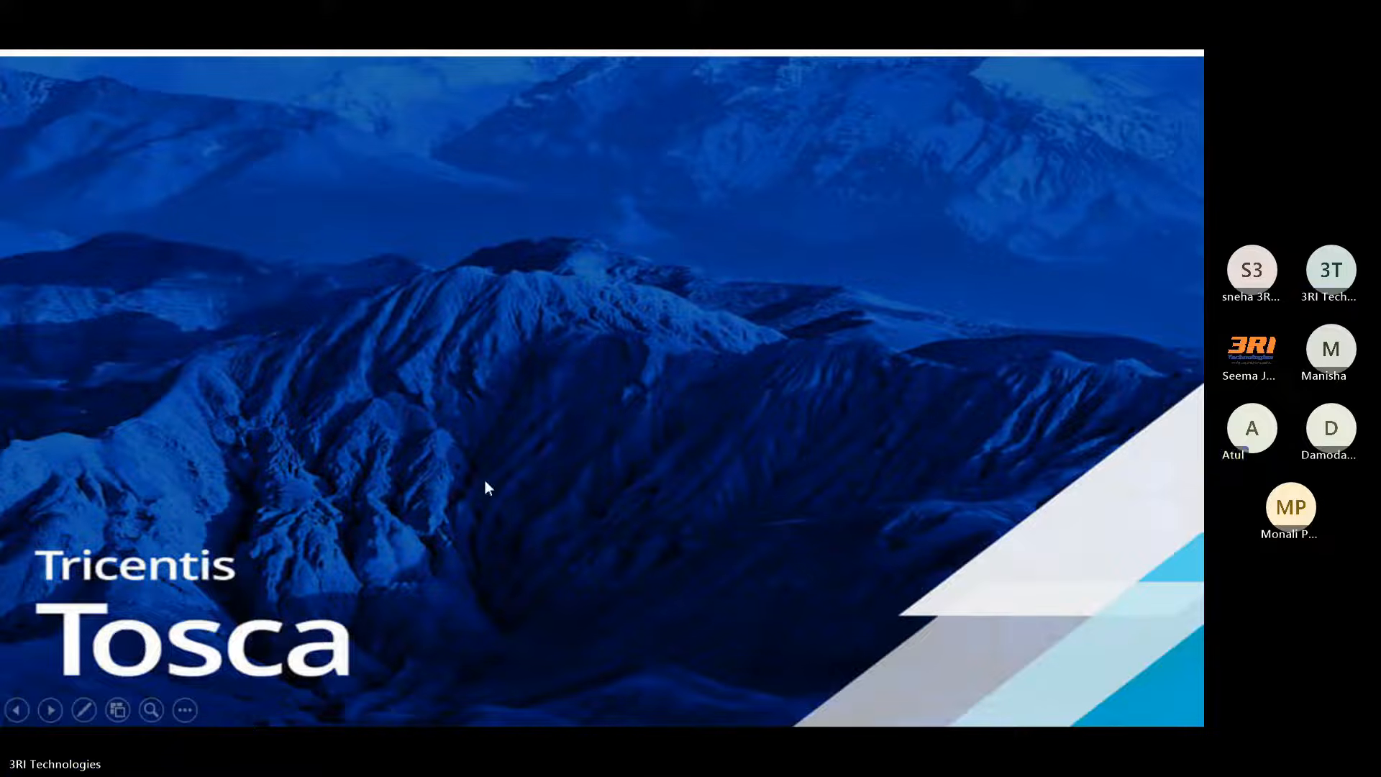
- Switch to Edge and review the four courses and objectives of Tricentis Academy's Automation Specialist for Tricentis Tosca learning path
key("Escape")
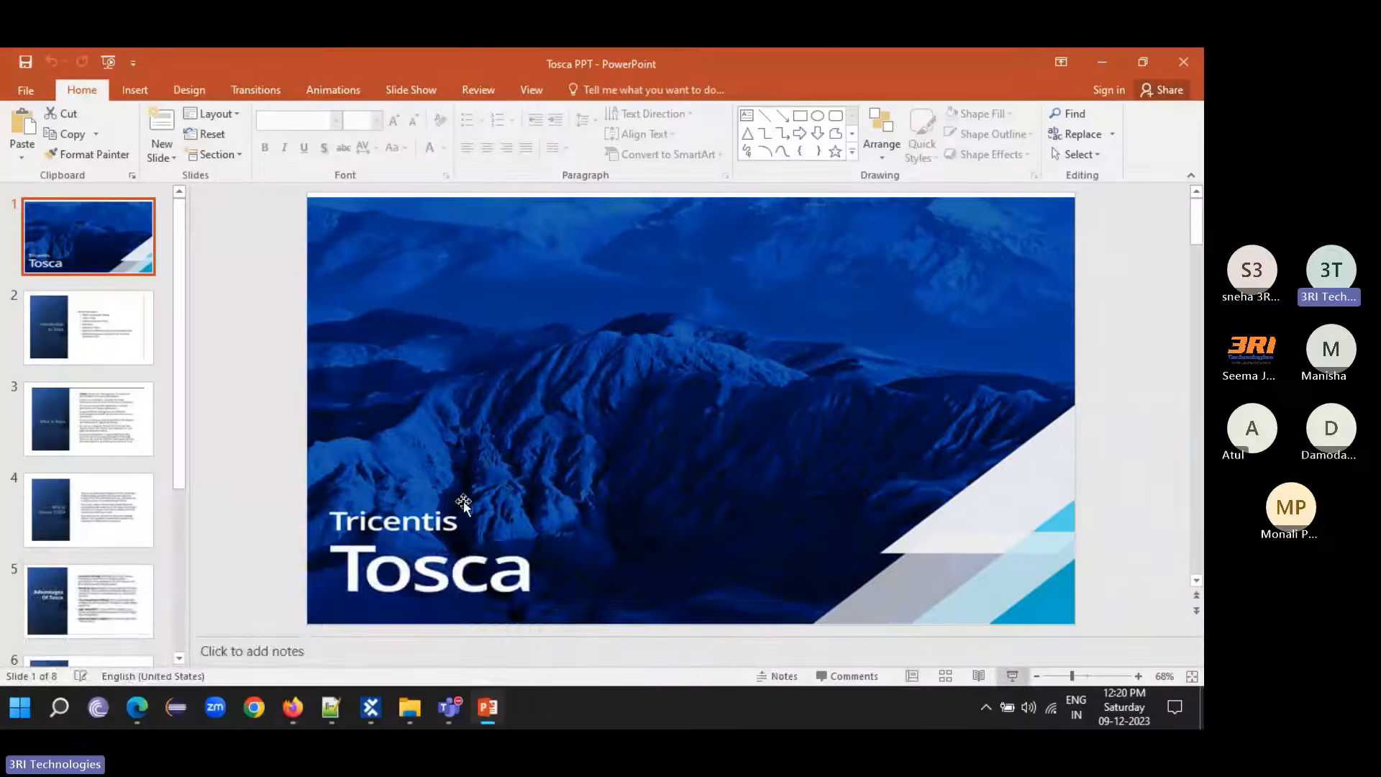
left_click(136, 708)
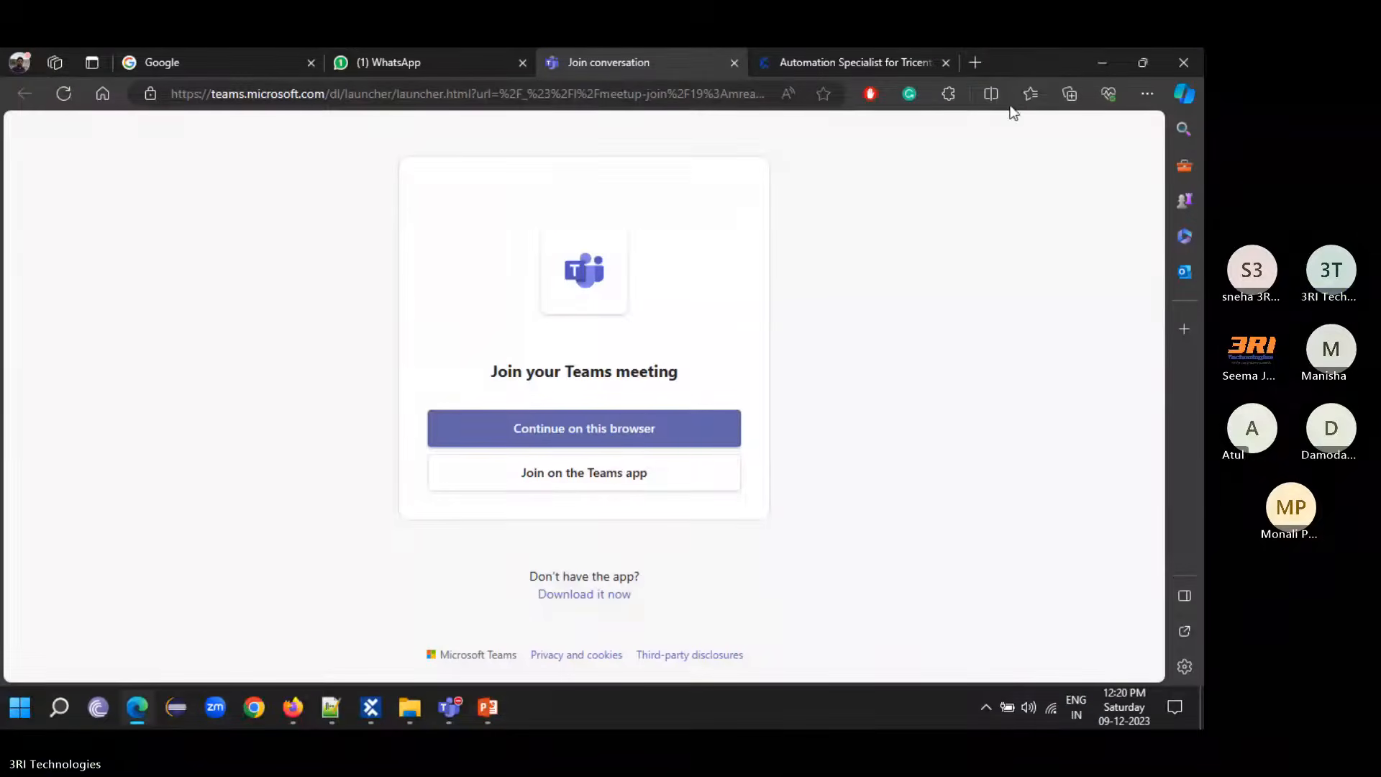
left_click(882, 62)
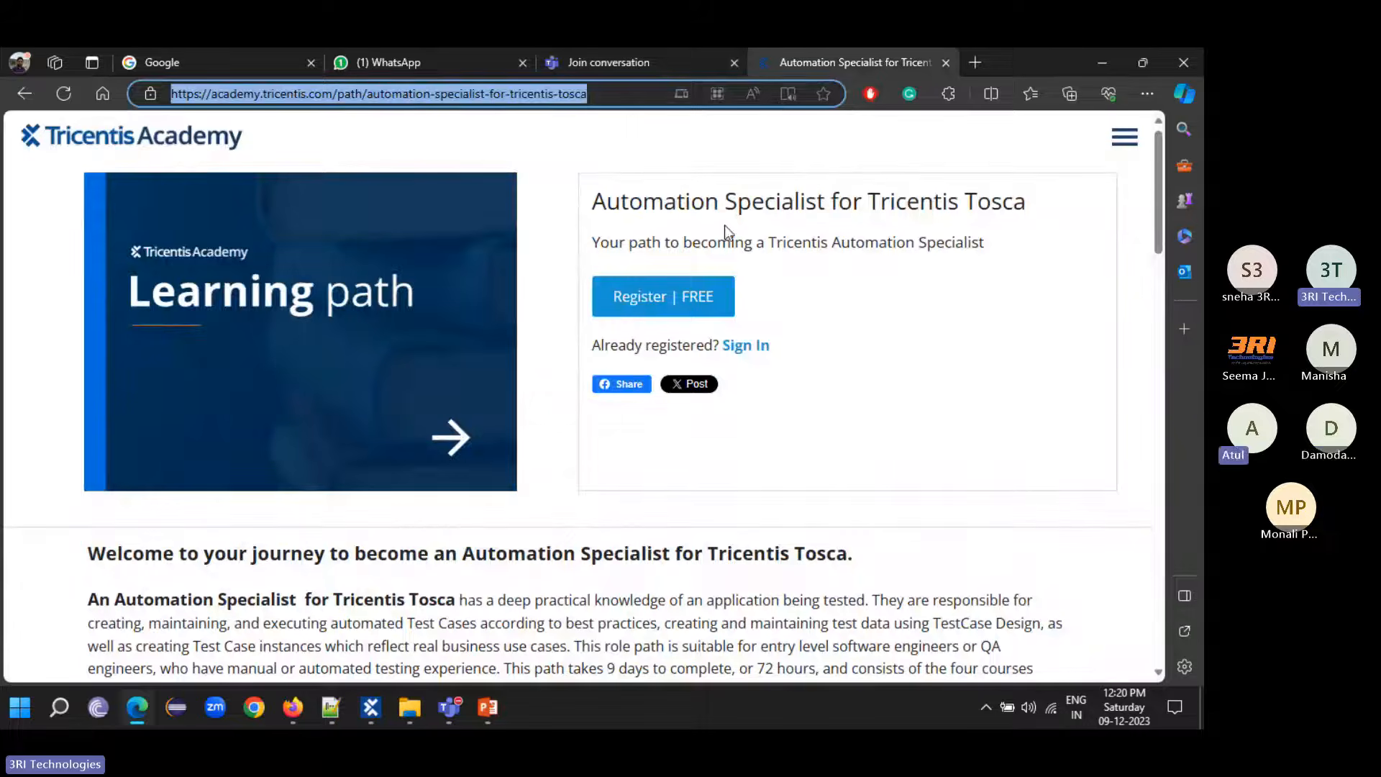
scroll(612, 467, "down", 1)
scroll(609, 490, "down", 8)
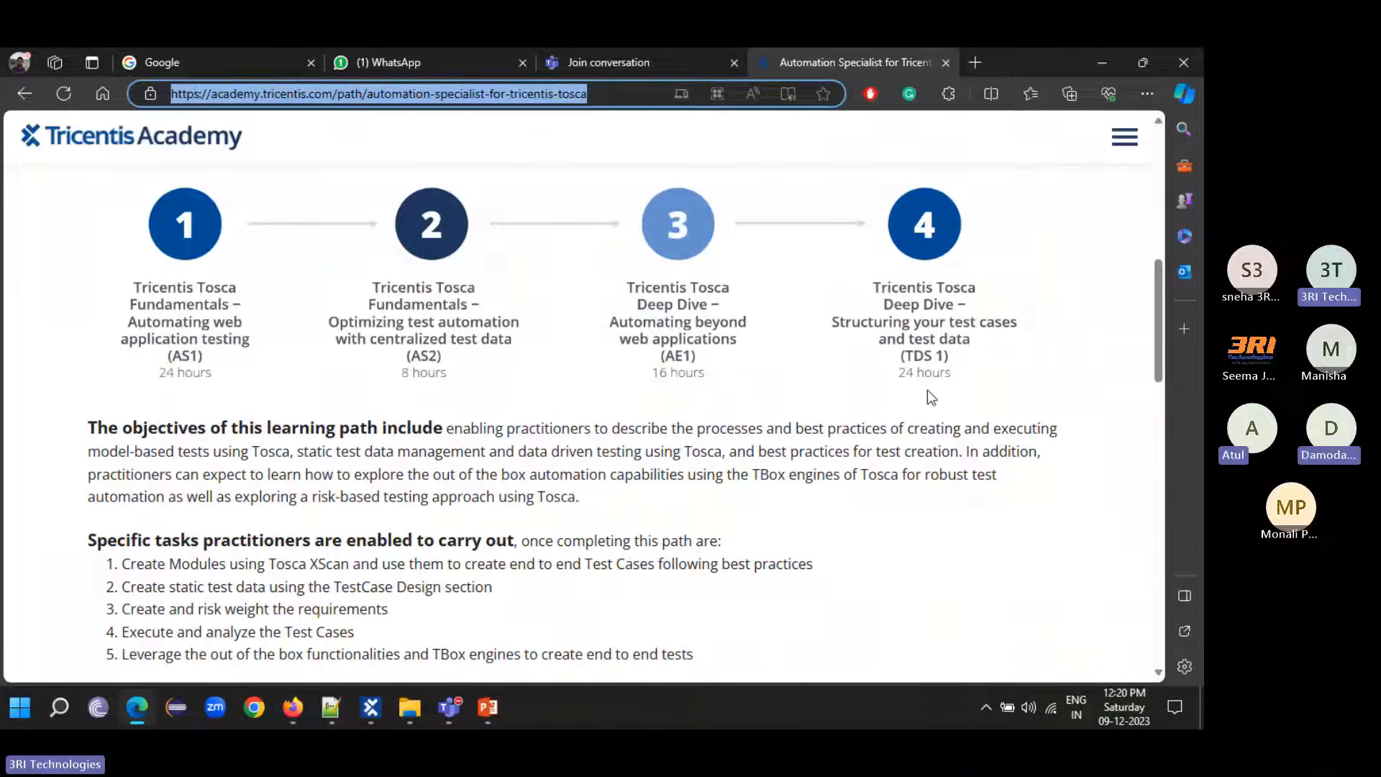
scroll(926, 390, "up", 3)
scroll(924, 429, "up", 4)
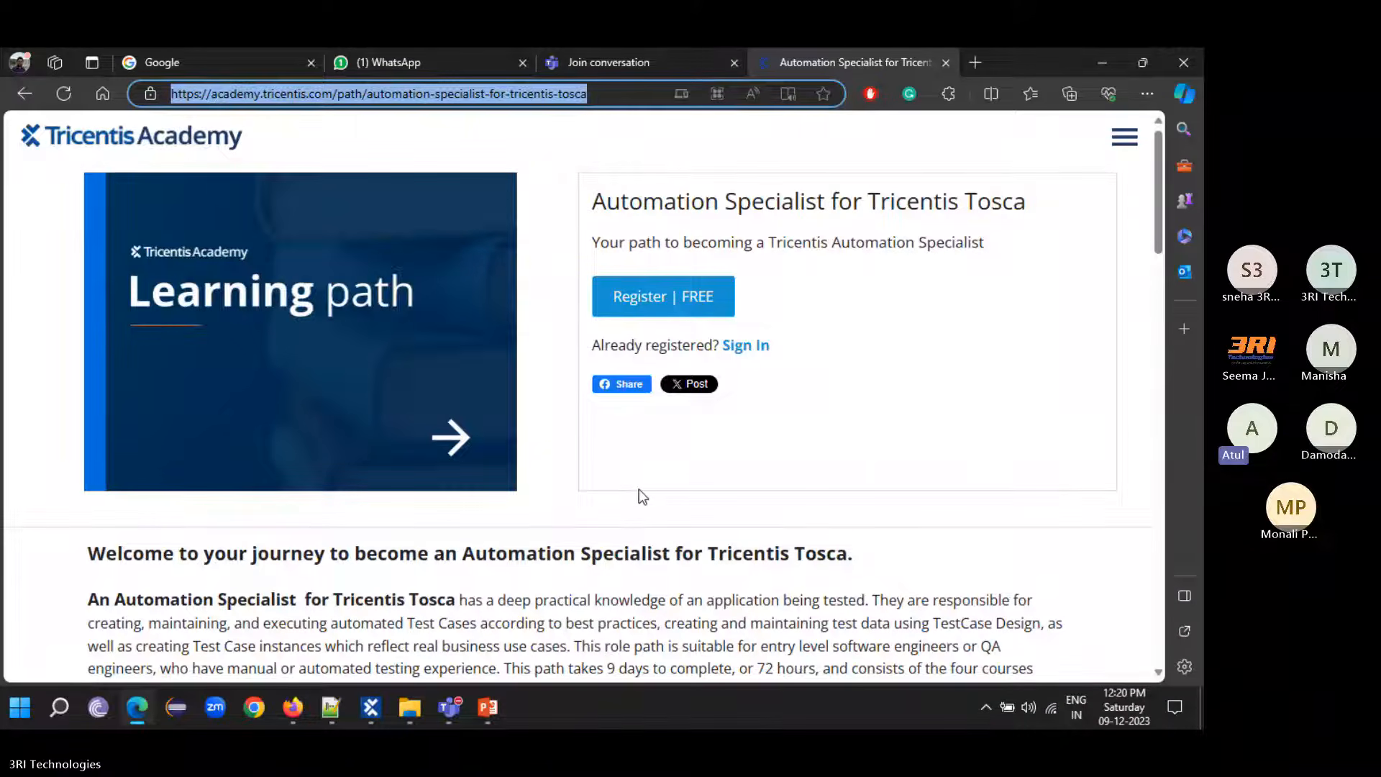
scroll(690, 460, "down", 7)
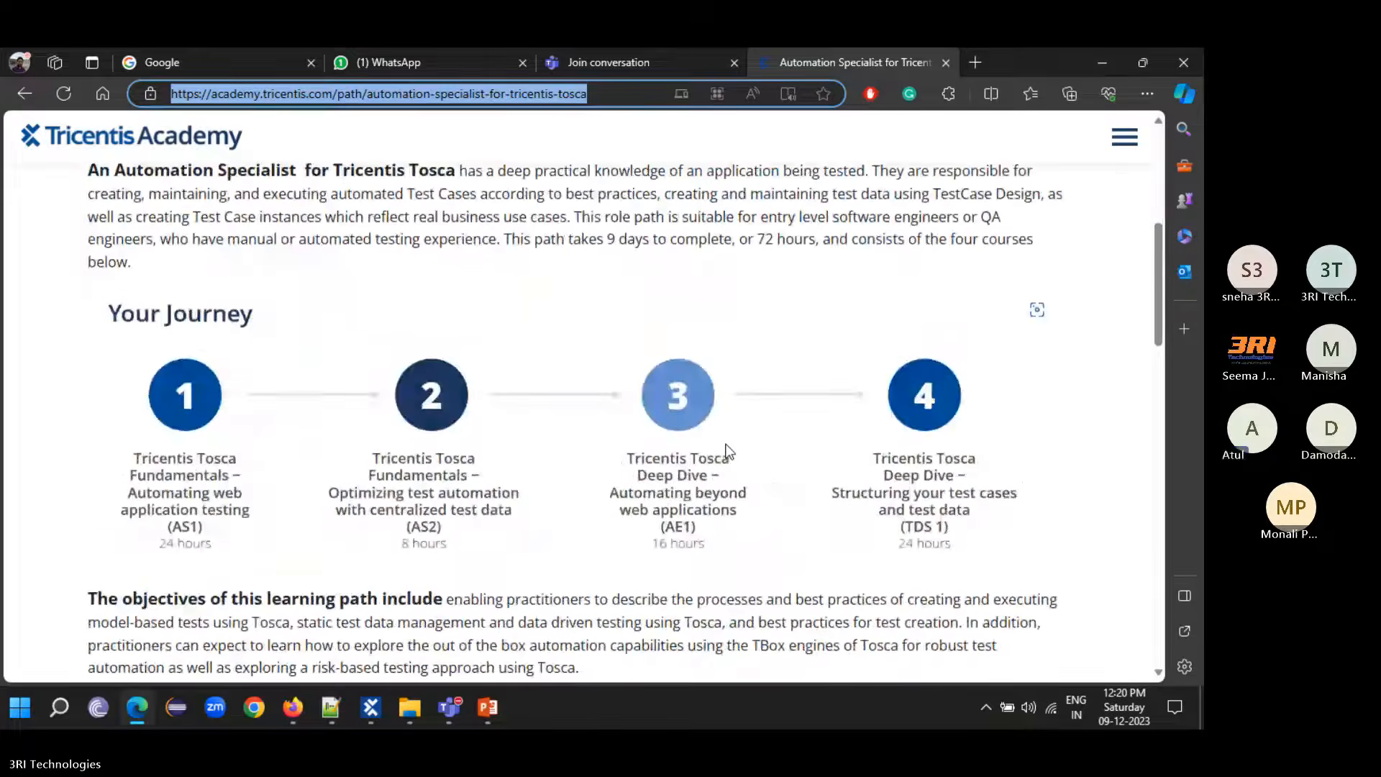
scroll(728, 452, "down", 1)
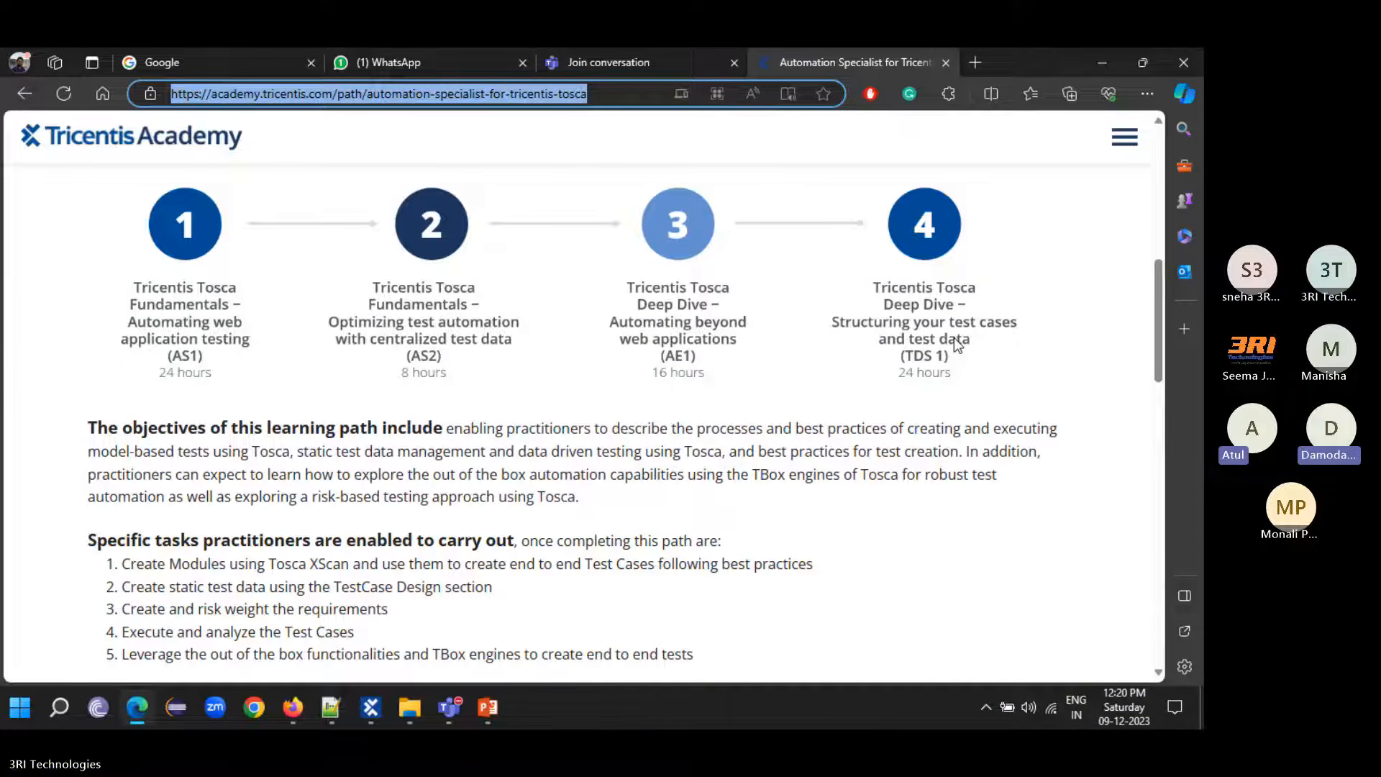
scroll(827, 344, "down", 2)
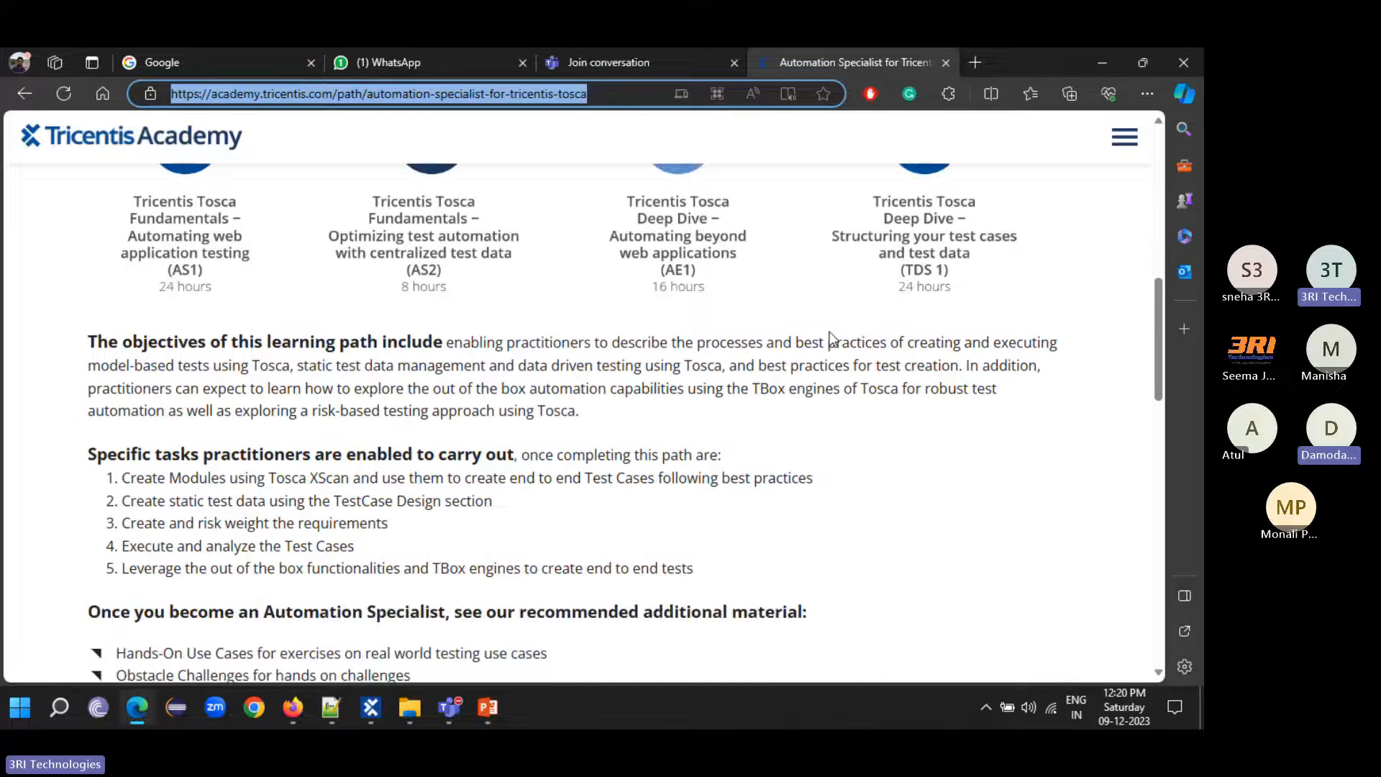
scroll(831, 338, "up", 1)
scroll(832, 338, "up", 10)
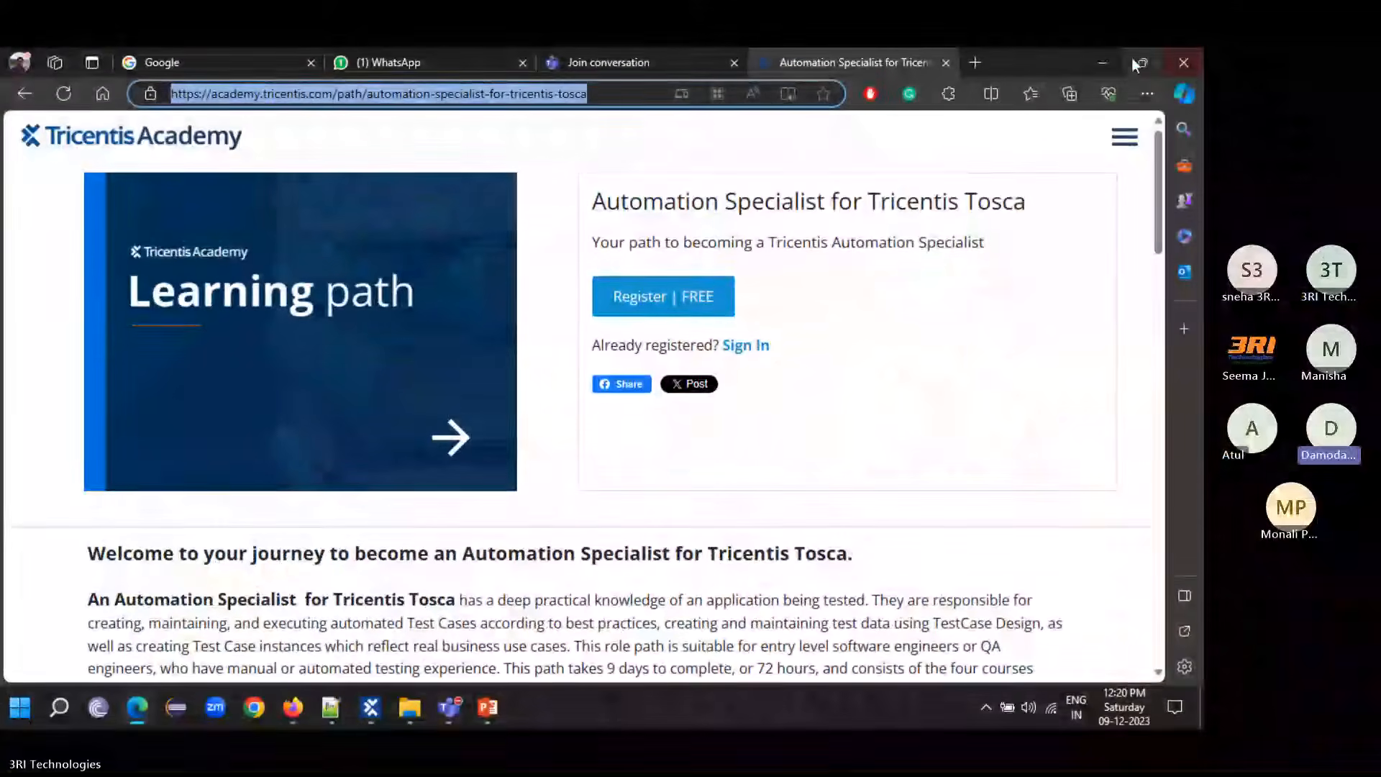
- Return to the Tosca PPT presentation in PowerPoint, present its title slide full screen, and end the slide show
left_click(1106, 62)
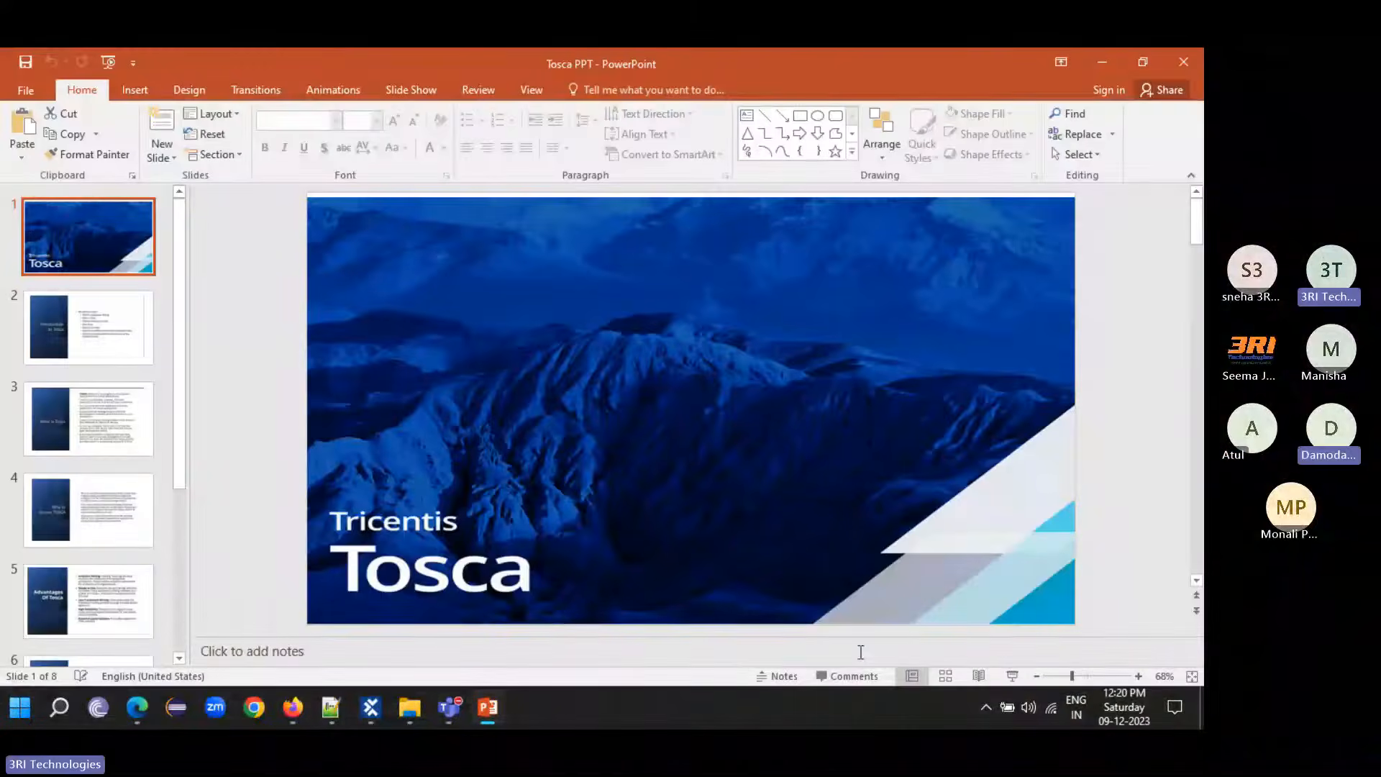
left_click(1010, 677)
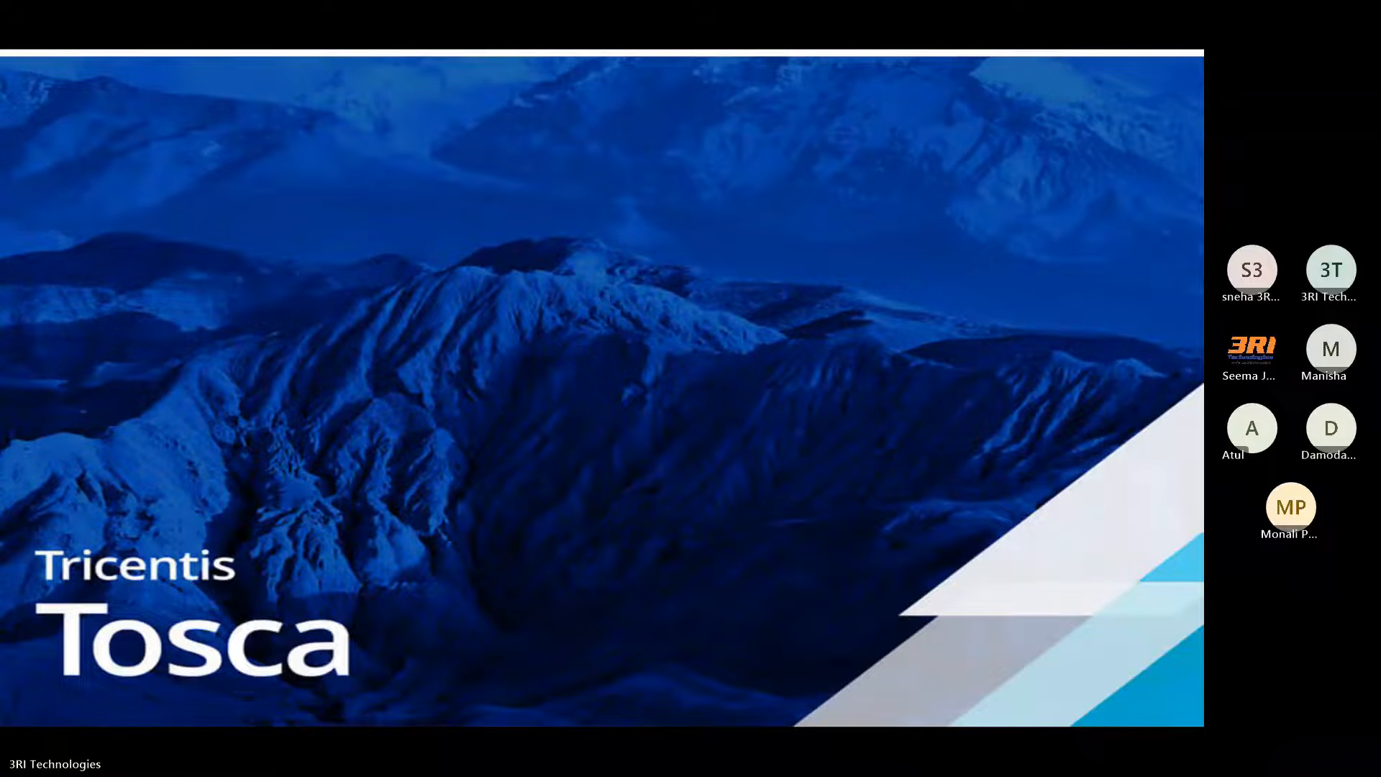
key("Escape")
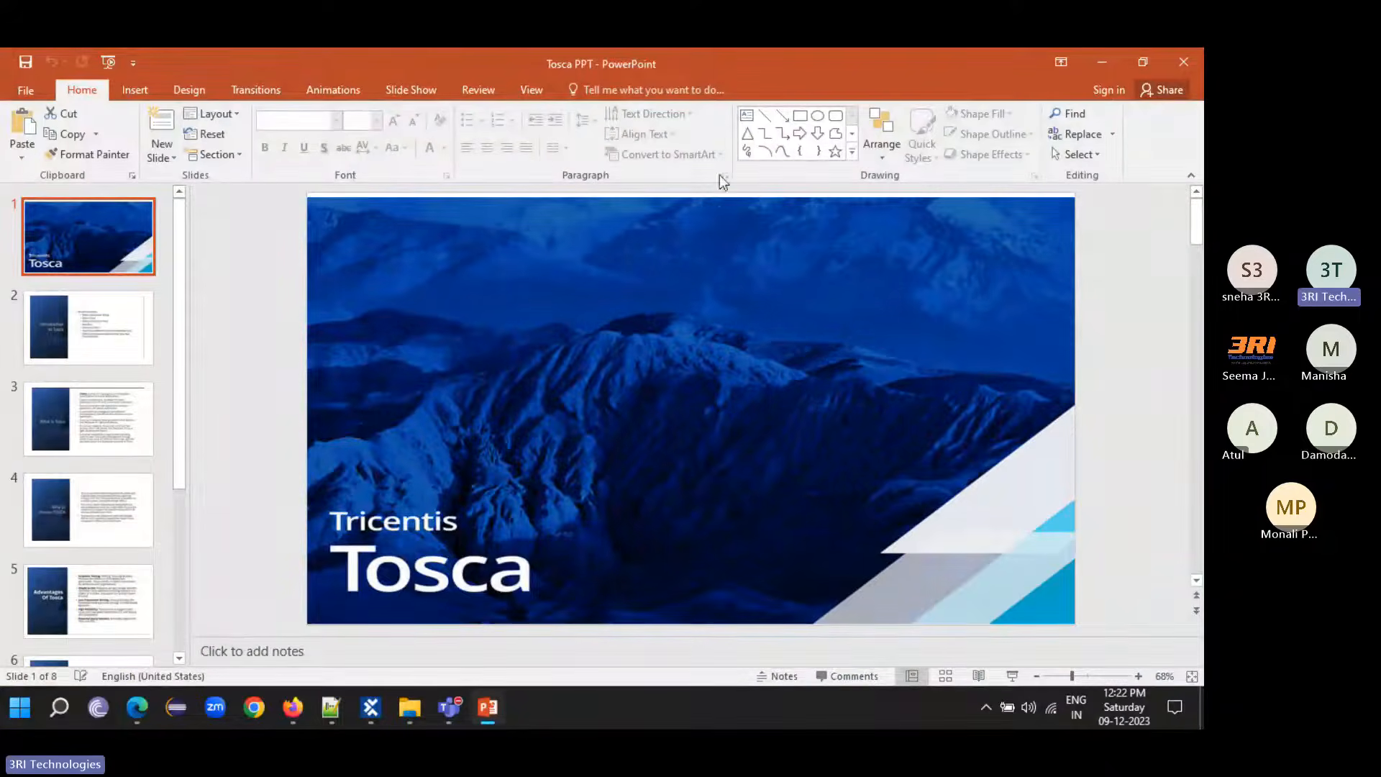
- Switch to Tosca Commander and examine the test case tree, looking inside the Demo folder and leaving it collapsed
left_click(369, 708)
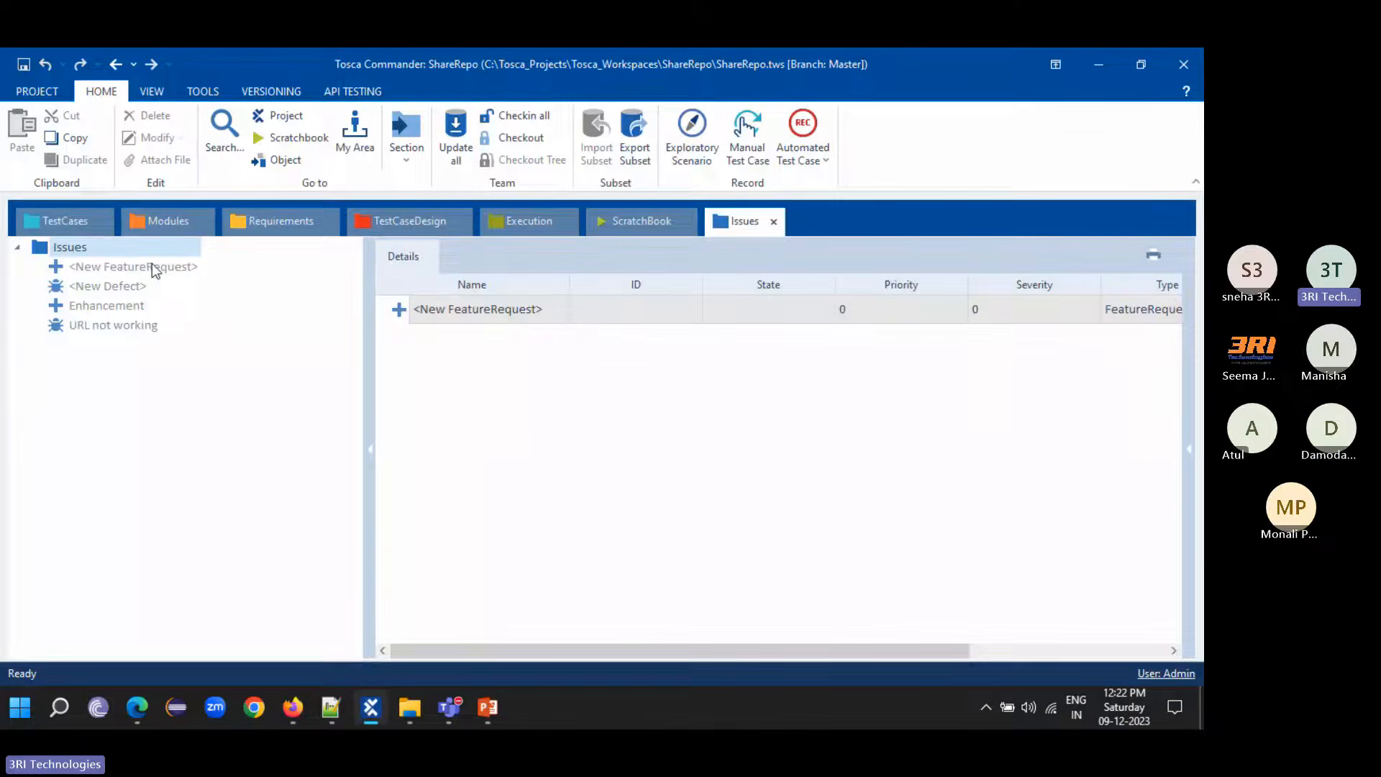
left_click(45, 220)
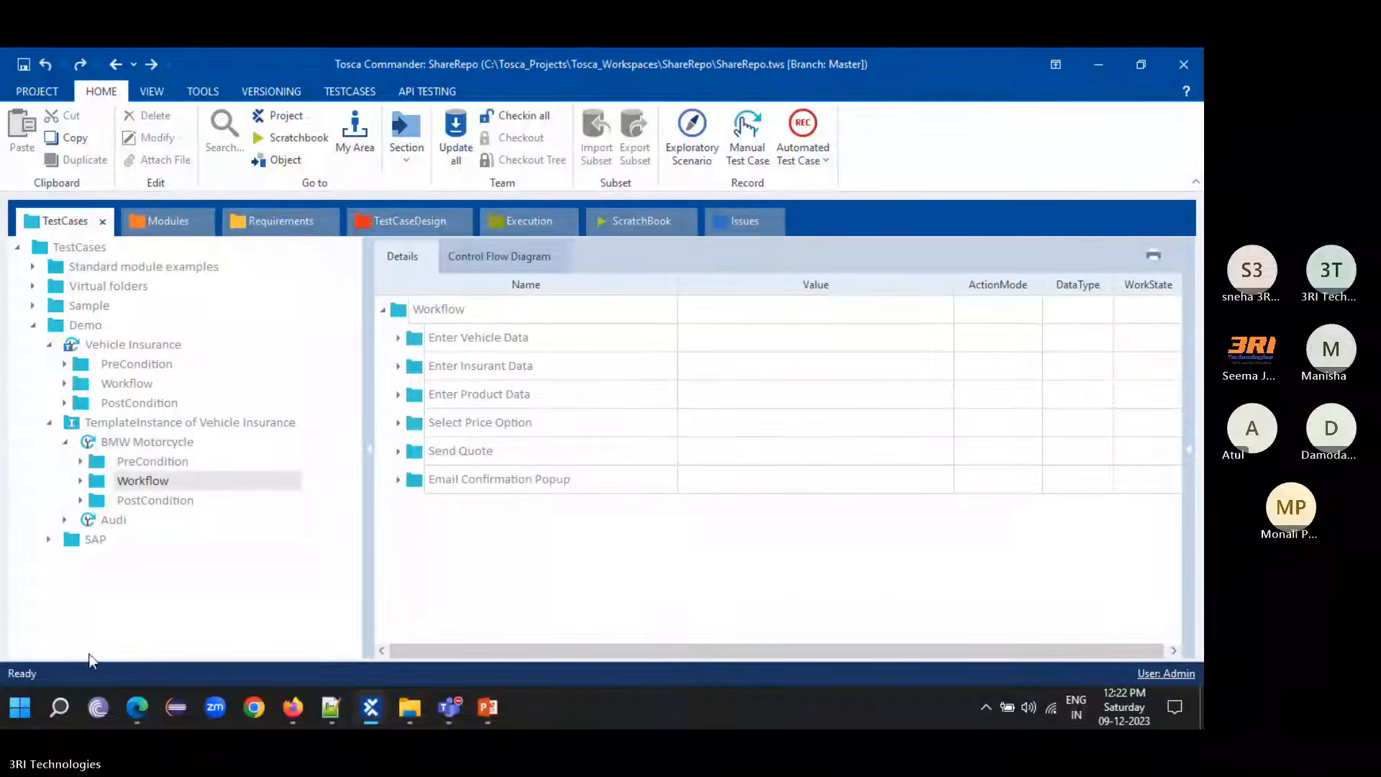
left_click(33, 324)
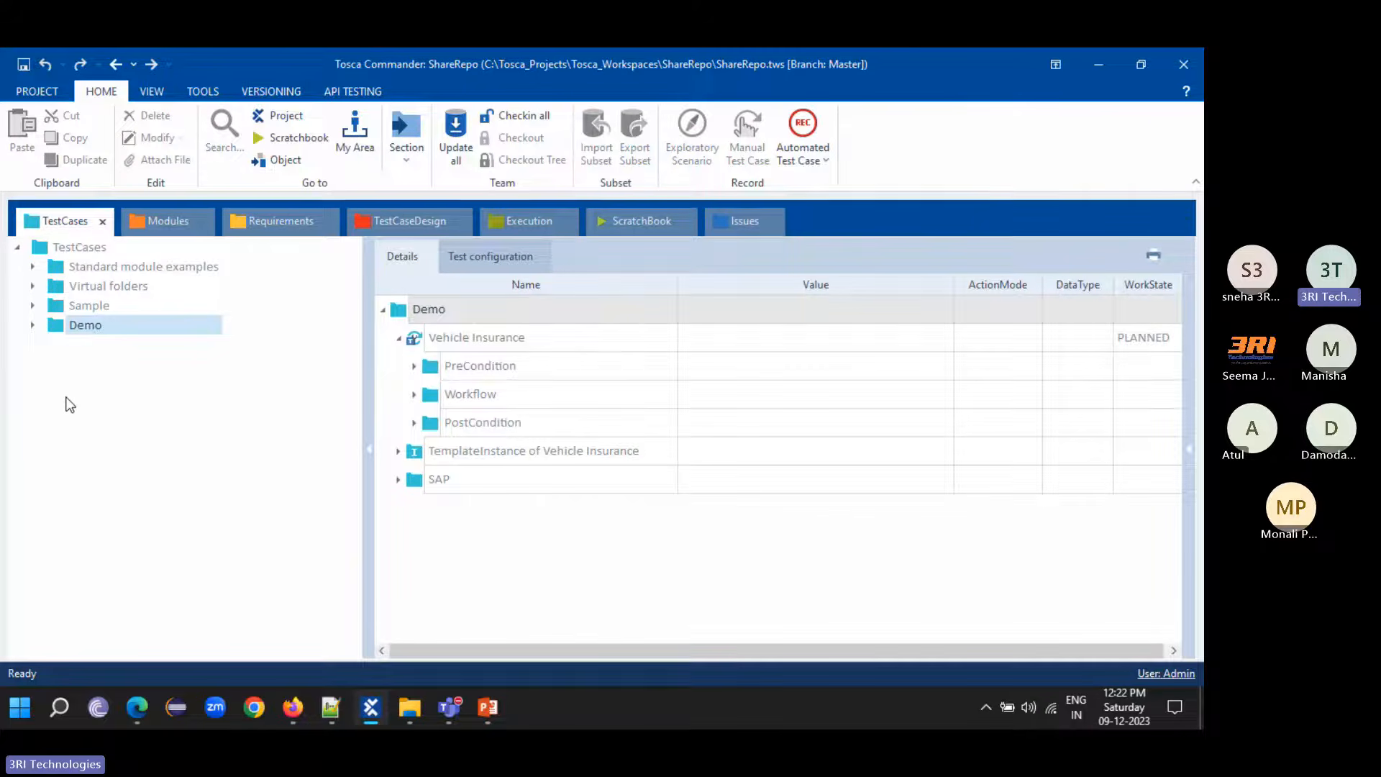
left_click(32, 324)
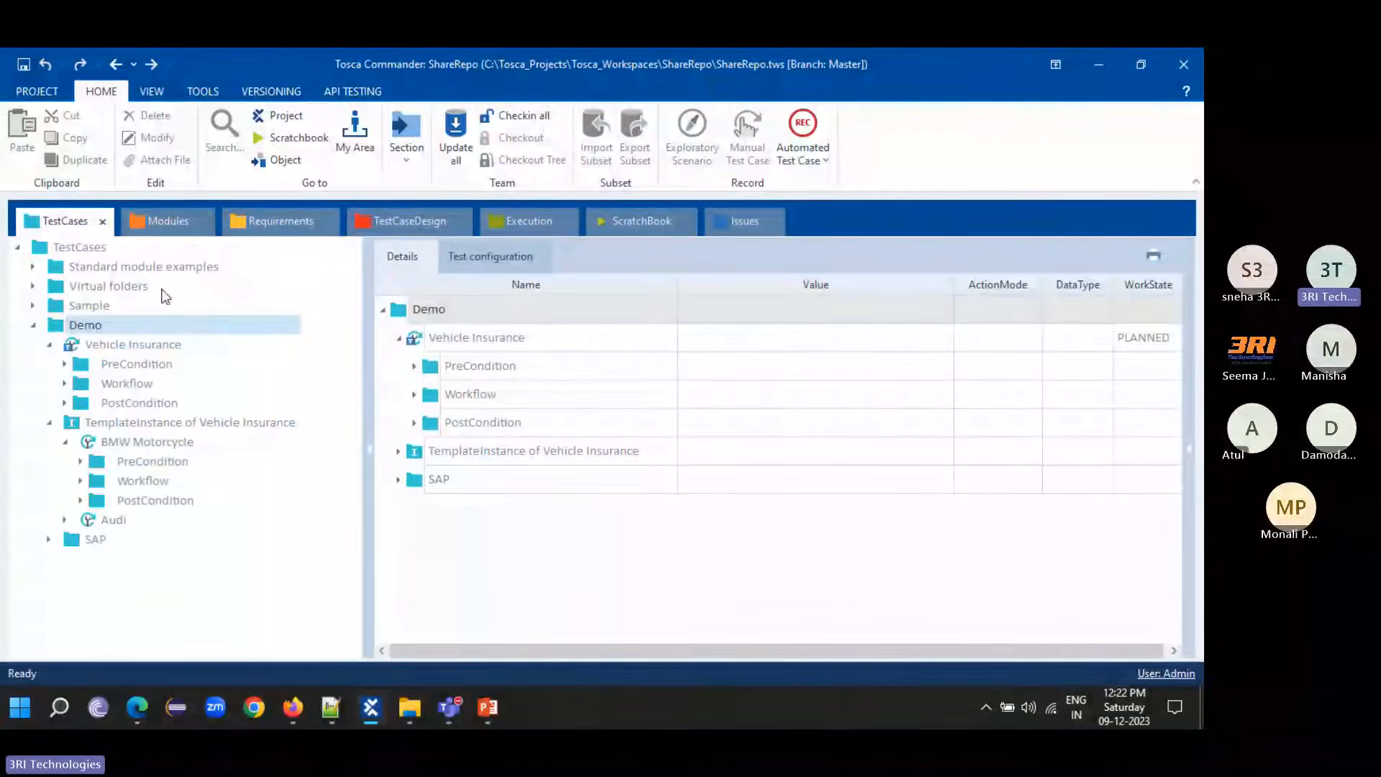
left_click(33, 325)
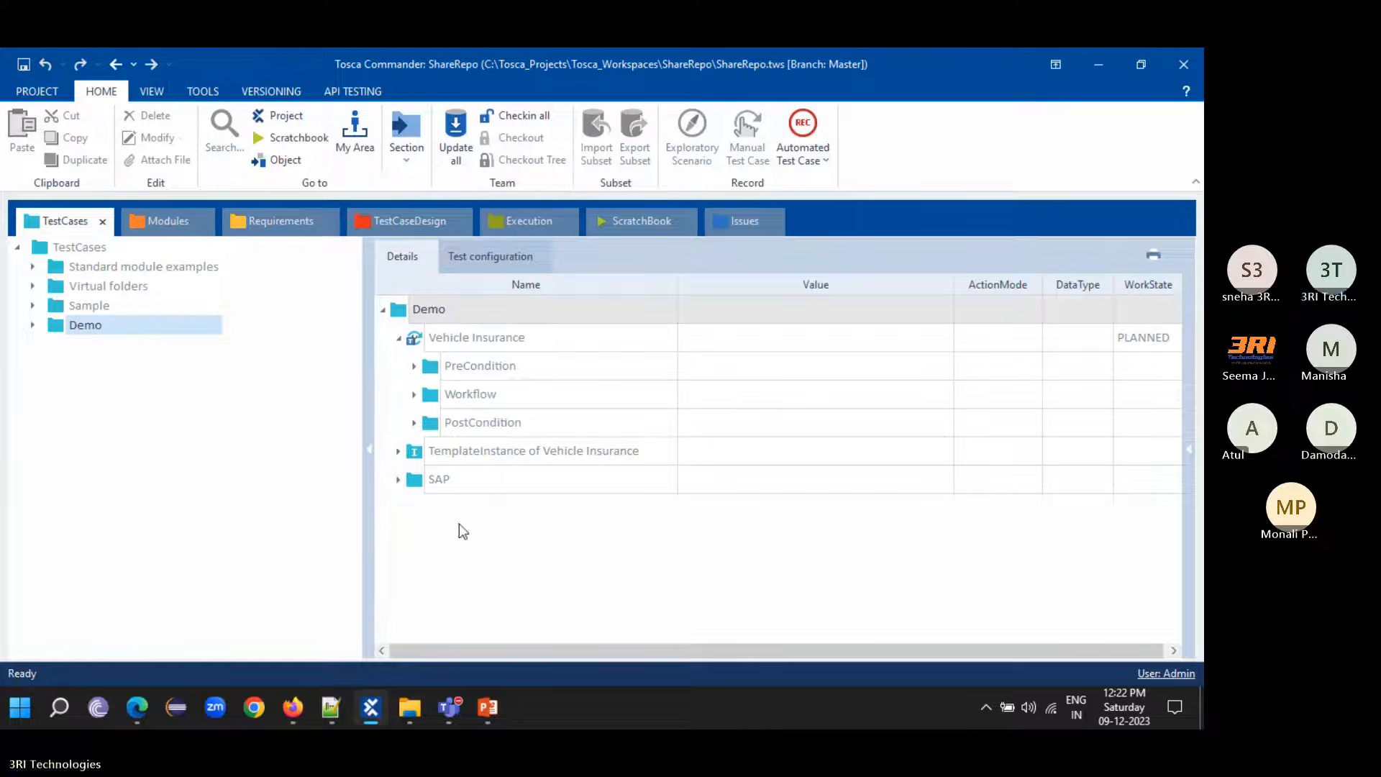
- Show the project's modules and view the subfolders of the Standard modules folder
left_click(162, 222)
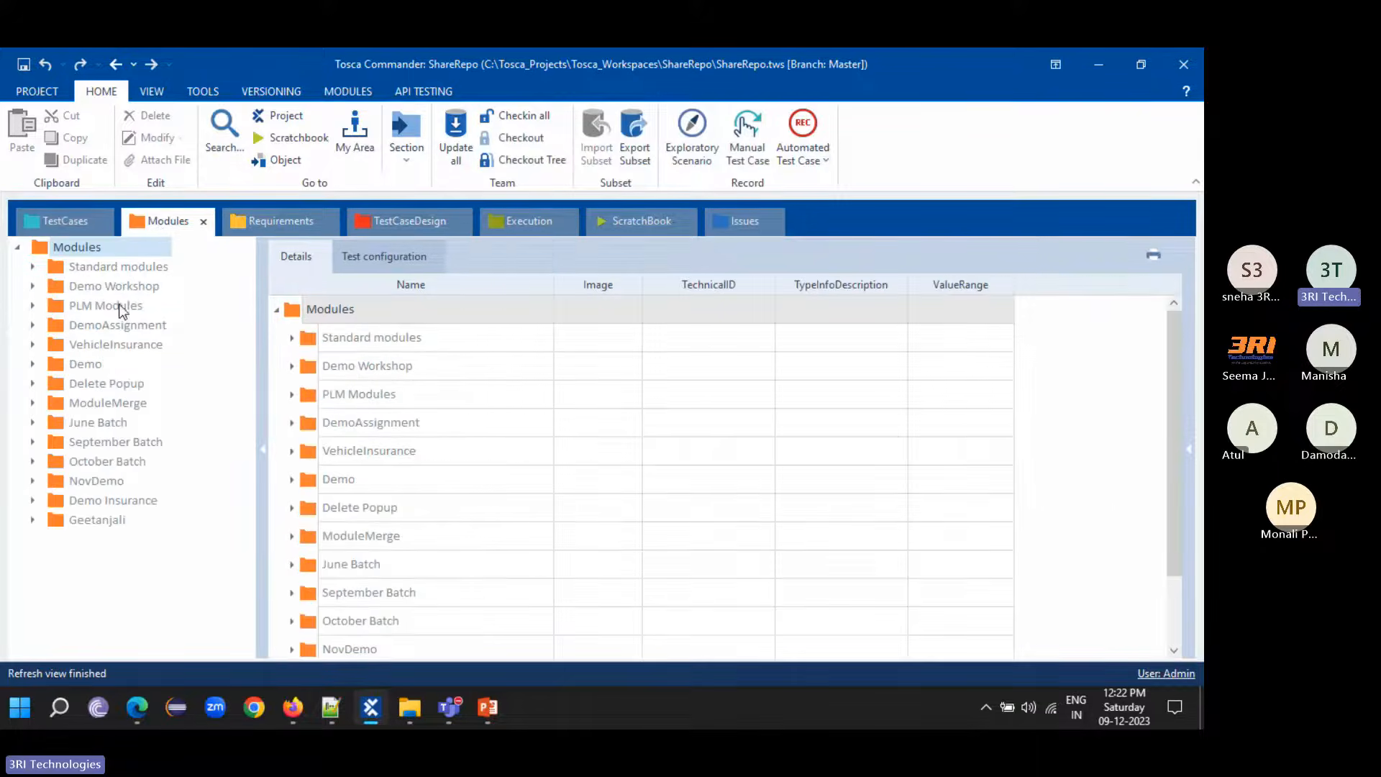
left_click(33, 266)
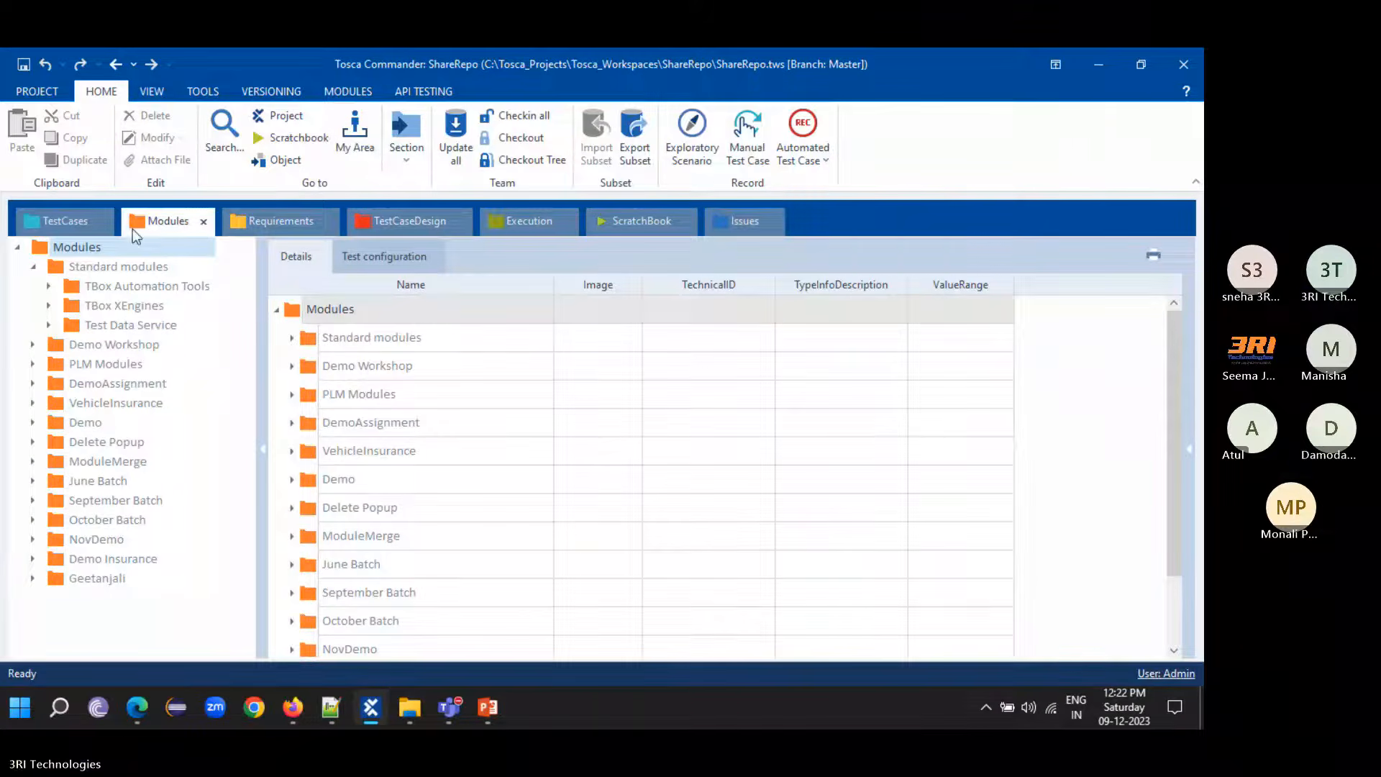
left_click(85, 268)
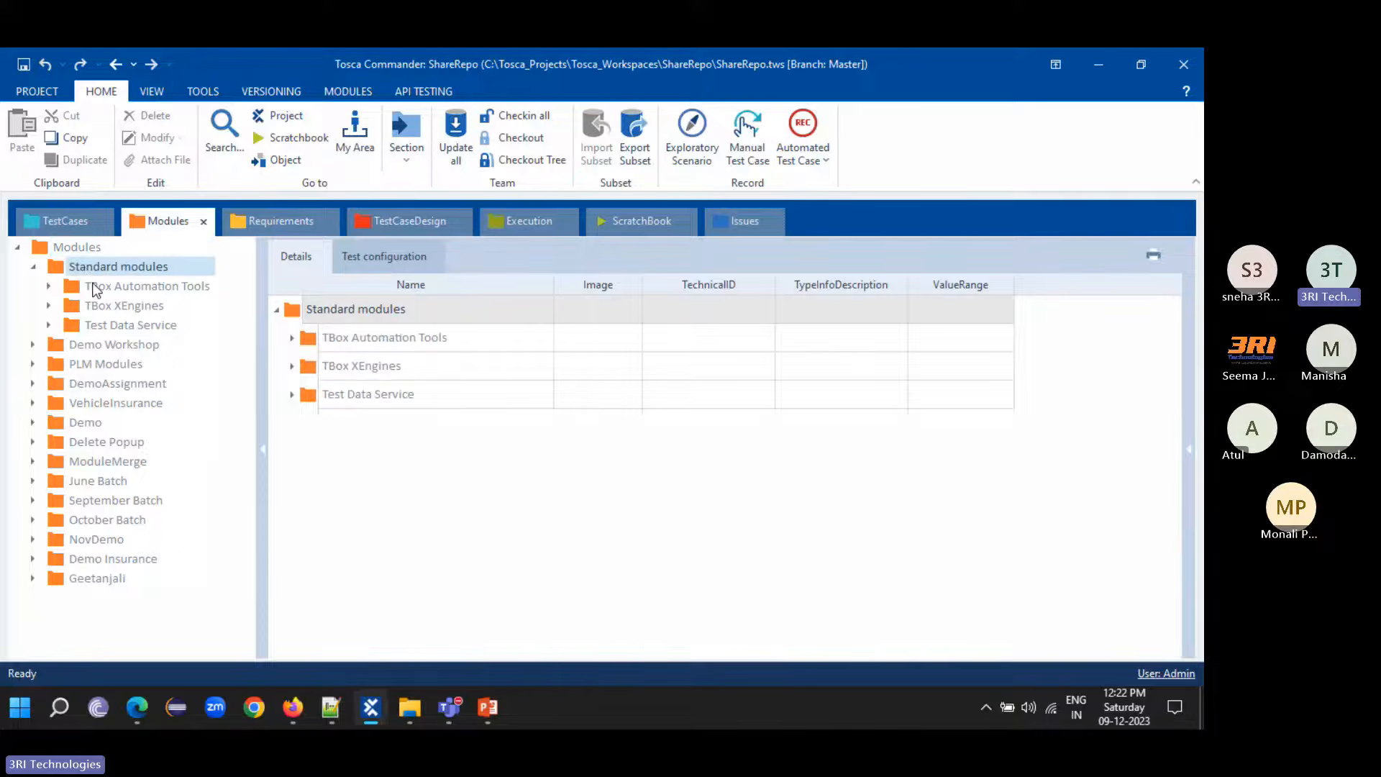
- Examine the TBox Automation Tools folder, including its Basic Windows Operations and Buffer Operations modules, and collapse it
left_click(96, 287)
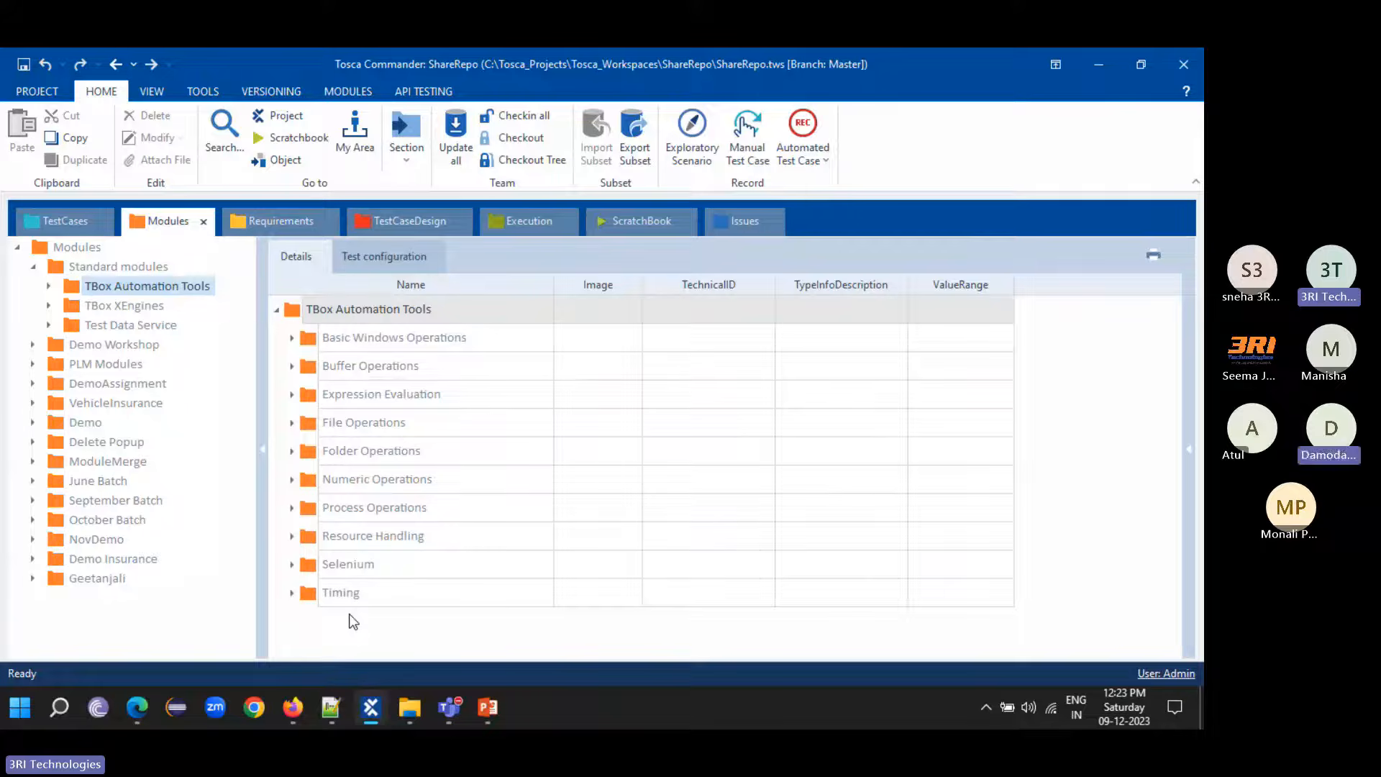
left_click(49, 286)
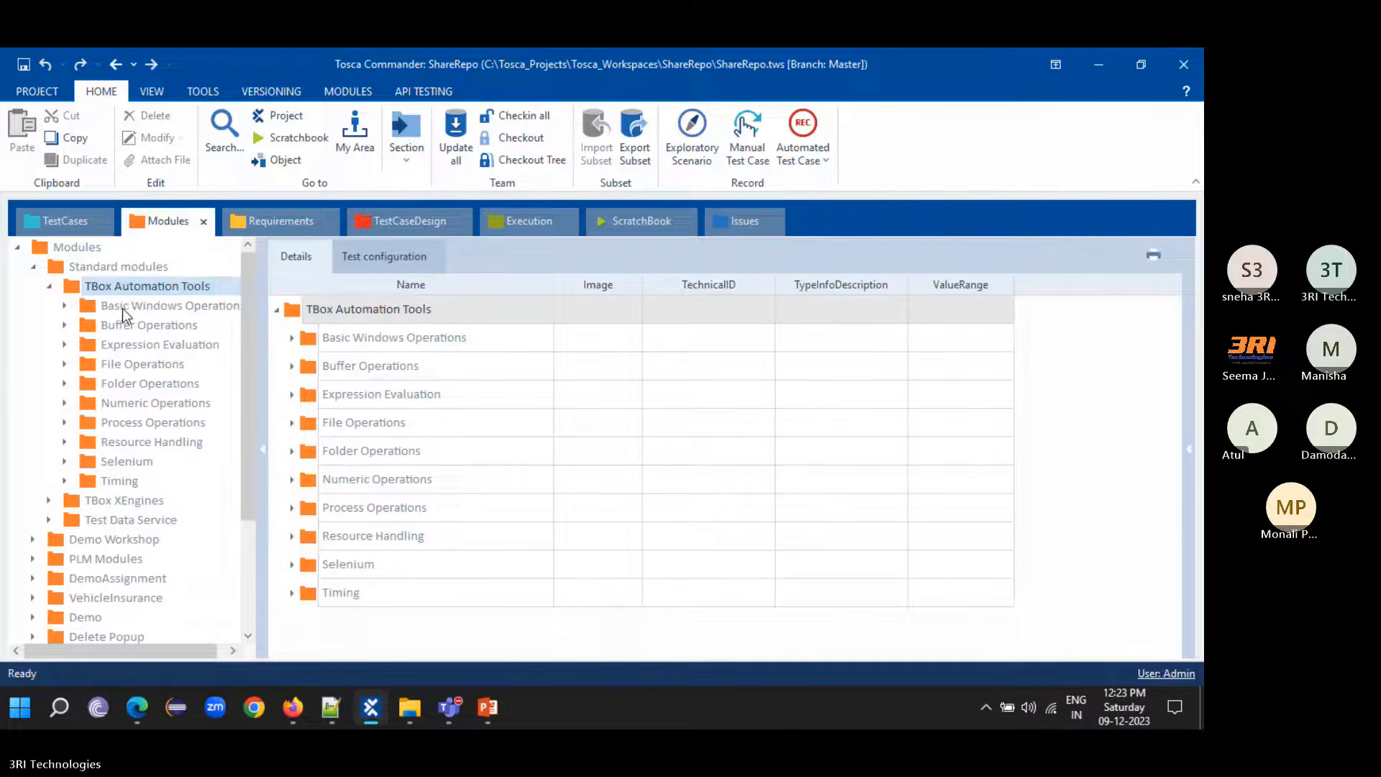
left_click(123, 310)
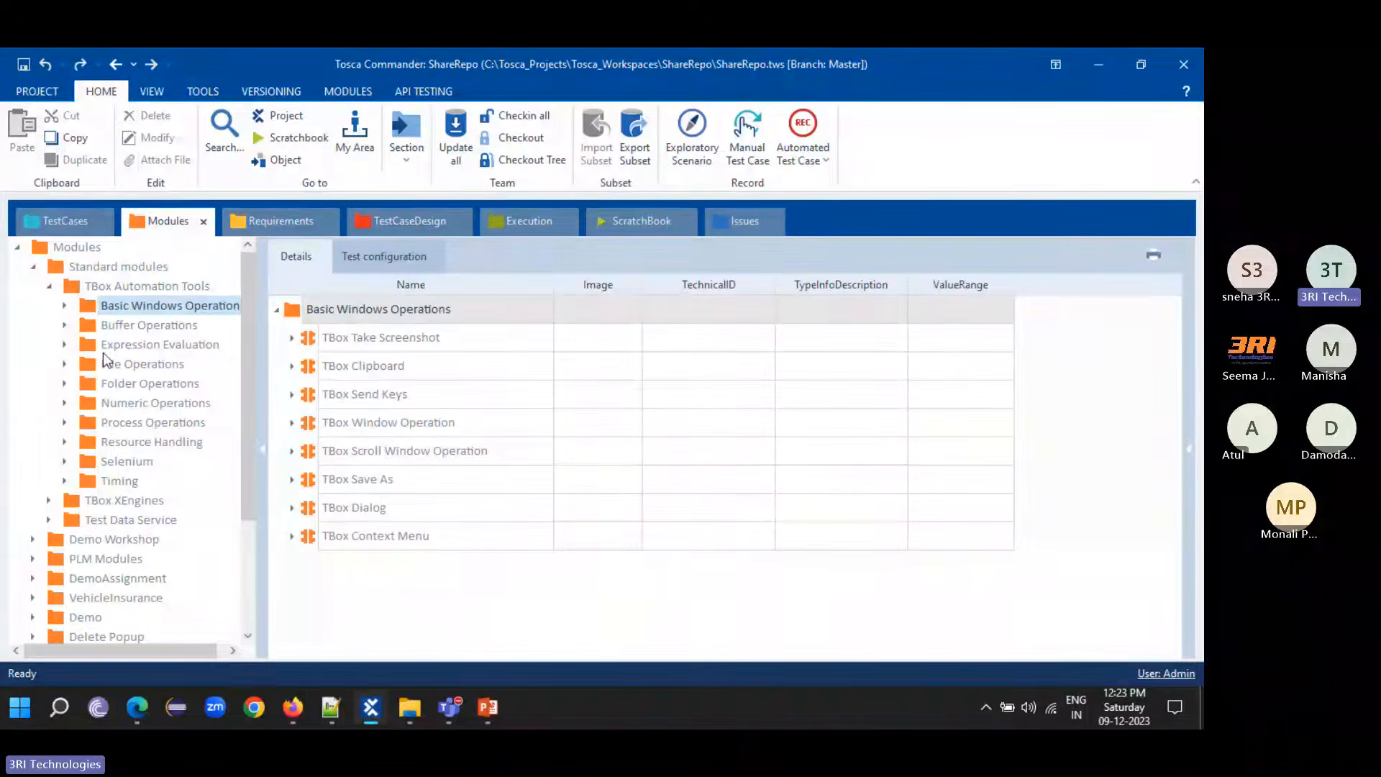
left_click(123, 327)
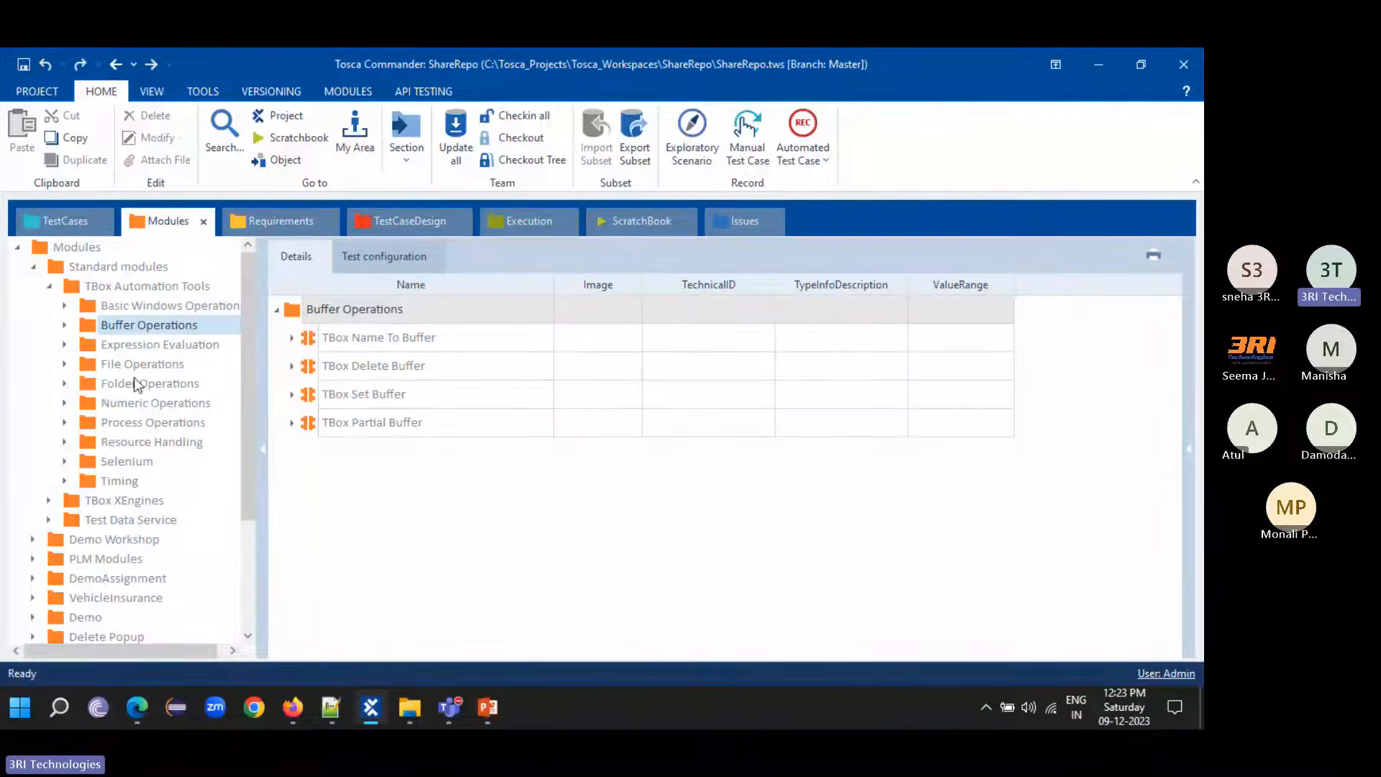
left_click(50, 286)
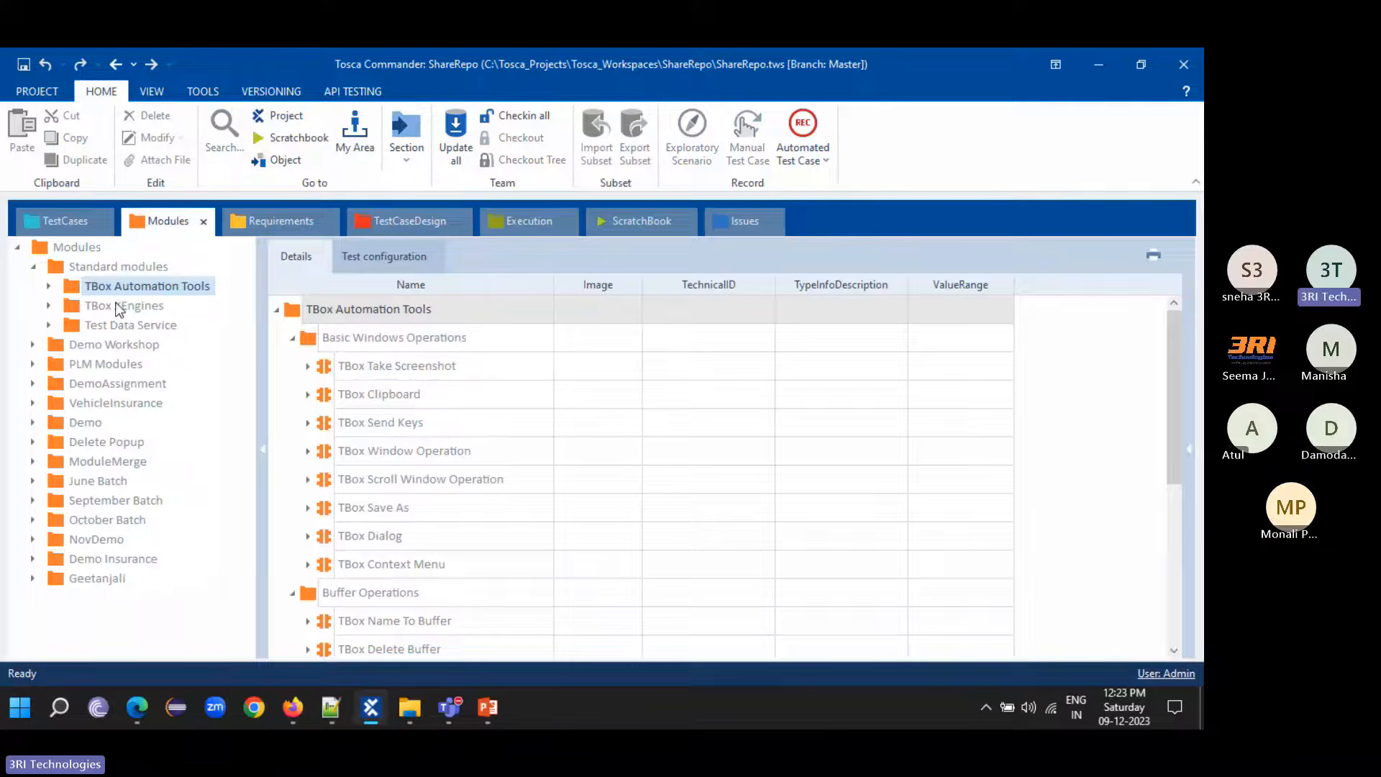
- Expand TBox XEngines and view its Html modules, pointing out OpenUrl and CloseBrowser
left_click(48, 306)
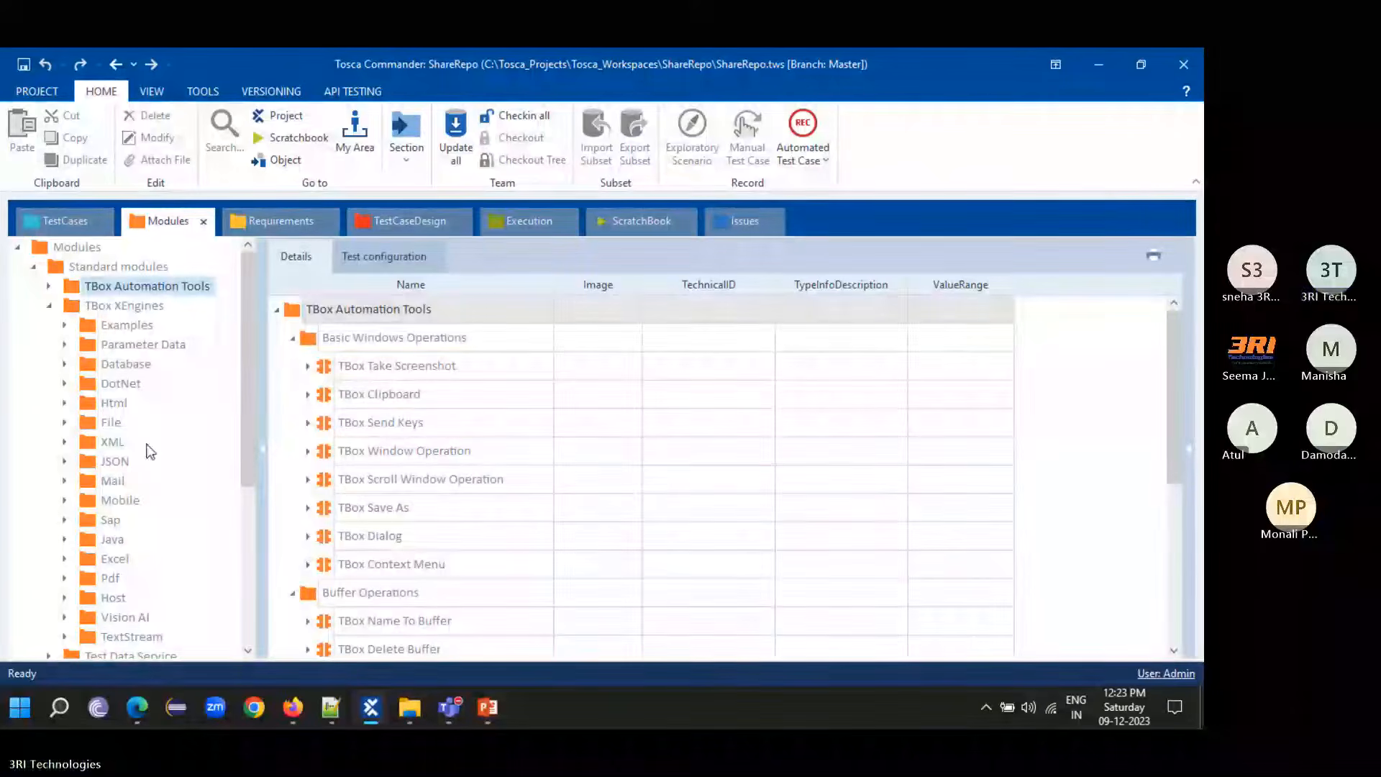
left_click(108, 405)
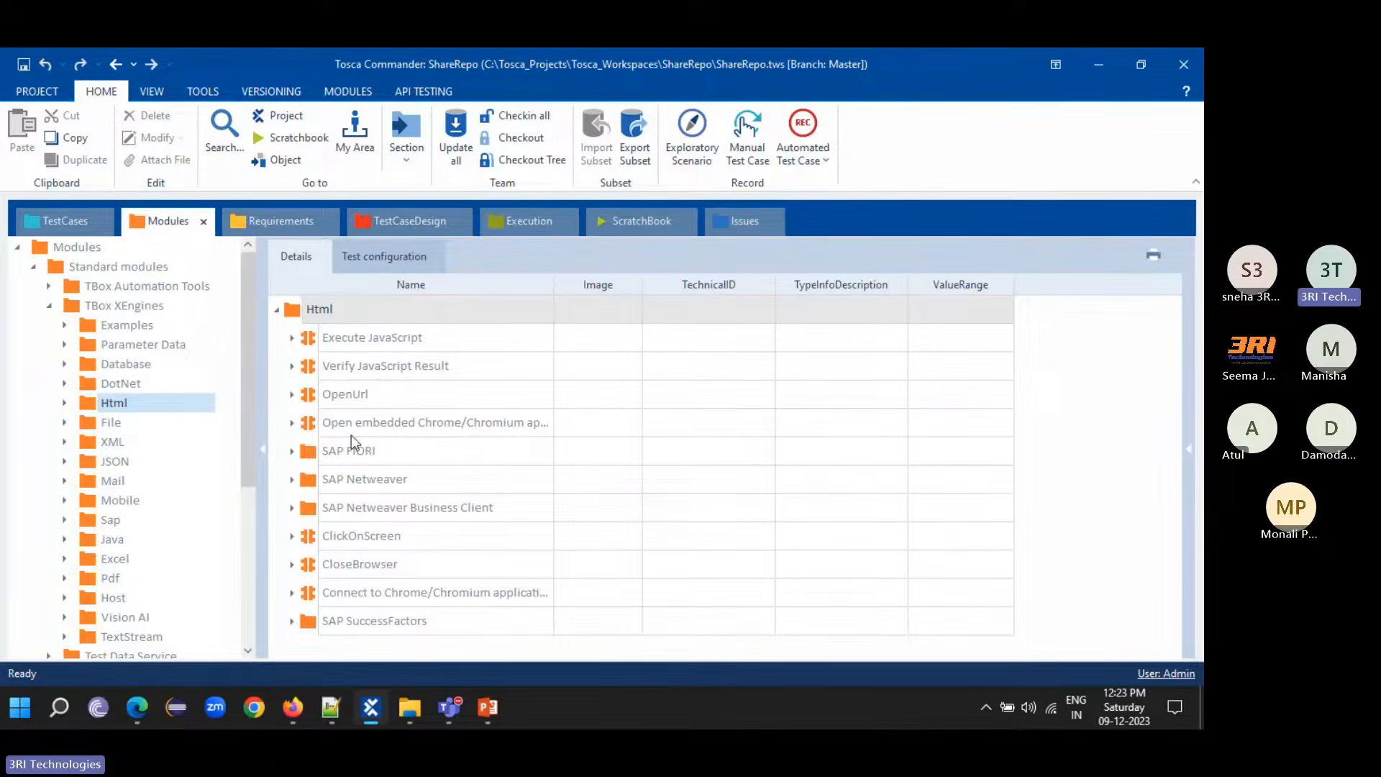
left_click(356, 394)
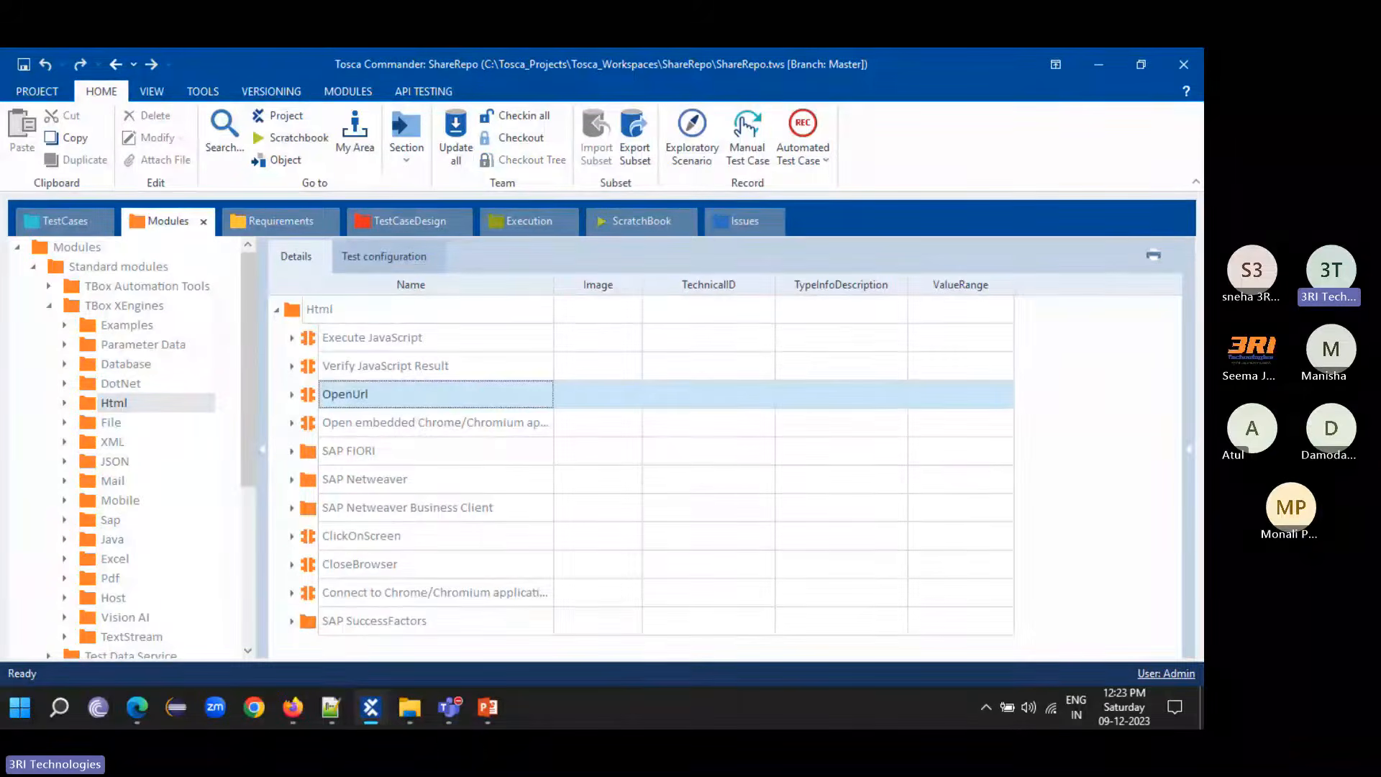
left_click(386, 566)
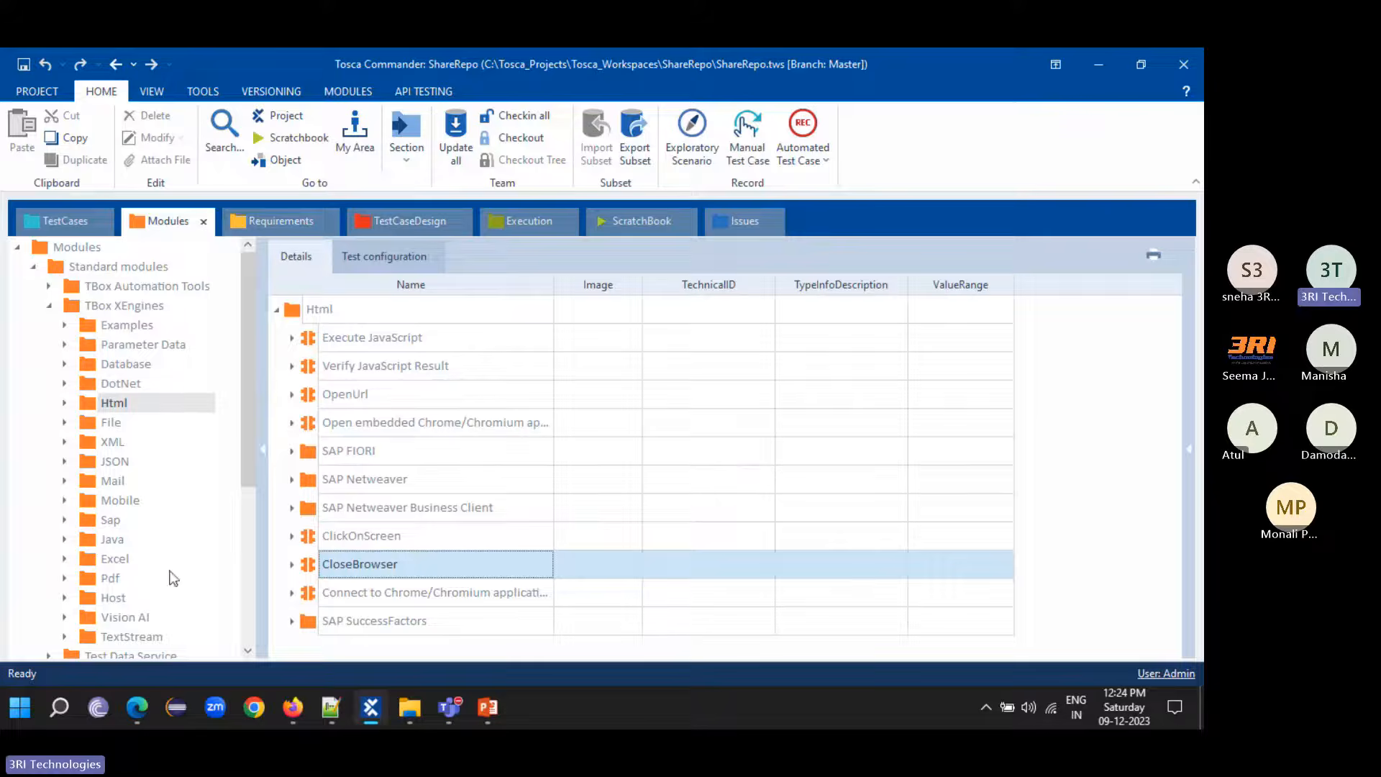
- Review the File, Excel, Pdf and Host modules of TBox XEngines, collapse that folder, and view the Test Data Service modules
left_click(110, 425)
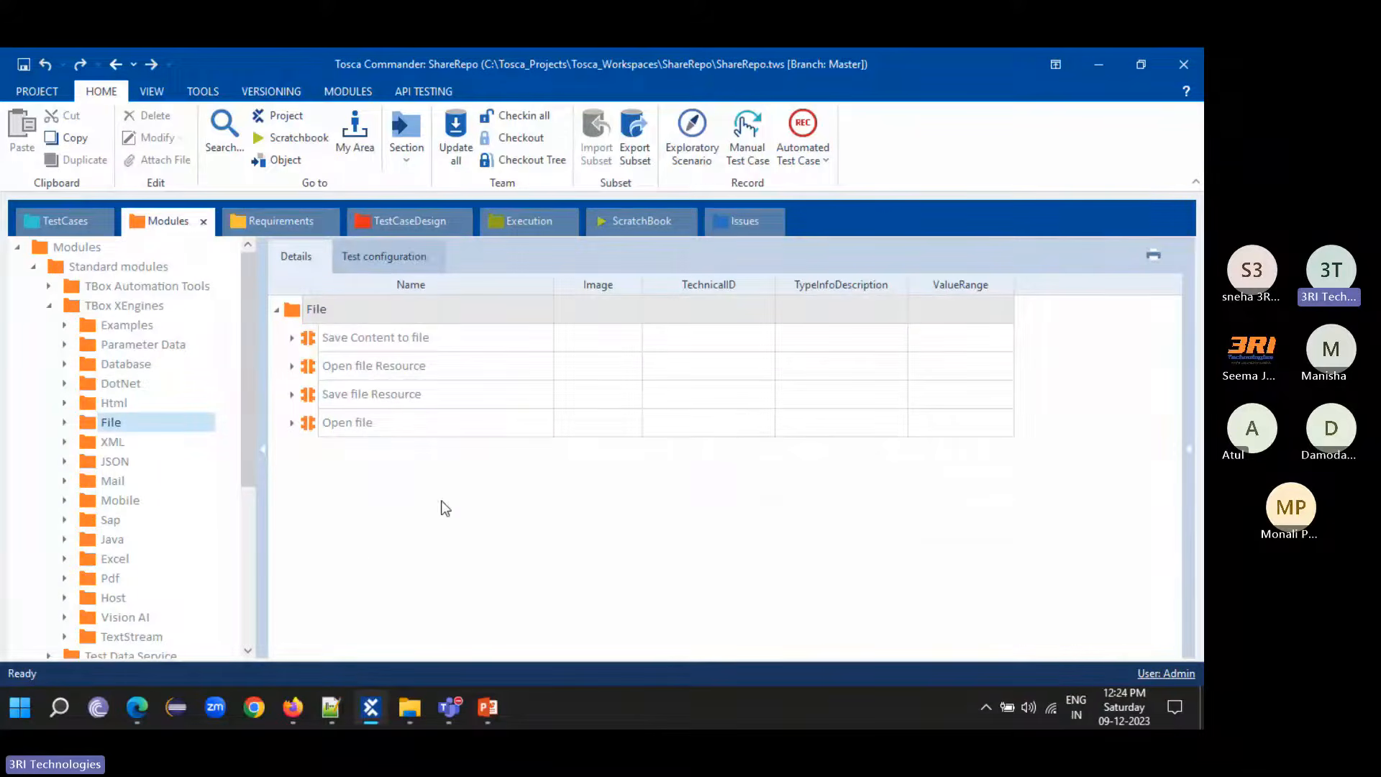
left_click(111, 559)
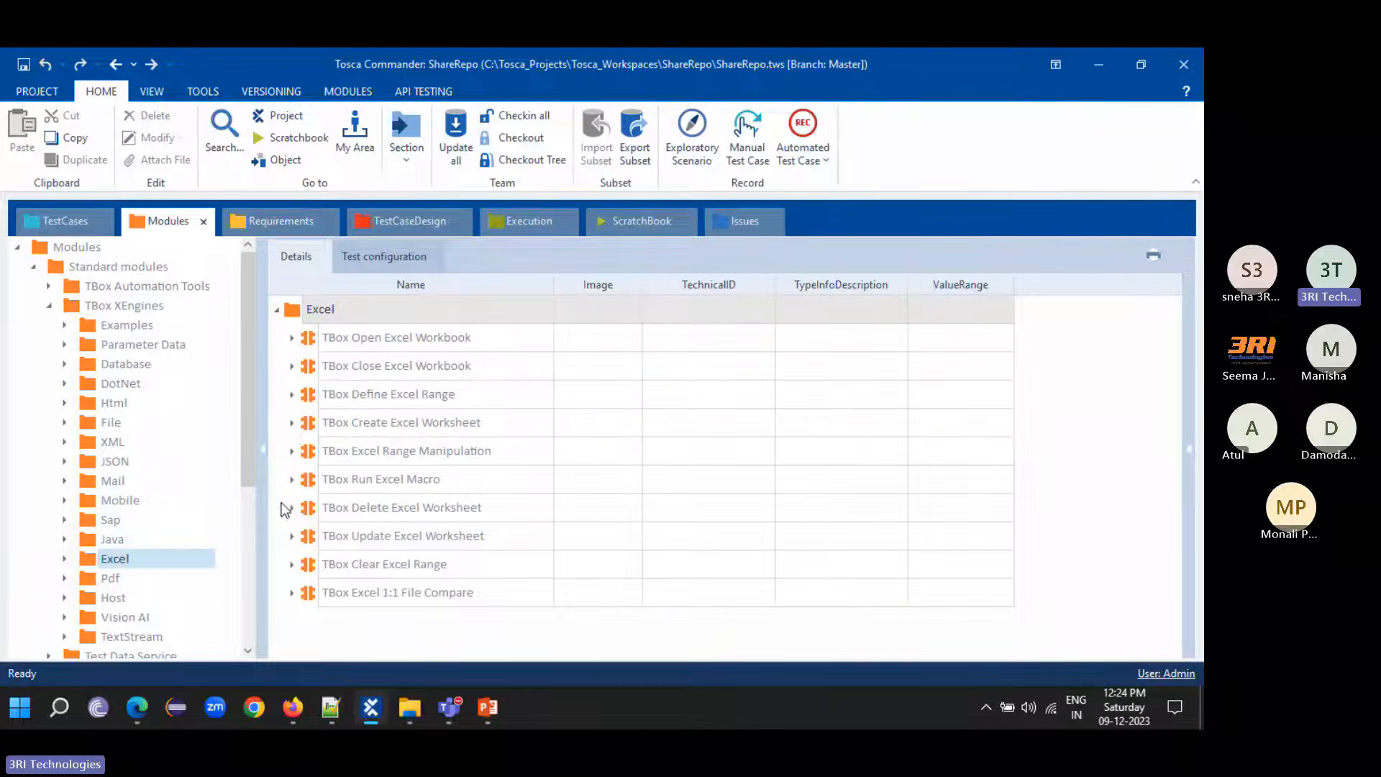
left_click(114, 580)
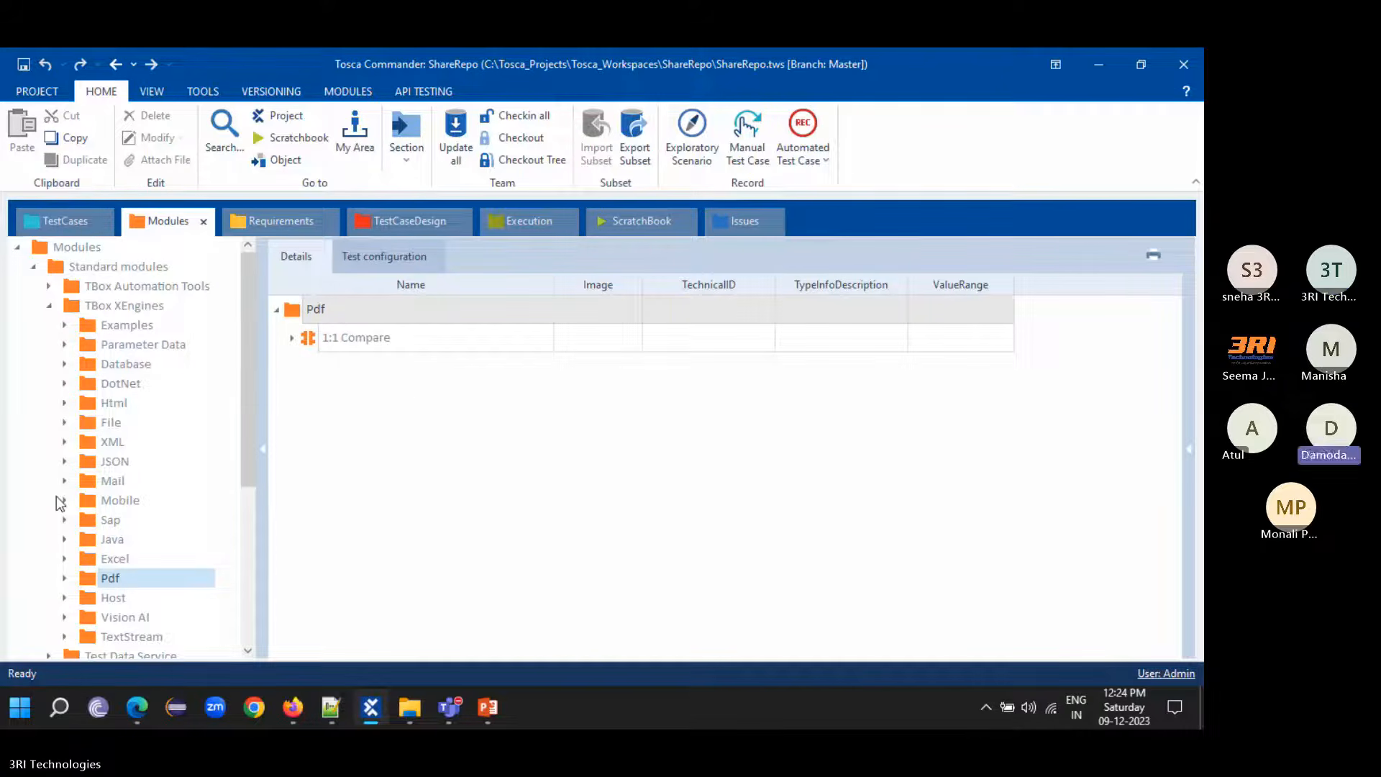
left_click(100, 601)
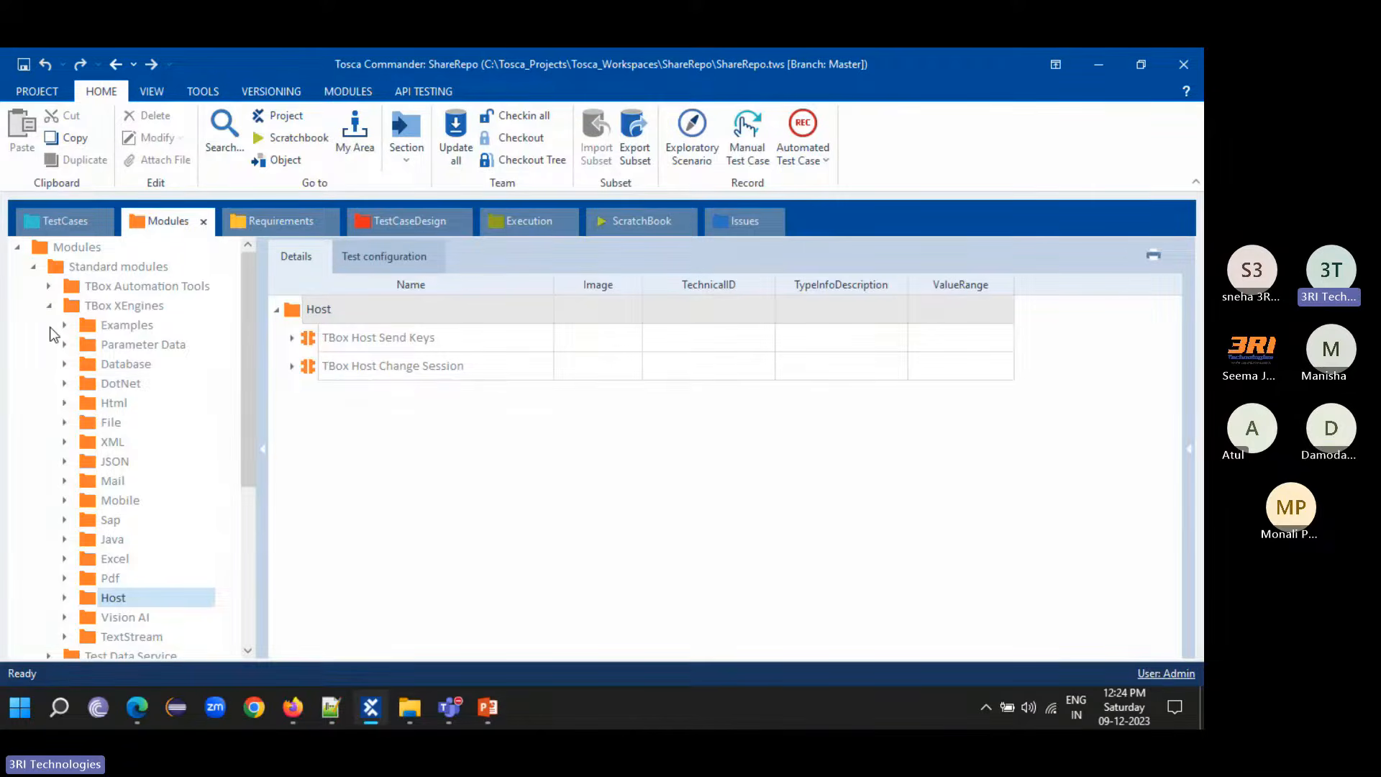
left_click(49, 306)
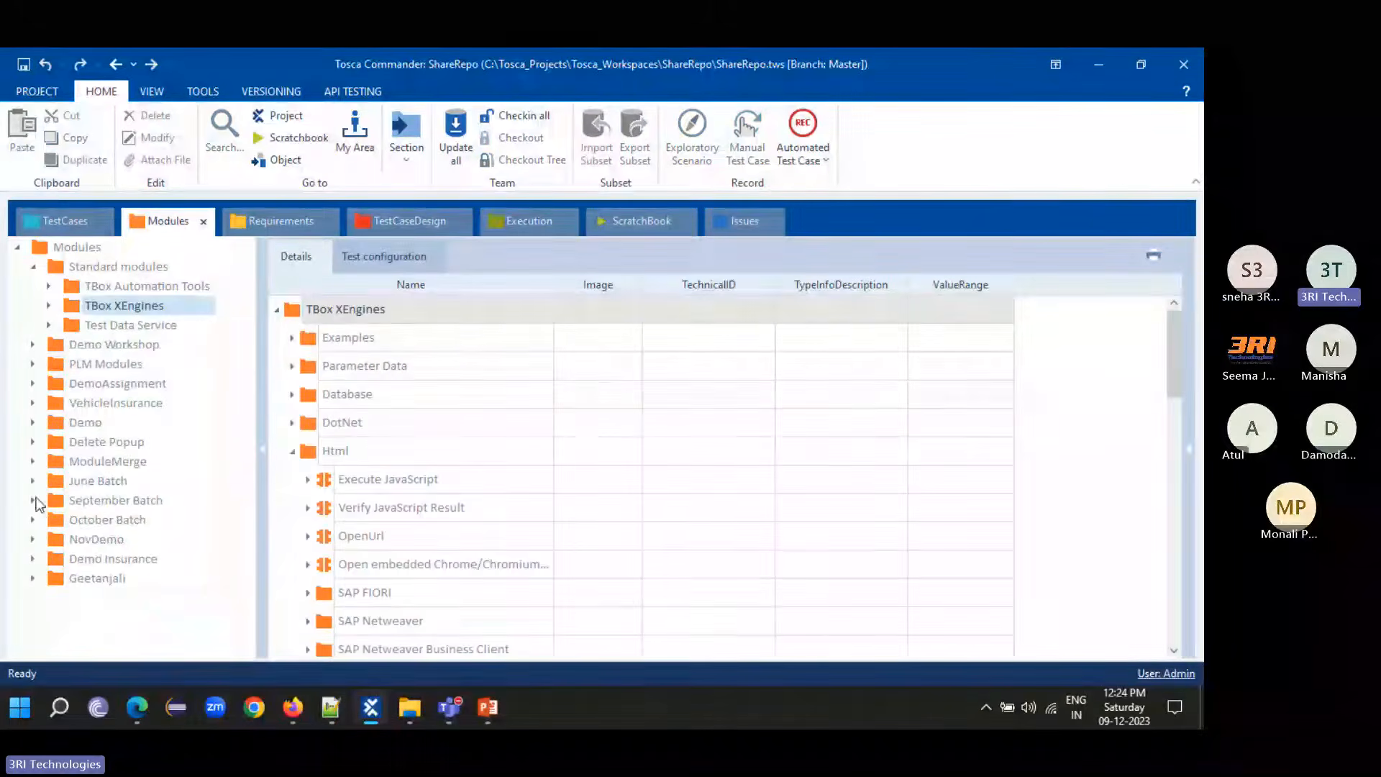
left_click(117, 328)
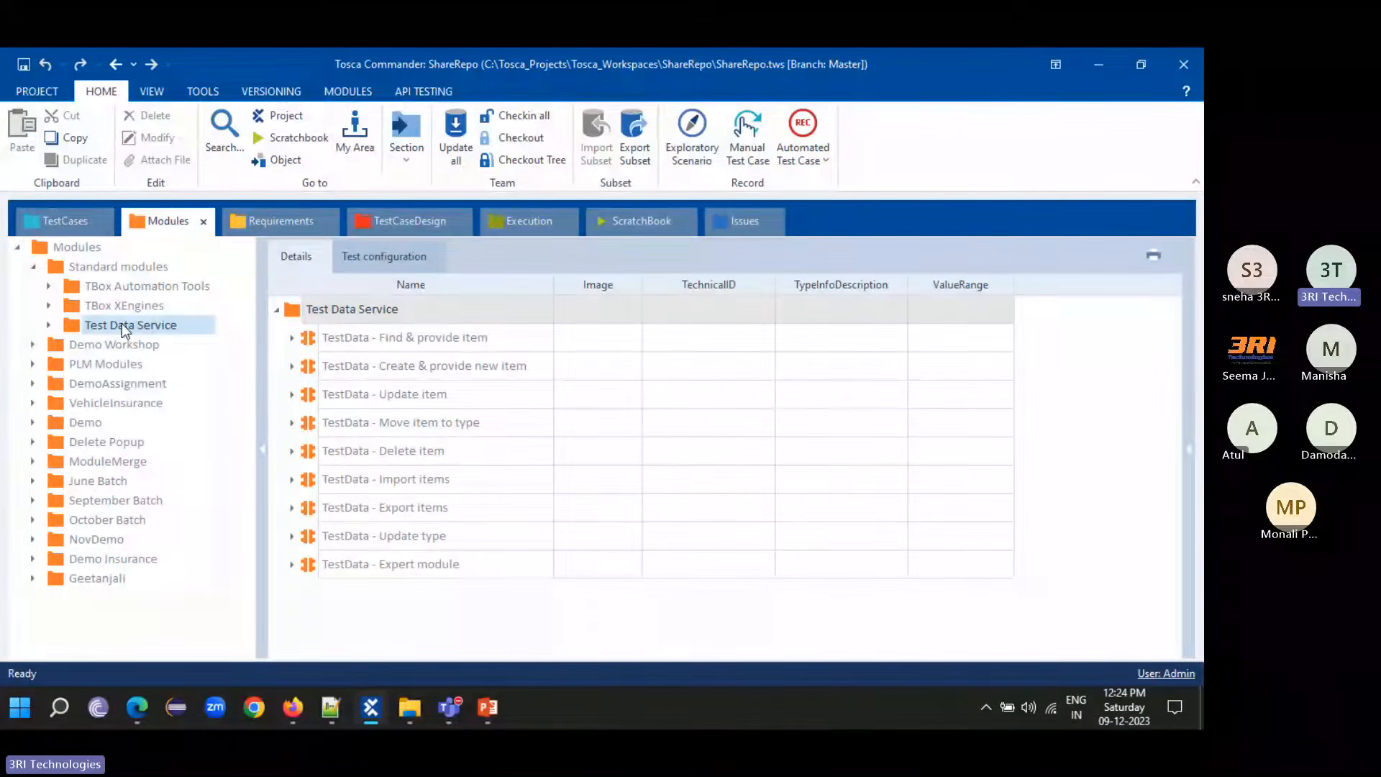
- Switch to Firefox, load the Tosca Server at localhost/, and open the Sample repository in Test Data Management
left_click(291, 710)
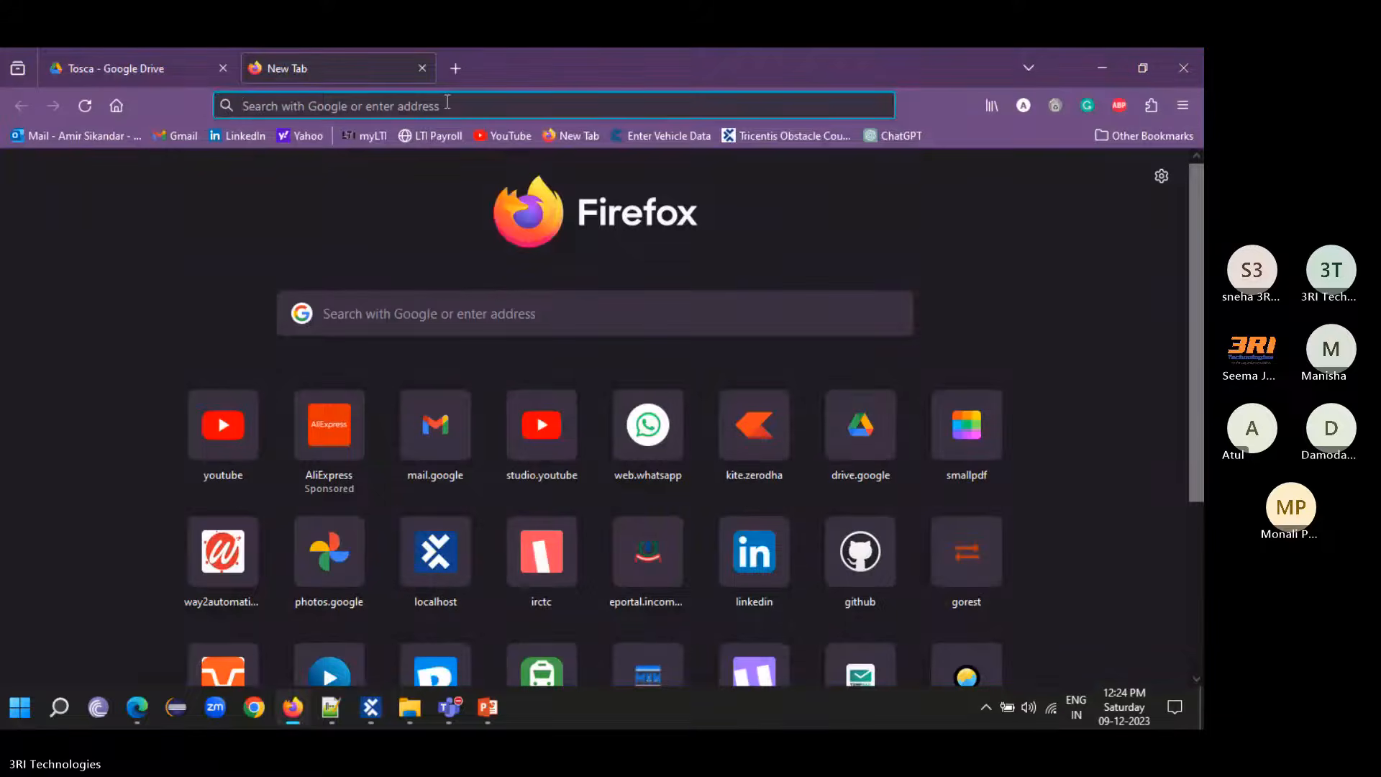
type("localhost/")
key("Return")
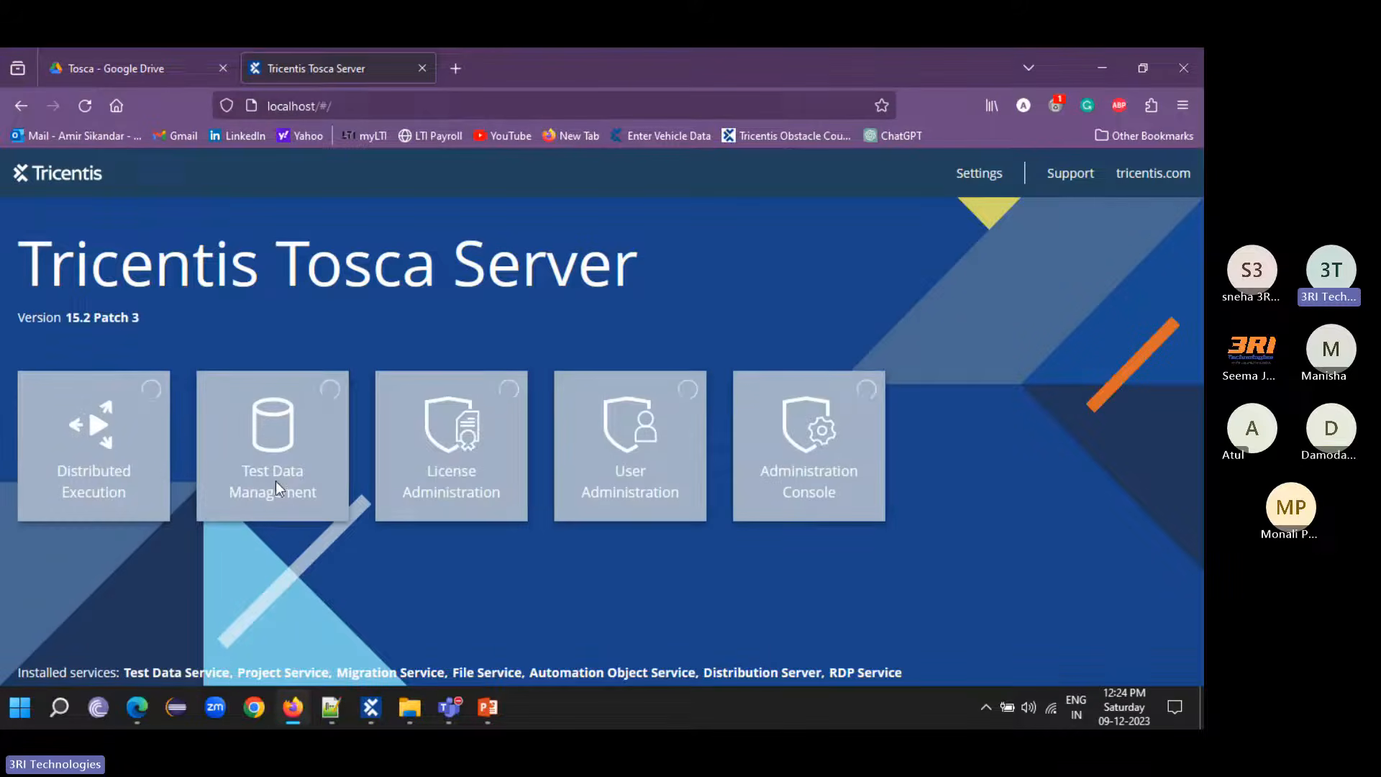
left_click(279, 435)
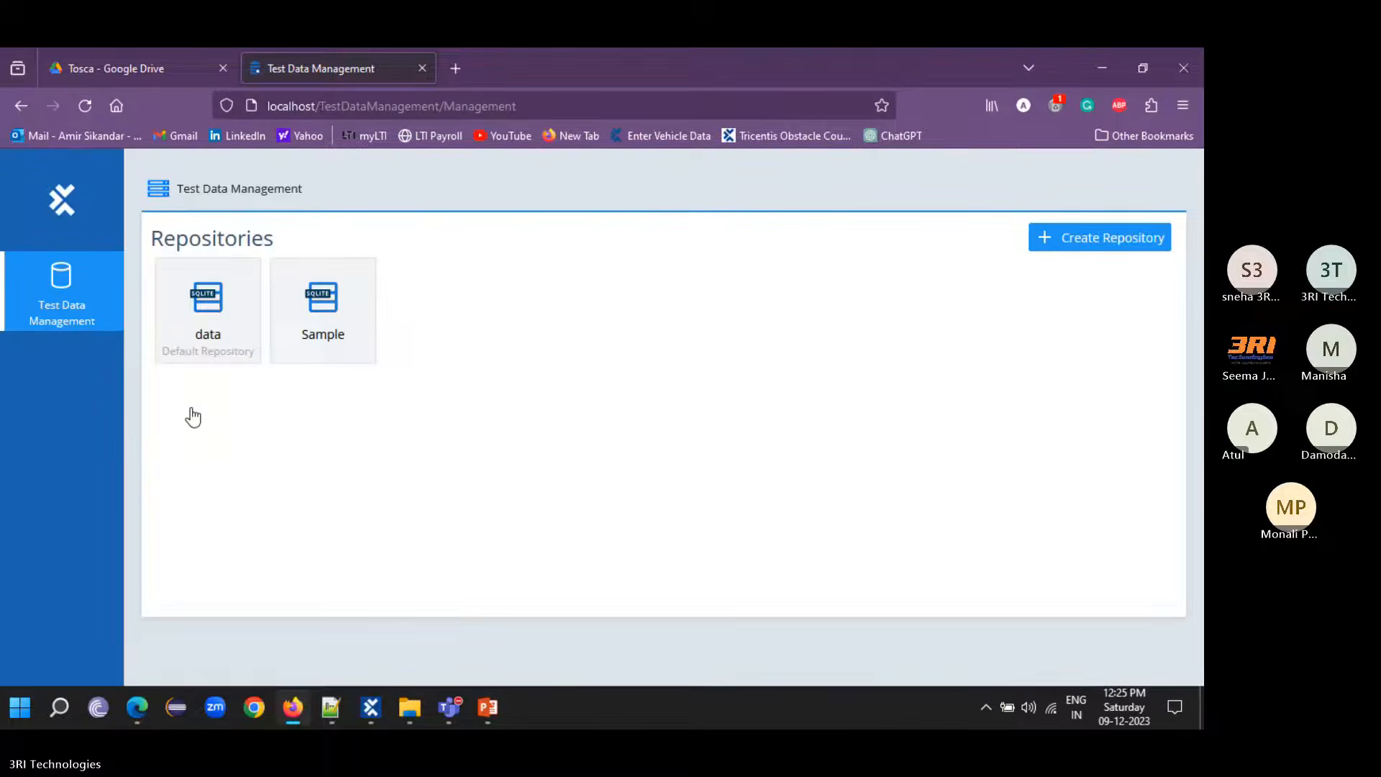
left_click(309, 327)
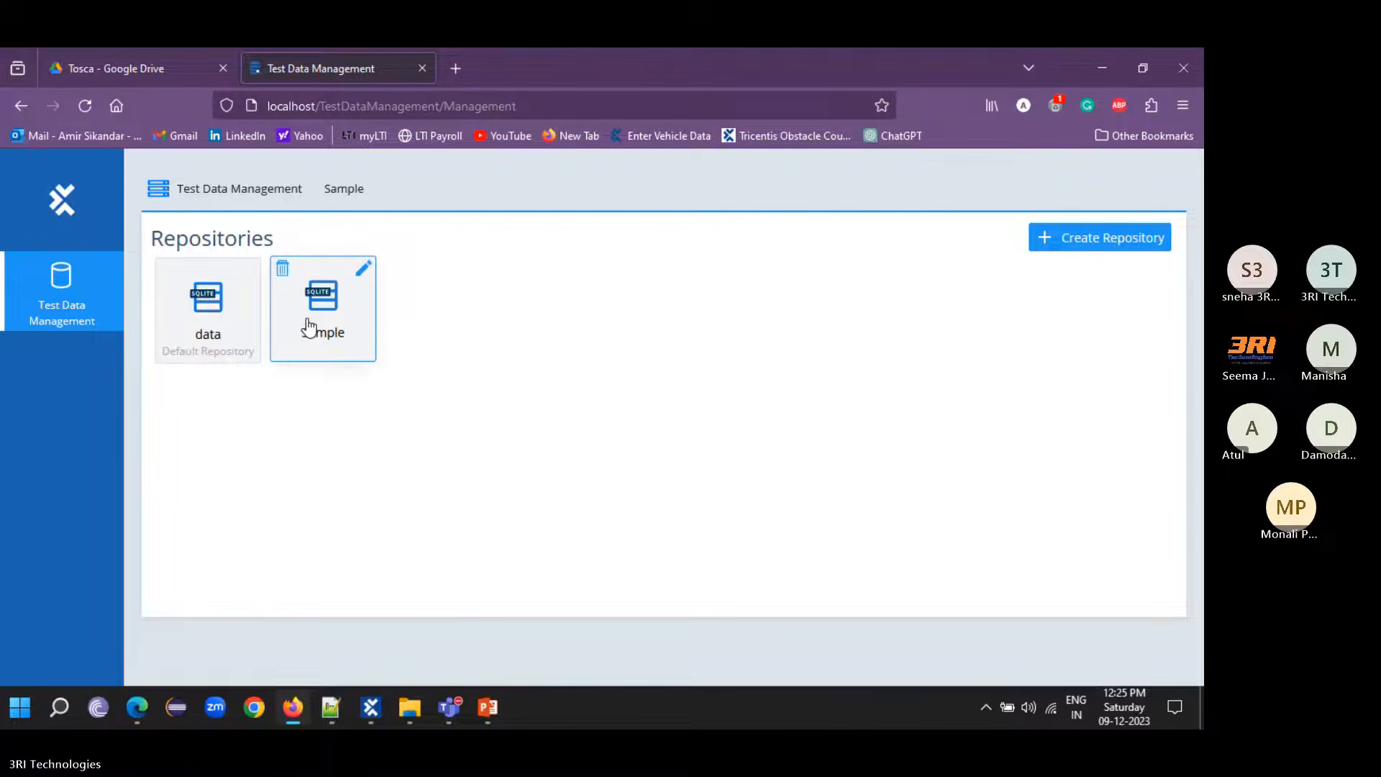
left_click(321, 302)
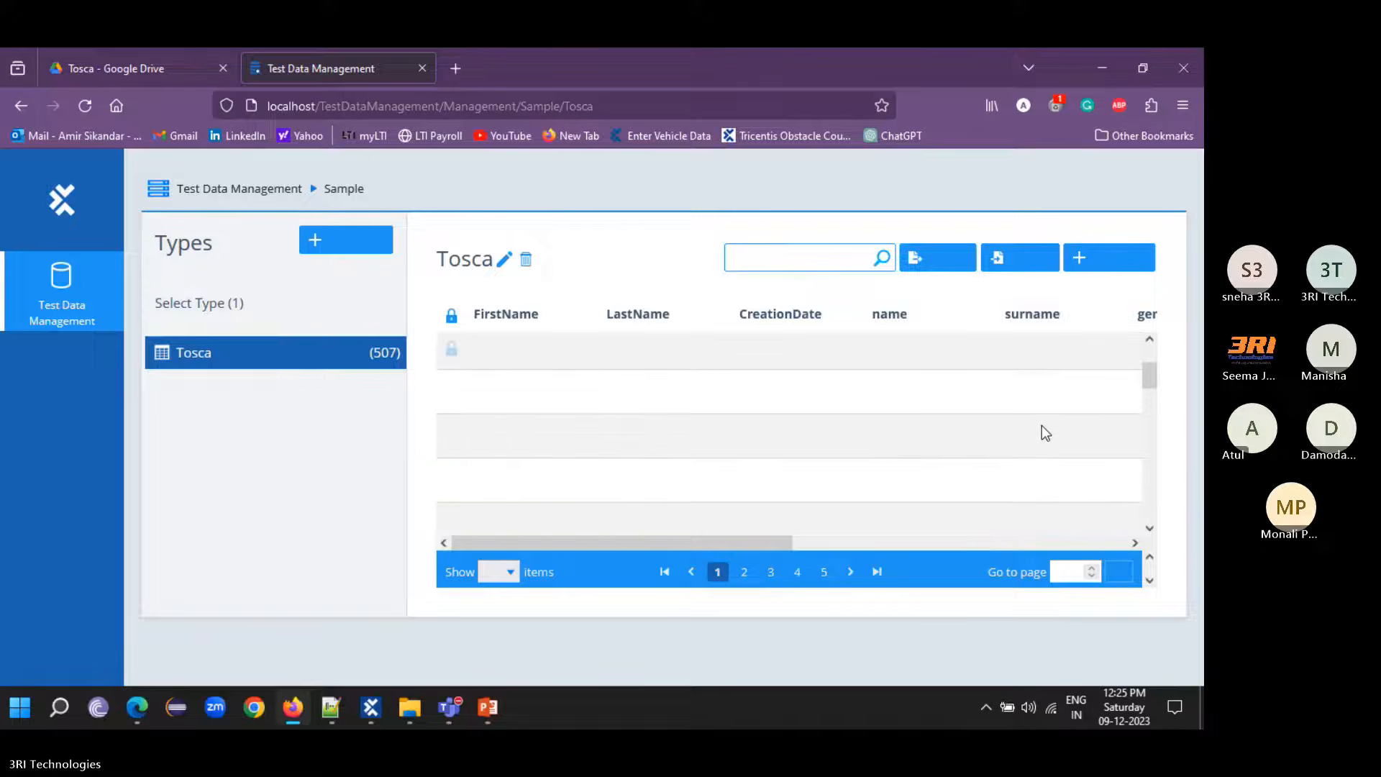
- Look through the Tosca type's test data records on pages 1, 2 and 4
scroll(1046, 418, "down", 5)
scroll(1046, 419, "down", 3)
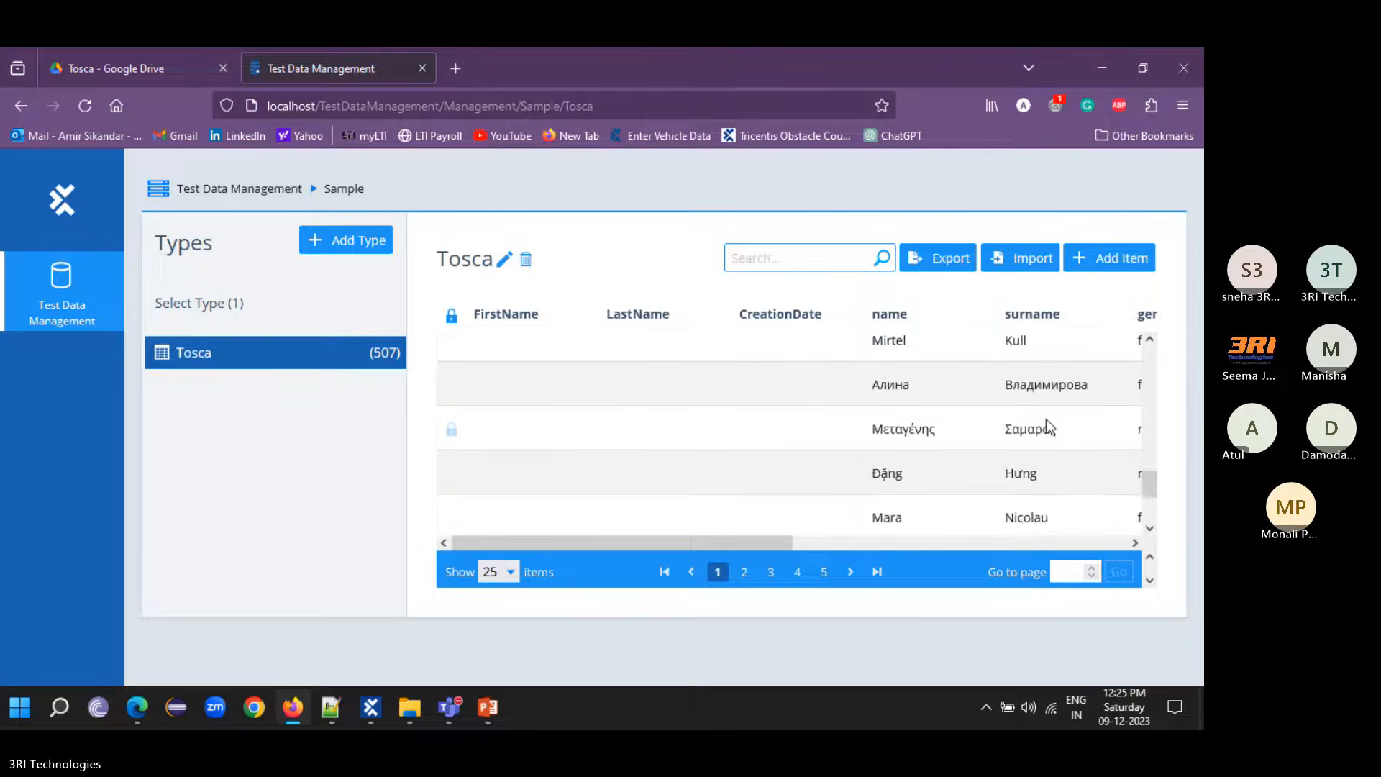
left_click(743, 573)
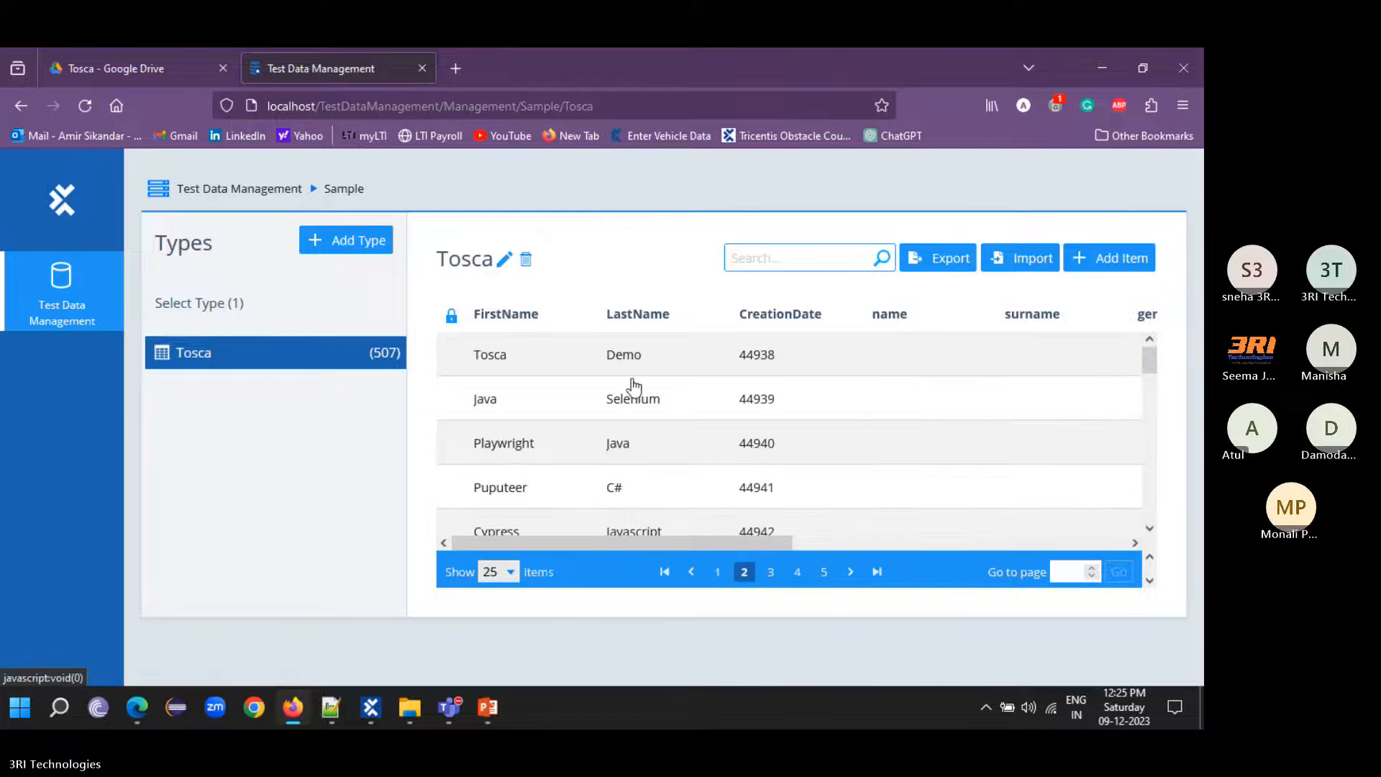
scroll(822, 422, "down", 10)
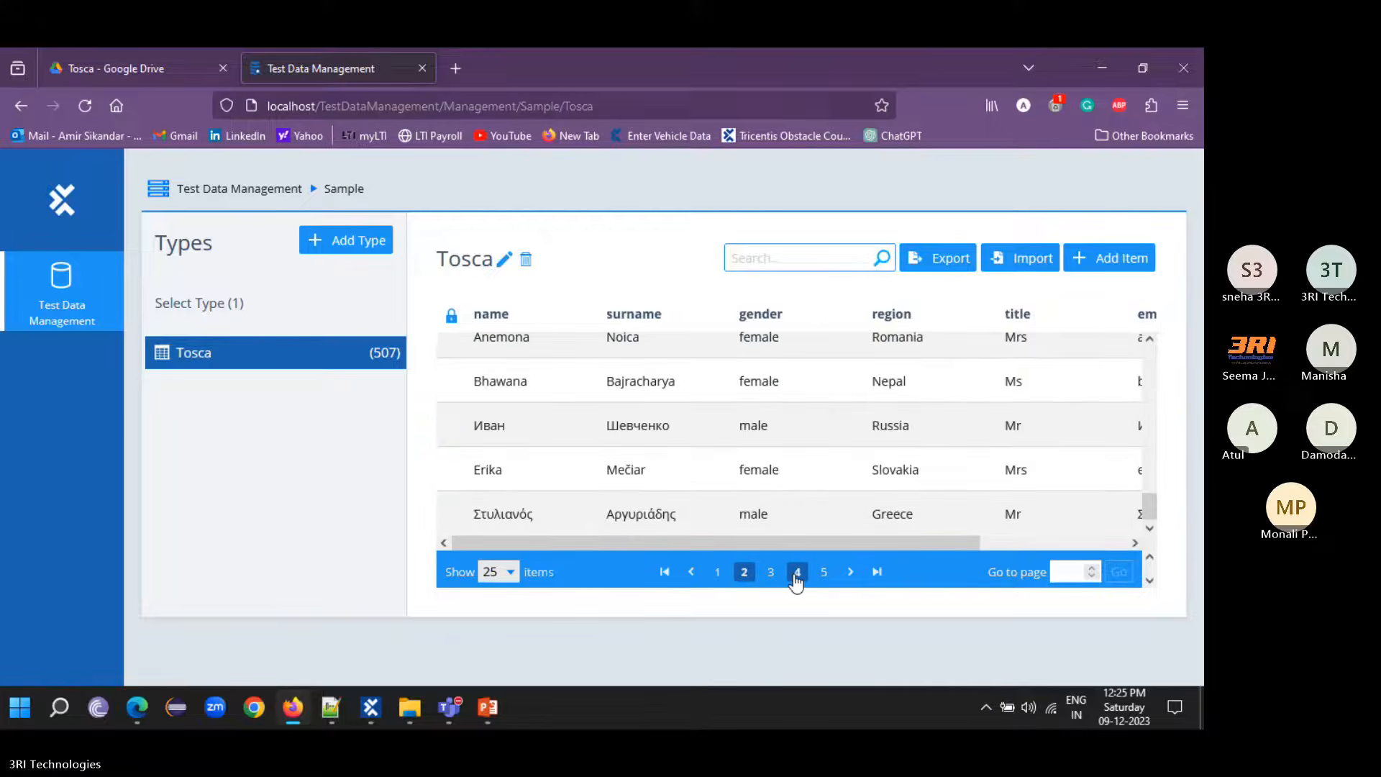
left_click(797, 573)
scroll(886, 422, "down", 4)
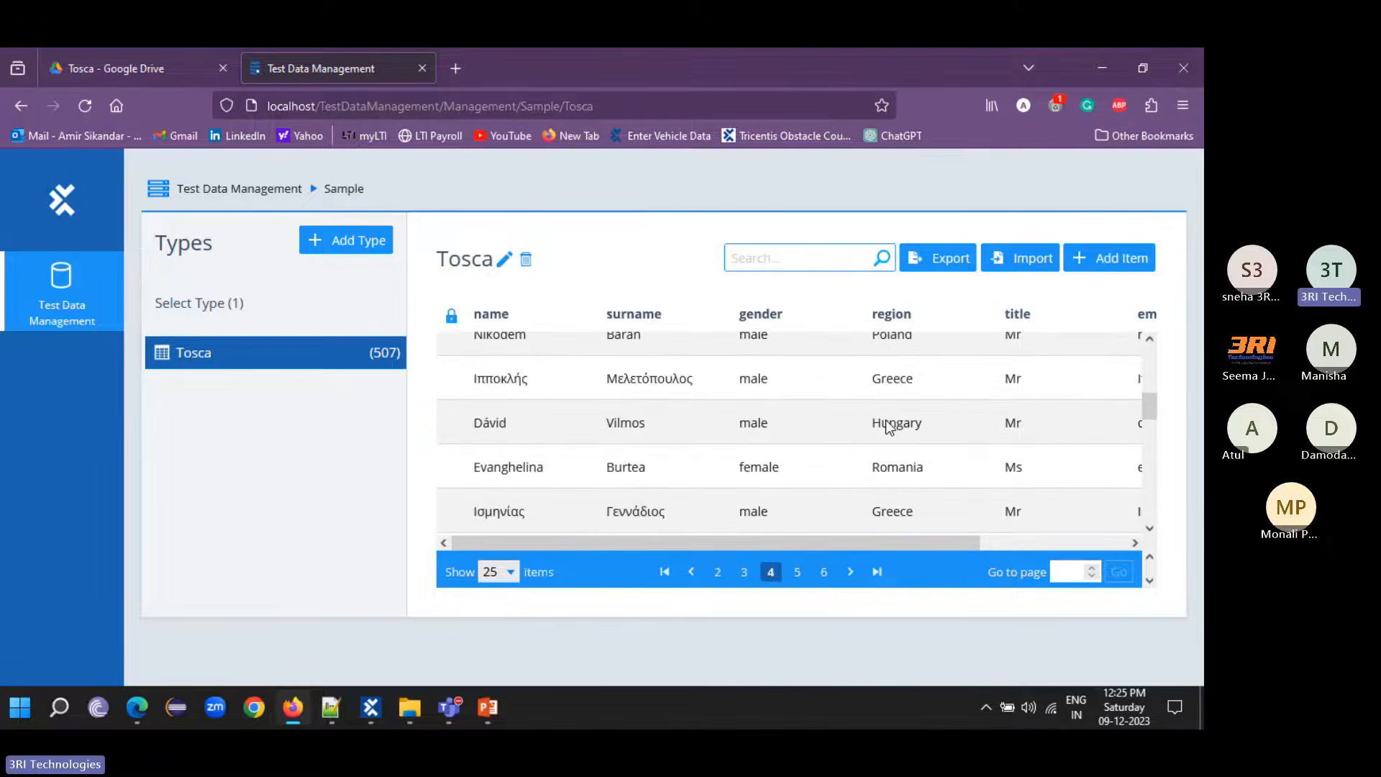
scroll(888, 425, "down", 8)
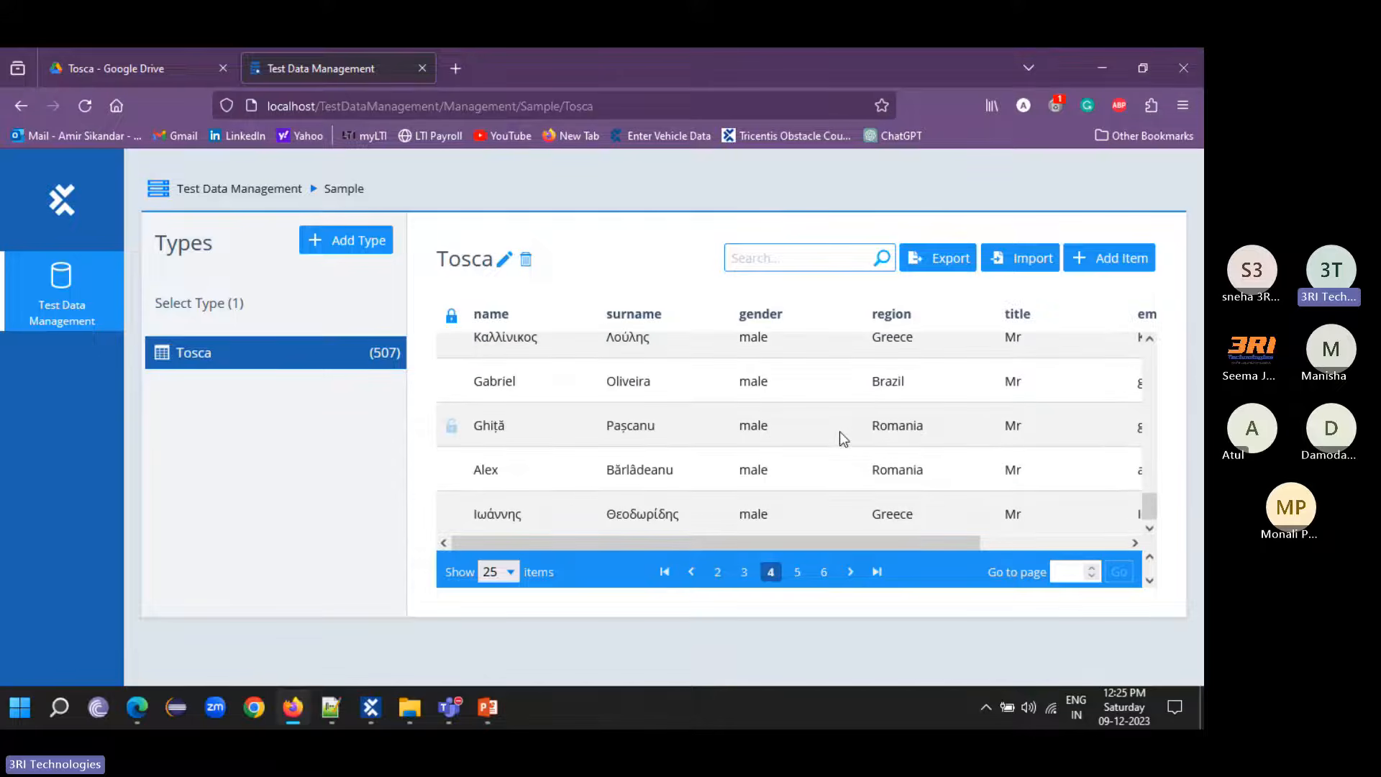
scroll(888, 424, "up", 10)
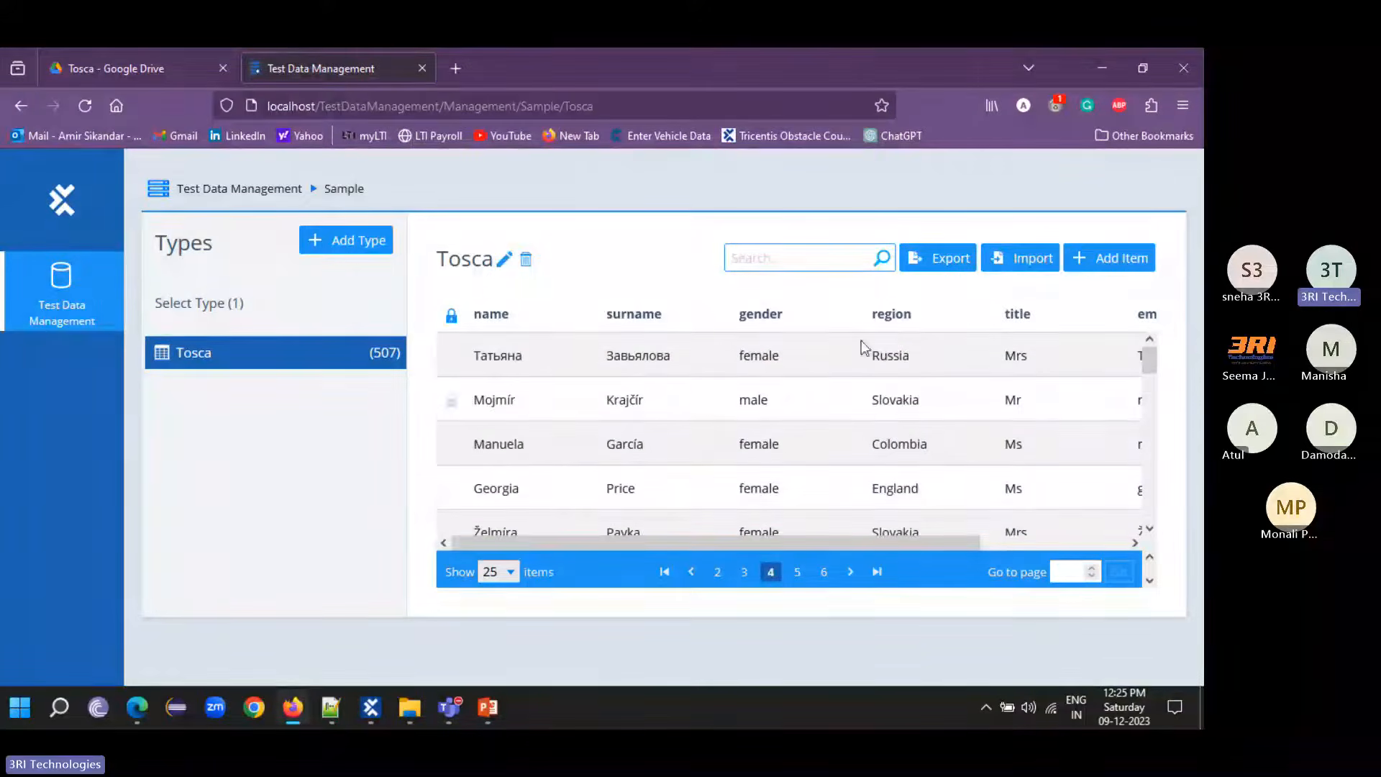
- Examine the import options for the Tosca type, including the File and Samples sources, and leave without importing
left_click(1025, 258)
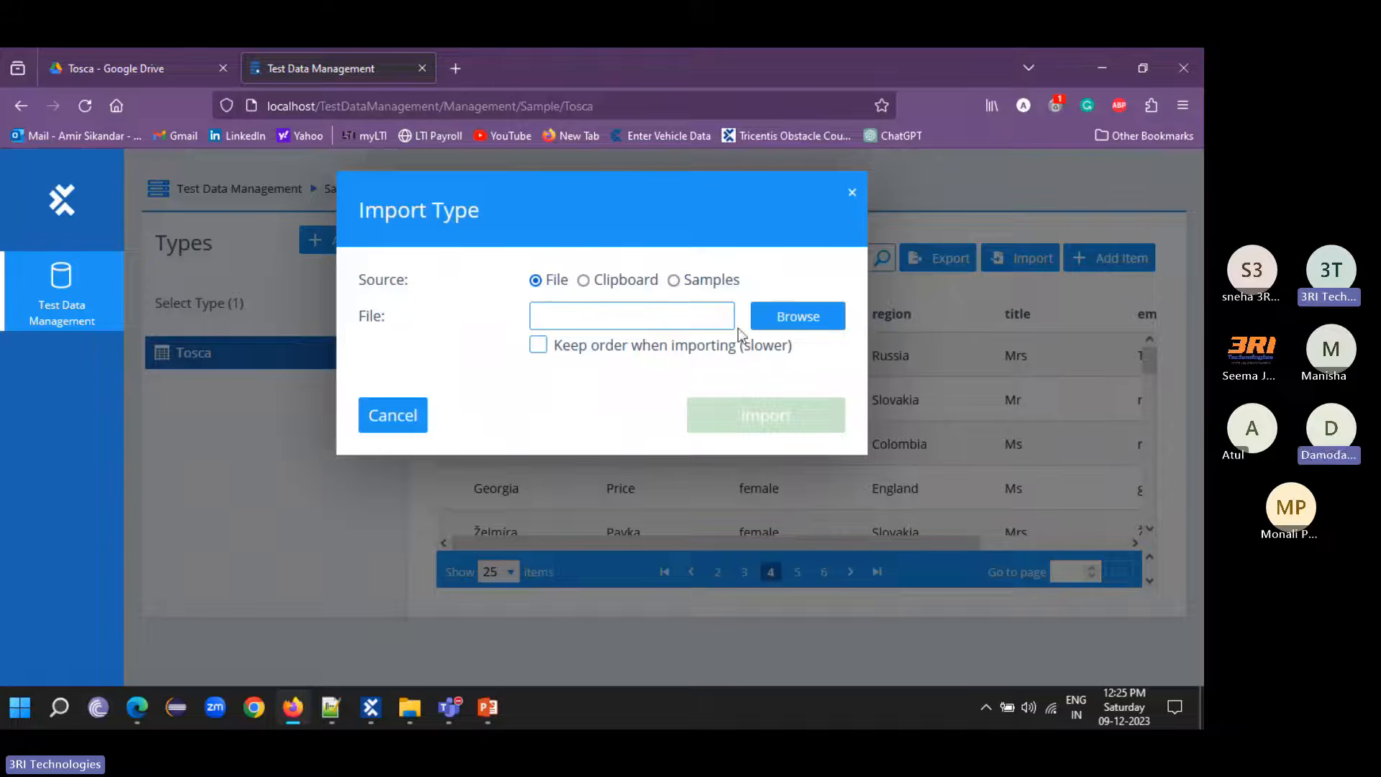
left_click(791, 318)
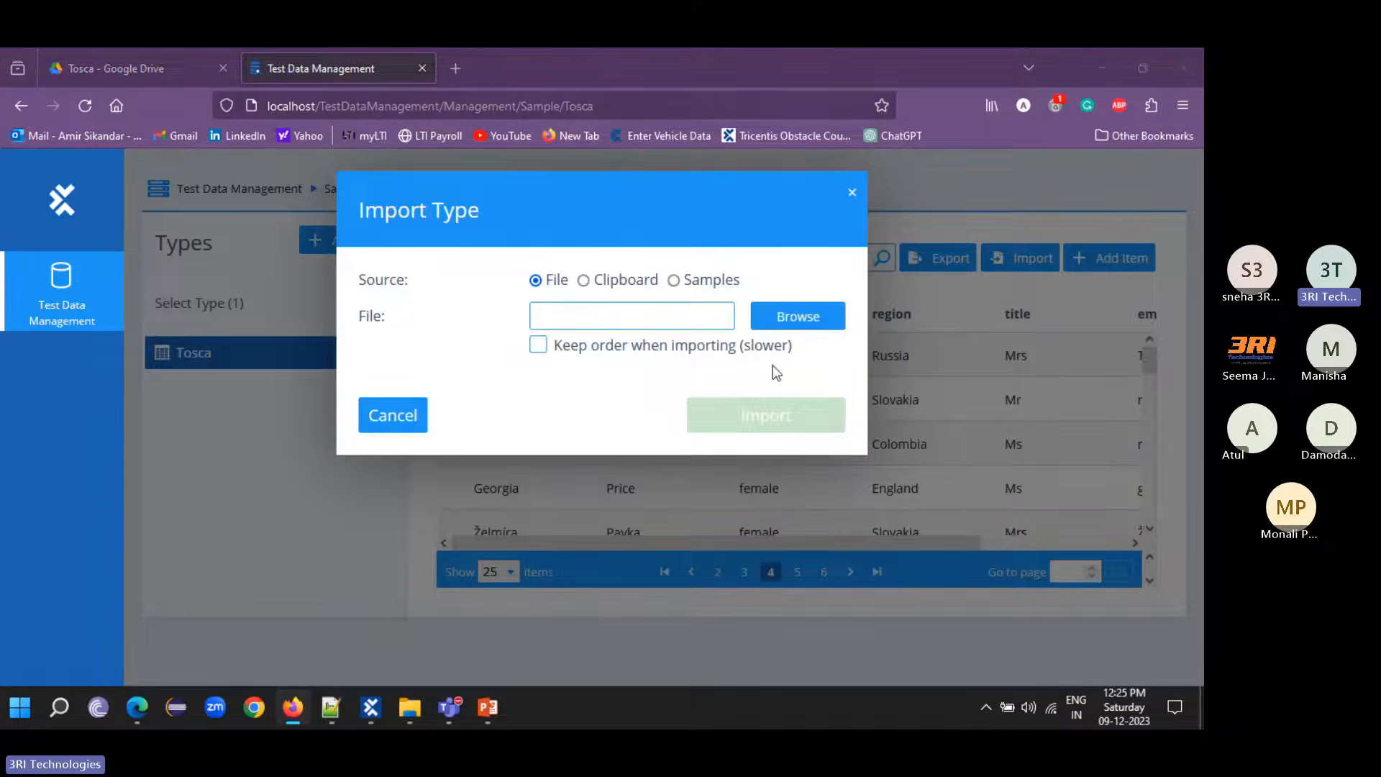
left_click(563, 448)
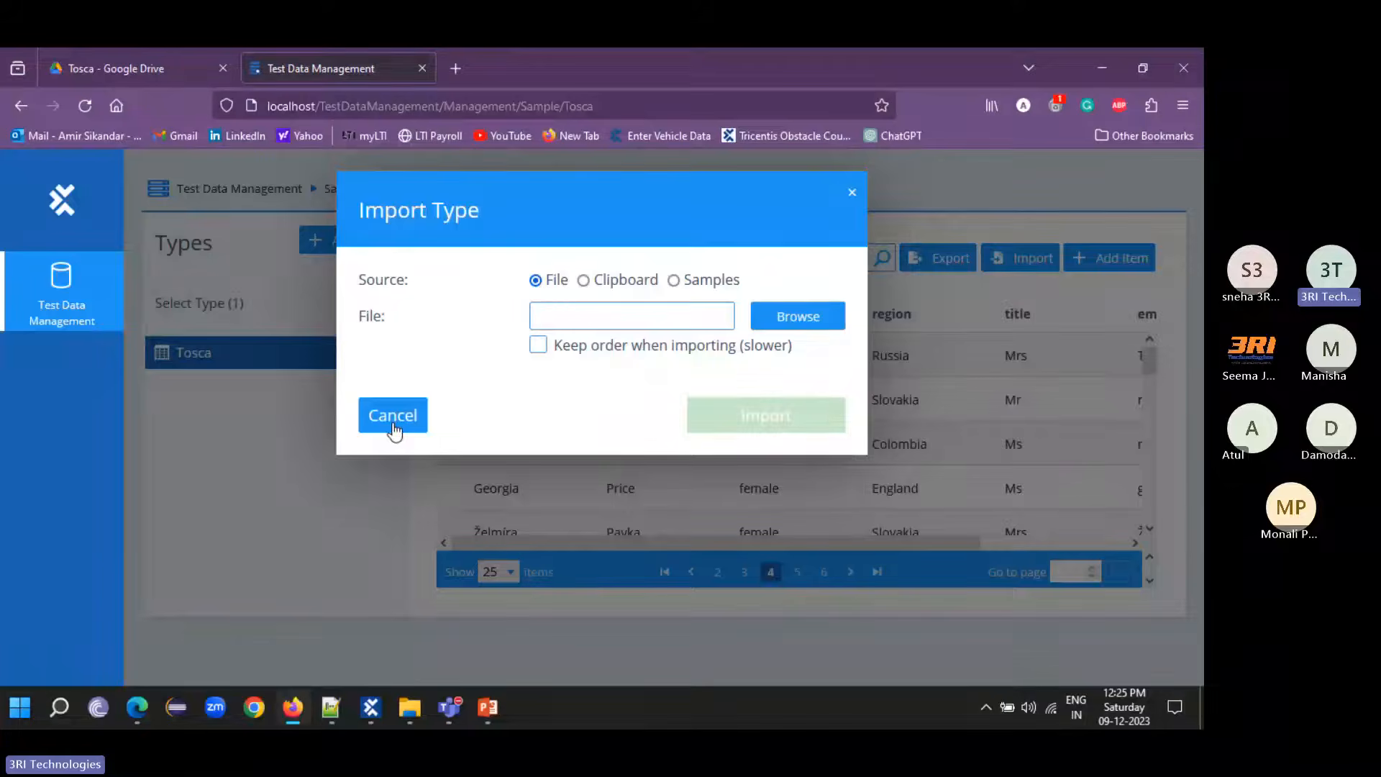
left_click(674, 282)
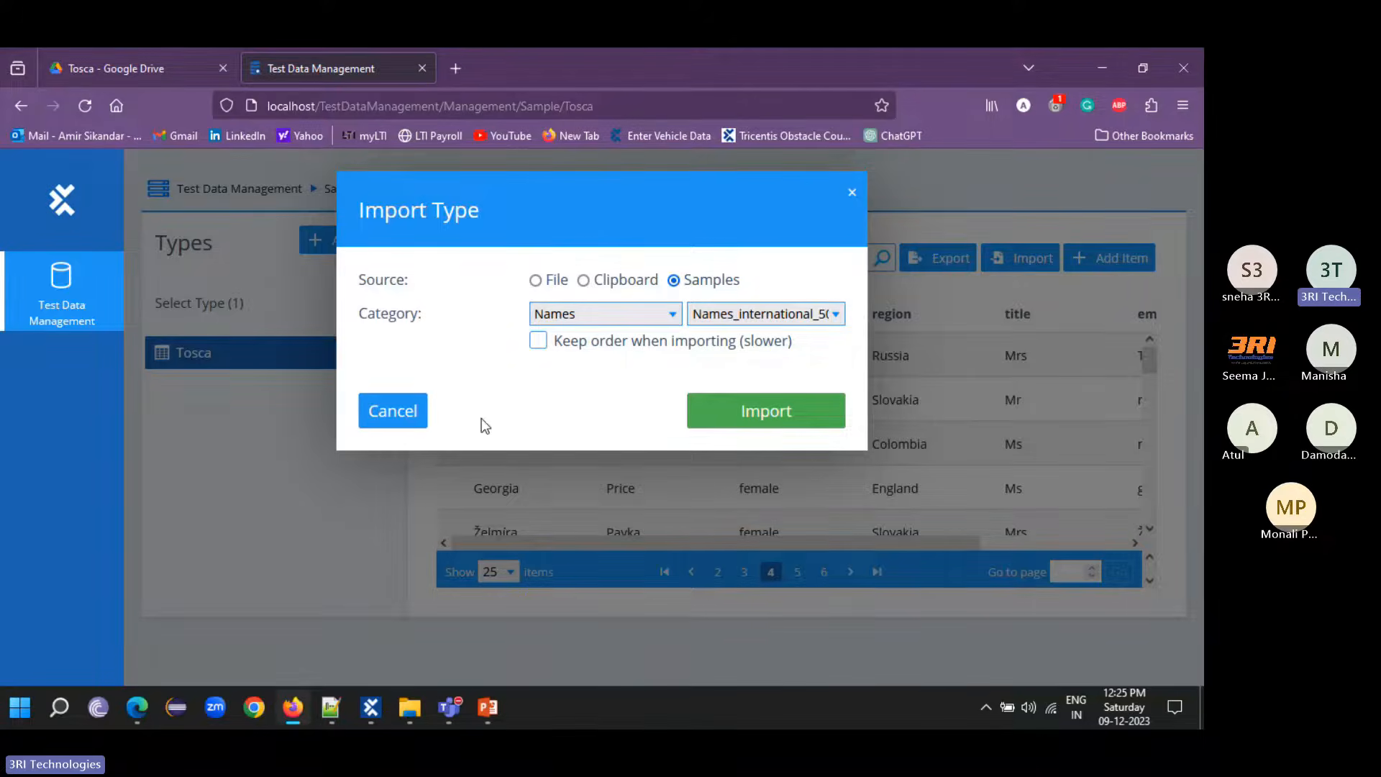
left_click(393, 412)
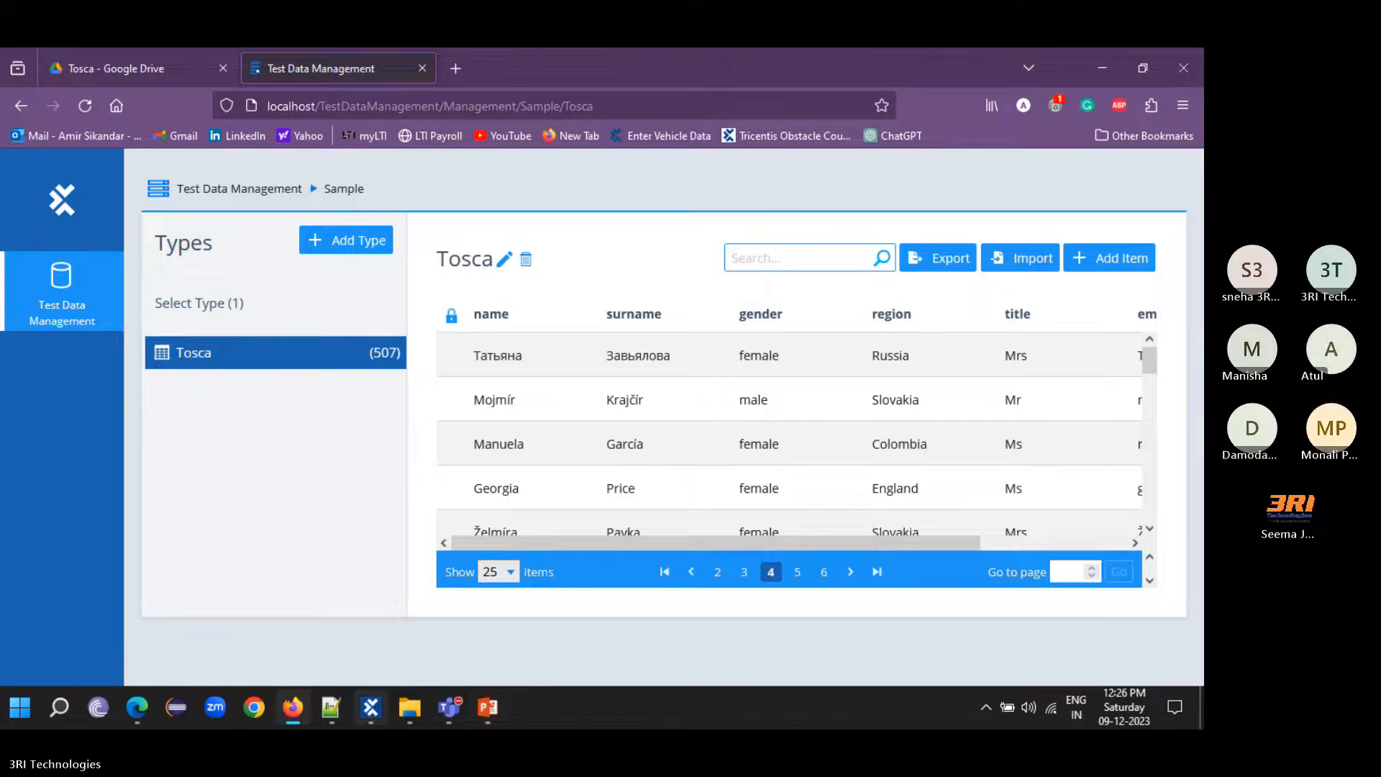
- Switch back to Tosca Commander and view the project's Requirements folders
left_click(370, 723)
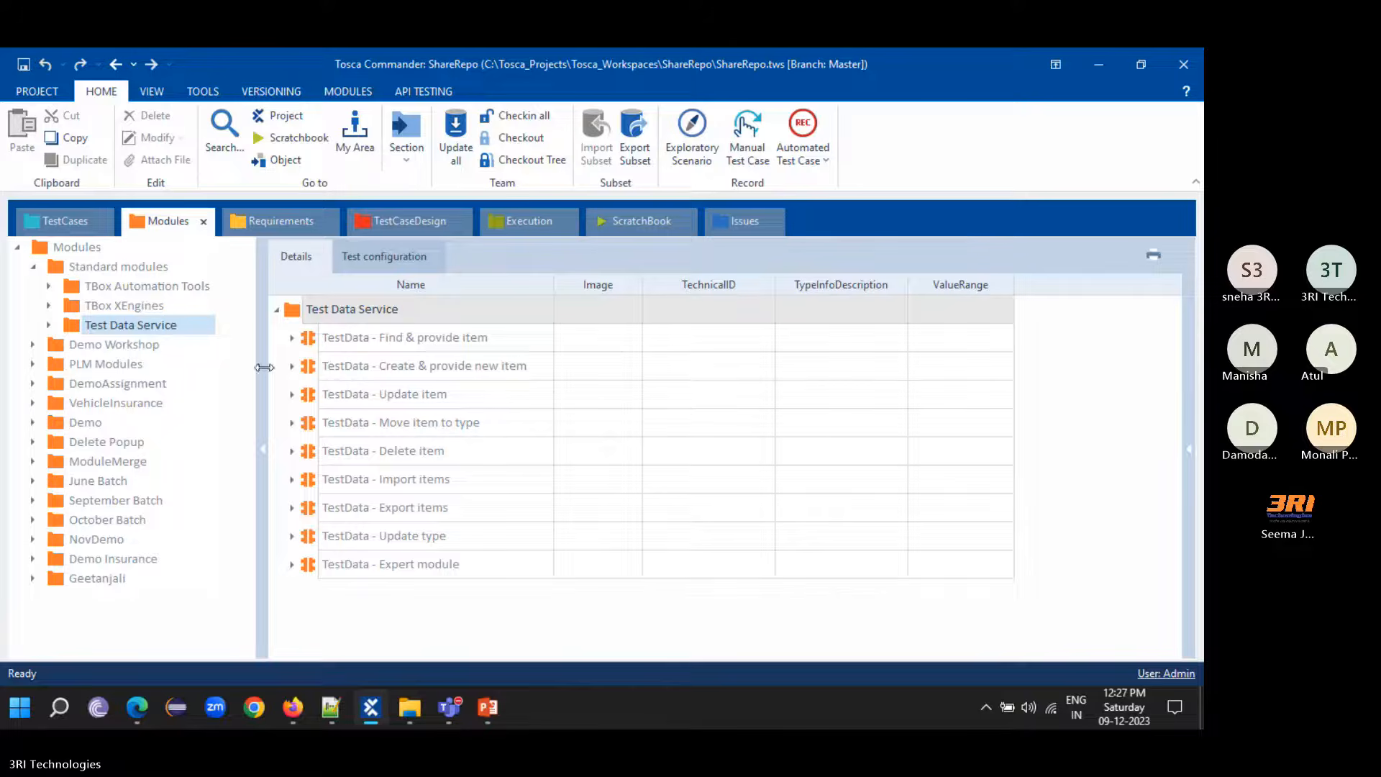
left_click(278, 219)
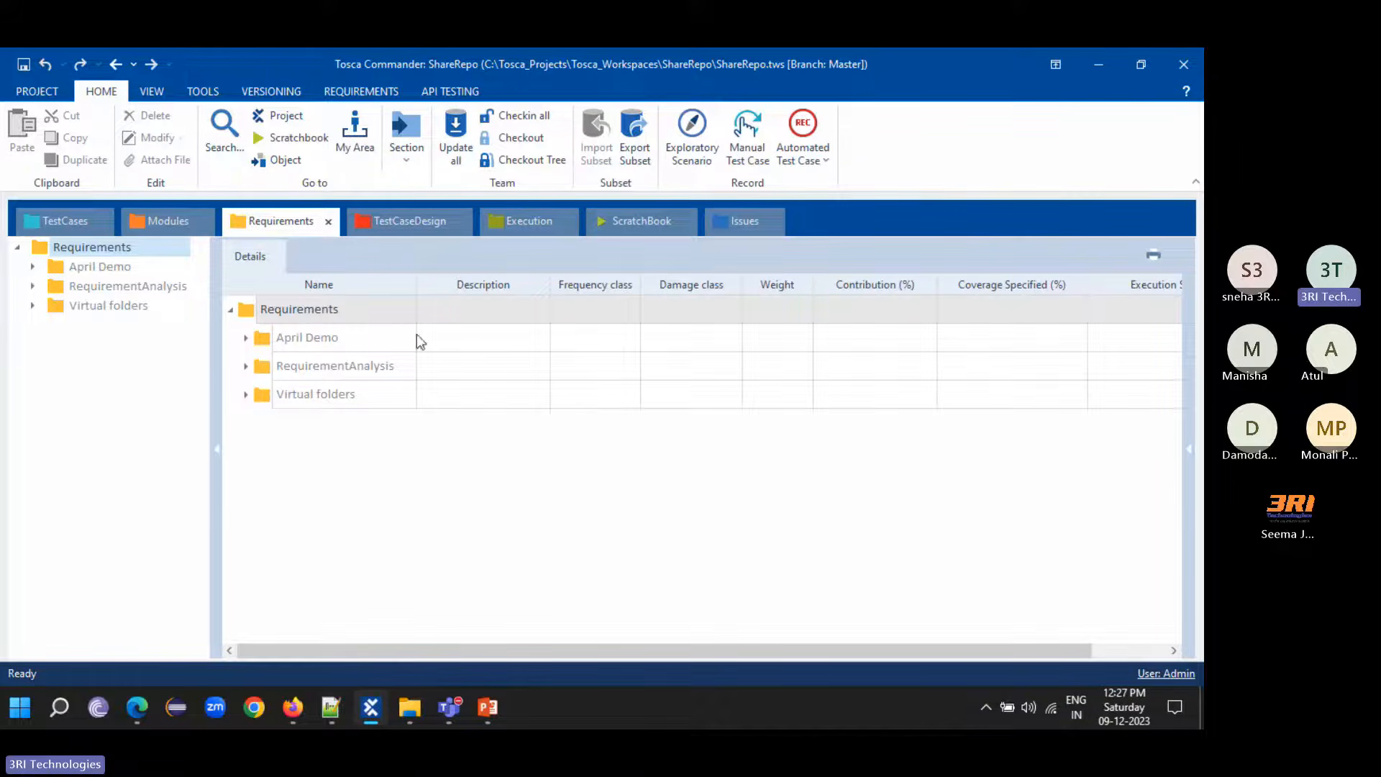
- Show TestCaseDesign and open the Vehicle sheet in OctBatch's All Combination folder
left_click(391, 223)
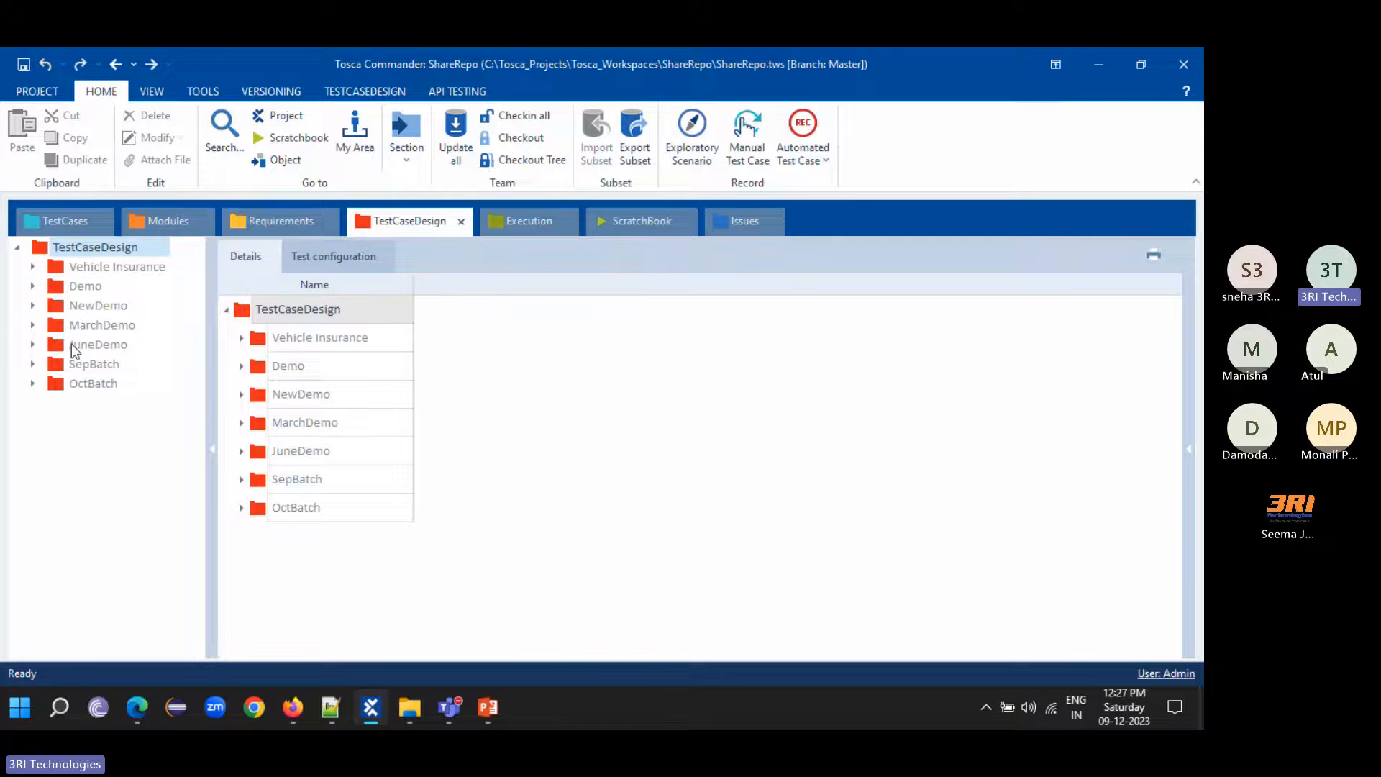
left_click(78, 383)
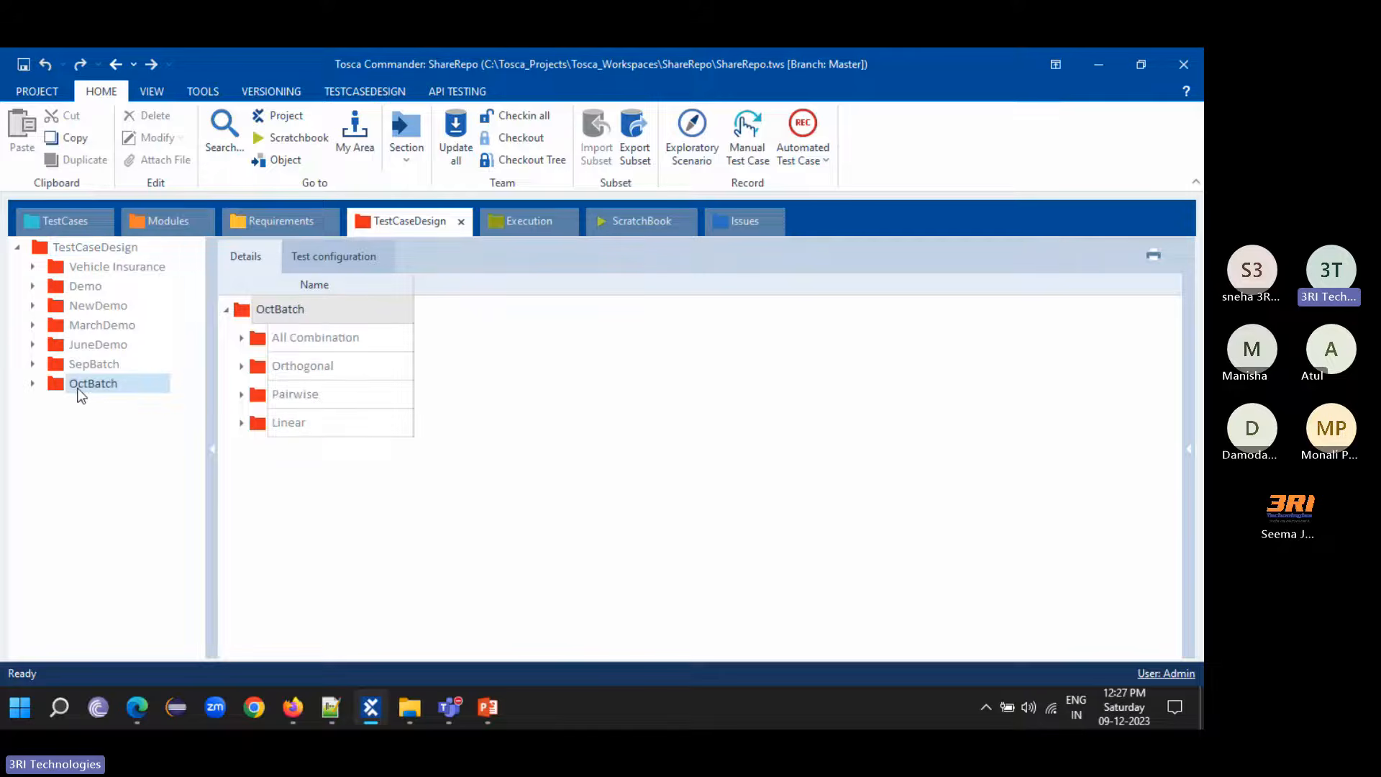
left_click(32, 384)
left_click(110, 408)
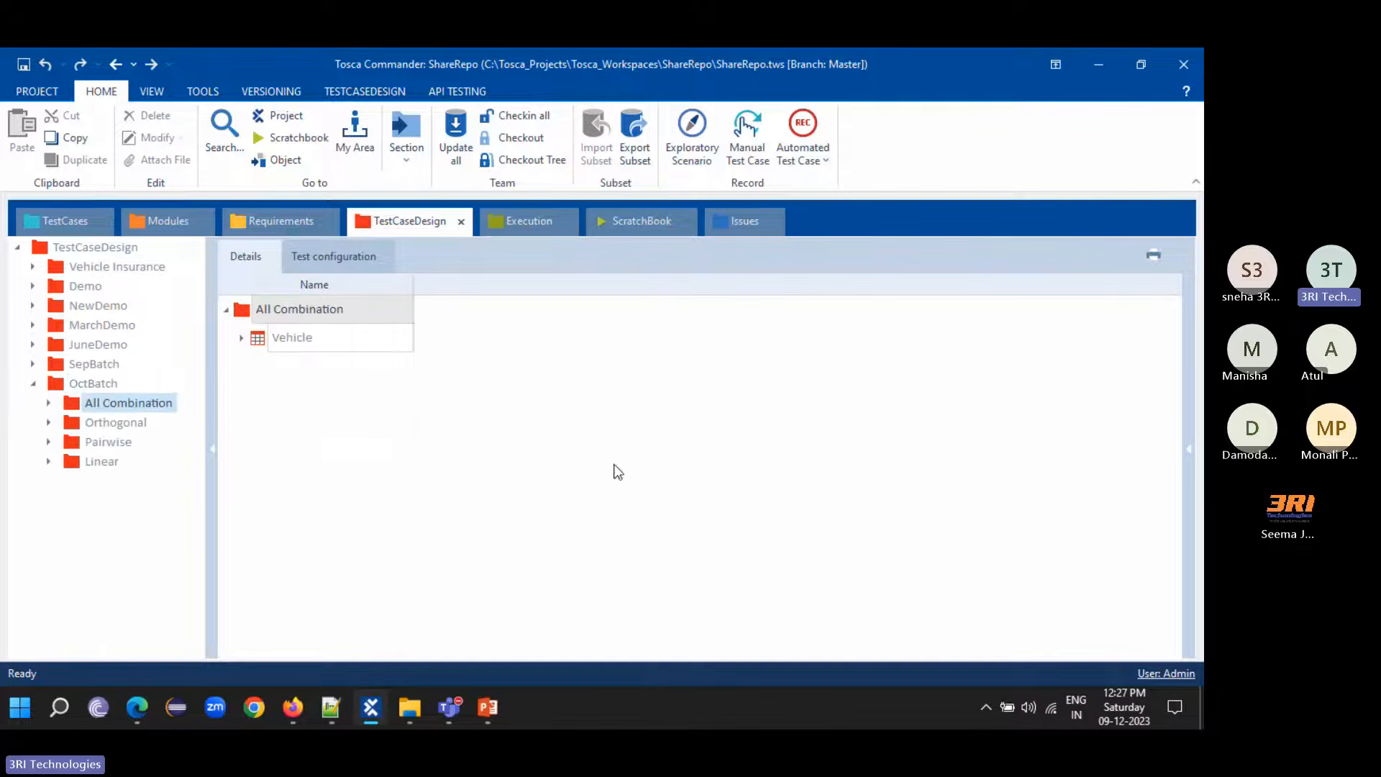
left_click(48, 402)
left_click(106, 422)
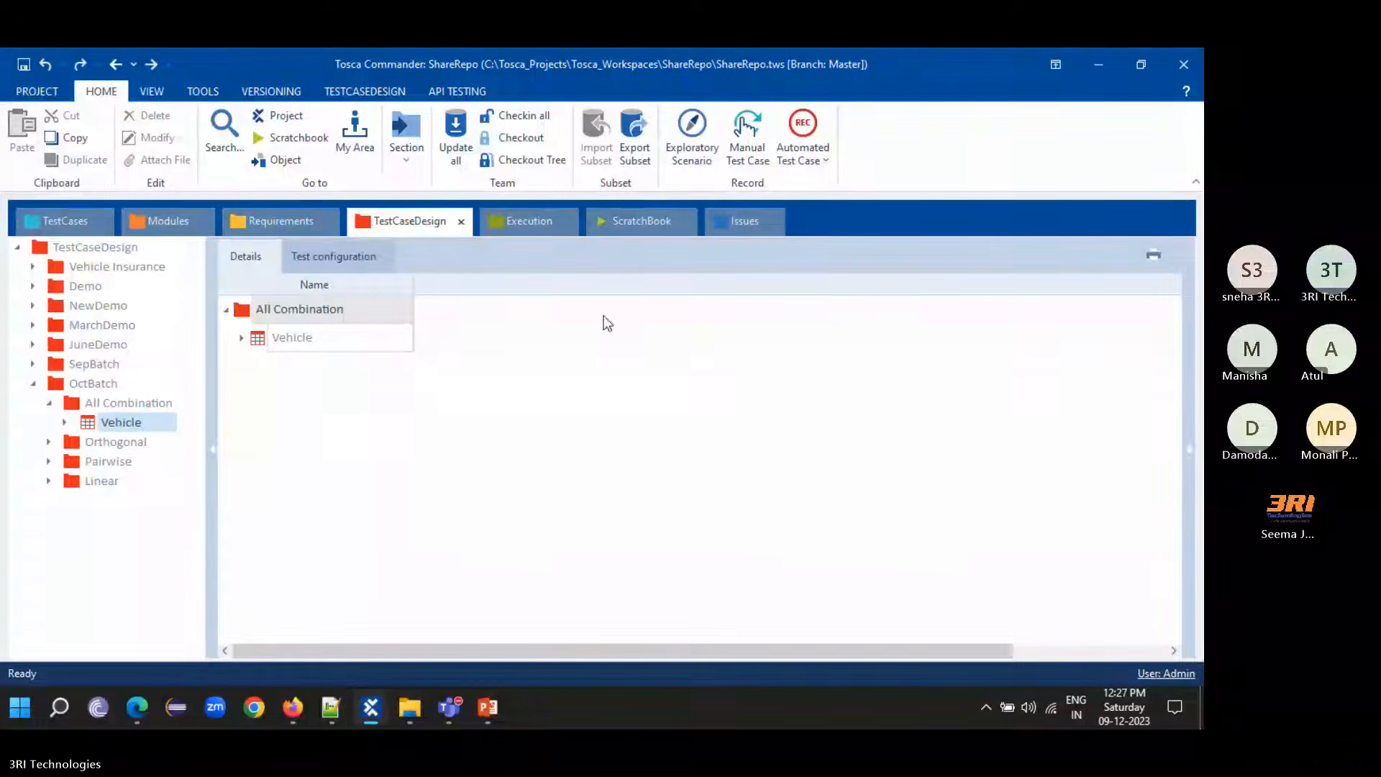
- Examine the Make and Model combinations across the Vehicle sheet's instances
left_click(454, 368)
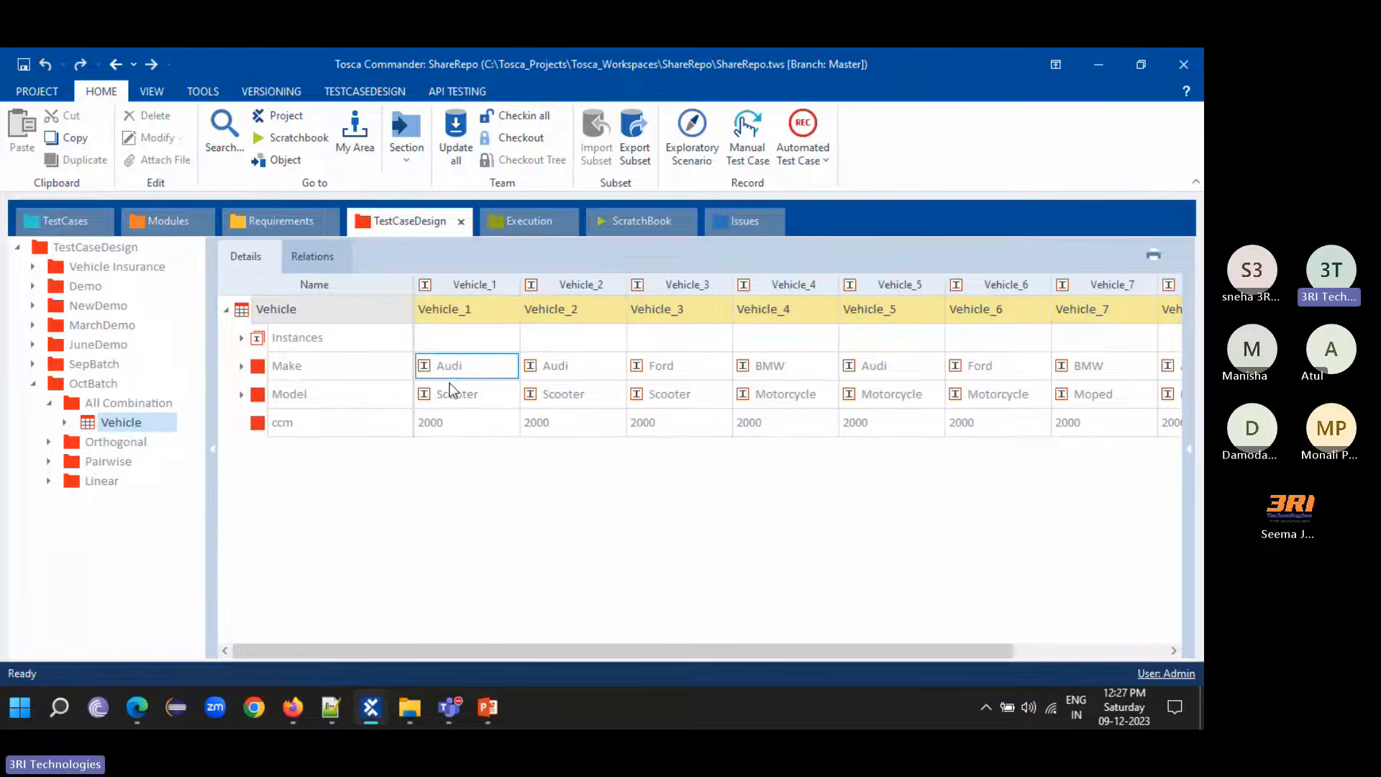
left_click(450, 390)
left_click(564, 388)
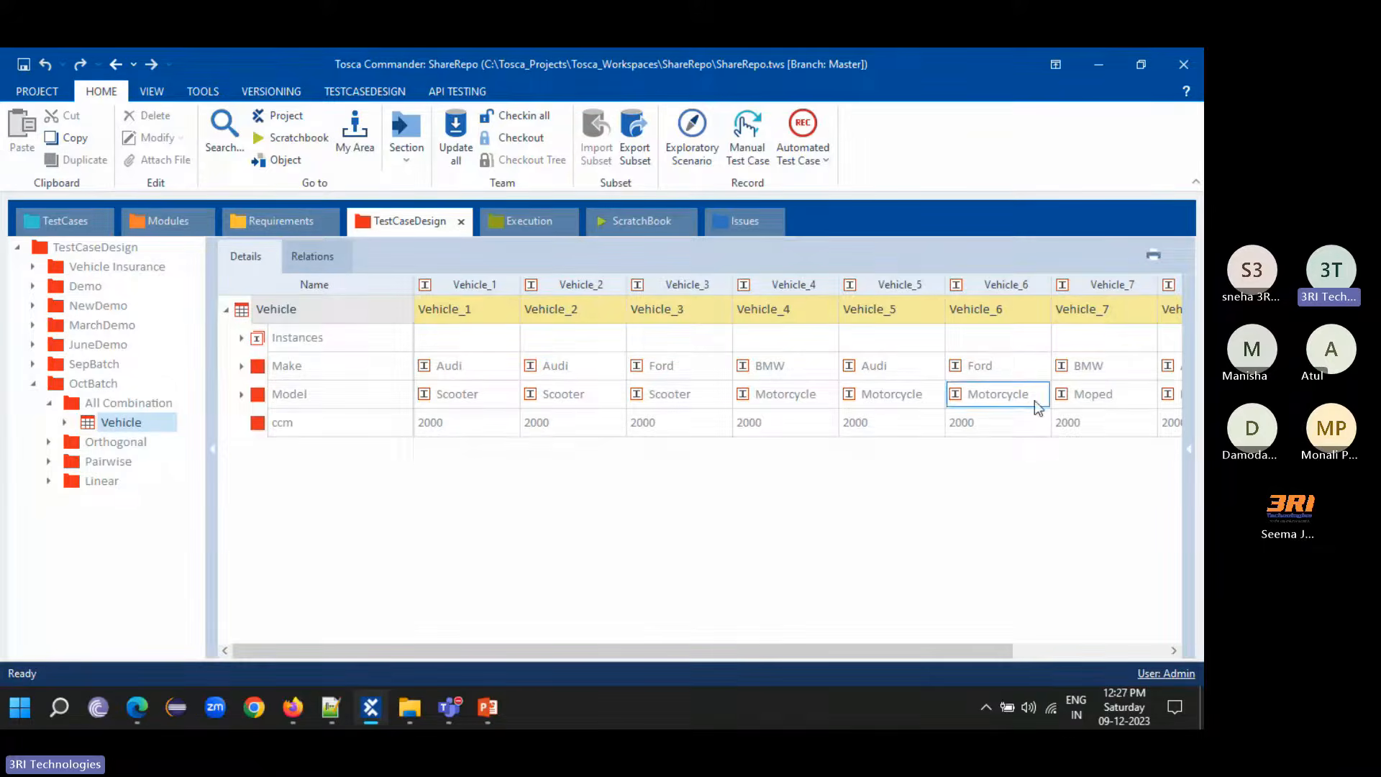
left_click_drag(920, 648, 749, 637)
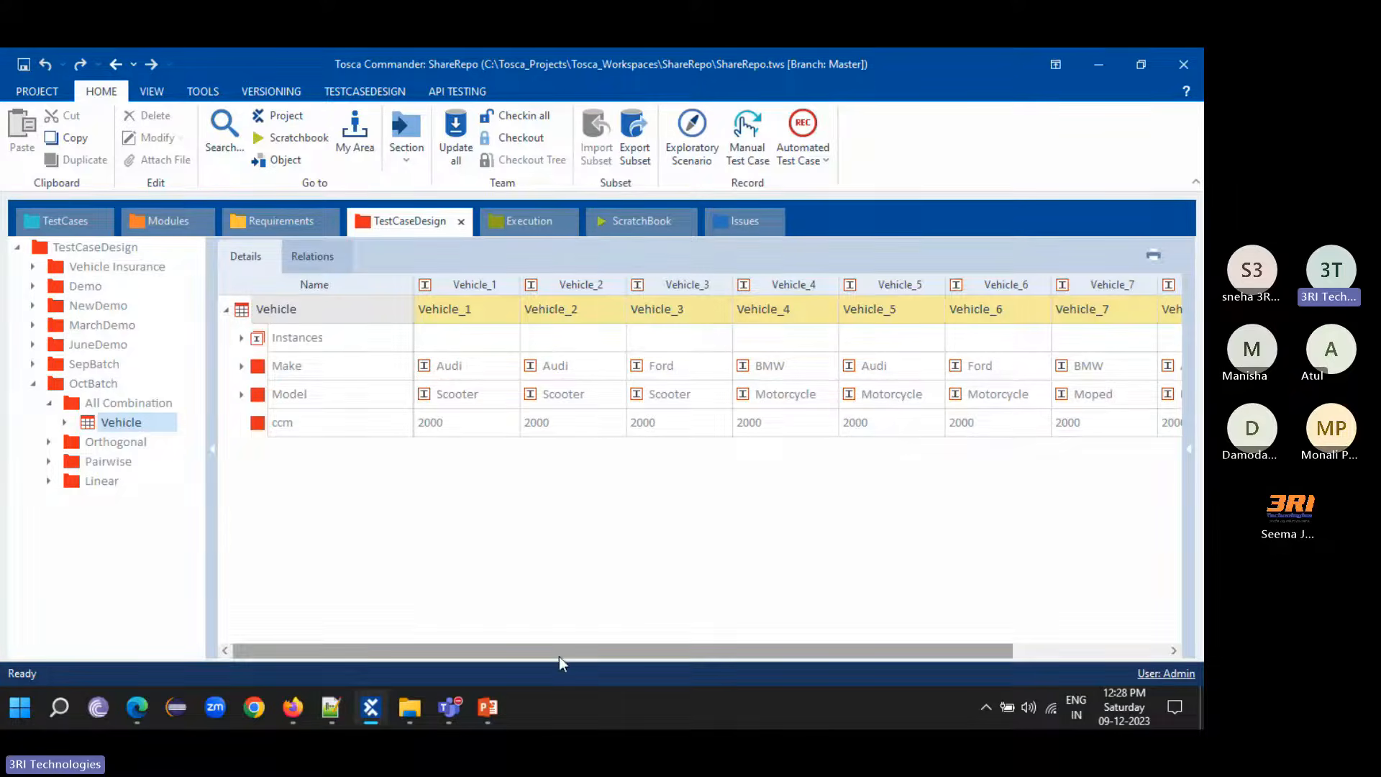
- Show the Execution section, view the ExecutionLists overview, and collapse the Demo list
left_click(523, 226)
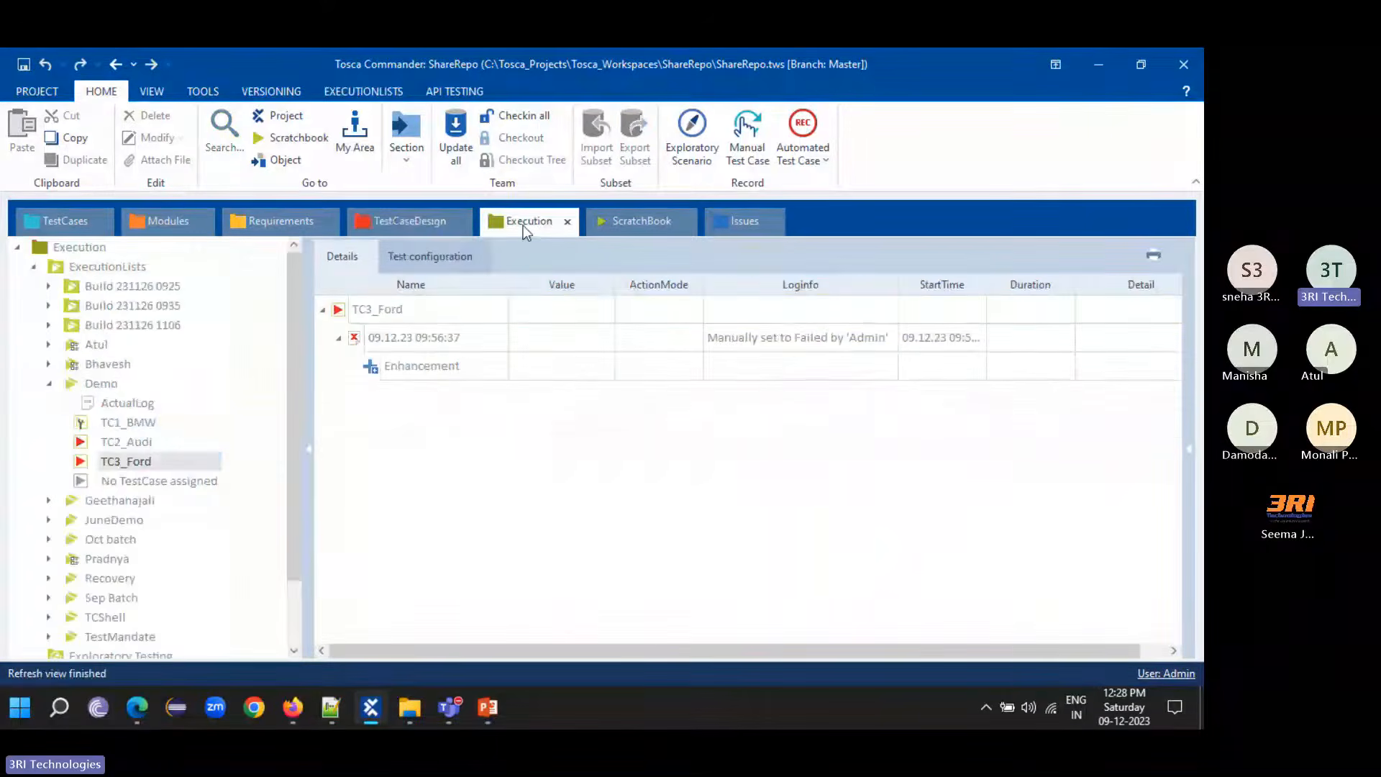
left_click(79, 267)
left_click(49, 384)
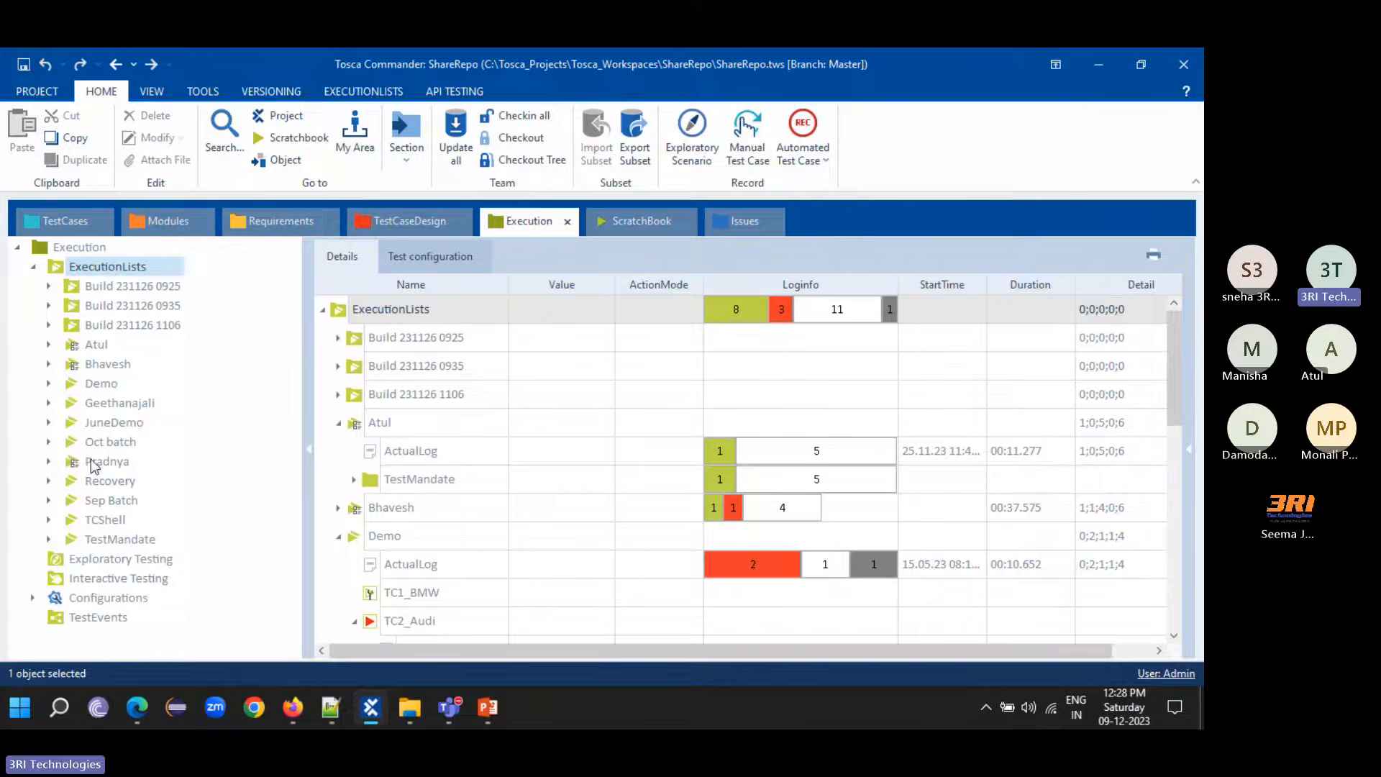
- Review the JuneDemo and TestMandate execution lists, checking the log of TestMandate's failed screenshot entry
left_click(109, 424)
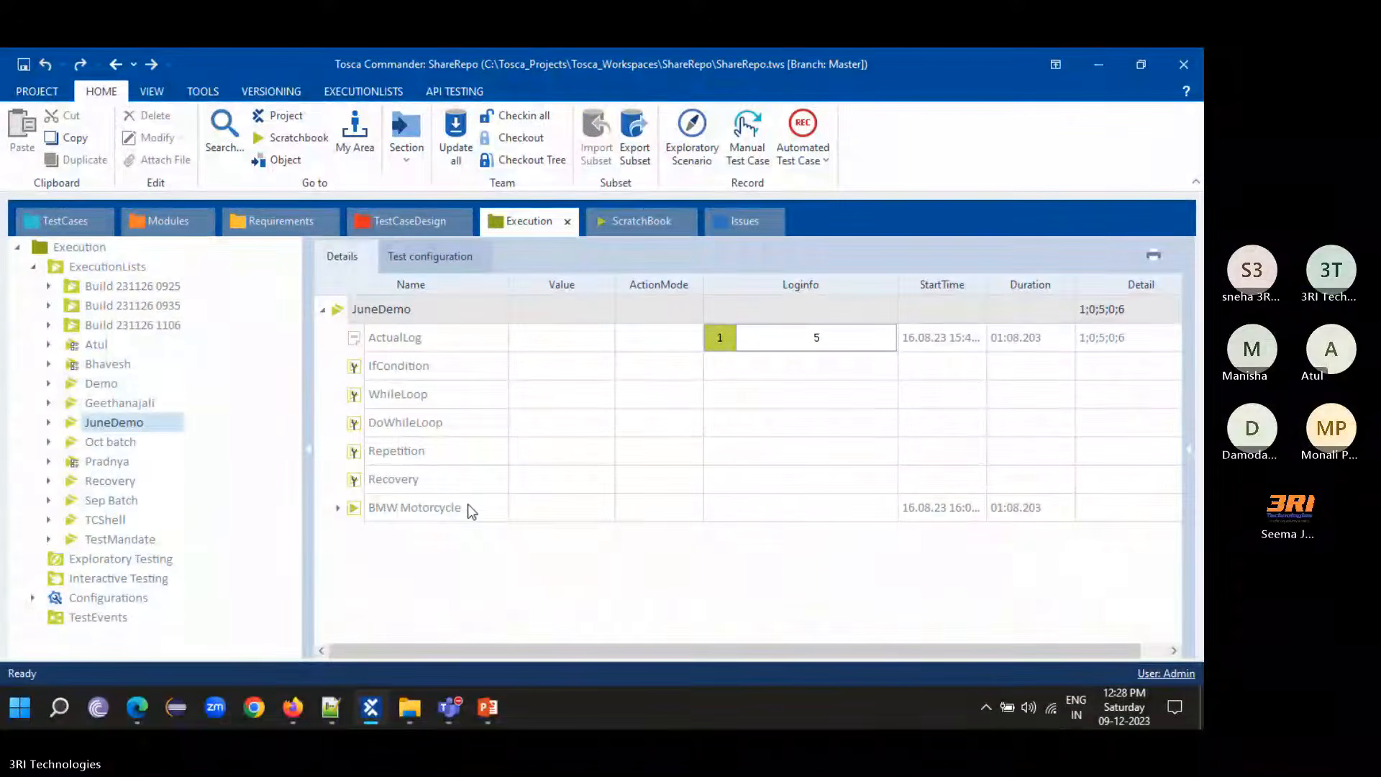
left_click(108, 541)
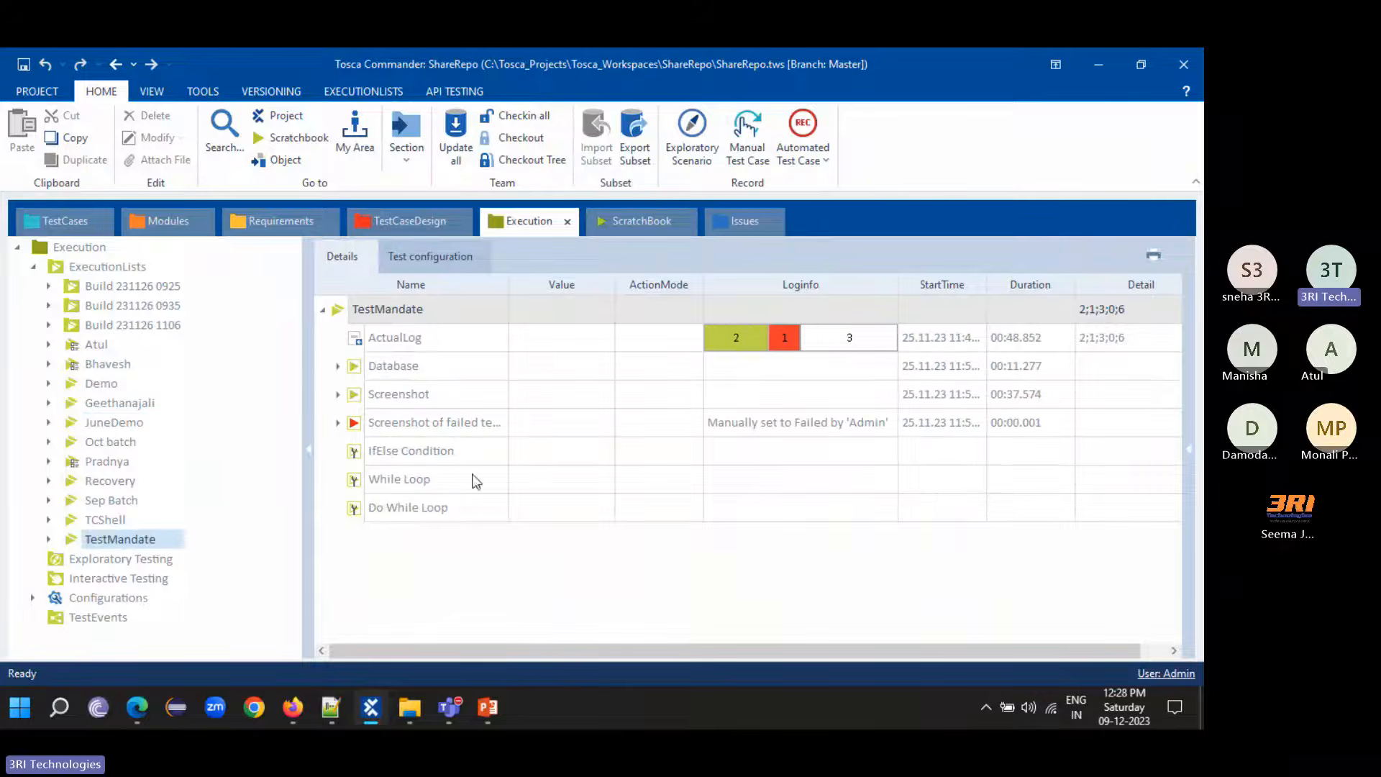
left_click(338, 423)
left_click(338, 424)
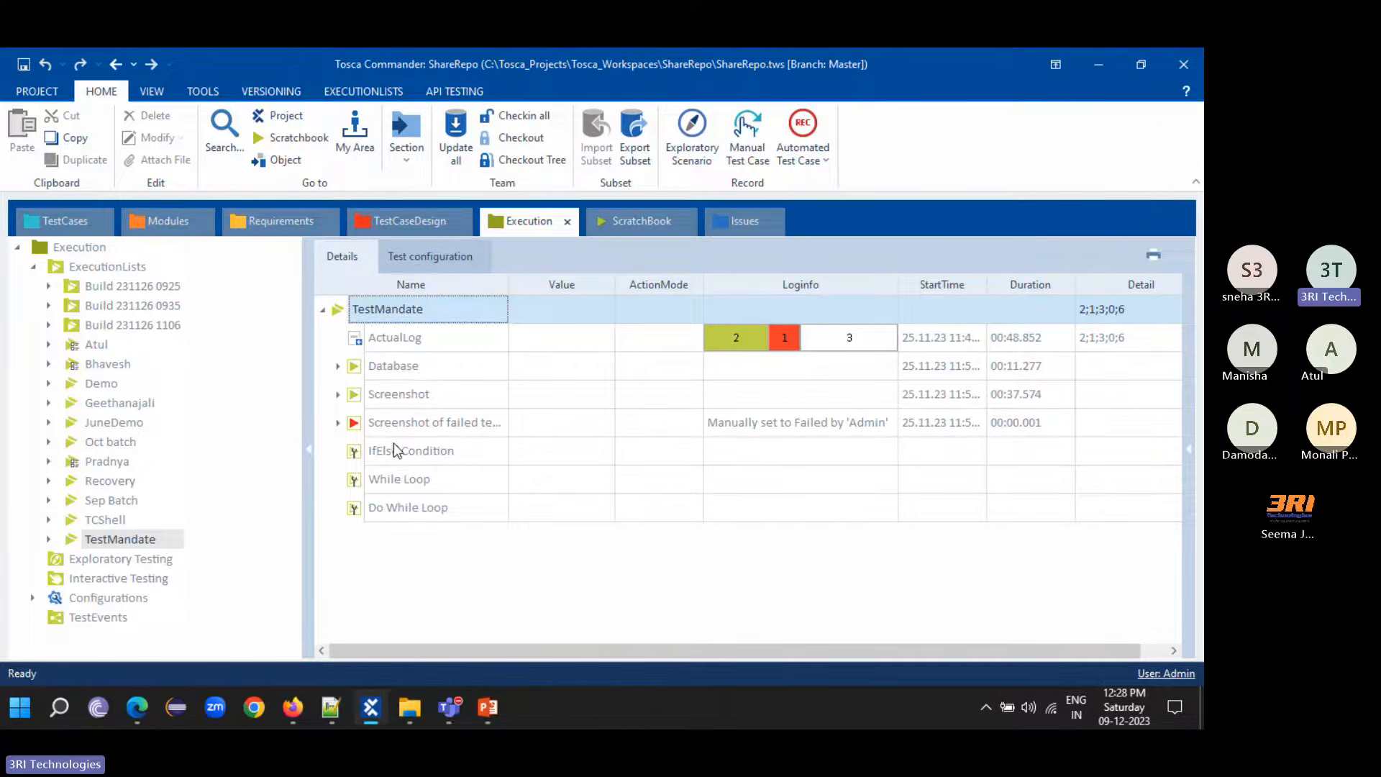
- Print the TestMandate "ExecutionEntries with ActualLog" report in Adobe PDF Format and save it as export in Downloads
right_click(398, 314)
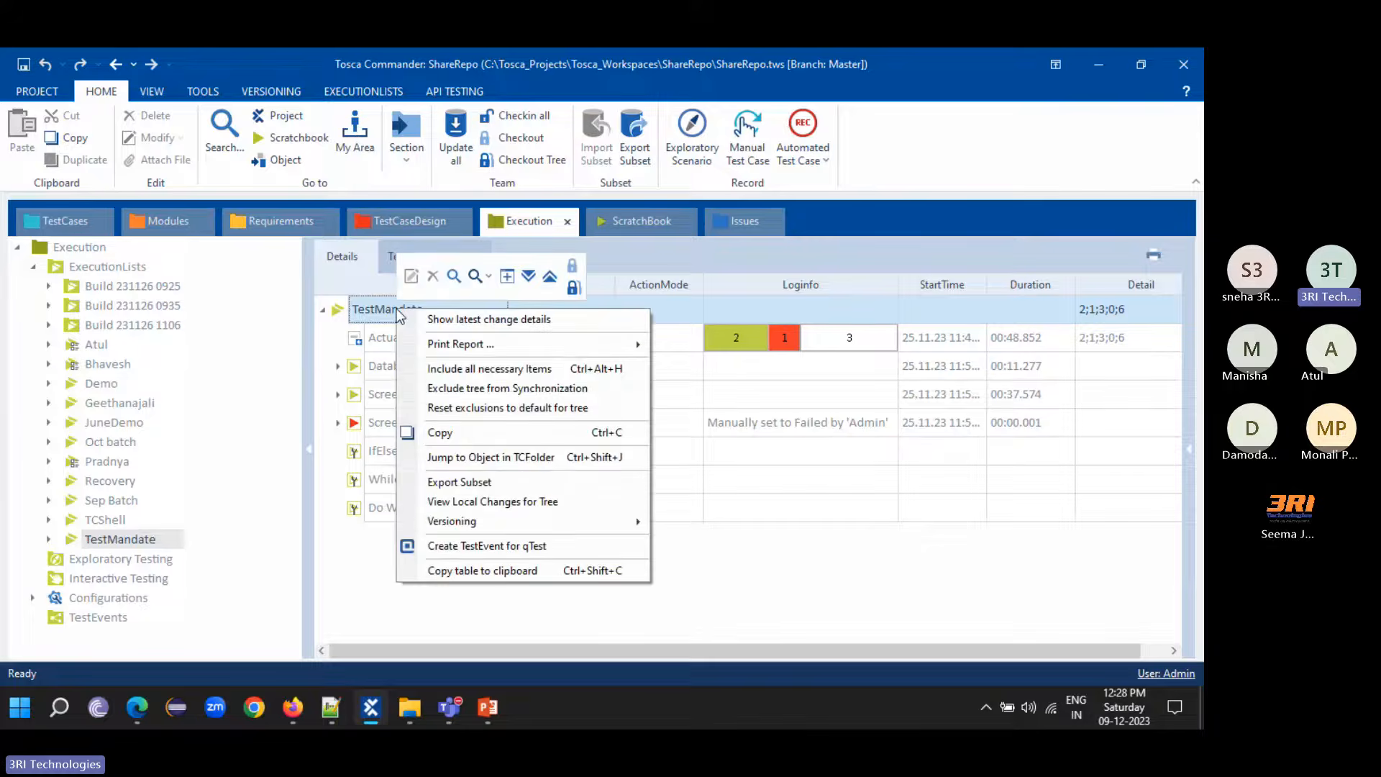
mouse_move(608, 350)
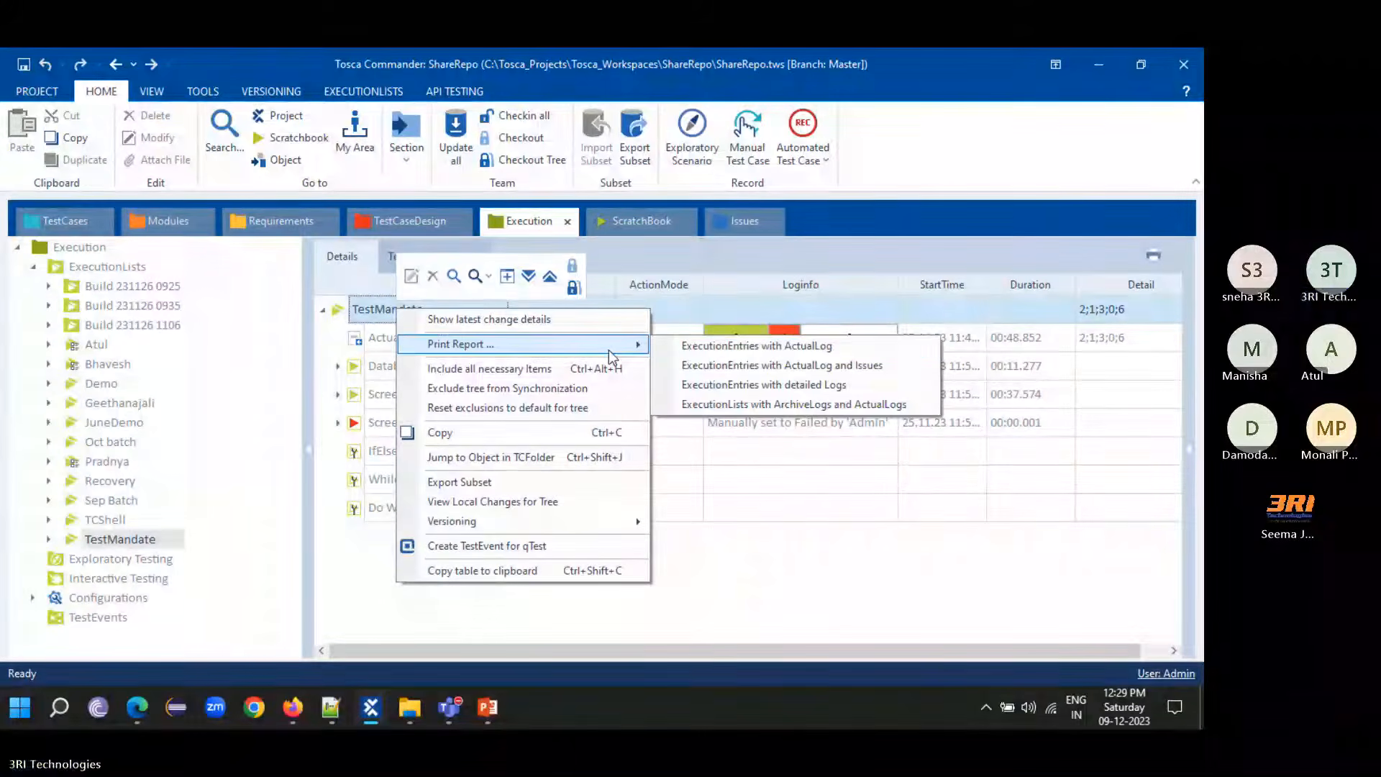
left_click(761, 346)
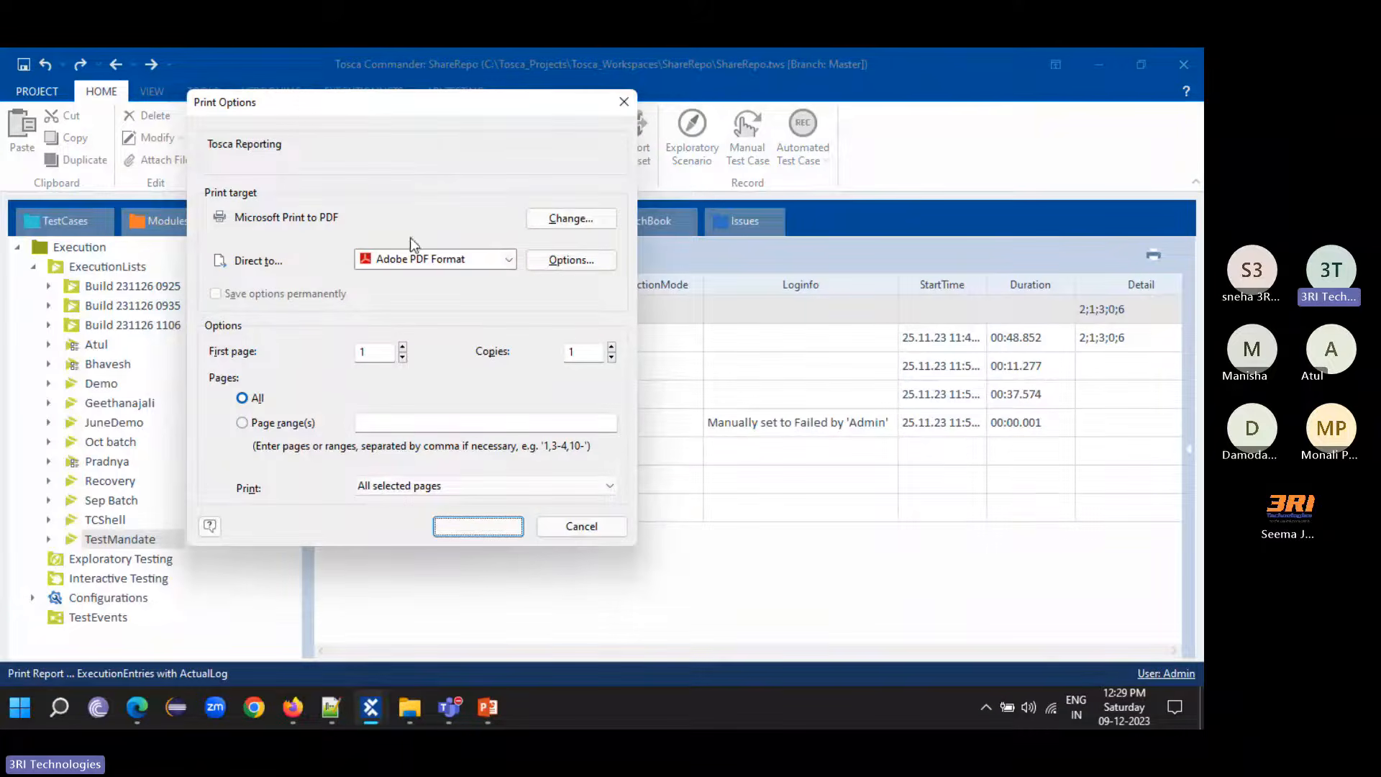
left_click(508, 260)
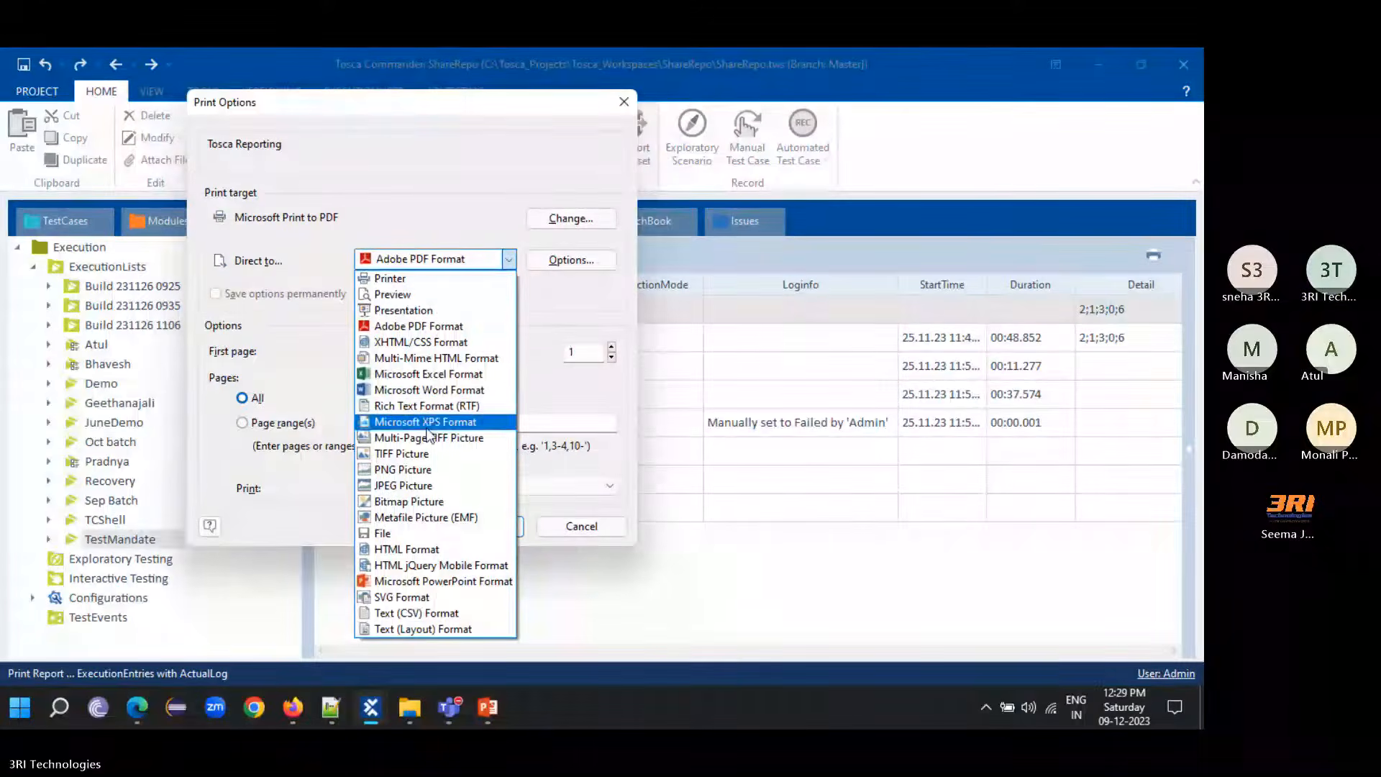
left_click(442, 327)
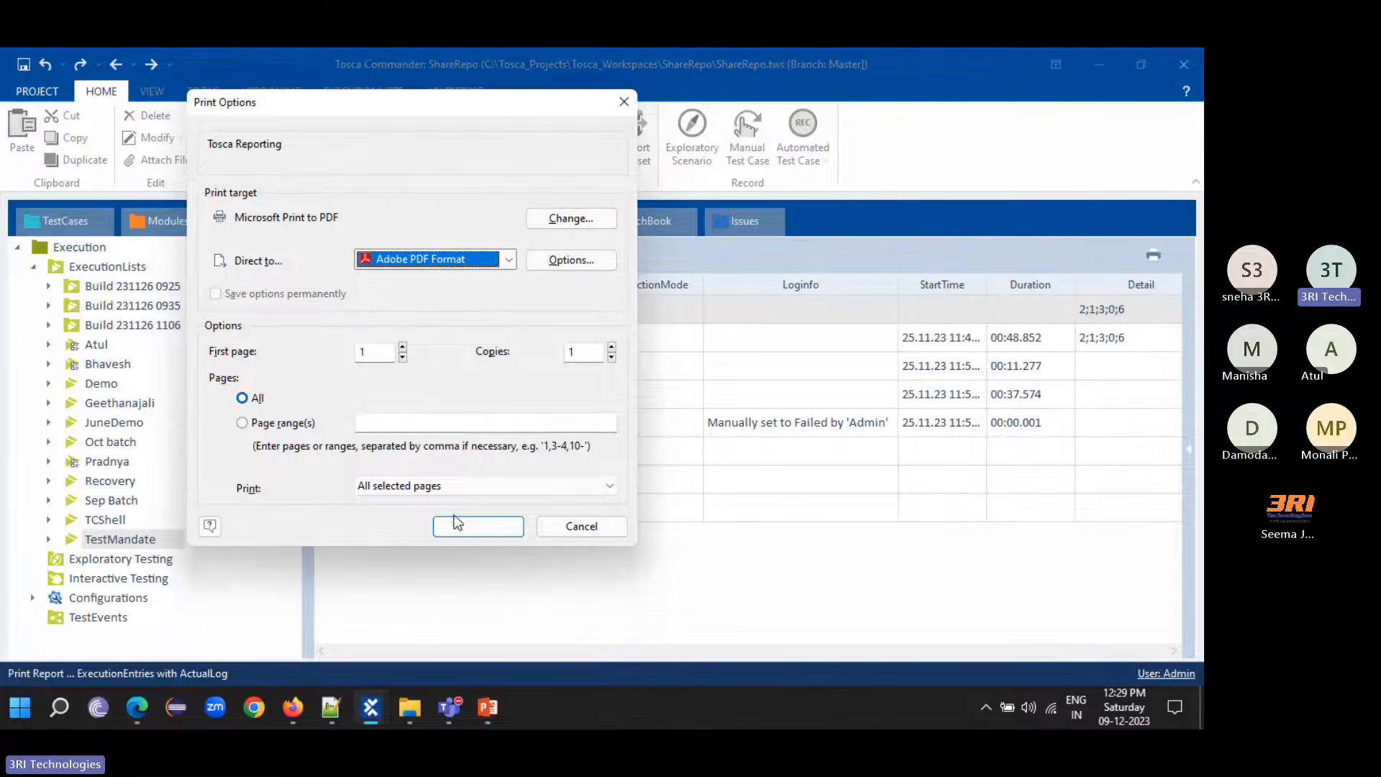
left_click(469, 535)
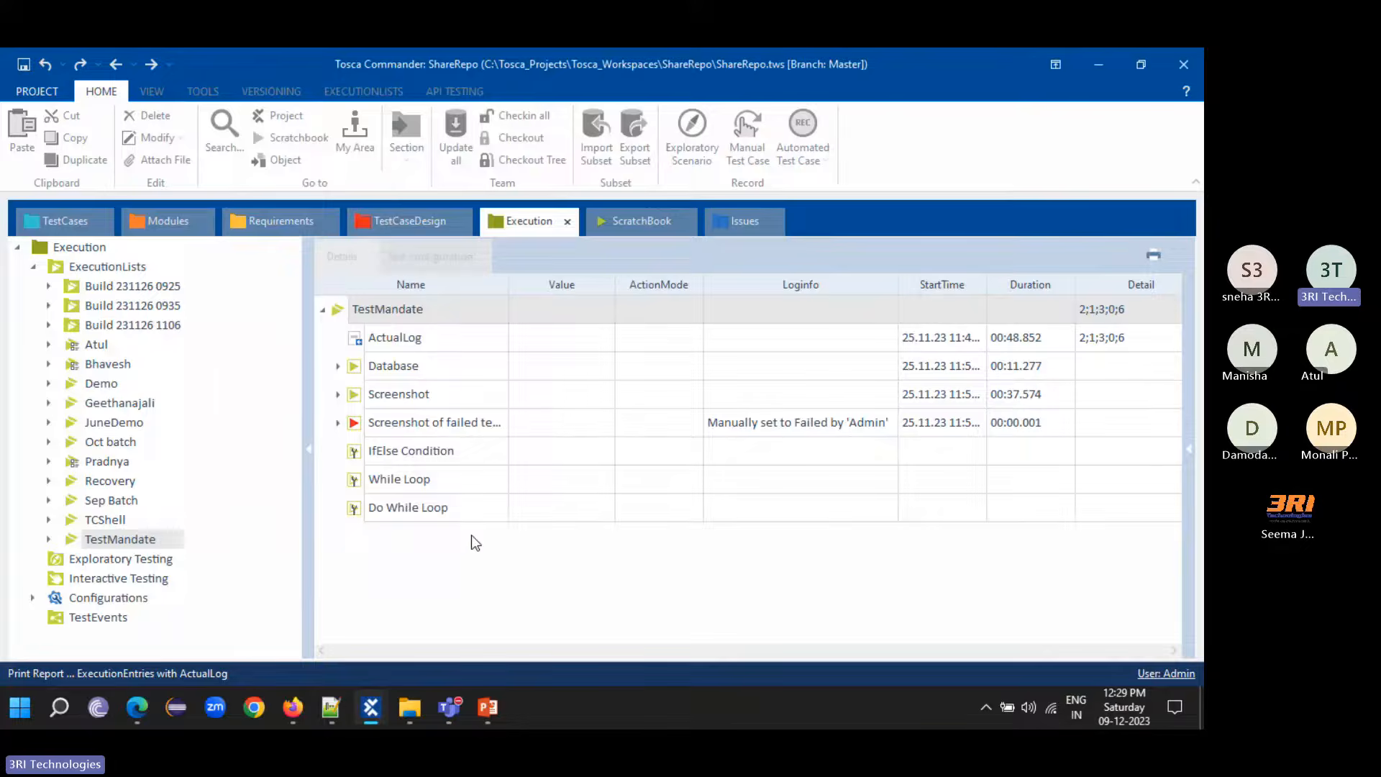
left_click(459, 437)
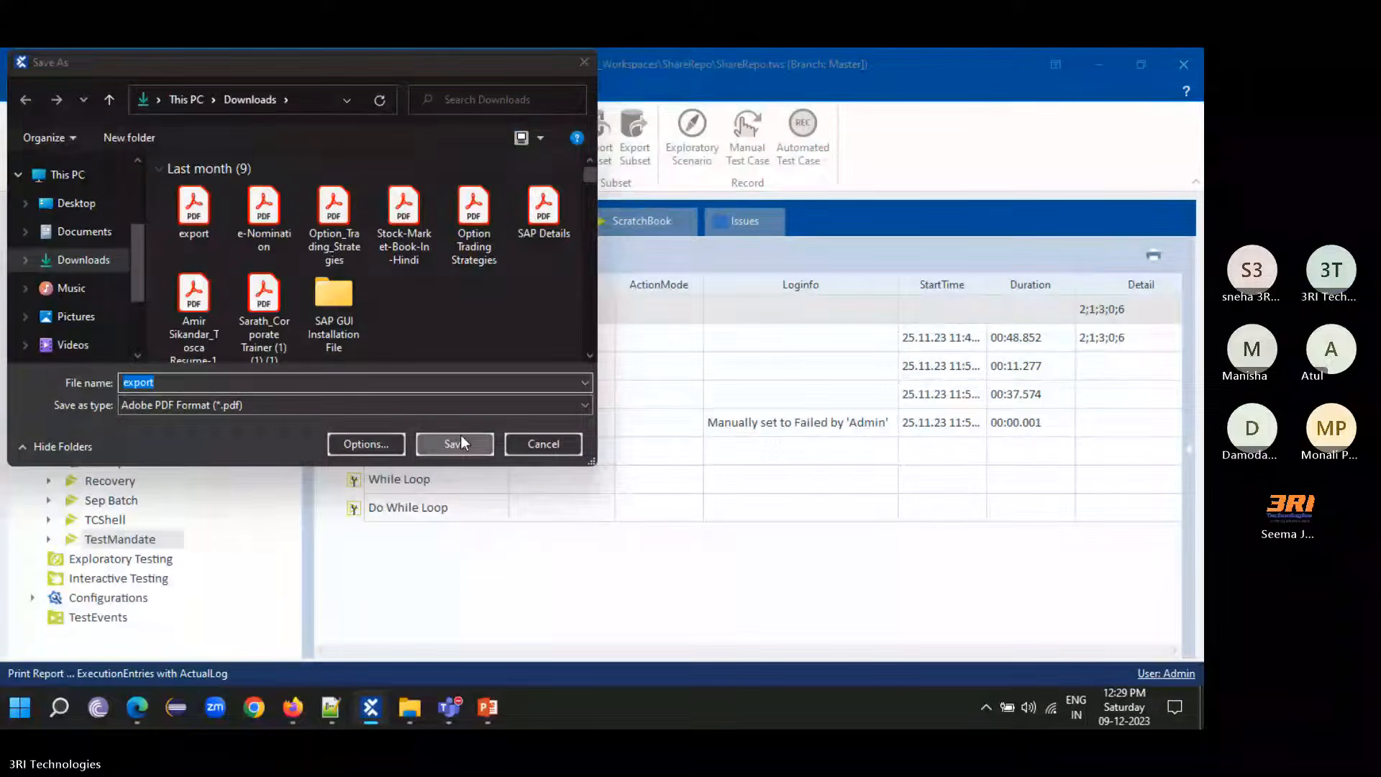
left_click(647, 376)
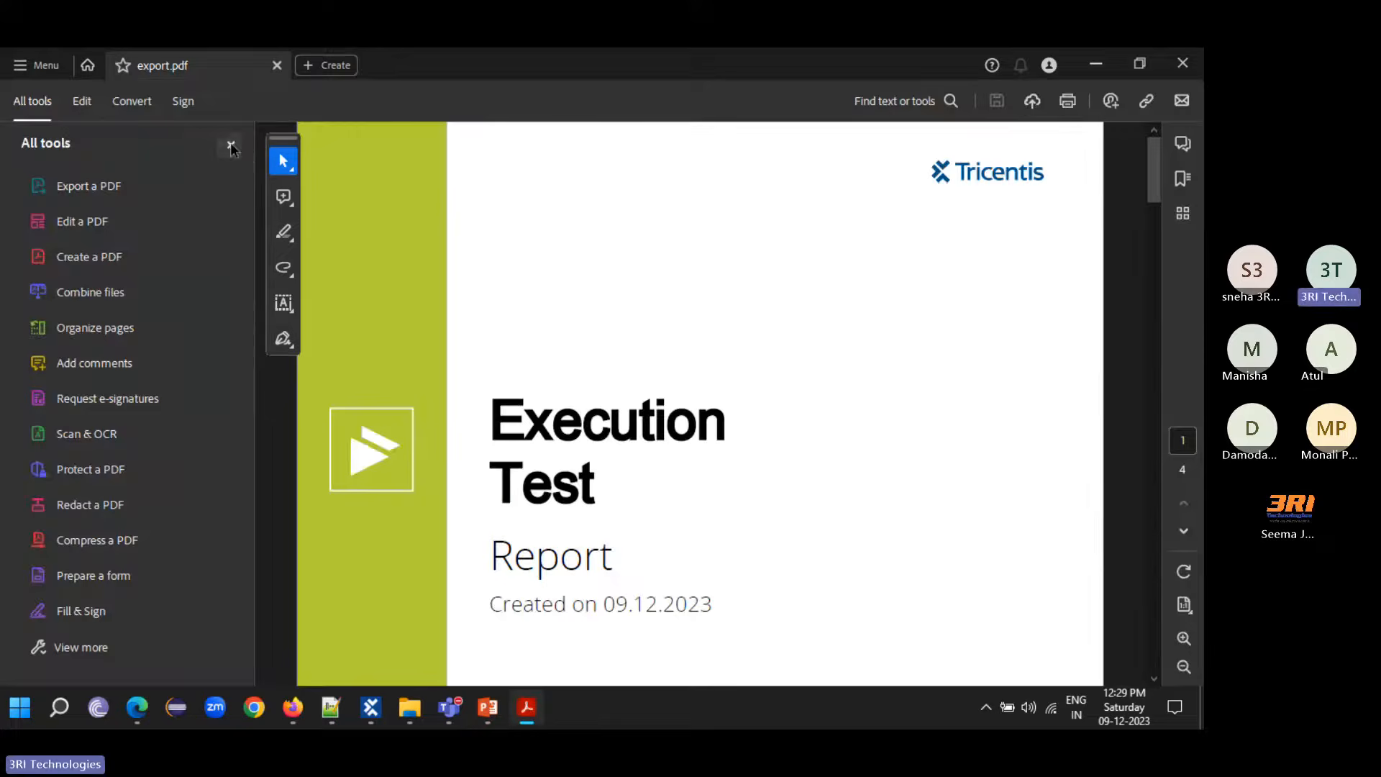
- Review the exported report's execution summary, SumUp Chart and TestMandate execution details, and close the PDF
left_click(231, 144)
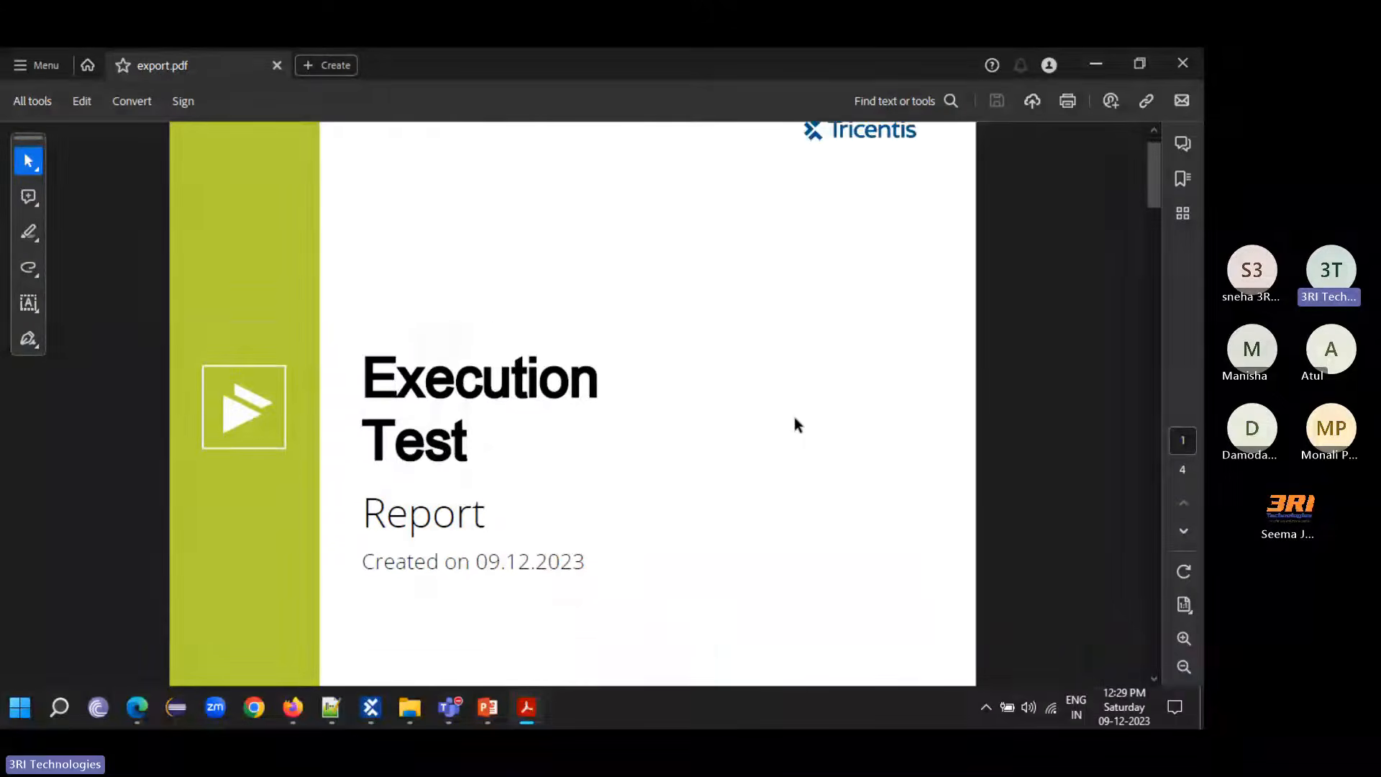
scroll(795, 428, "down", 10)
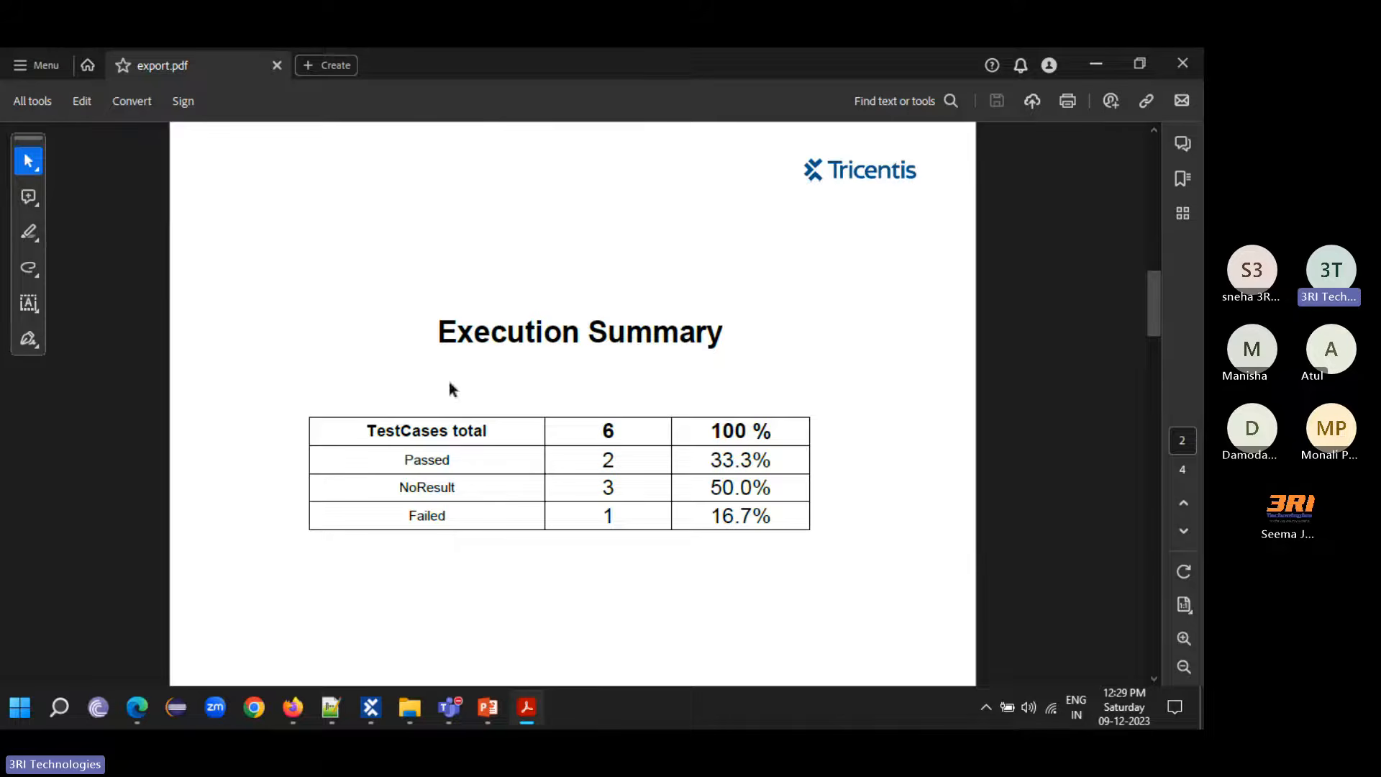
scroll(746, 558, "down", 3)
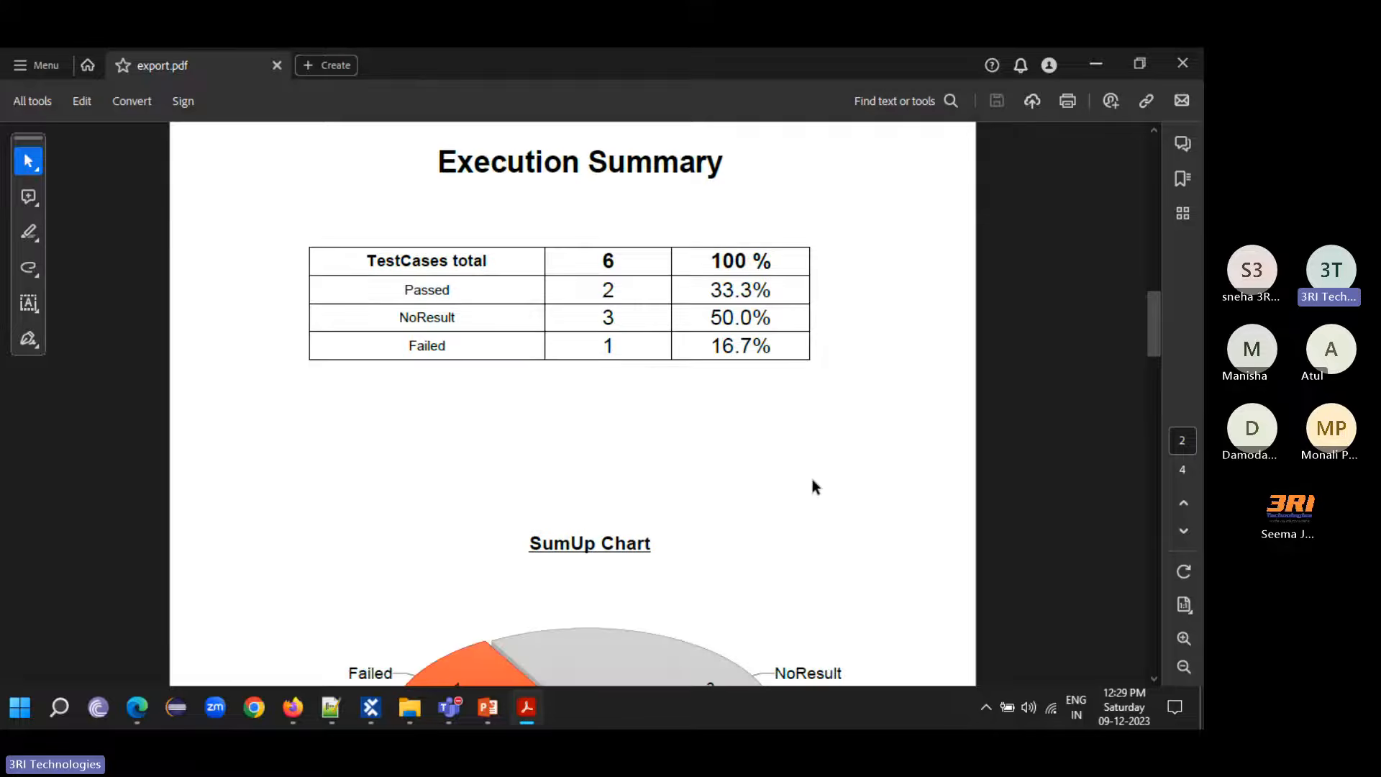
left_click_drag(391, 317, 653, 320)
scroll(762, 476, "down", 5)
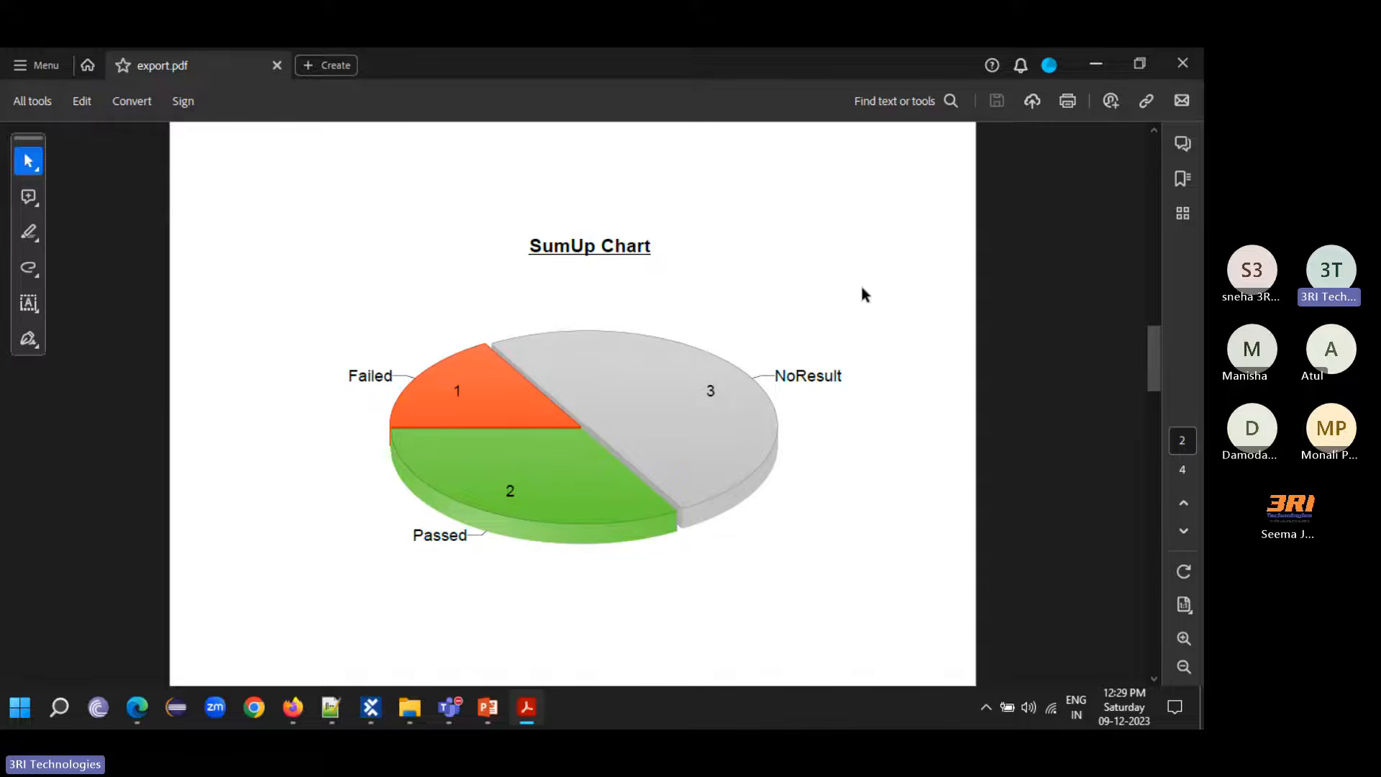
scroll(736, 597, "down", 3)
scroll(736, 597, "down", 20)
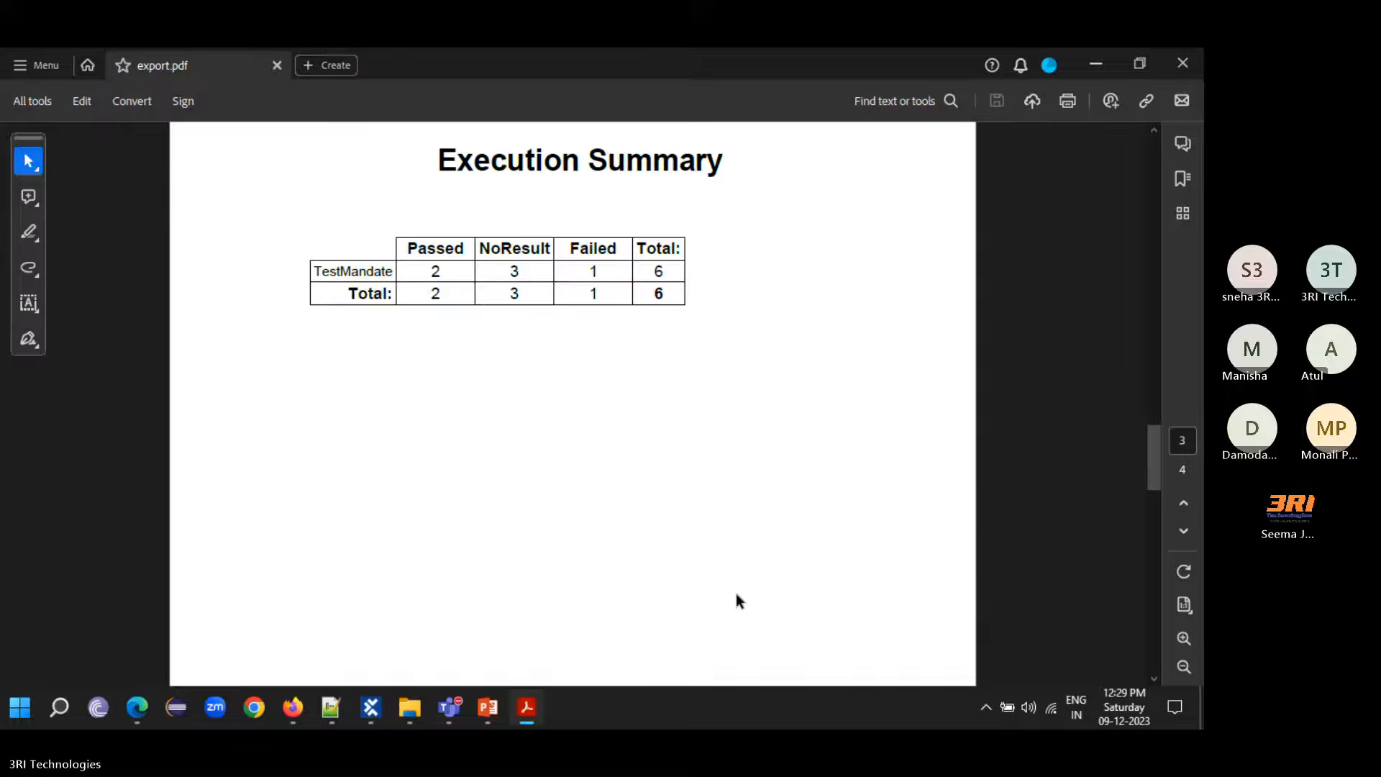
scroll(732, 597, "down", 14)
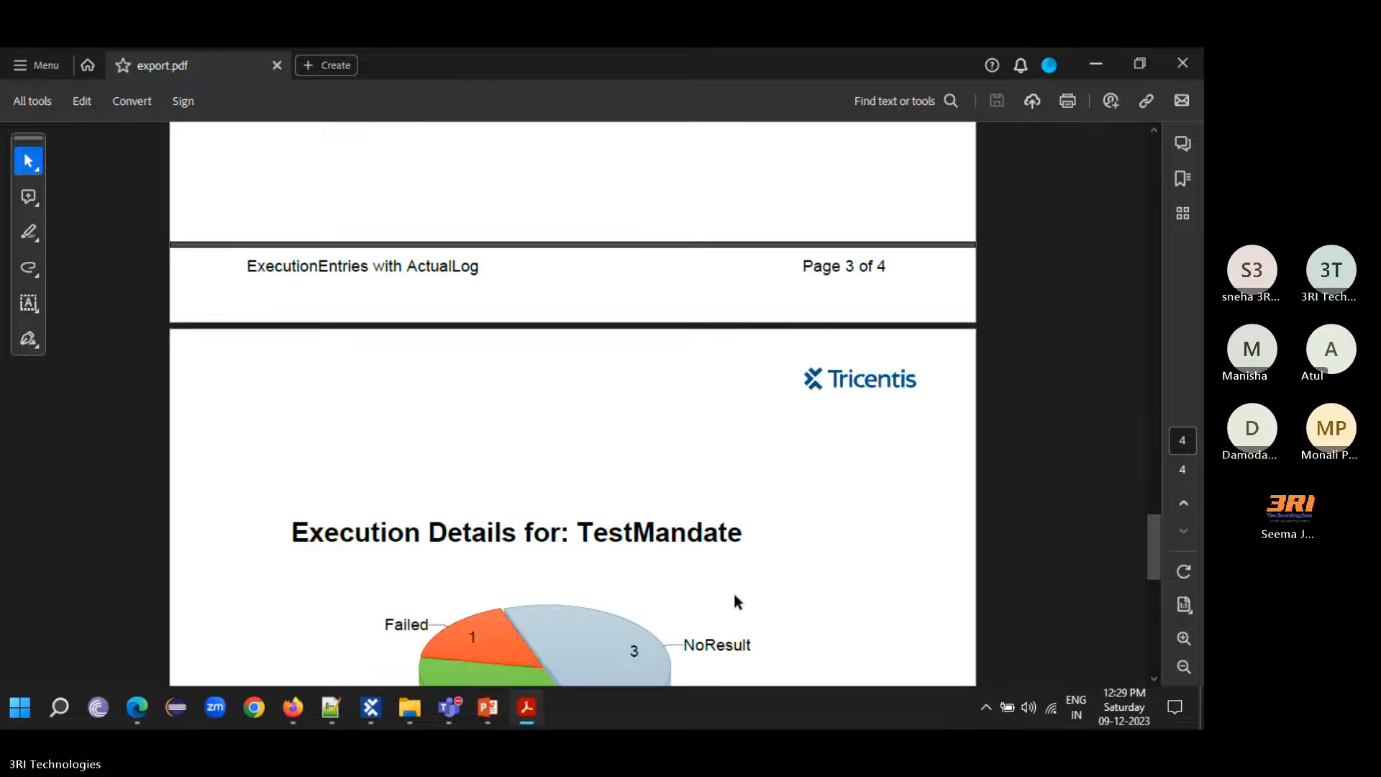
scroll(735, 586, "down", 4)
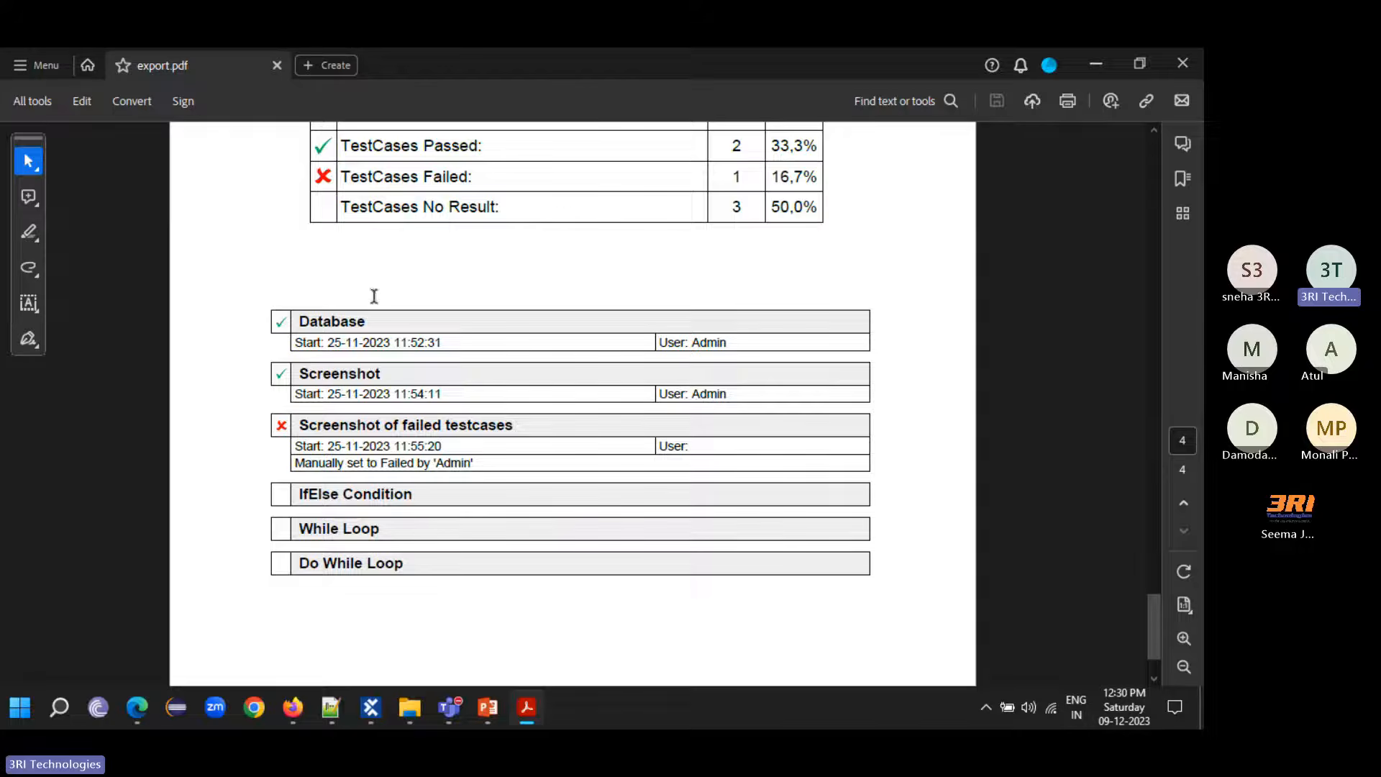
scroll(408, 586, "down", 3)
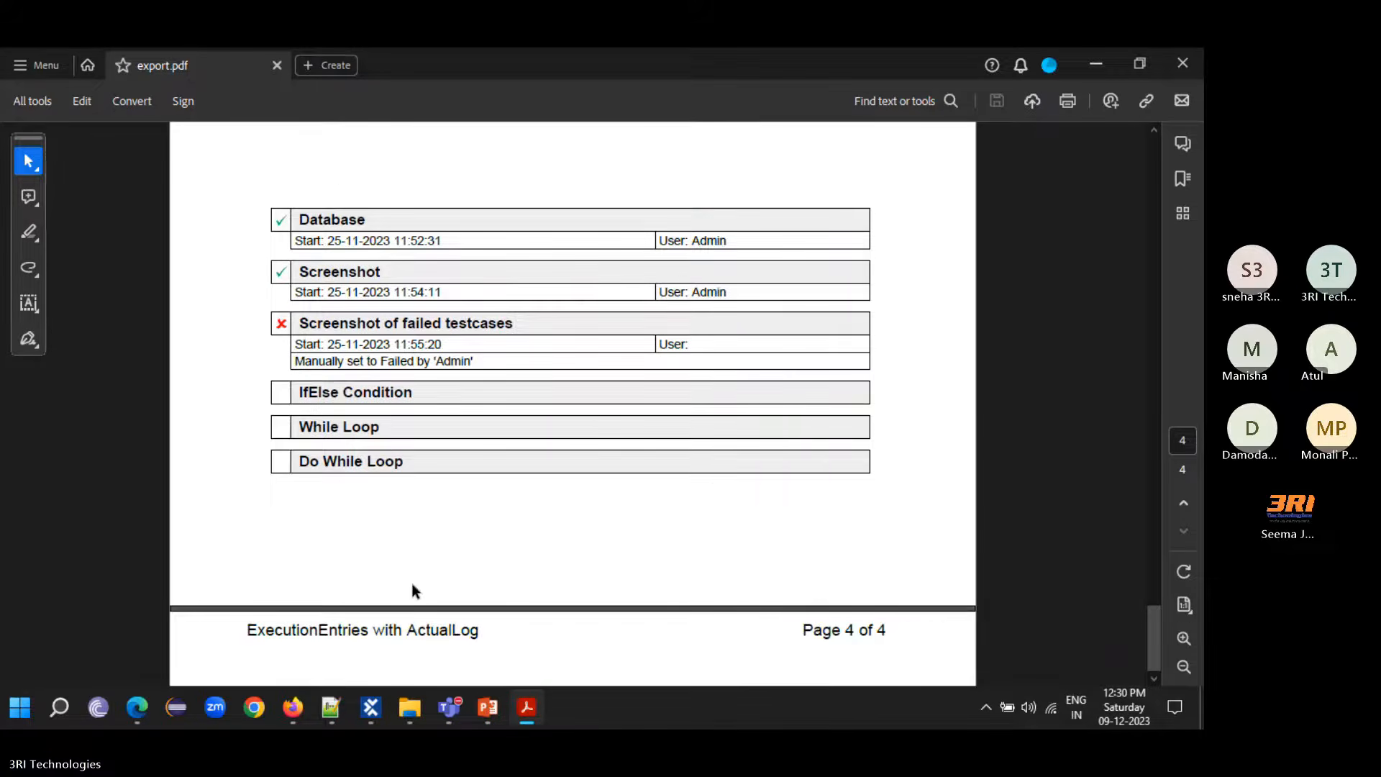
left_click(1182, 64)
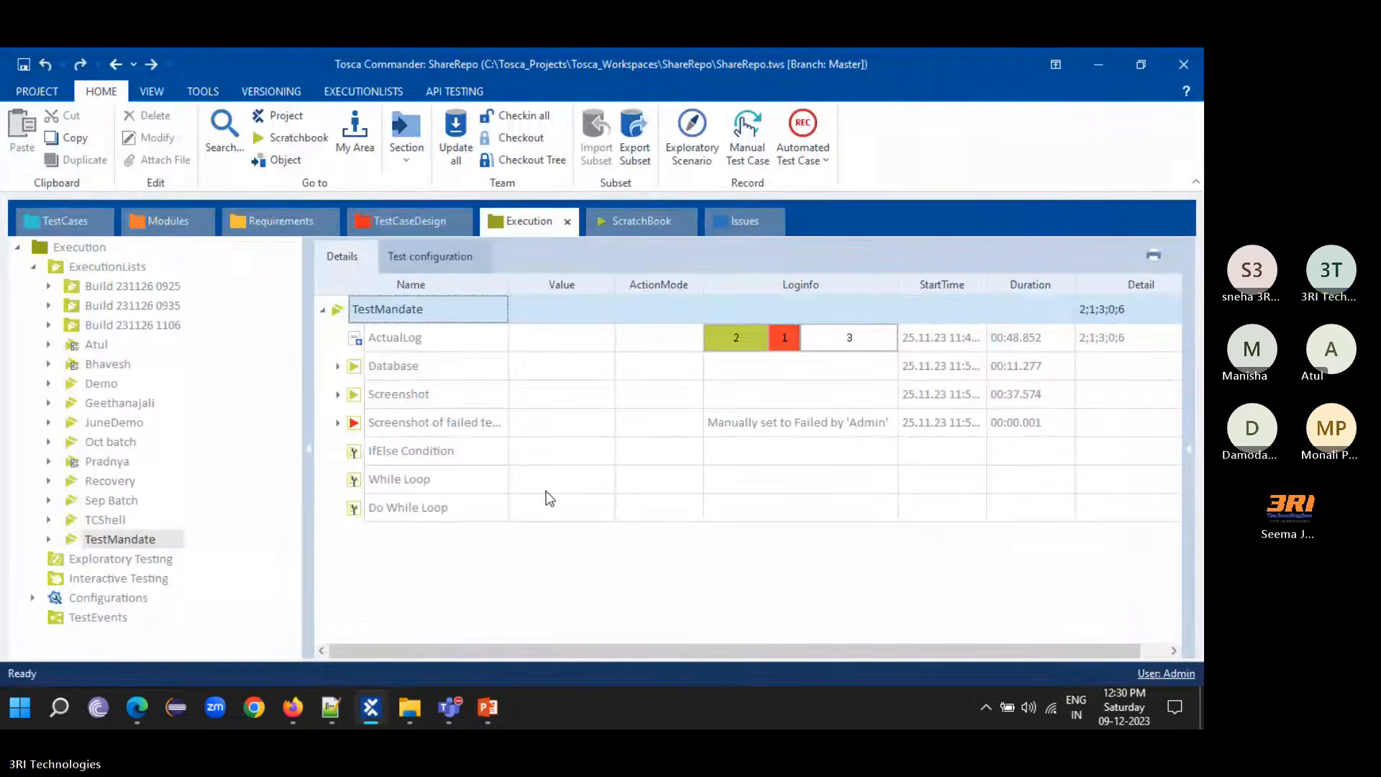
- Show the ScratchBook and Issues sections, viewing the "URL not working" defect, and return to Modules
left_click(629, 214)
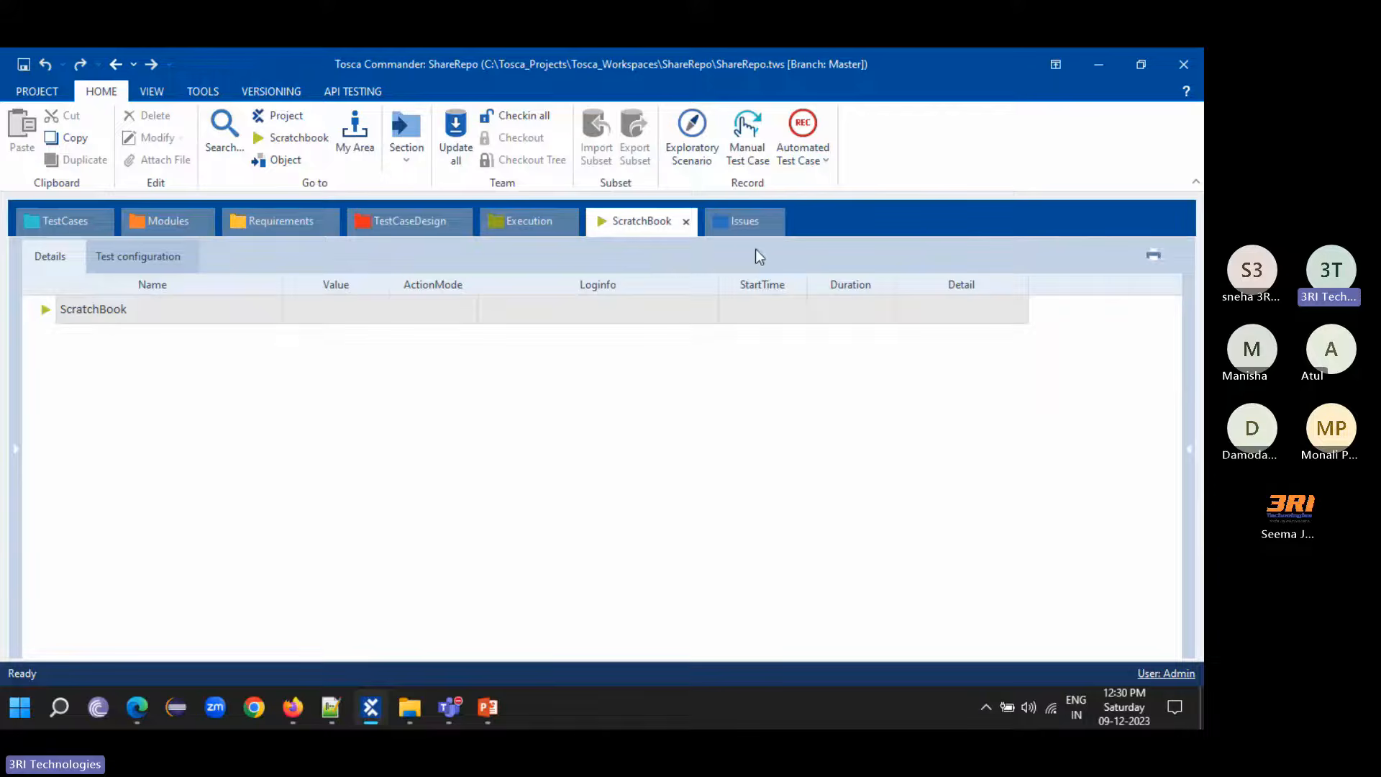
left_click(741, 225)
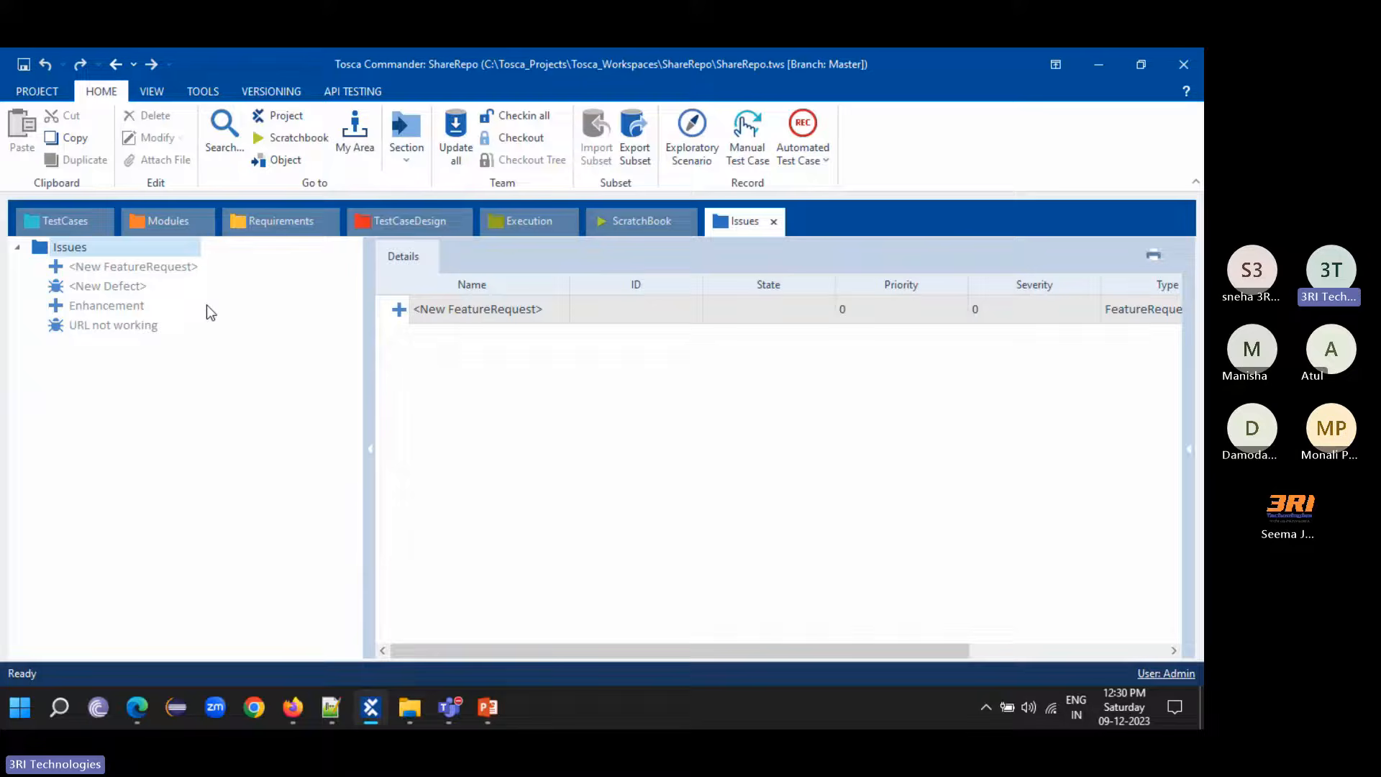
left_click(76, 326)
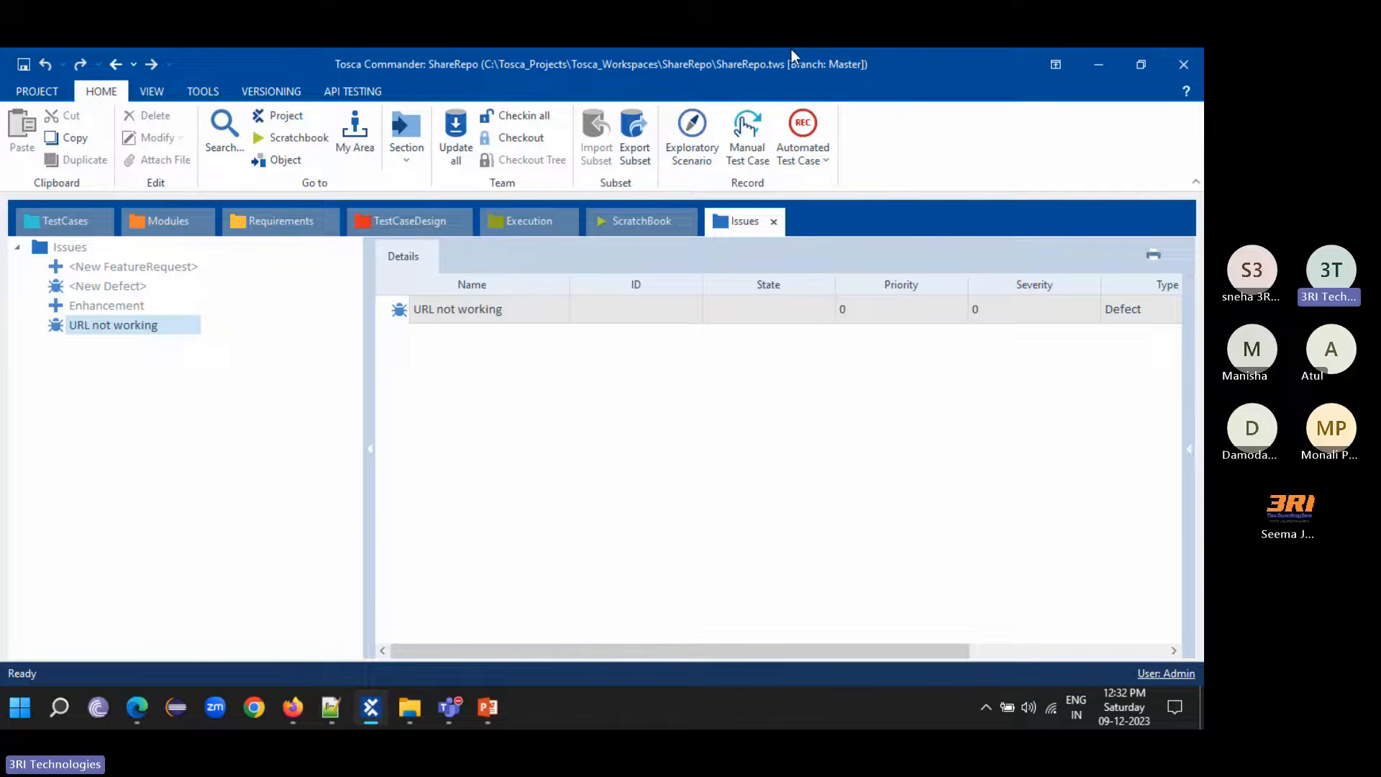
left_click(152, 220)
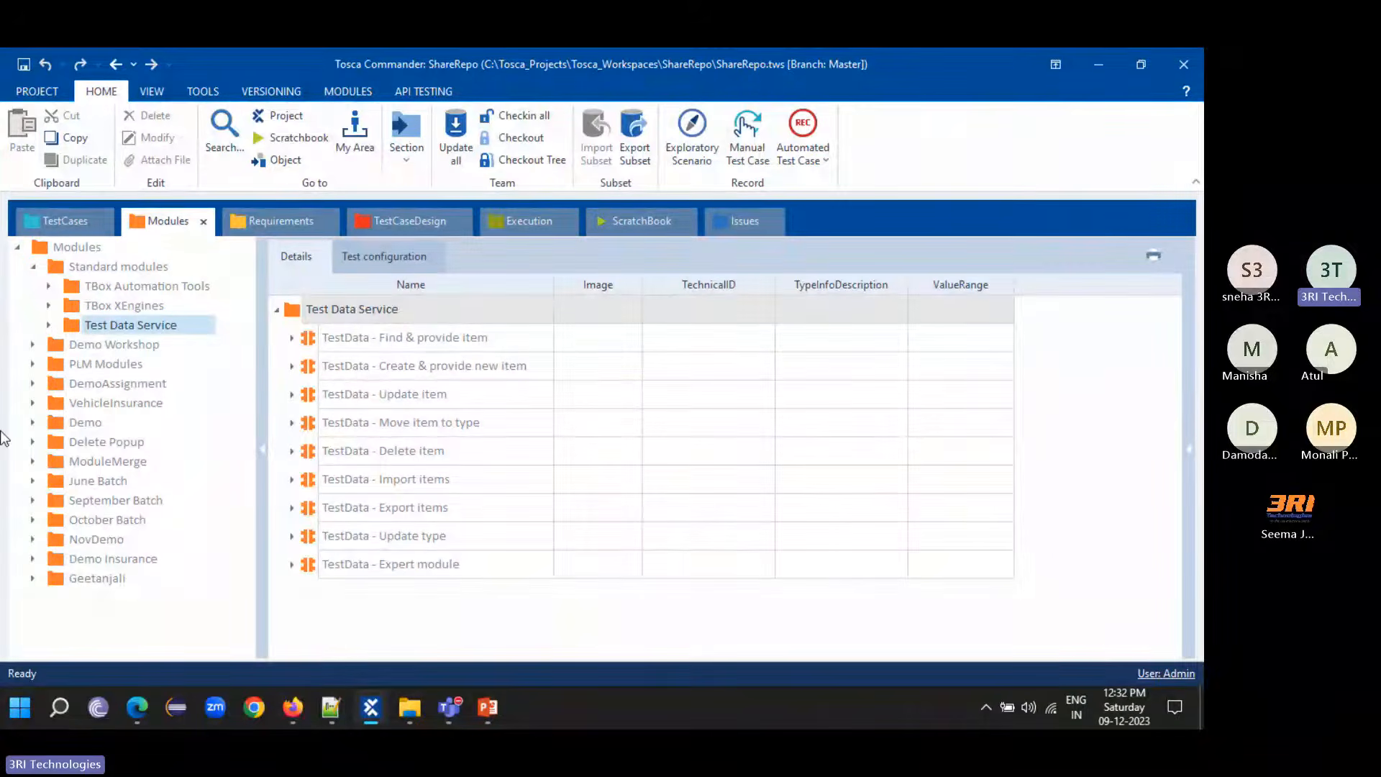
- Switch to Edge and open the Tricentis Vehicle Insurance sample application's Enter Vehicle Data page in a new tab
left_click(125, 693)
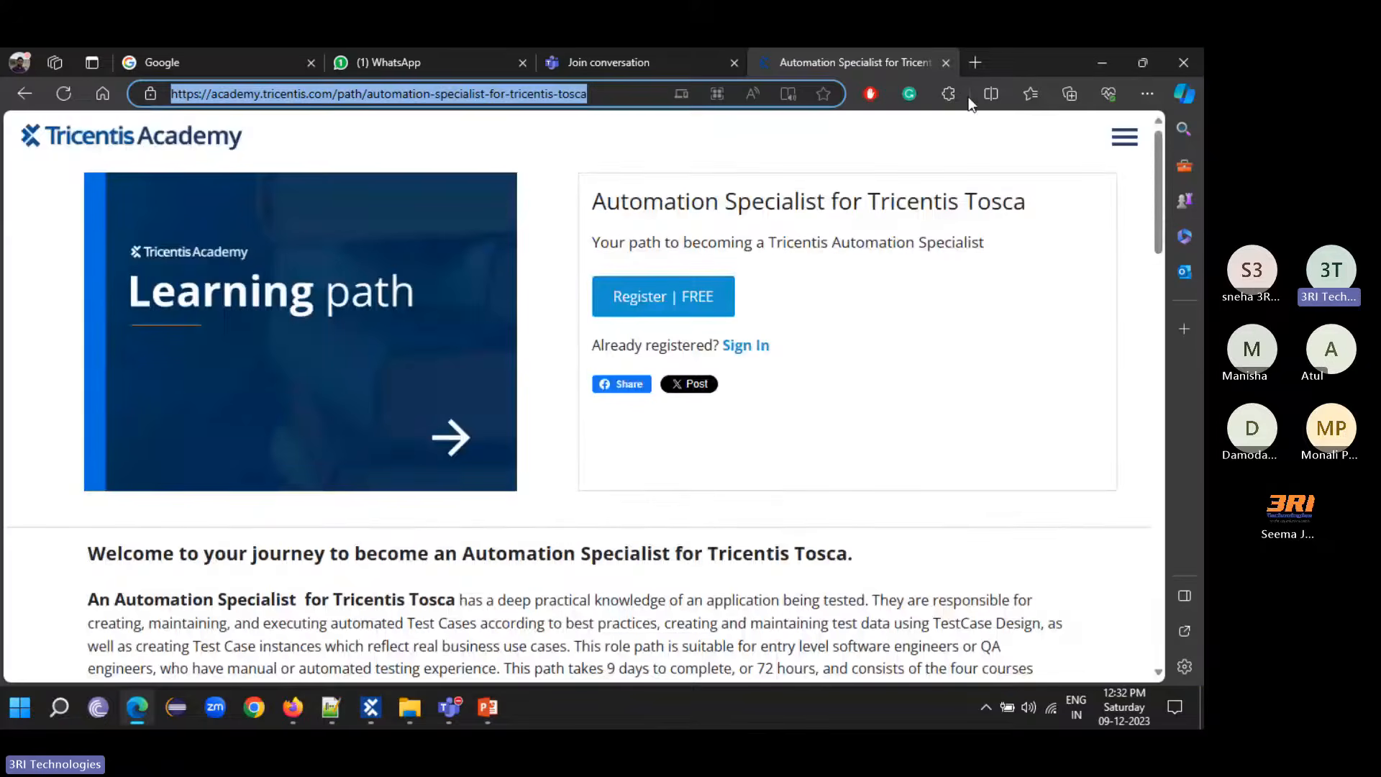
left_click(976, 63)
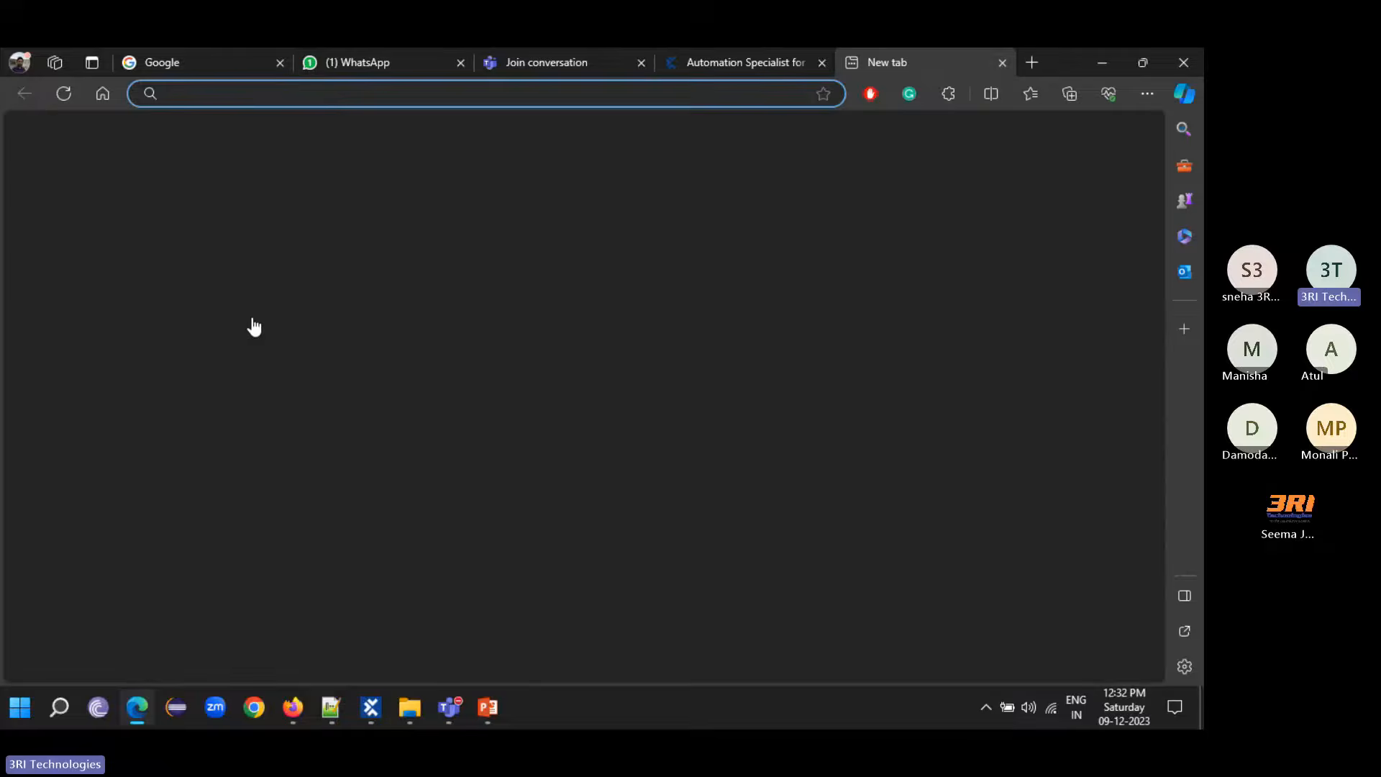
type("en")
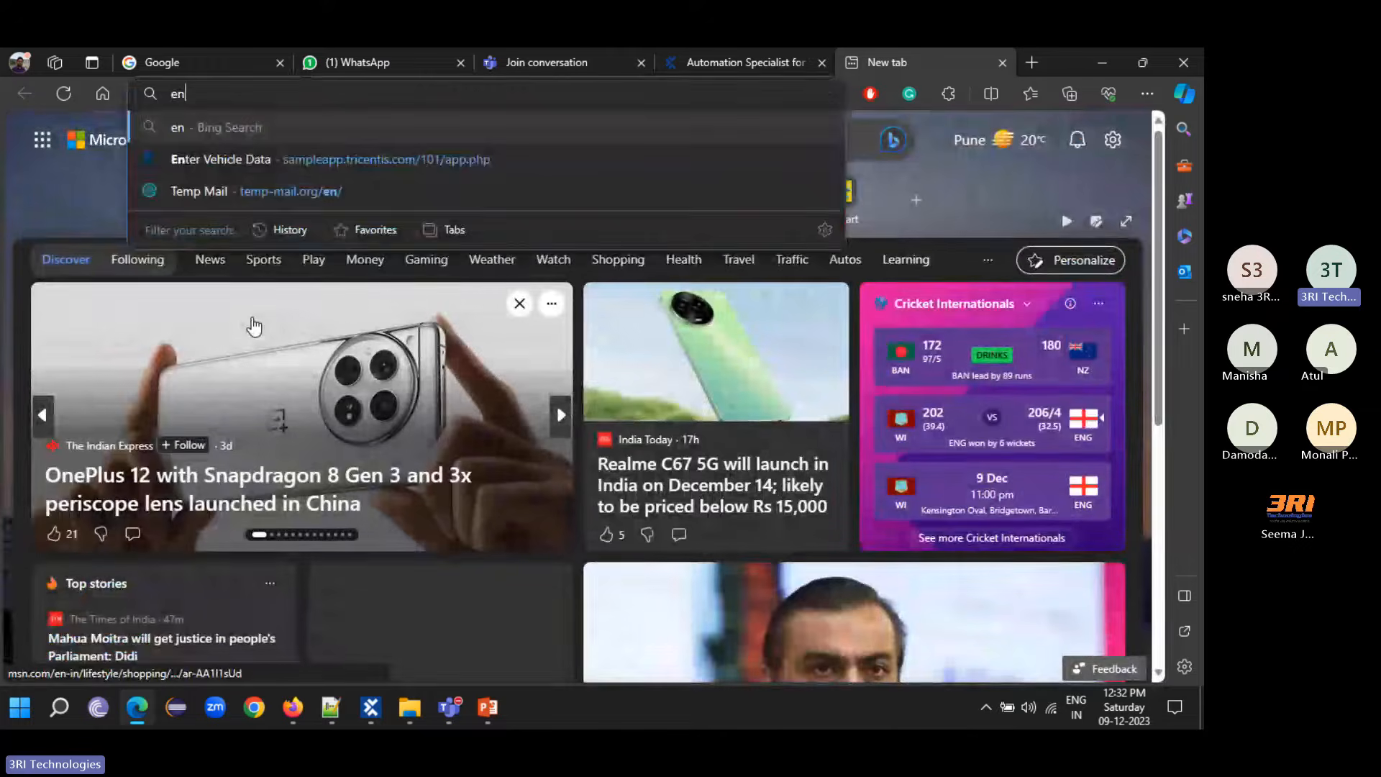
key("Down")
key("Return")
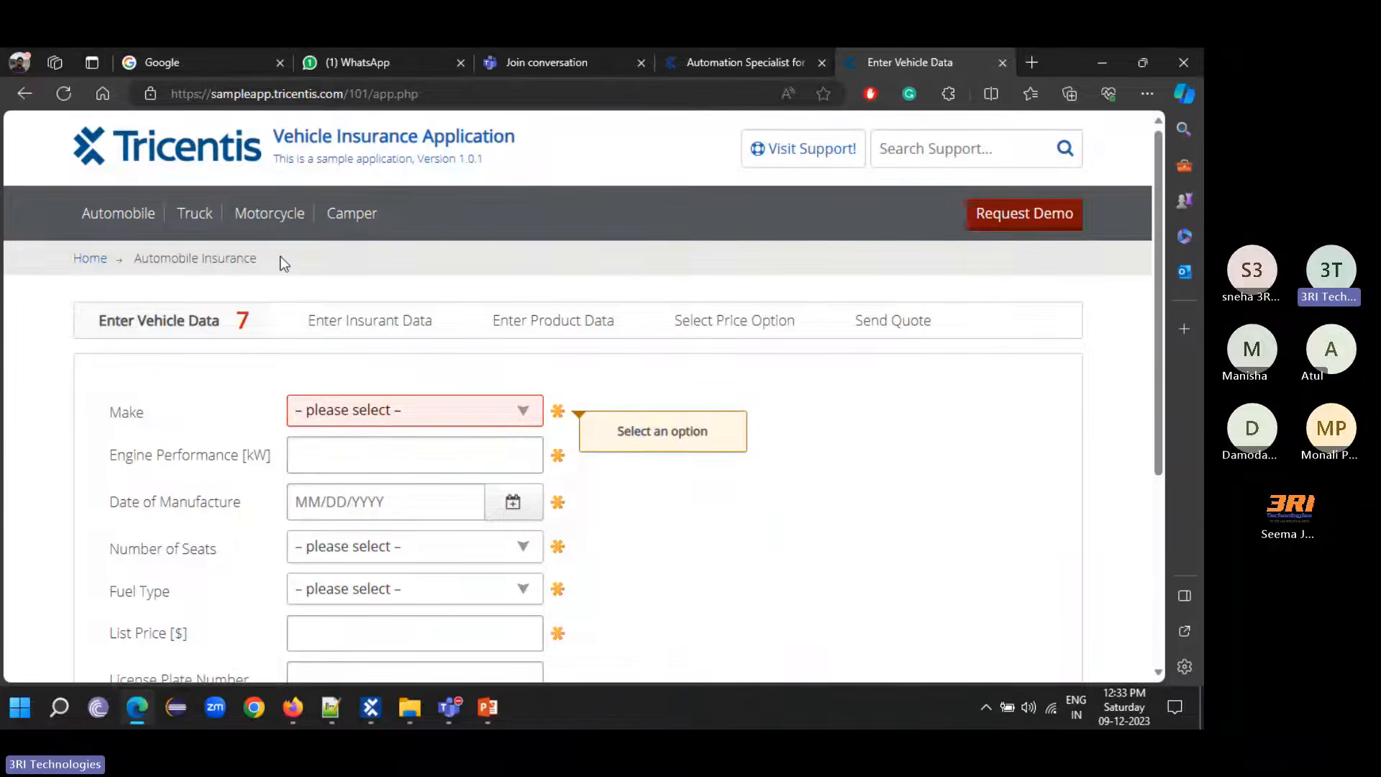
- Show the sample application's Motorcycle insurance form and return to Tosca Commander
left_click(1101, 65)
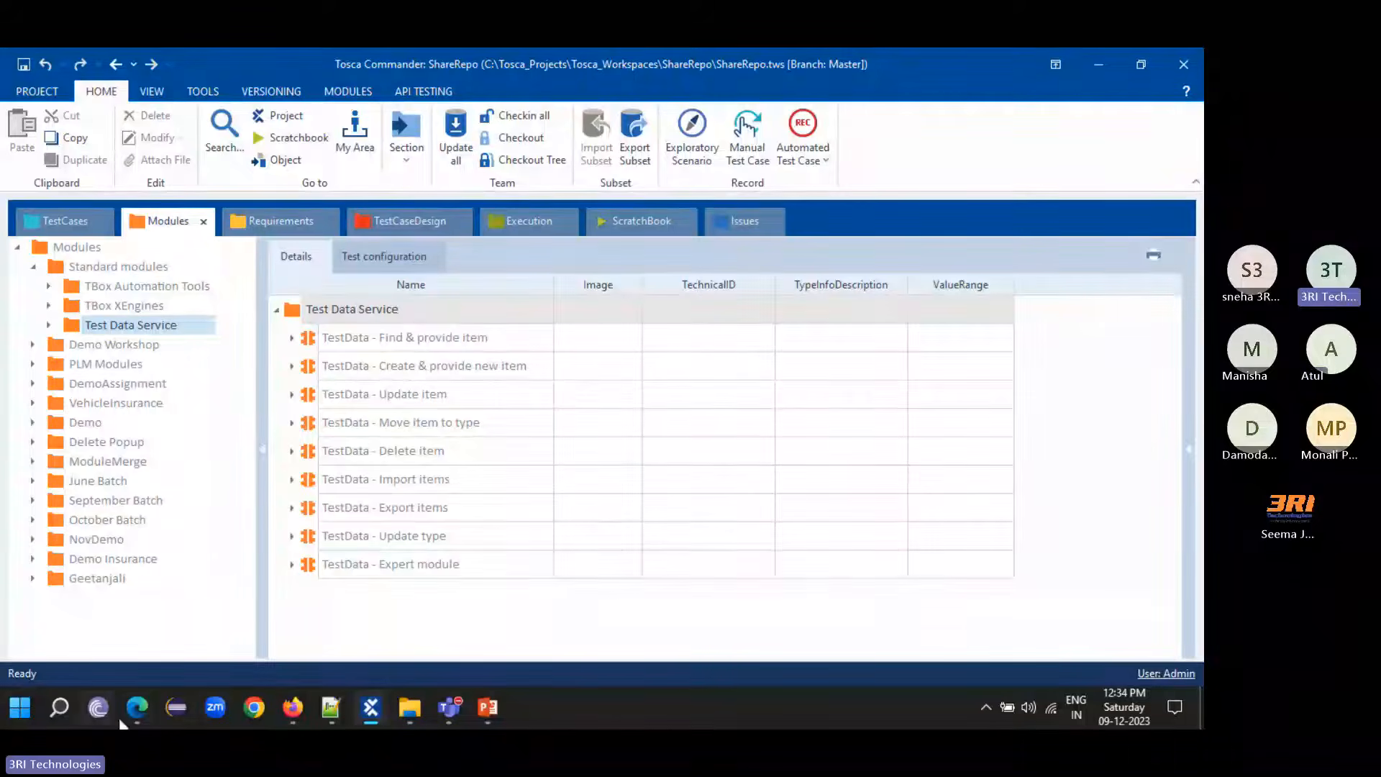
left_click(136, 717)
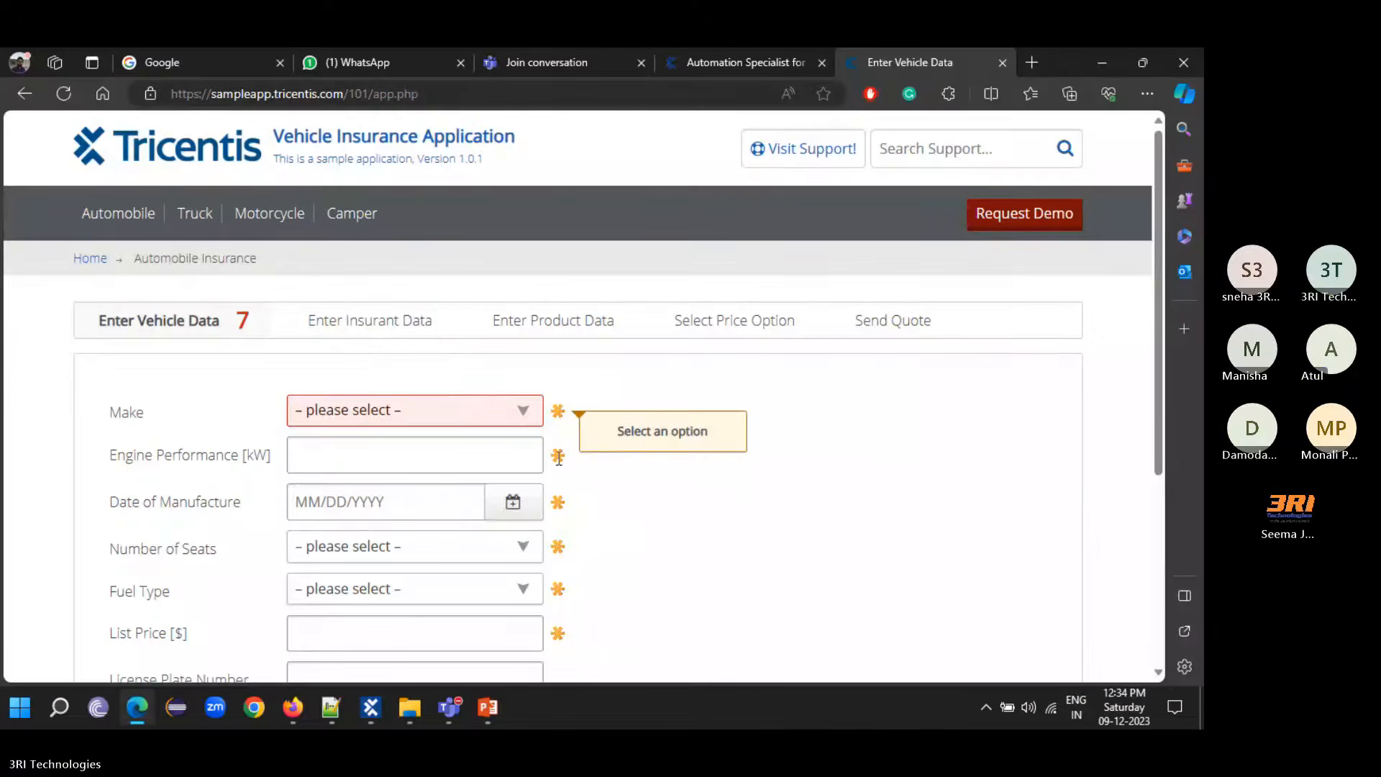
left_click(281, 218)
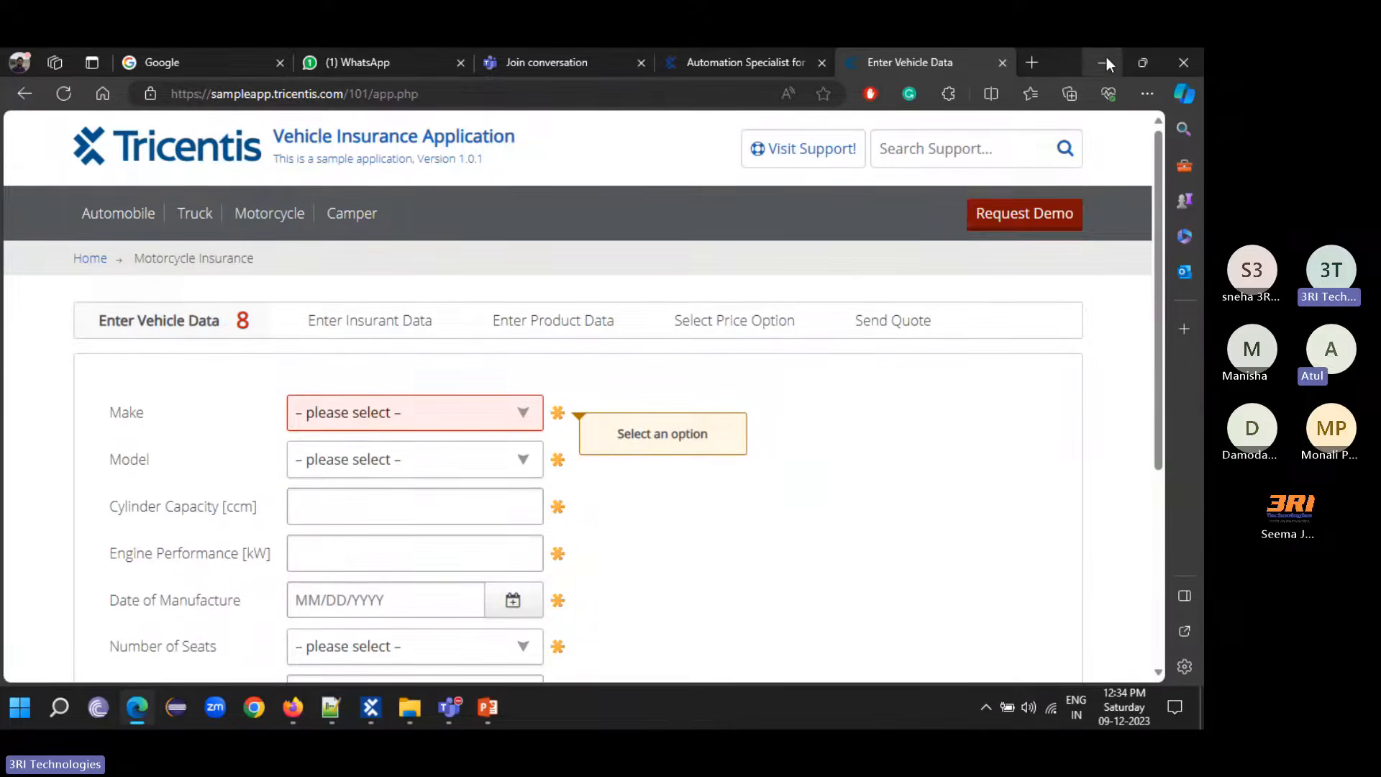
left_click(1106, 62)
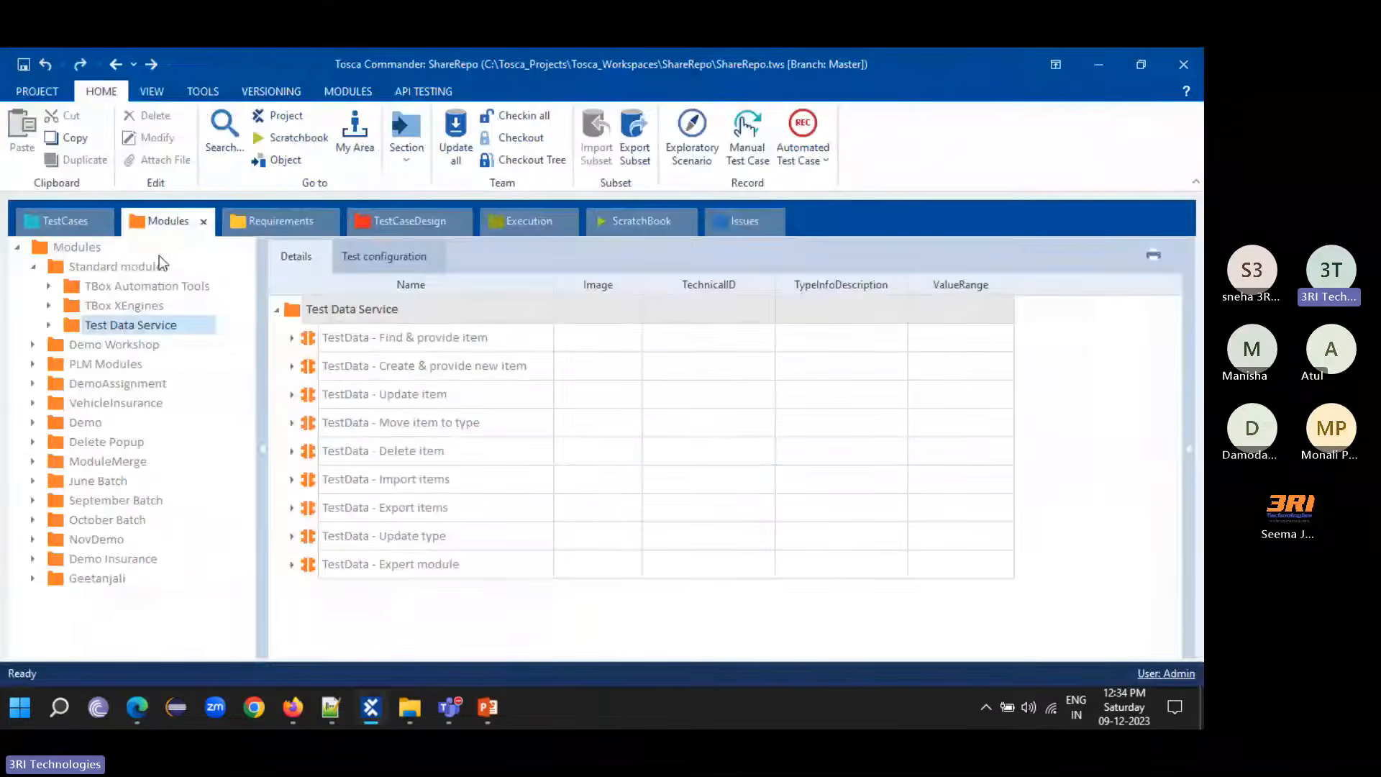
- Check out the whole Sample folder tree in TestCases and expand its Demo subfolder
left_click(59, 231)
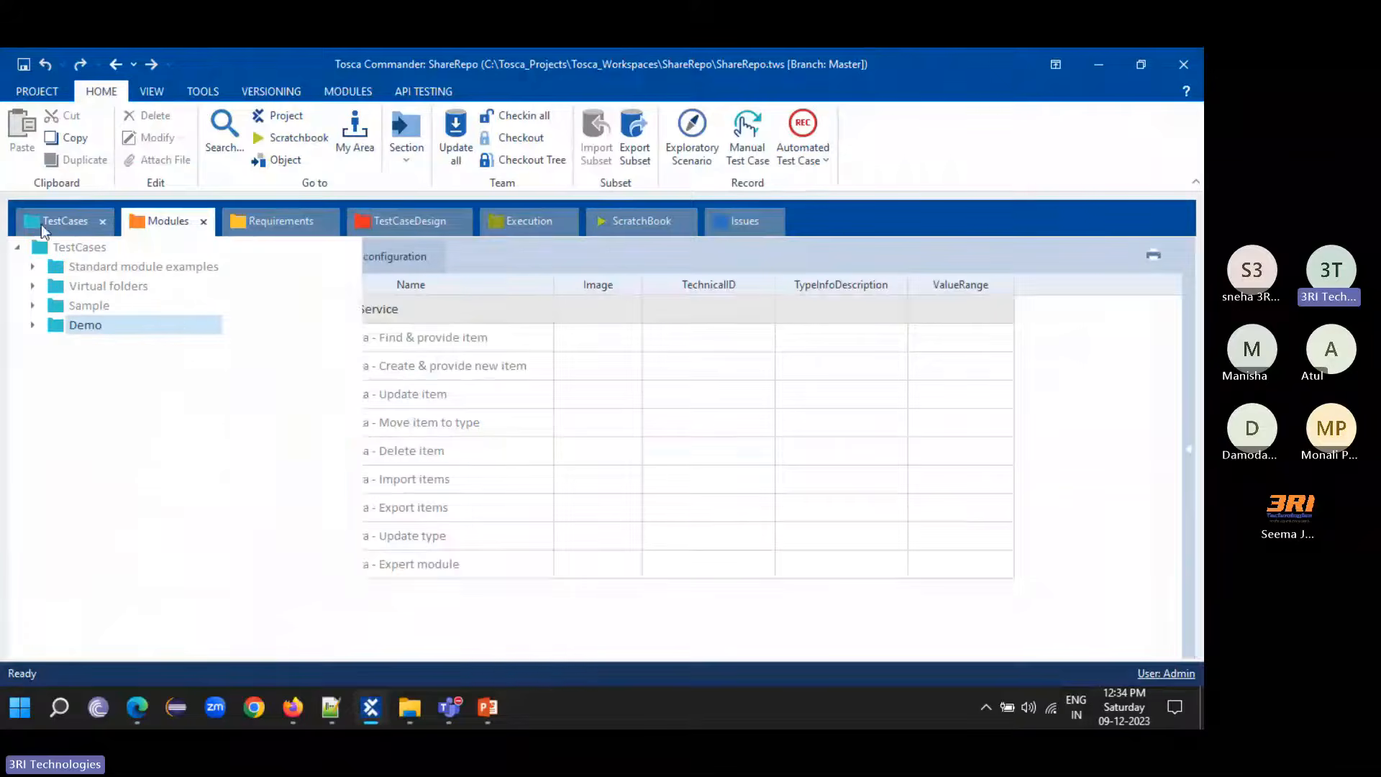
left_click(33, 305)
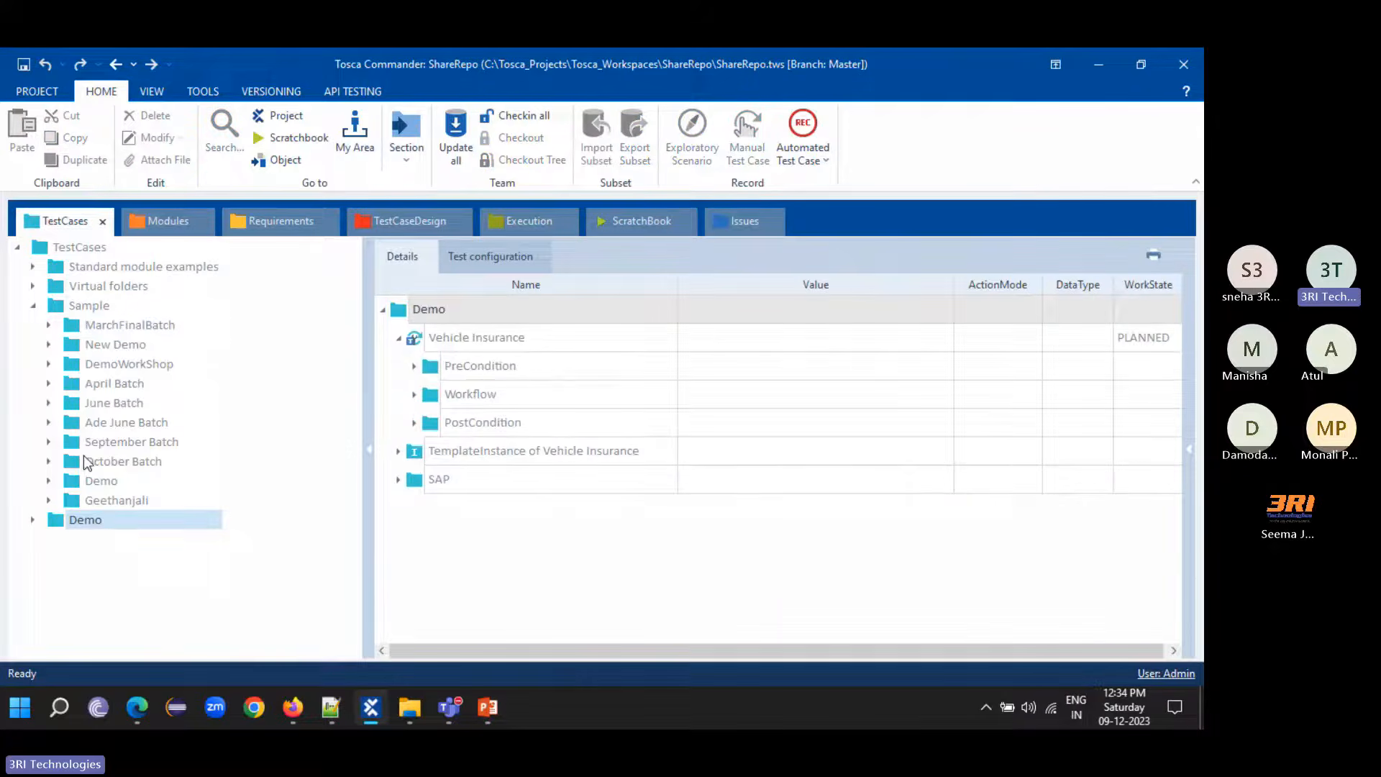
left_click(87, 306)
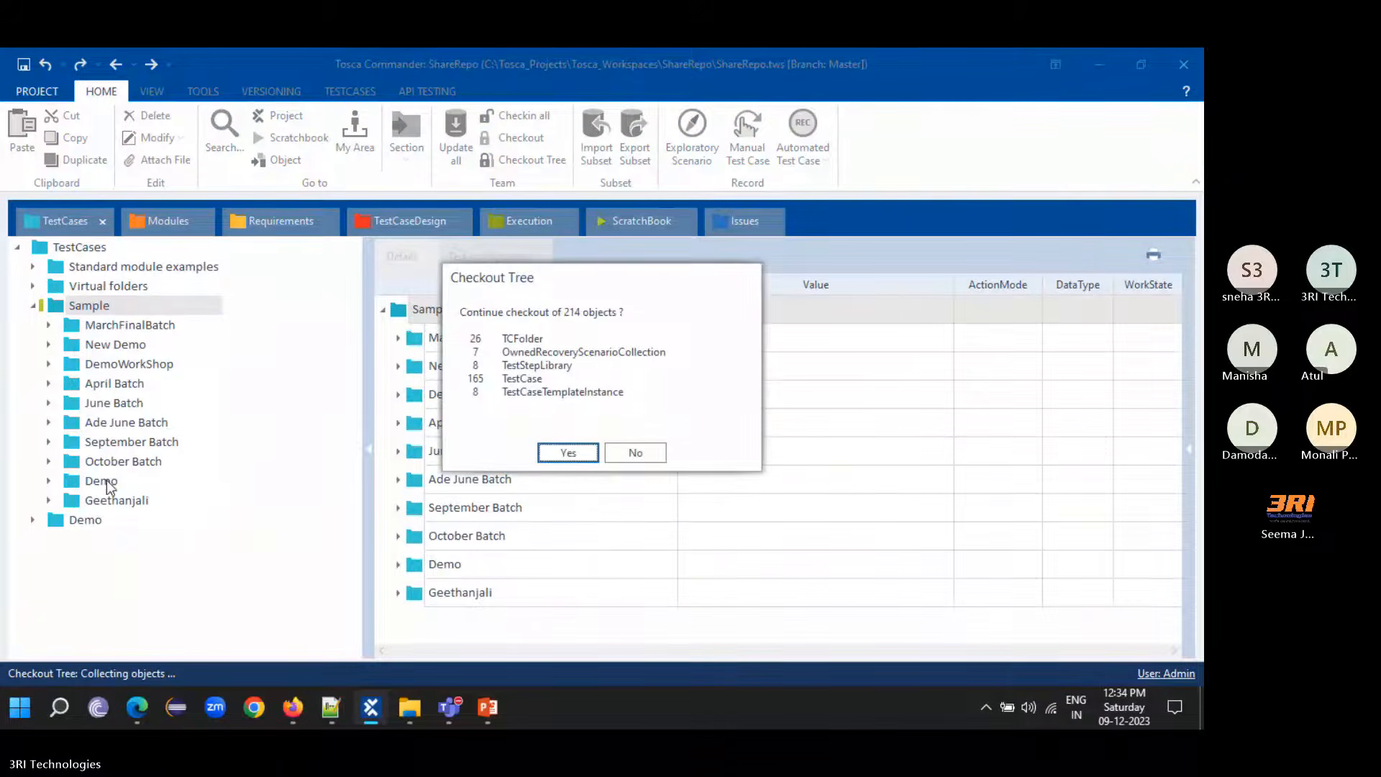
left_click(550, 454)
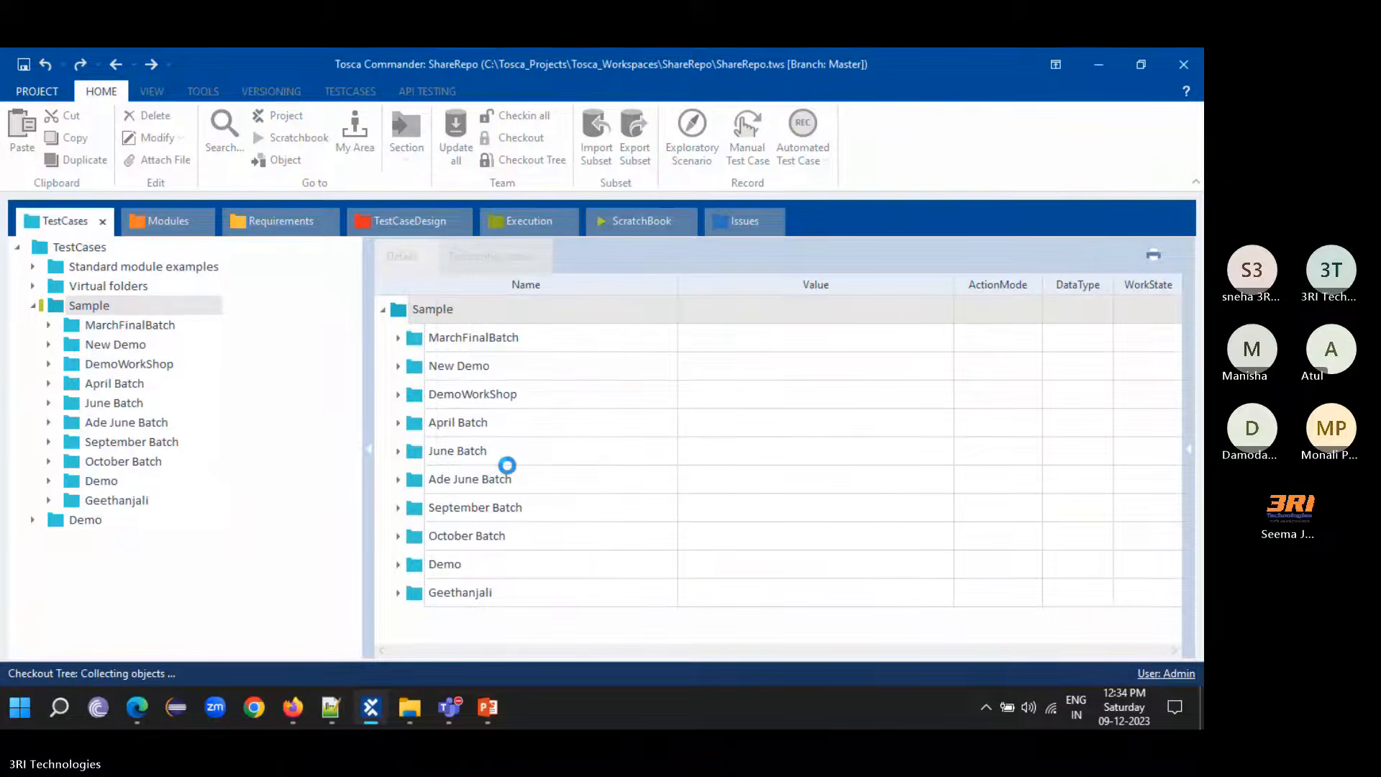
left_click(99, 482)
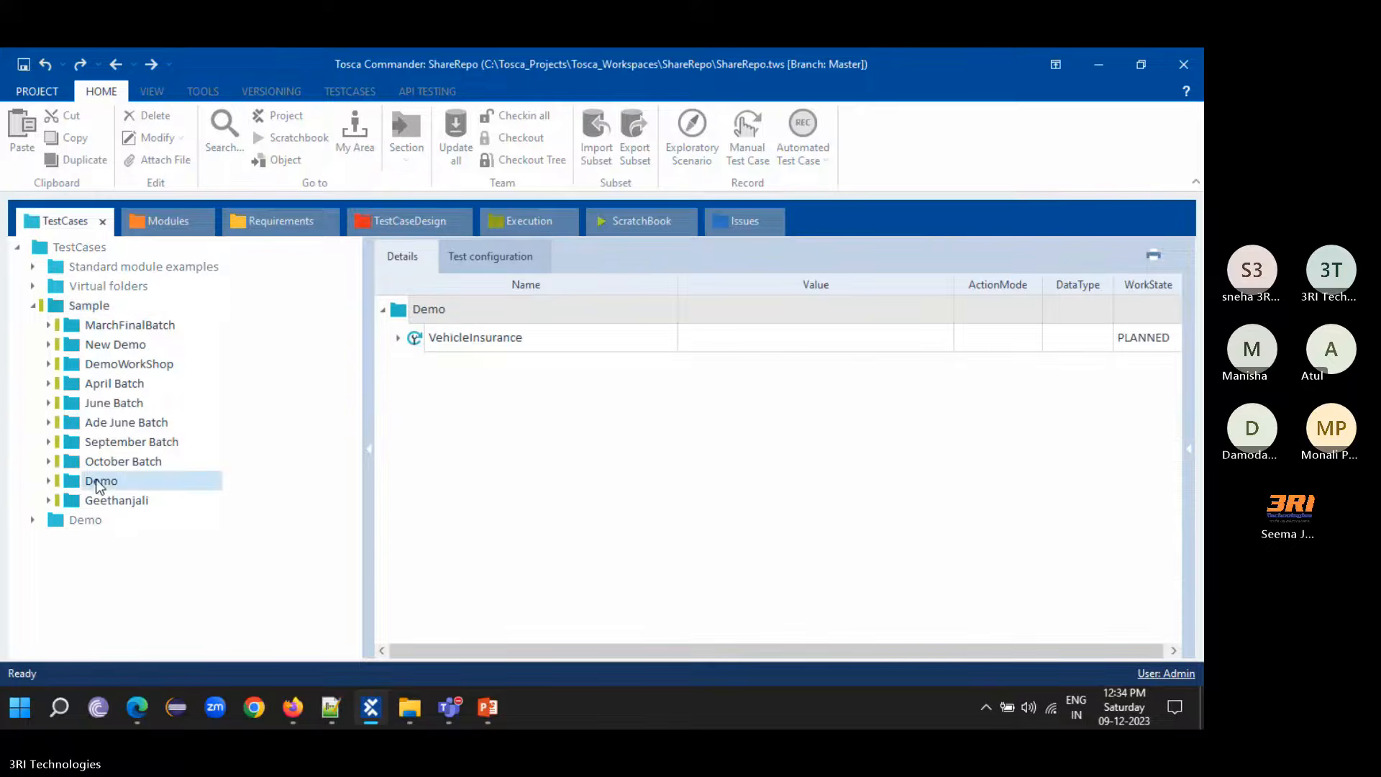
left_click(48, 480)
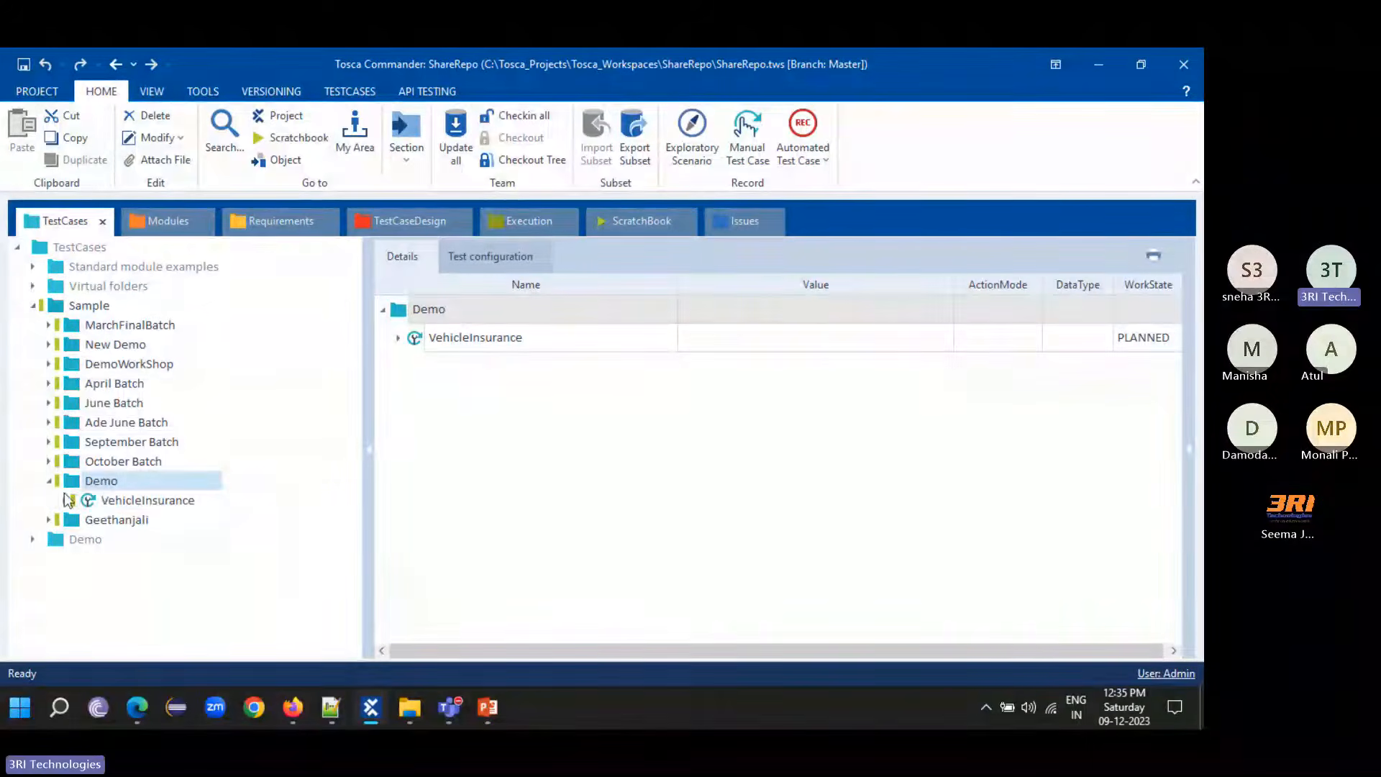
- Delete the VehicleInsurance test case from Sample's Demo folder and create a new test case there named VehicleInsurance
left_click(153, 501)
key("Delete")
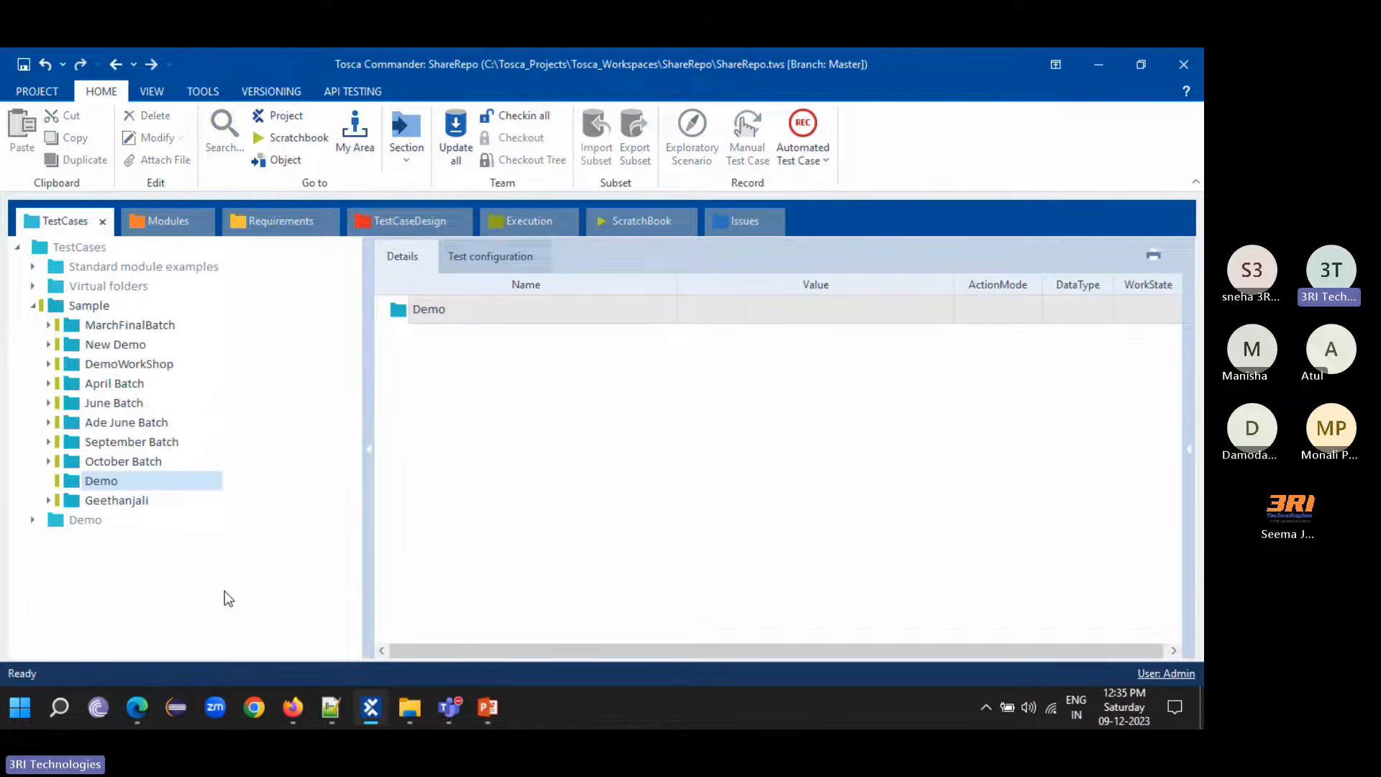
right_click(108, 483)
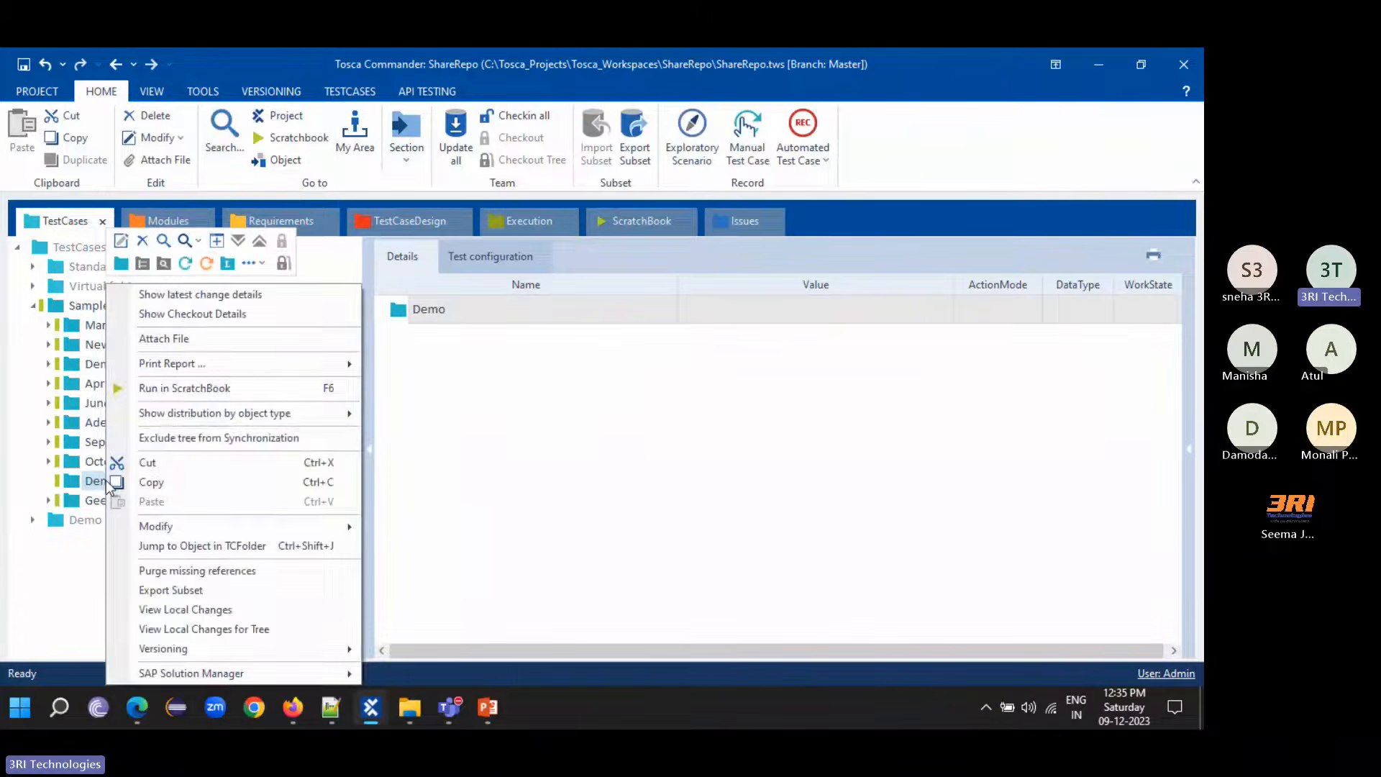
left_click(186, 263)
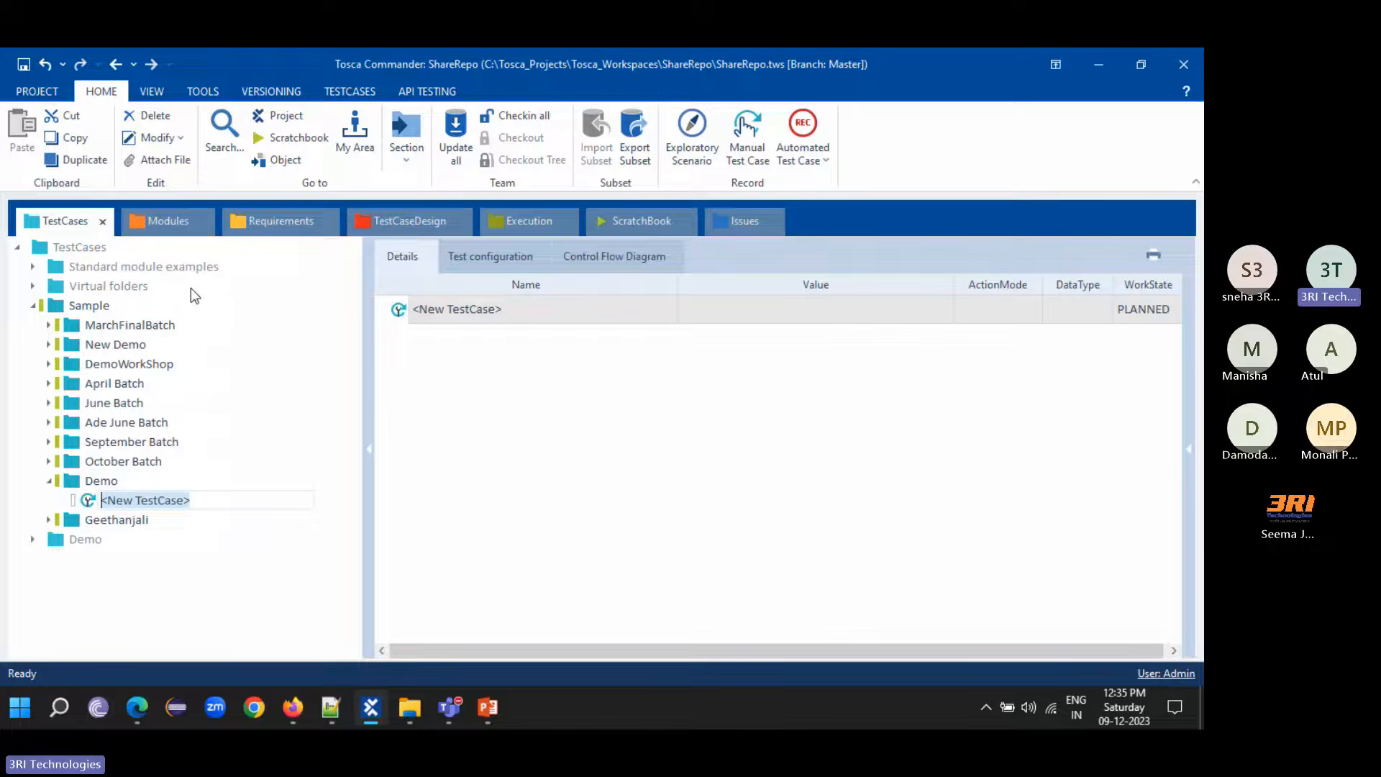
type("Vehic")
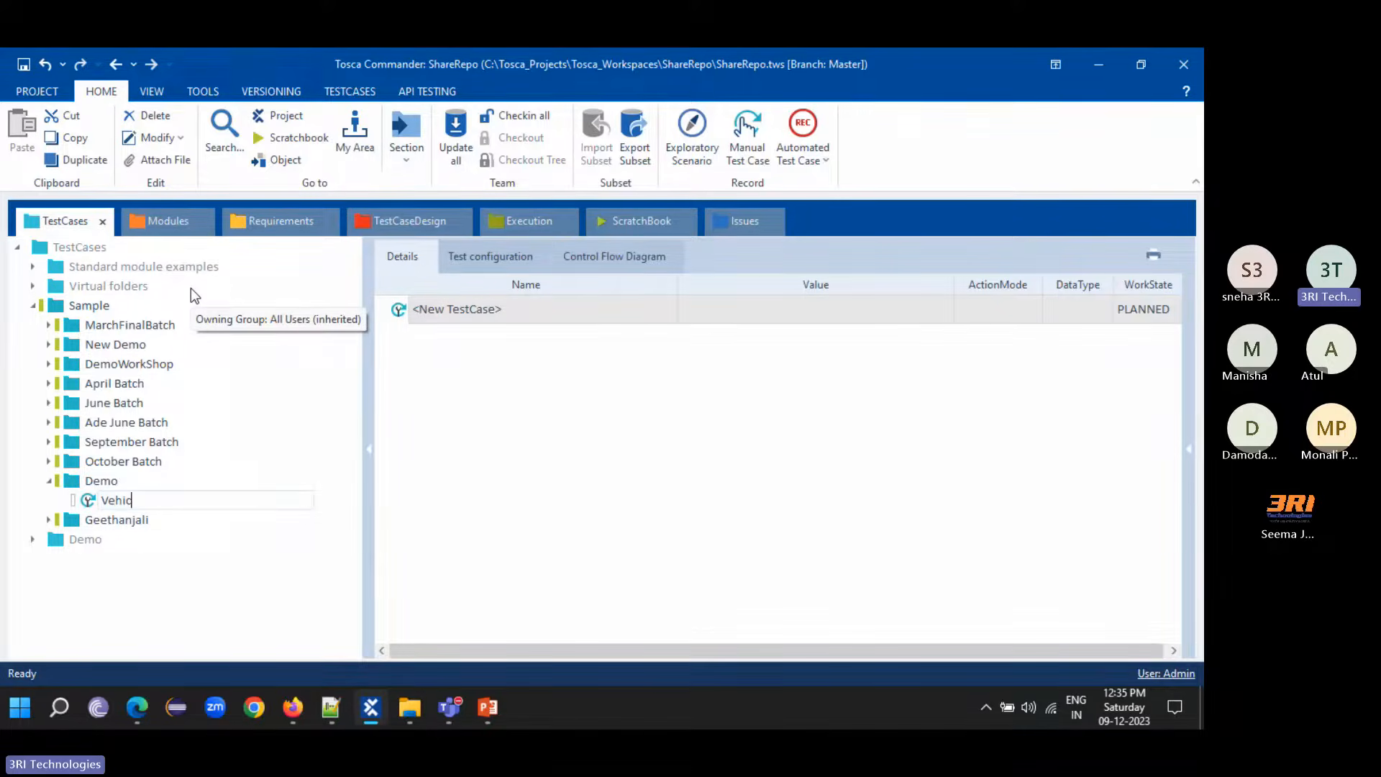
type("leInsurance")
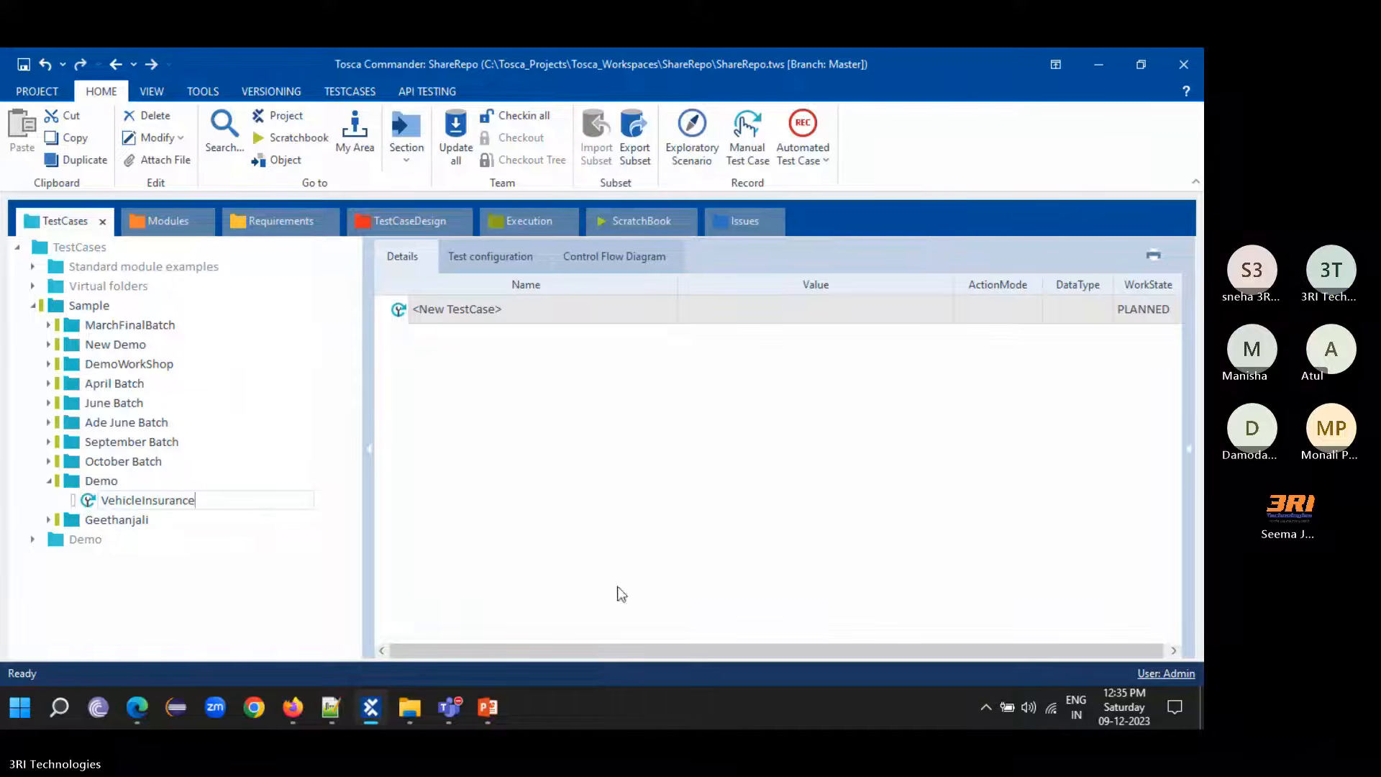
key("Return")
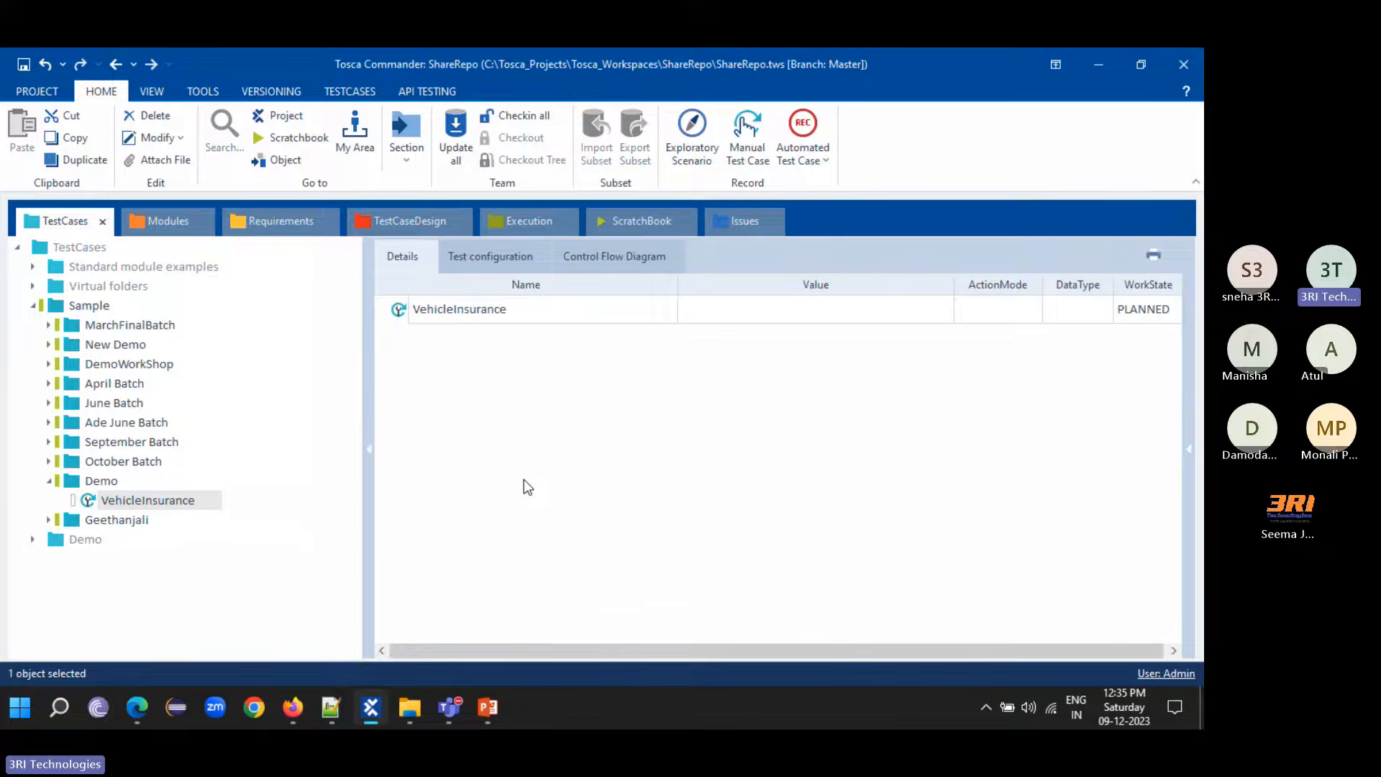
- Add the OpenUrl module from the TBox XEngines Html standard modules to the VehicleInsurance test case
left_click(157, 223)
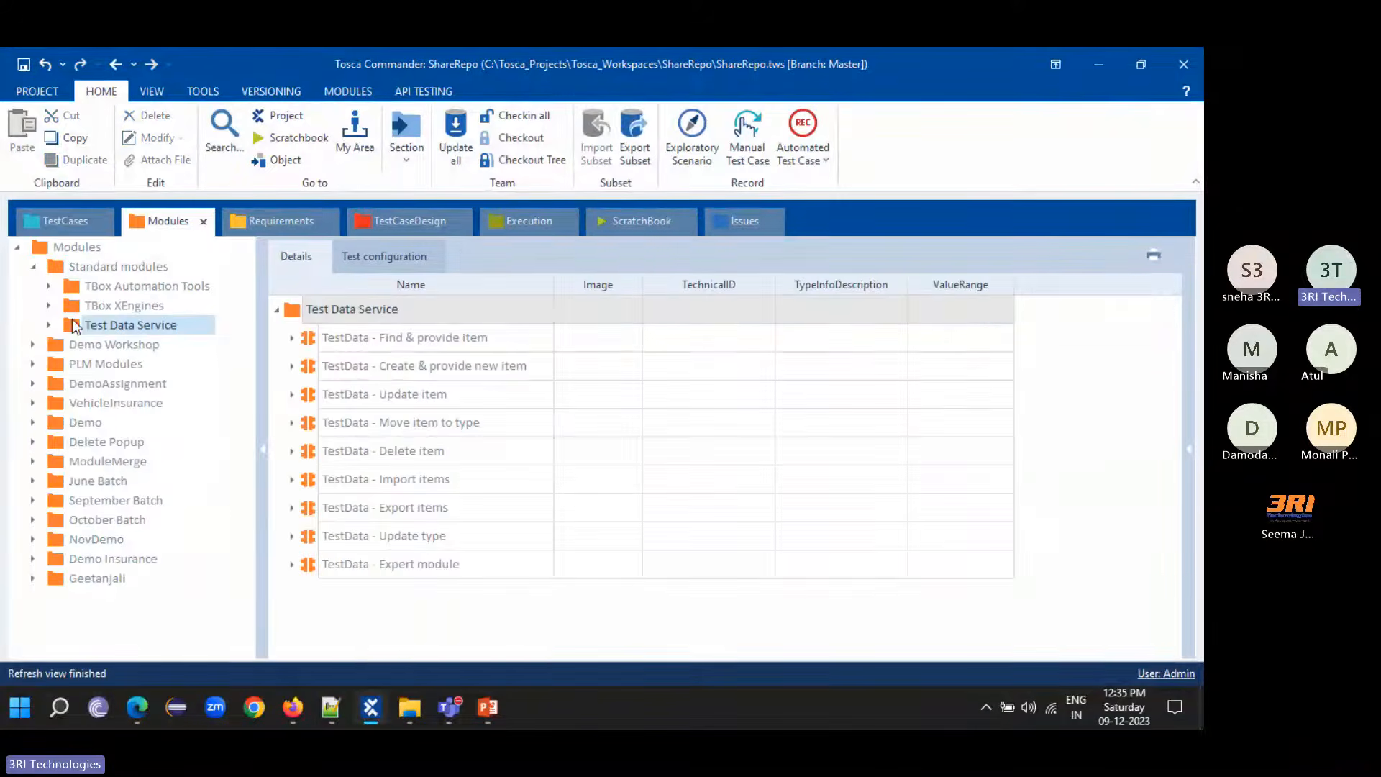
left_click(48, 306)
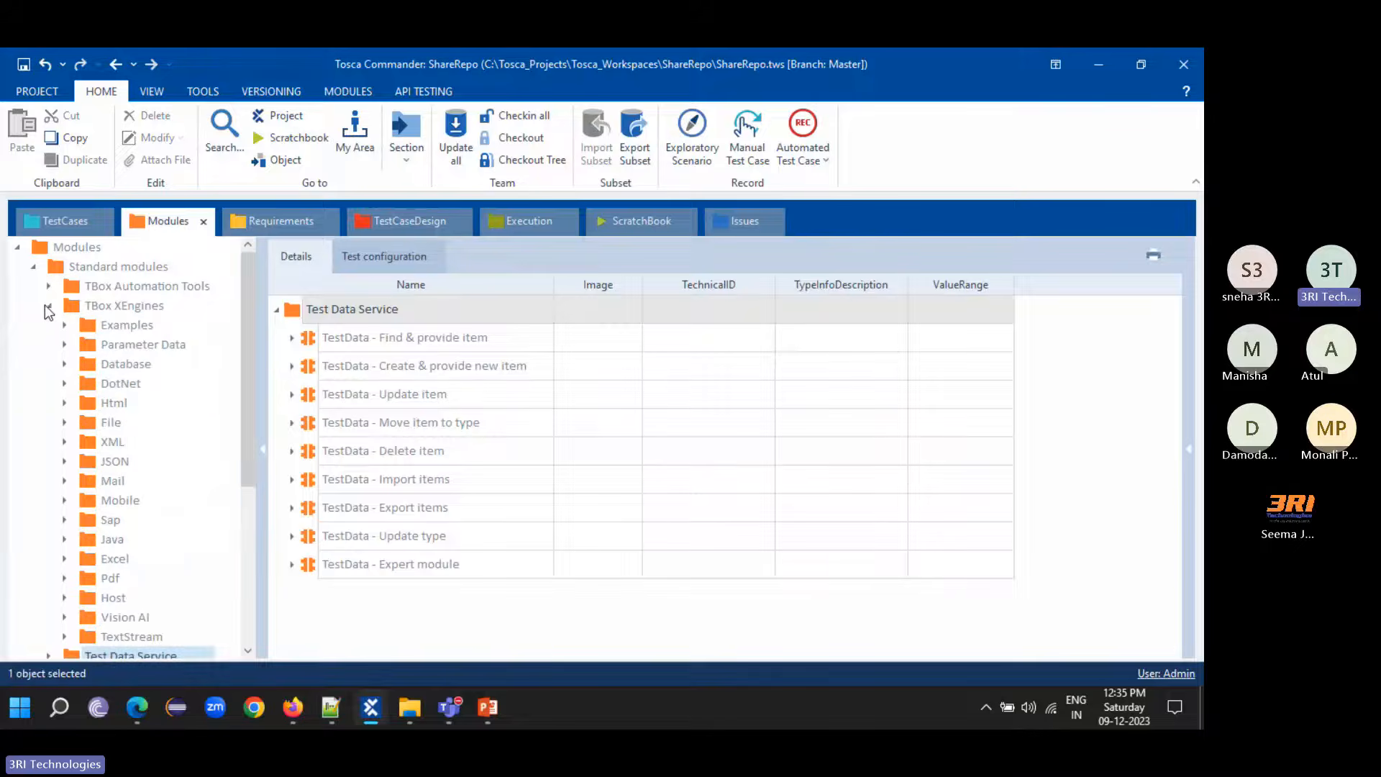
left_click(115, 404)
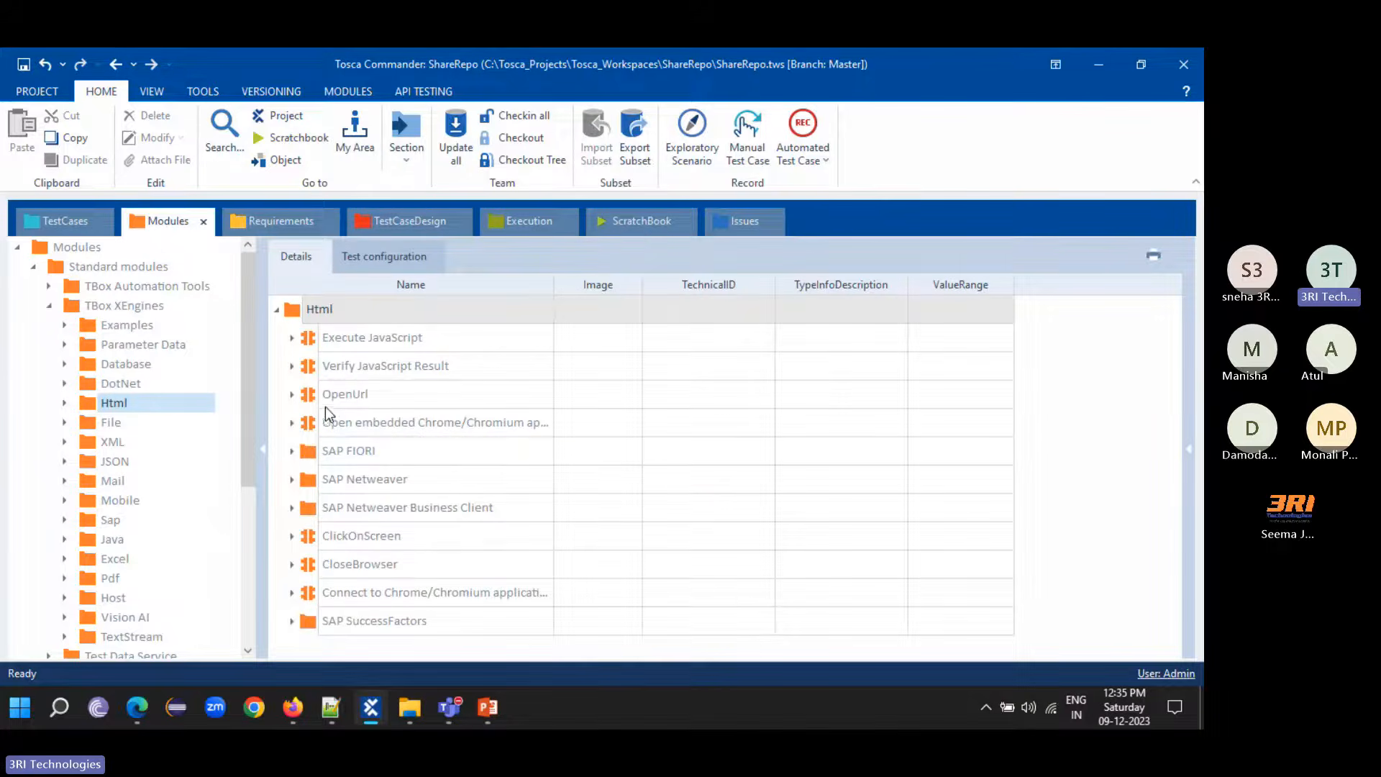
mouse_move(326, 400)
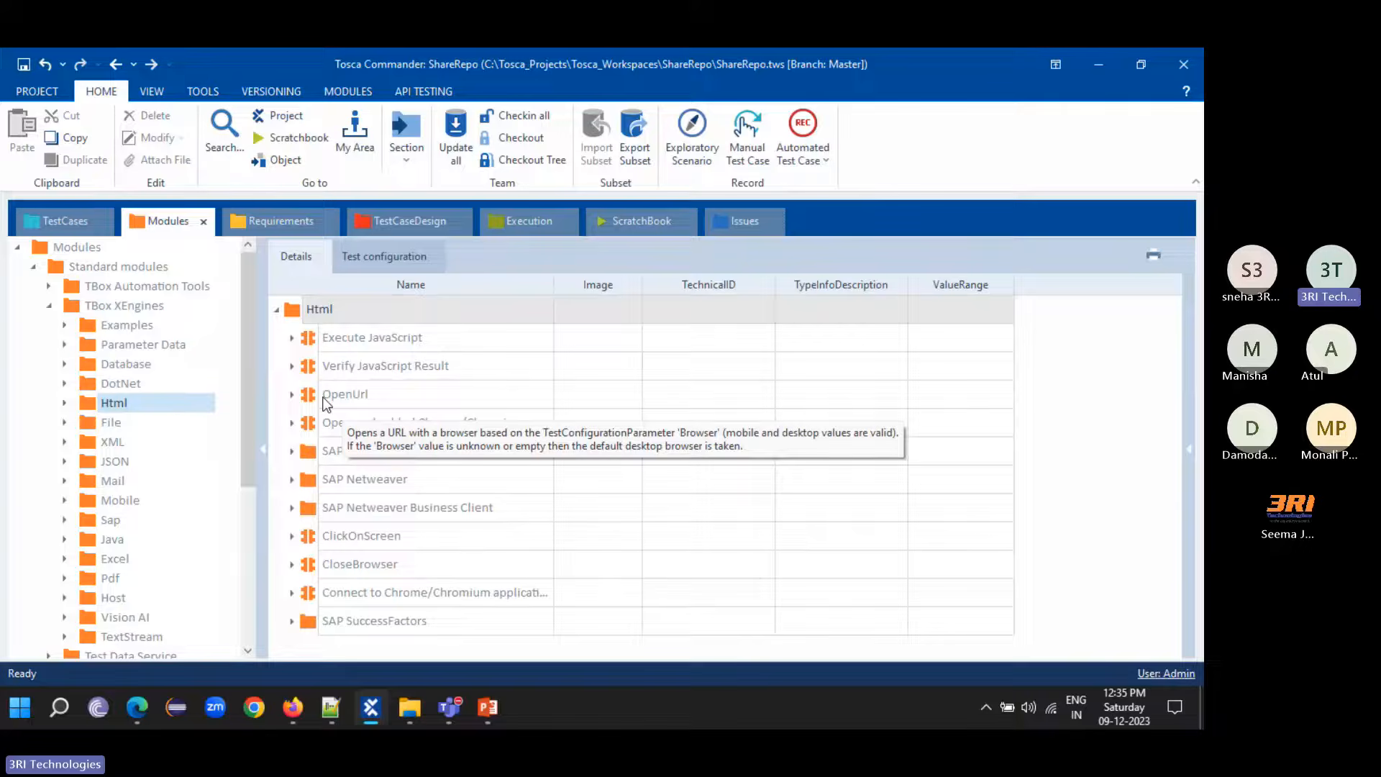
left_click_drag(314, 401, 424, 404)
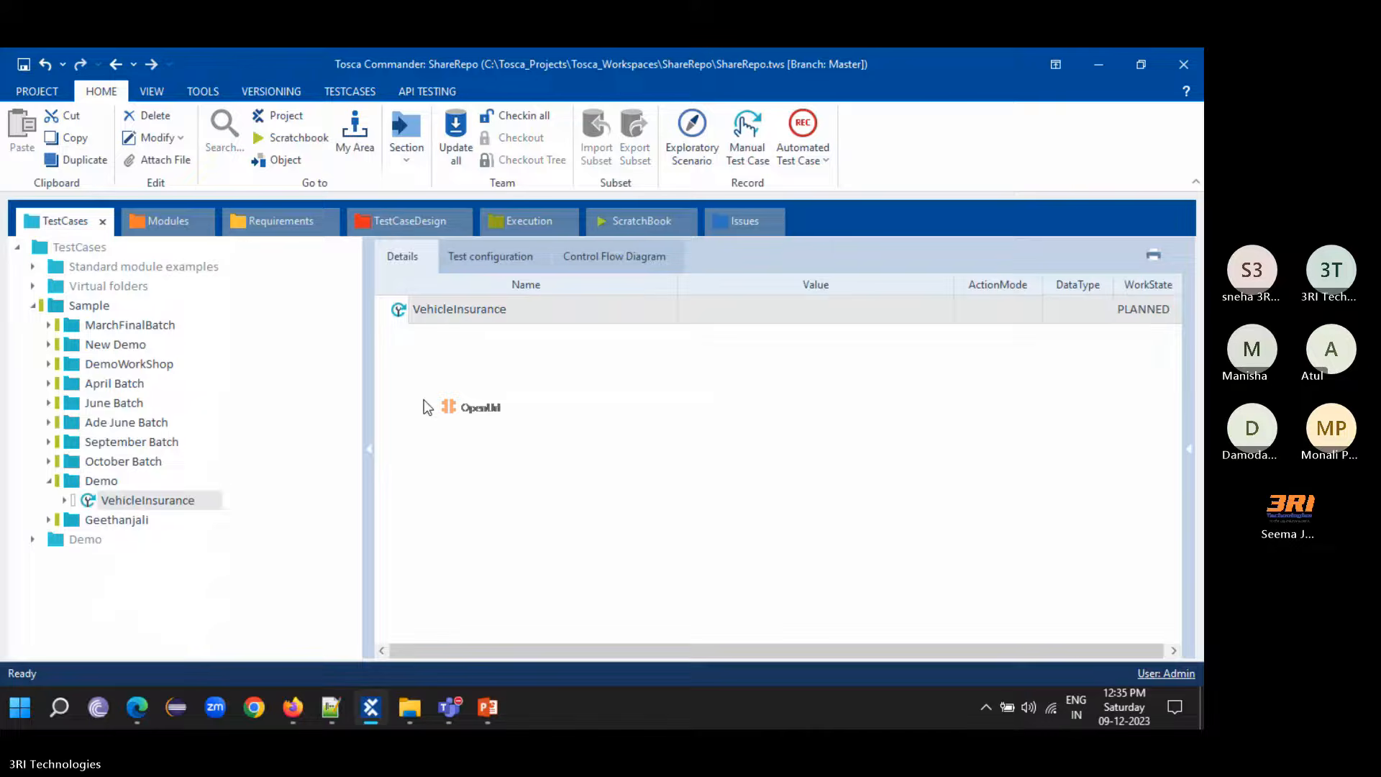
left_click(64, 499)
left_click(127, 520)
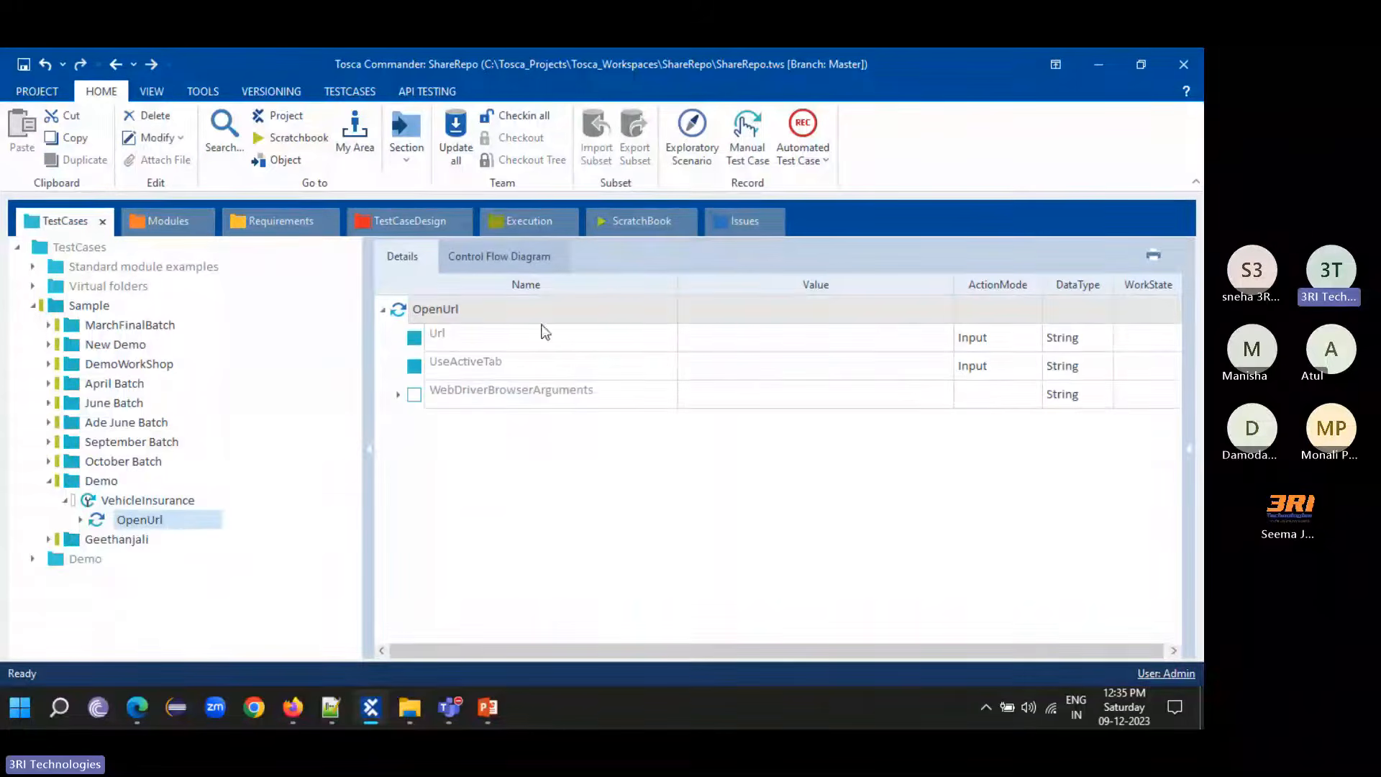
left_click(133, 708)
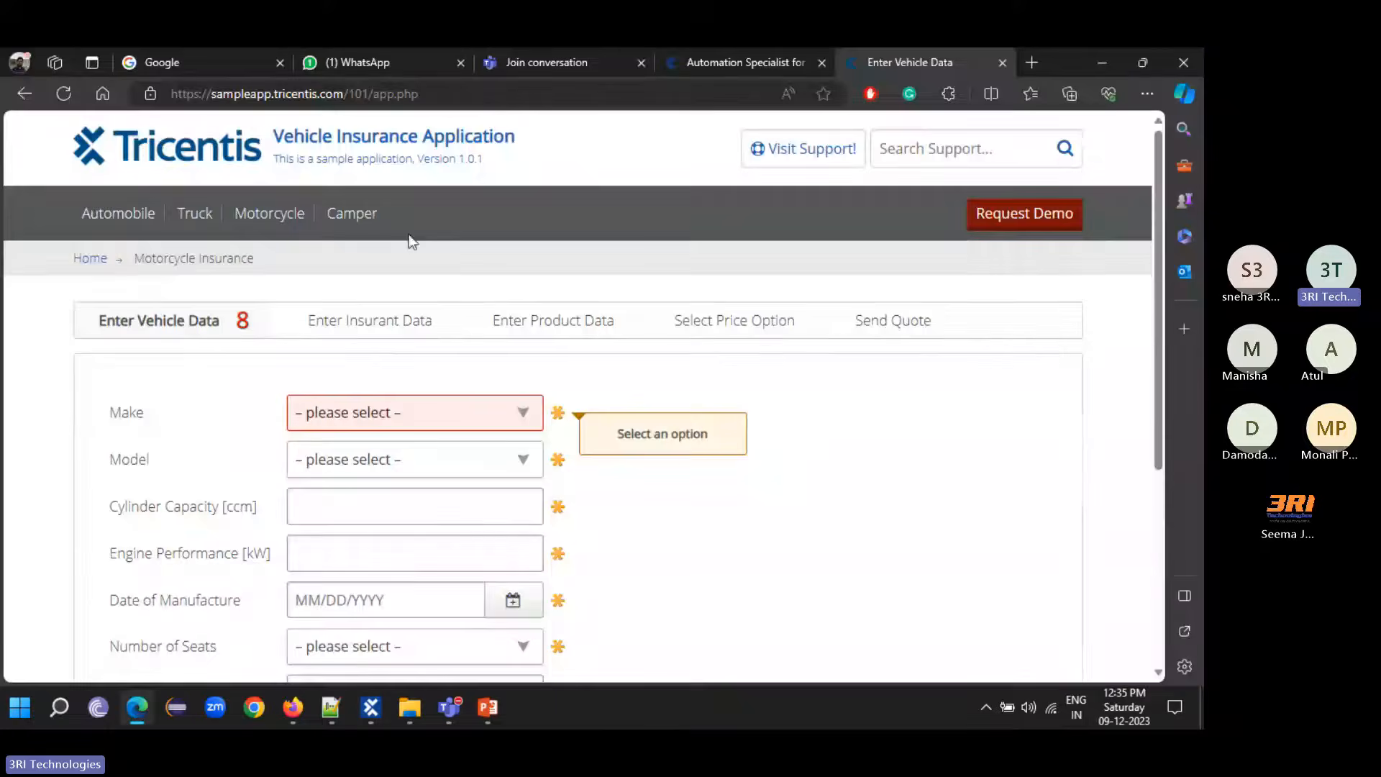
left_click(482, 97)
key("ctrl+c")
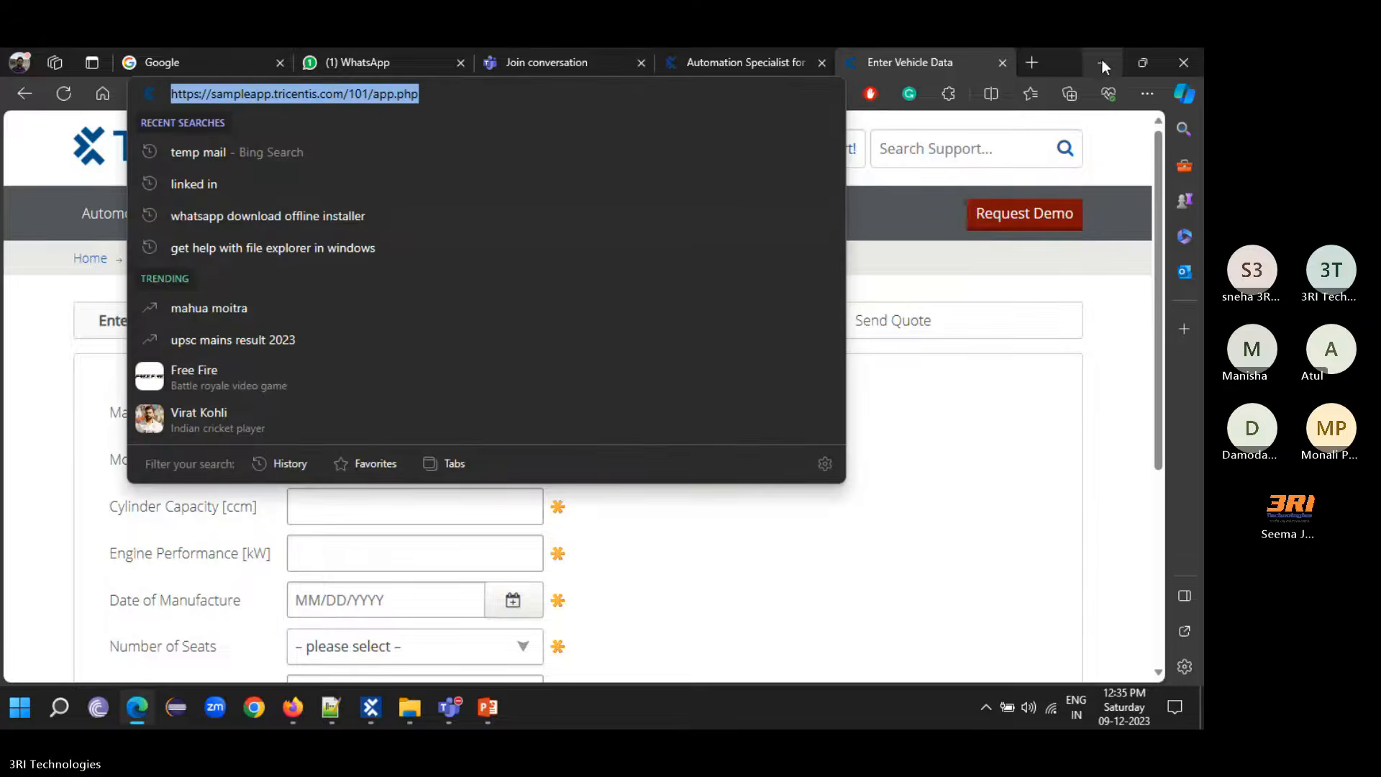
left_click(1102, 62)
left_click(713, 344)
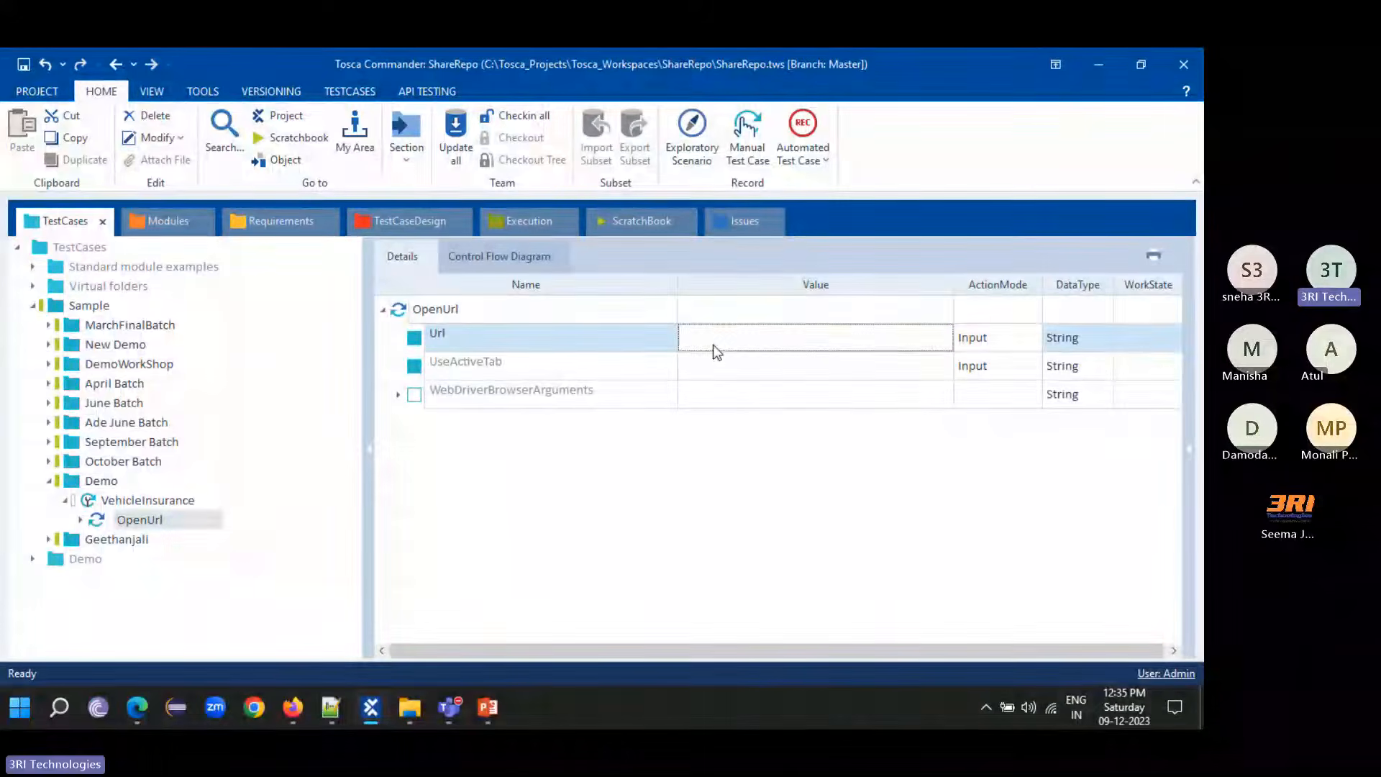
key("ctrl+v")
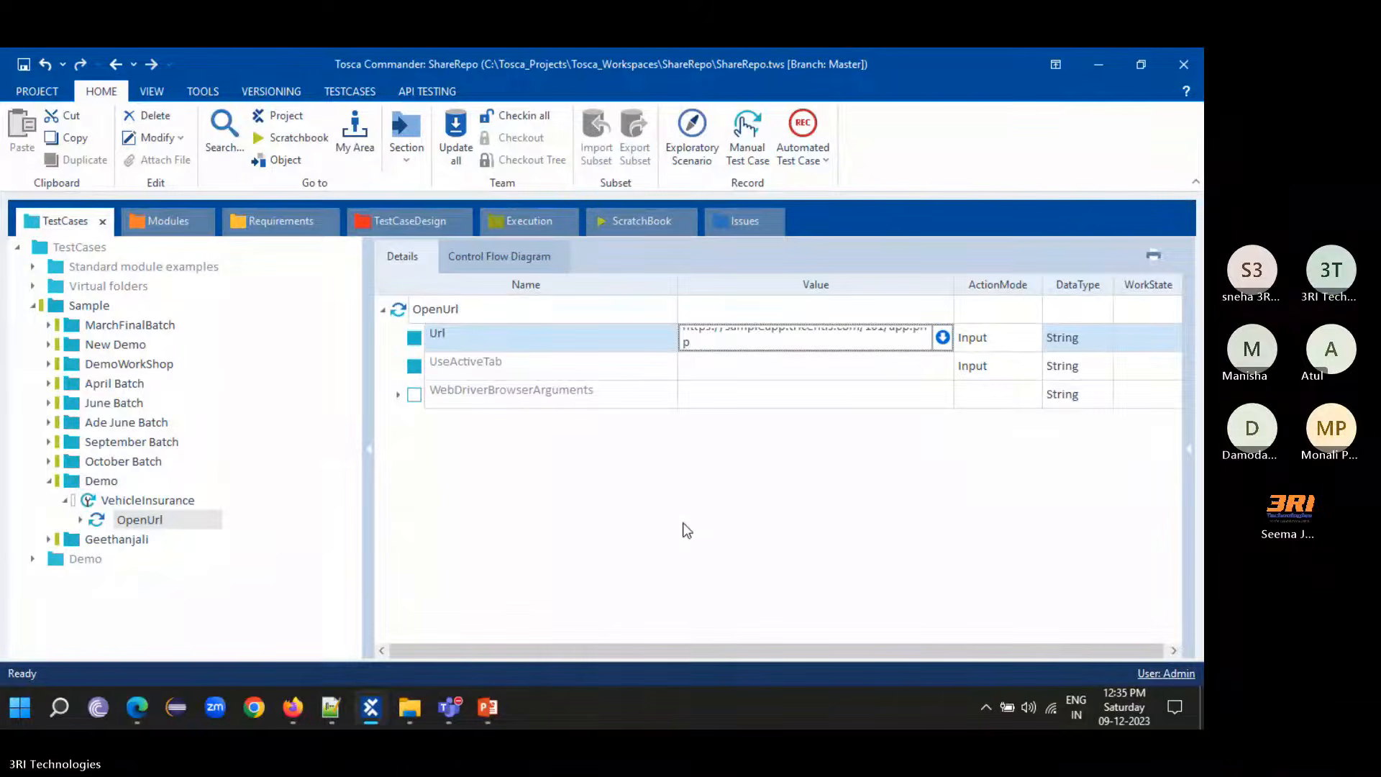
left_click(721, 476)
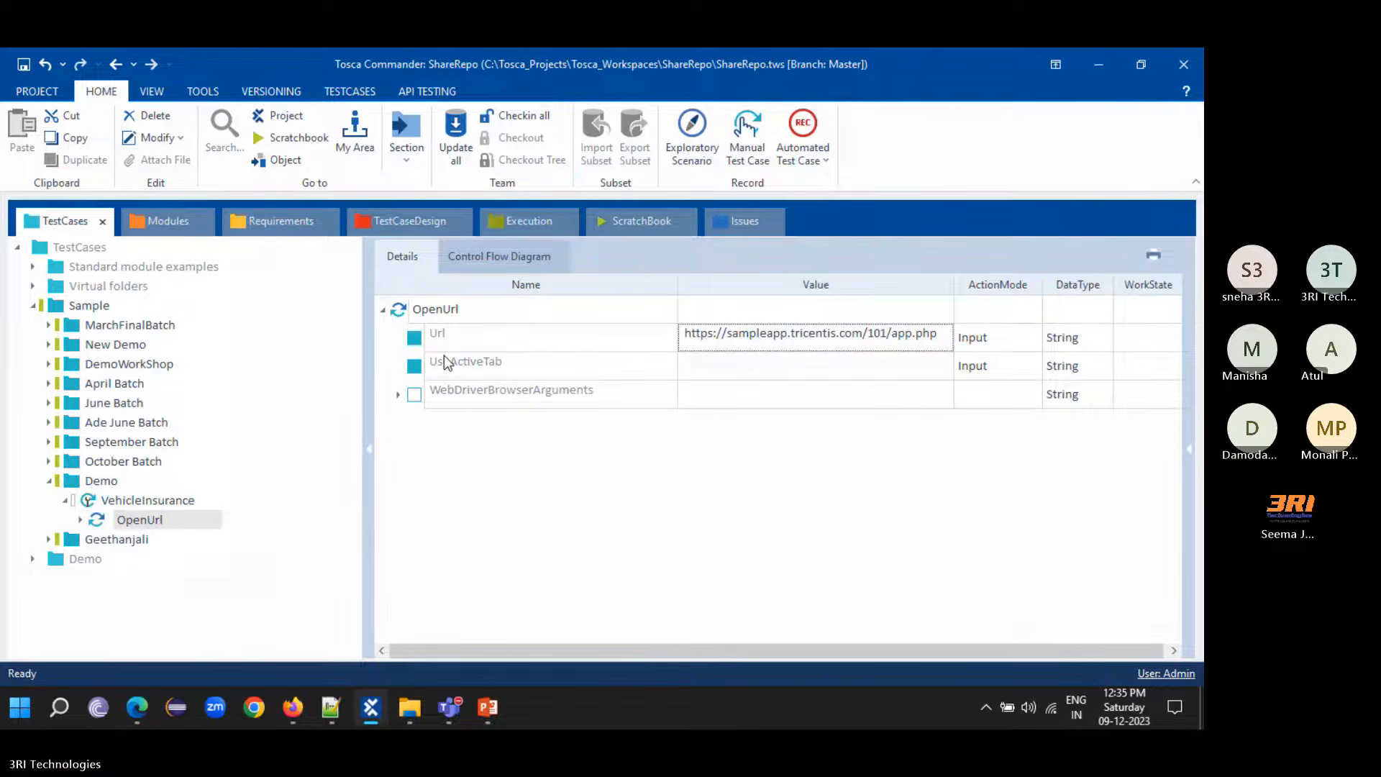
- Run the OpenUrl step in ScratchBook, show the opened page in Firefox and return to Tosca Commander
right_click(443, 312)
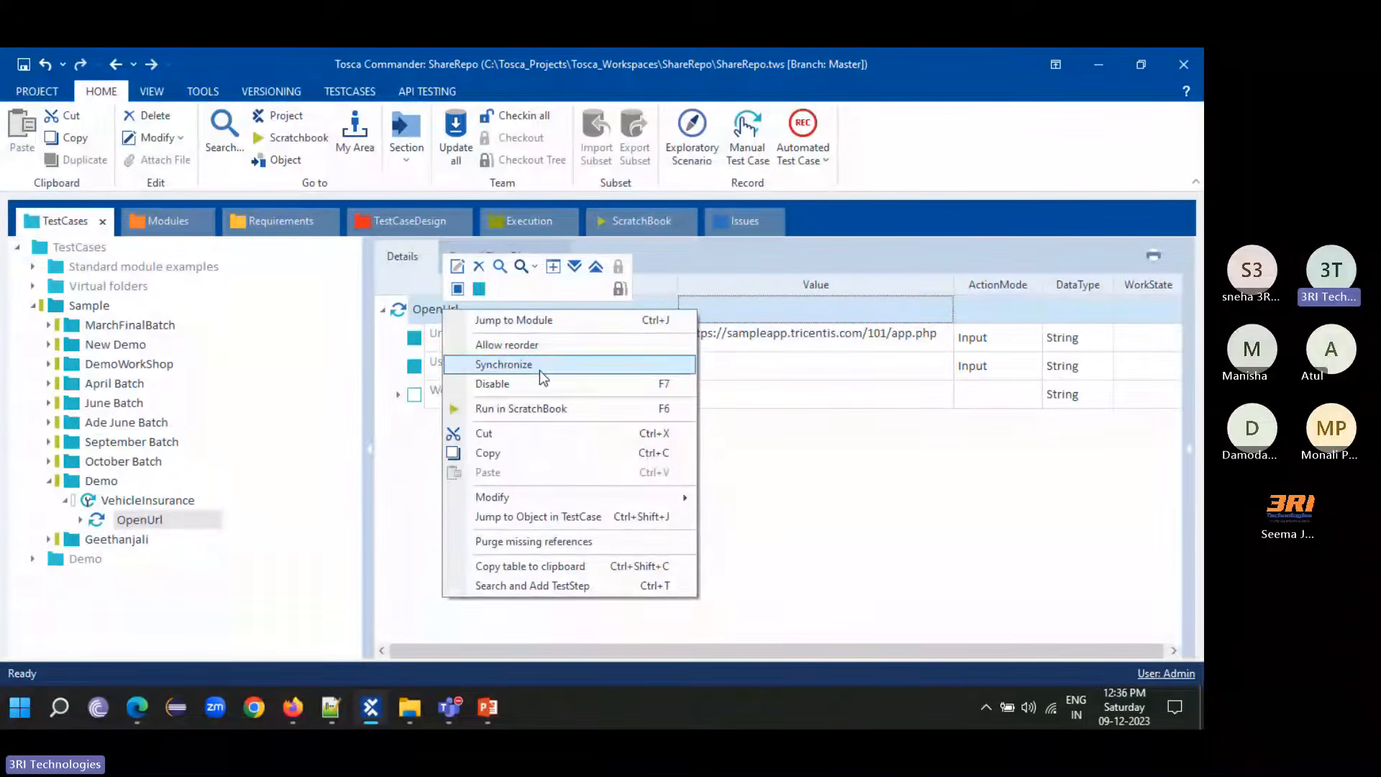
left_click(544, 411)
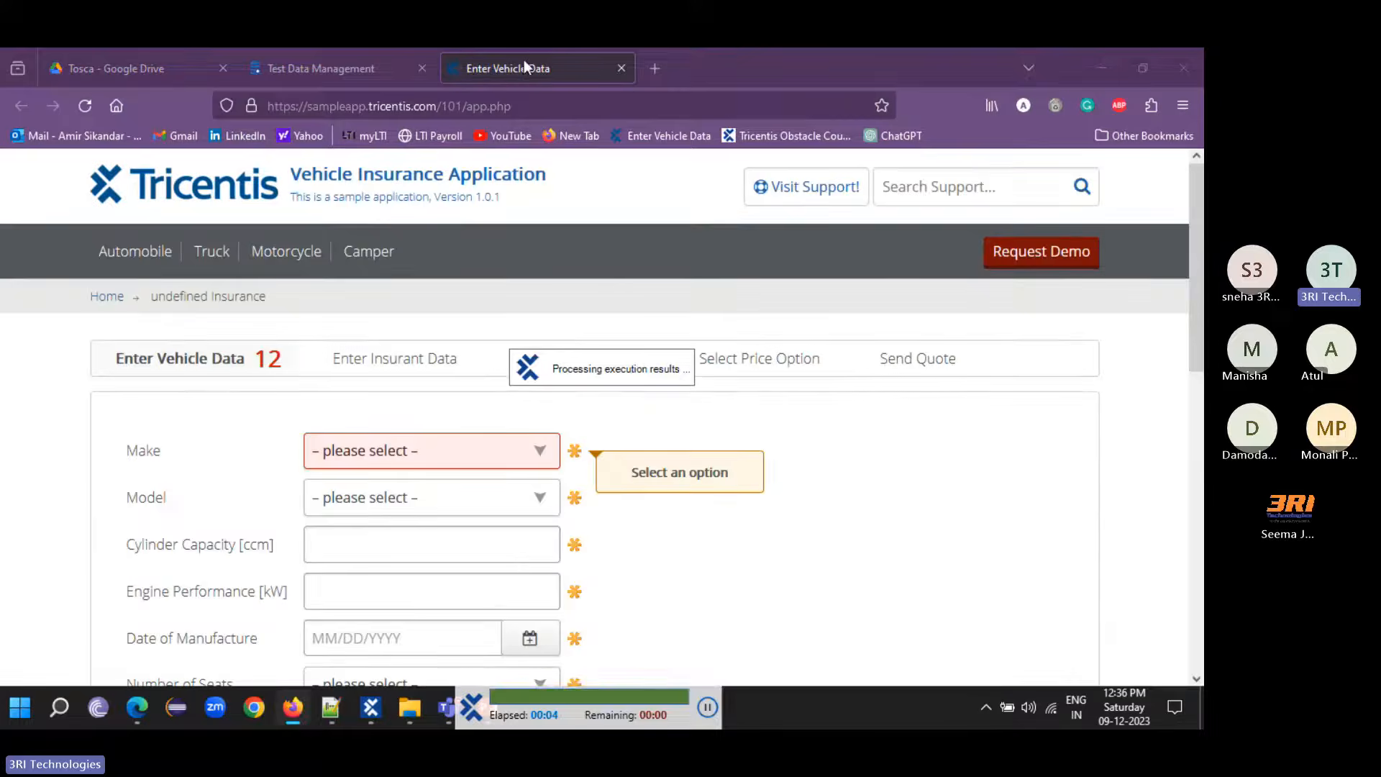
mouse_move(394, 724)
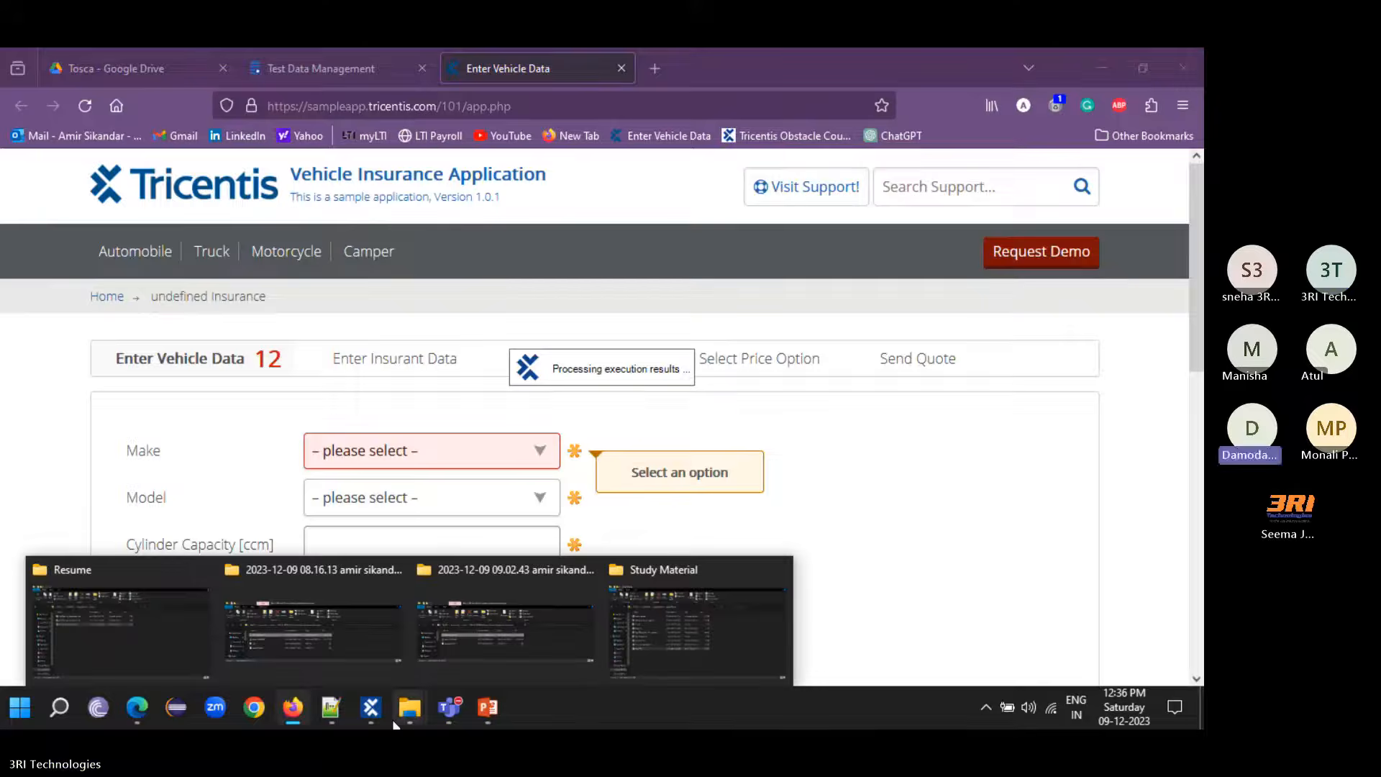
left_click(379, 712)
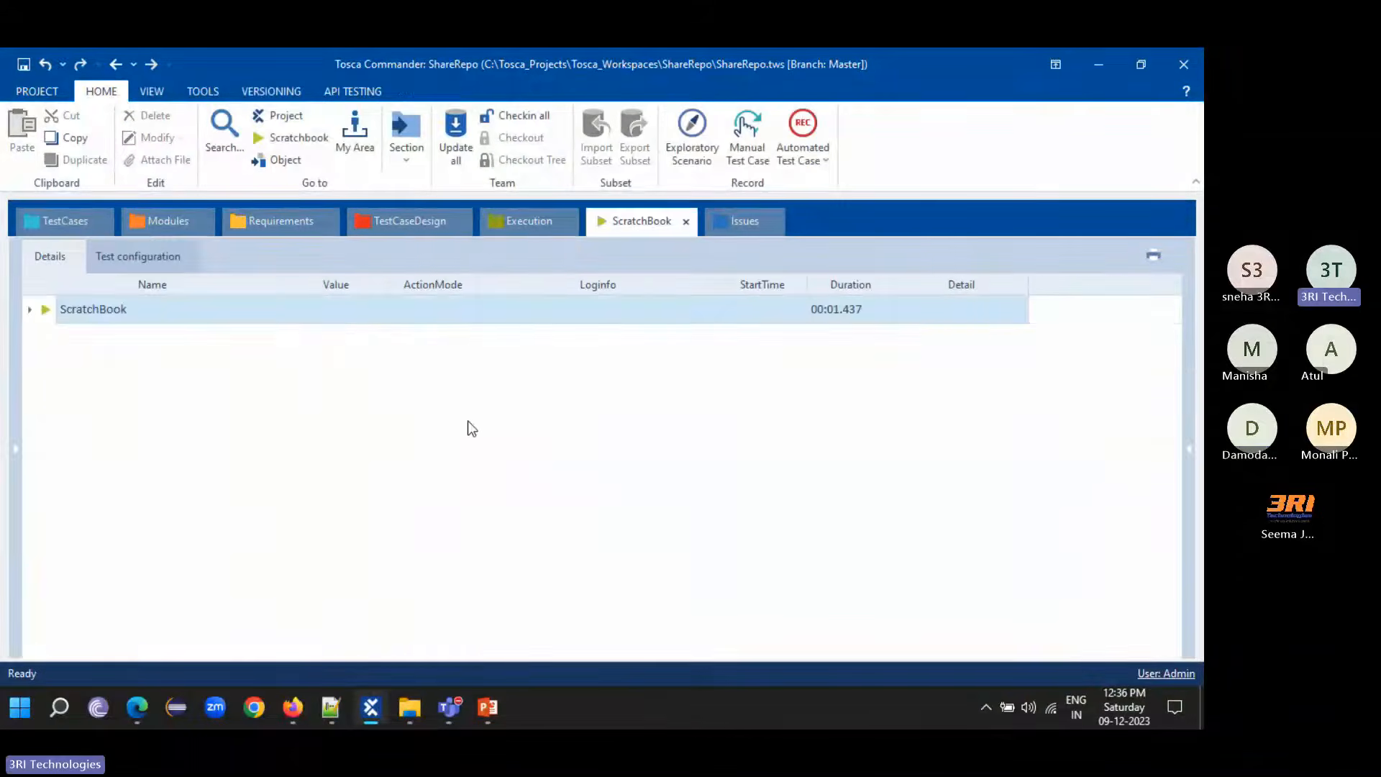
left_click(300, 725)
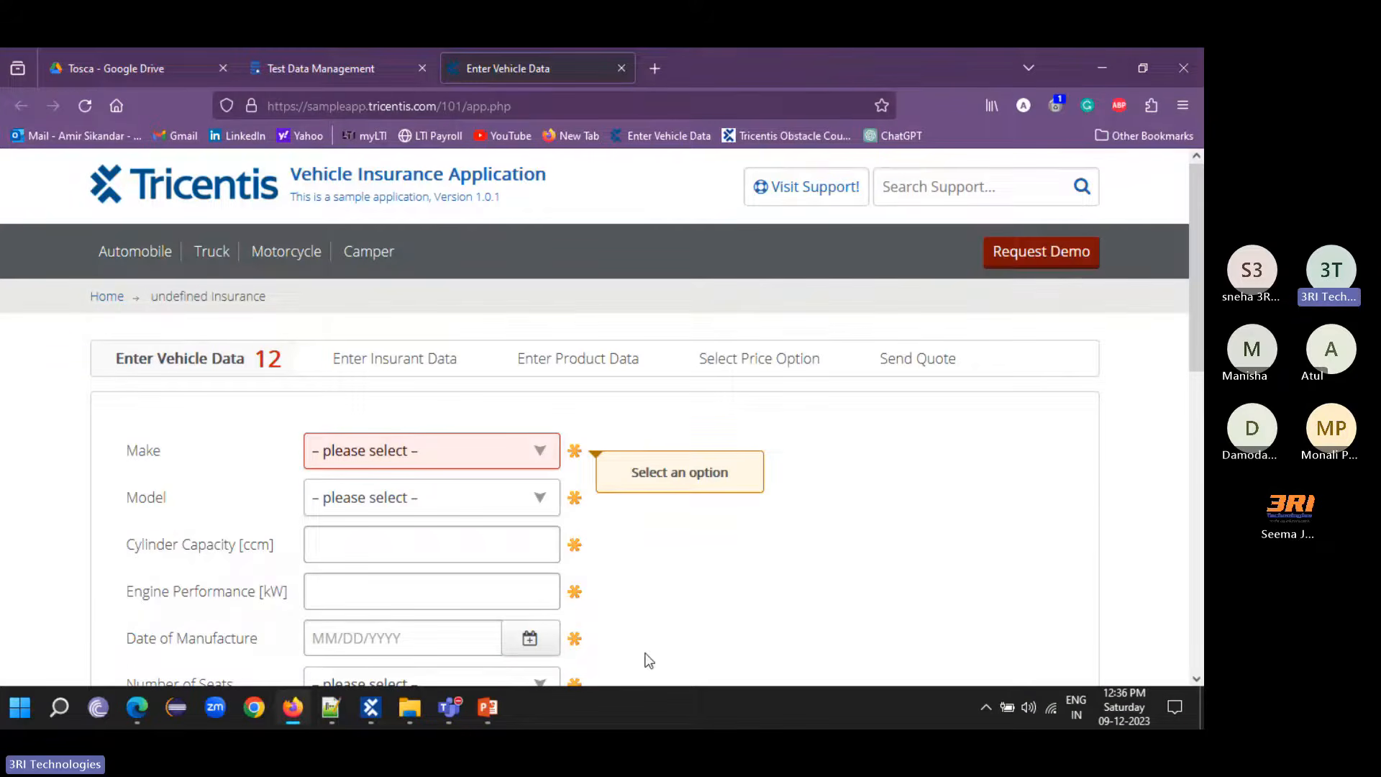
left_click(1098, 63)
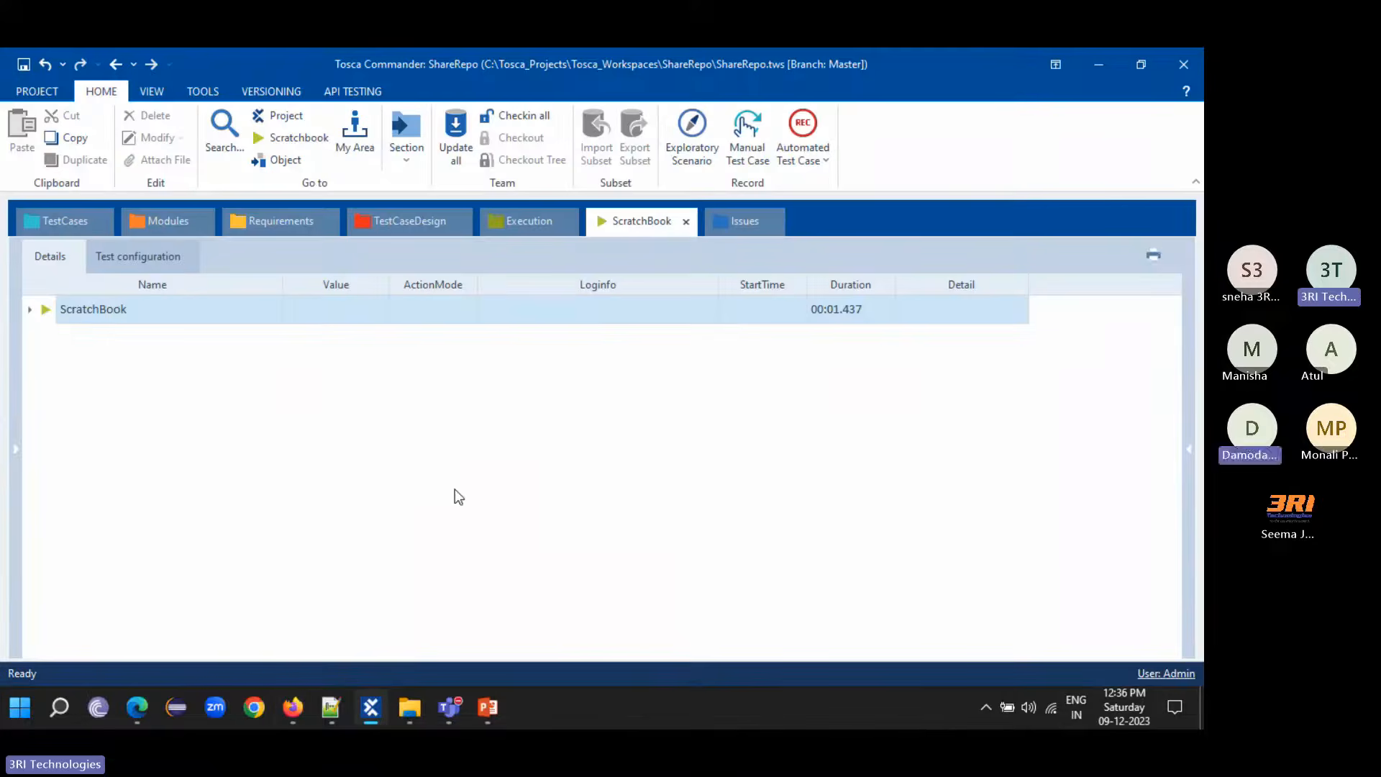
- Add a test configuration parameter named Browser to the VehicleInsurance test case and set its value to Edge
left_click(55, 213)
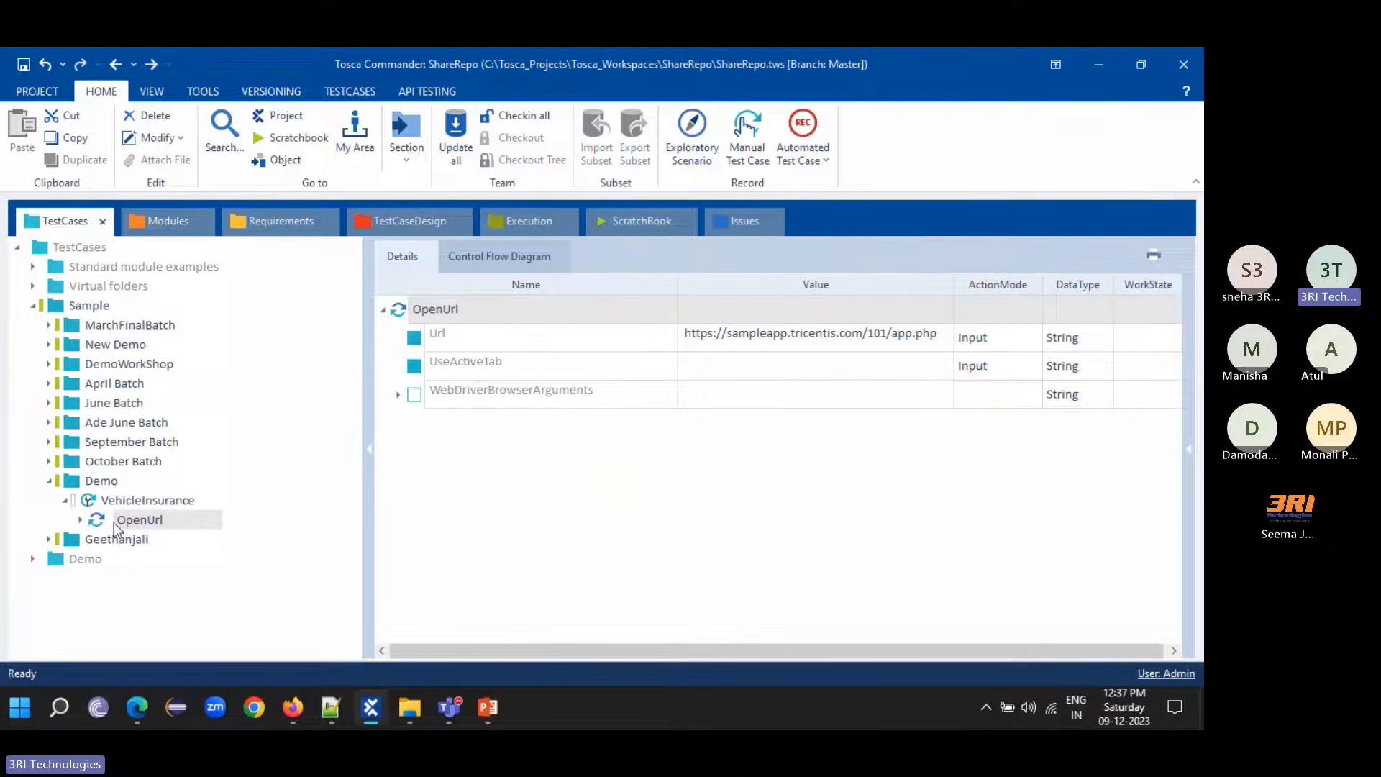
left_click(122, 501)
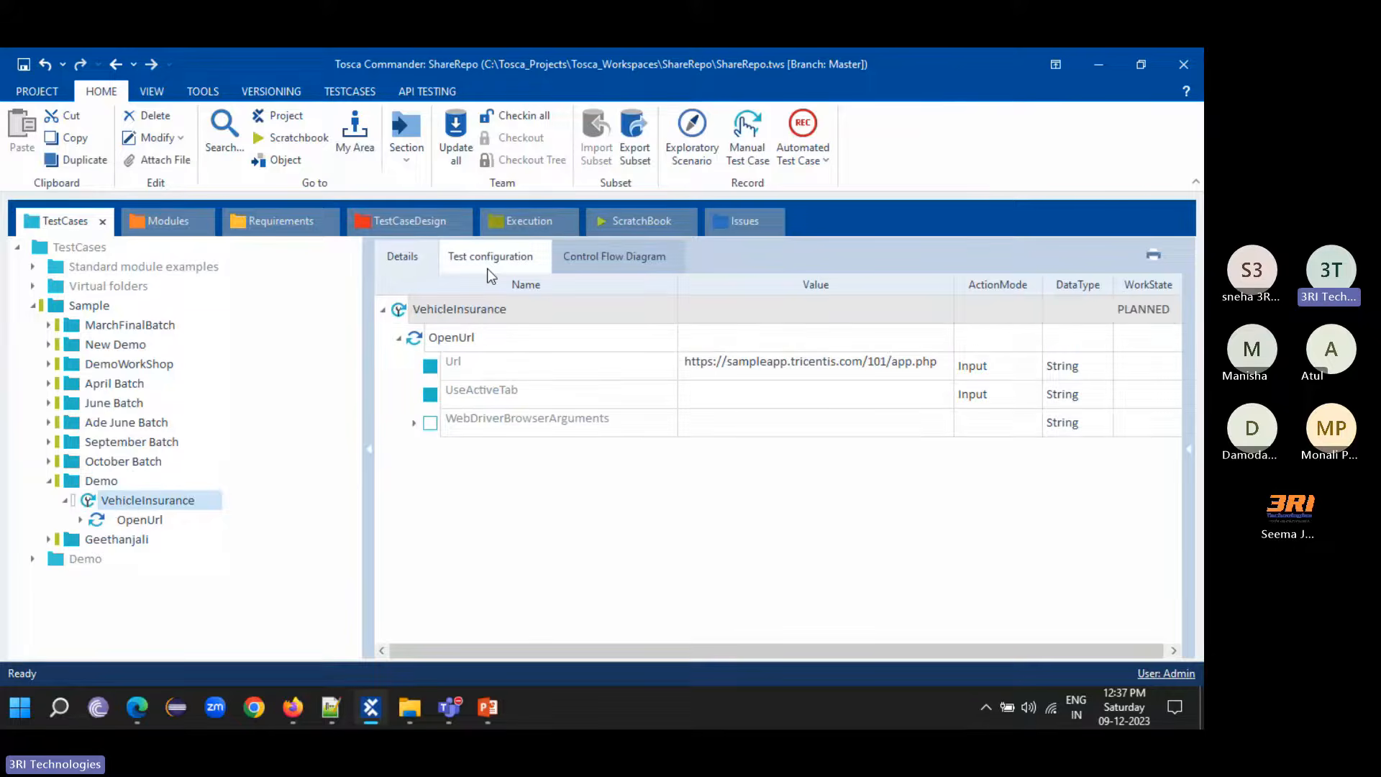
left_click(502, 253)
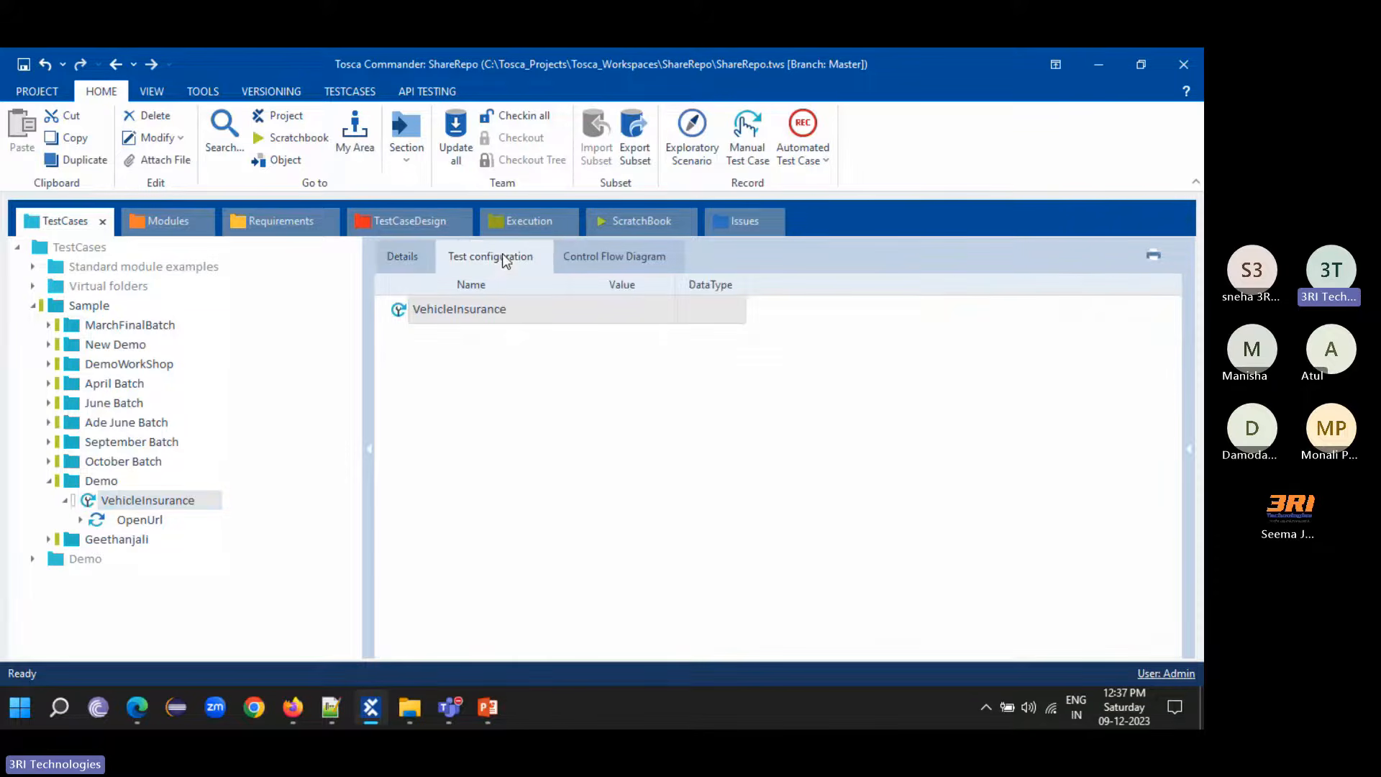
right_click(478, 310)
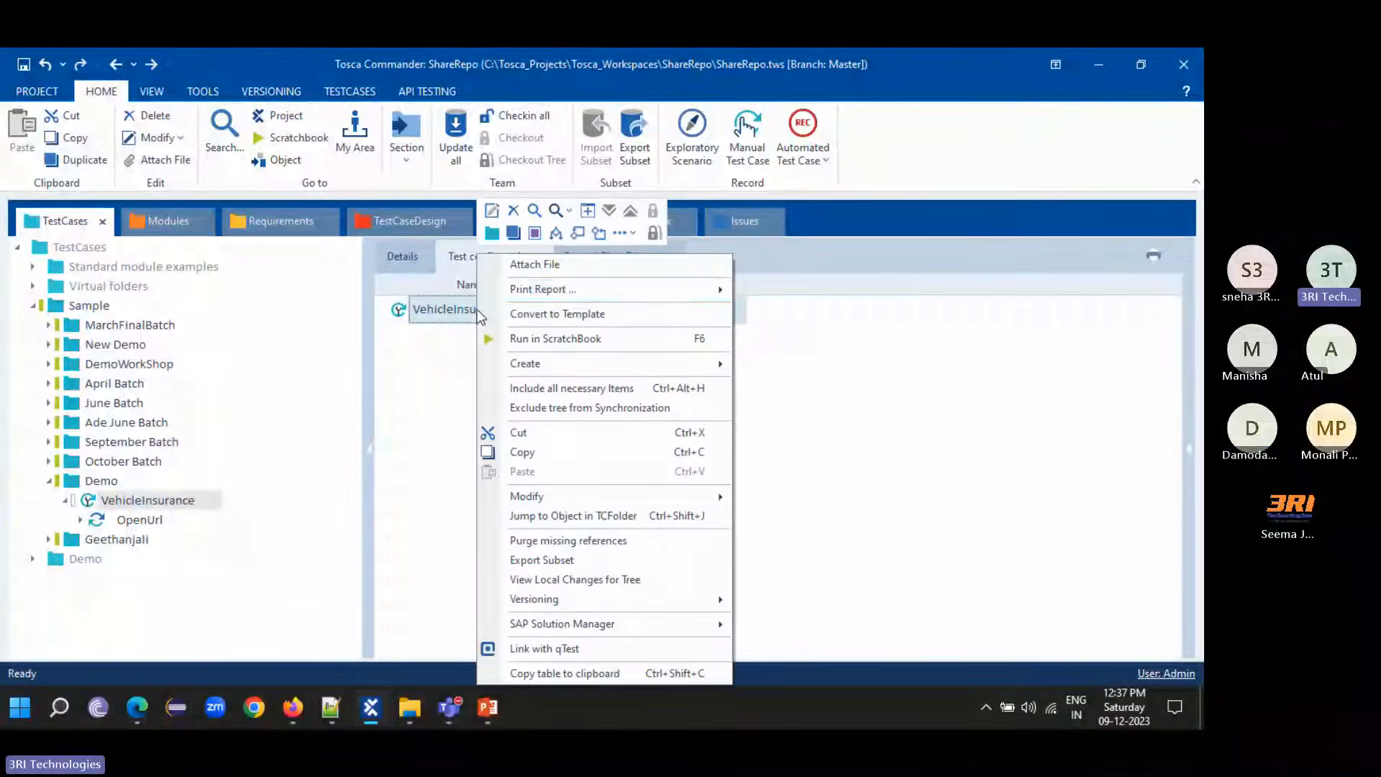
left_click(533, 233)
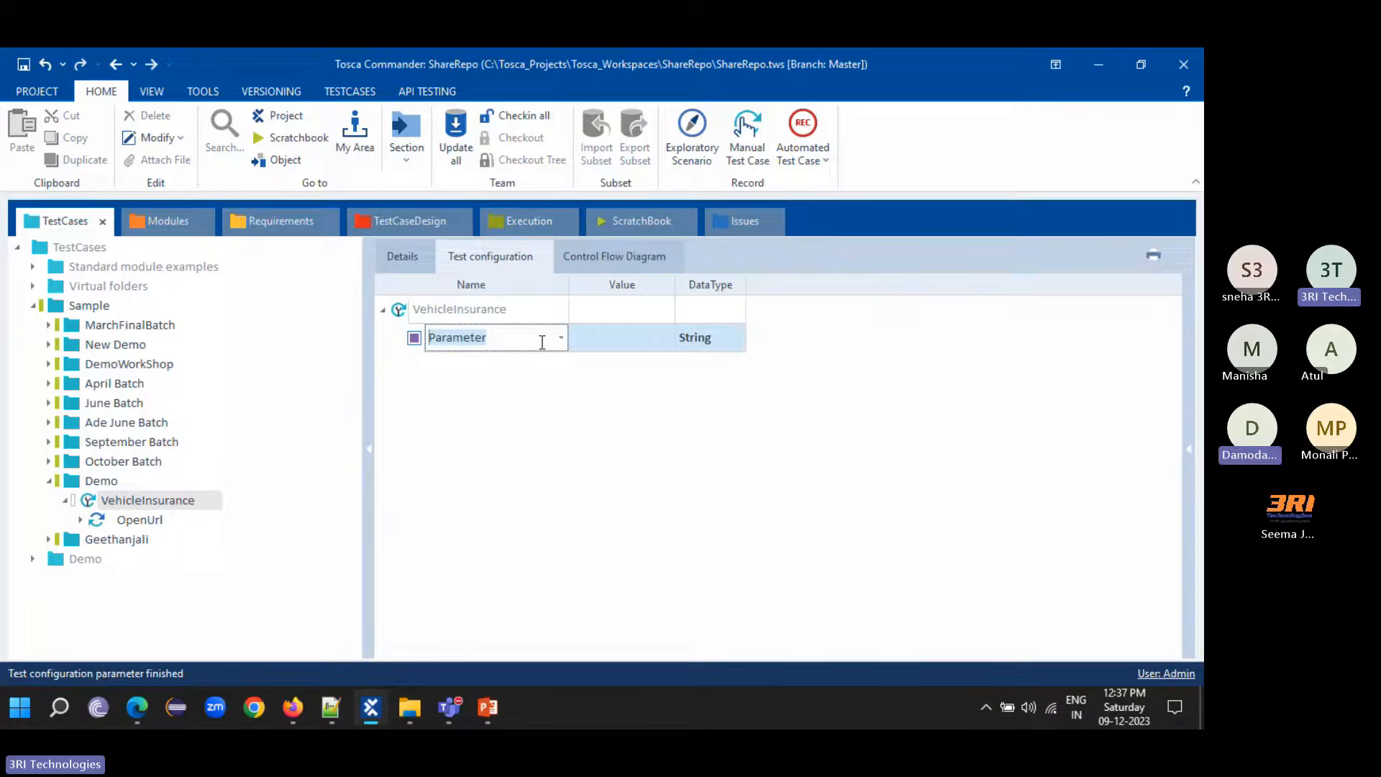
left_click(560, 338)
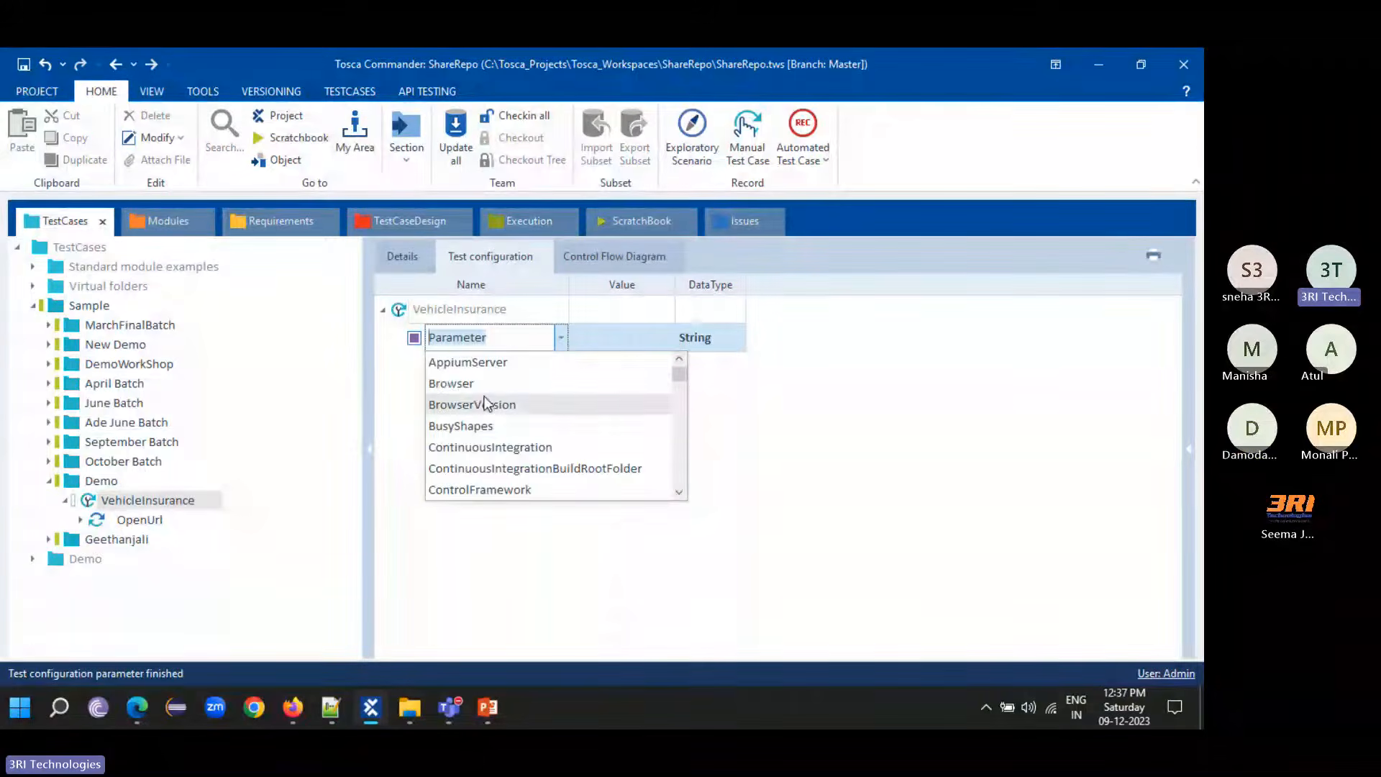
left_click(464, 395)
type("Browser")
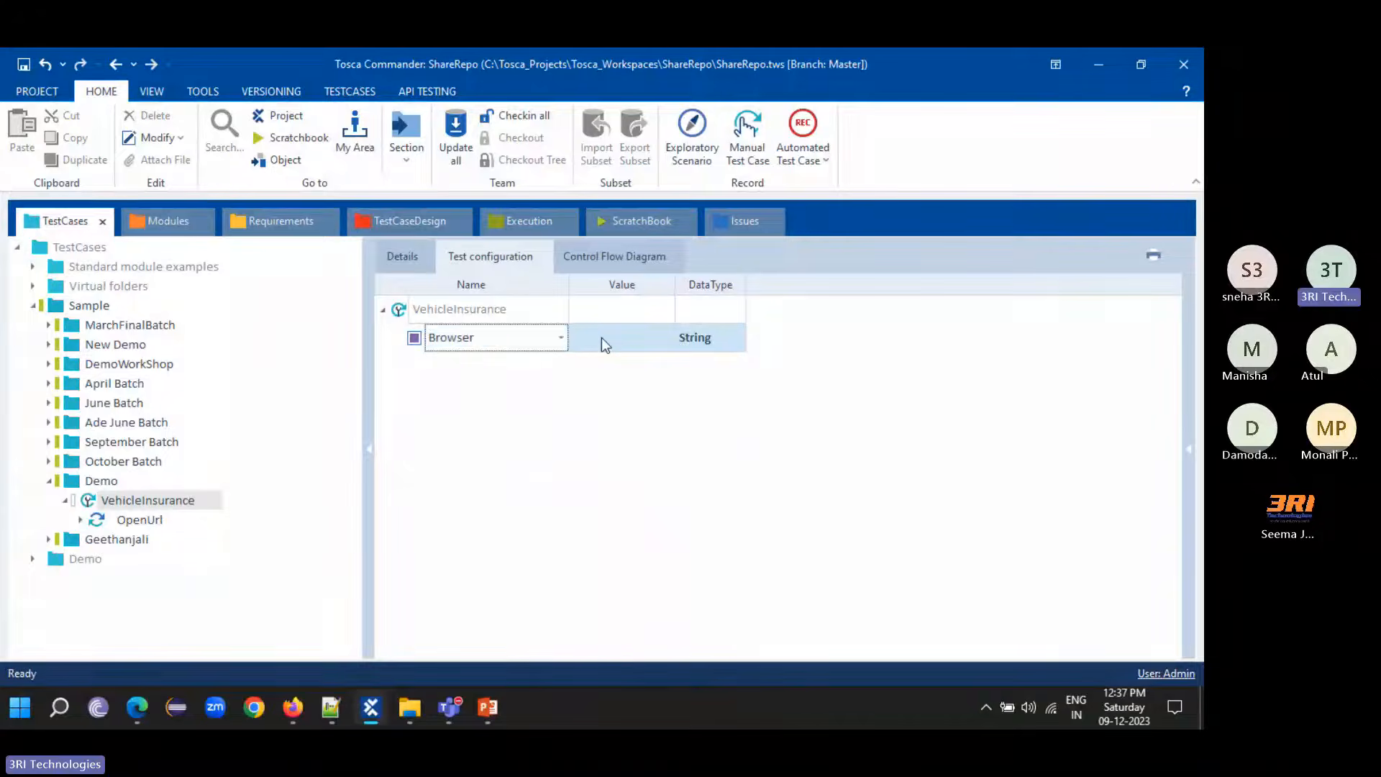
left_click(599, 342)
left_click(667, 338)
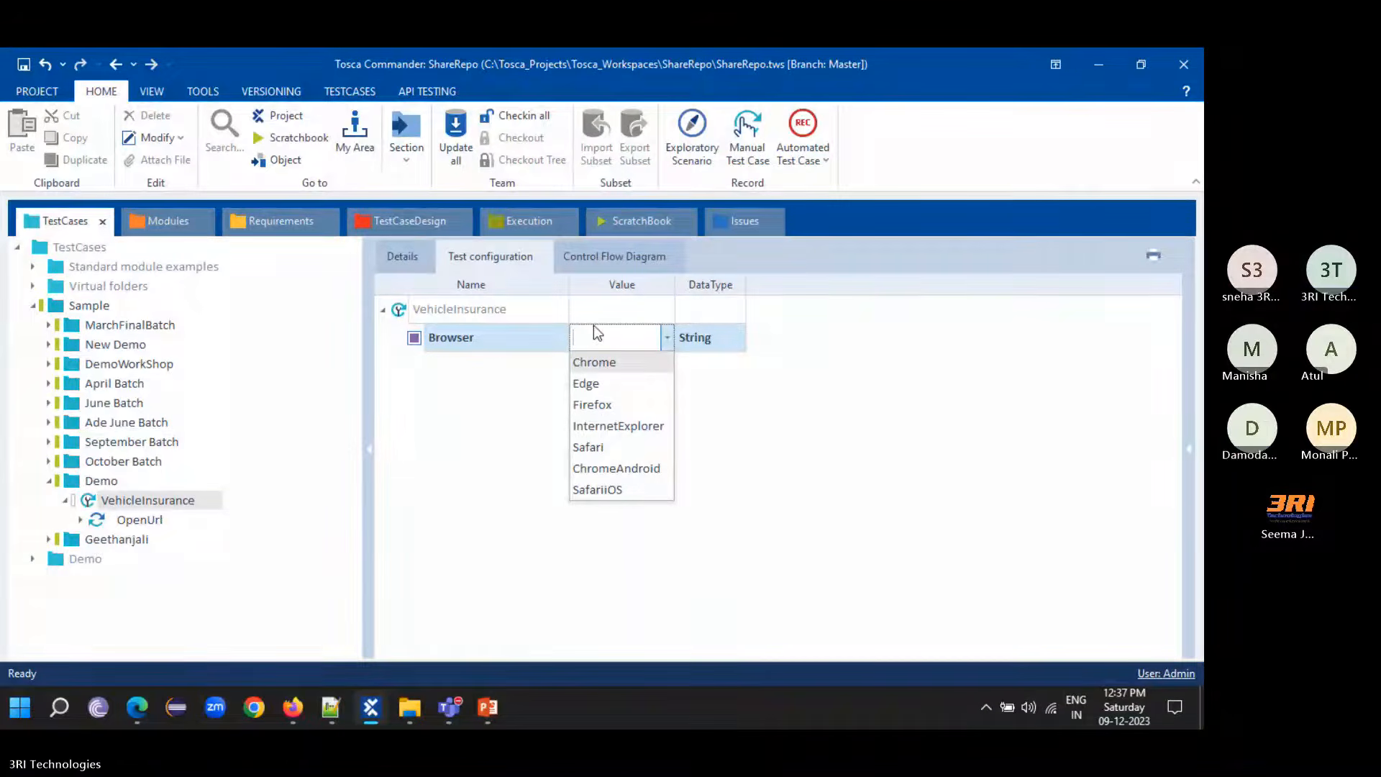
left_click(586, 383)
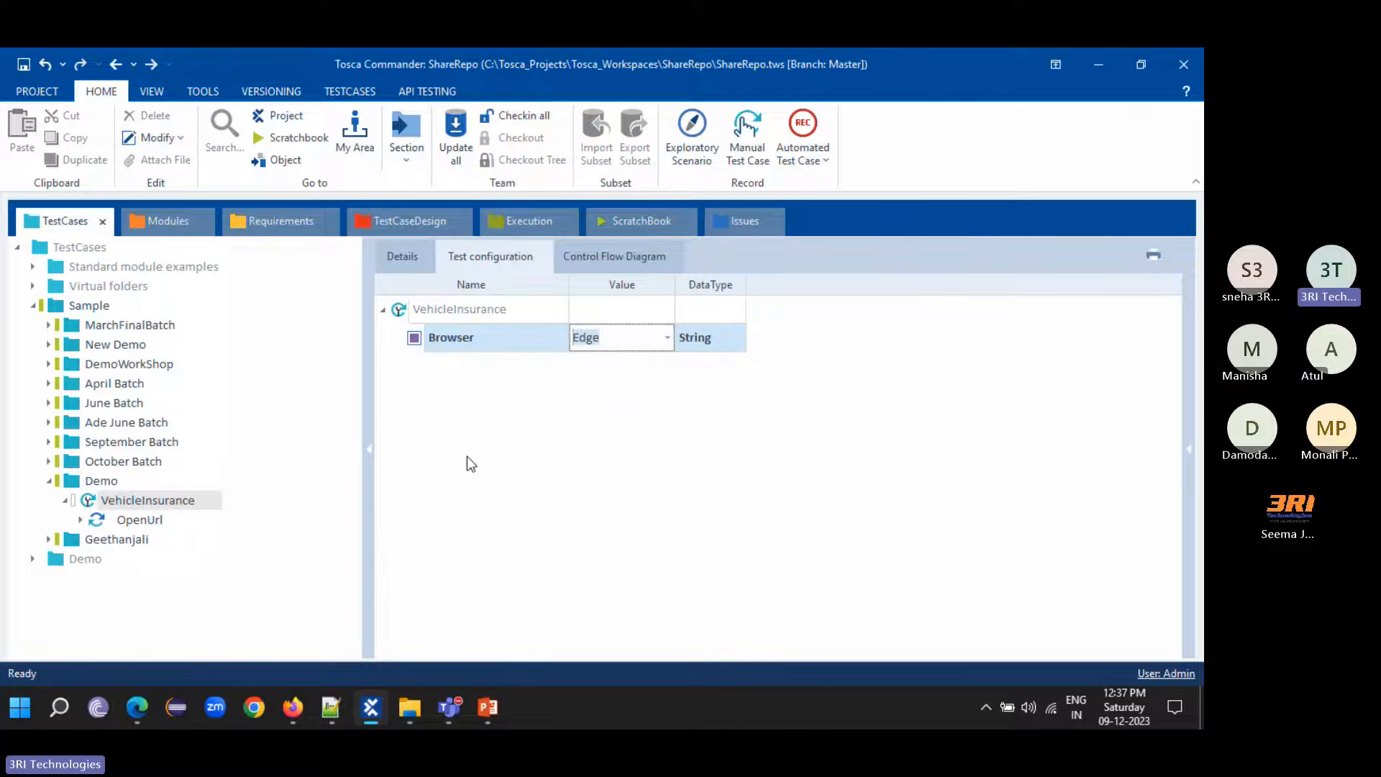
- Run the whole VehicleInsurance test case in ScratchBook
left_click(133, 522)
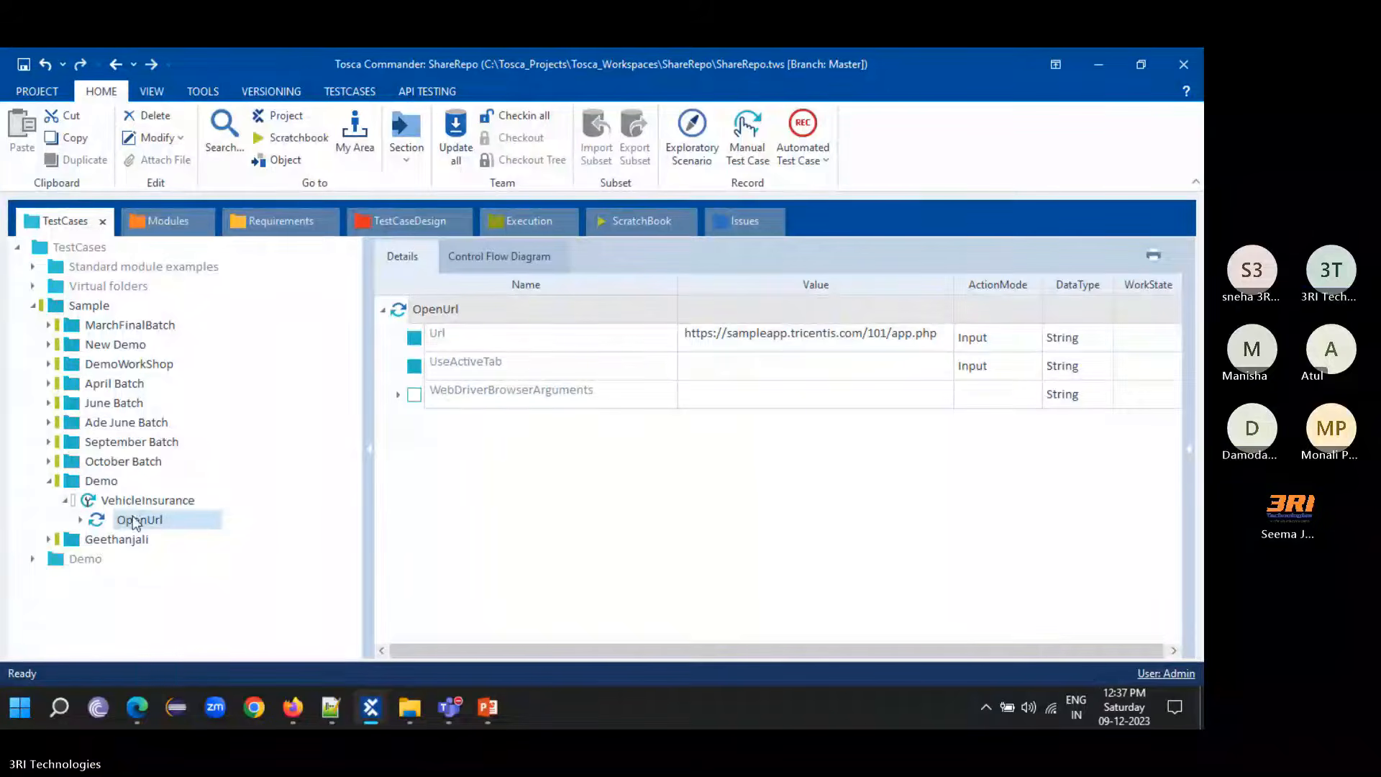
right_click(136, 500)
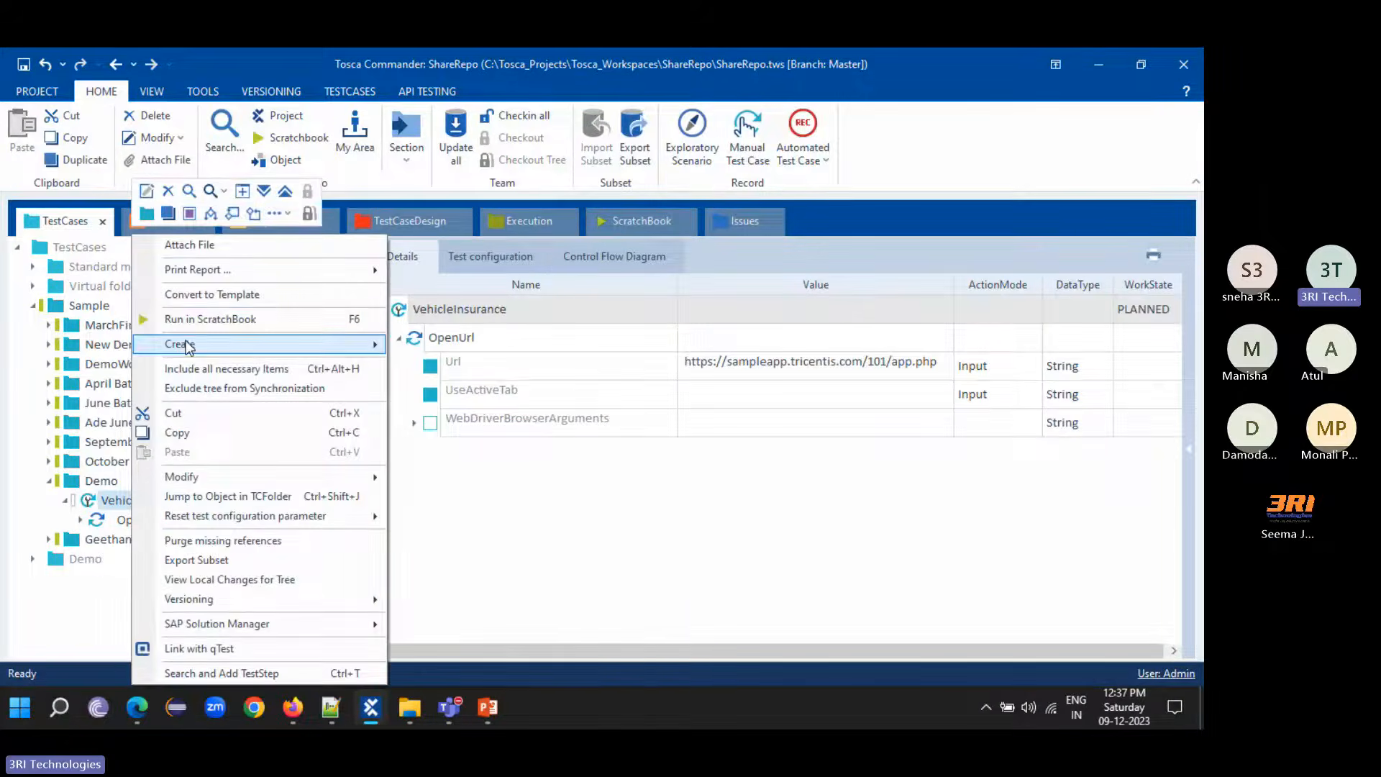
left_click(190, 319)
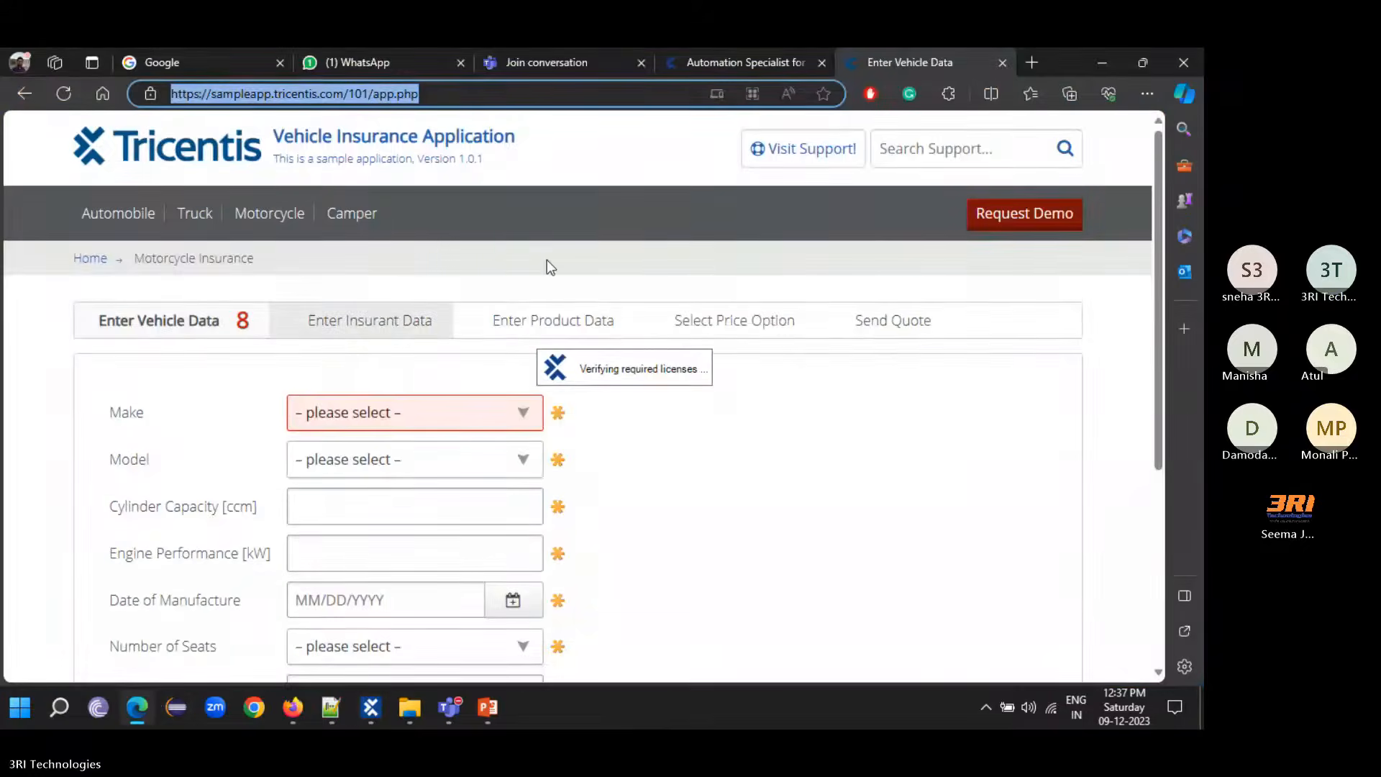
- Close the sample application's tab in Edge and open a new blank tab while the test case runs
left_click(1001, 63)
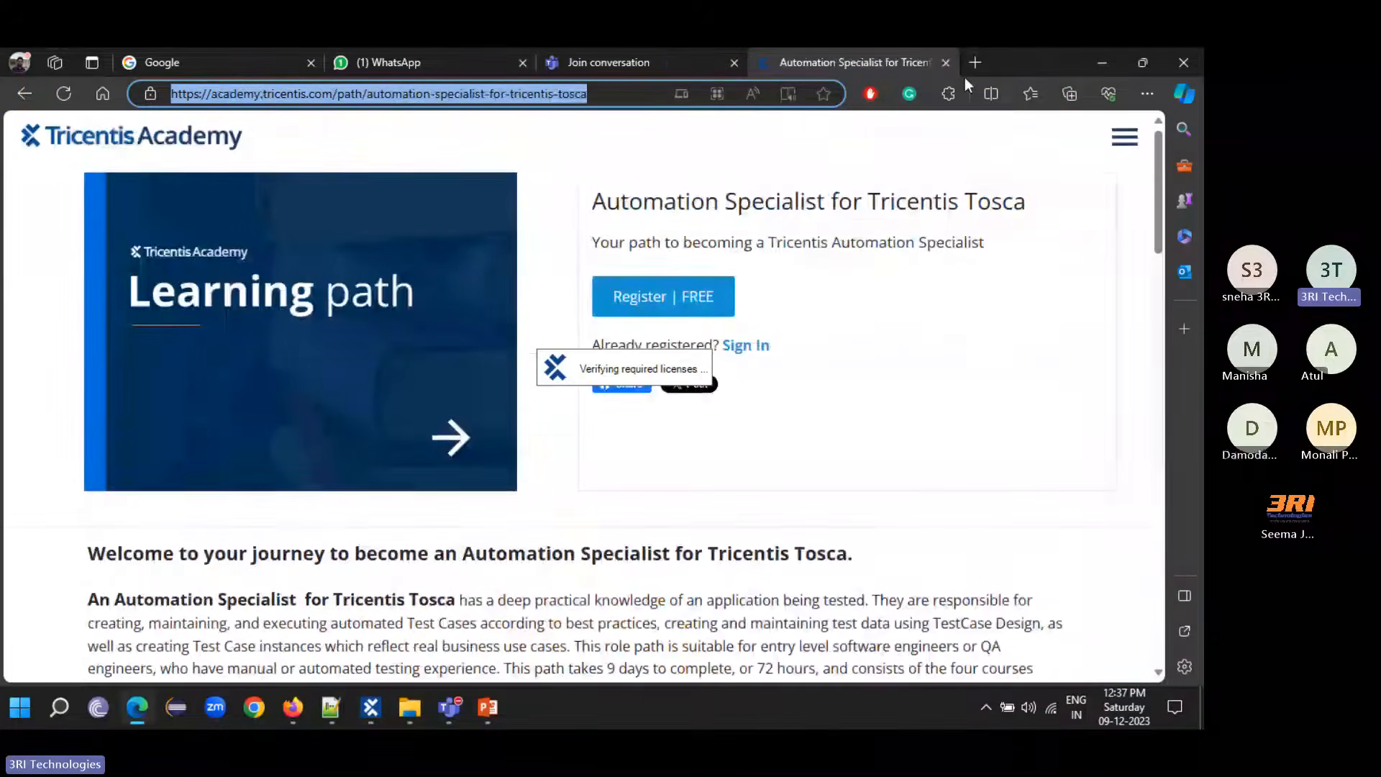
left_click(975, 63)
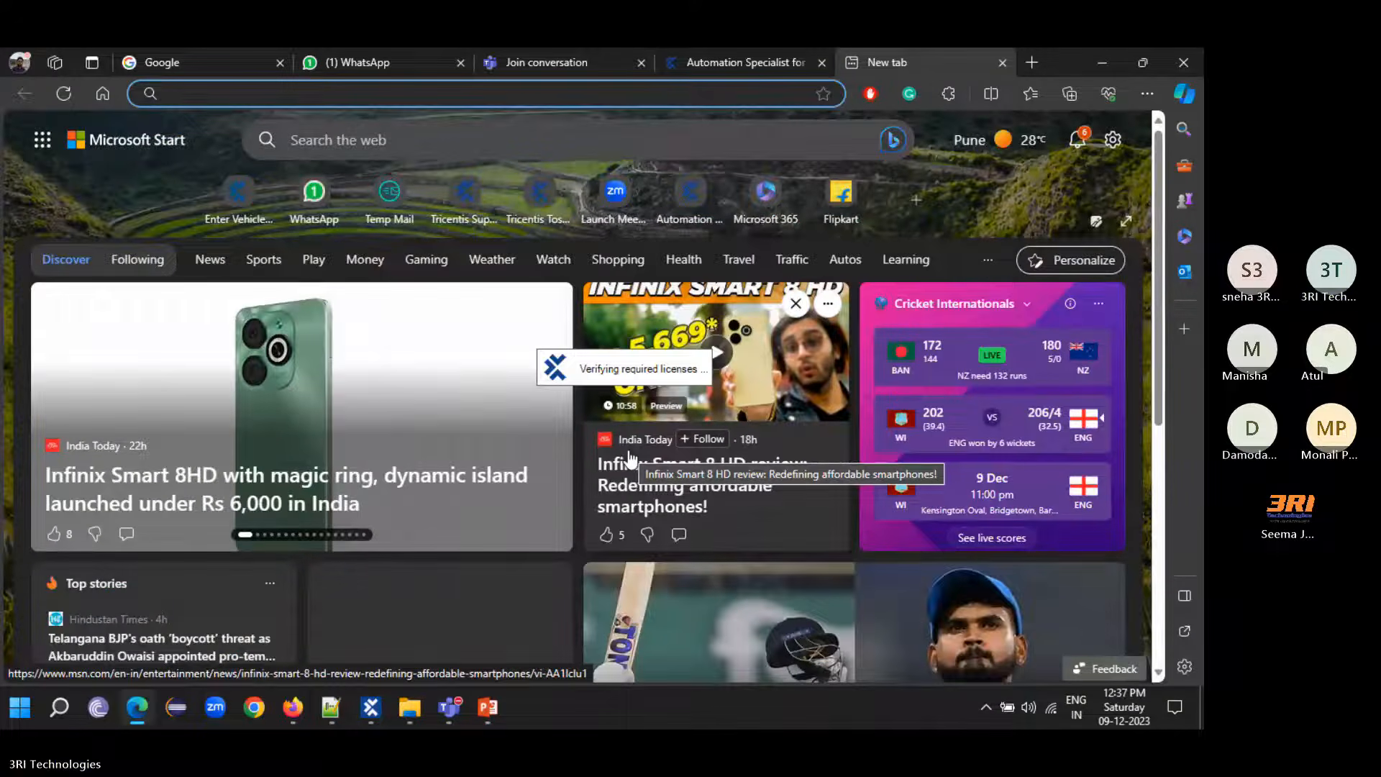
key("alt+Tab")
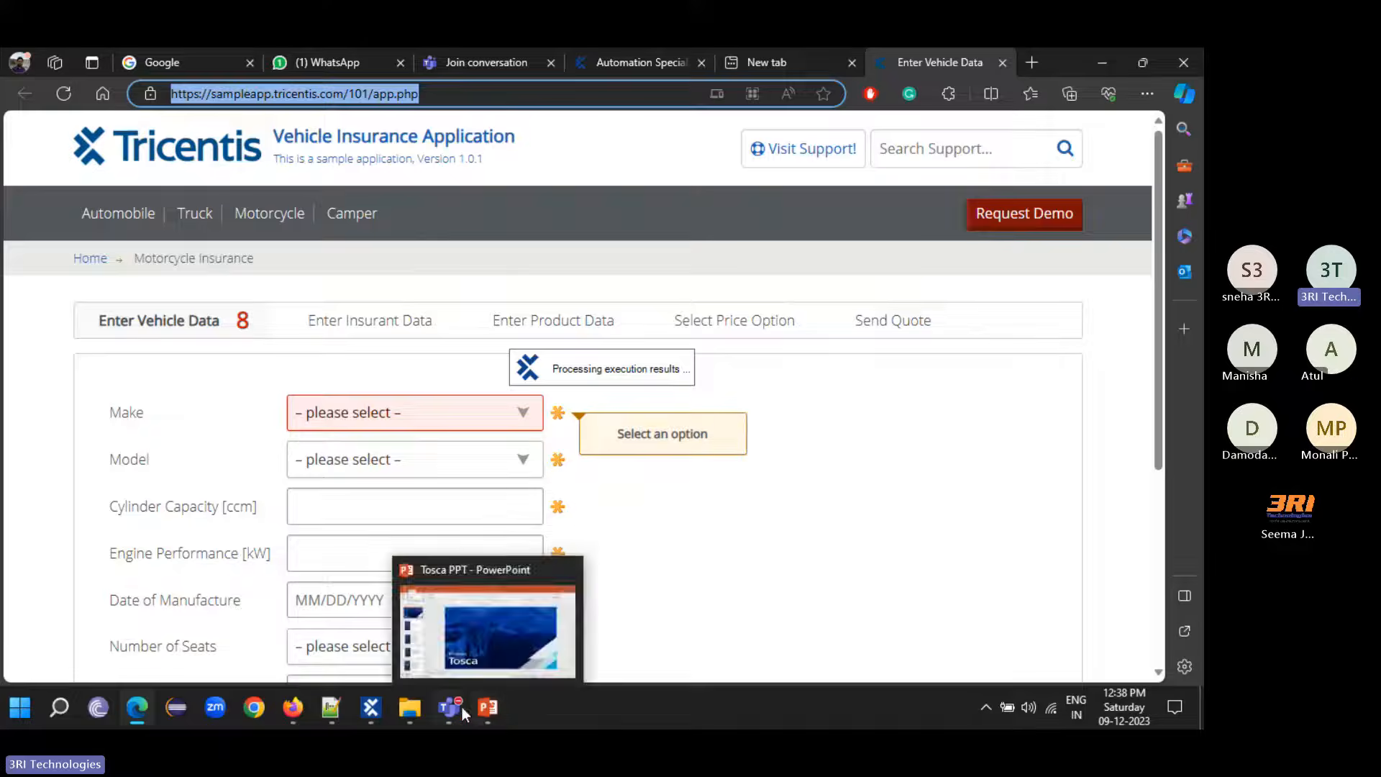
- Switch to Tosca Commander, expand the ScratchBook run to its OpenUrl result and return to the VehicleInsurance test case
left_click(372, 709)
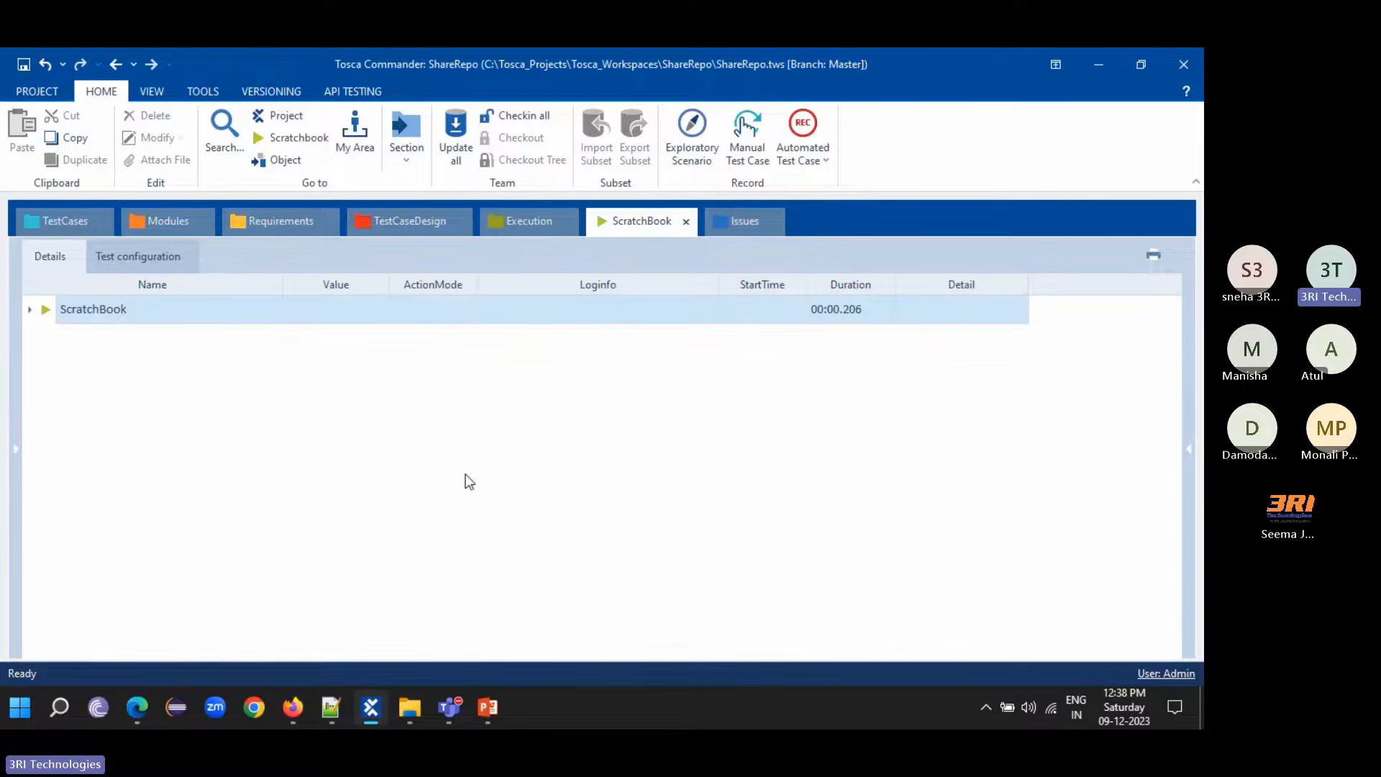
left_click(30, 309)
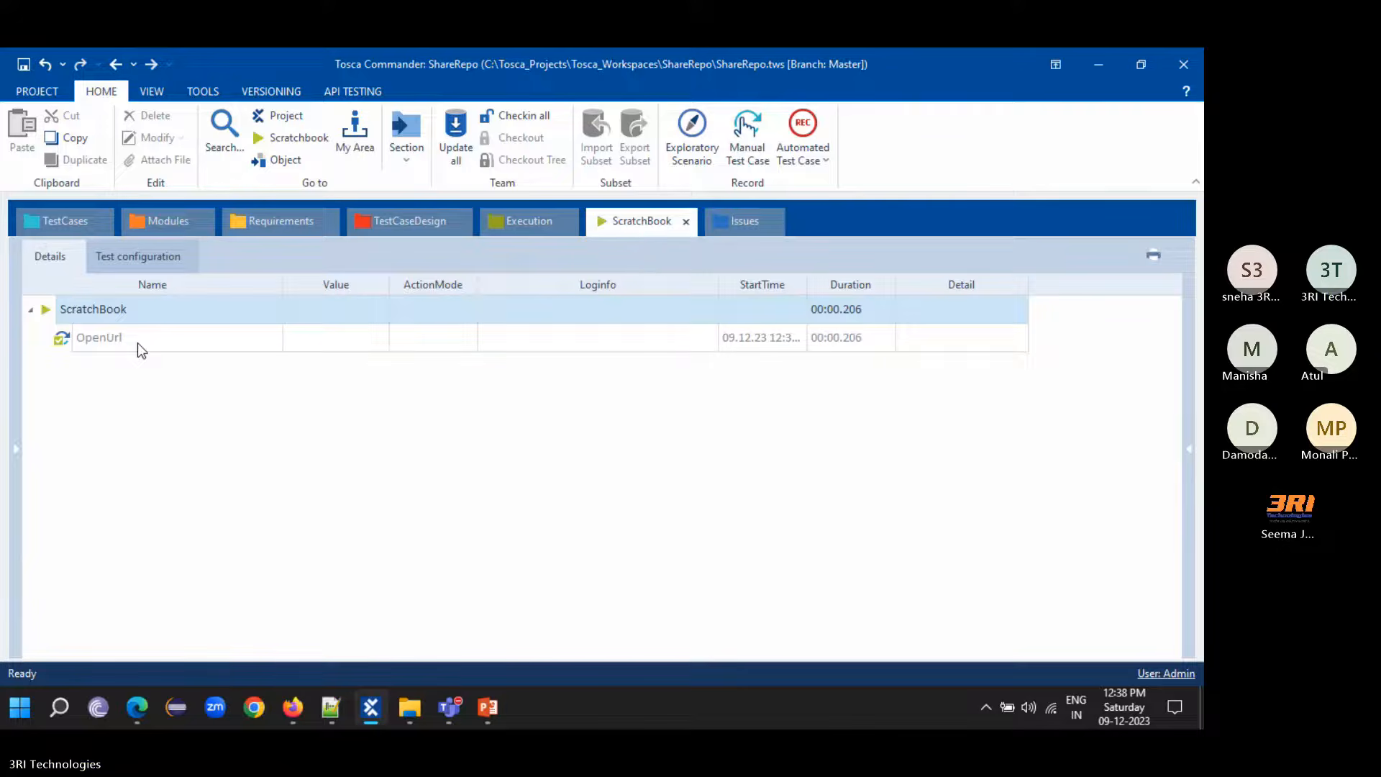
left_click(61, 225)
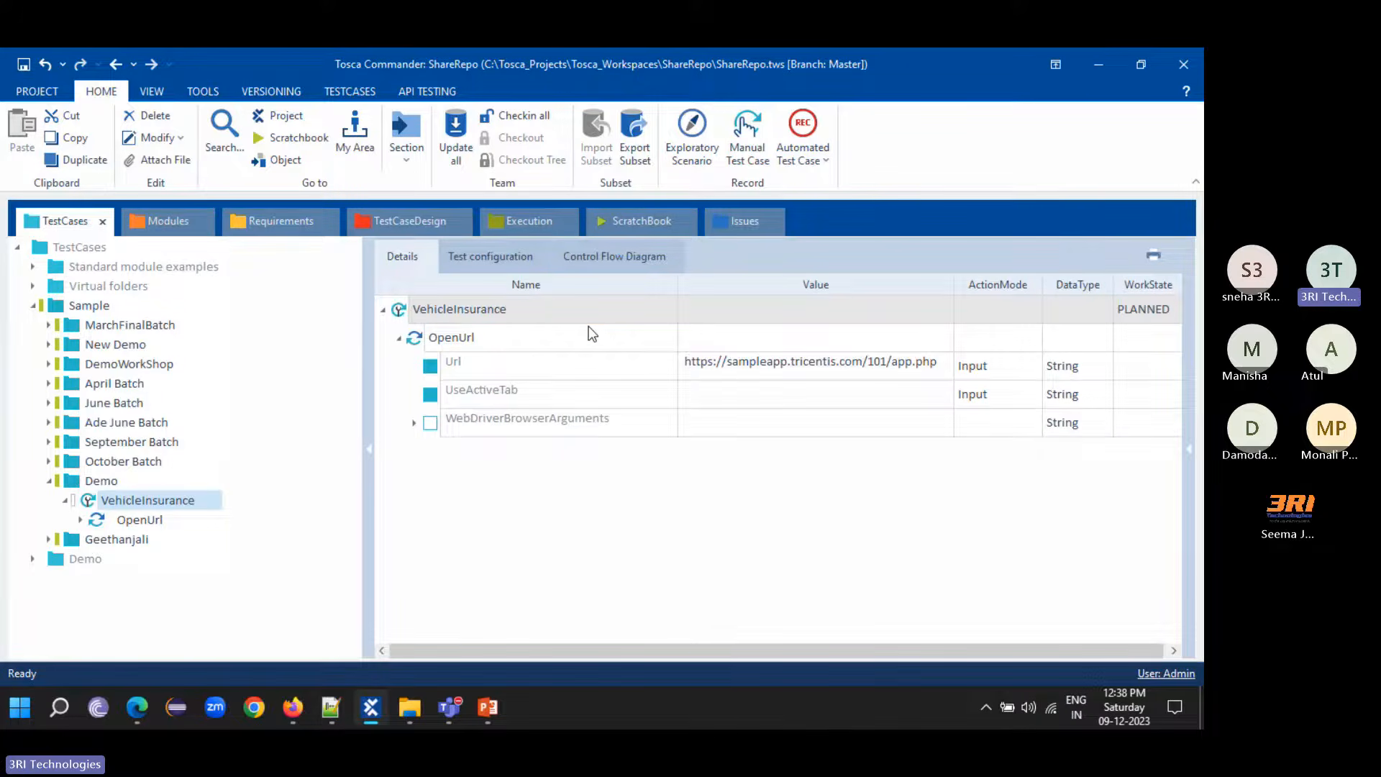
- Switch to Edge, open the sample application's Motorcycle insurance form and look through its vehicle data fields
left_click(145, 709)
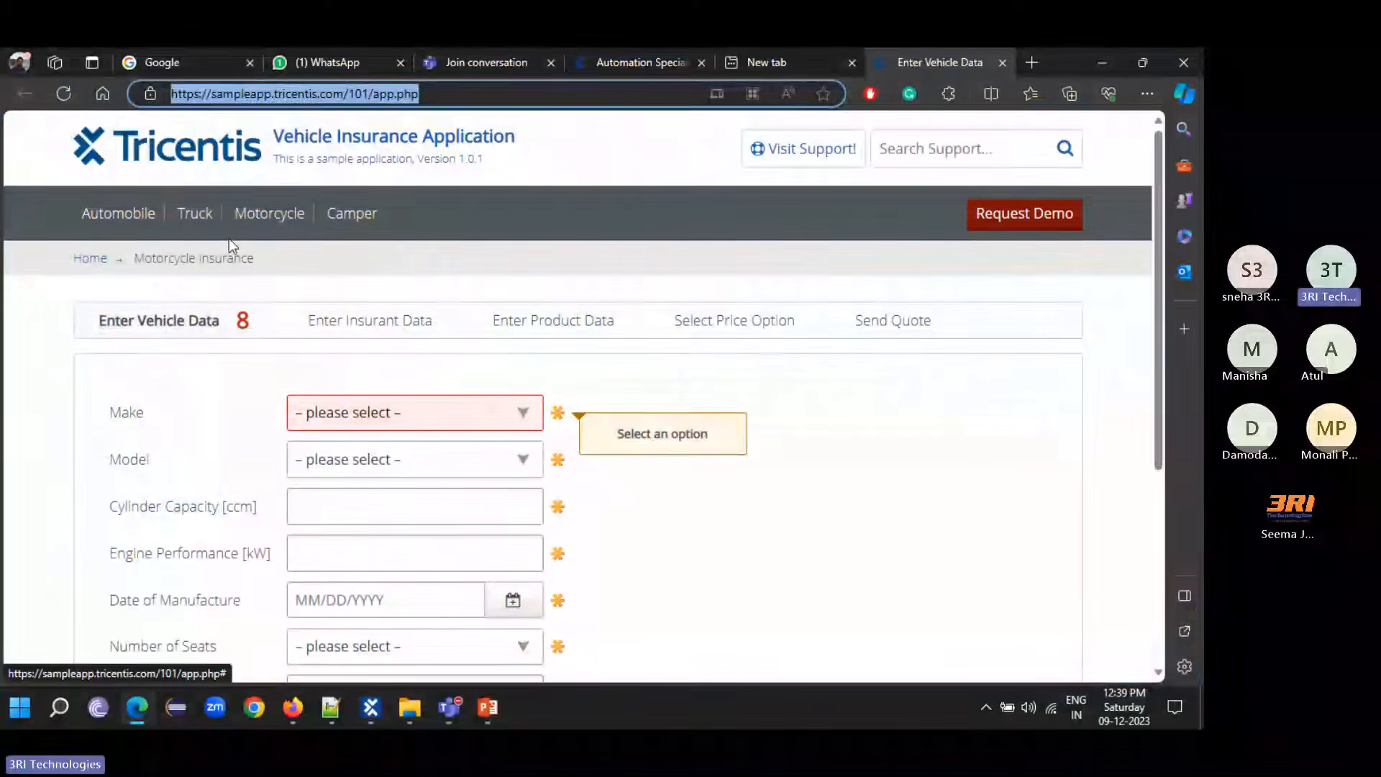
left_click(266, 215)
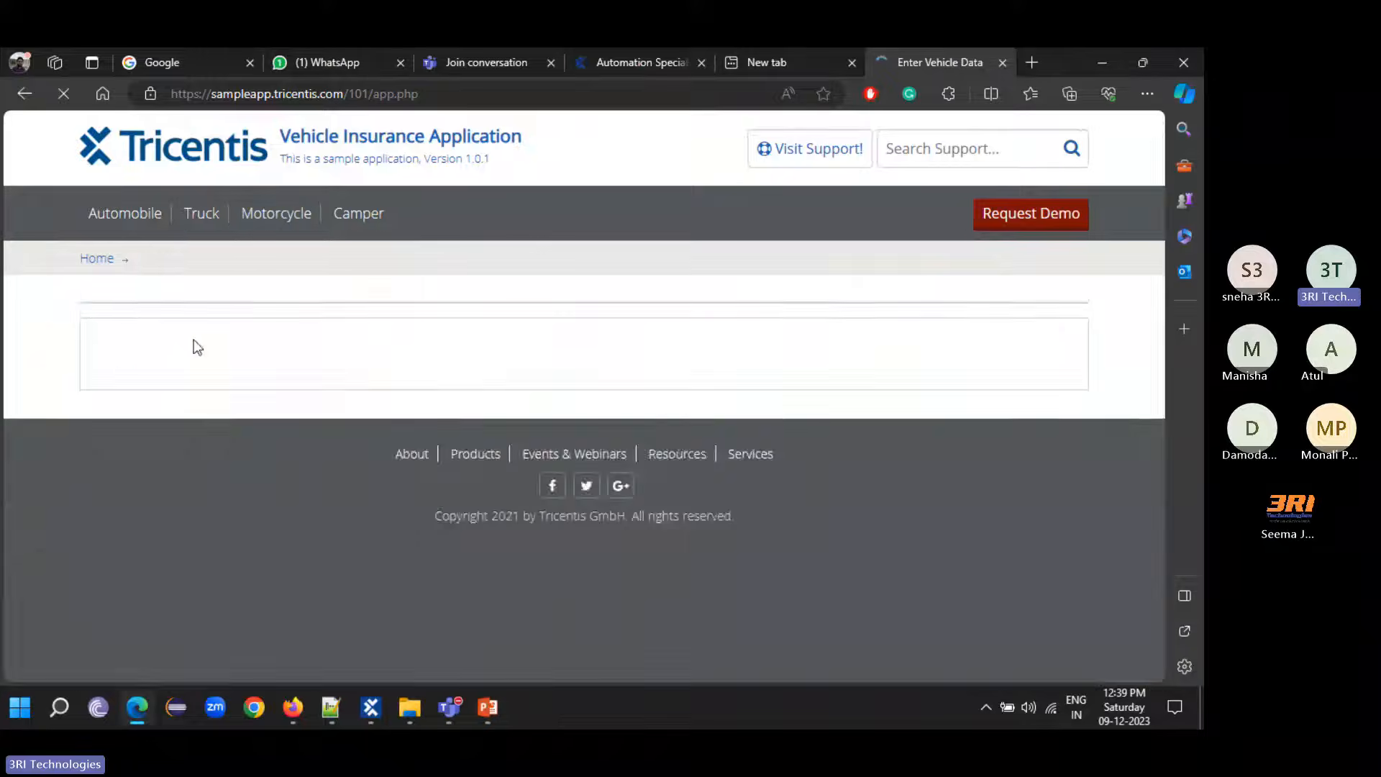
scroll(378, 572, "down", 5)
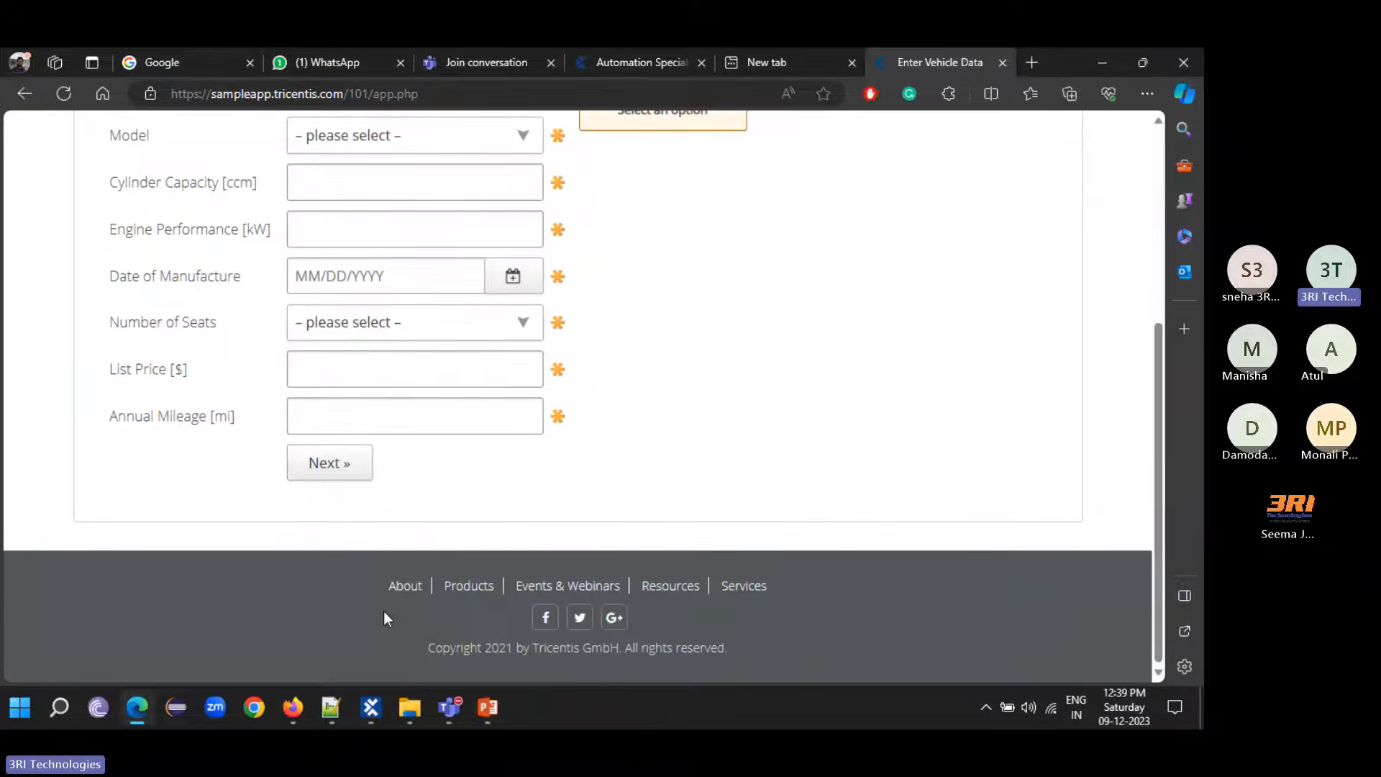
scroll(451, 528, "up", 5)
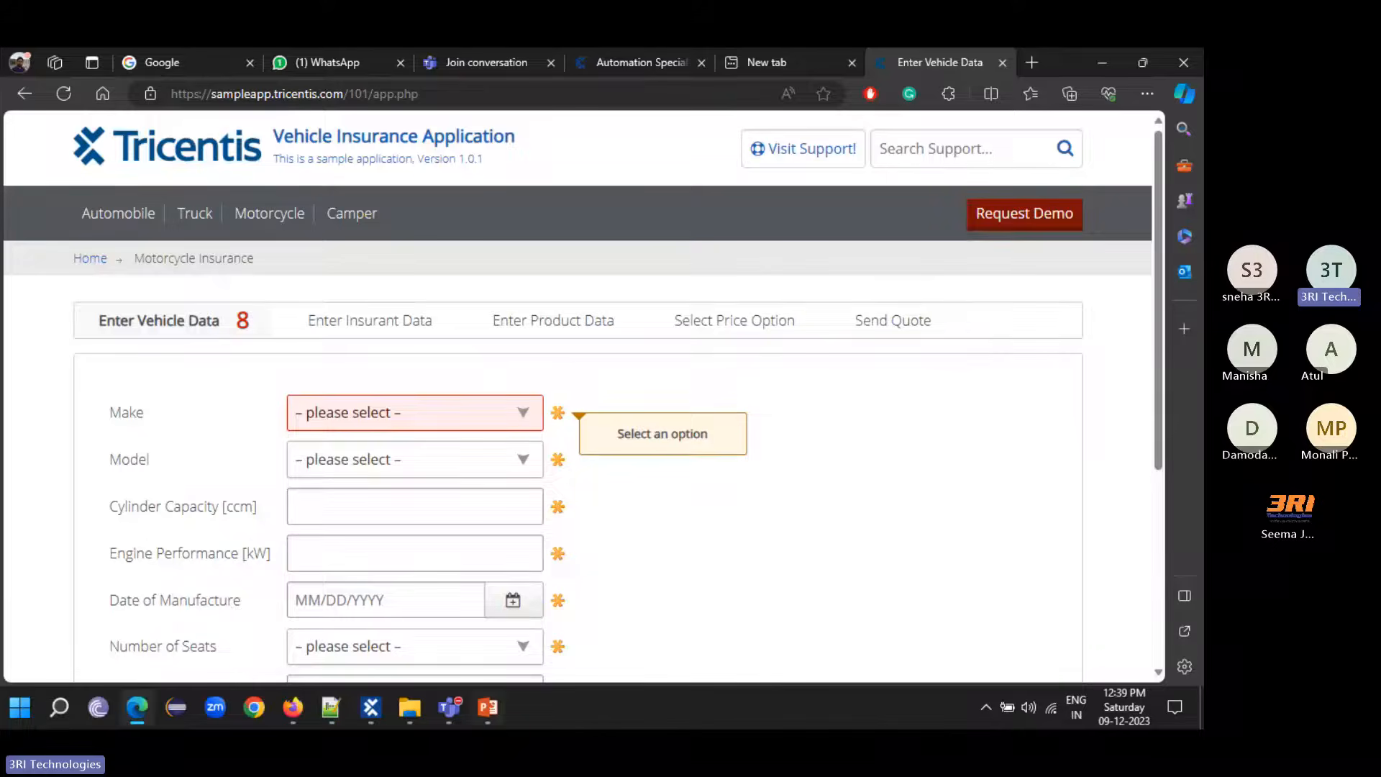
- Switch to Tosca Commander, show the Modules section and collapse the TBox XEngines and Standard modules folders
left_click(373, 725)
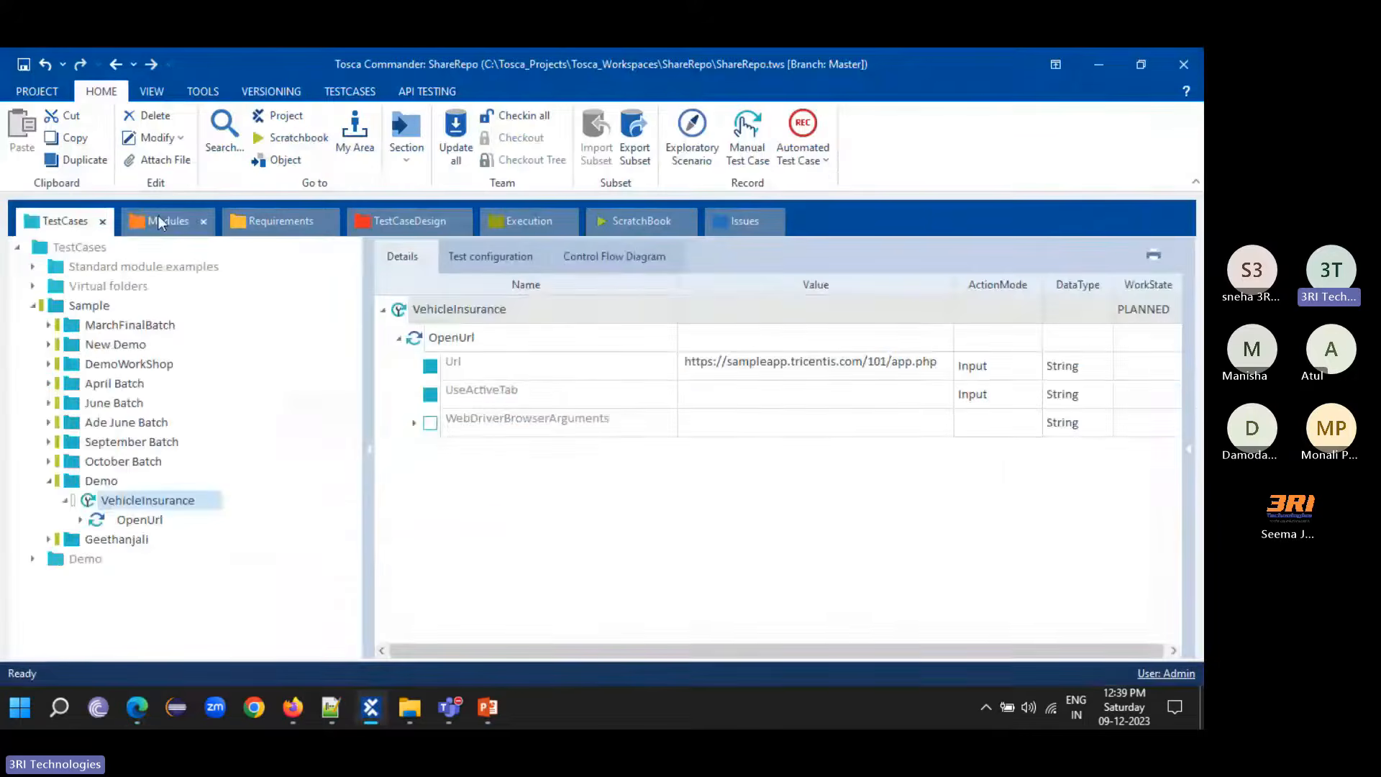
left_click(157, 215)
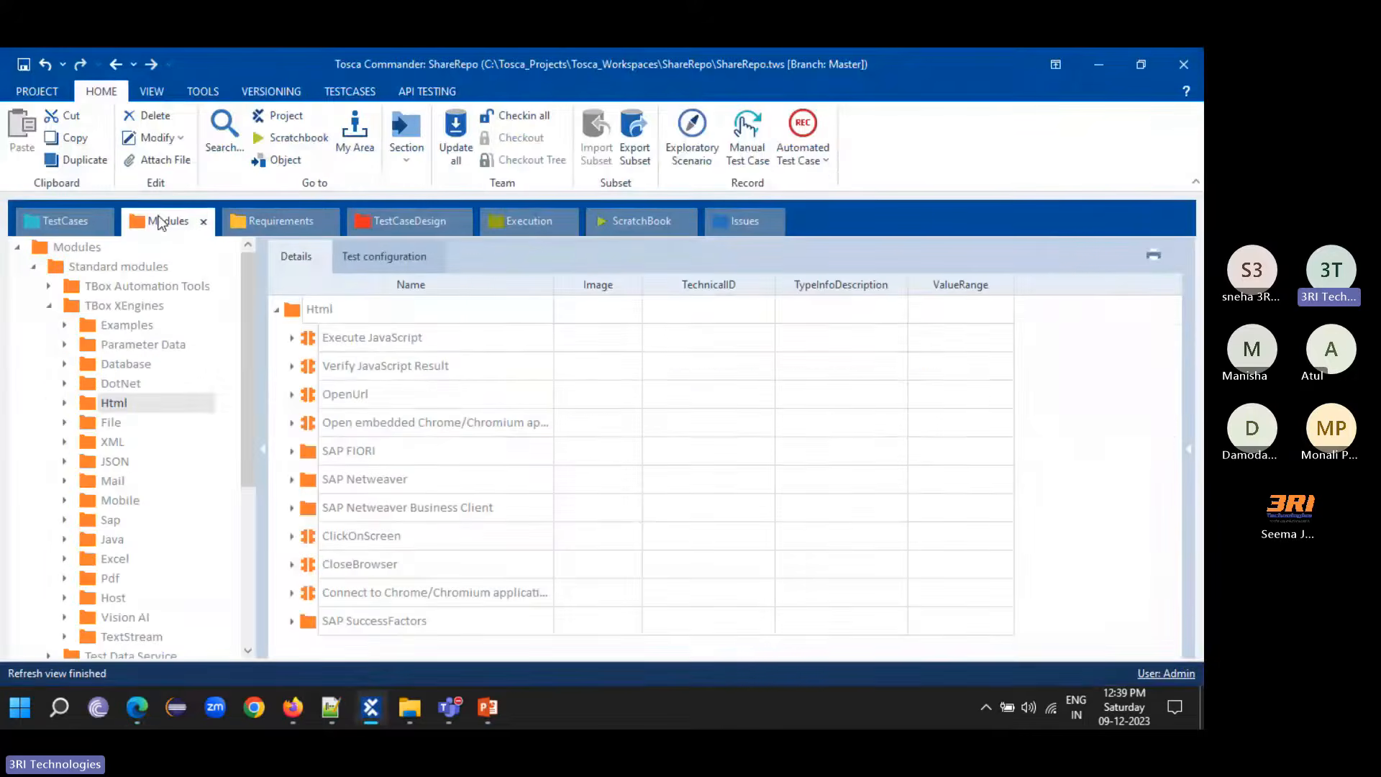
left_click(49, 305)
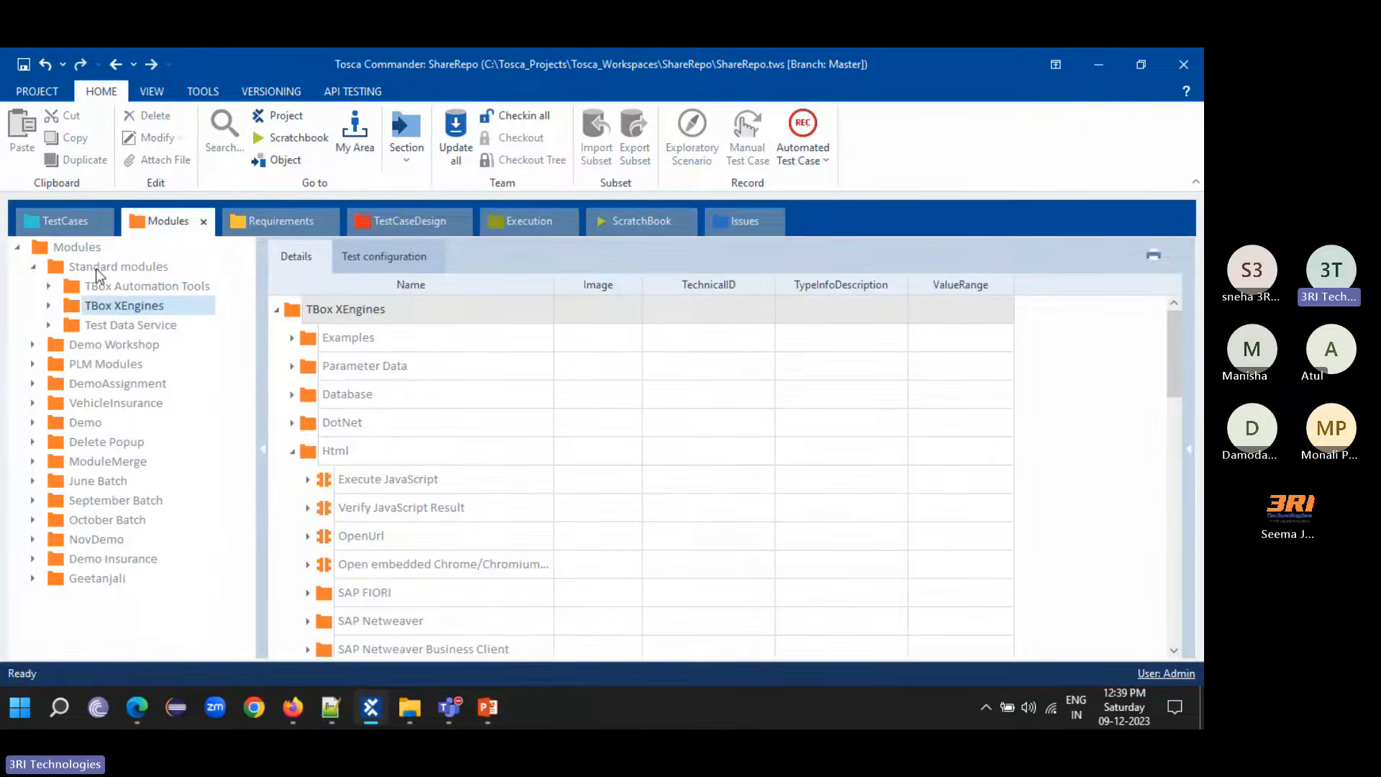
left_click(36, 268)
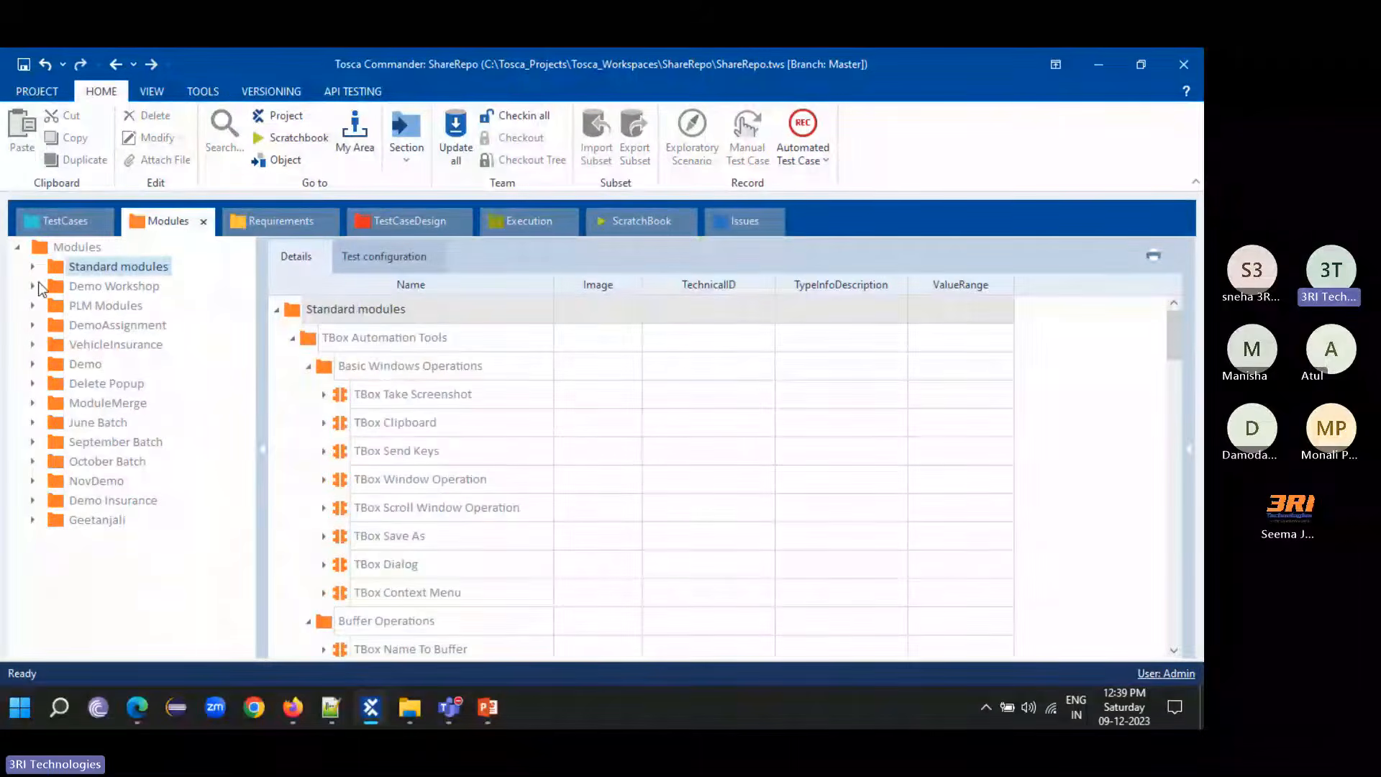
- Check out the Demo Insurance module folder and try to delete its Enter Vehicle Data module
left_click(105, 503)
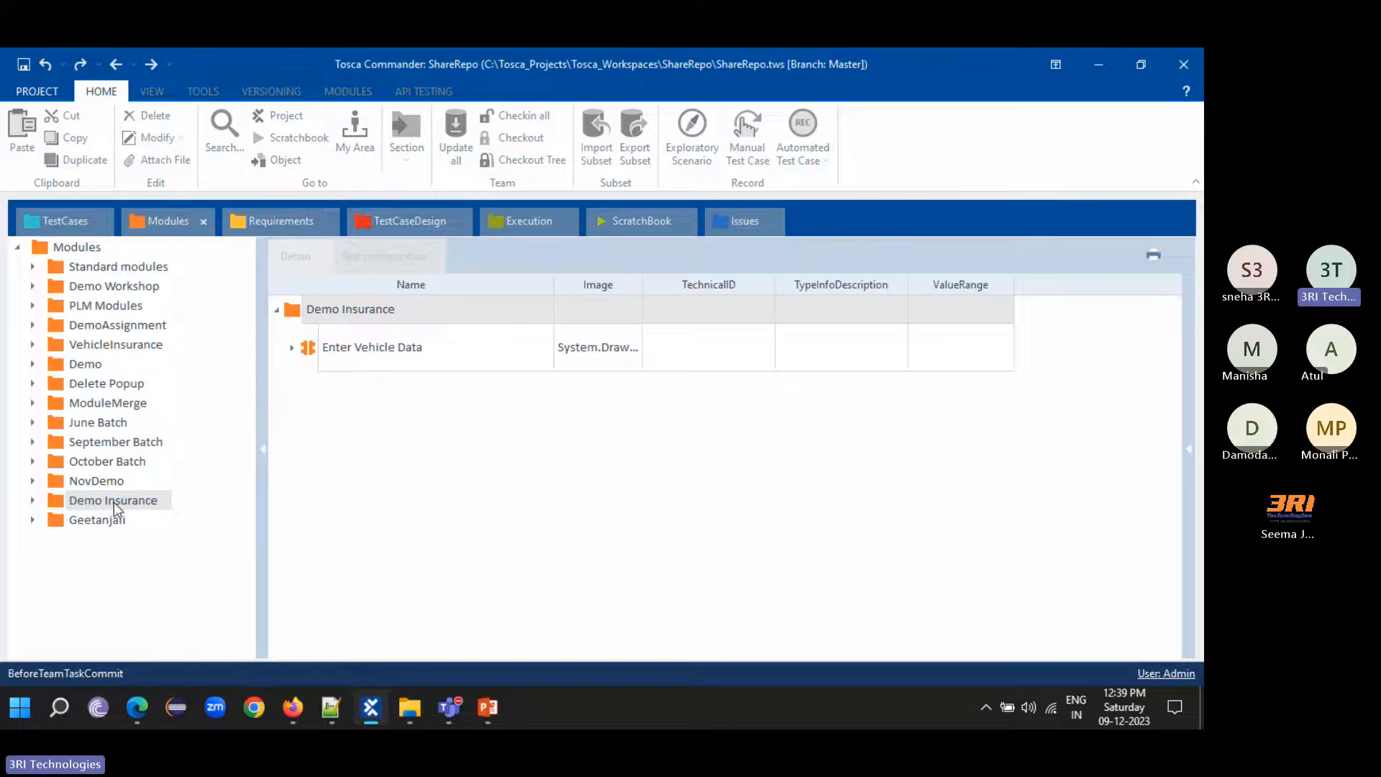
left_click(398, 348)
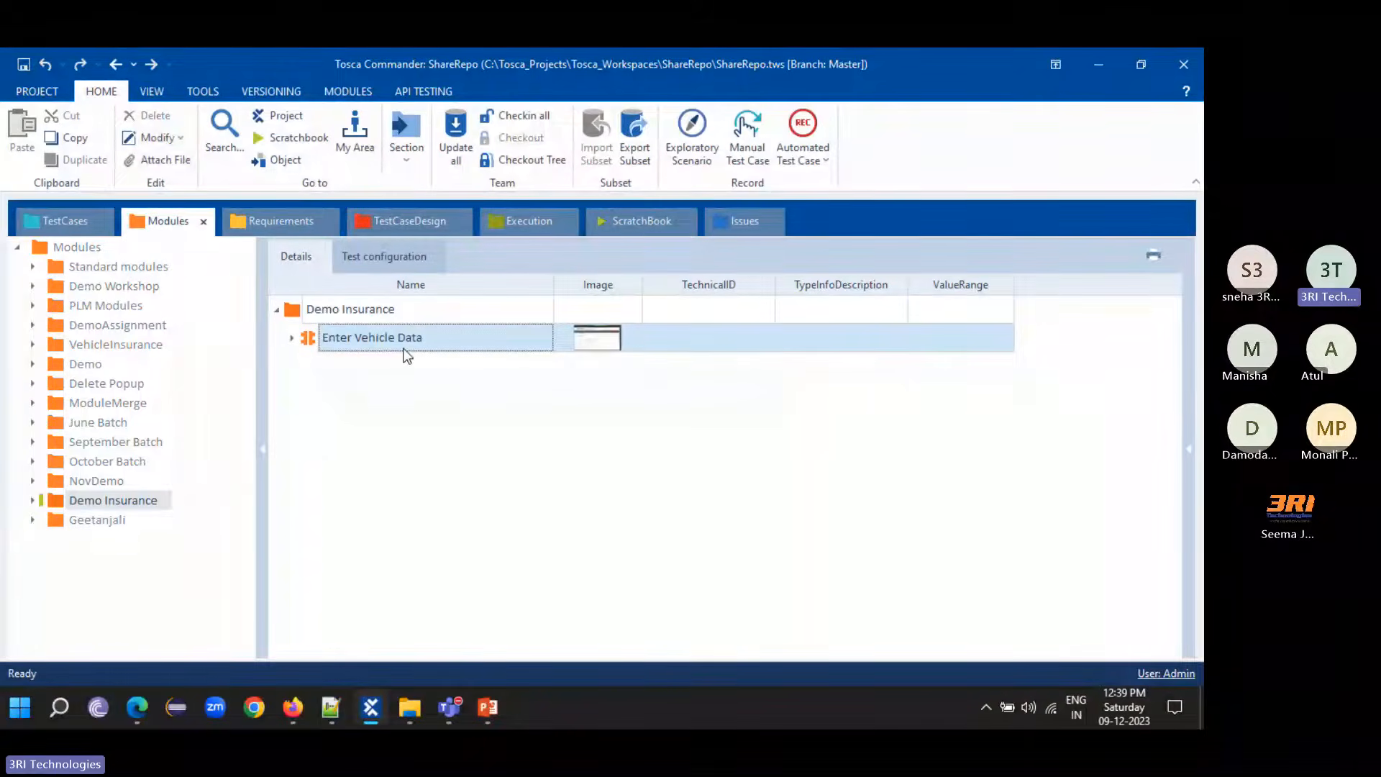
key("Delete")
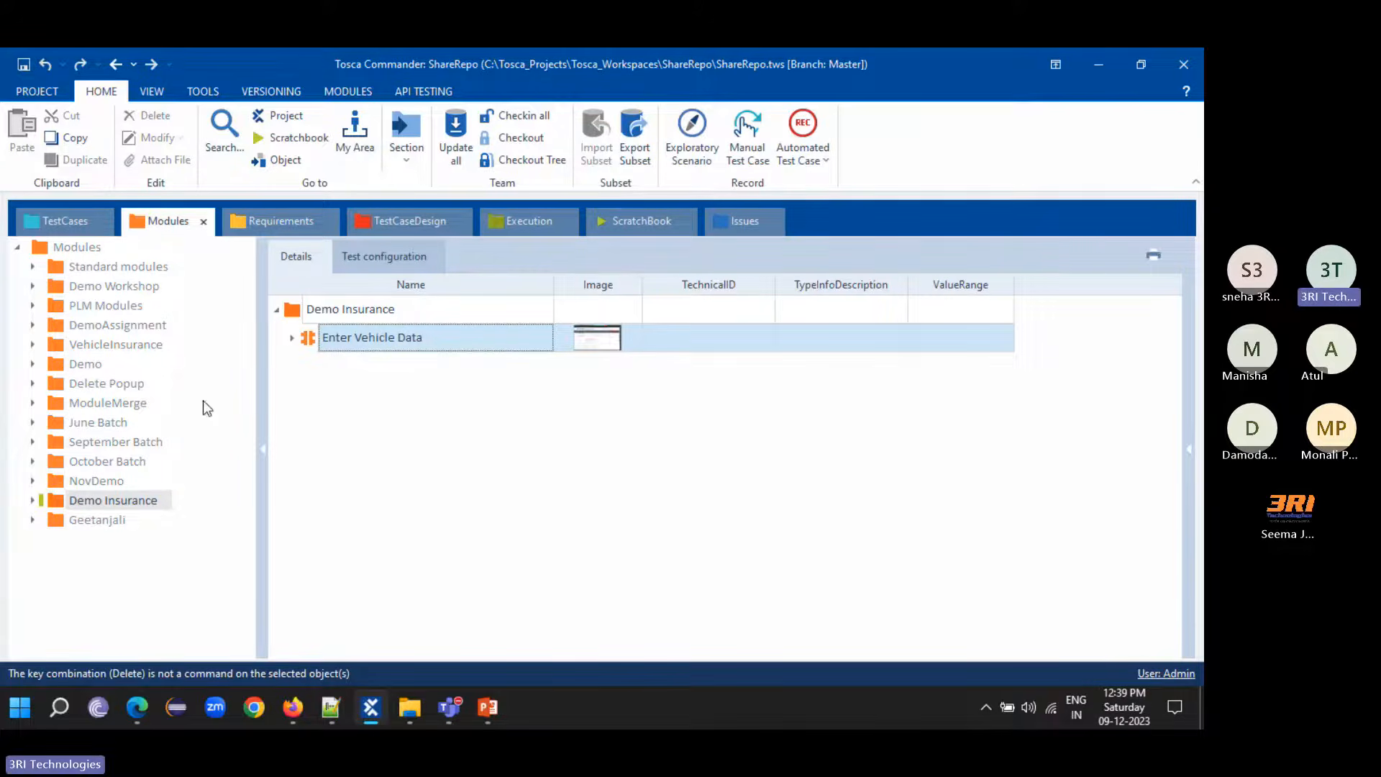
- Check out the root Modules folder for editing
left_click(78, 248)
right_click(79, 248)
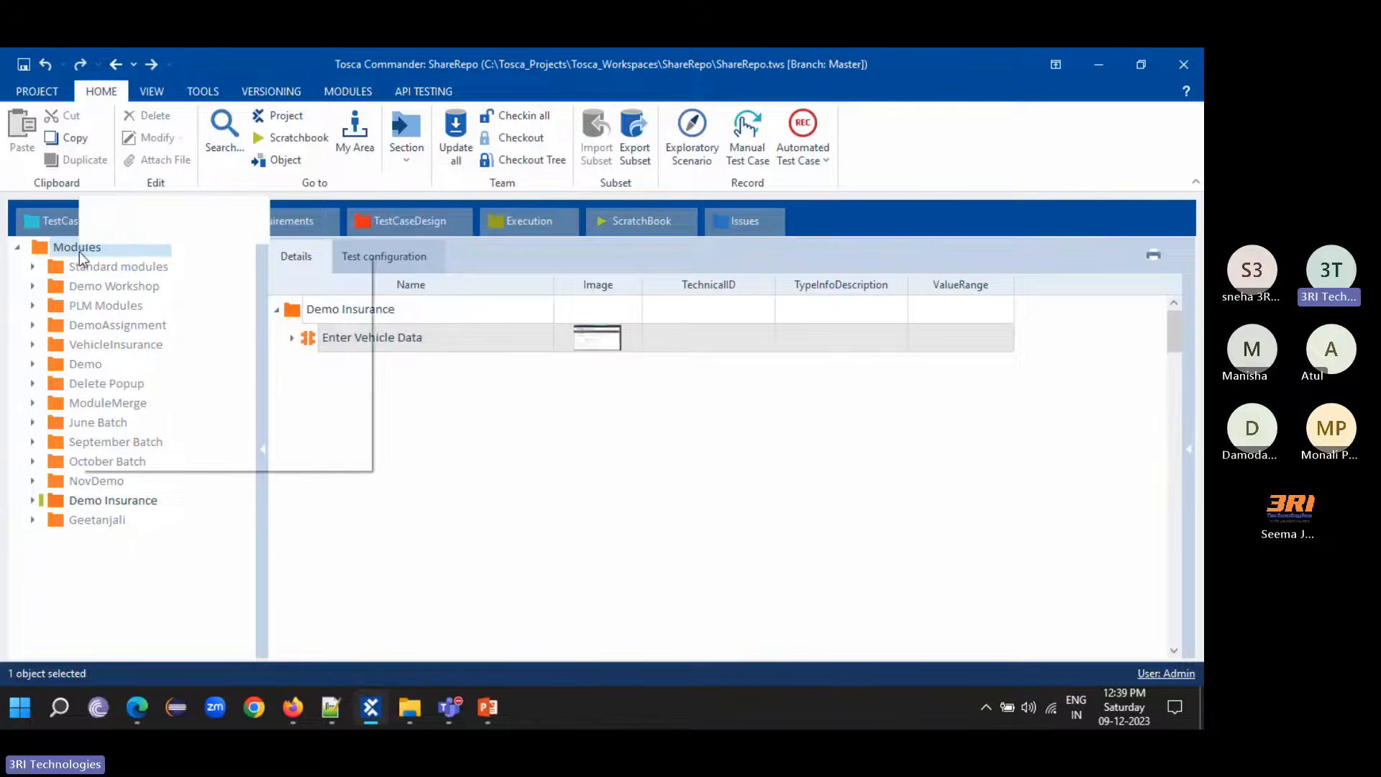
left_click(255, 228)
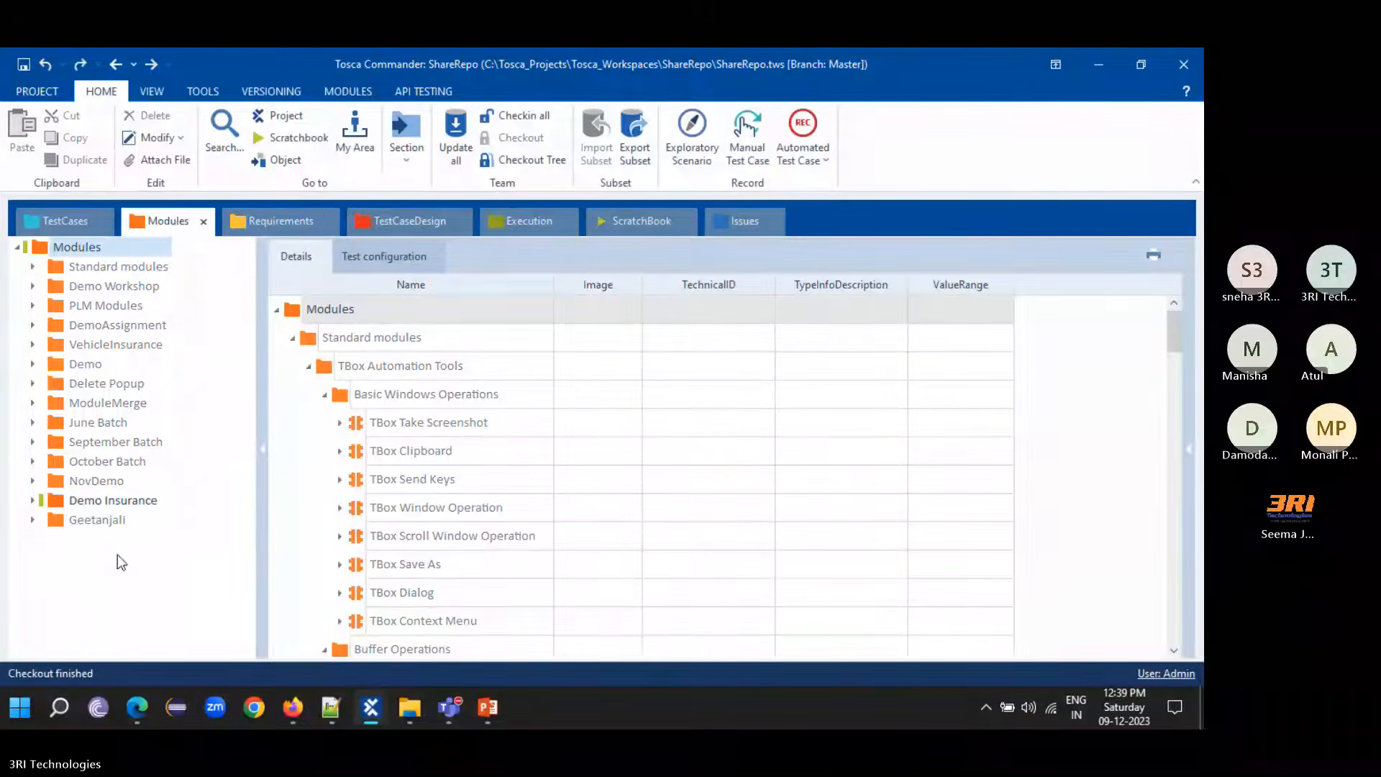
- Create a new folder under the root Modules folder and name it 3RI Demo
right_click(114, 244)
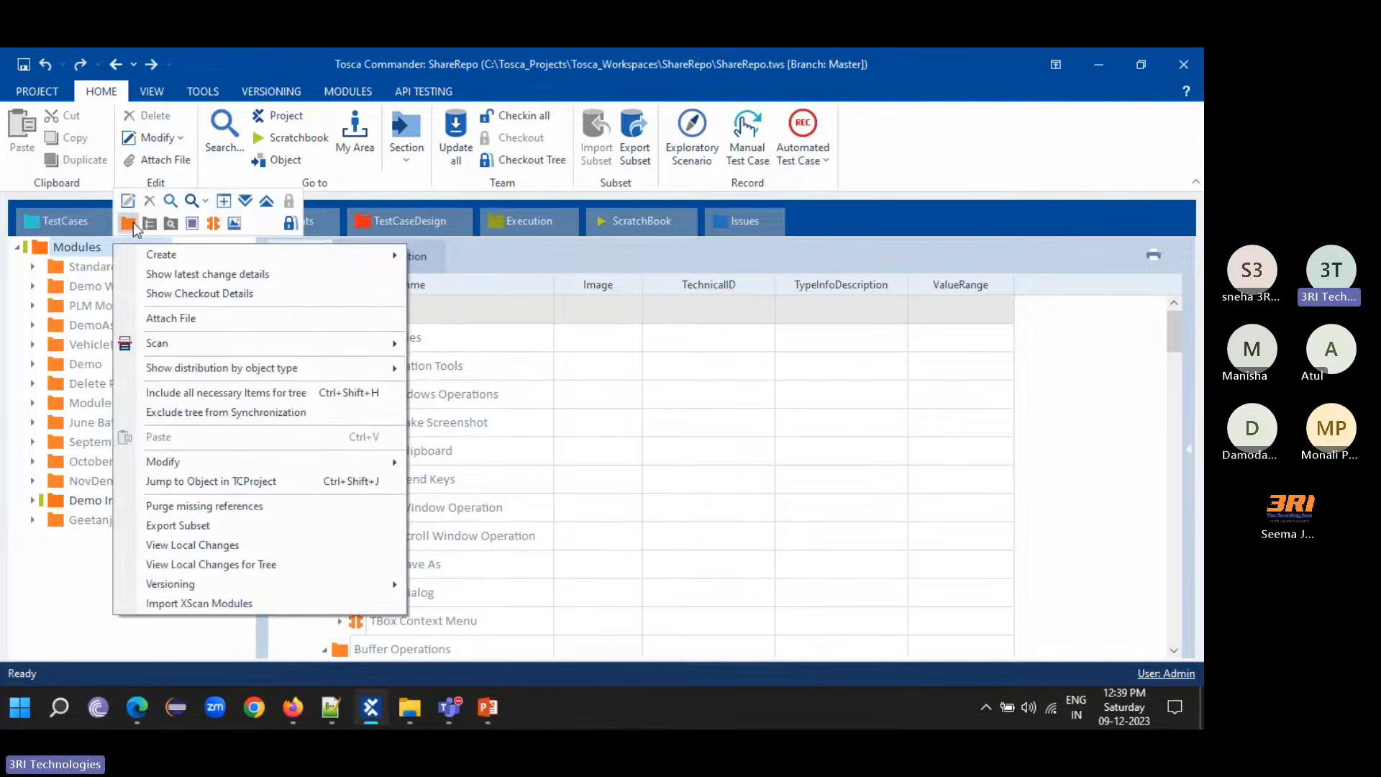
left_click(129, 224)
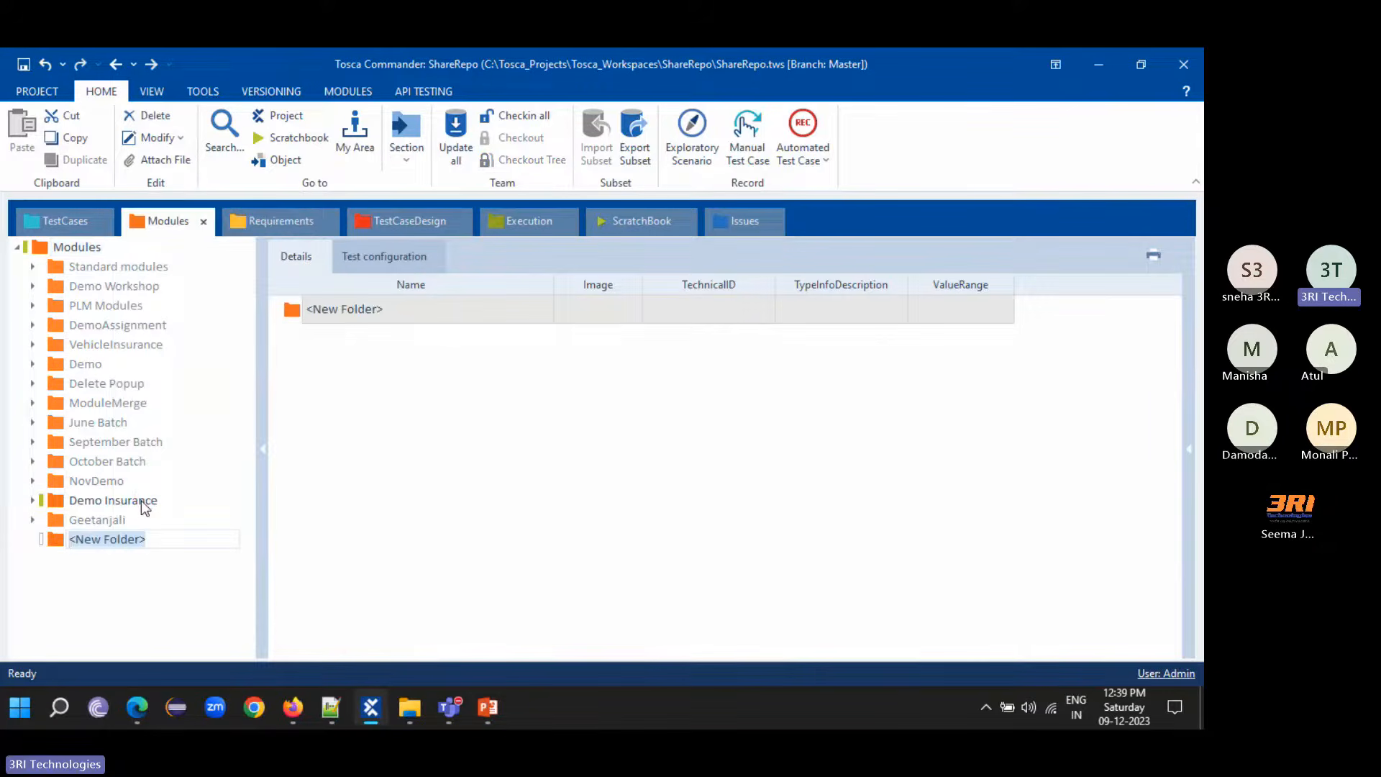
type("3R")
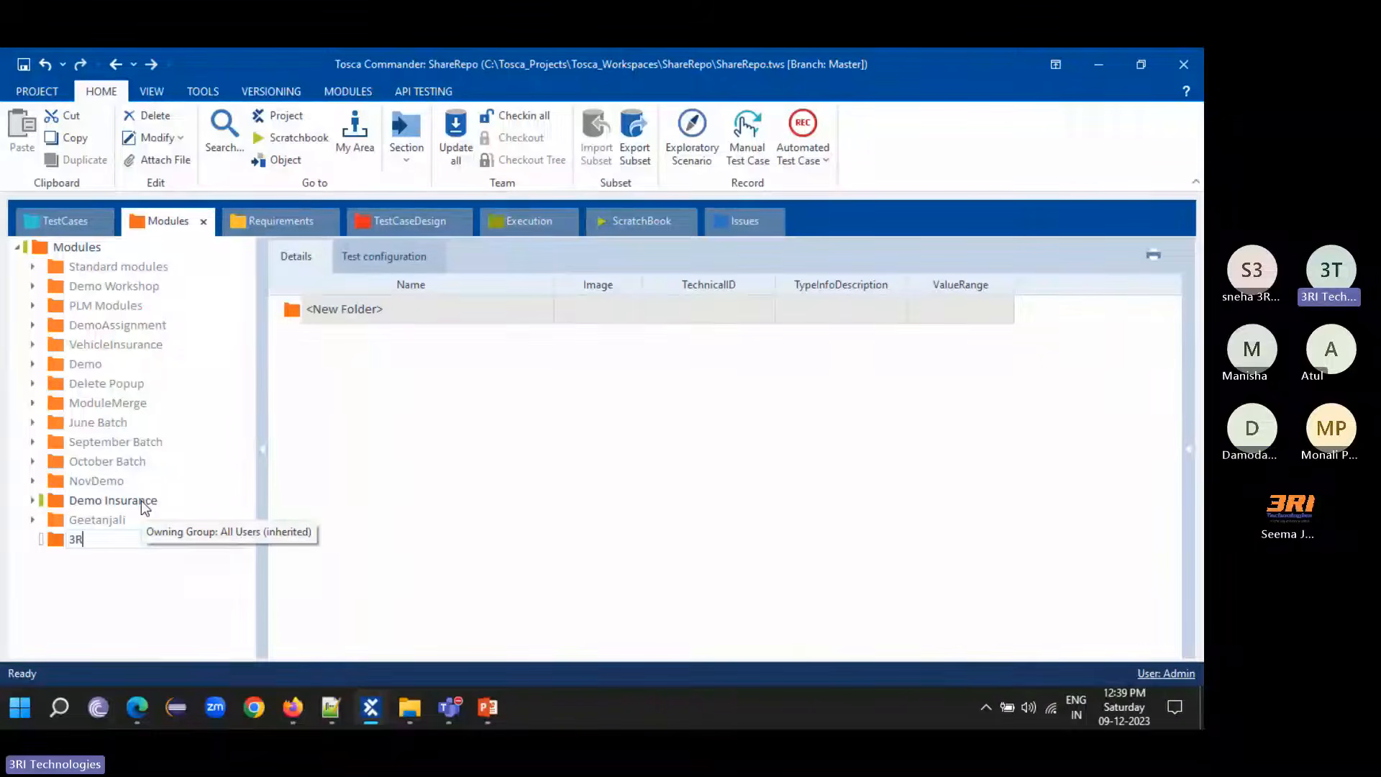
type("I demo")
key("Left")
key("BackSpace")
key("BackSpace")
key("BackSpace")
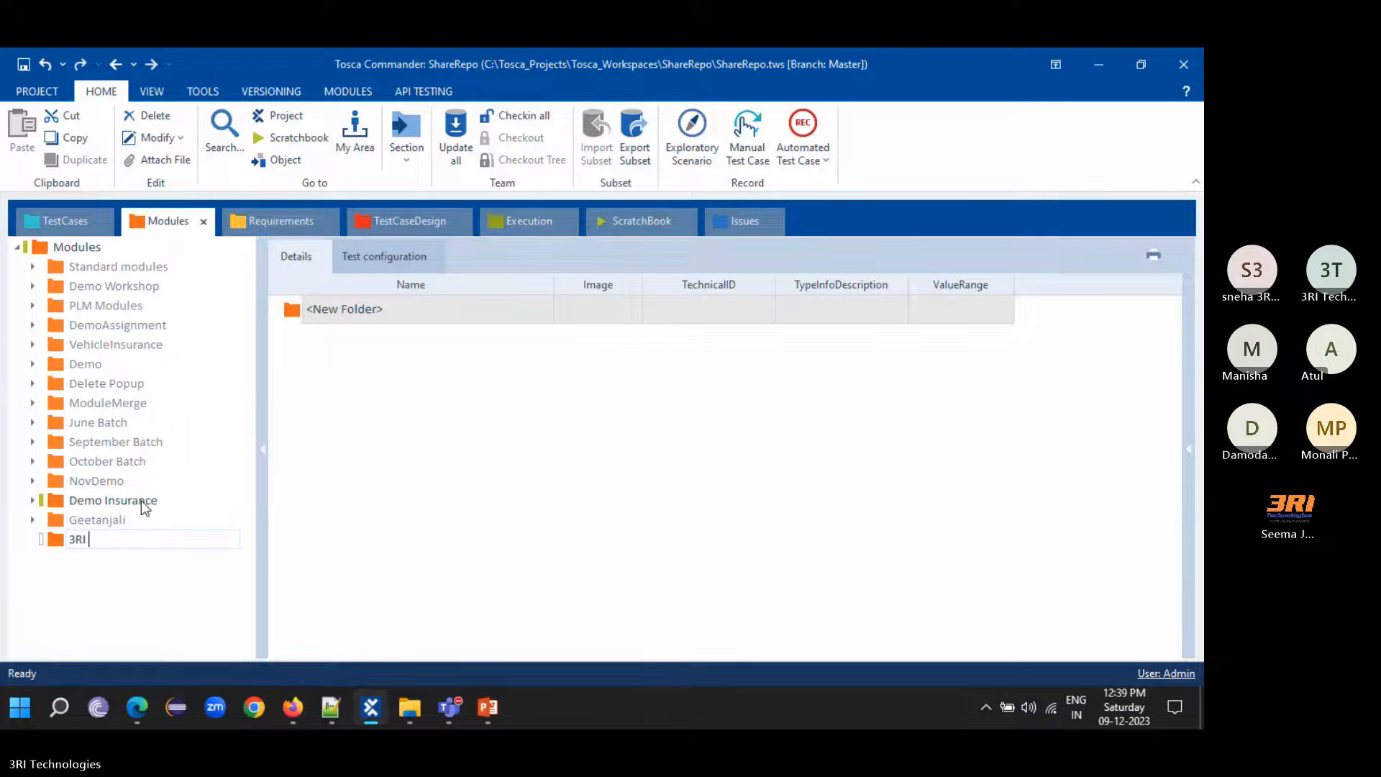
type("Demo")
key("Return")
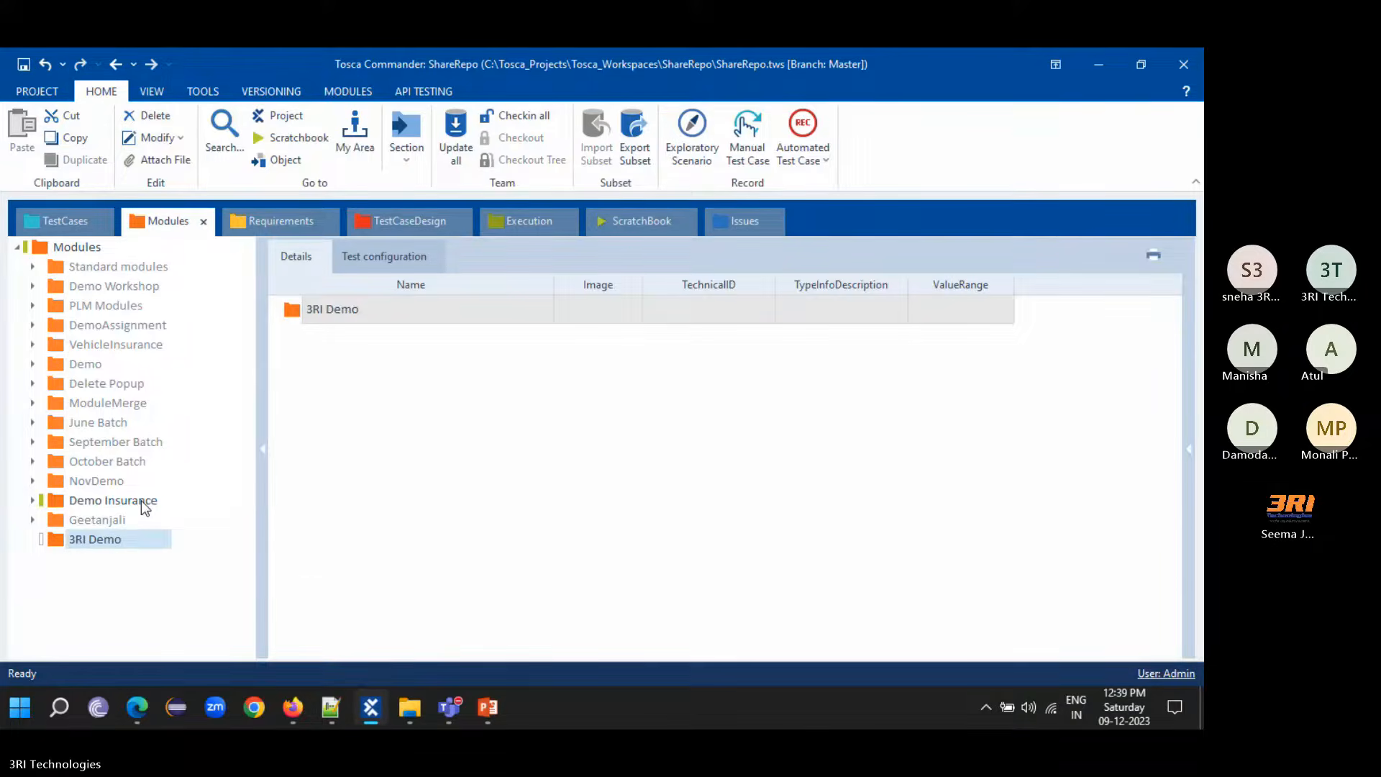
- Start an Application scan from the 3RI Demo folder and close all Notepad++ windows while XScan loads
right_click(80, 536)
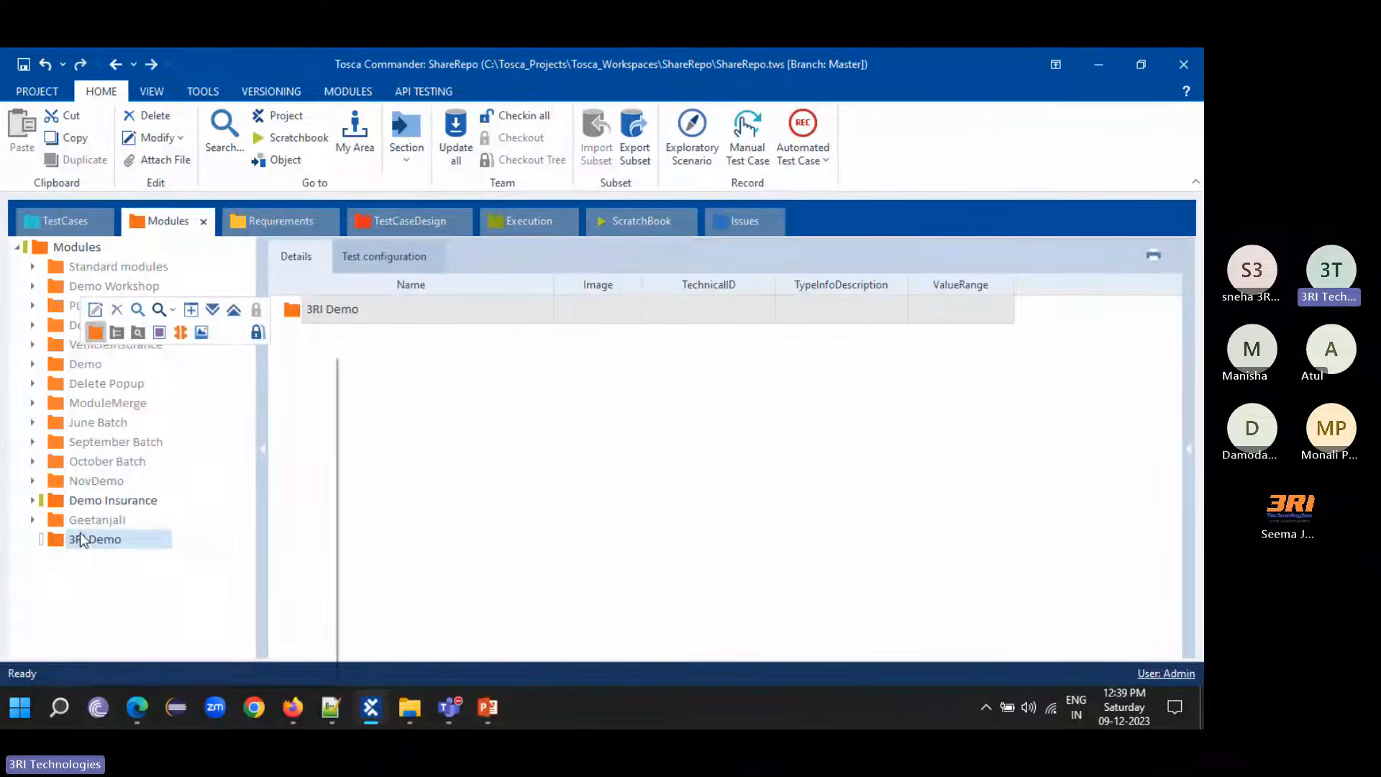
mouse_move(202, 421)
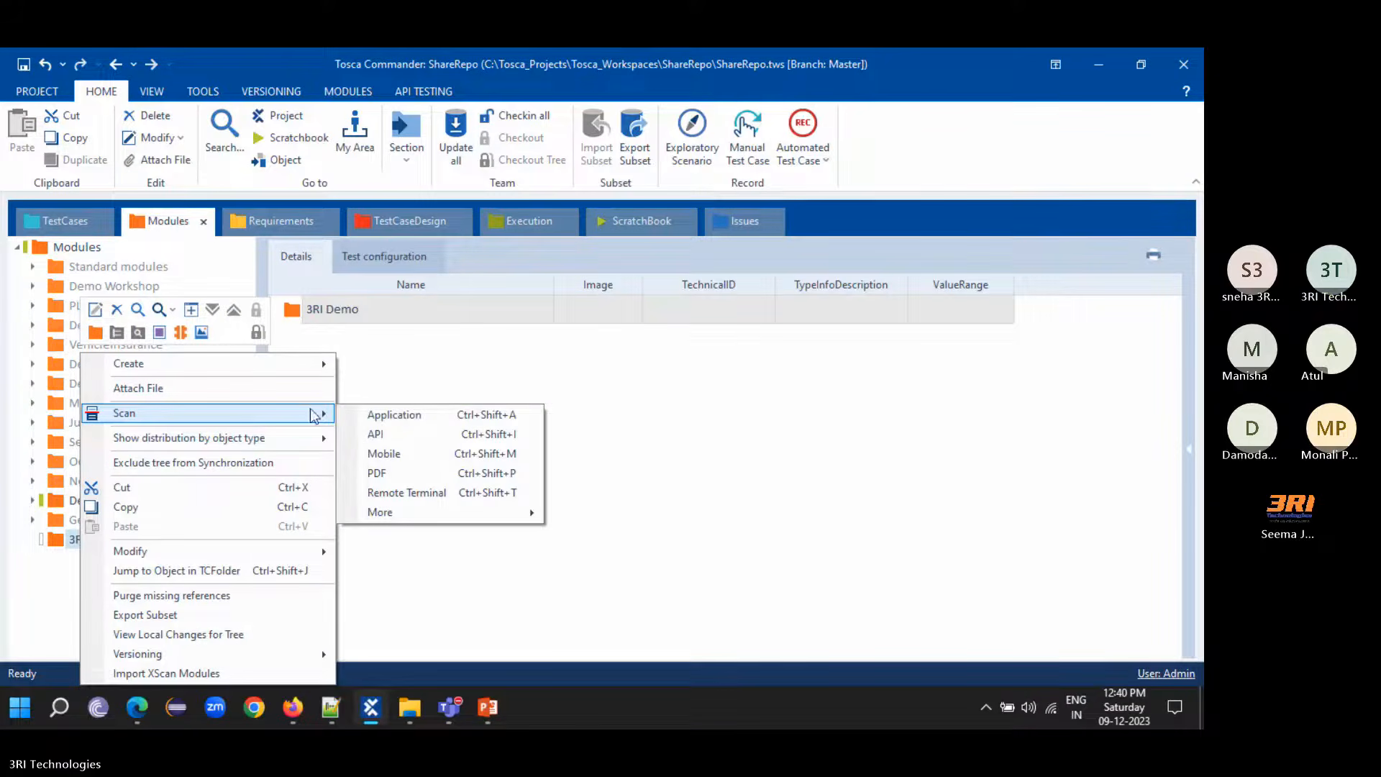
left_click(420, 418)
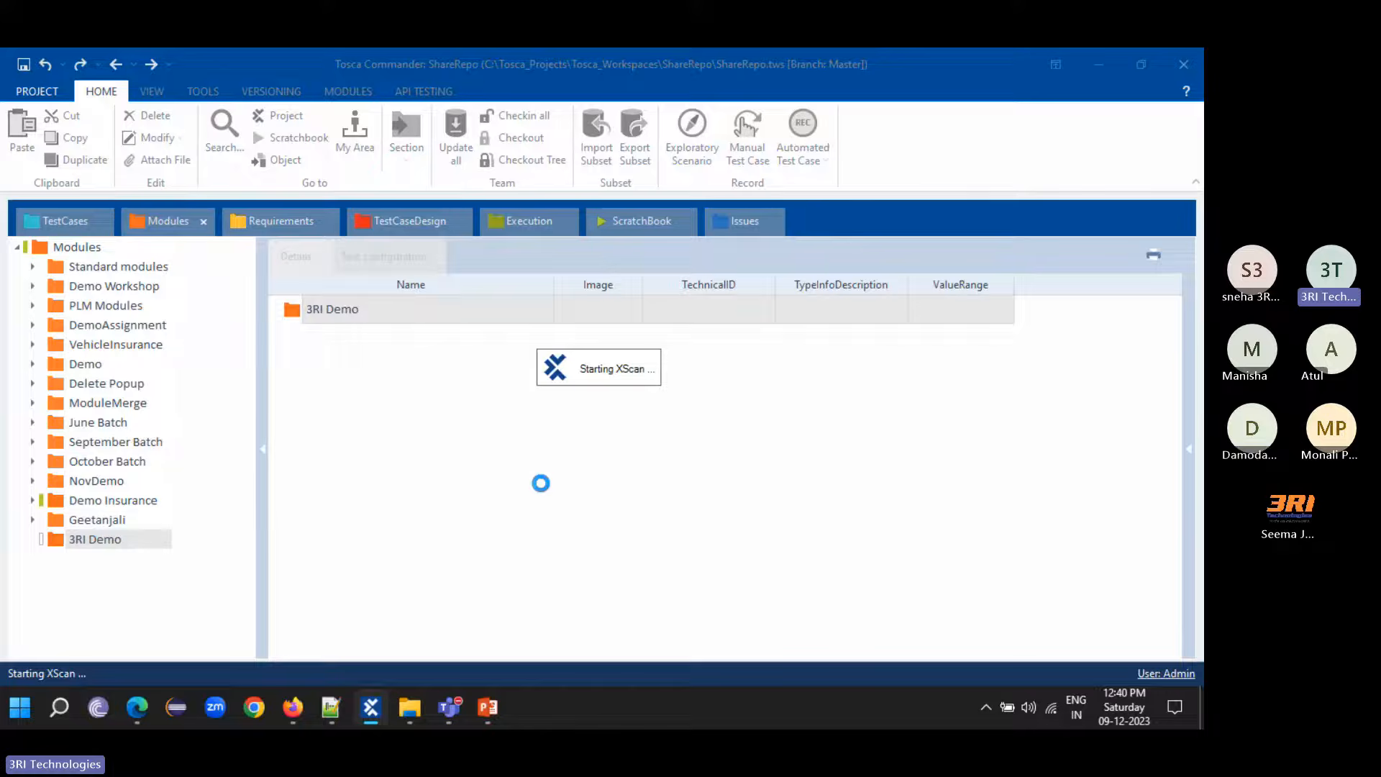
right_click(330, 708)
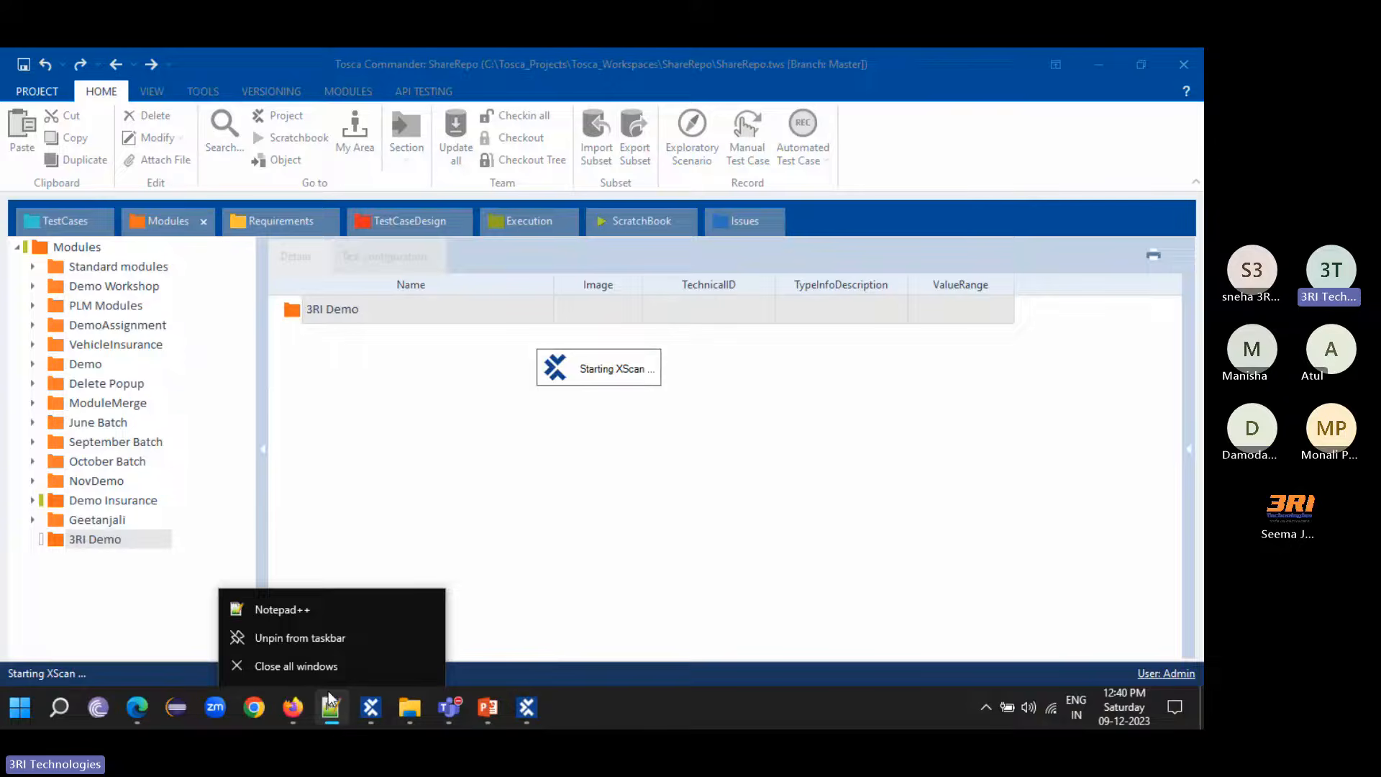
left_click(328, 666)
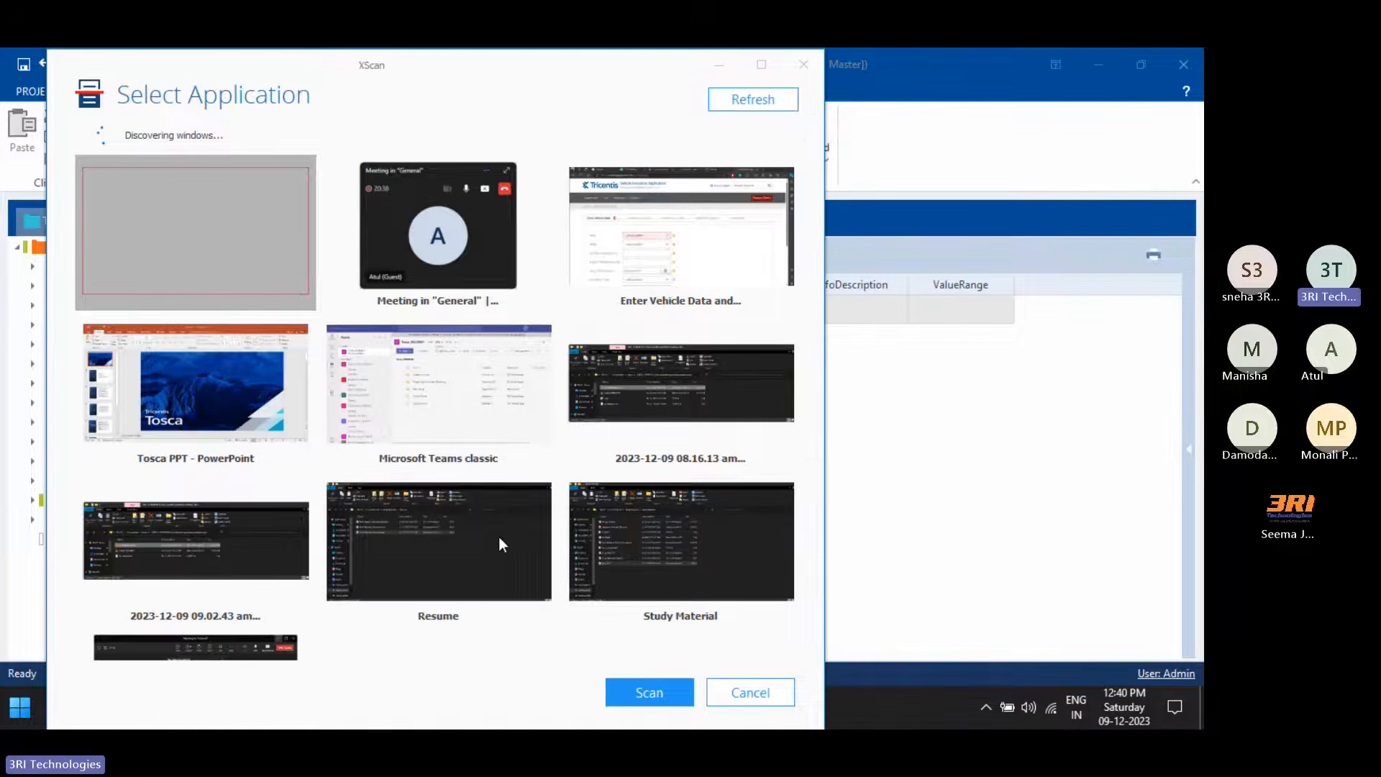
- Look through the open windows offered by XScan and scan the Edge window showing Enter Vehicle Data
scroll(651, 532, "down", 2)
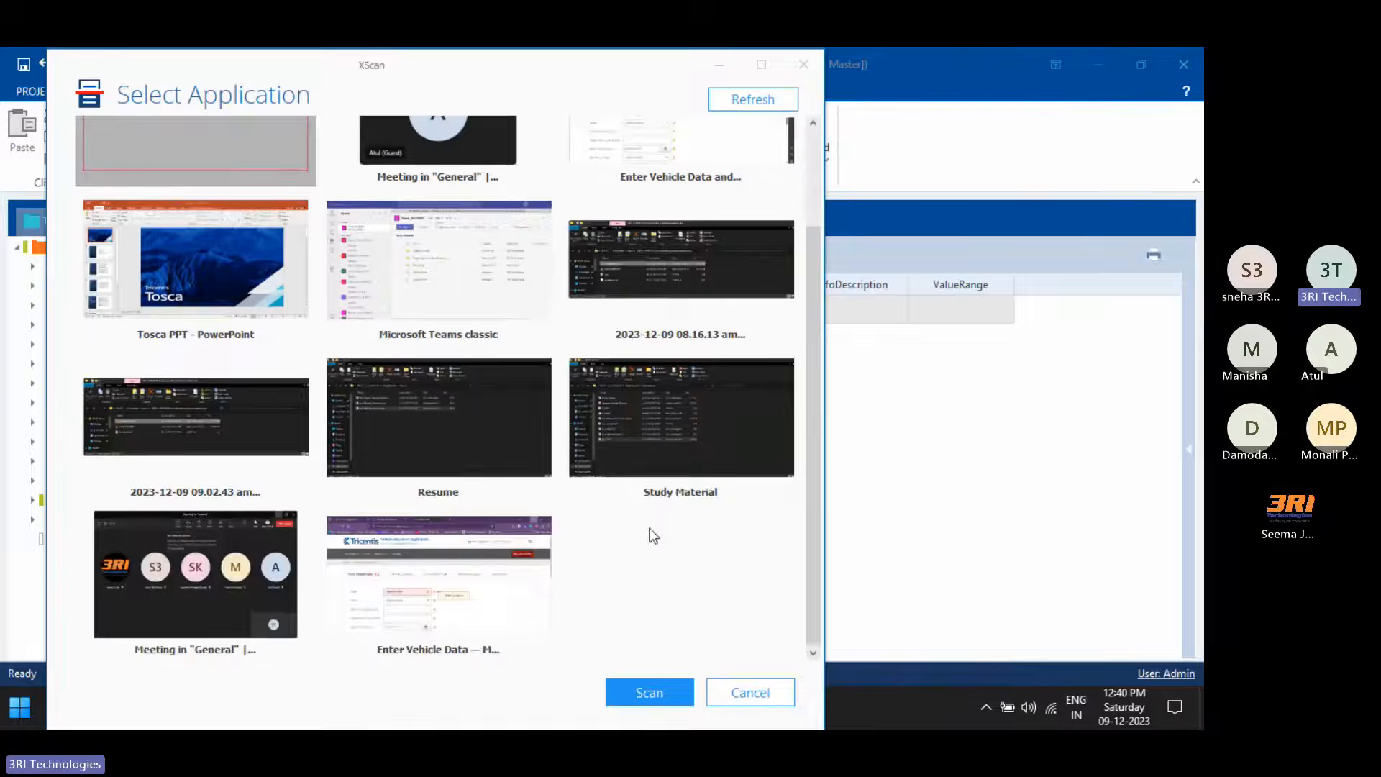
scroll(654, 580, "up", 2)
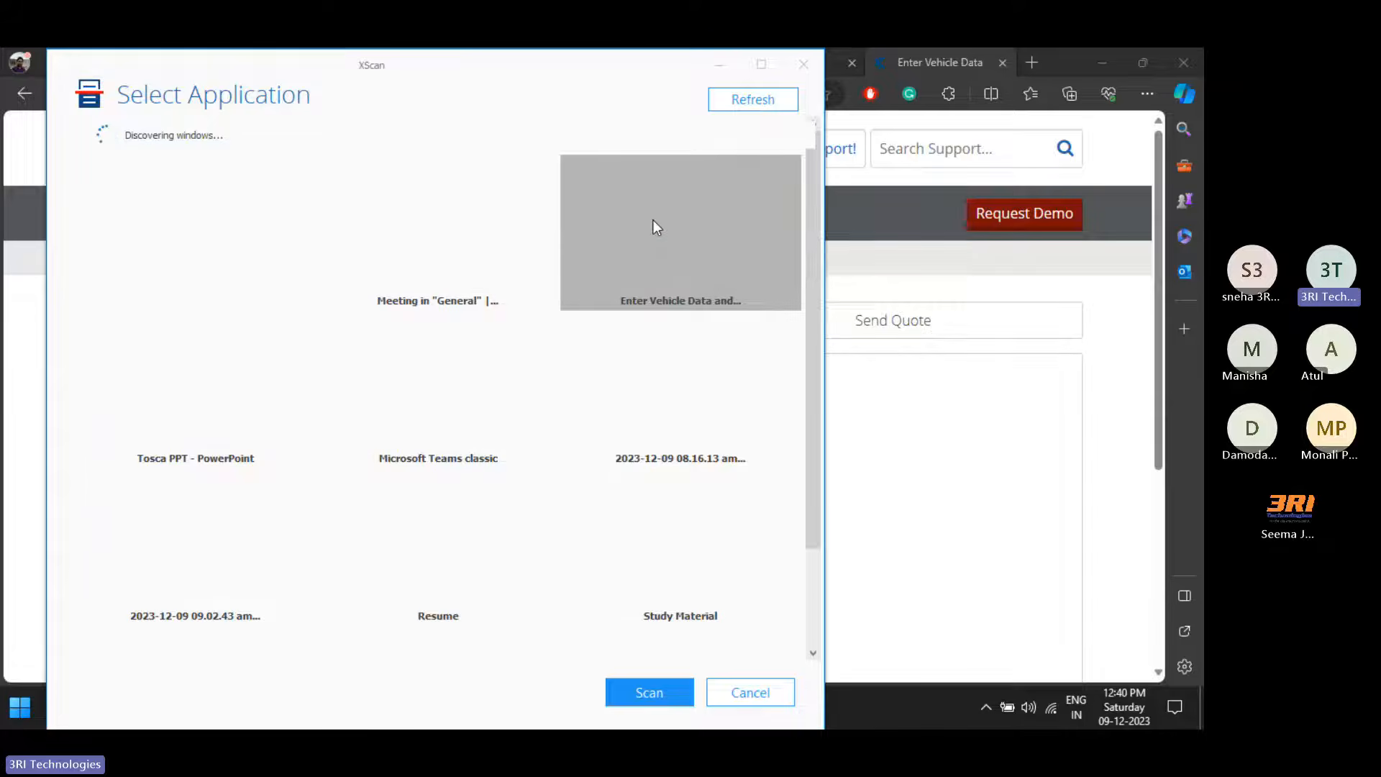
double_click(644, 291)
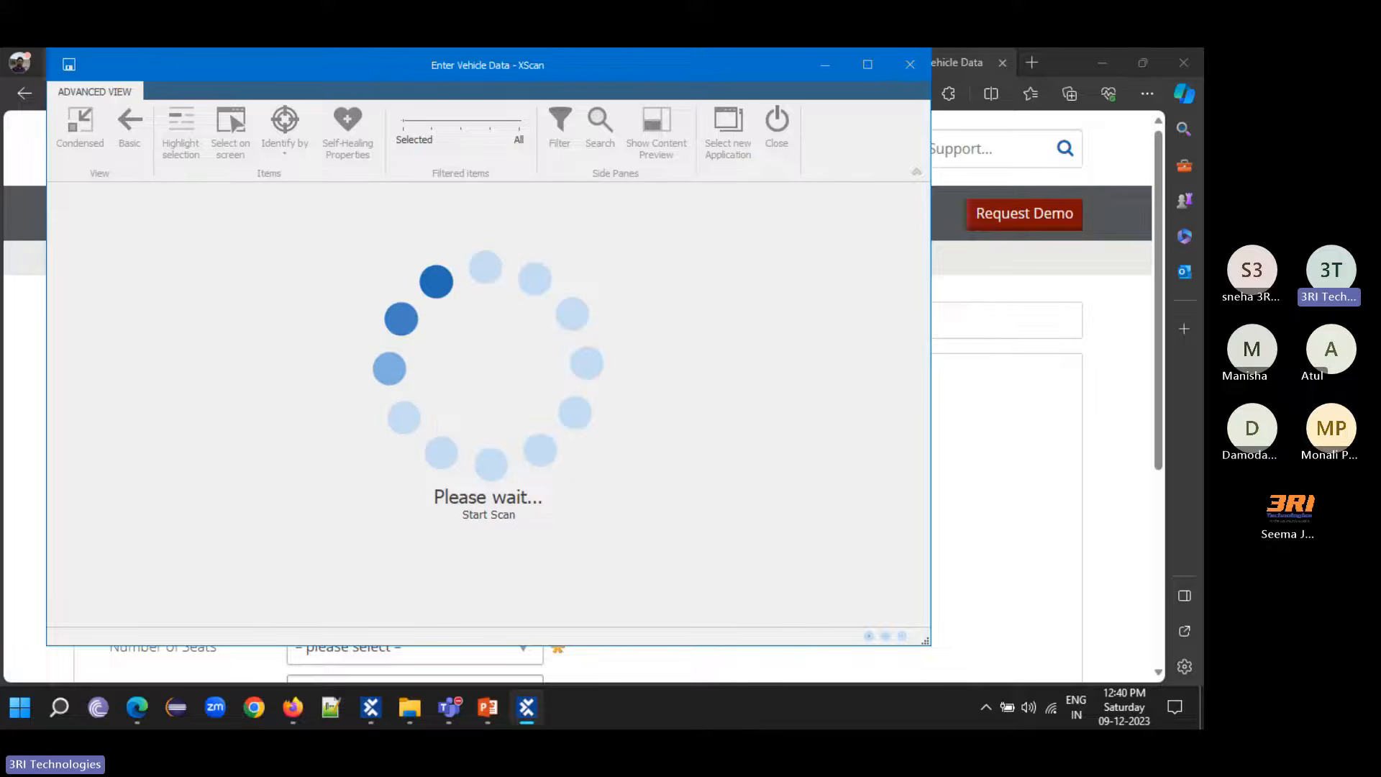
- Move the XScan window aside to uncover the web form and look through the list of scanned controls
left_click_drag(352, 67, 790, 80)
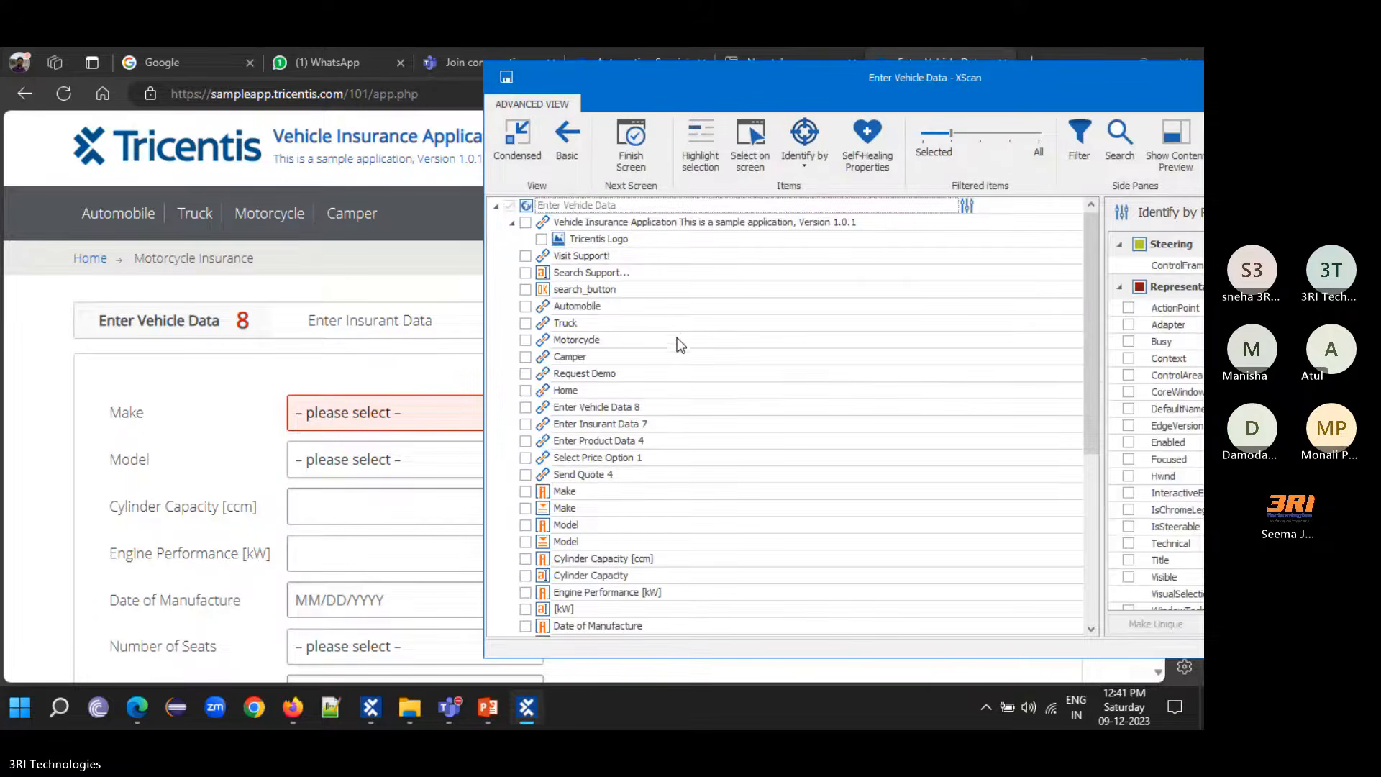
scroll(680, 336, "down", 6)
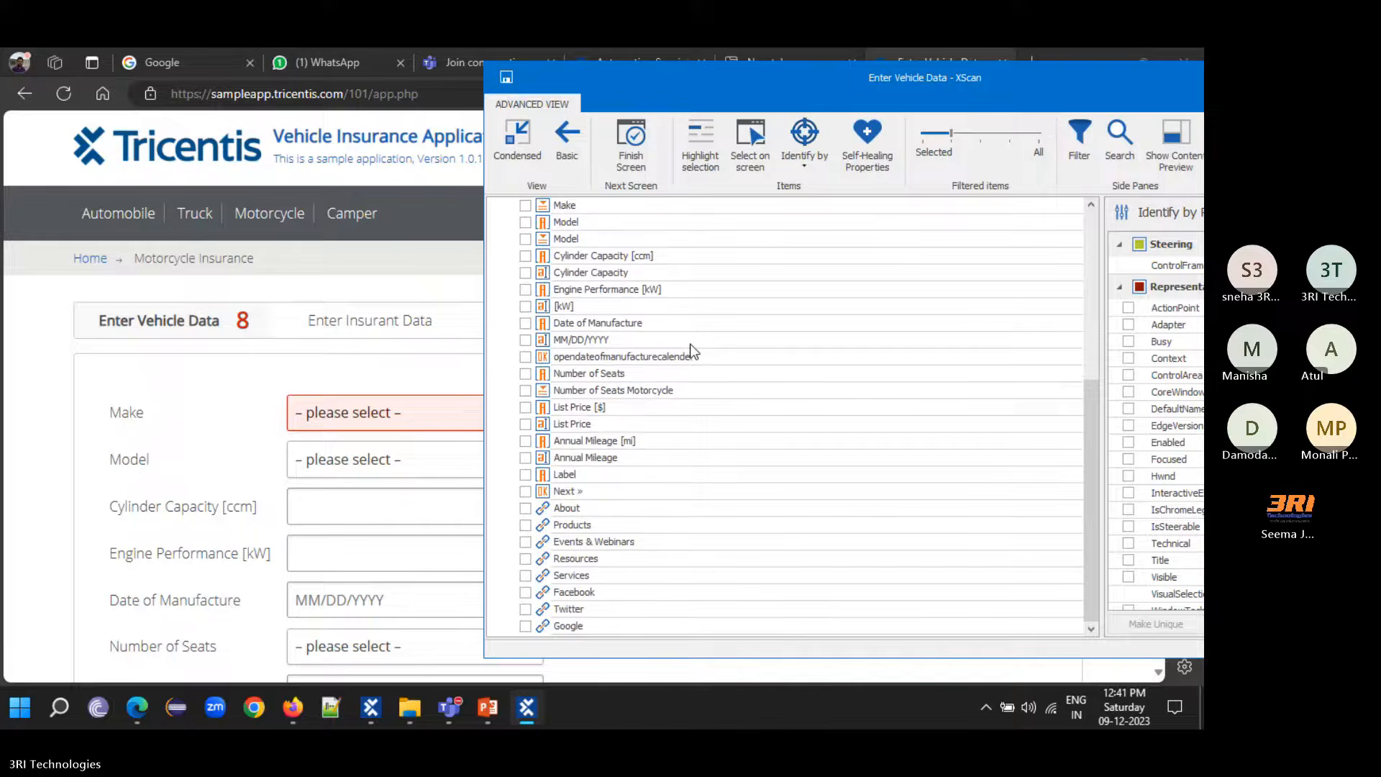
scroll(695, 353, "up", 6)
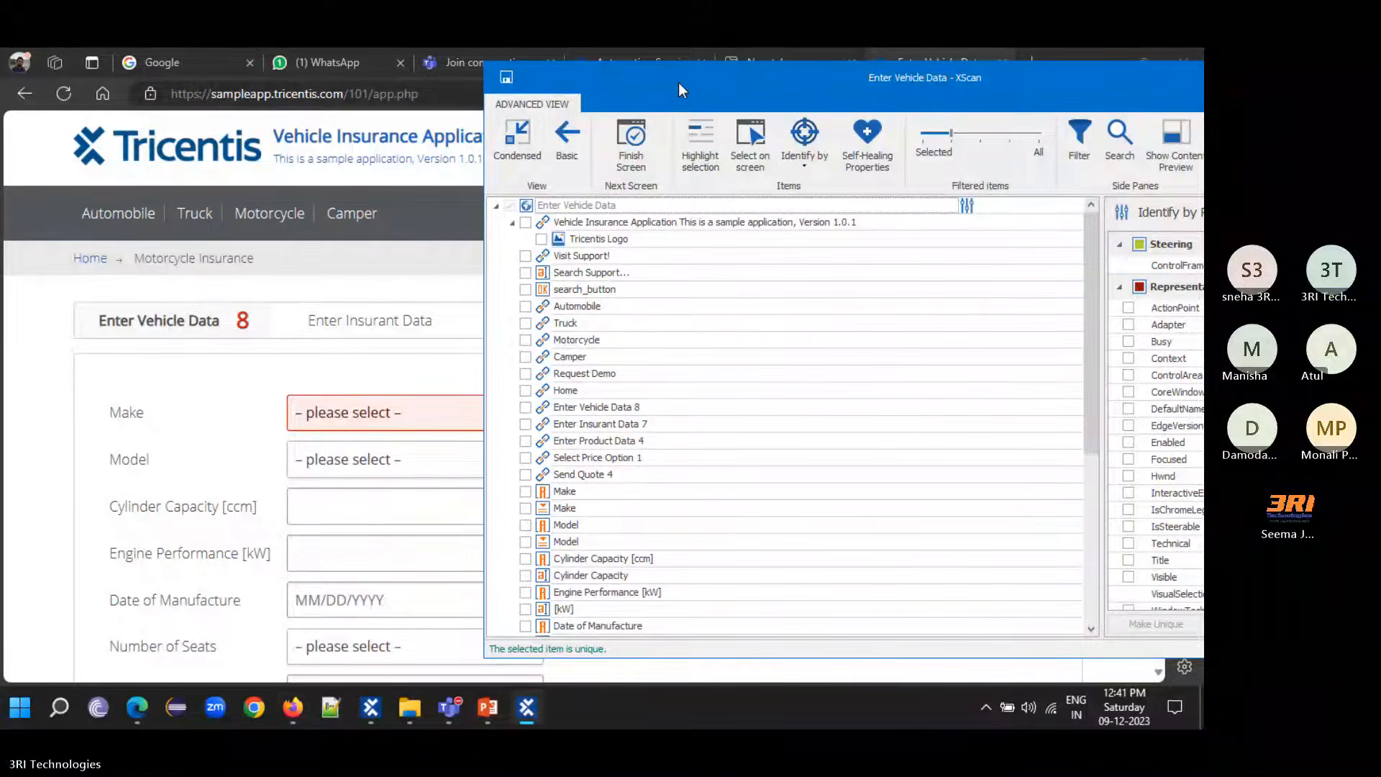
- Uncover more of the web form and use Select on screen to pick the Motorcycle link and the Motorcycle Insurance text
left_click_drag(679, 82, 774, 86)
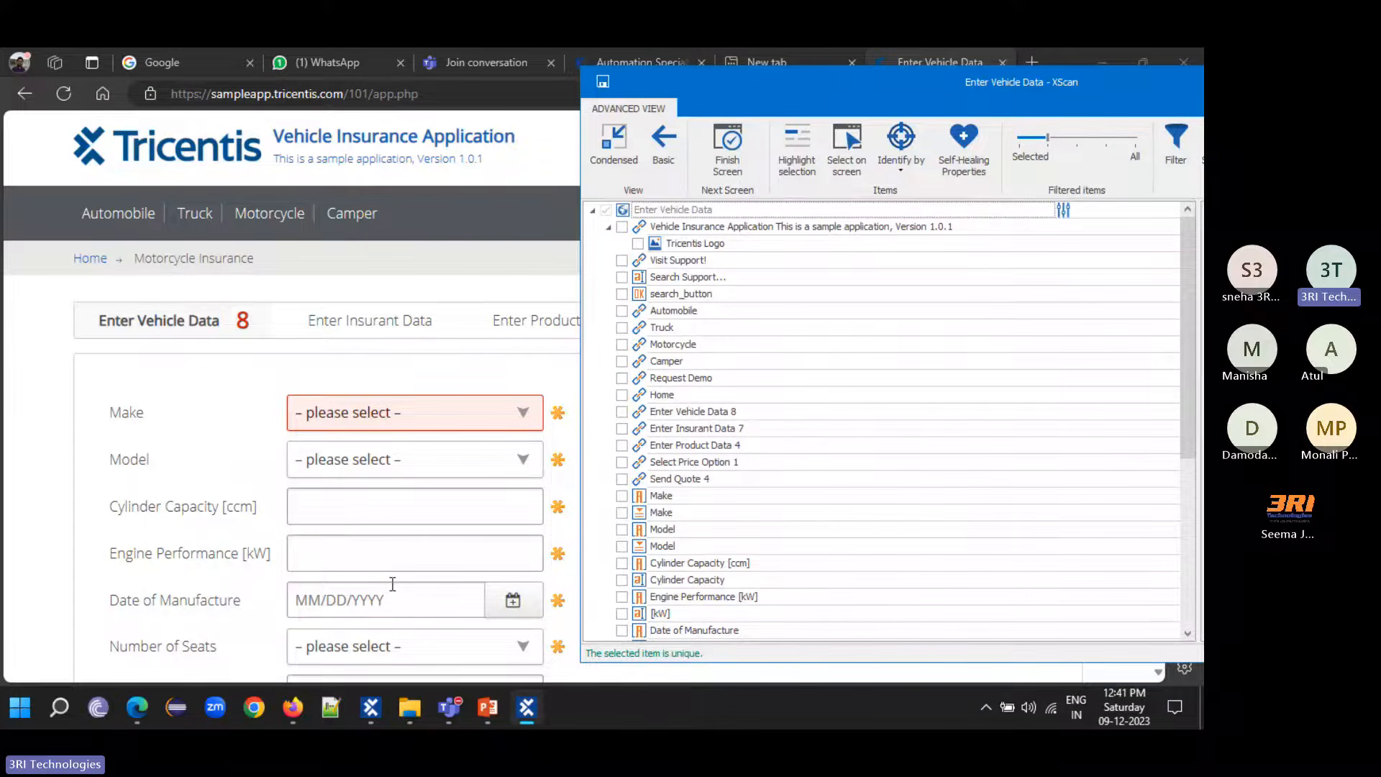
left_click(846, 148)
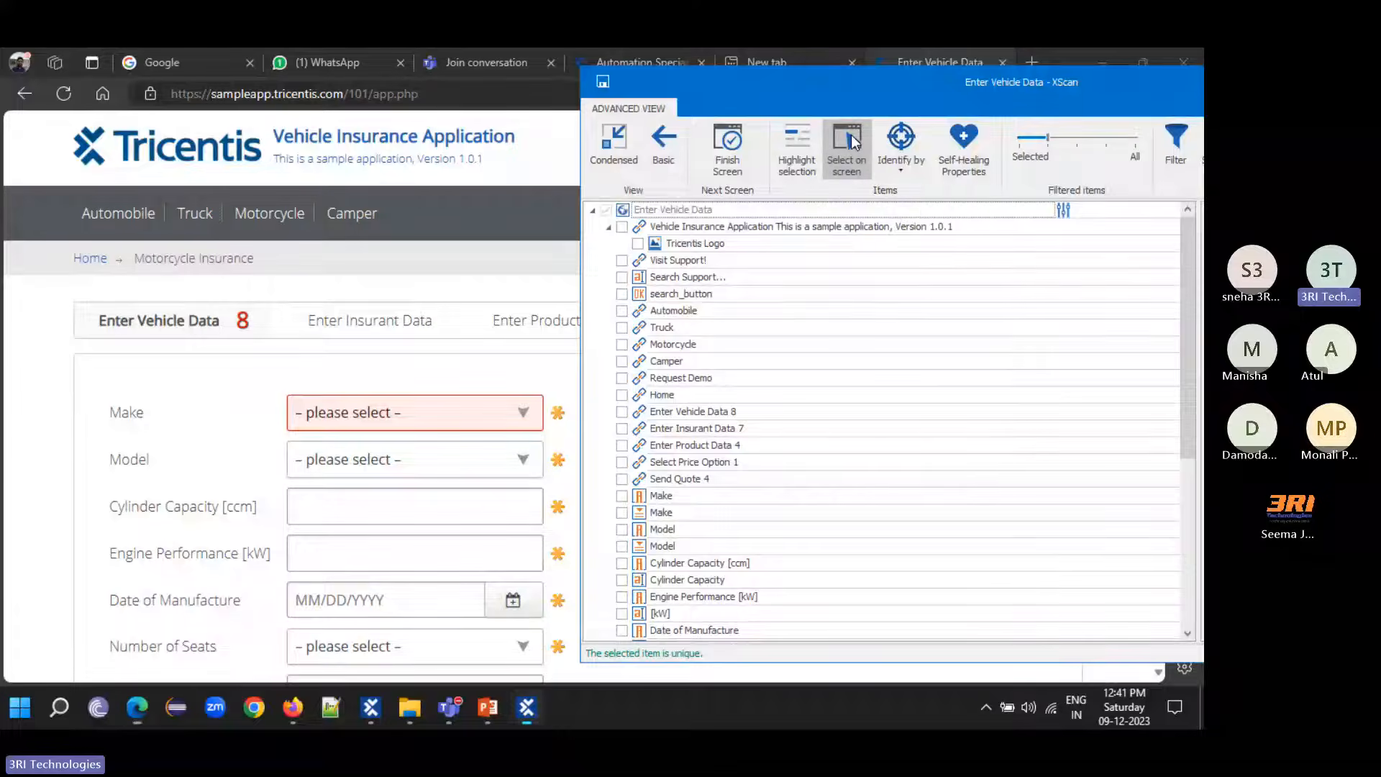
left_click(268, 215)
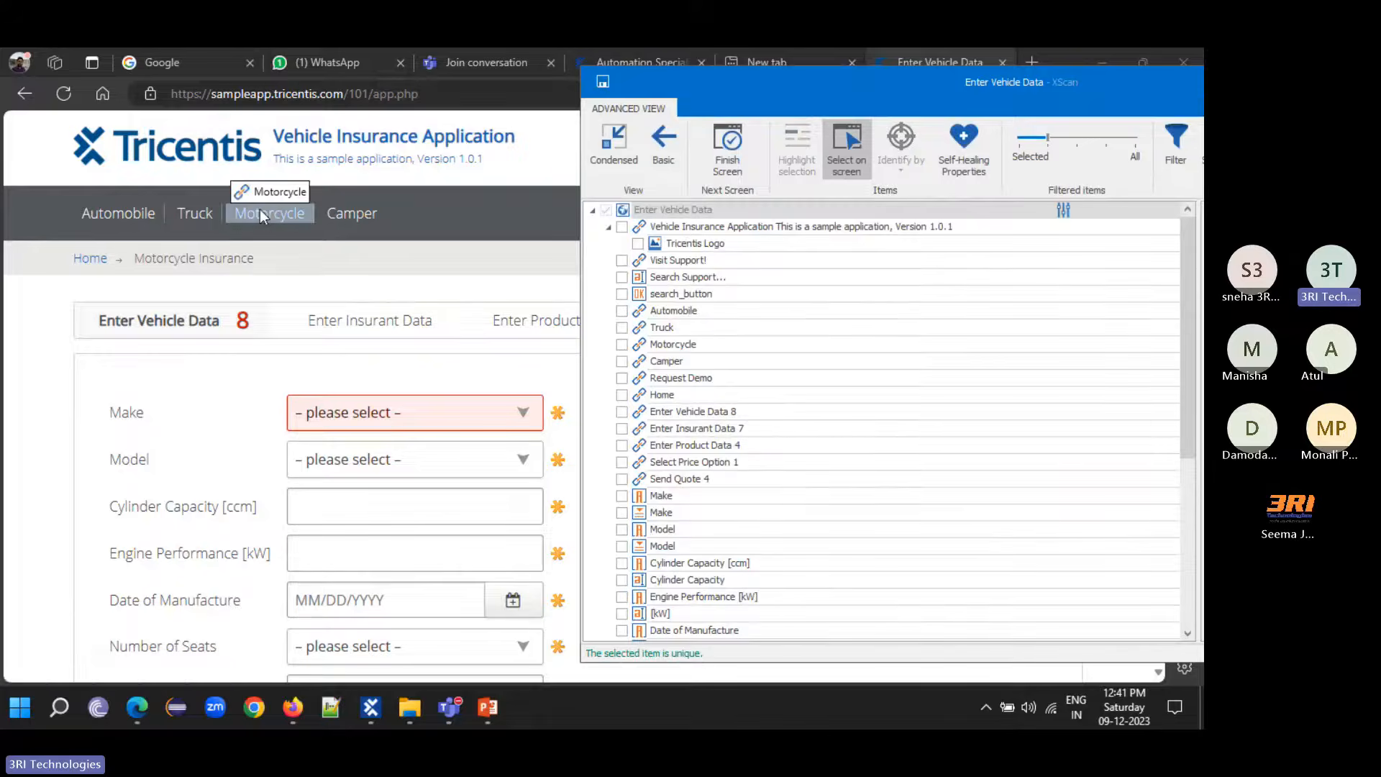
left_click(260, 210)
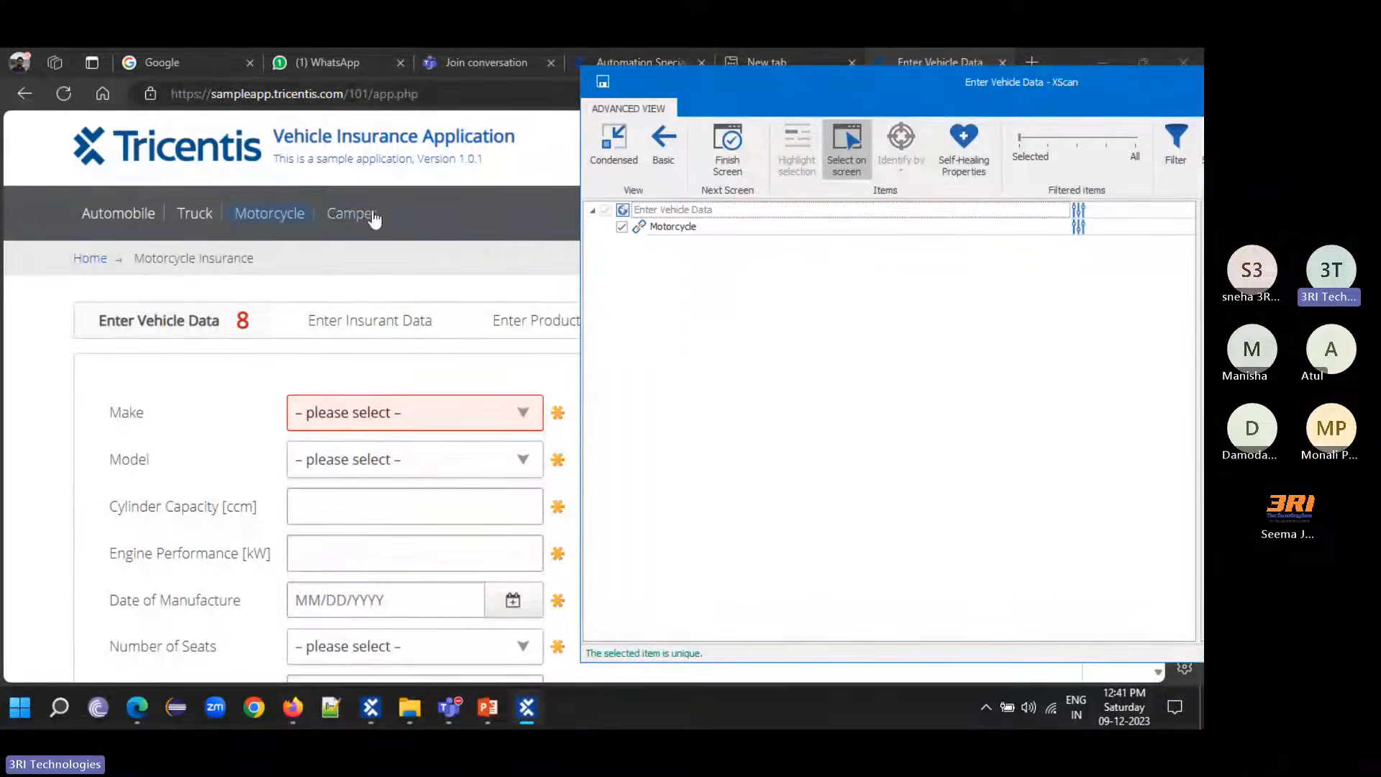
left_click(191, 257)
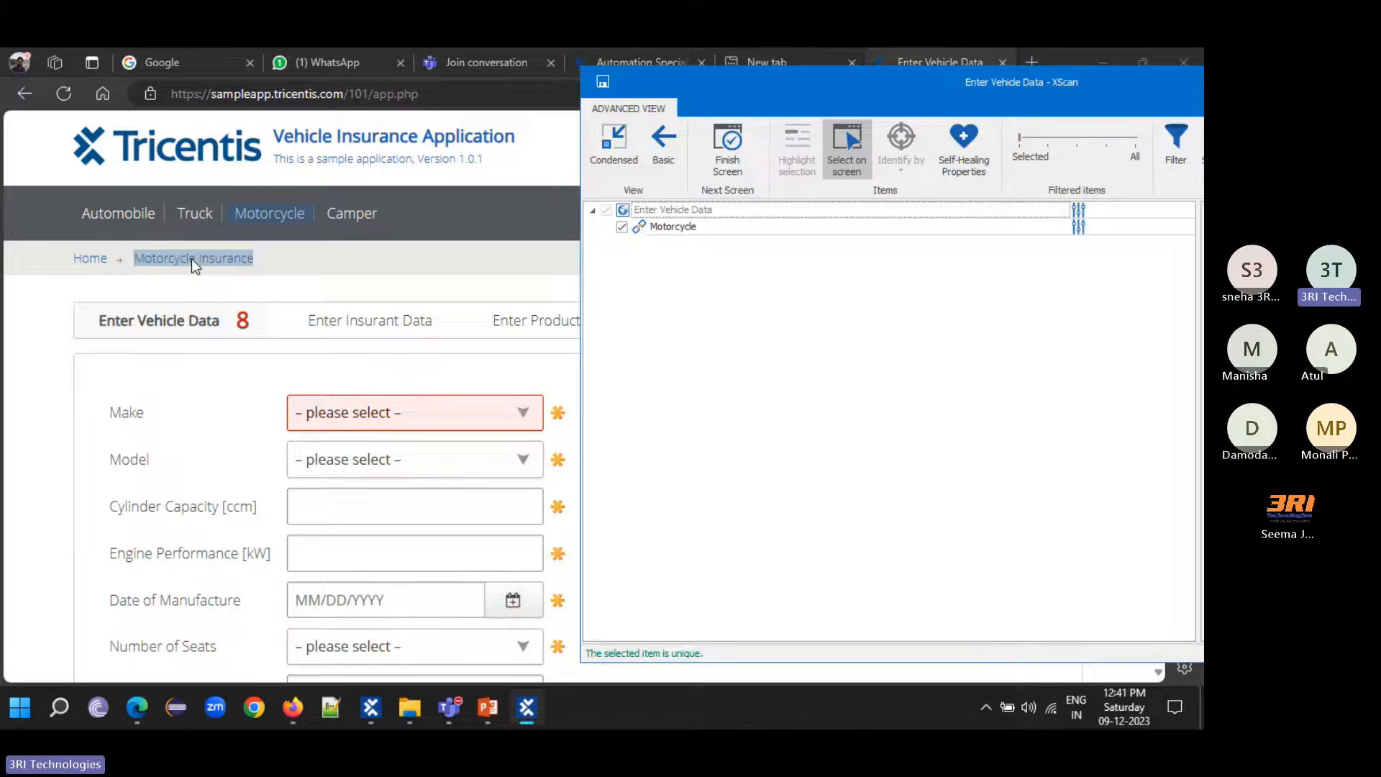
left_click(190, 264)
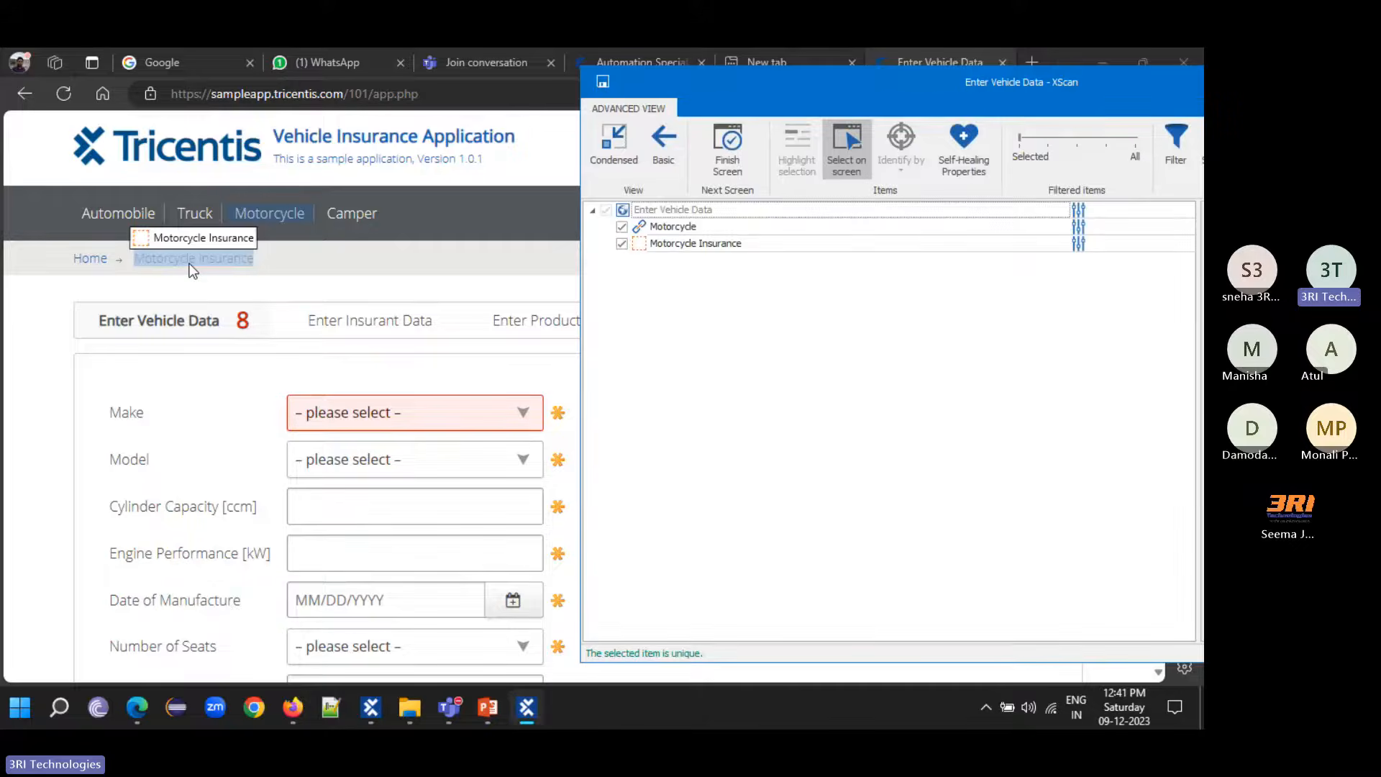
- Pick the Make, Model, Cylinder Capacity and Engine Performance fields on screen, and try to add Date of Manufacture
left_click(386, 413)
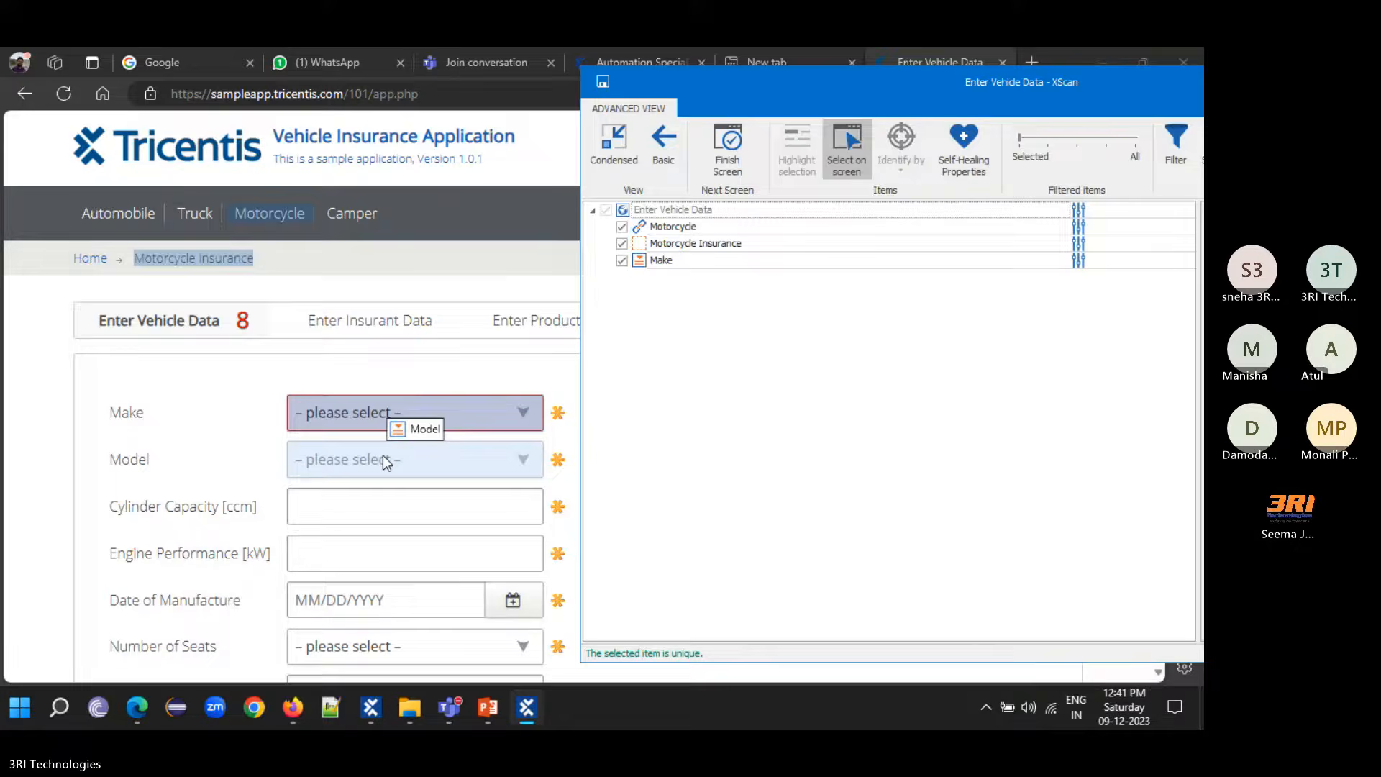
left_click(382, 456)
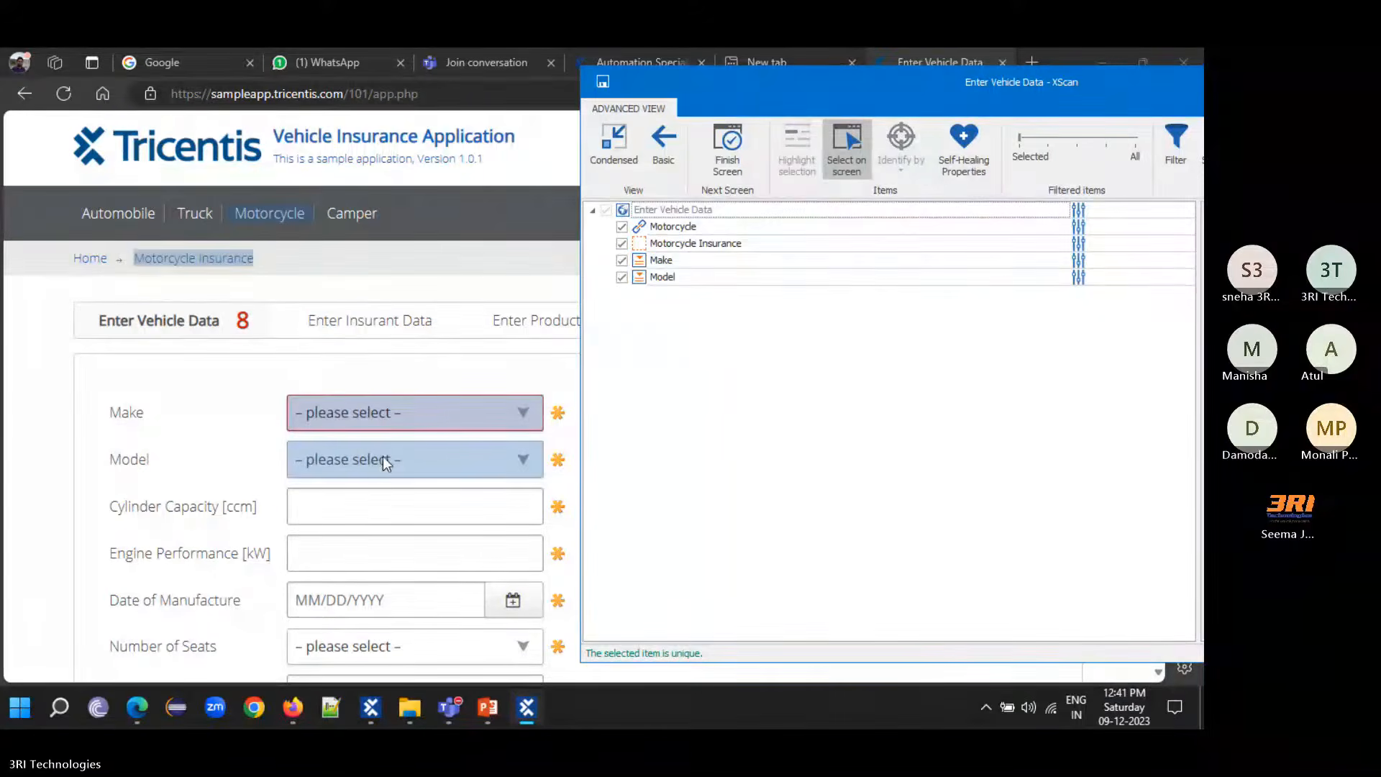
left_click(310, 516)
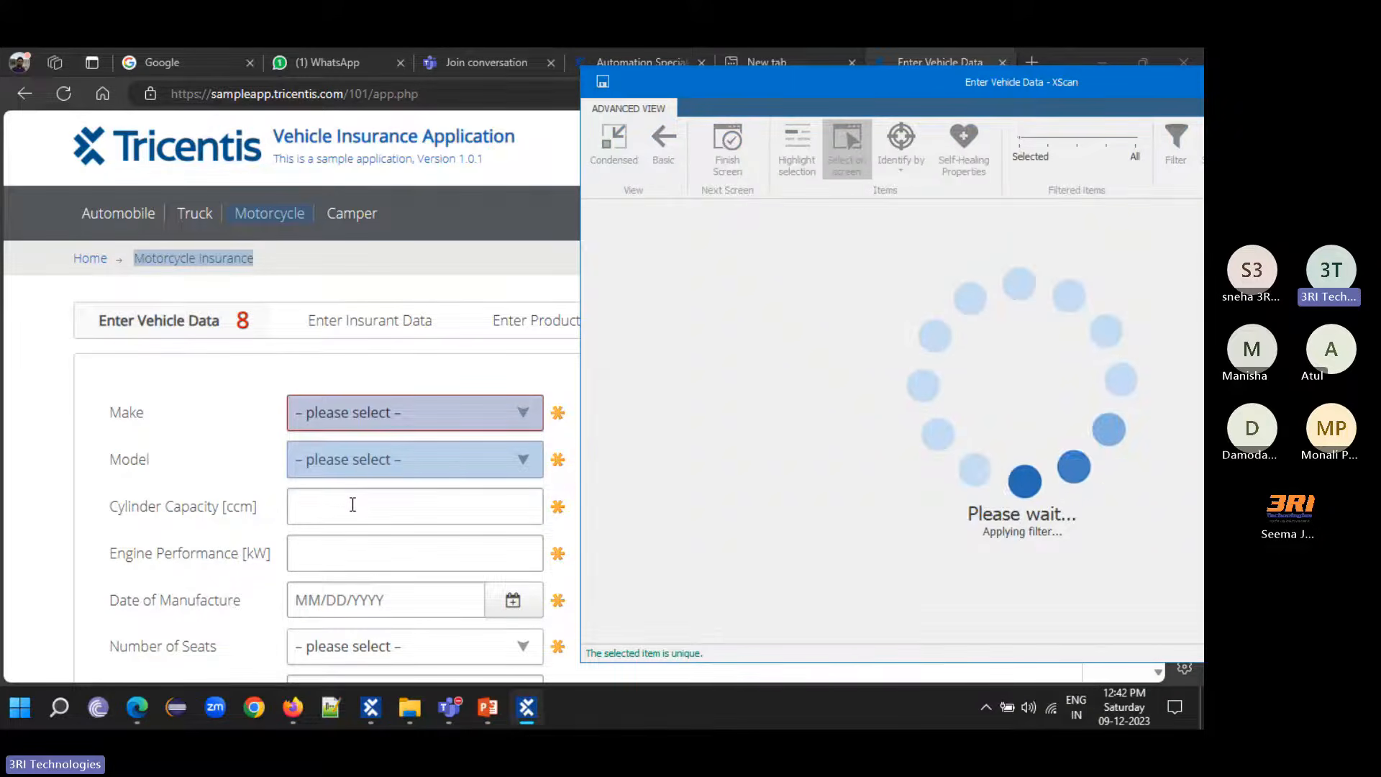
left_click(351, 503)
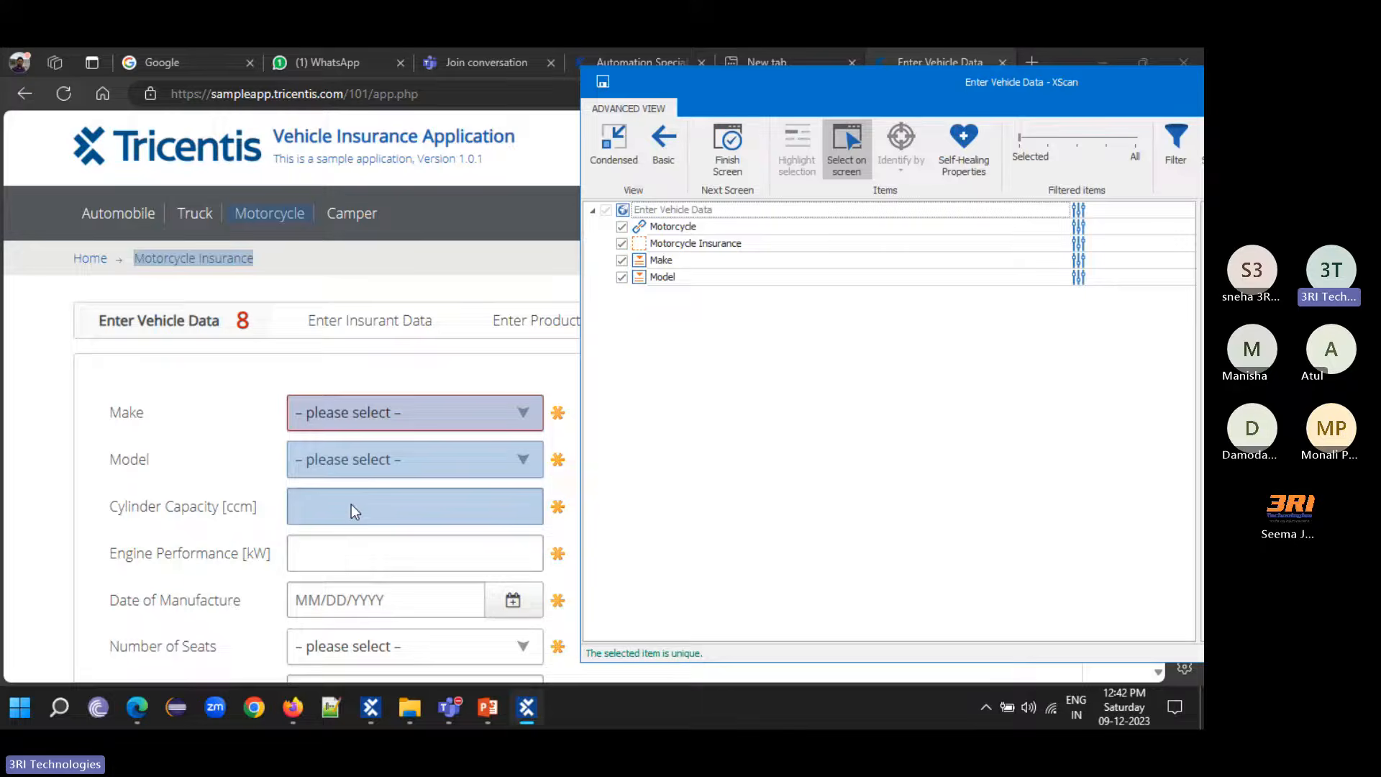
left_click(340, 554)
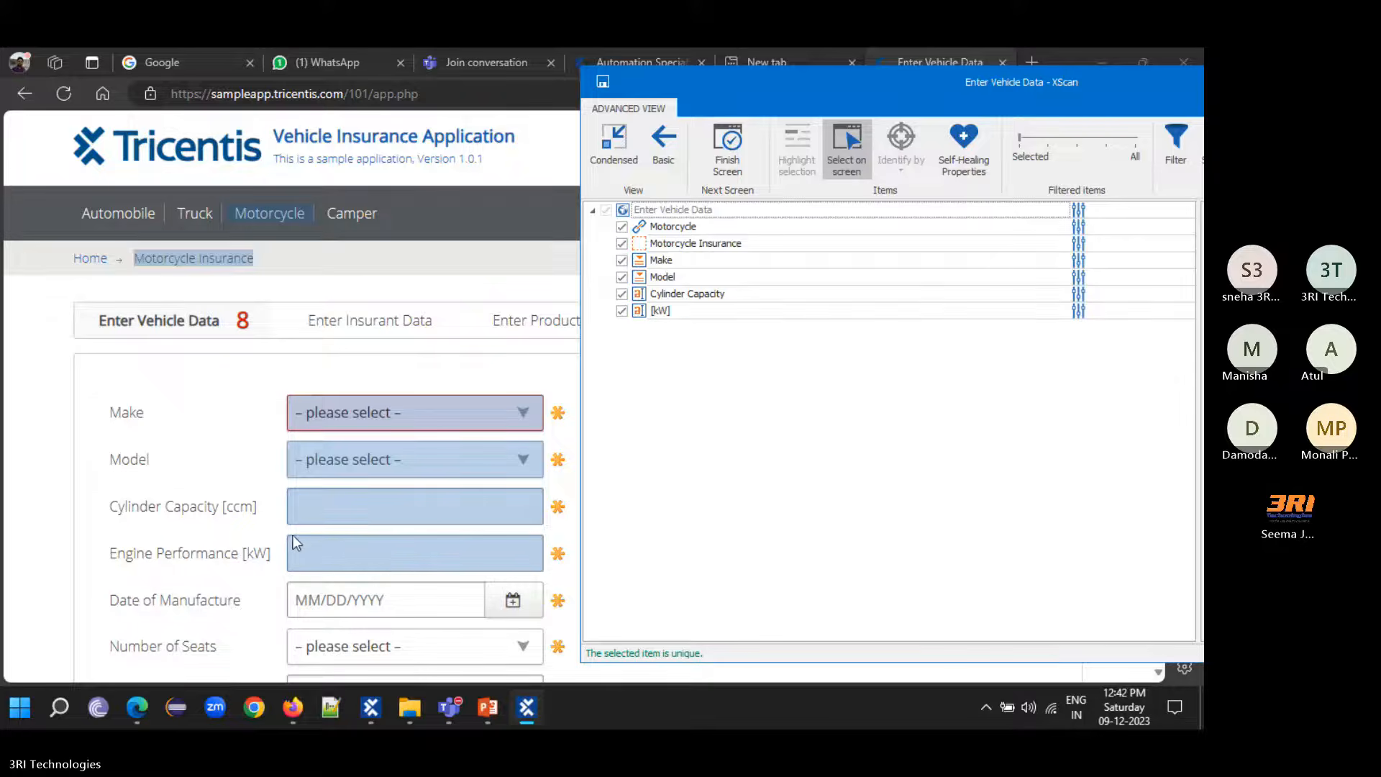
scroll(295, 536, "down", 1)
scroll(300, 538, "down", 4)
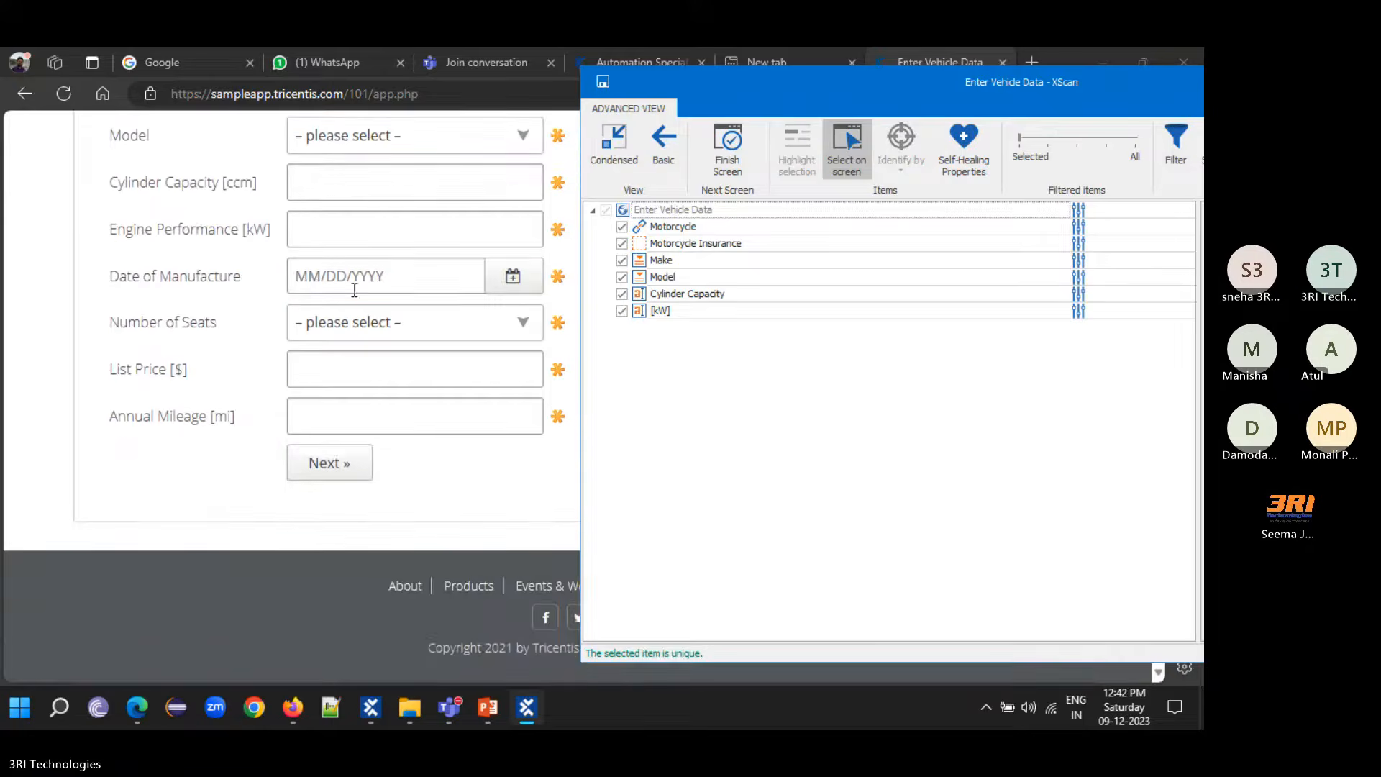
left_click(358, 278)
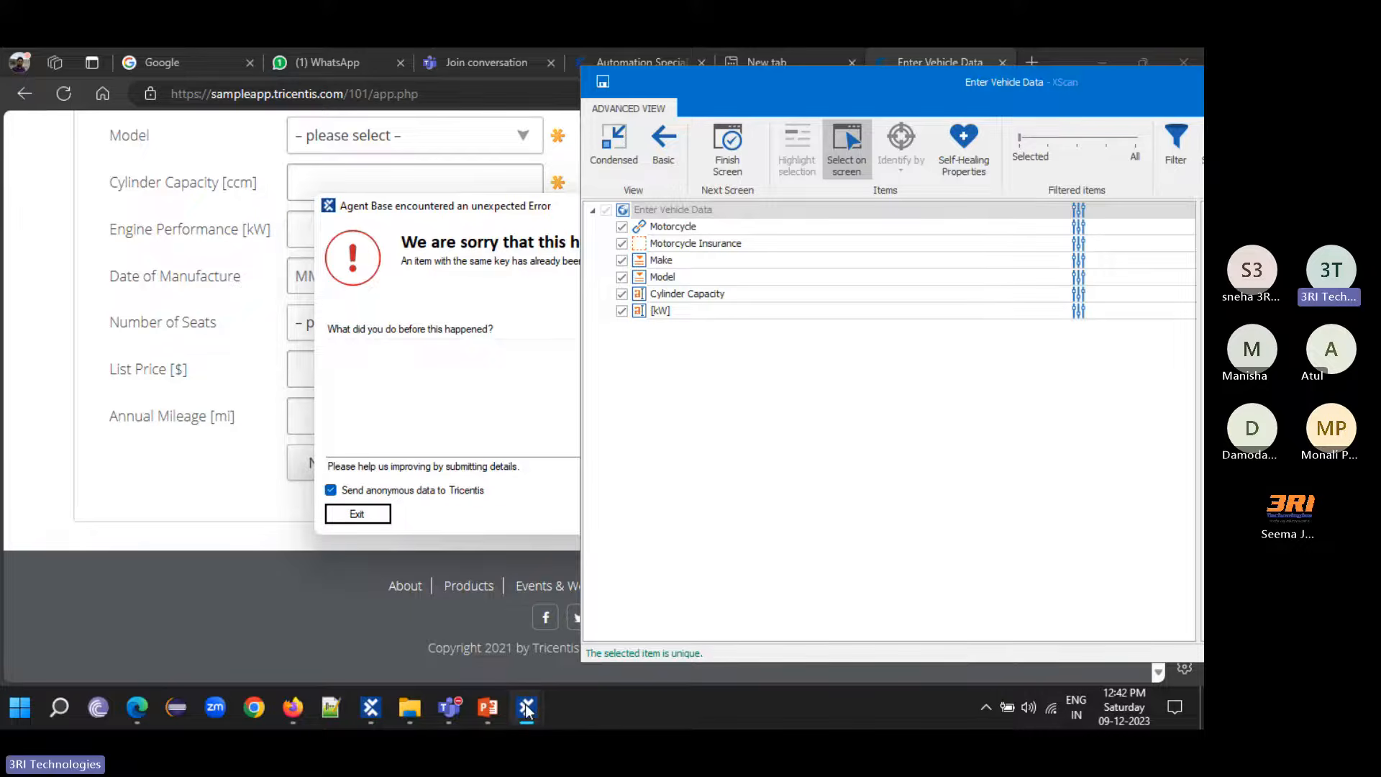
- Dismiss the Agent Base error window and try to close all Tricentis.Automation.Agent windows
left_click(1047, 92)
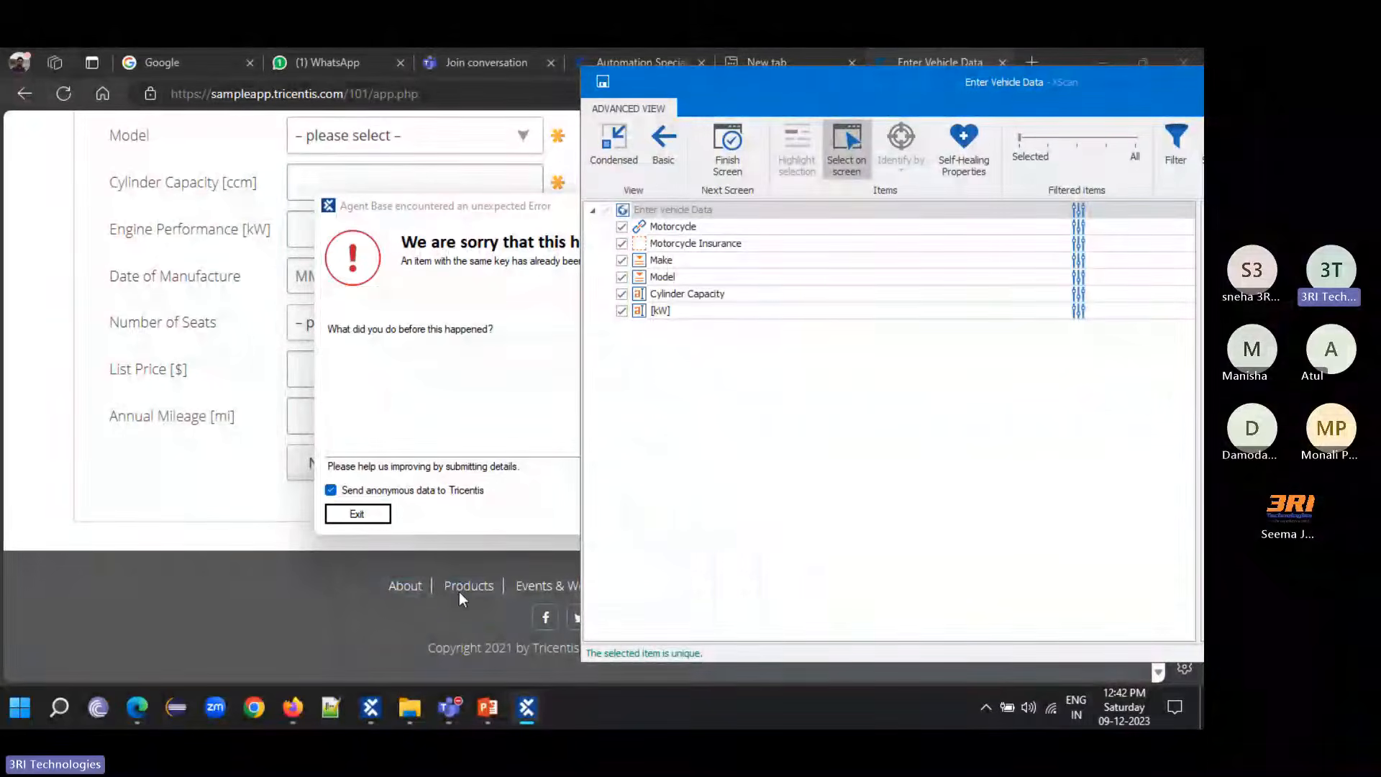
mouse_move(528, 714)
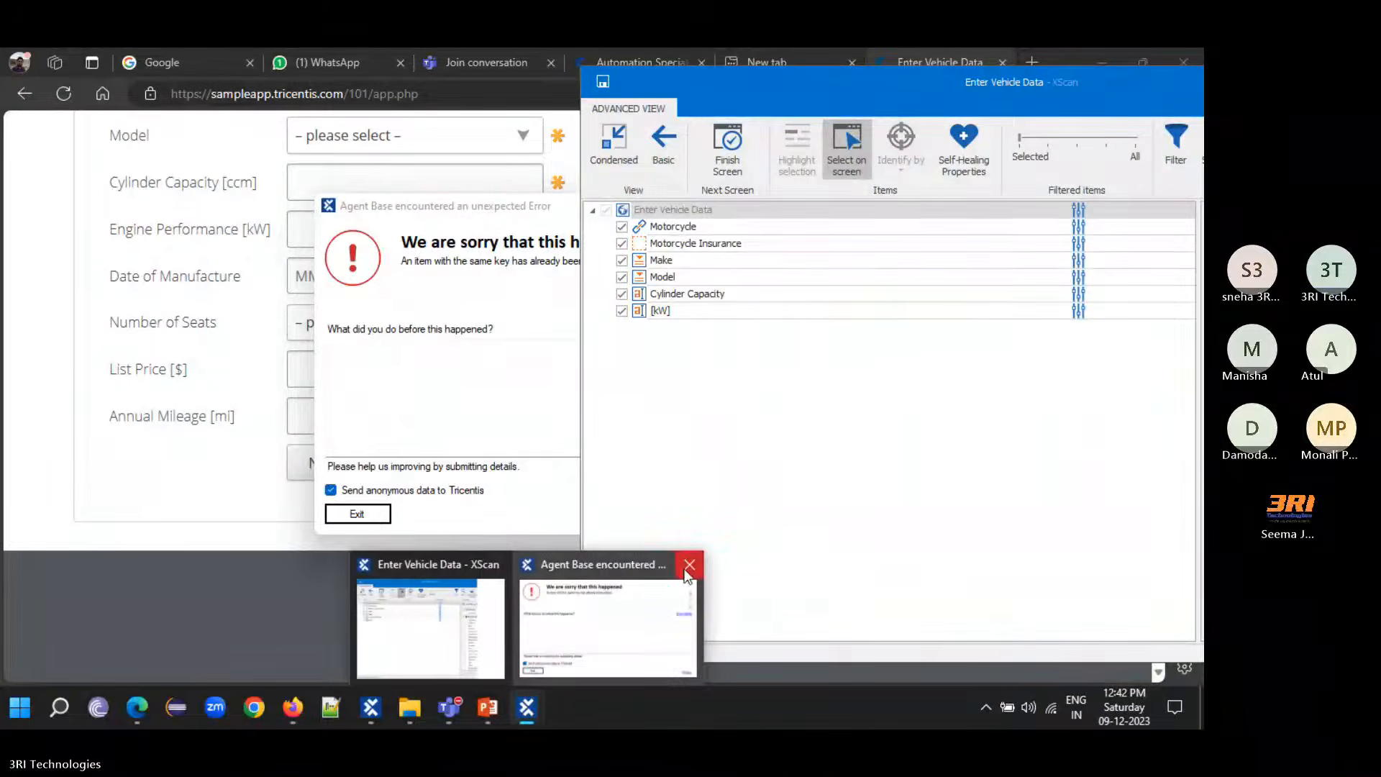
left_click(688, 565)
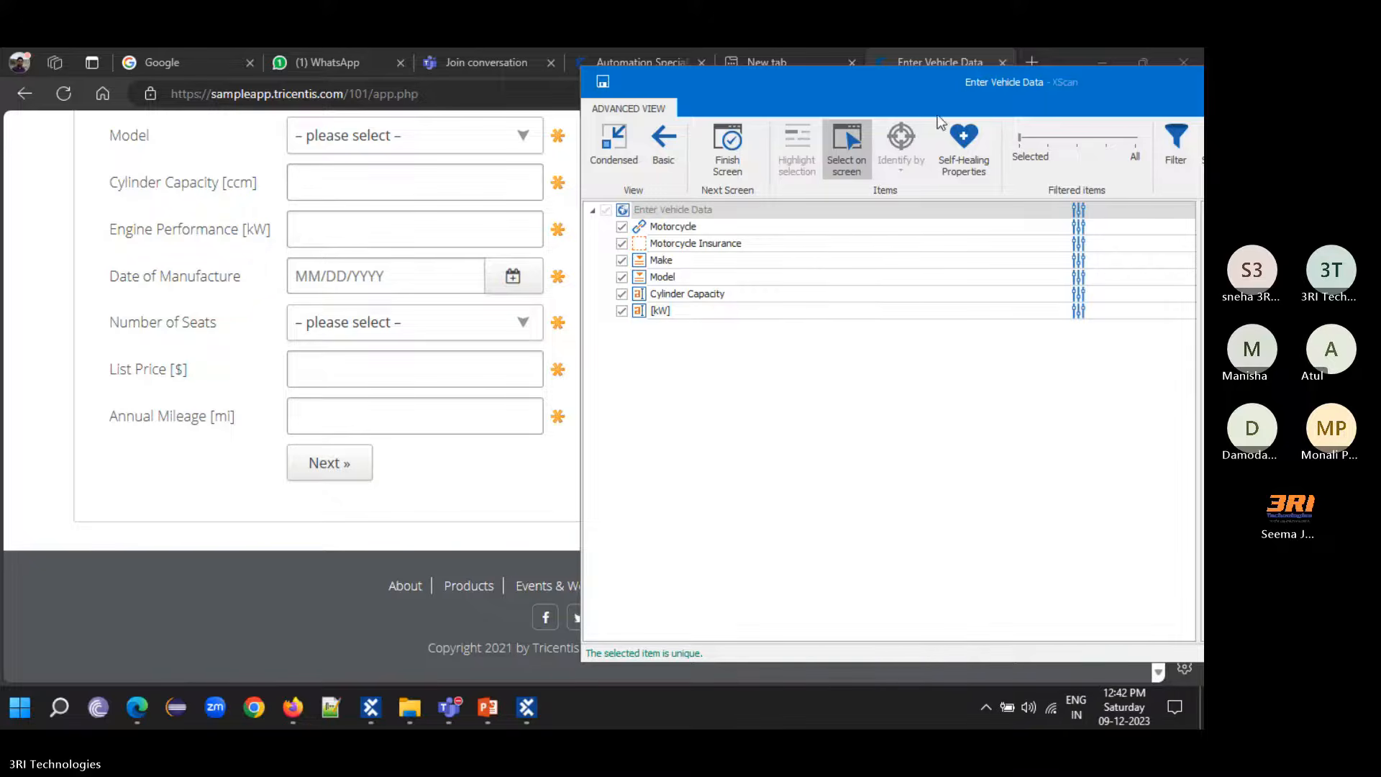
right_click(526, 712)
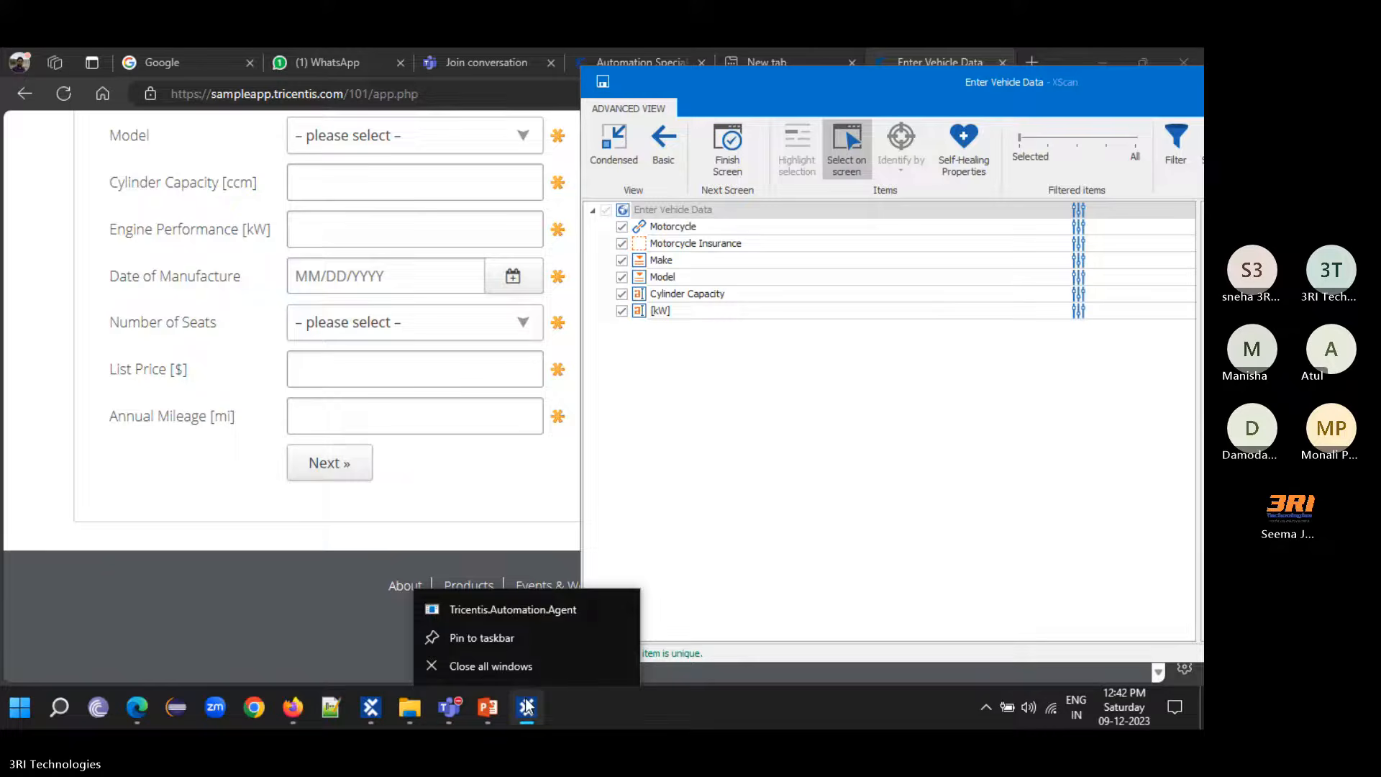
left_click(528, 665)
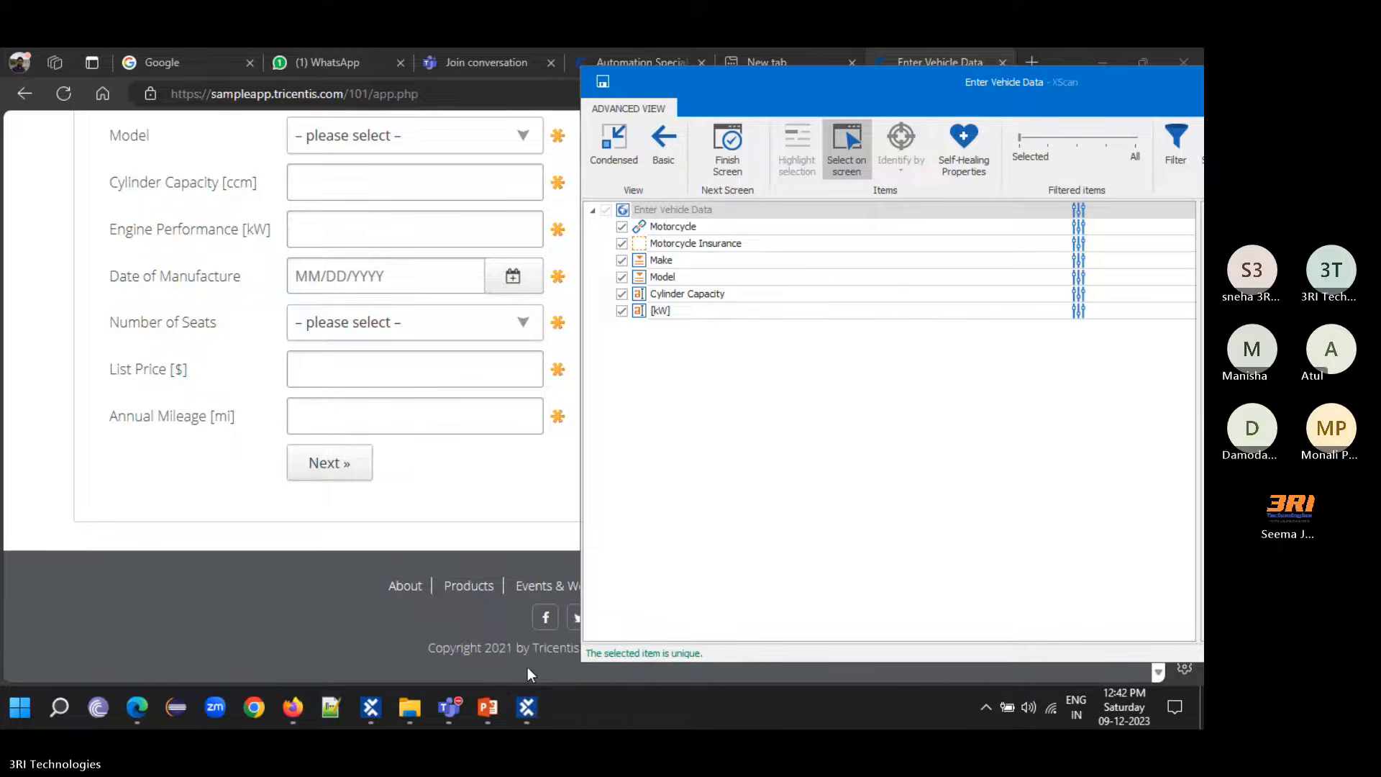
- Open Task Manager and close all windows of the unresponsive Tricentis.Automation.Agent
mouse_move(527, 707)
right_click(620, 702)
left_click(597, 702)
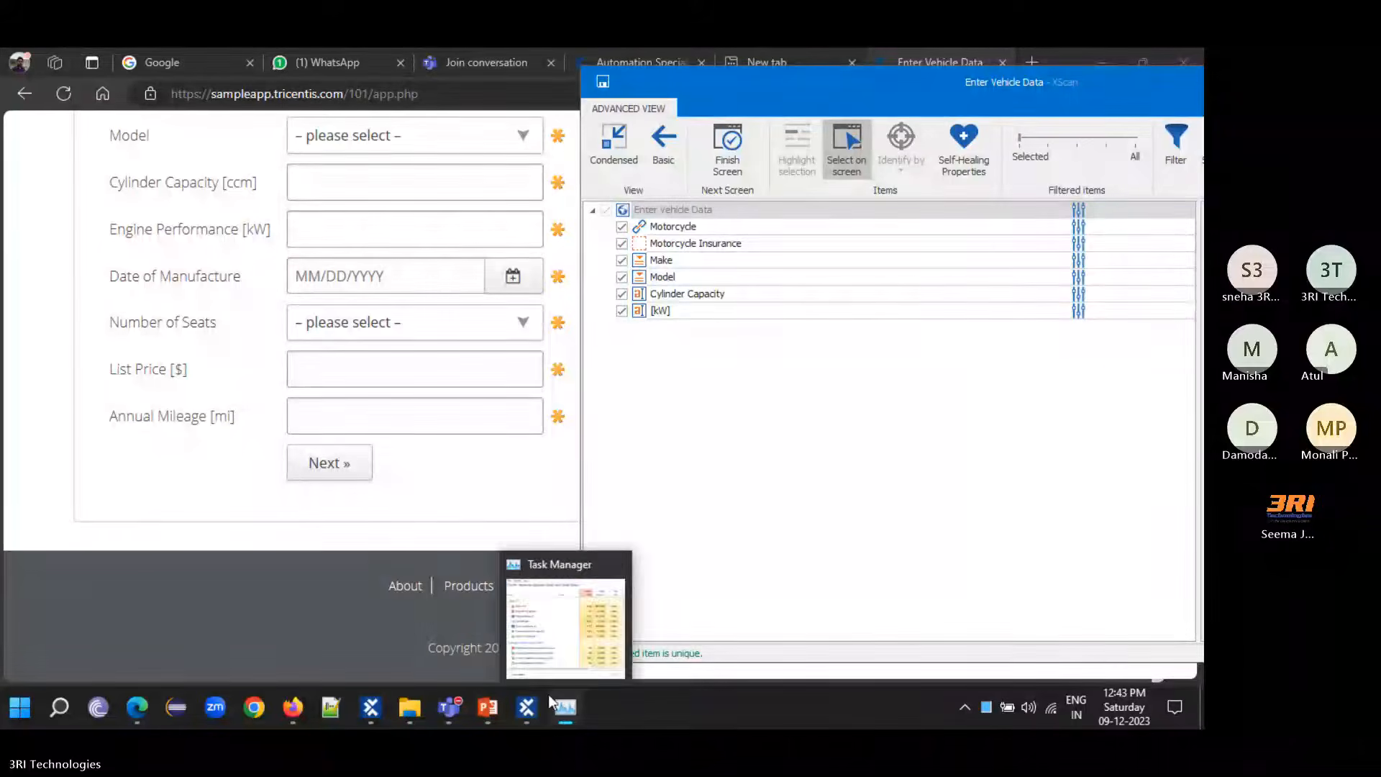
right_click(526, 707)
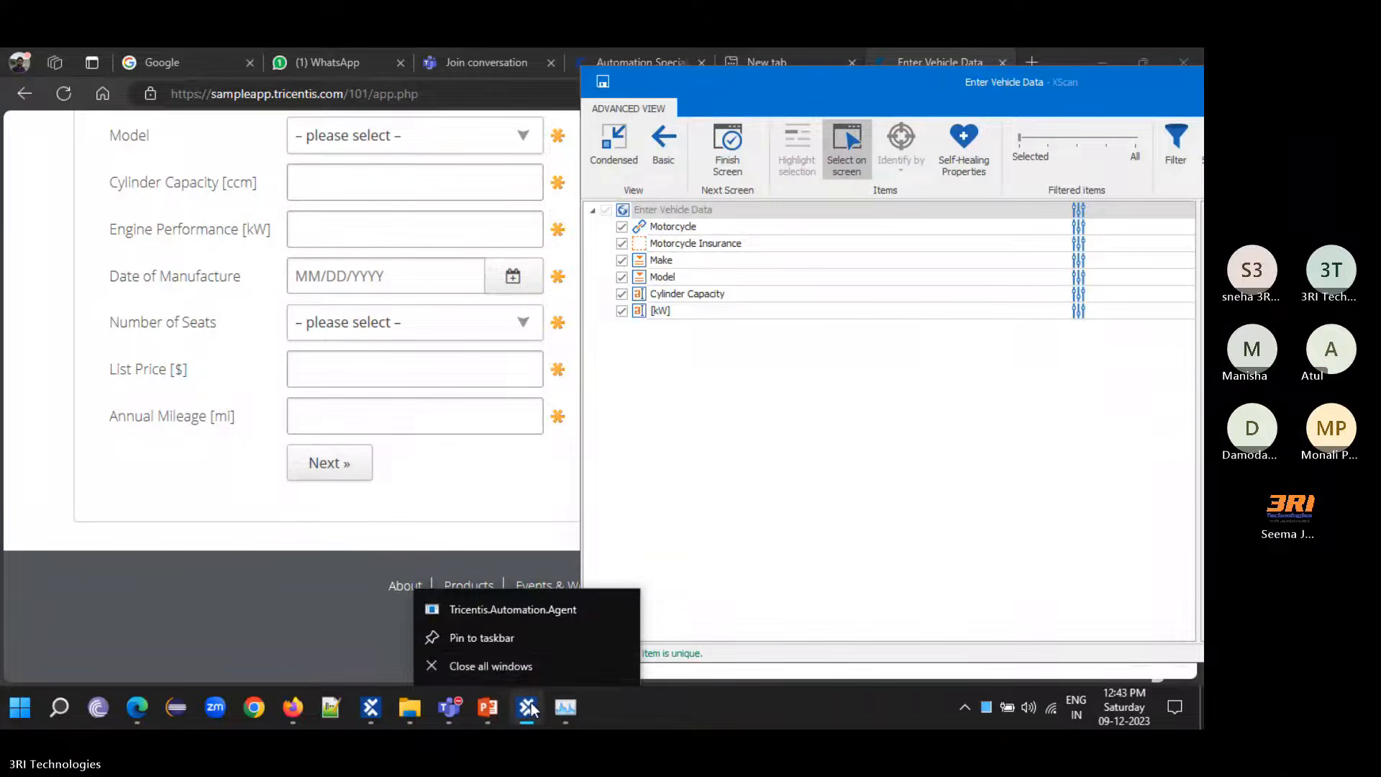
left_click(519, 666)
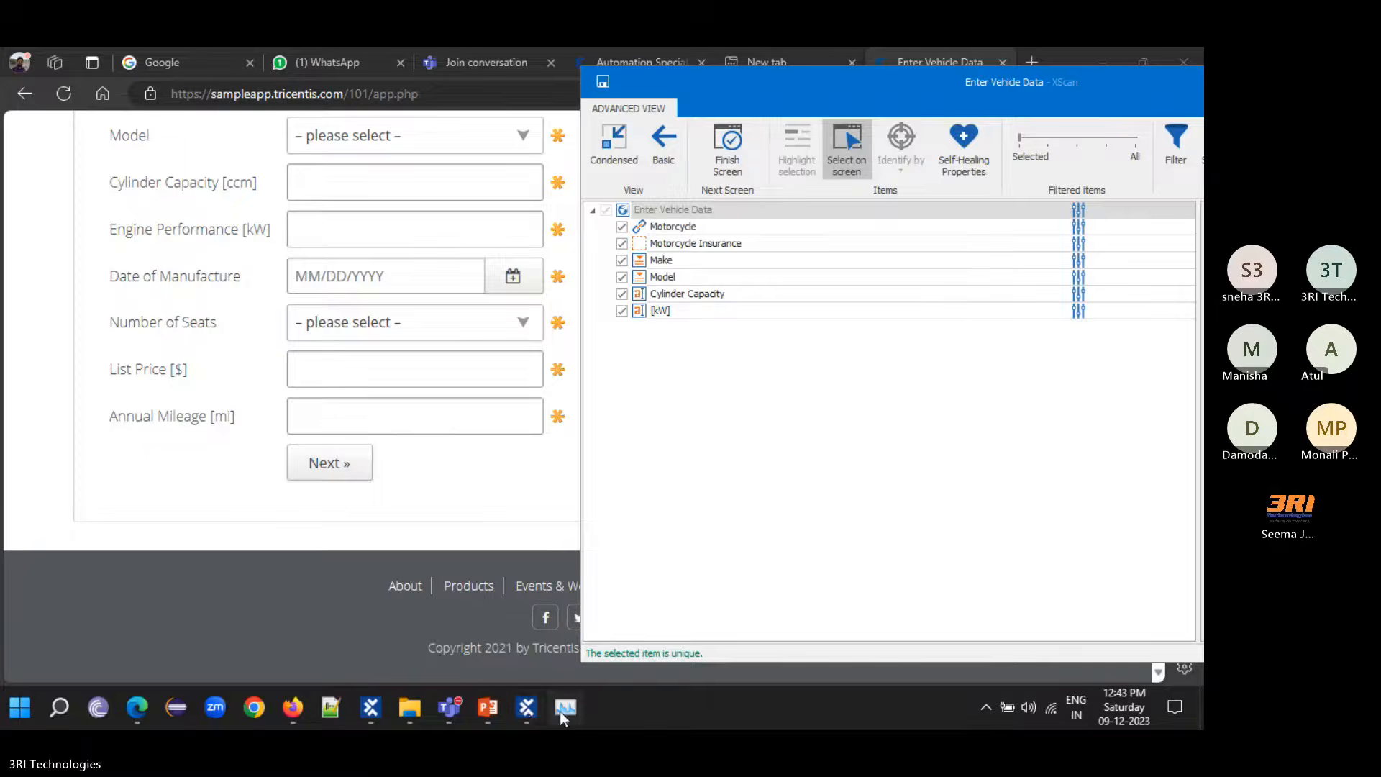
- Show the desktop, bring Tosca Commander back up, and close the Firefox and PowerPoint windows
key("super+d")
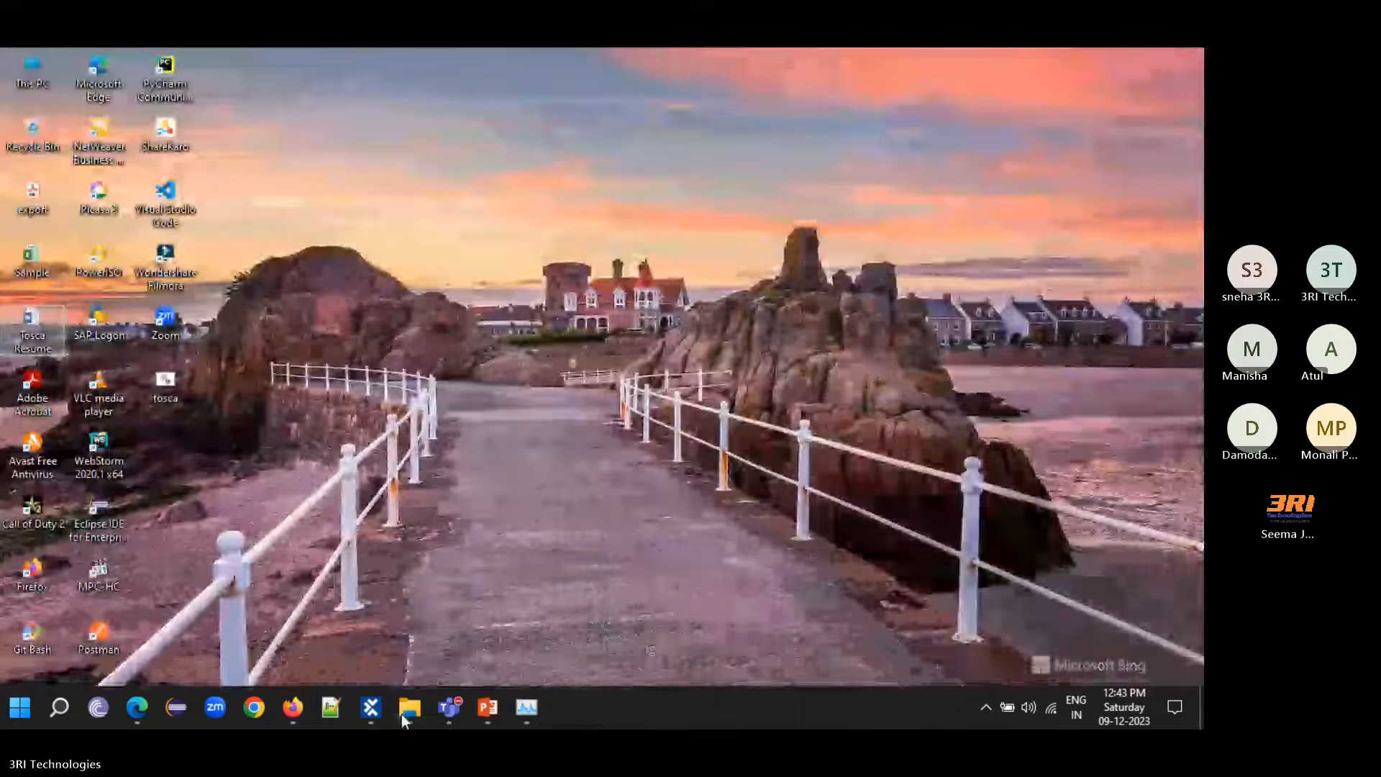
left_click(370, 707)
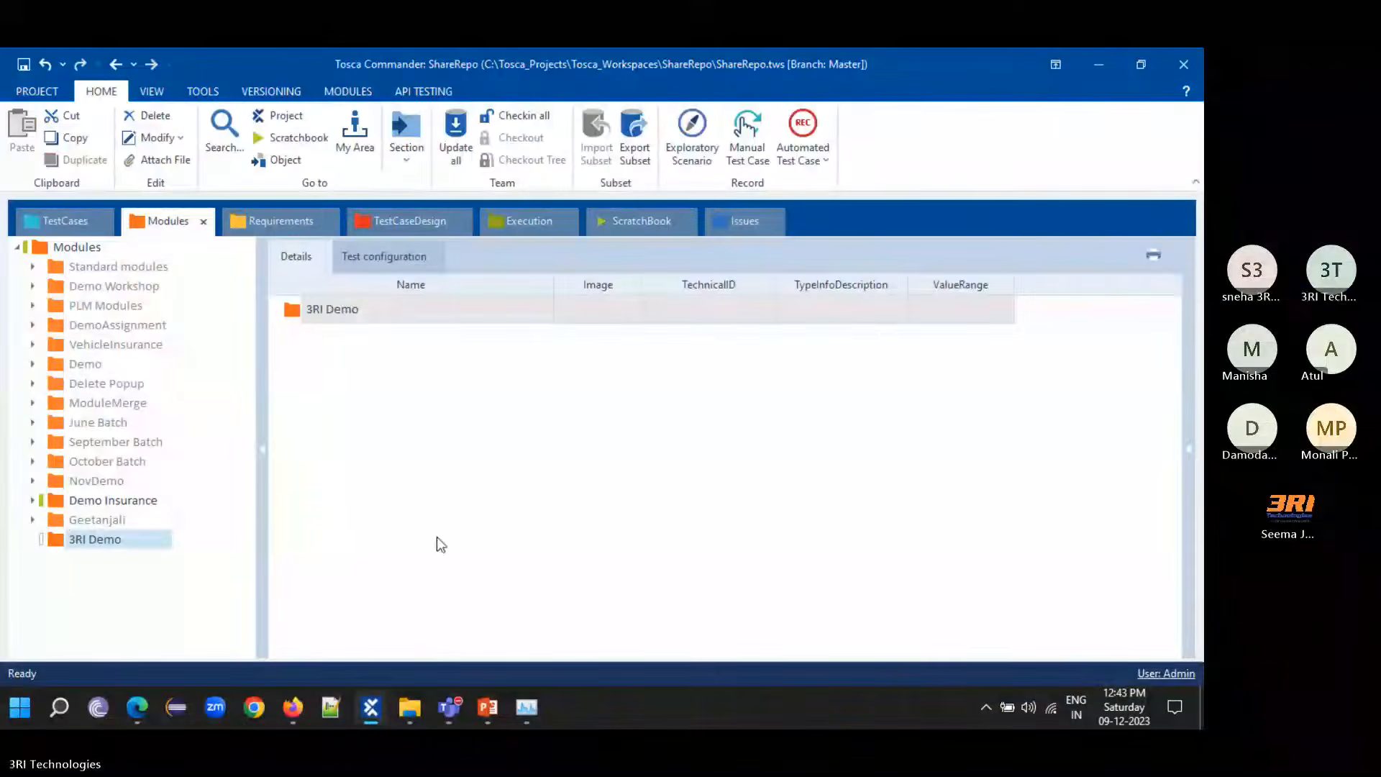
left_click(292, 714)
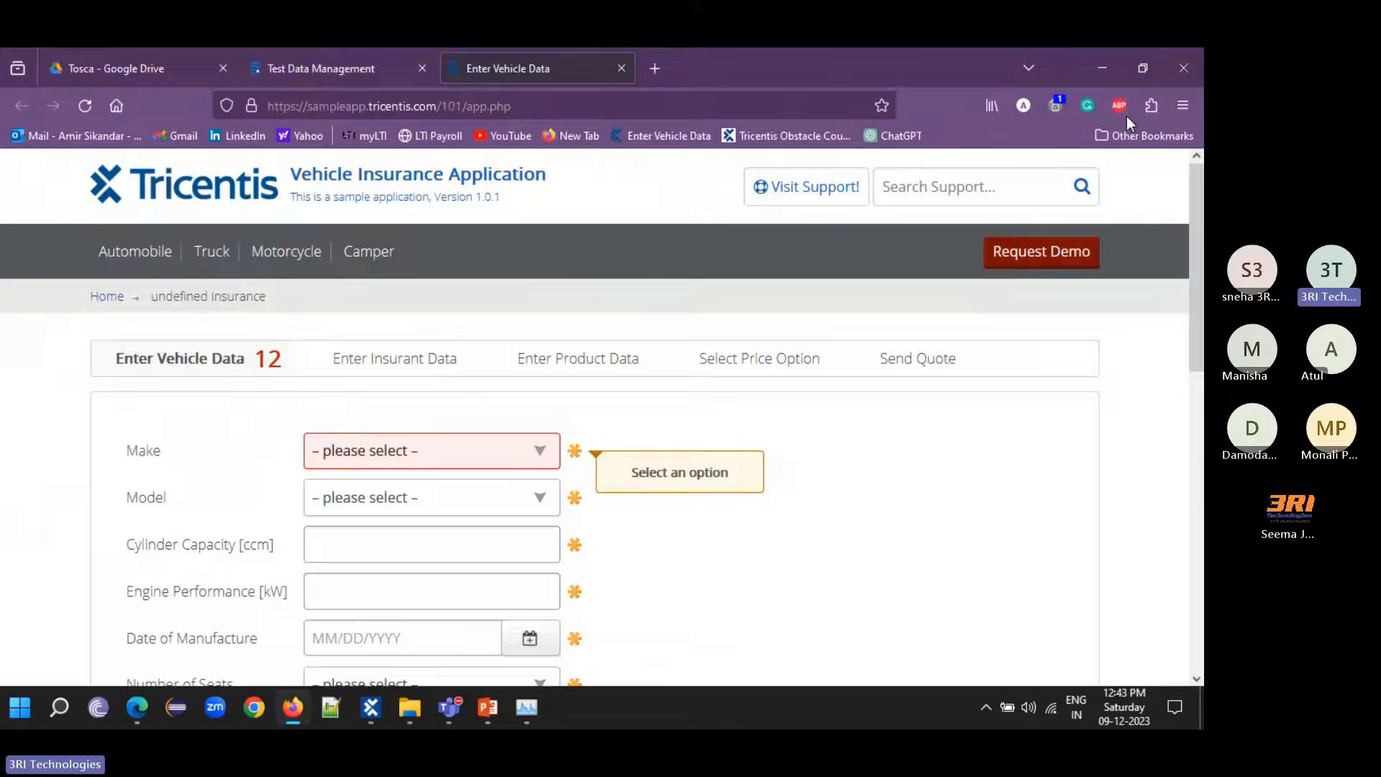
left_click(1198, 59)
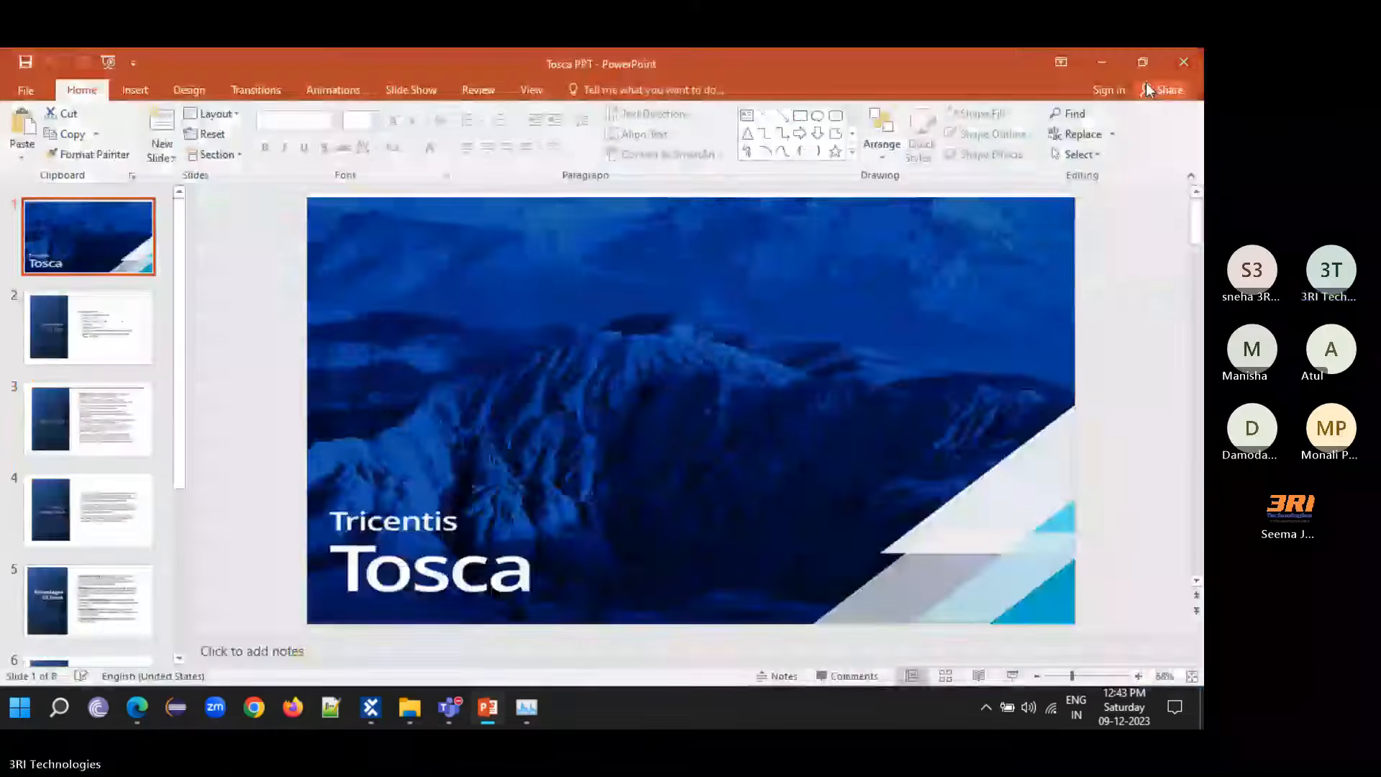
left_click(1200, 57)
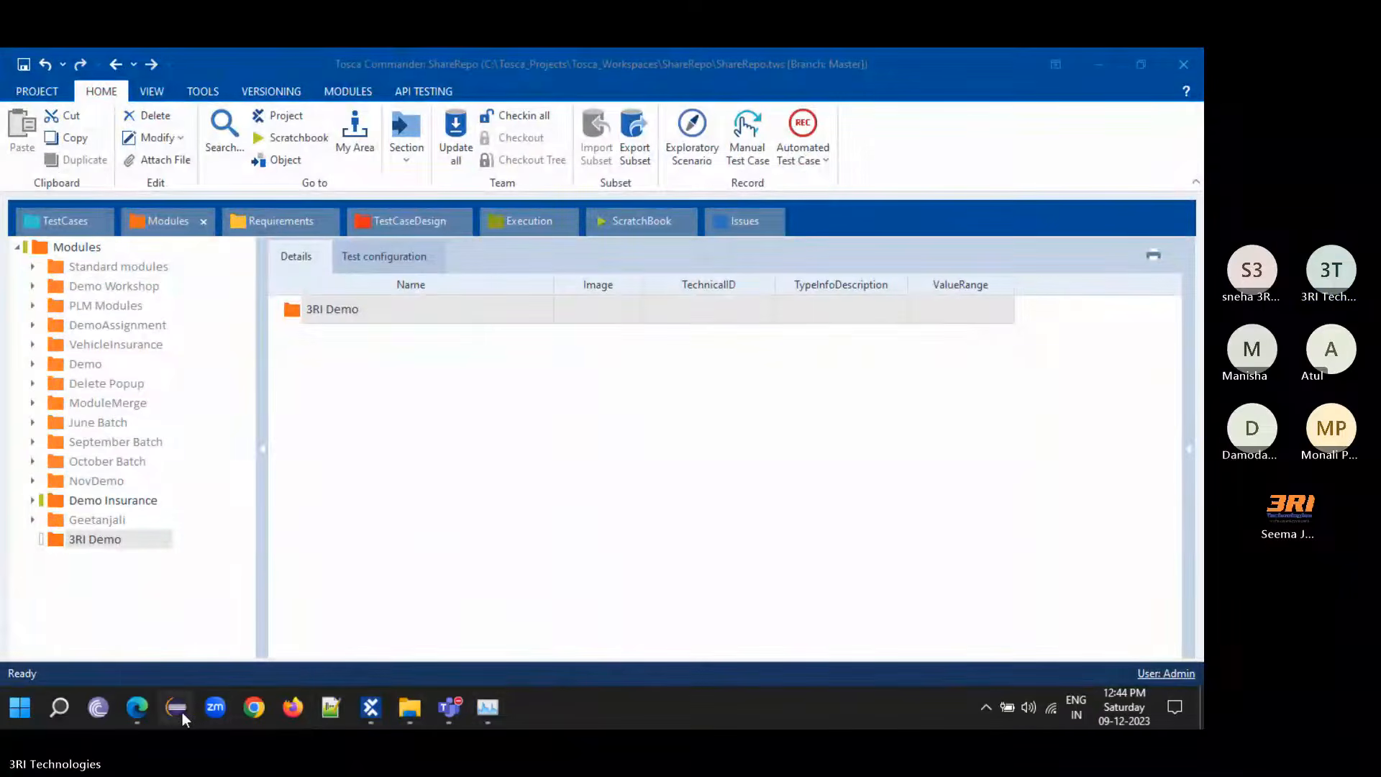
- Switch to Edge and reload the Motorcycle insurance form, agreeing to leave the current page
left_click(137, 710)
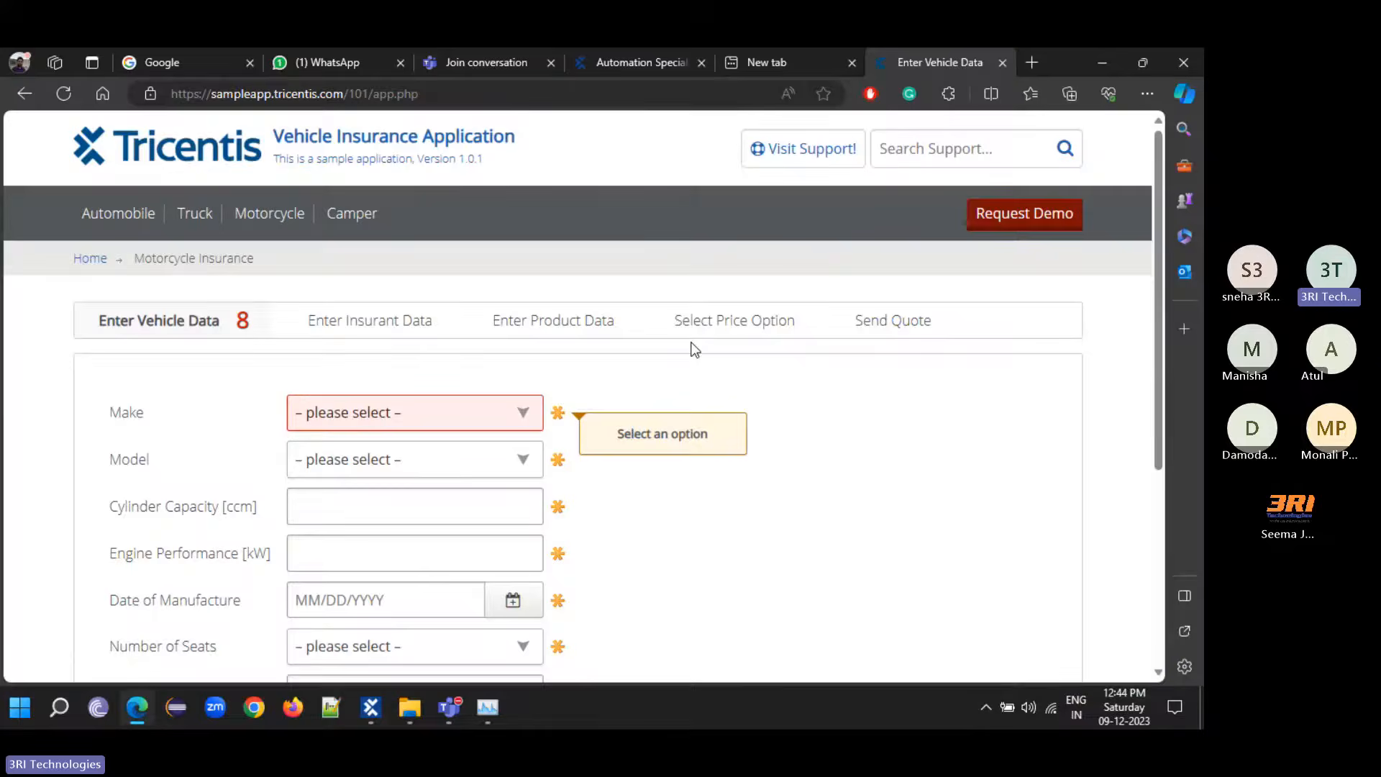
left_click(269, 213)
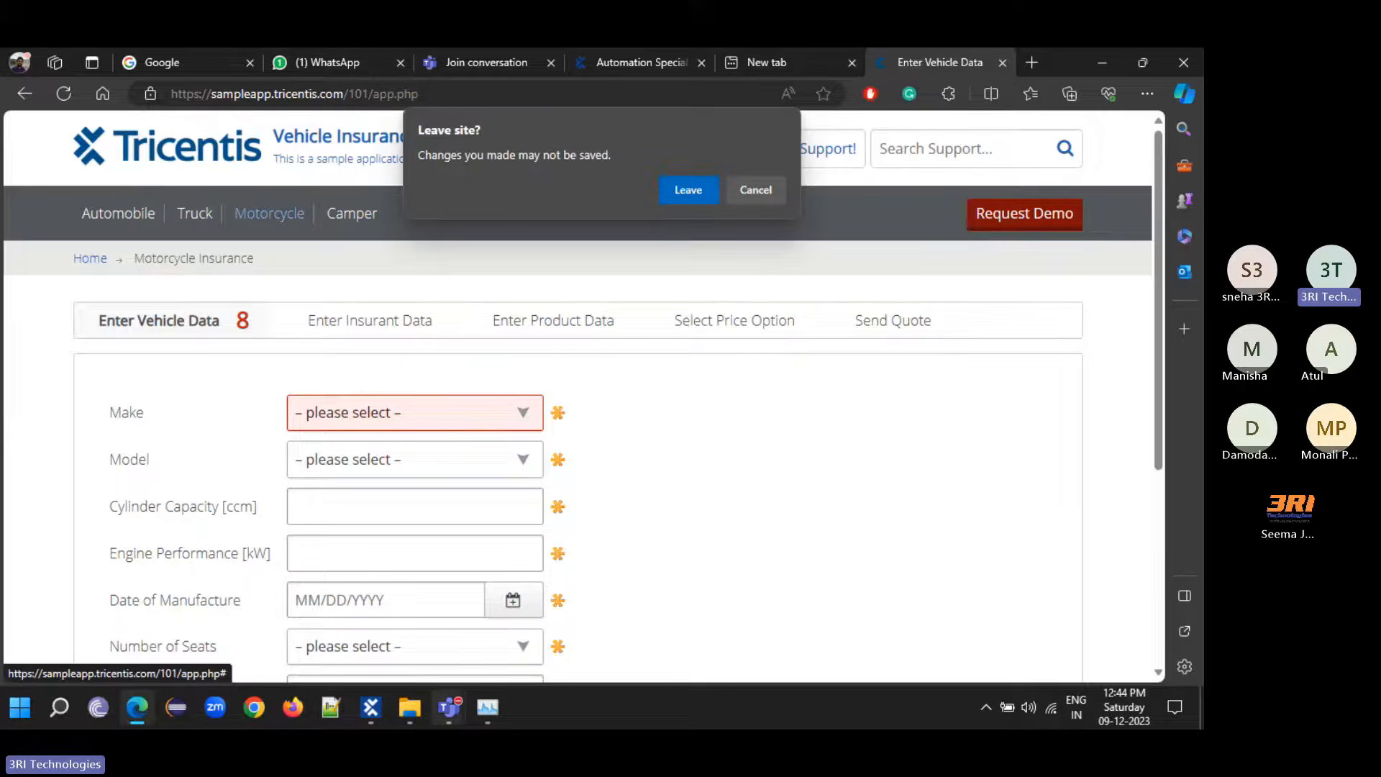
left_click(699, 193)
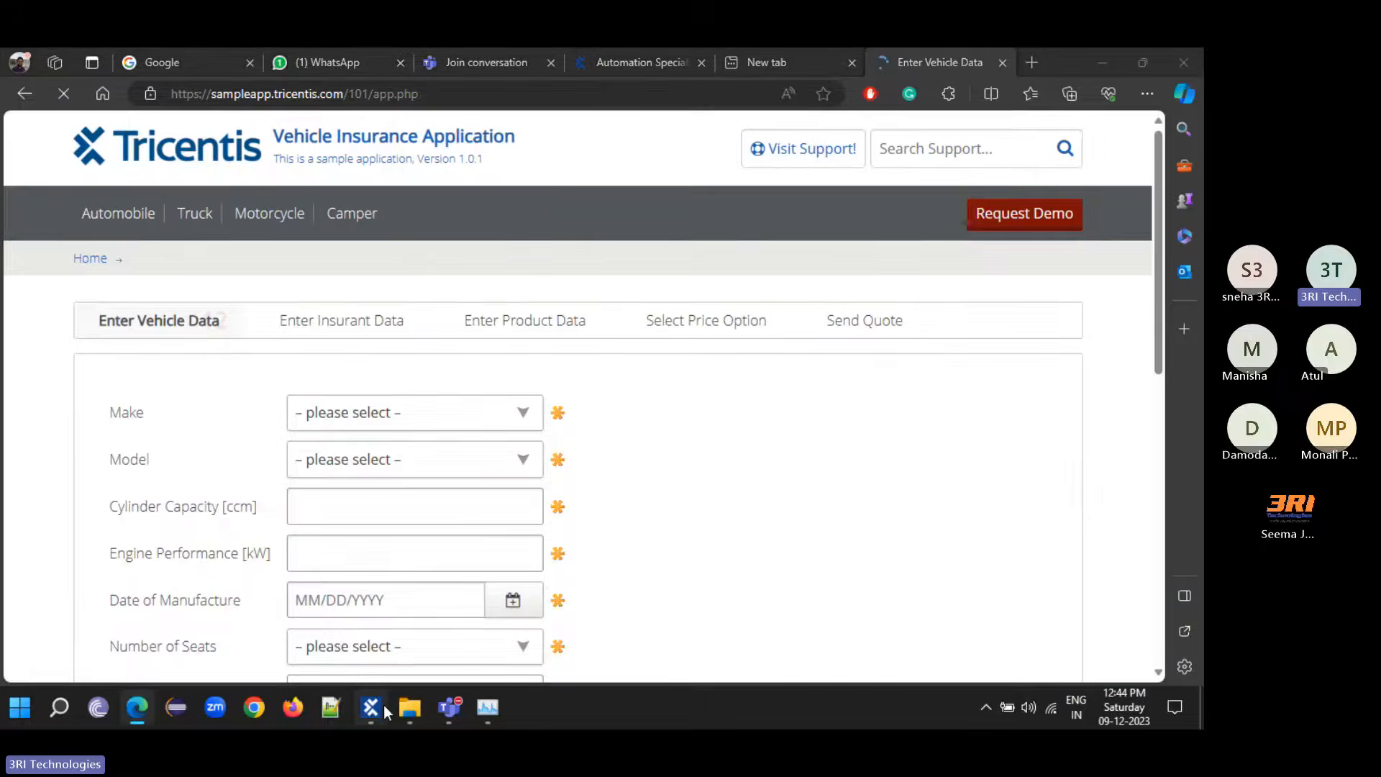
- Start an Application scan from the 3RI Demo folder in Tosca Commander, scan the Enter Vehicle Data window, and move XScan off the form
left_click(382, 706)
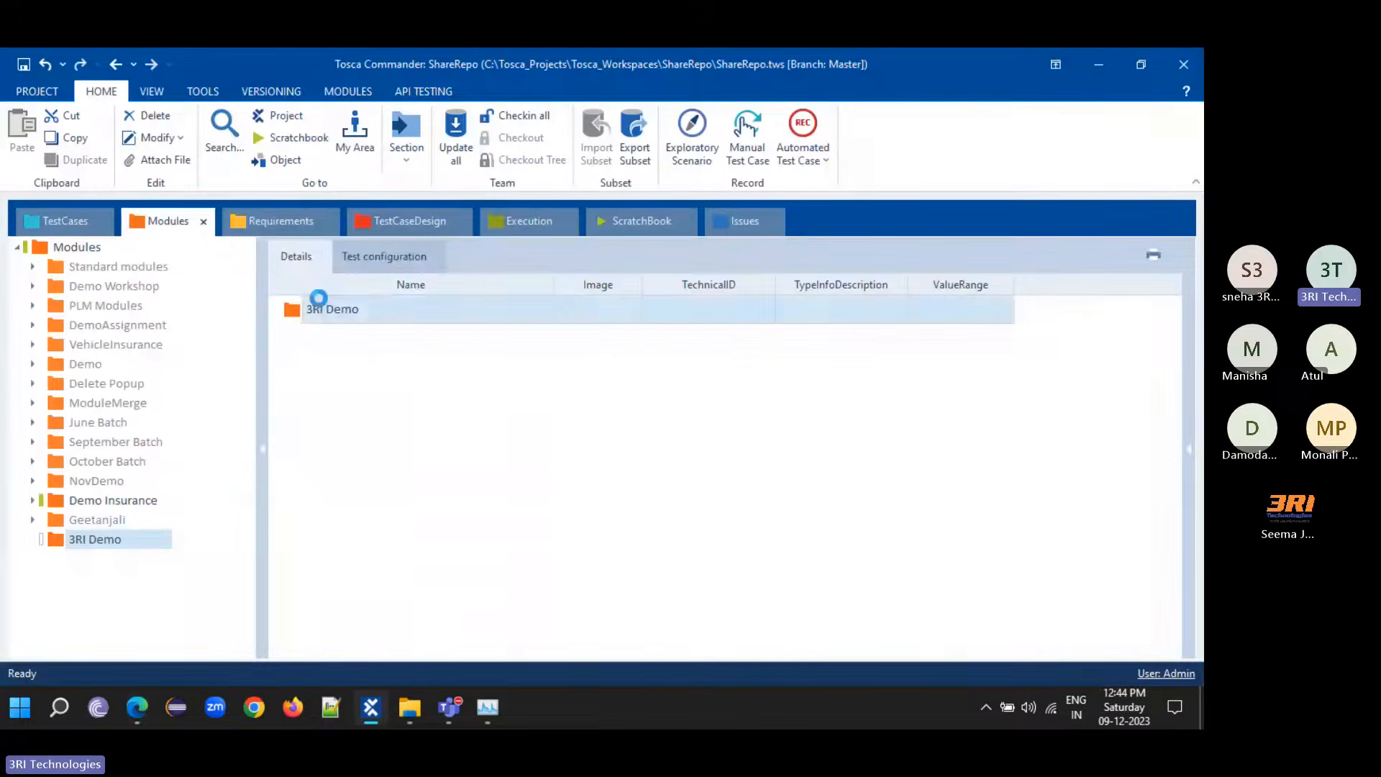
right_click(321, 301)
mouse_move(546, 359)
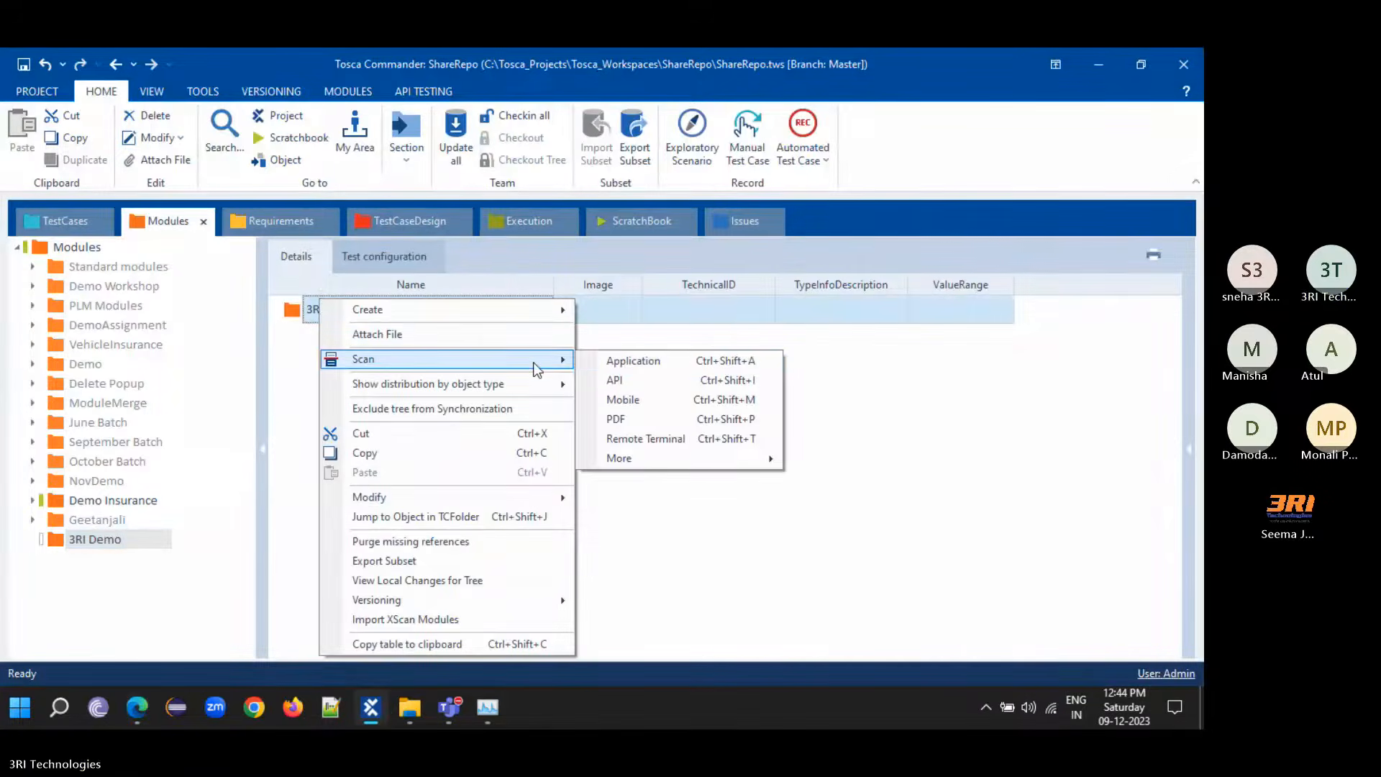
left_click(647, 360)
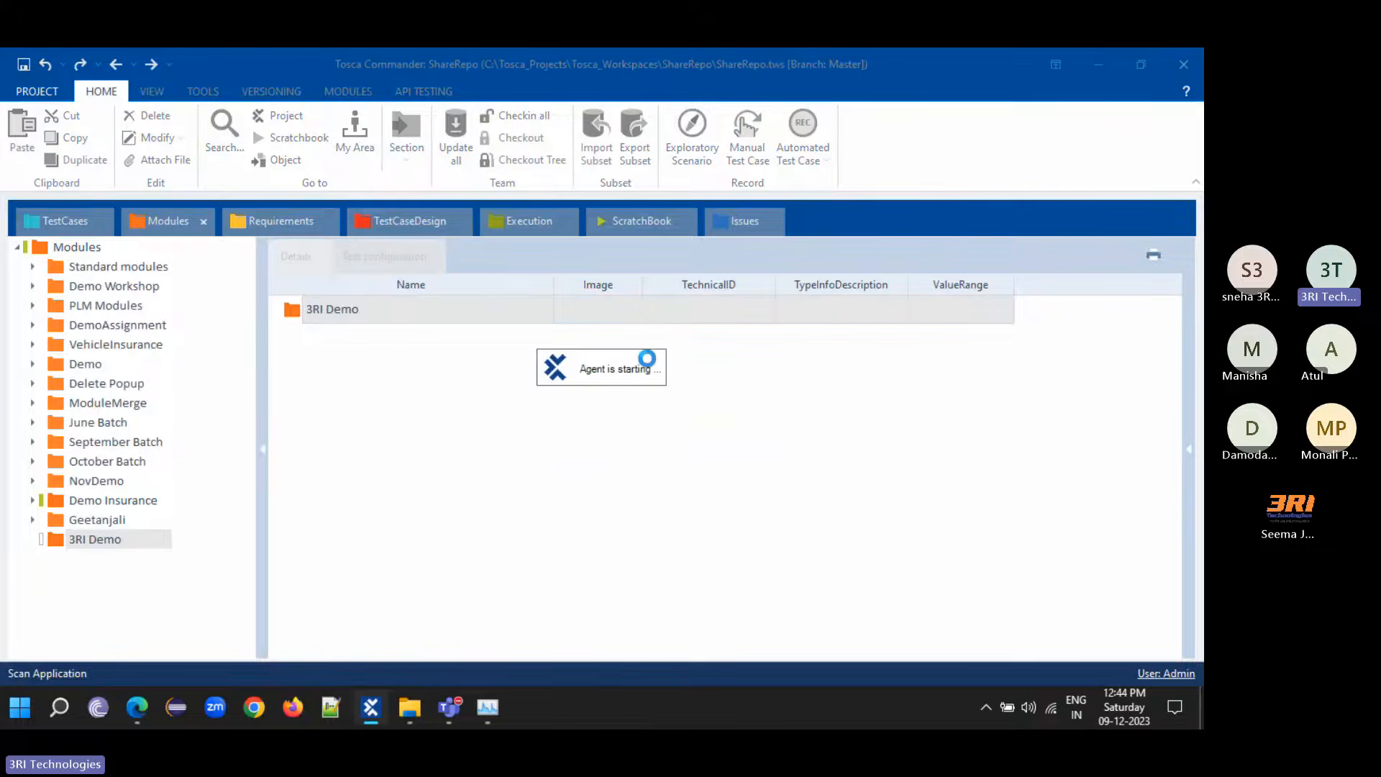
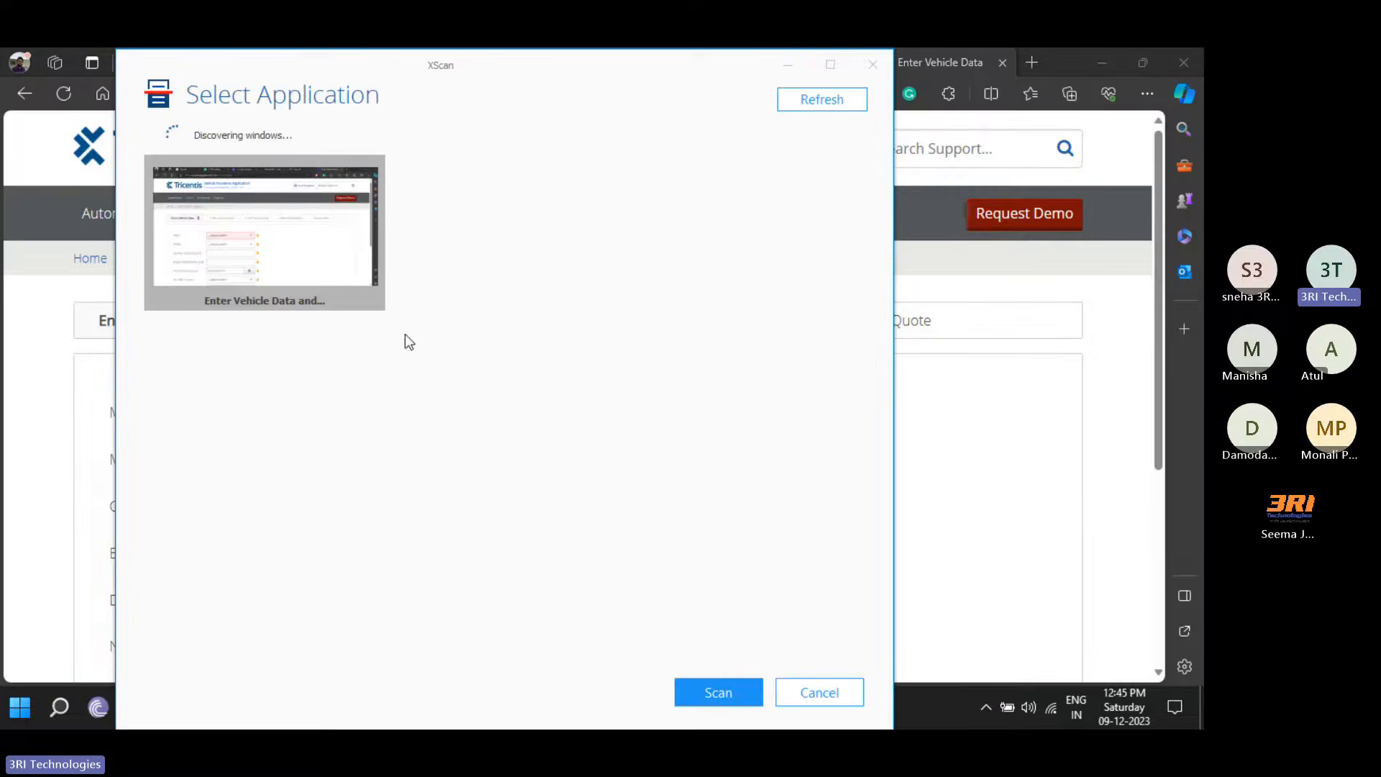
double_click(292, 230)
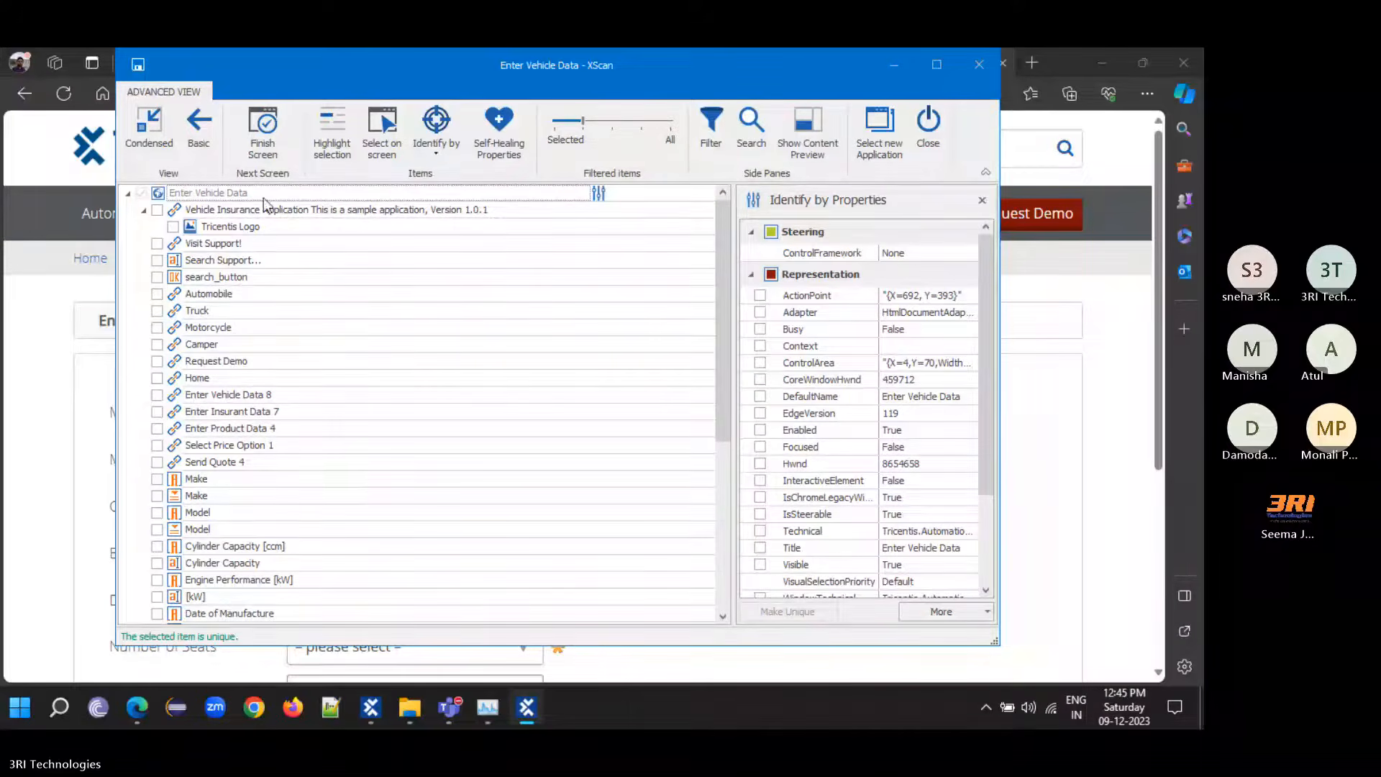
left_click_drag(359, 71, 681, 92)
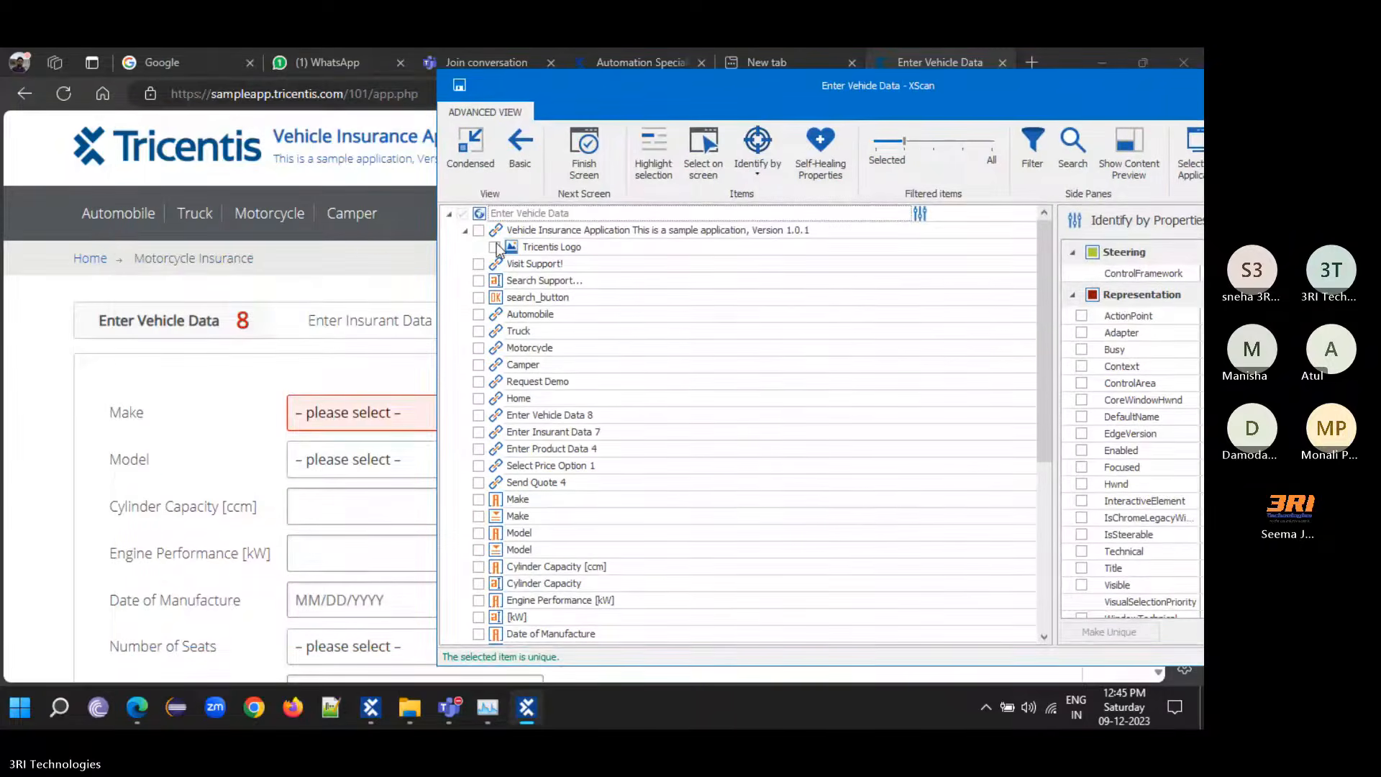
- Move XScan off the form and pick Motorcycle, Make, Model, Cylinder Capacity and Engine Performance with Select on screen
left_click_drag(568, 78, 876, 224)
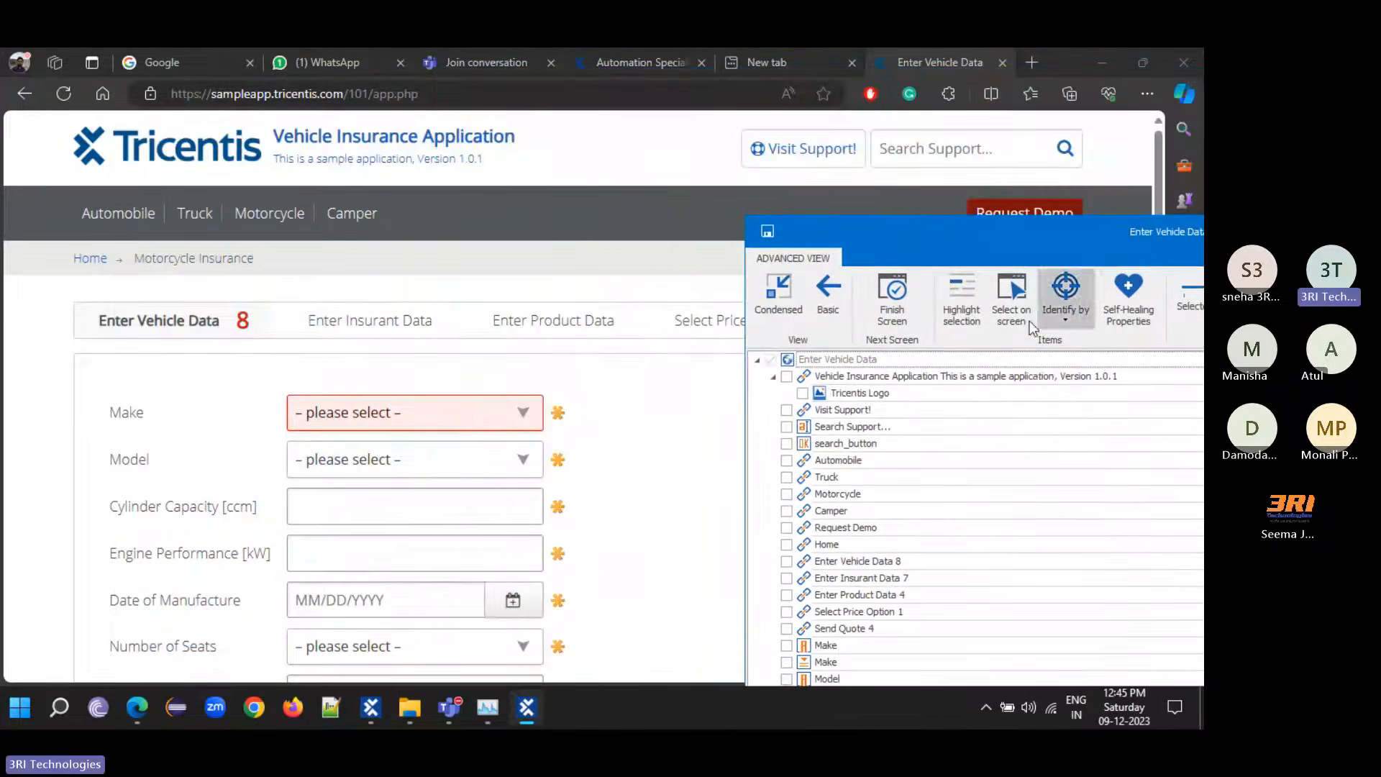
left_click(1012, 309)
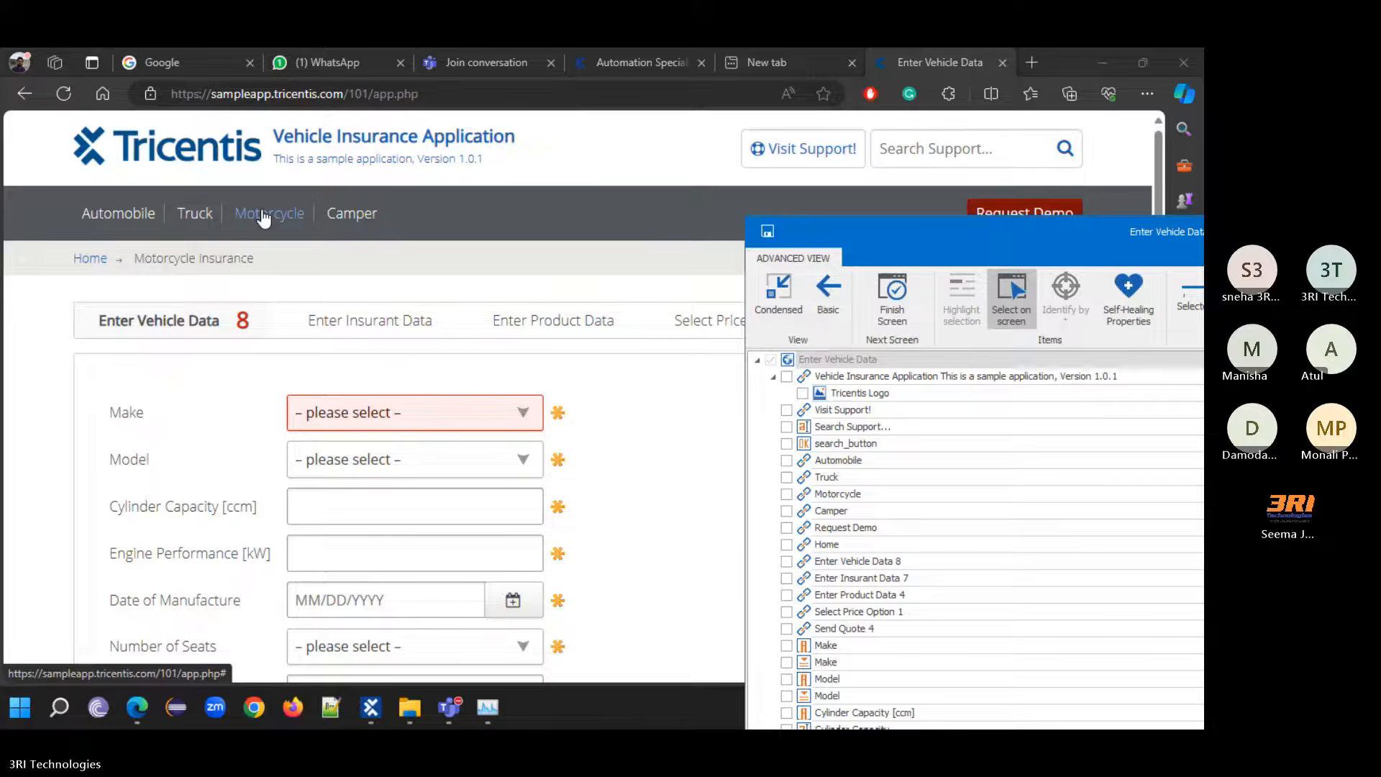
left_click(265, 218)
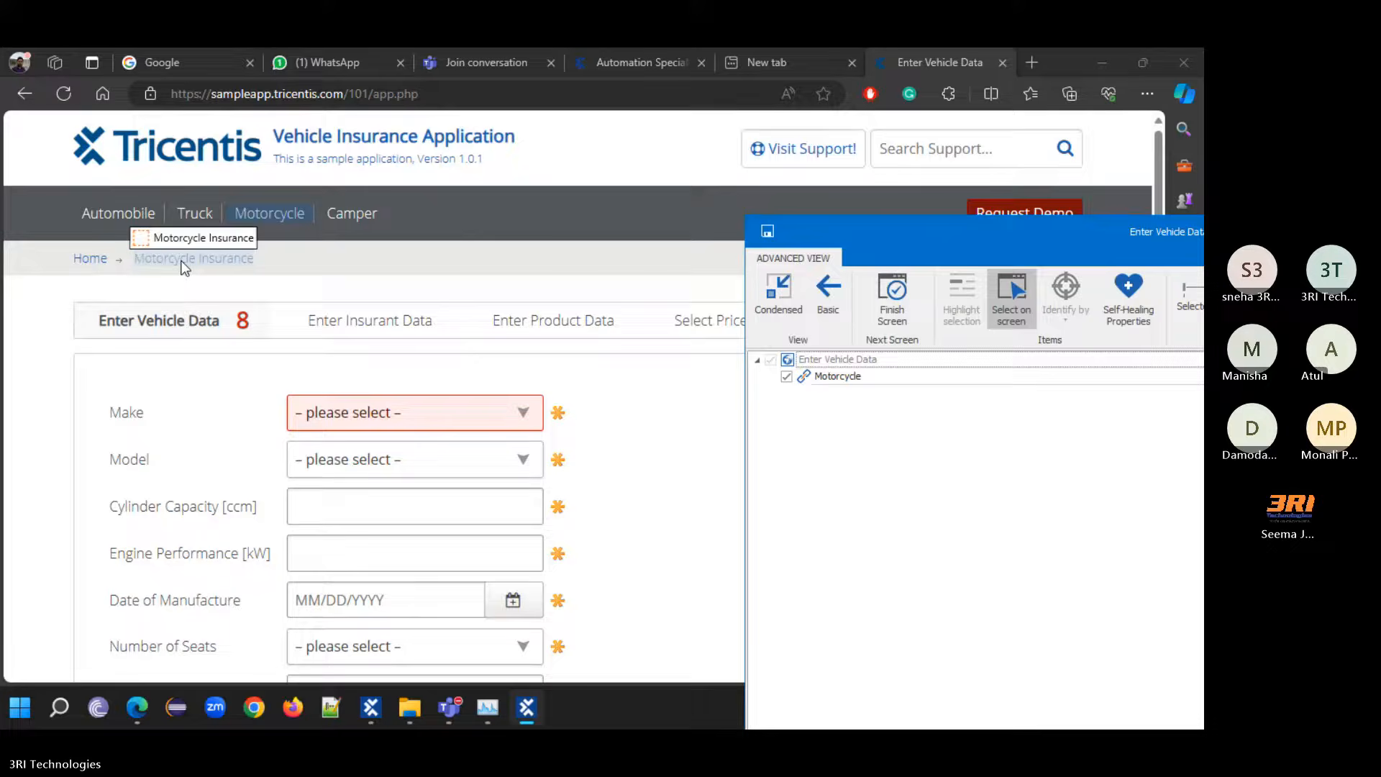
left_click(351, 422)
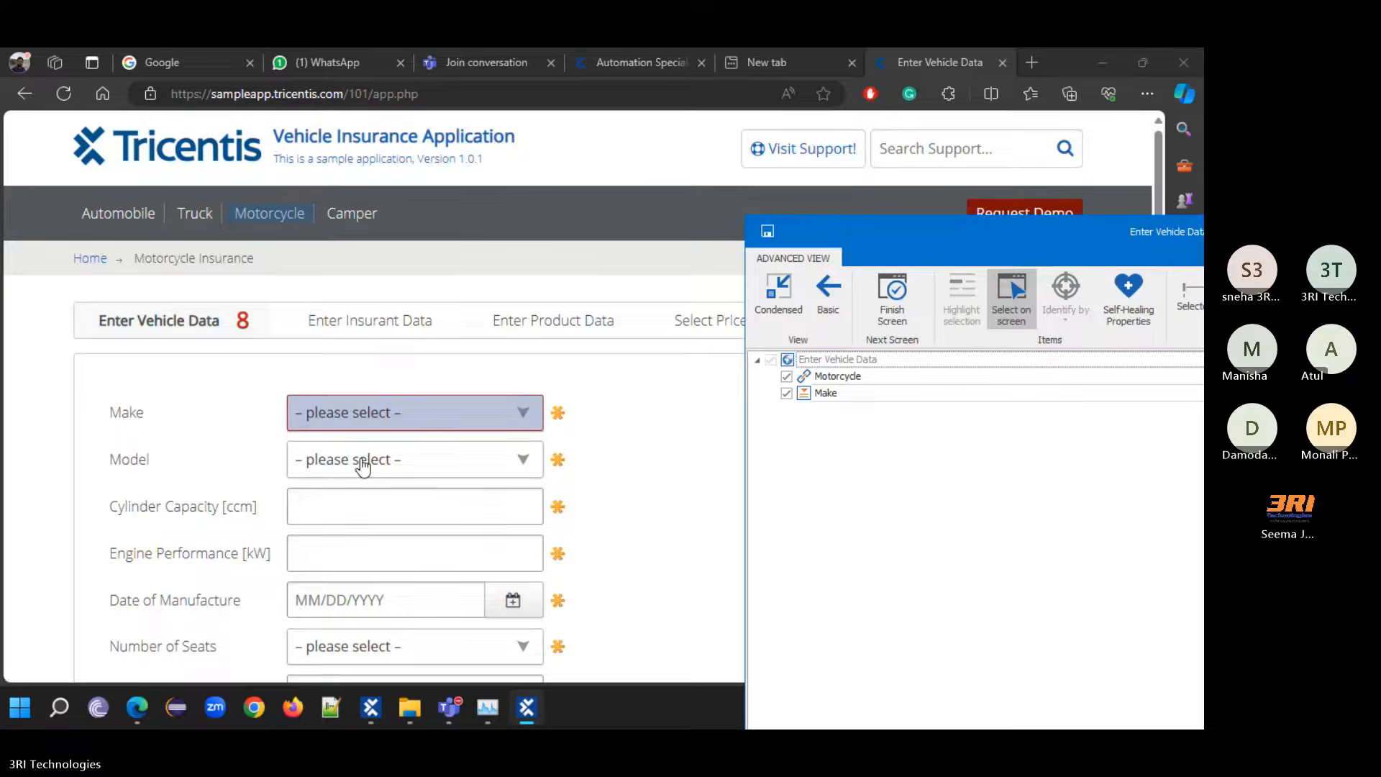
left_click(374, 506)
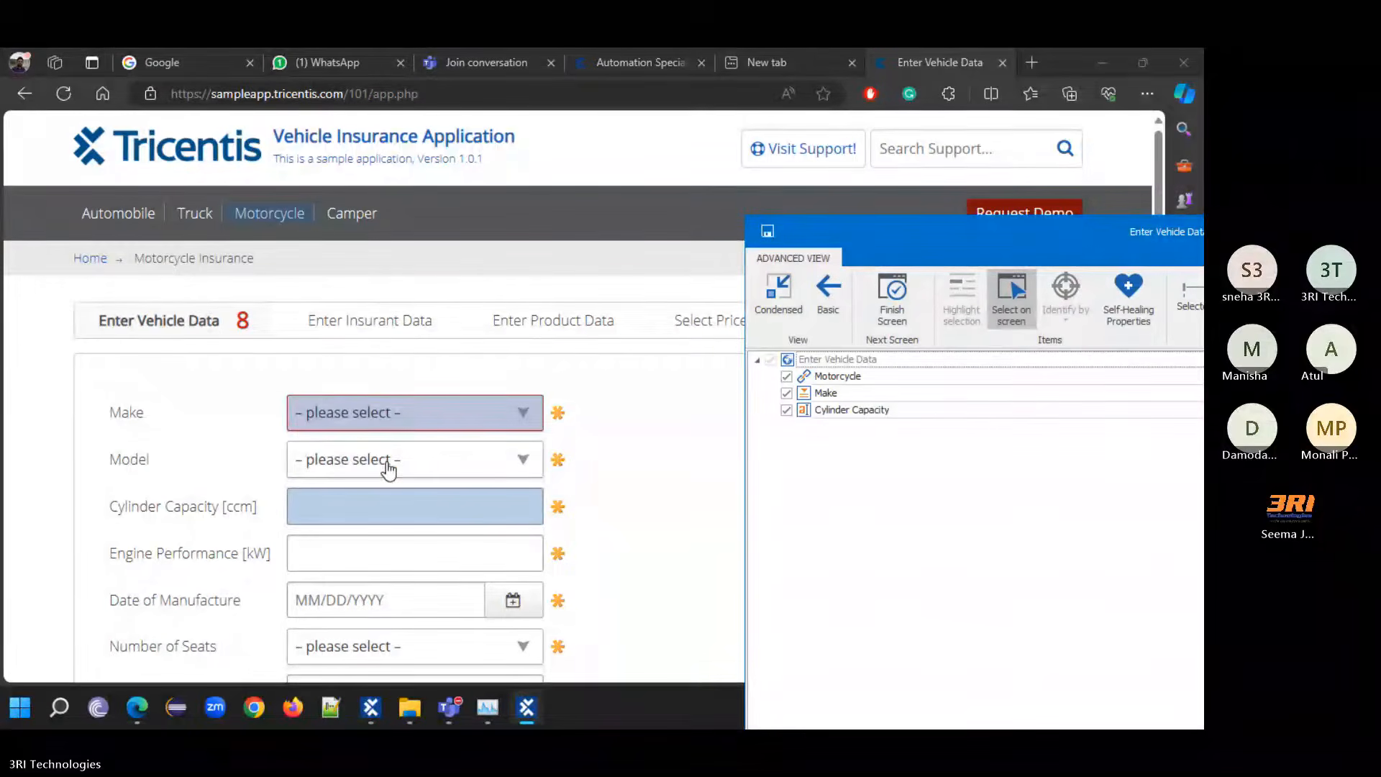
left_click(376, 459)
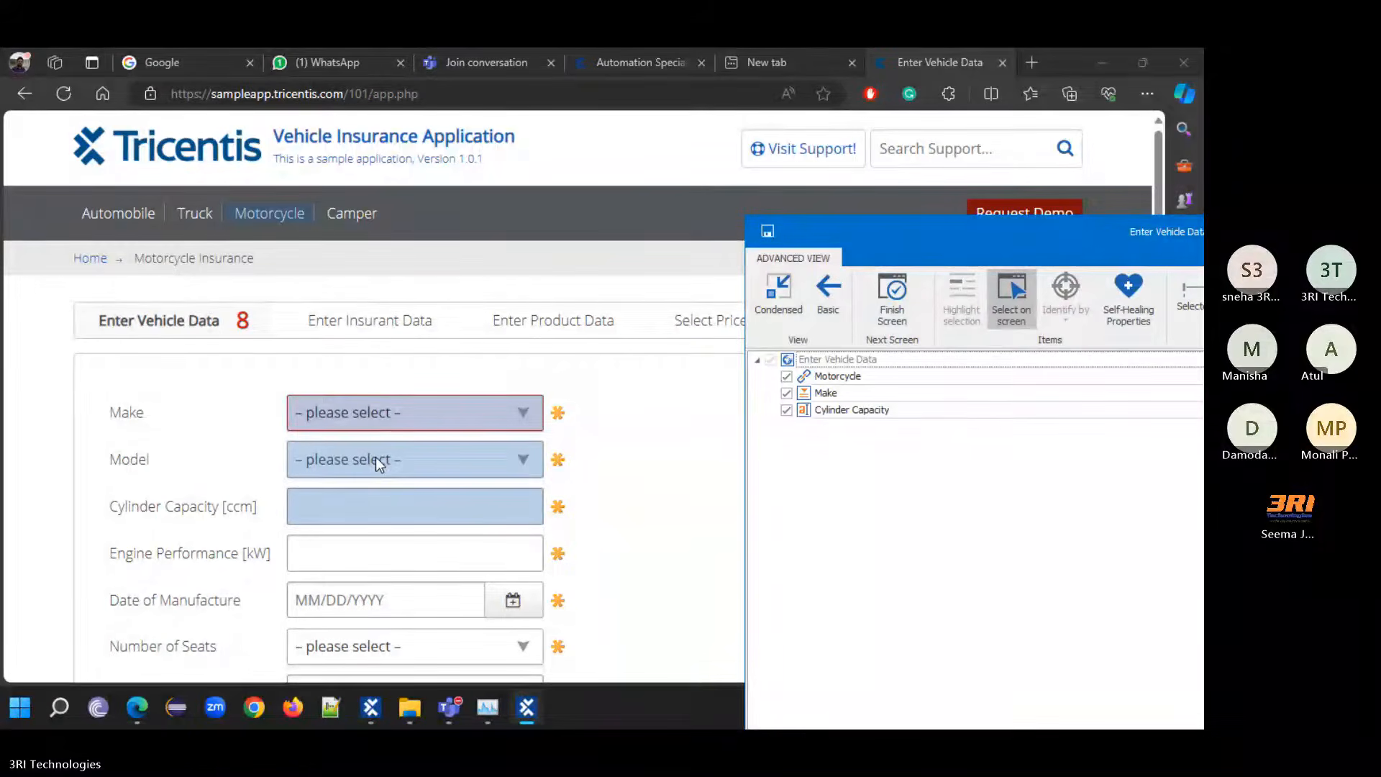
left_click(361, 552)
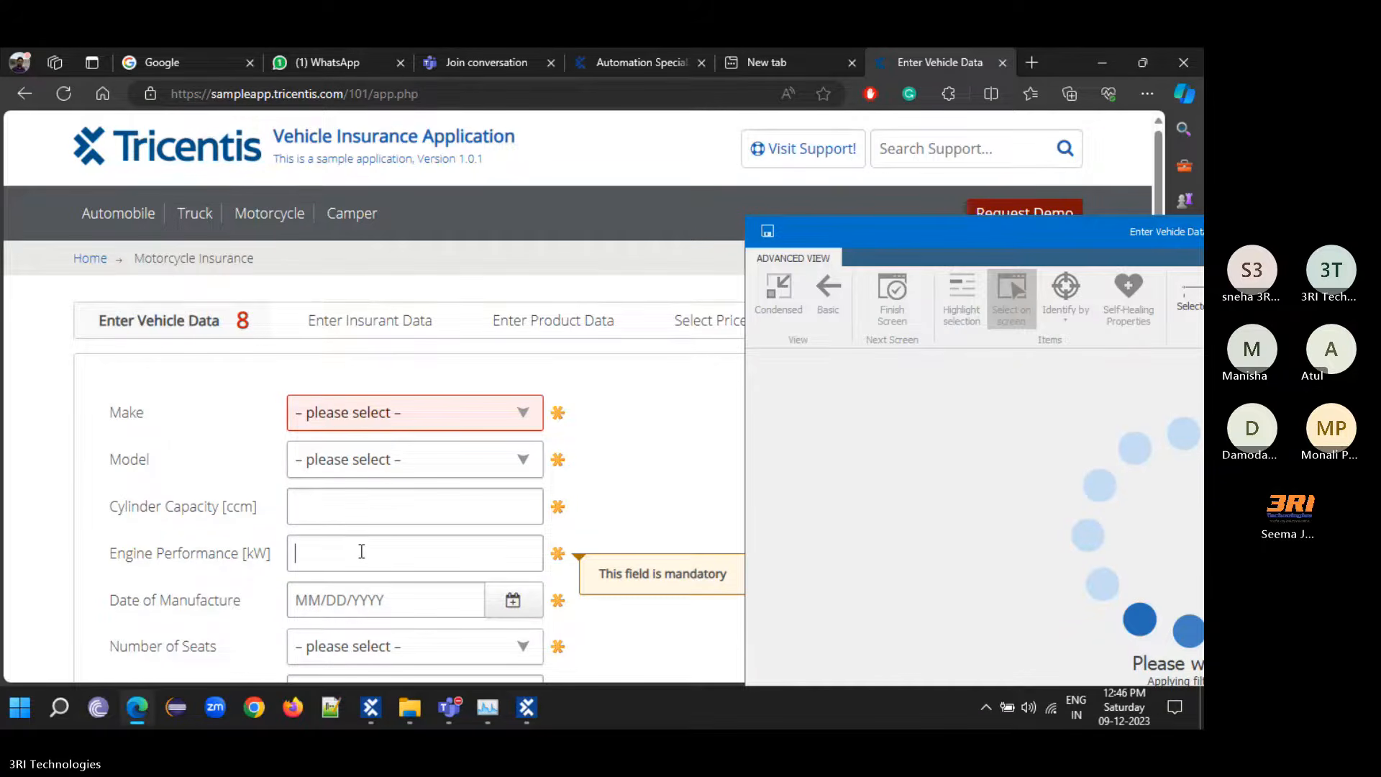
- Add the Date of Manufacture, Number of Seats, List Price and Next controls from the form to the scan selection
scroll(335, 552, "down", 2)
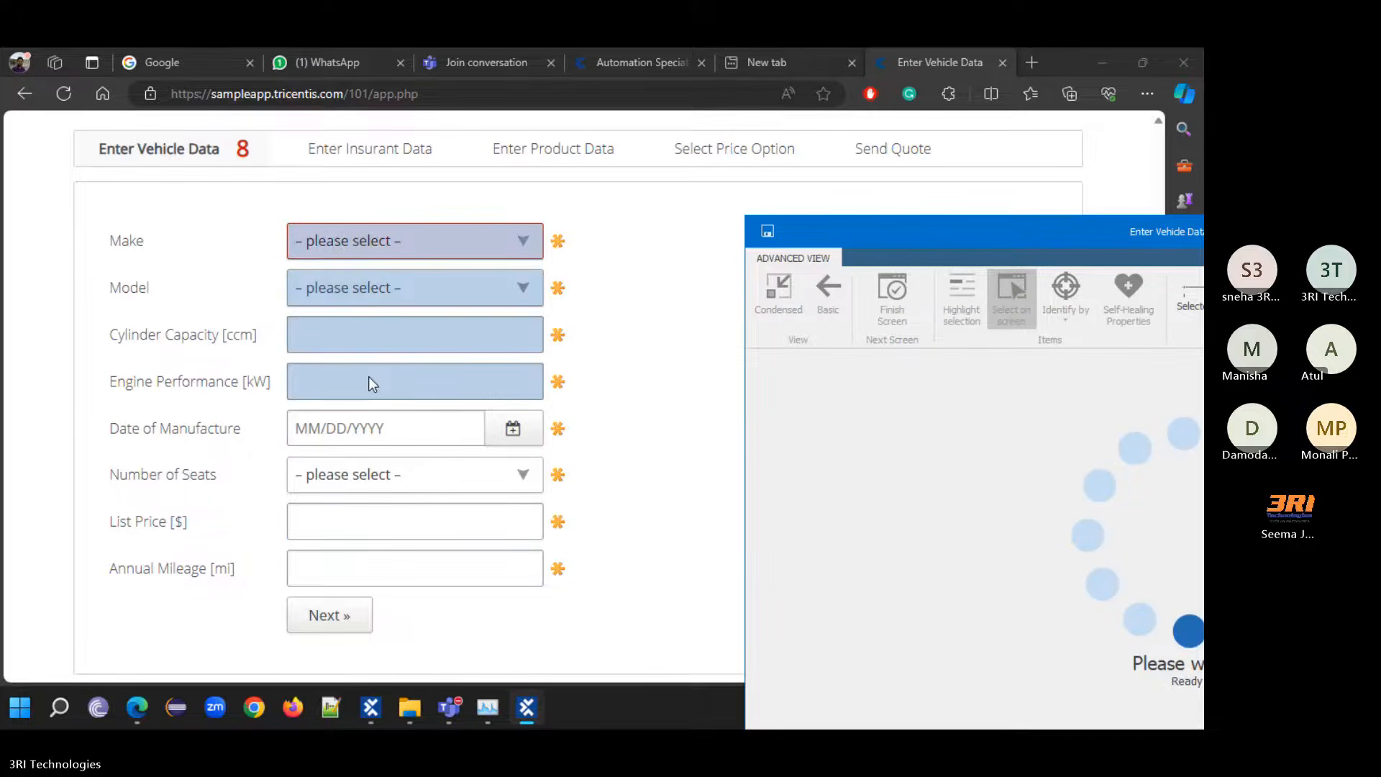
left_click(358, 427)
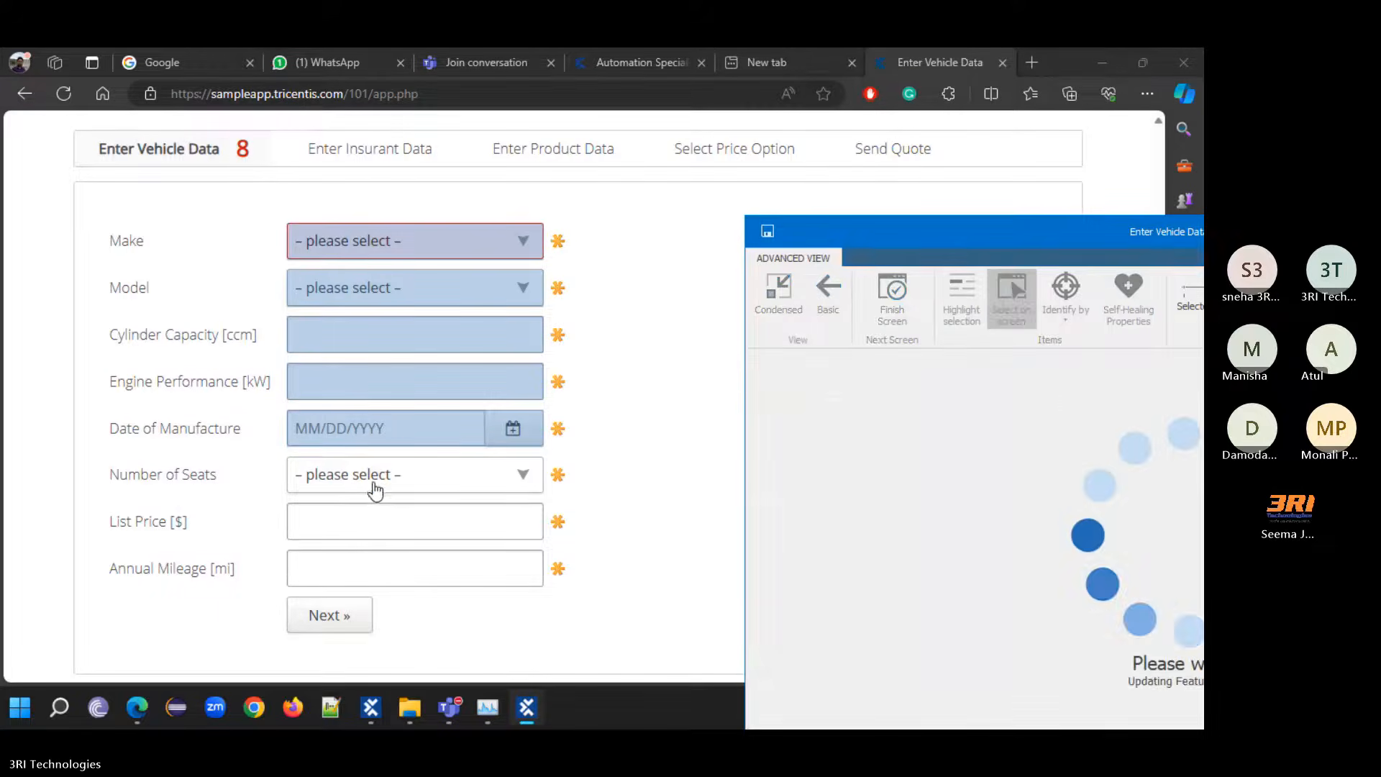
left_click(359, 479)
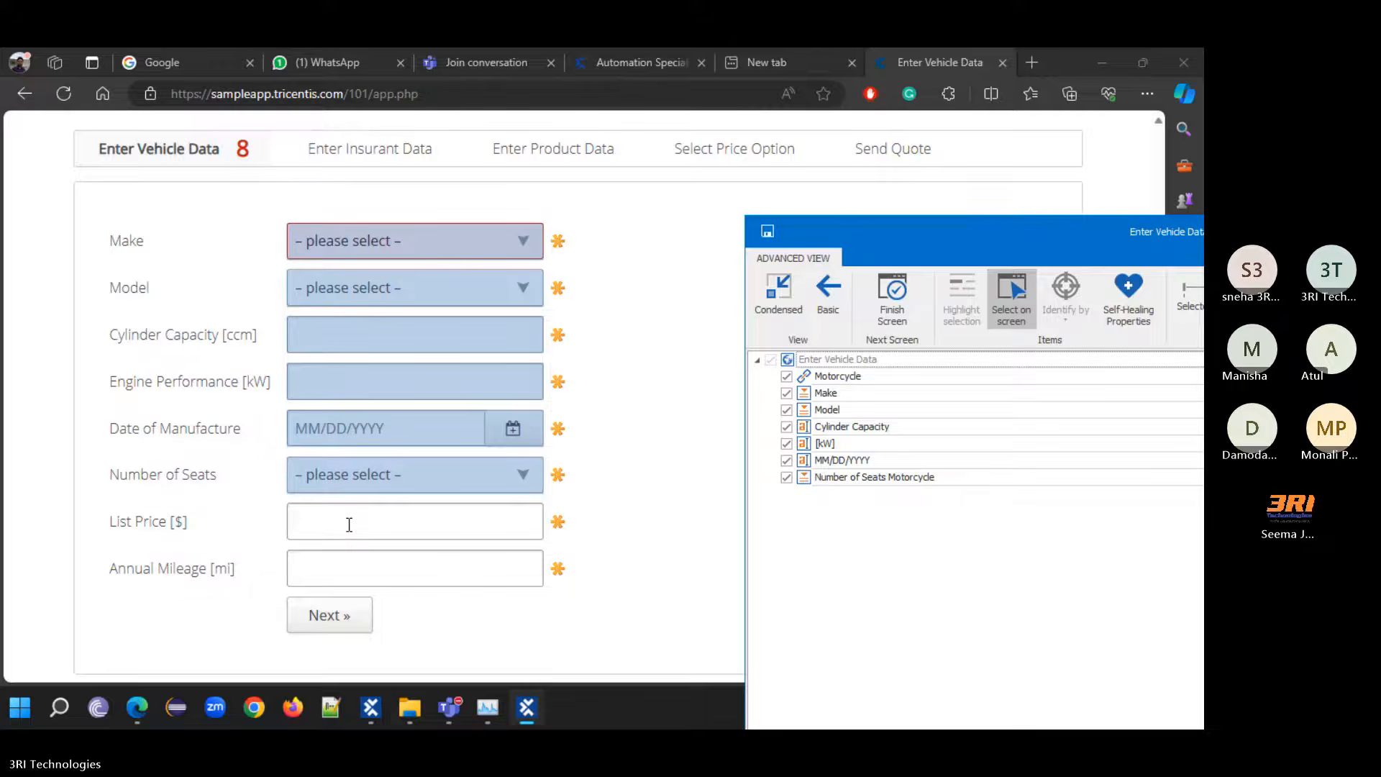
left_click(349, 524)
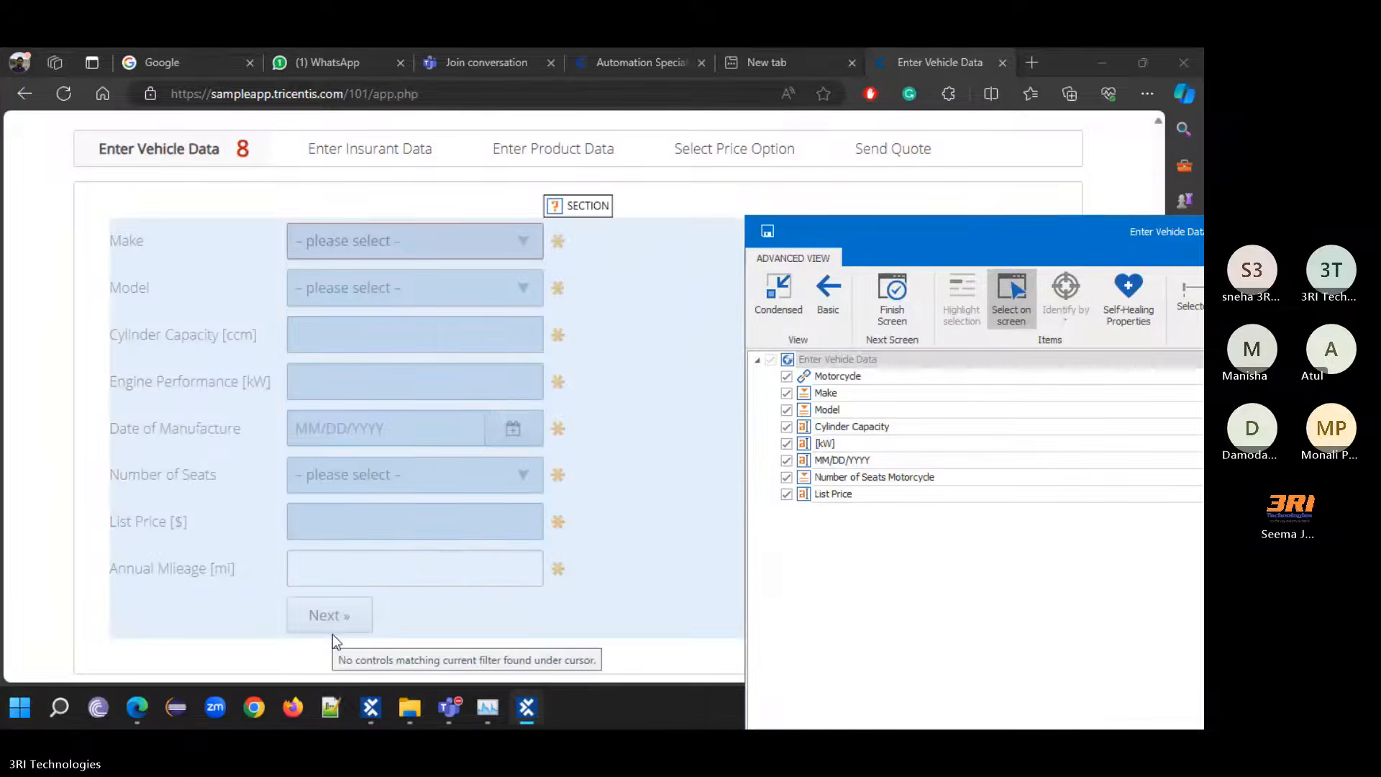
left_click(326, 623)
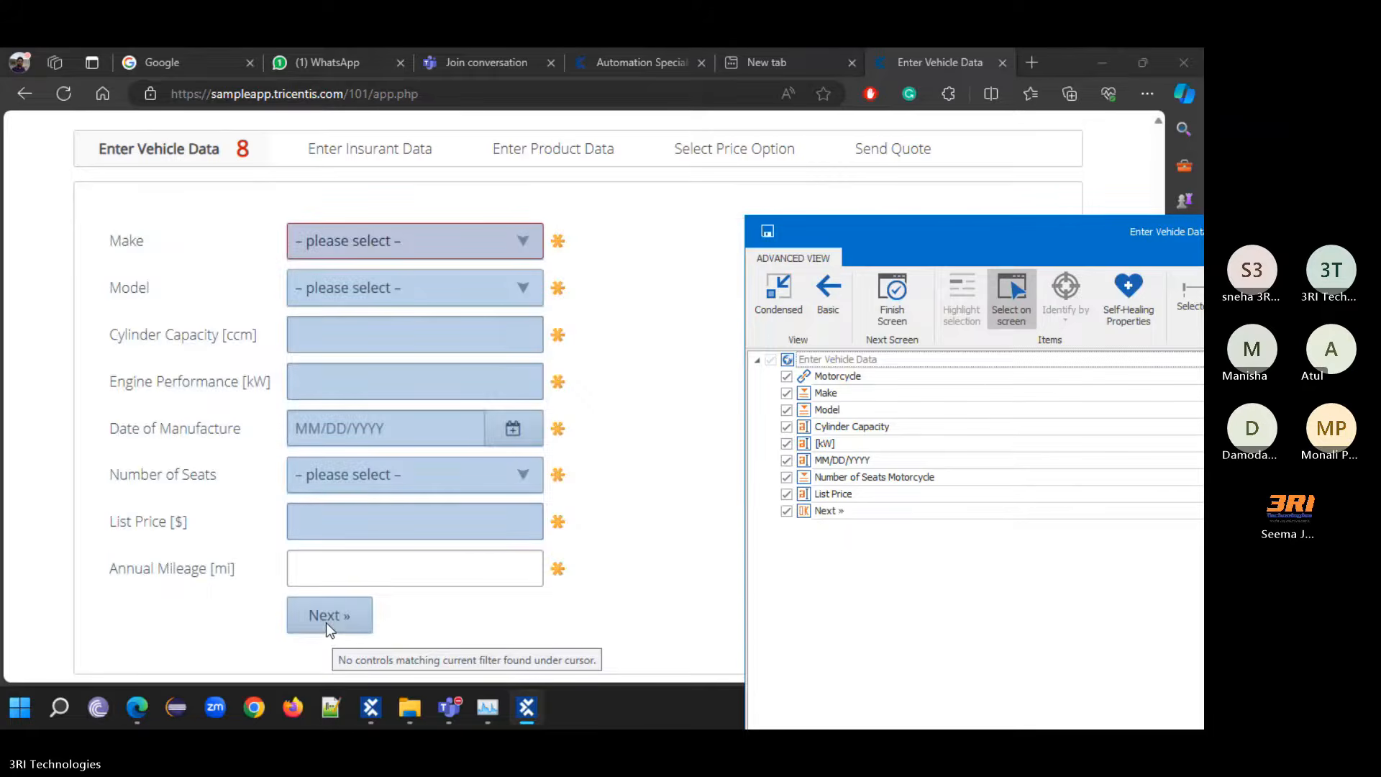
- Reposition the XScan window and add the Motorcycle Insurance breadcrumb text above the form to the scanned controls
left_click_drag(952, 232, 744, 184)
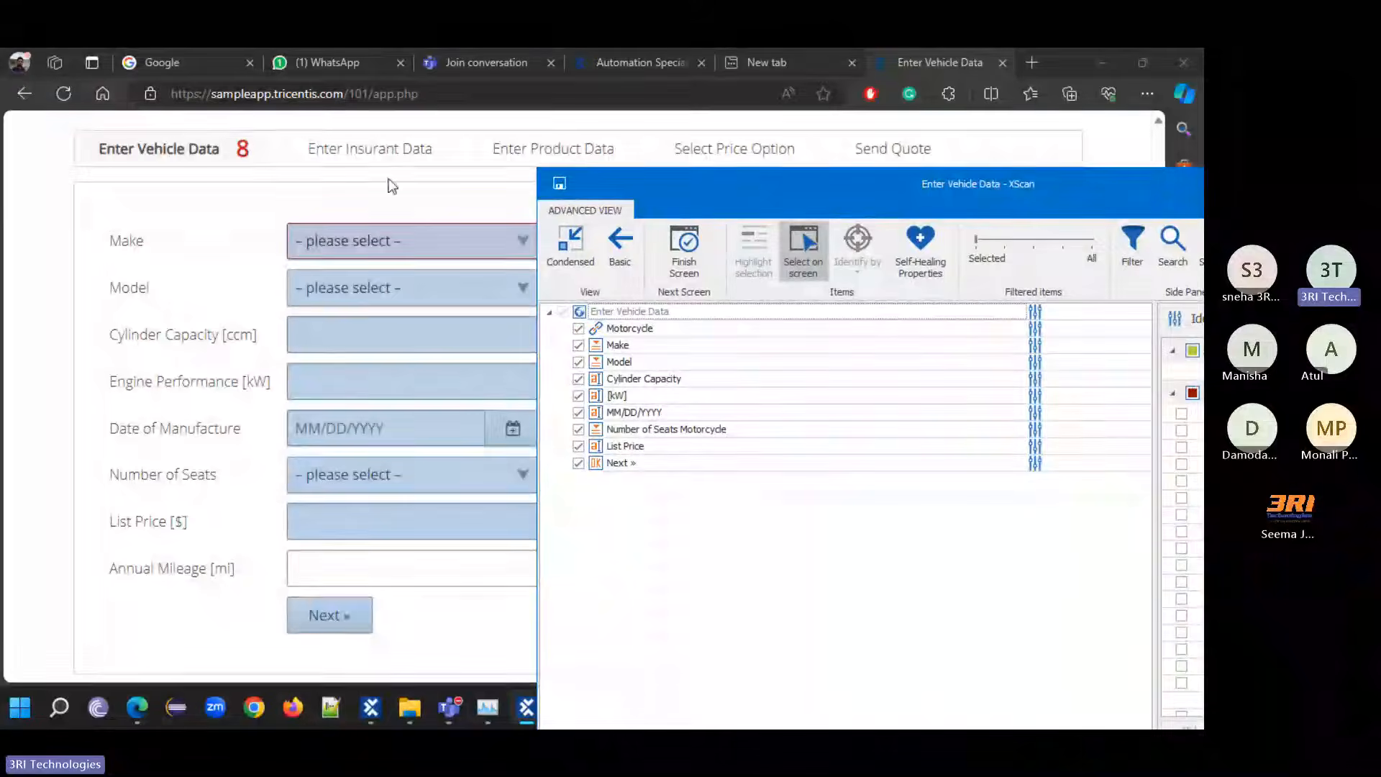
left_click(282, 209)
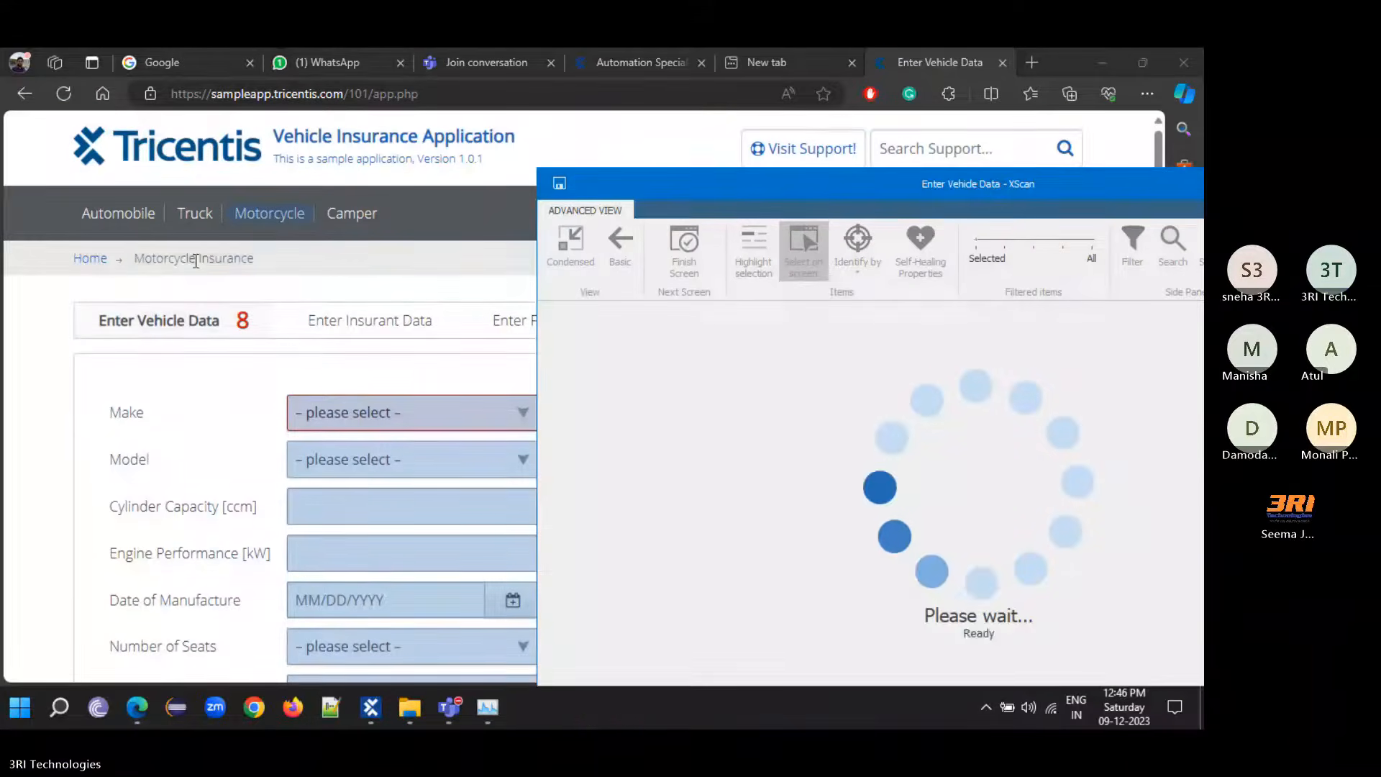
left_click(195, 260)
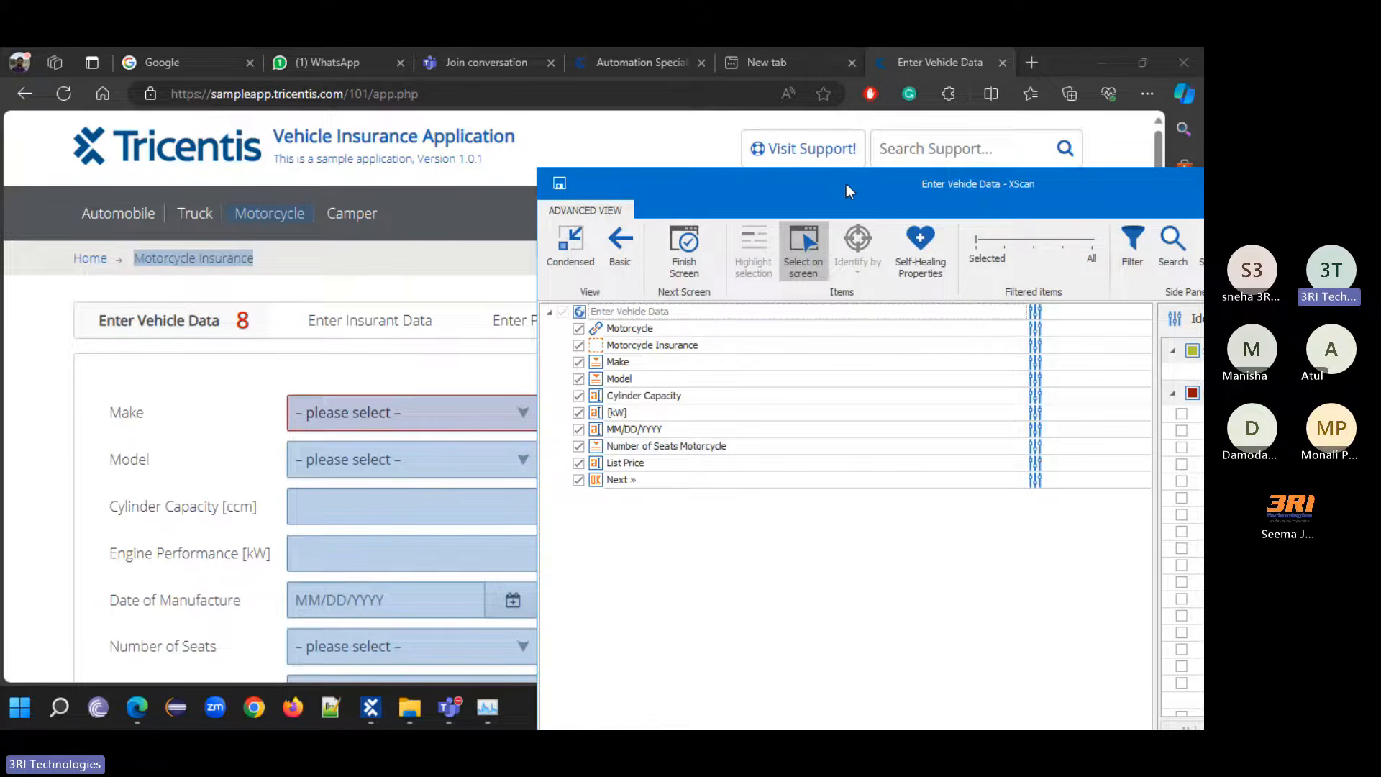
- Maximize XScan, save the selected controls as the Enter Vehicle Data module, and close XScan
double_click(564, 186)
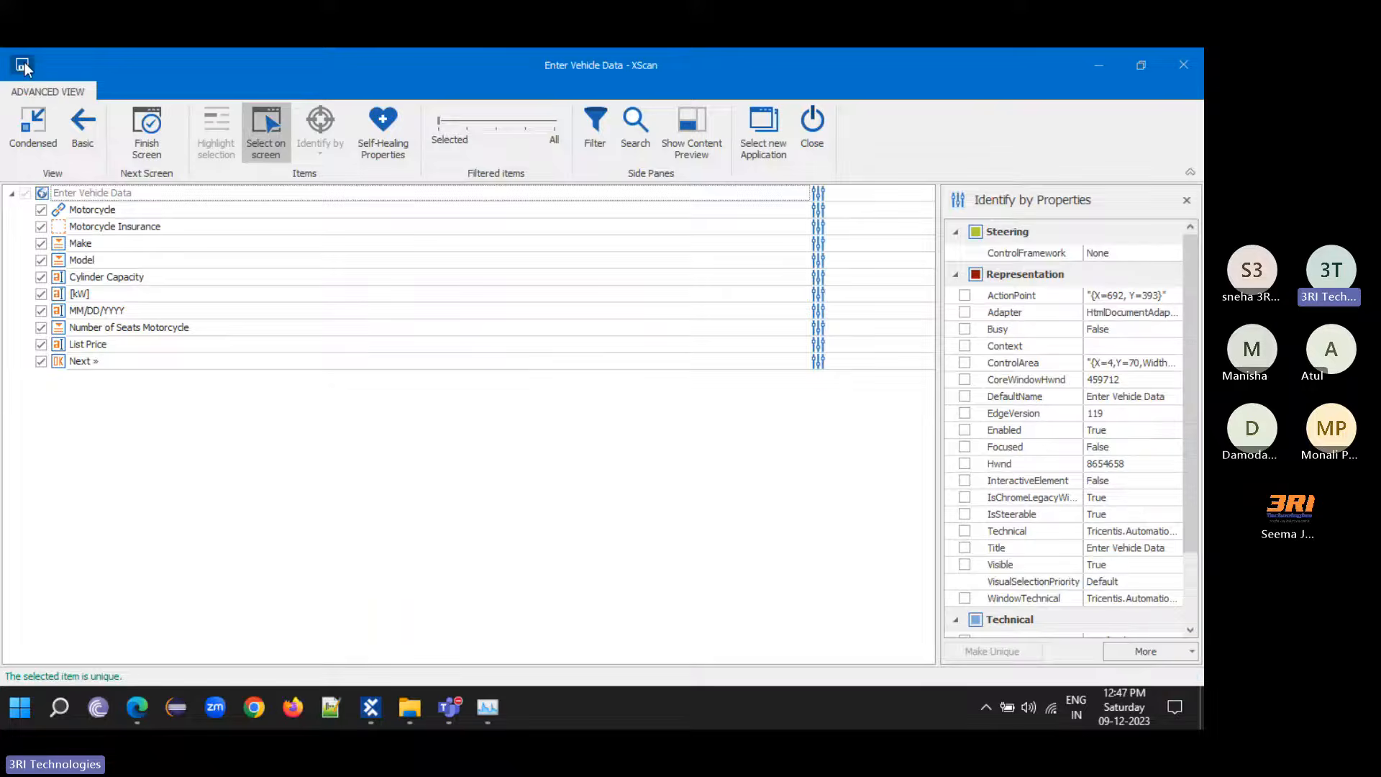
left_click(22, 66)
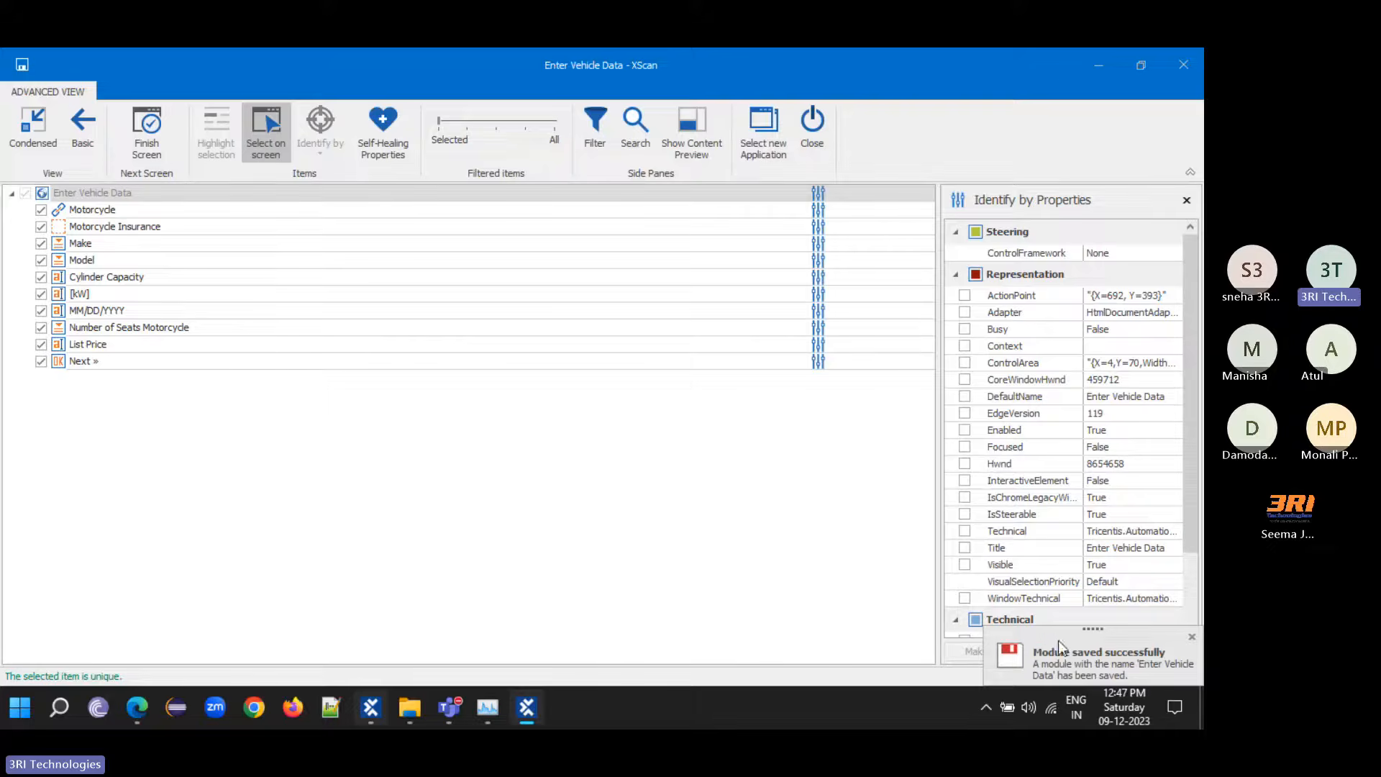
left_click(1192, 72)
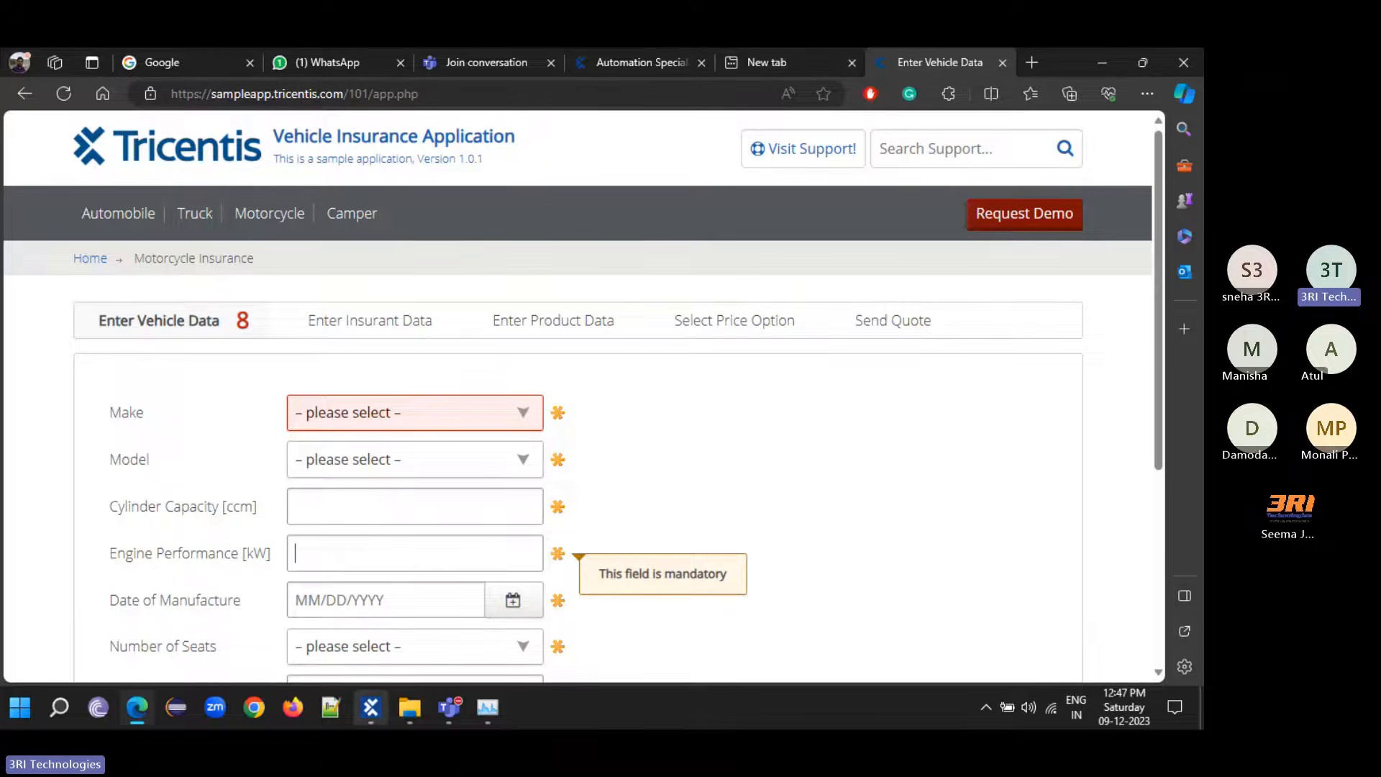
- Return to Tosca Commander, expand the 3RI Demo folder, and add its Enter Vehicle Data module to the VehicleInsurance test case after OpenUrl
left_click(375, 710)
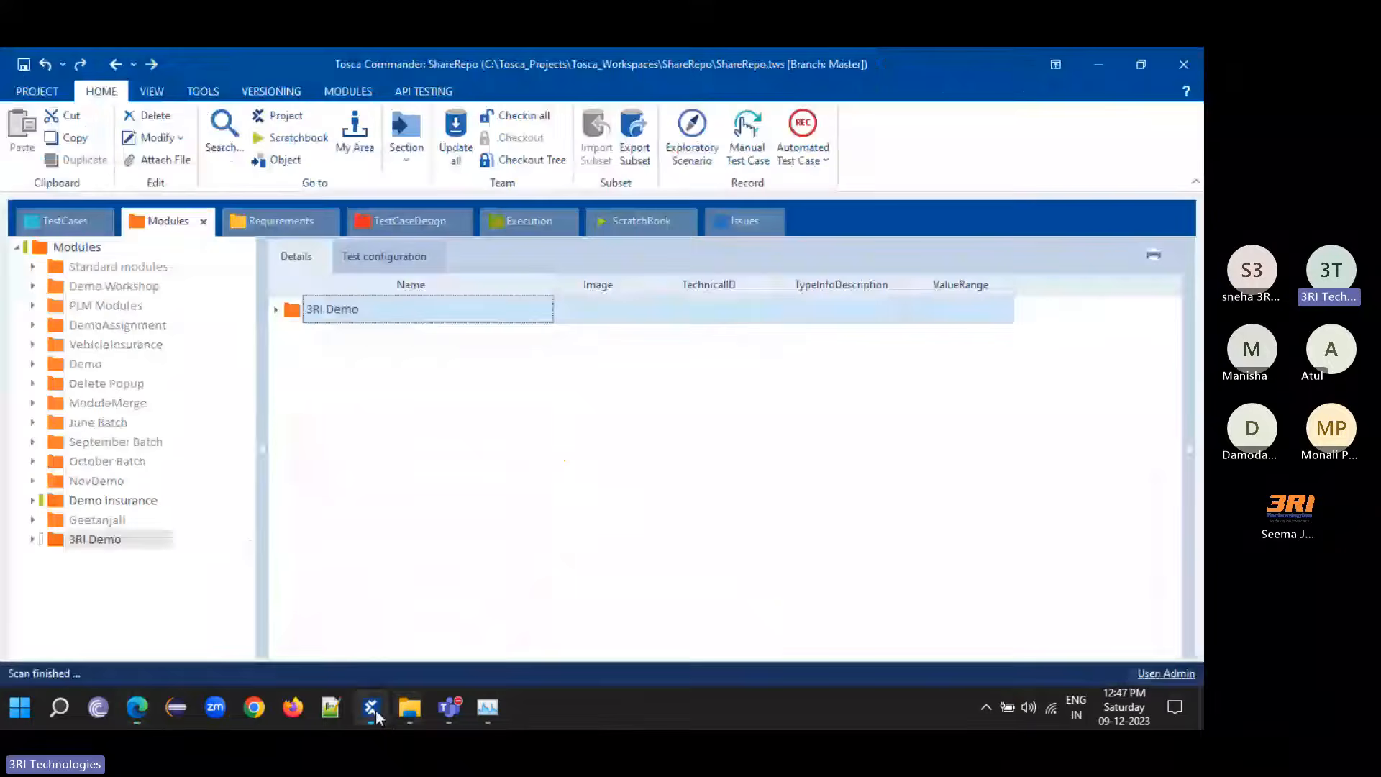
left_click(276, 311)
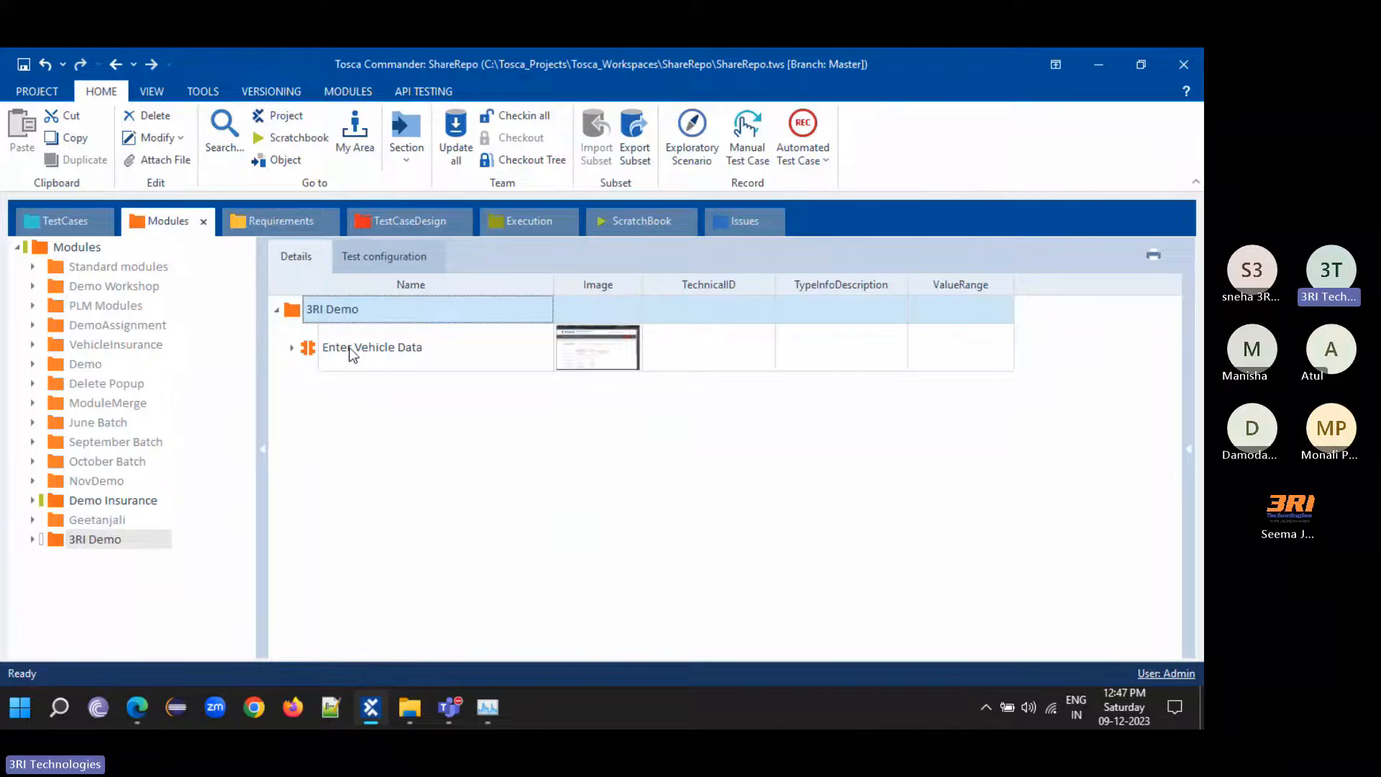
left_click_drag(317, 354, 469, 310)
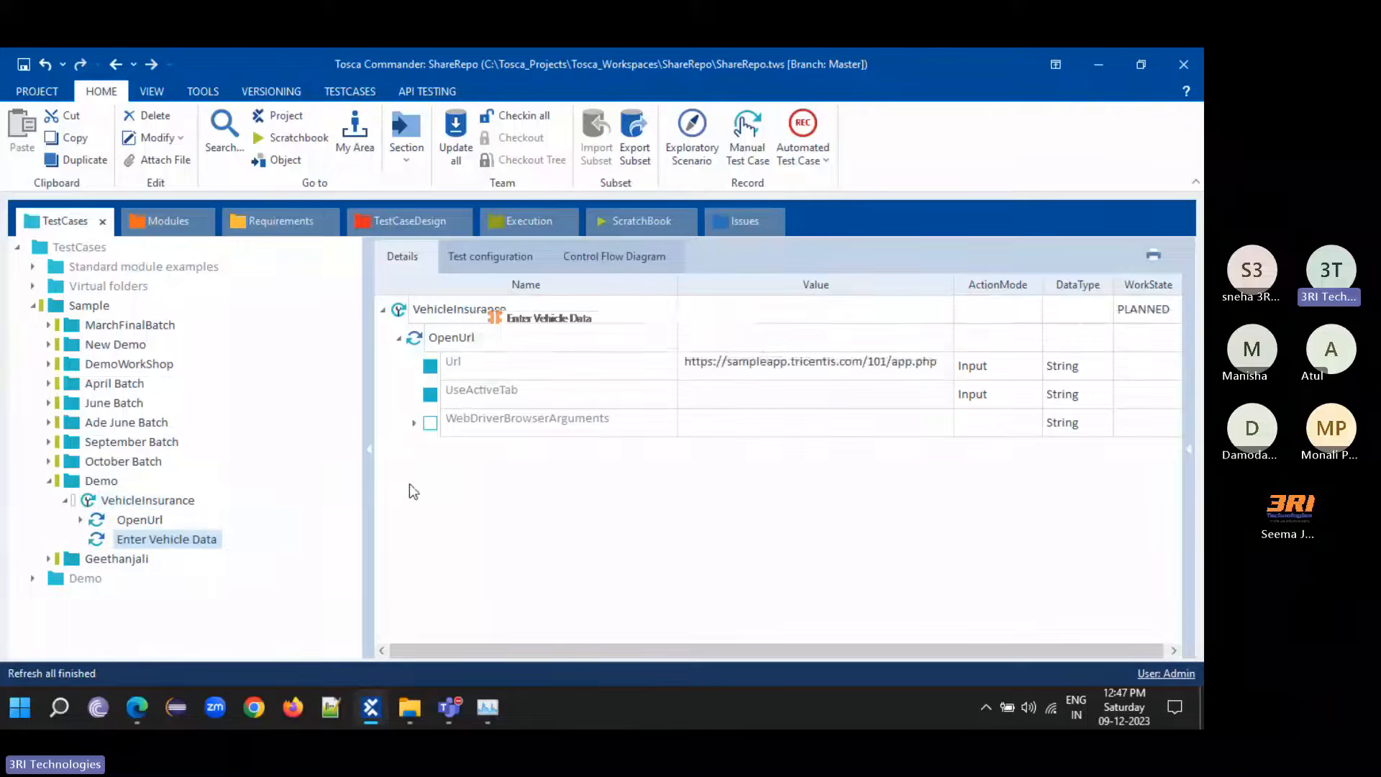
- Open the Motorcycle value of the Enter Vehicle Data test step for editing
left_click(762, 339)
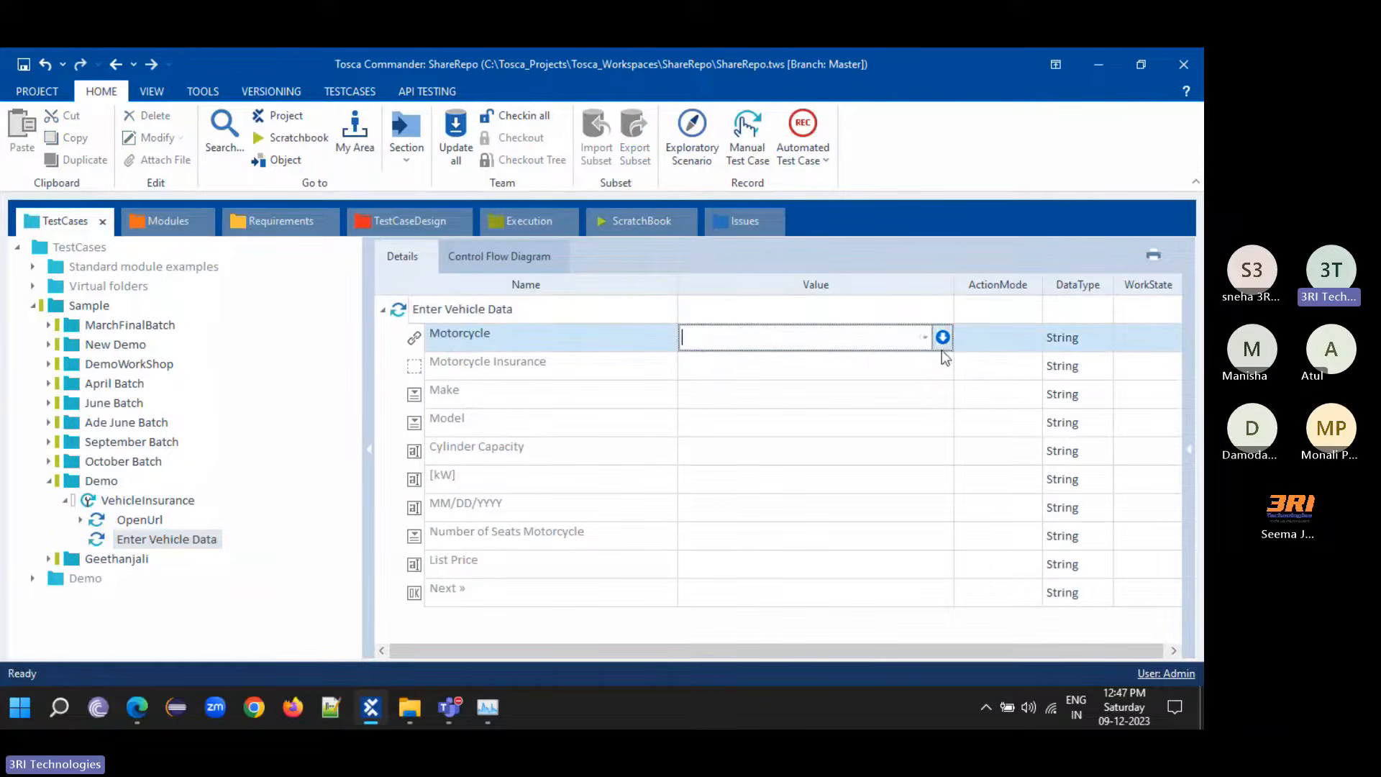
- Set the Motorcycle link's value to {Click} in the Enter Vehicle Data test step
left_click(908, 340)
left_click(701, 360)
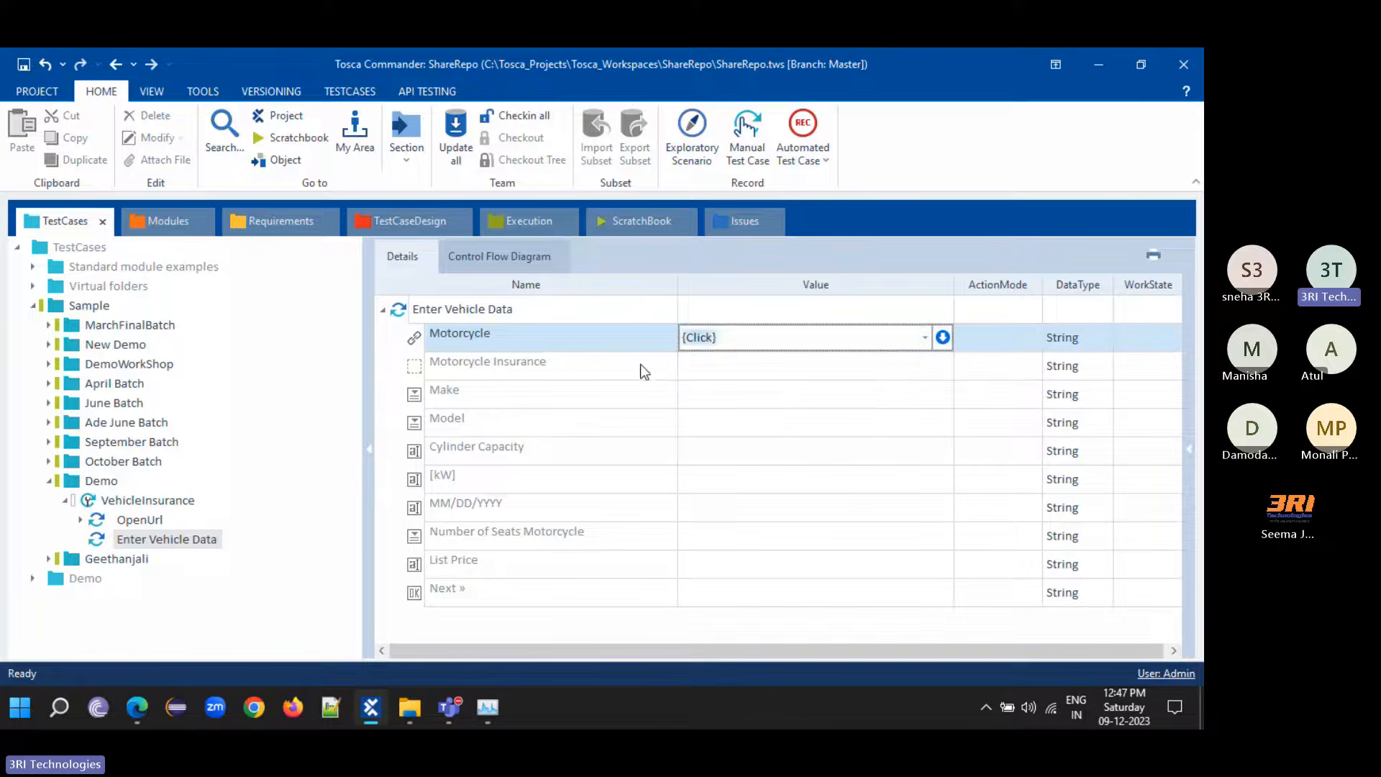
left_click(754, 374)
left_click(680, 433)
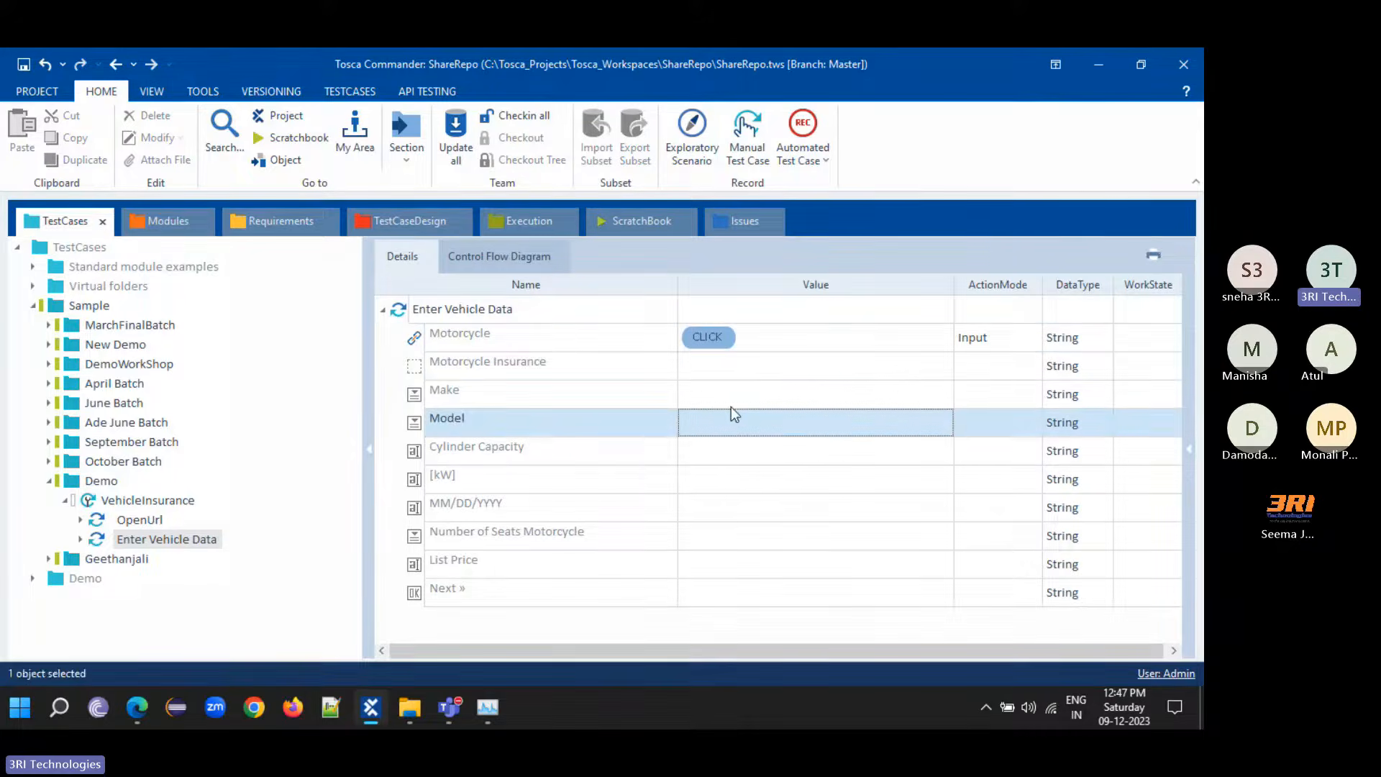
- Set the Make value to Audi and the Model value to Scooter
left_click(917, 403)
left_click(925, 399)
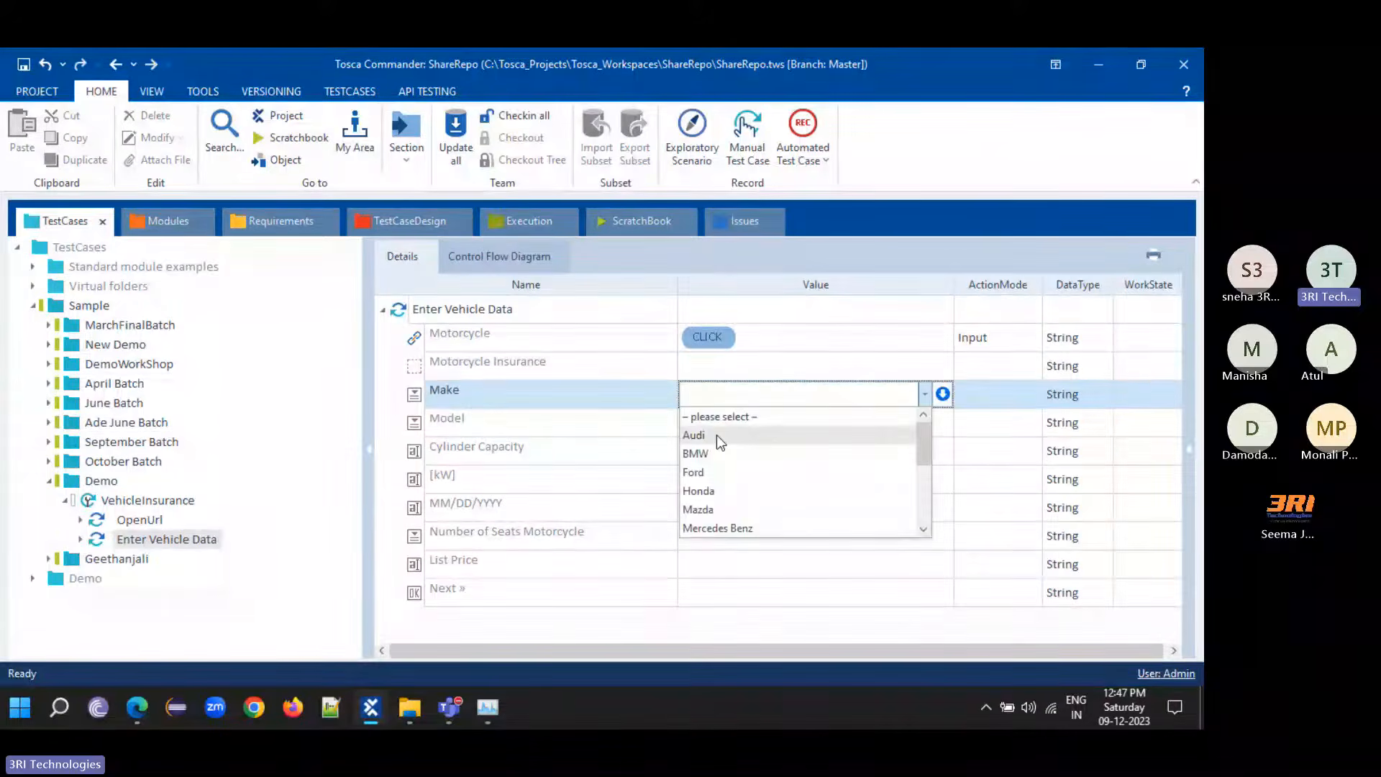
left_click(714, 435)
left_click(641, 418)
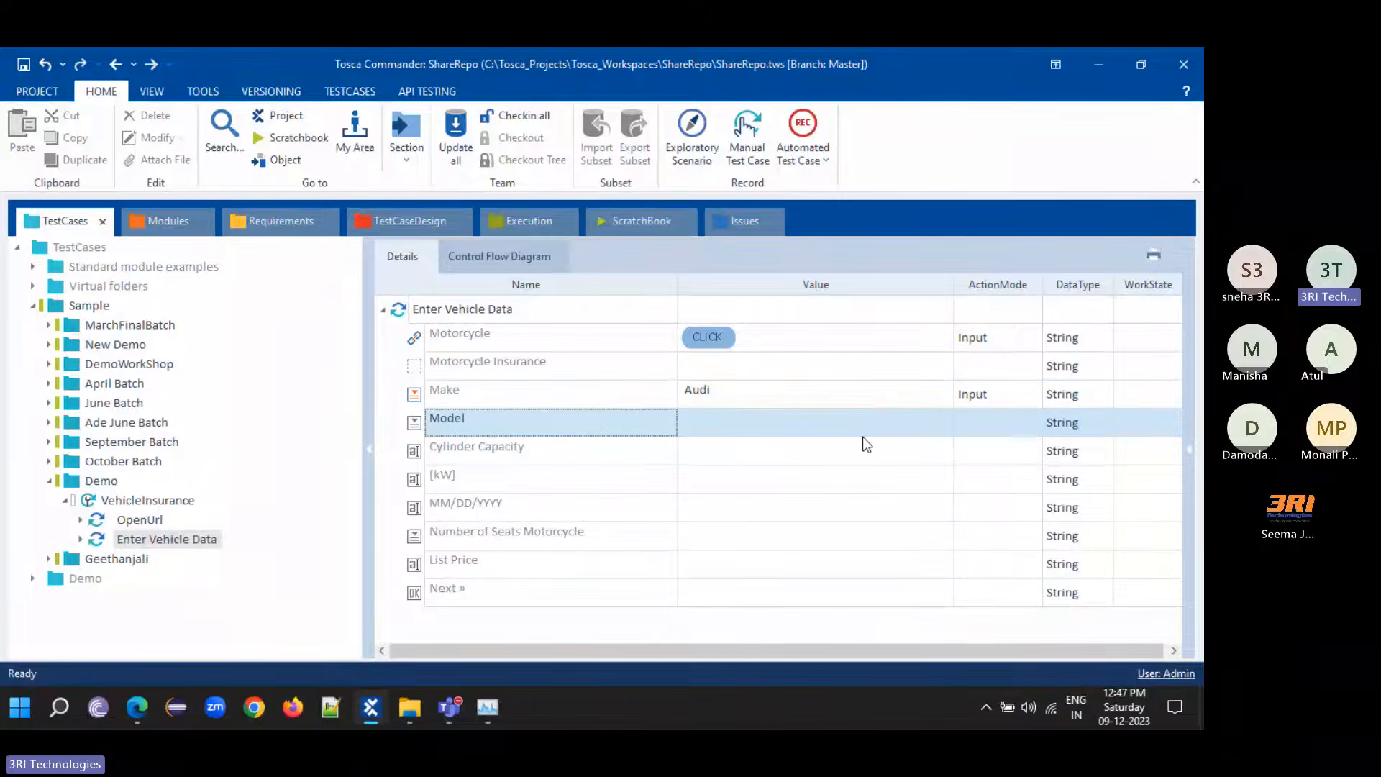
left_click(891, 432)
left_click(924, 422)
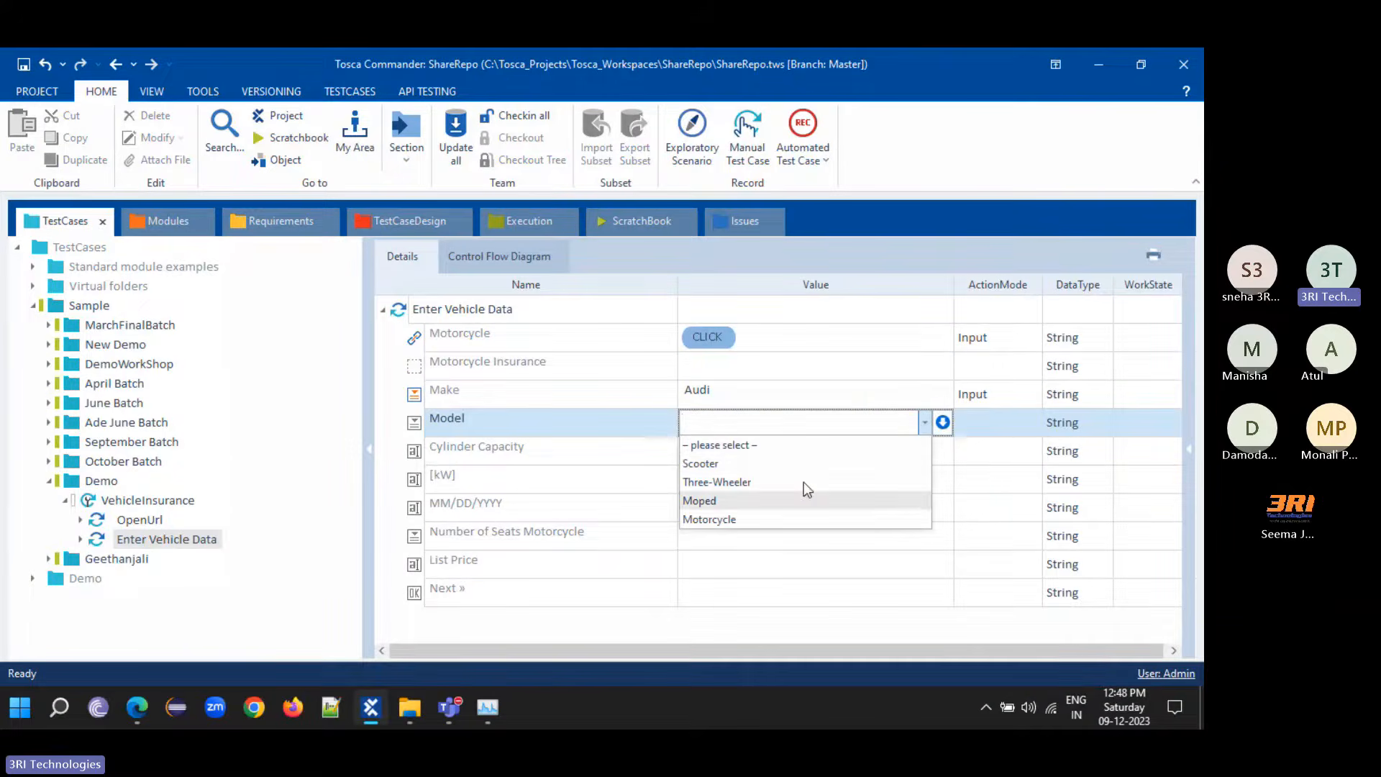
left_click(730, 465)
- Enter 2000 as the value for both Cylinder Capacity and [kW]
left_click(827, 450)
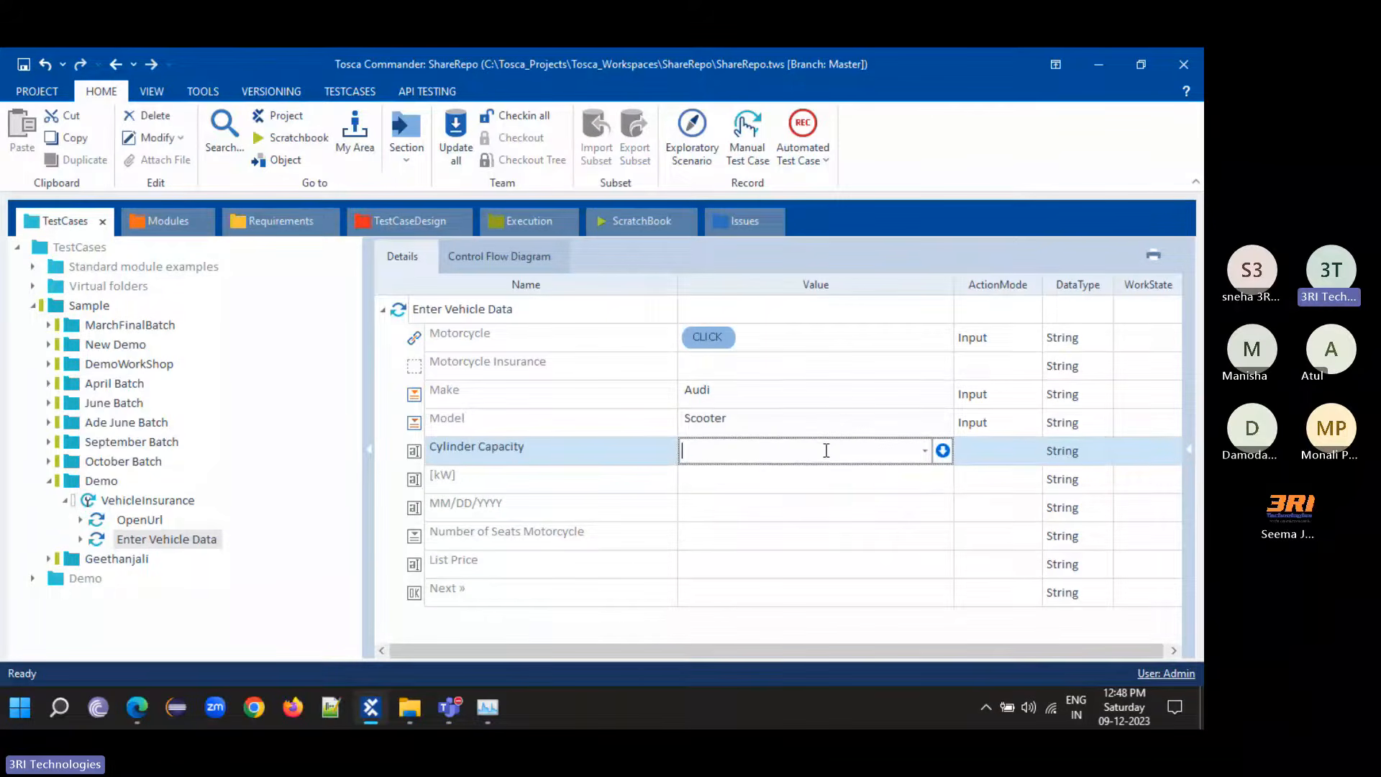
type("2000")
left_click(757, 483)
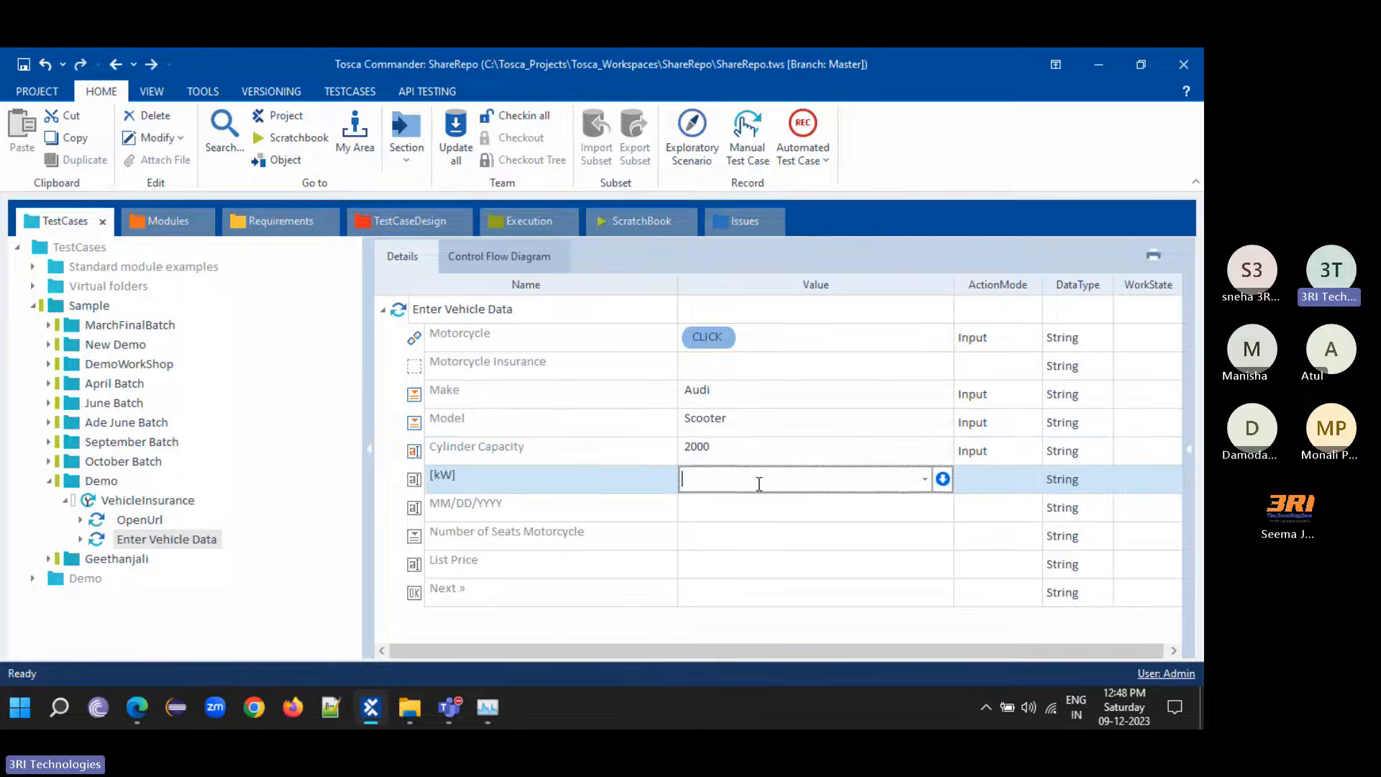
type("2000")
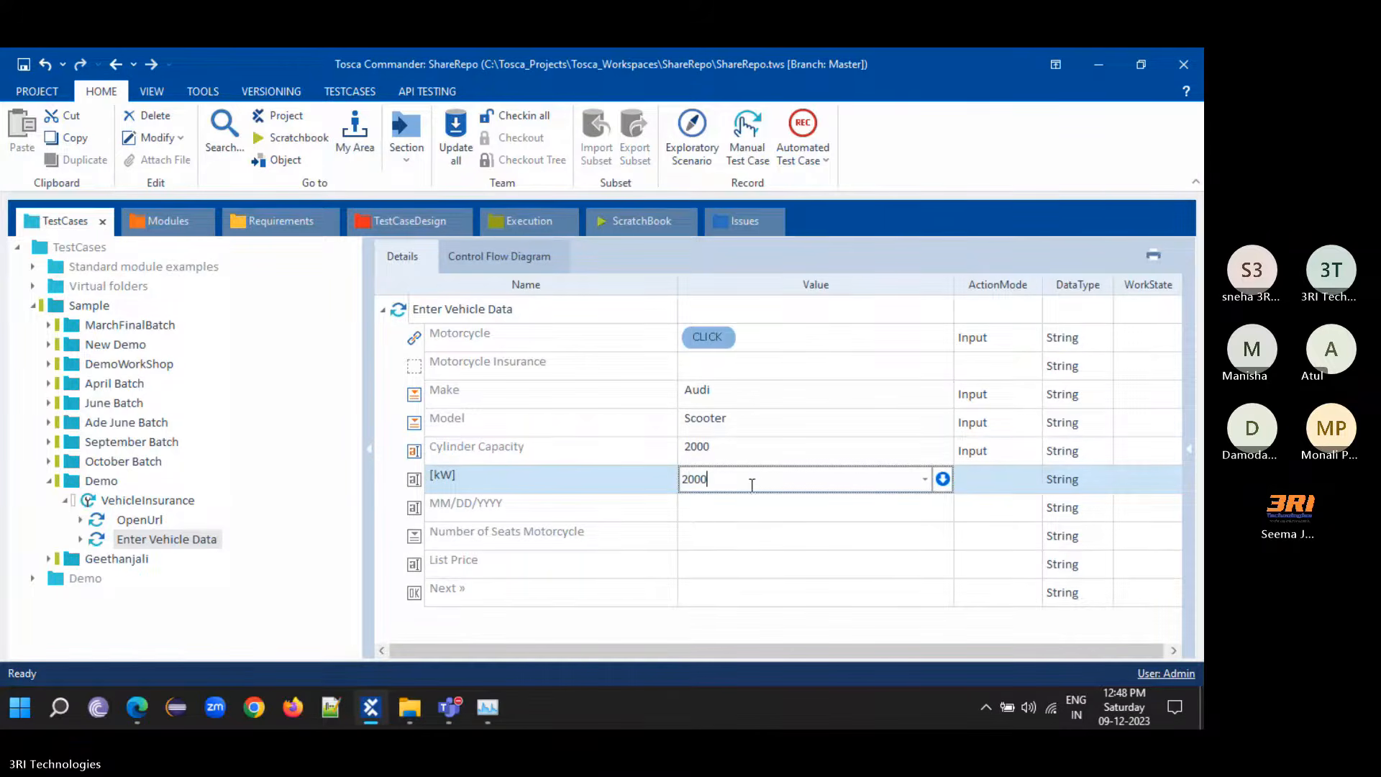
- Enter 12/09/2023 as the MM/DD/YYYY value and choose 1 for Number of Seats Motorcycle
left_click(701, 507)
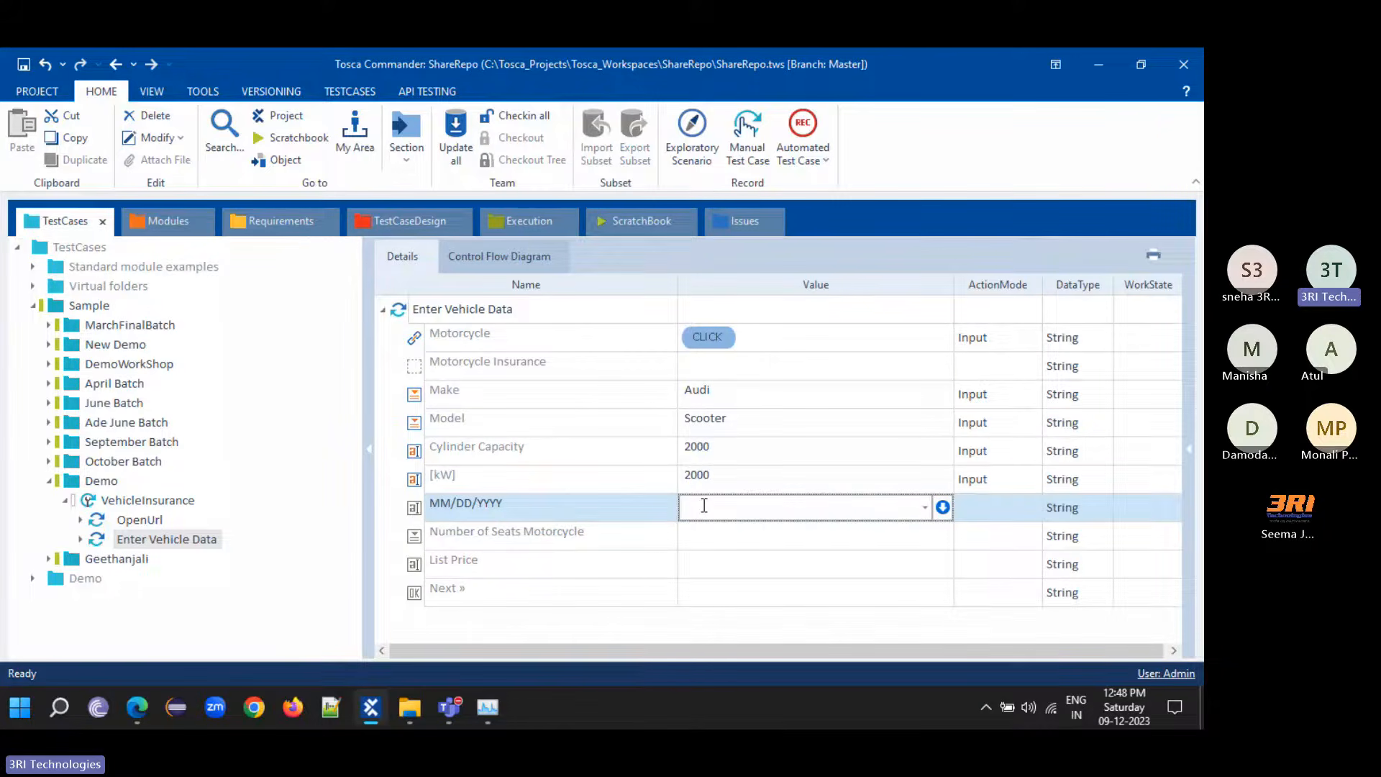
type("12/")
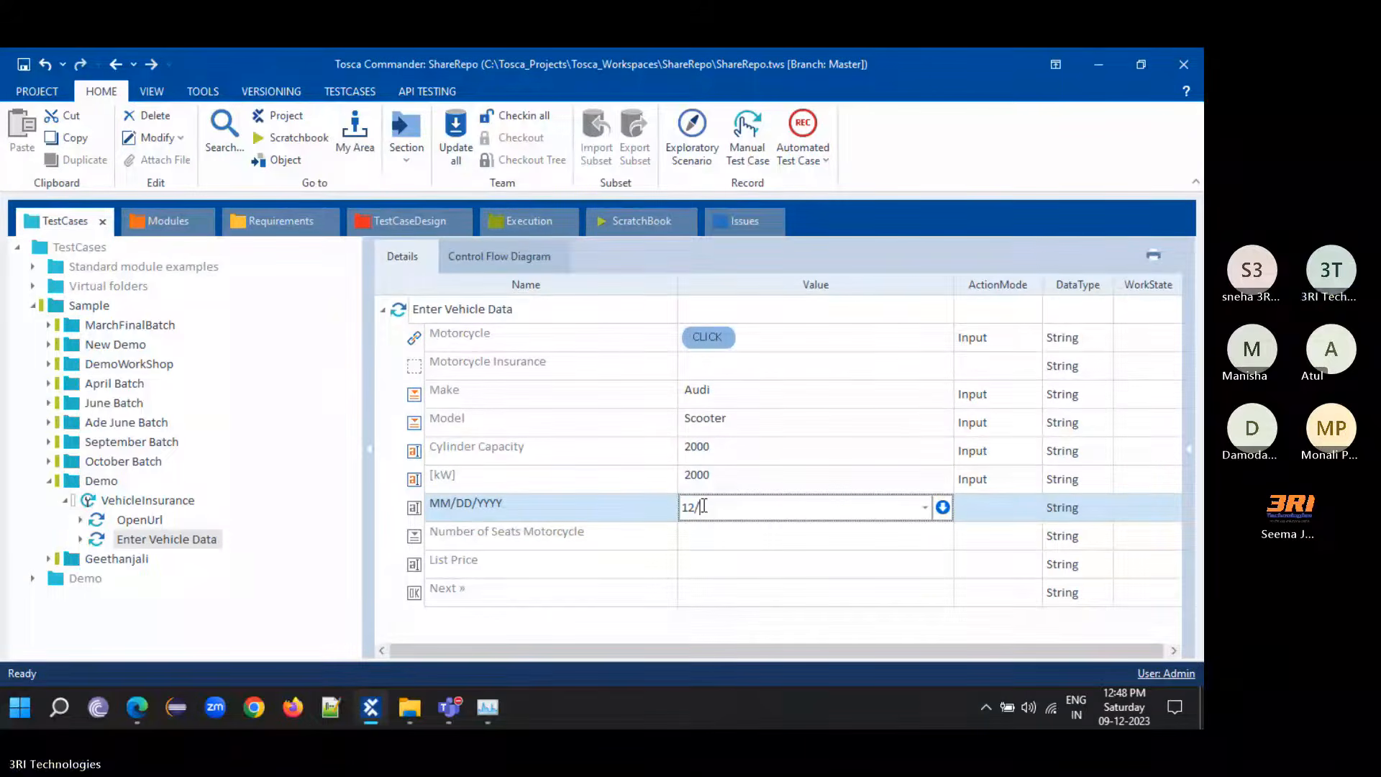
type("09/2023")
left_click(858, 537)
left_click(925, 536)
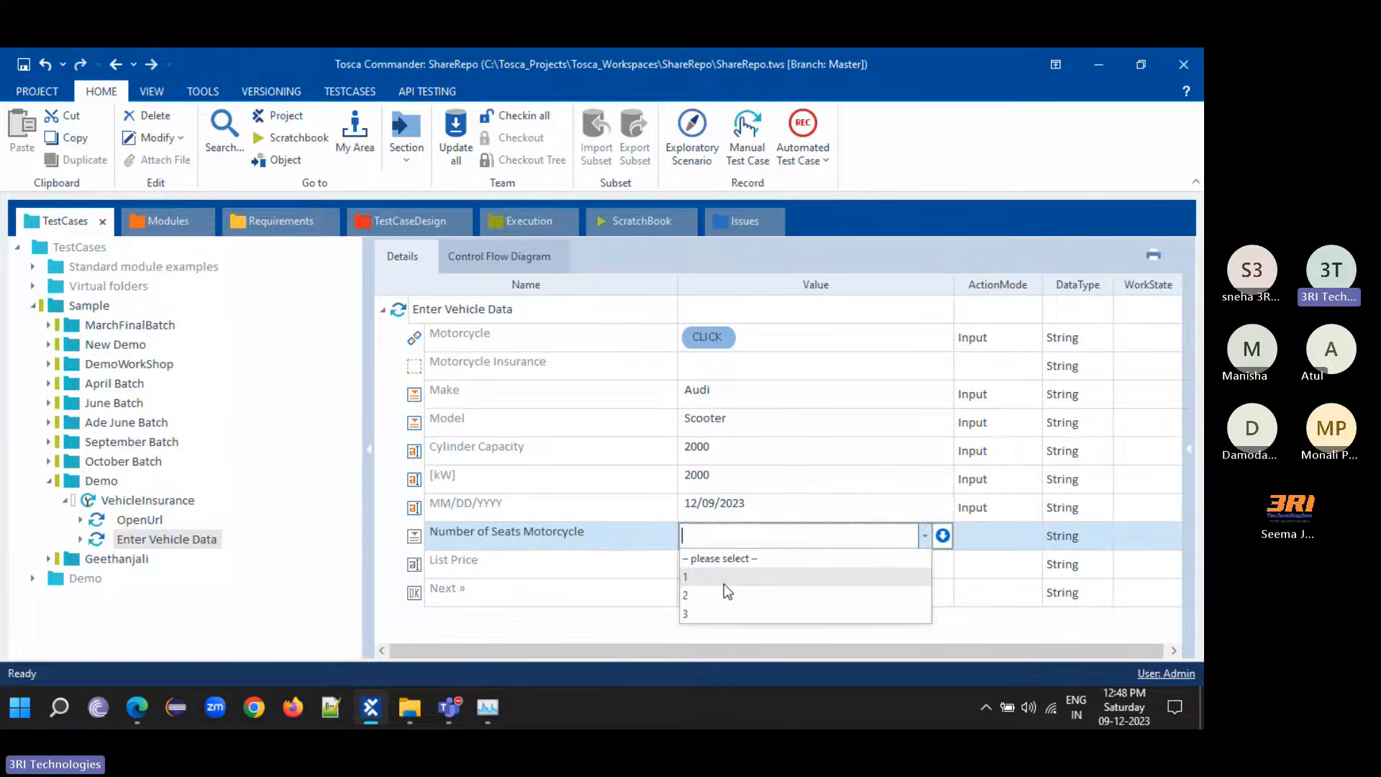
left_click(723, 584)
- Enter 12345 as the List Price and set the Next » button's value to {Click}
left_click(728, 566)
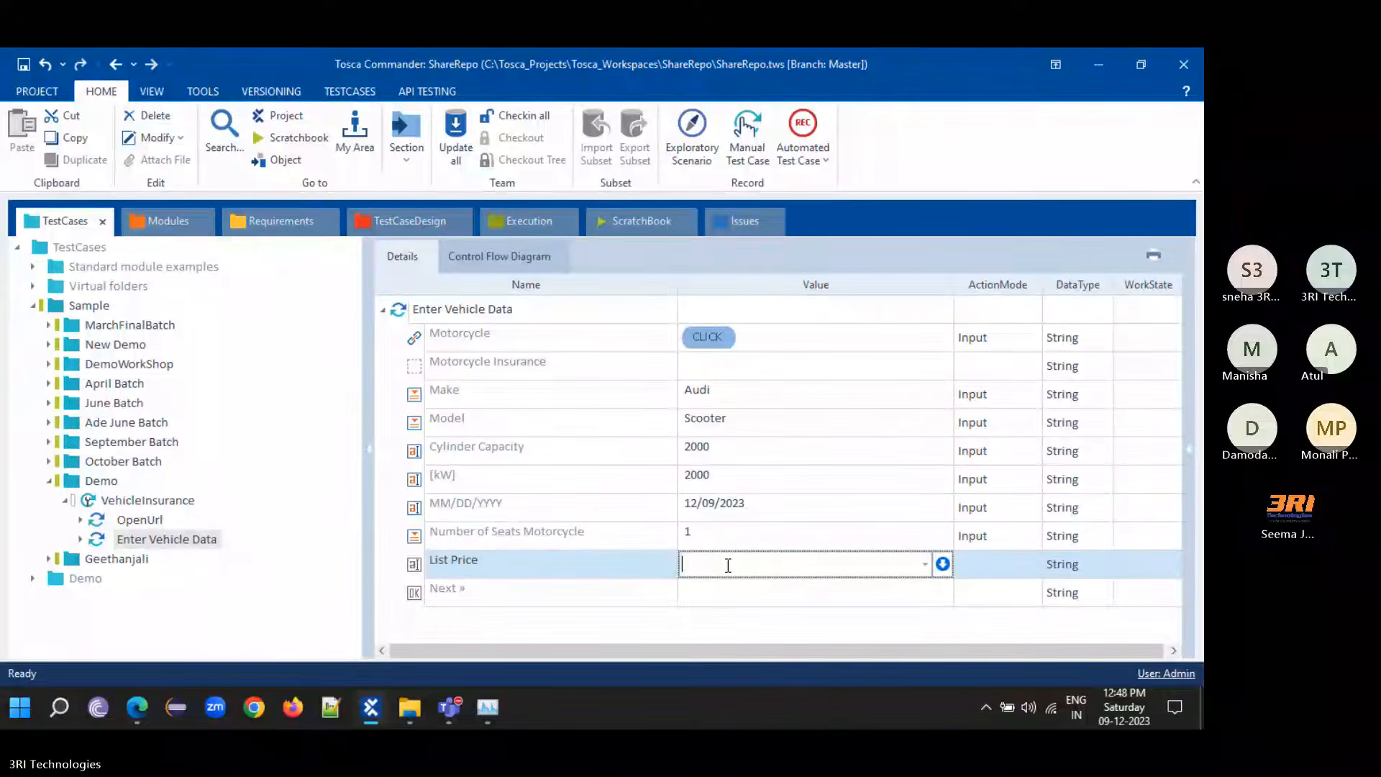
type("12345")
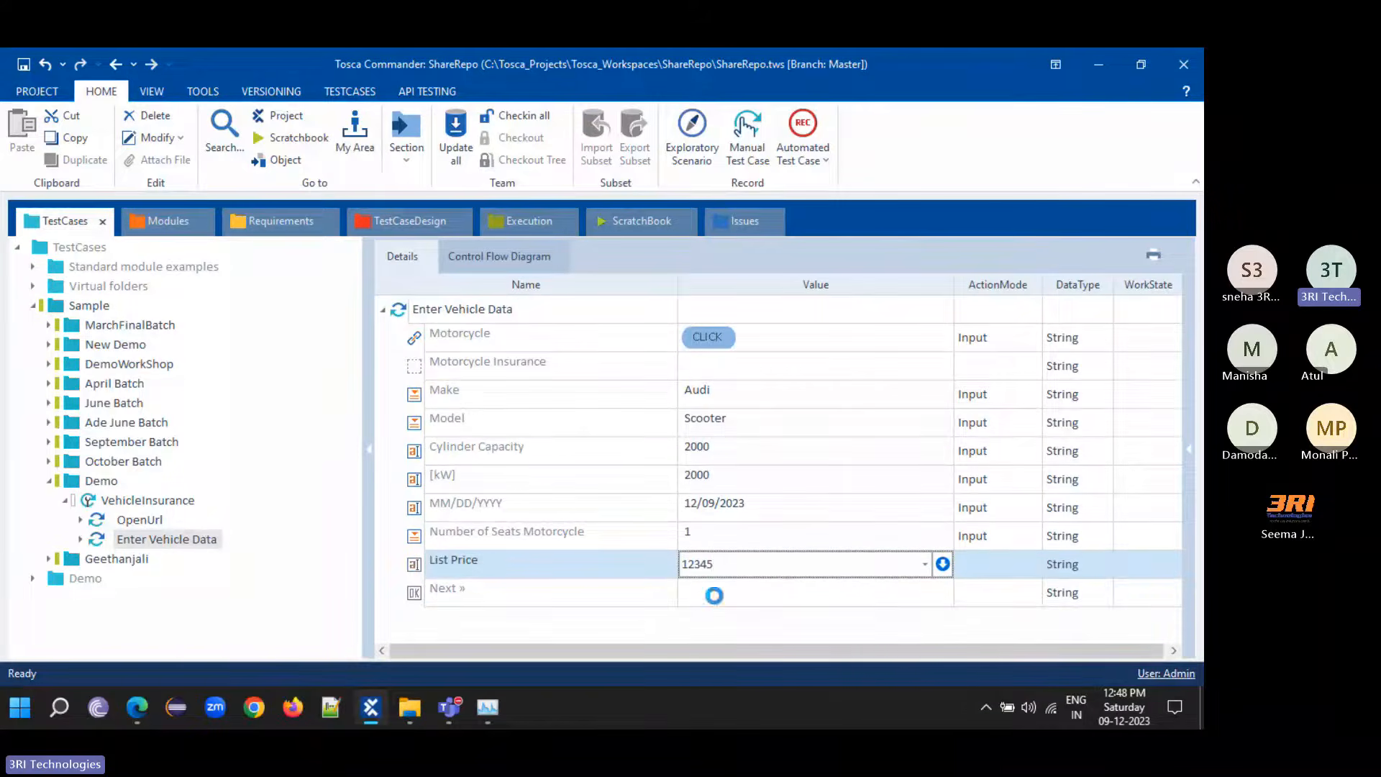
left_click(713, 595)
left_click(924, 593)
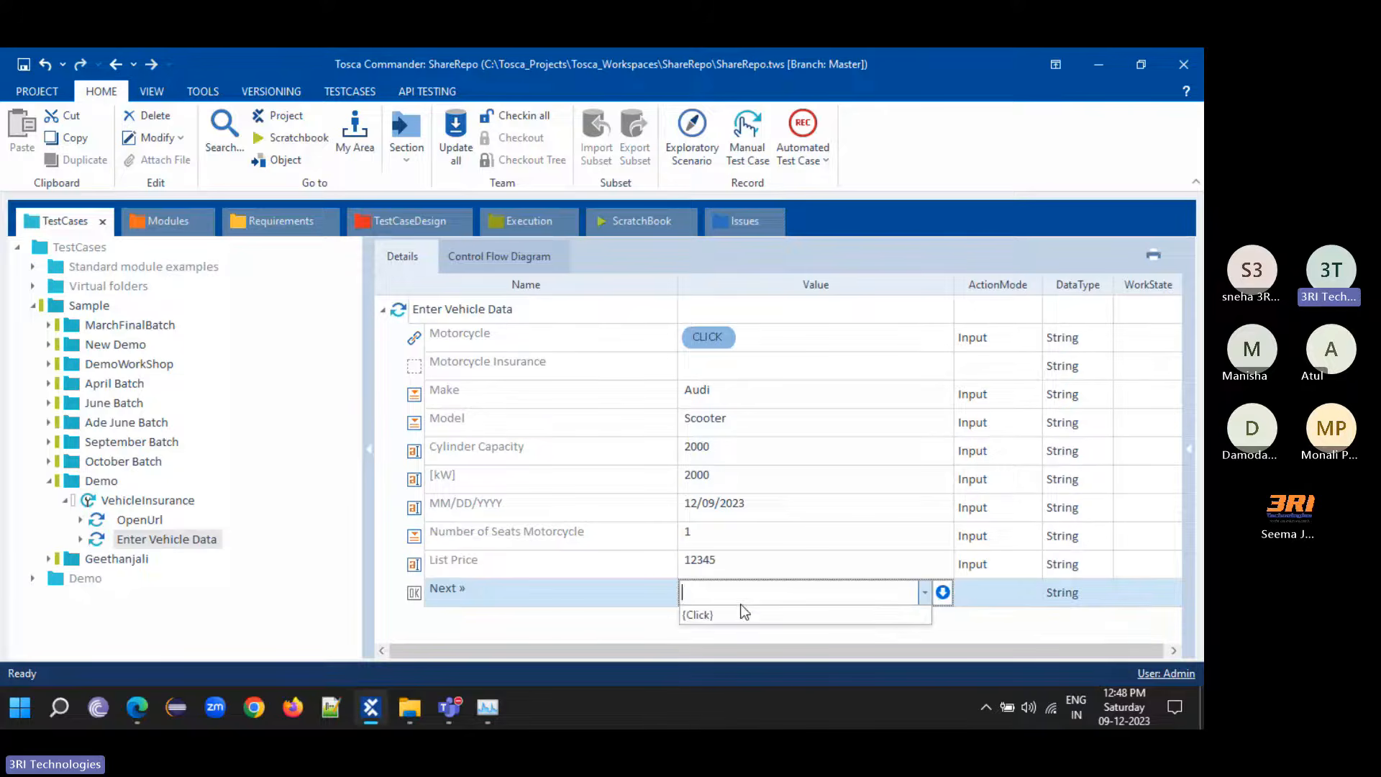
left_click(744, 613)
left_click(533, 592)
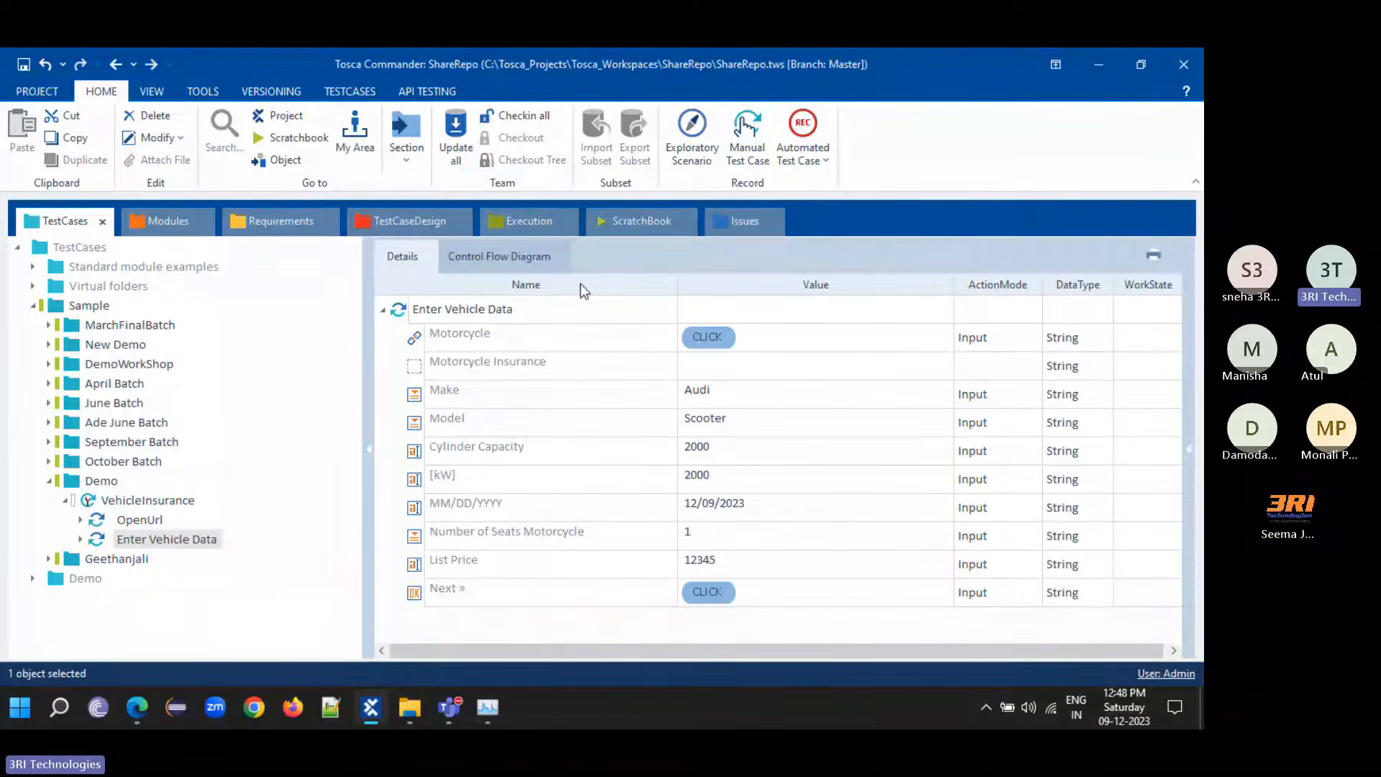
- Run the Enter Vehicle Data test step in ScratchBook against the vehicle insurance page, using its Motorcycle form
right_click(486, 309)
left_click(559, 412)
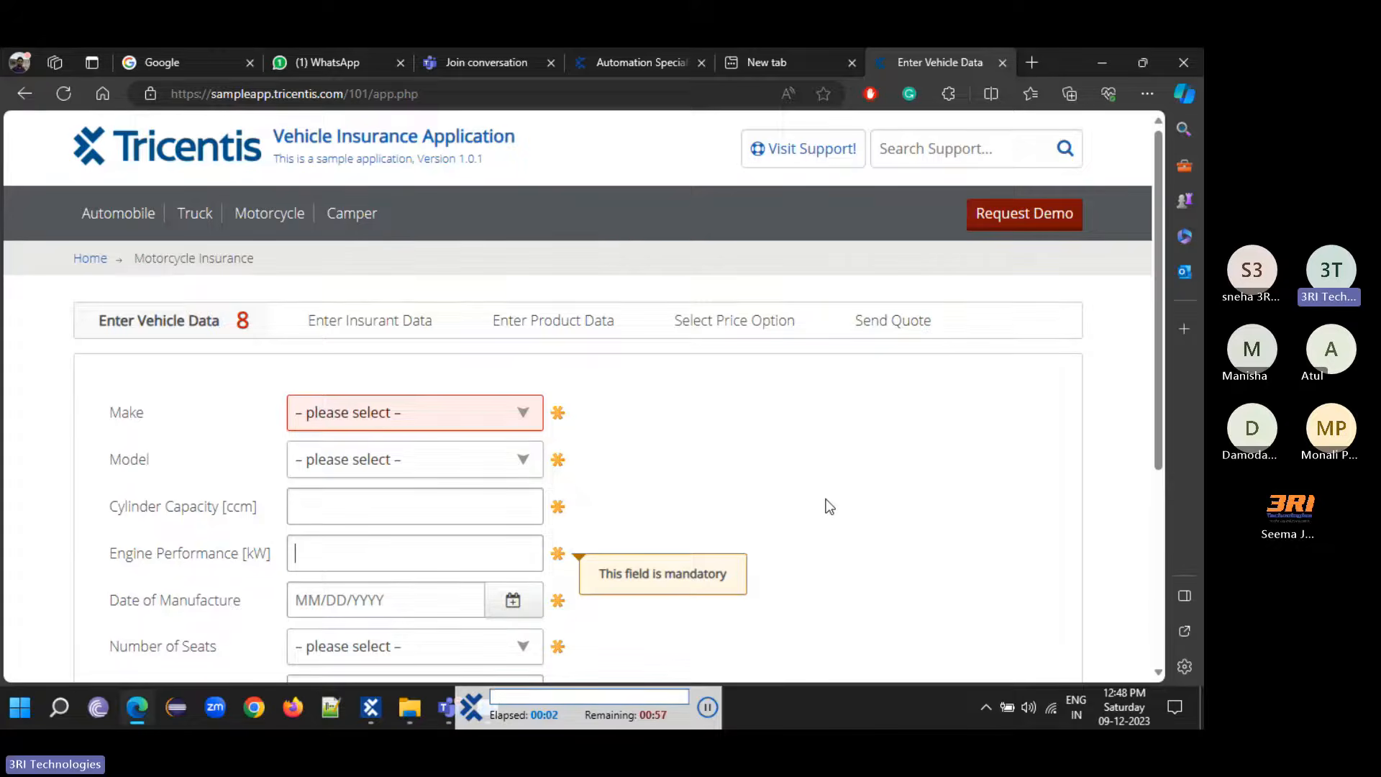
left_click(271, 221)
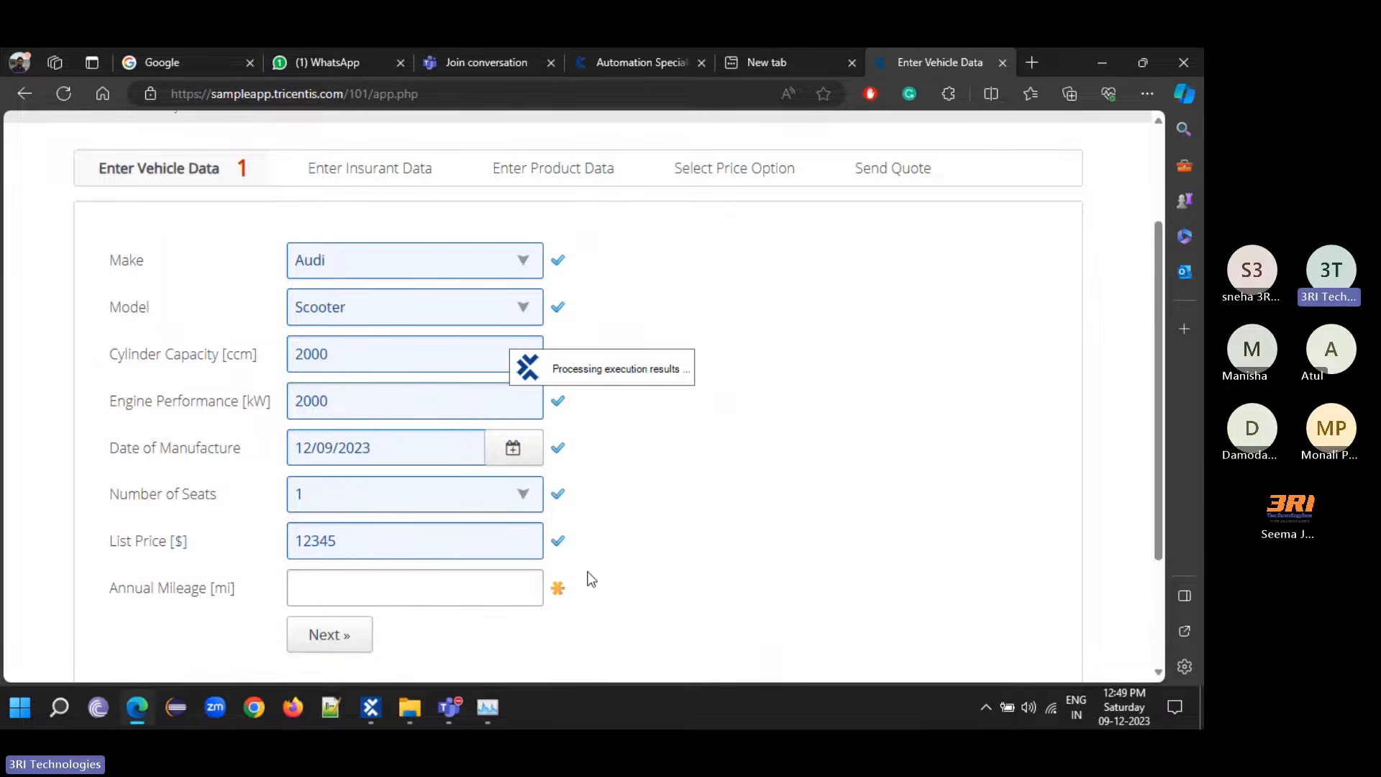
- Return to Tosca Commander and expand the Enter Vehicle Data result in ScratchBook to review each control's execution
mouse_move(481, 724)
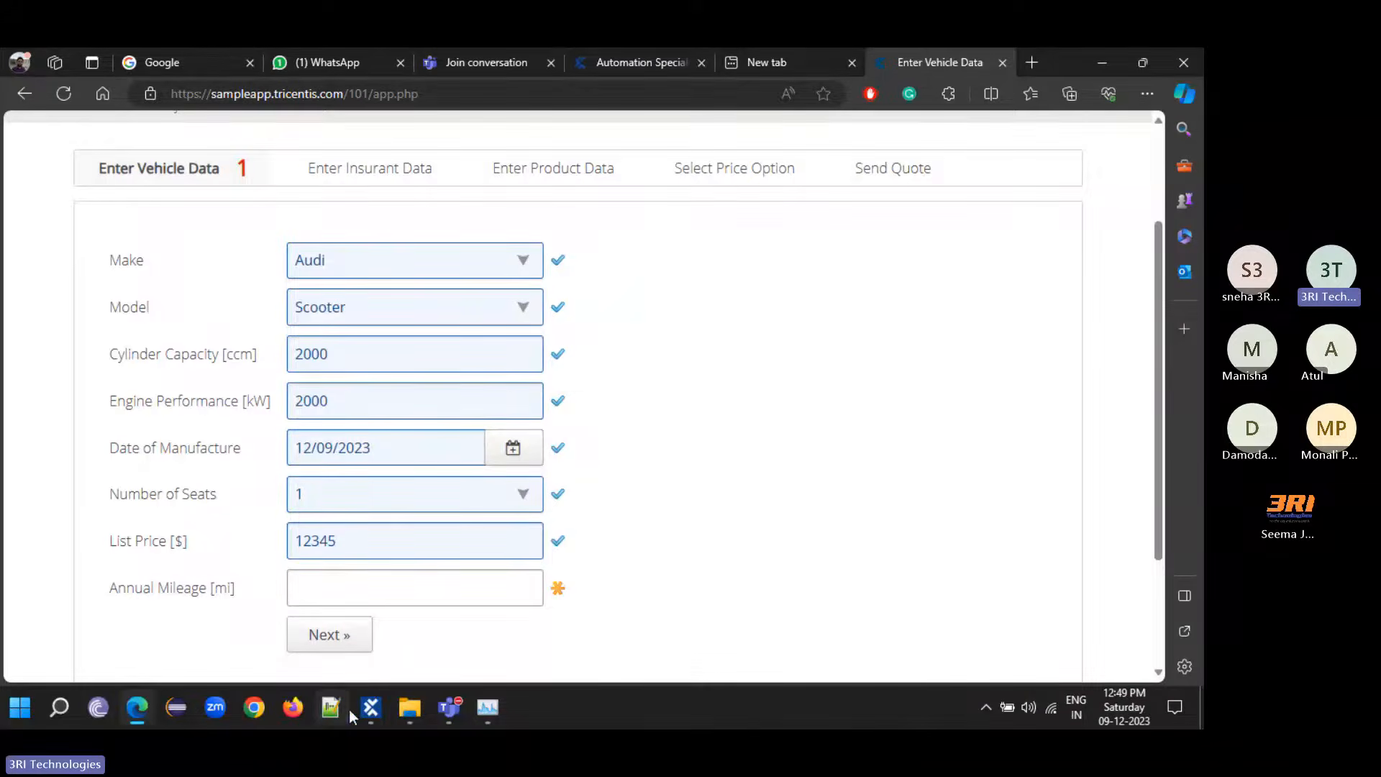
left_click(370, 711)
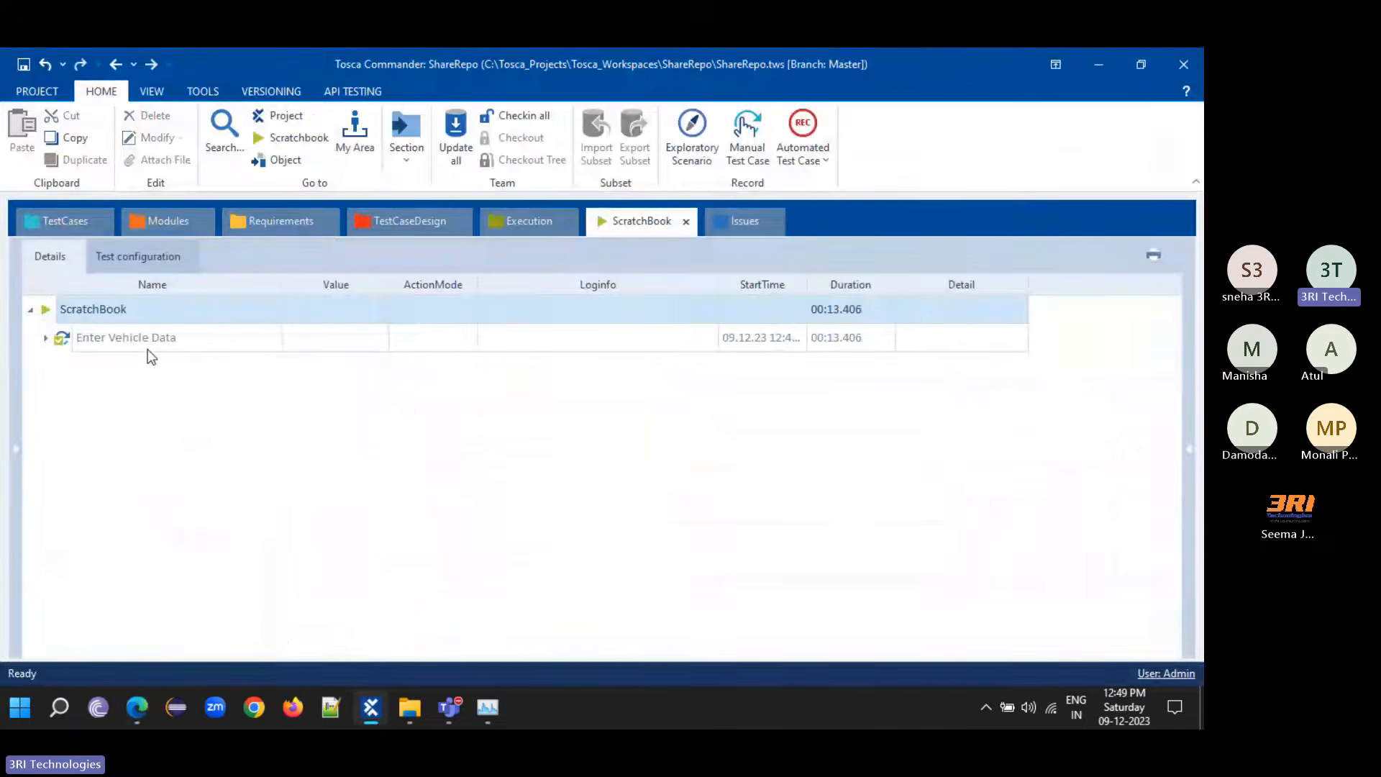
left_click(44, 339)
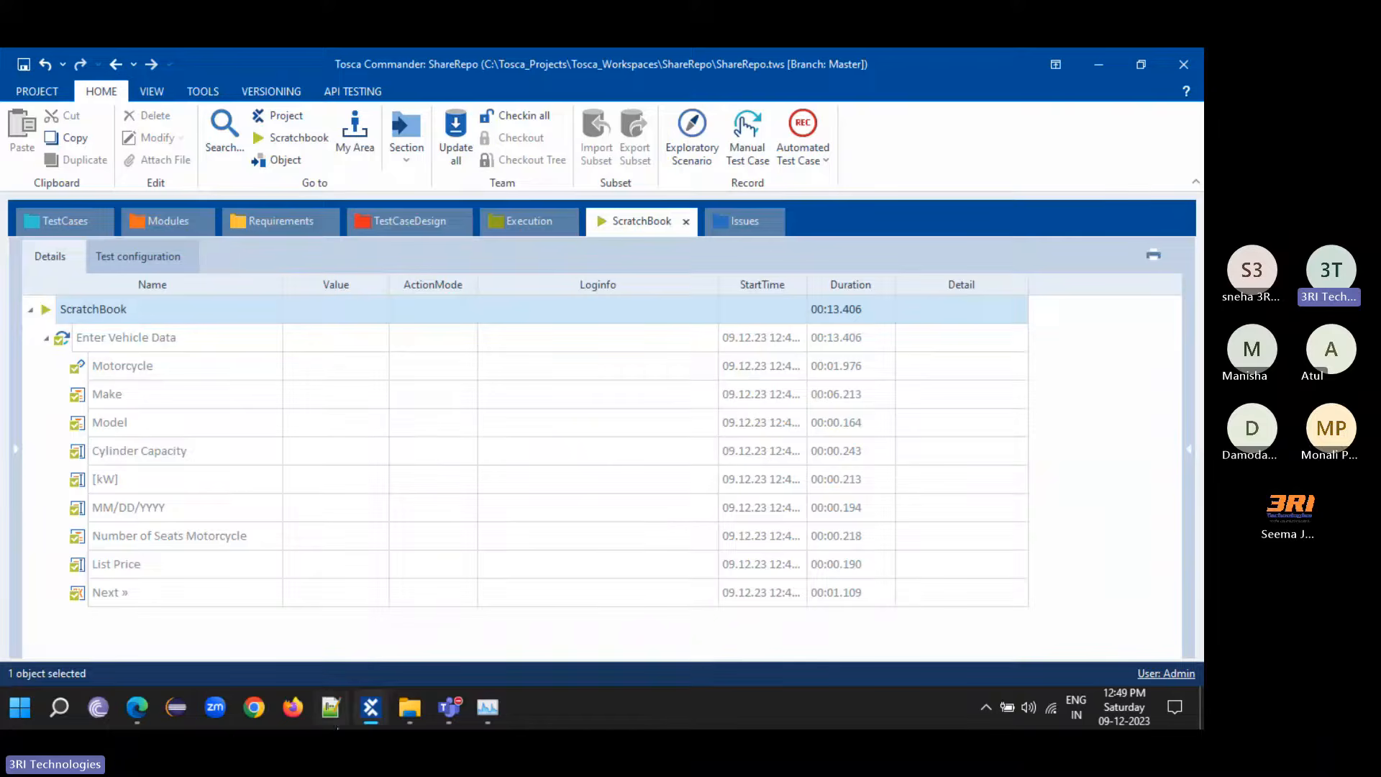
- Switch to the browser, open the Truck form and examine its page title in the breadcrumb
left_click(140, 710)
scroll(201, 305, "up", 3)
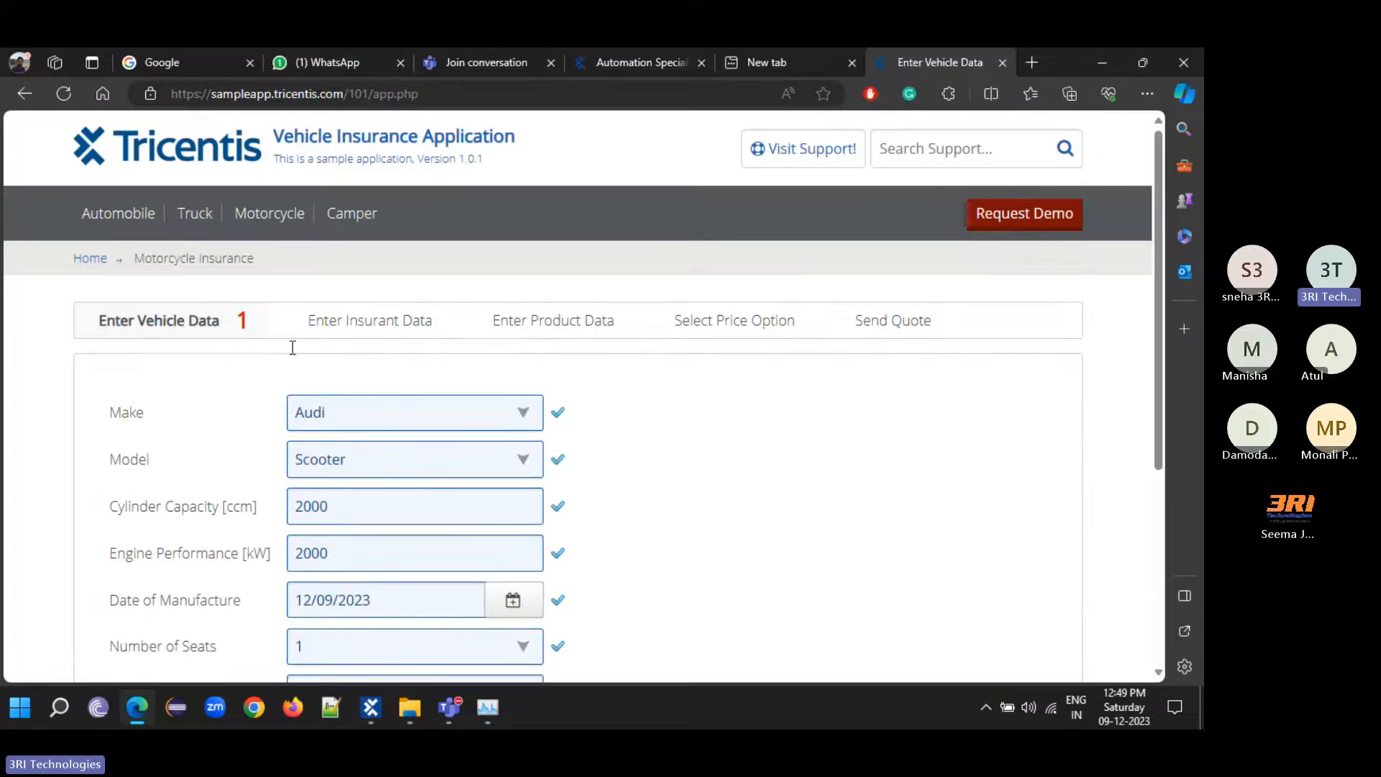
left_click(196, 217)
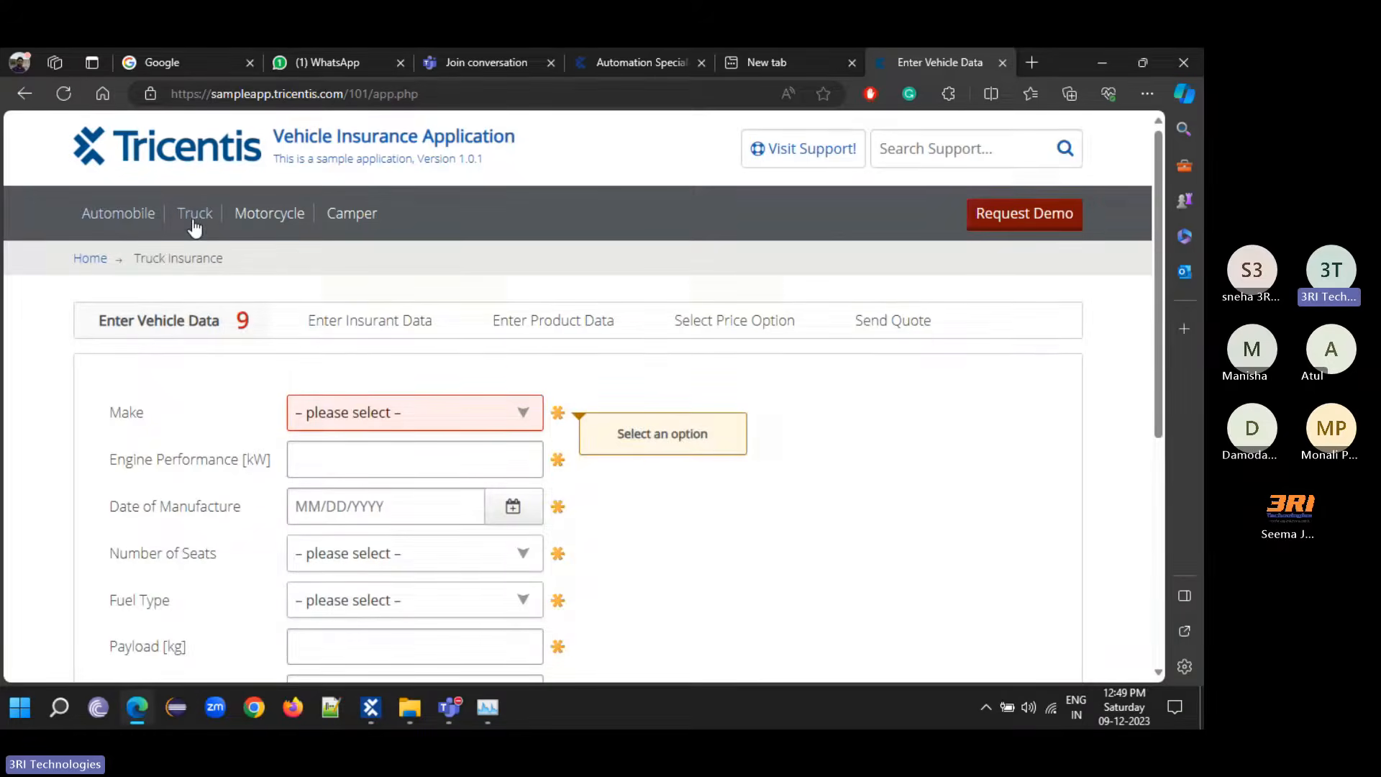
left_click_drag(135, 258, 223, 259)
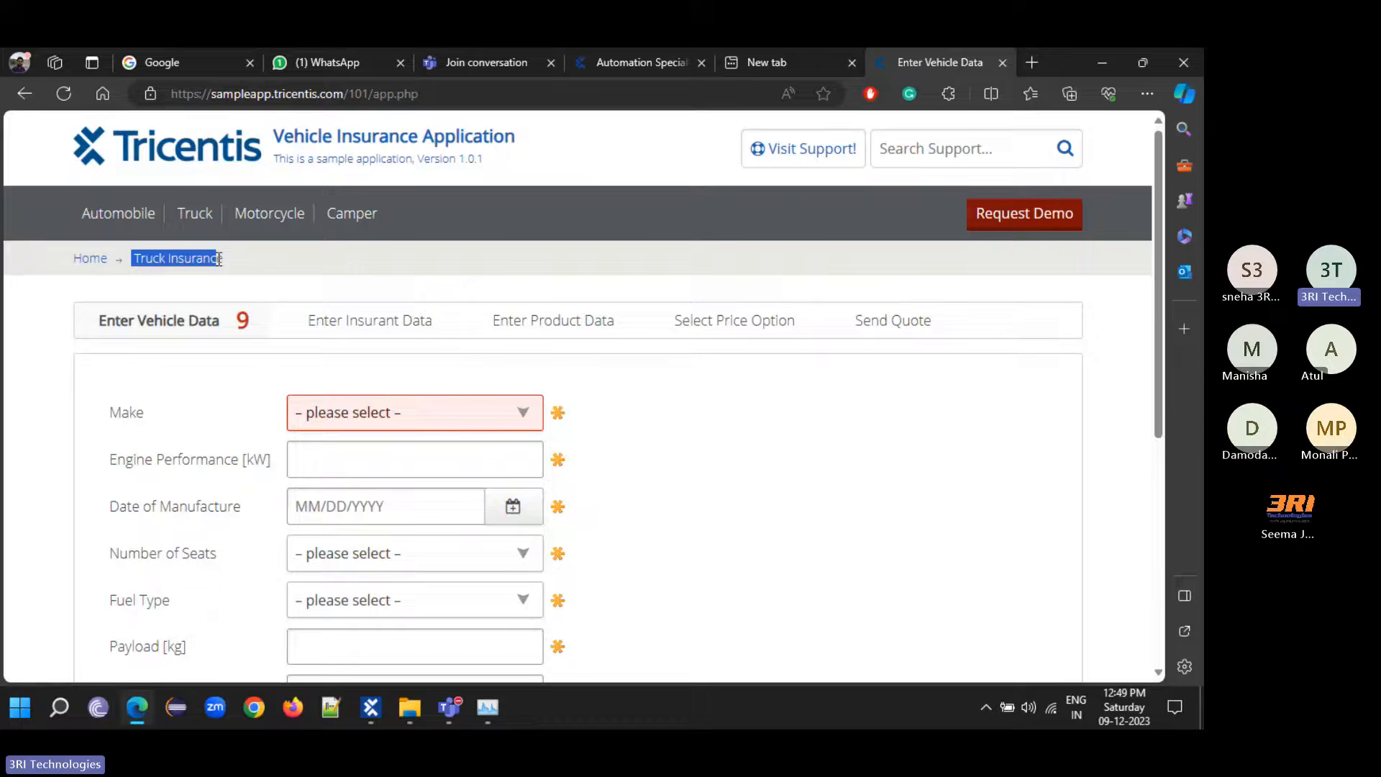
- Open the Motorcycle form and copy the breadcrumb text "Motorcycle Insurance"
left_click(284, 215)
left_click_drag(254, 258, 134, 259)
key("ctrl+c")
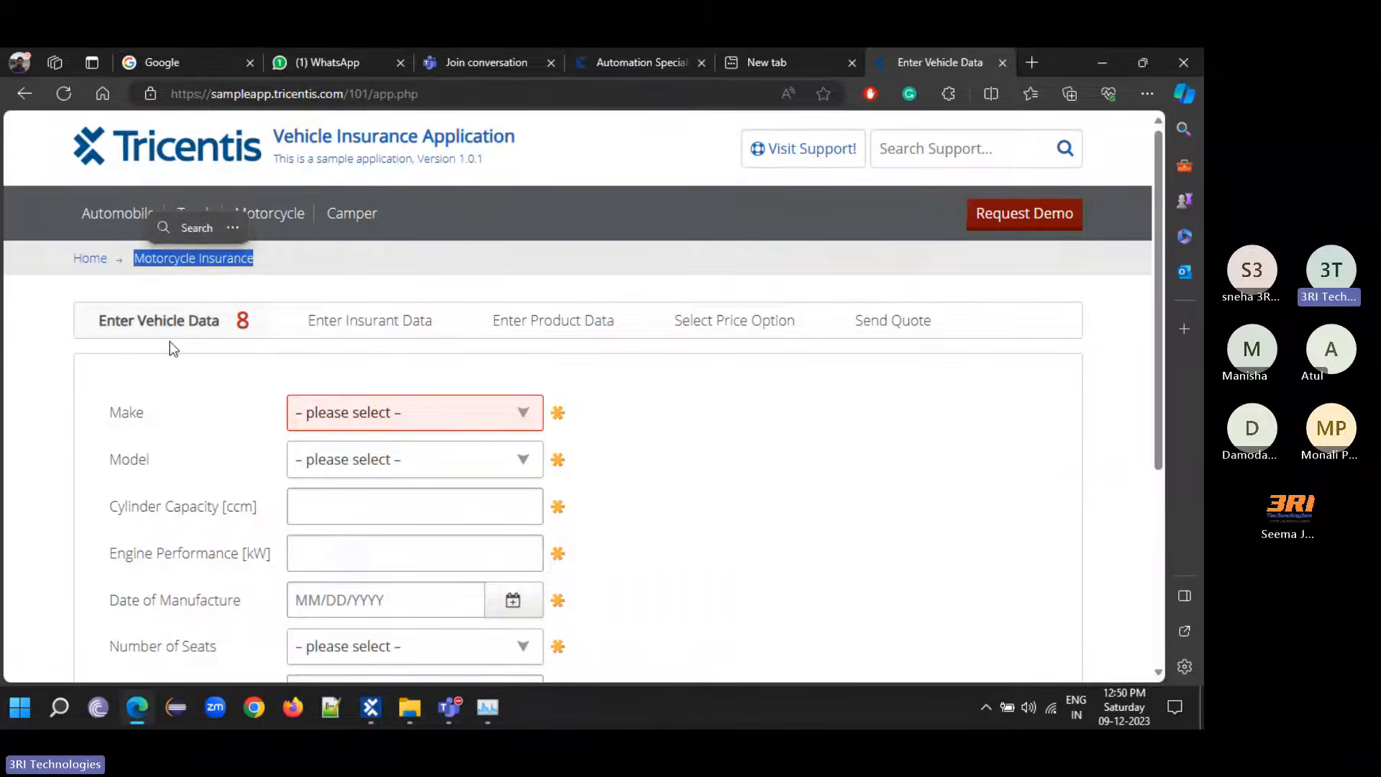
- Back in Tosca Commander's test cases, set the Motorcycle Insurance value to the InnerText property with the copied text "Motorcycle Insurance"
left_click(375, 723)
left_click(49, 229)
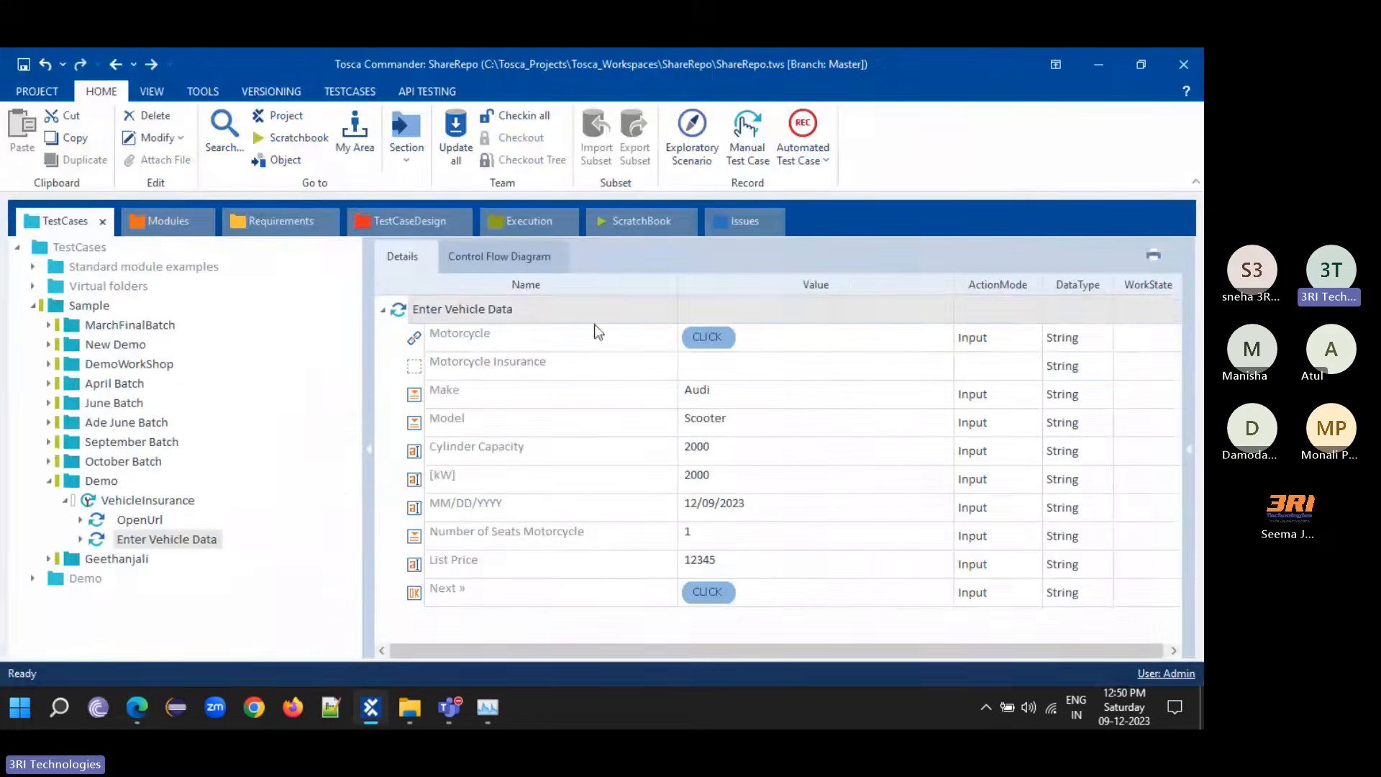
left_click(689, 357)
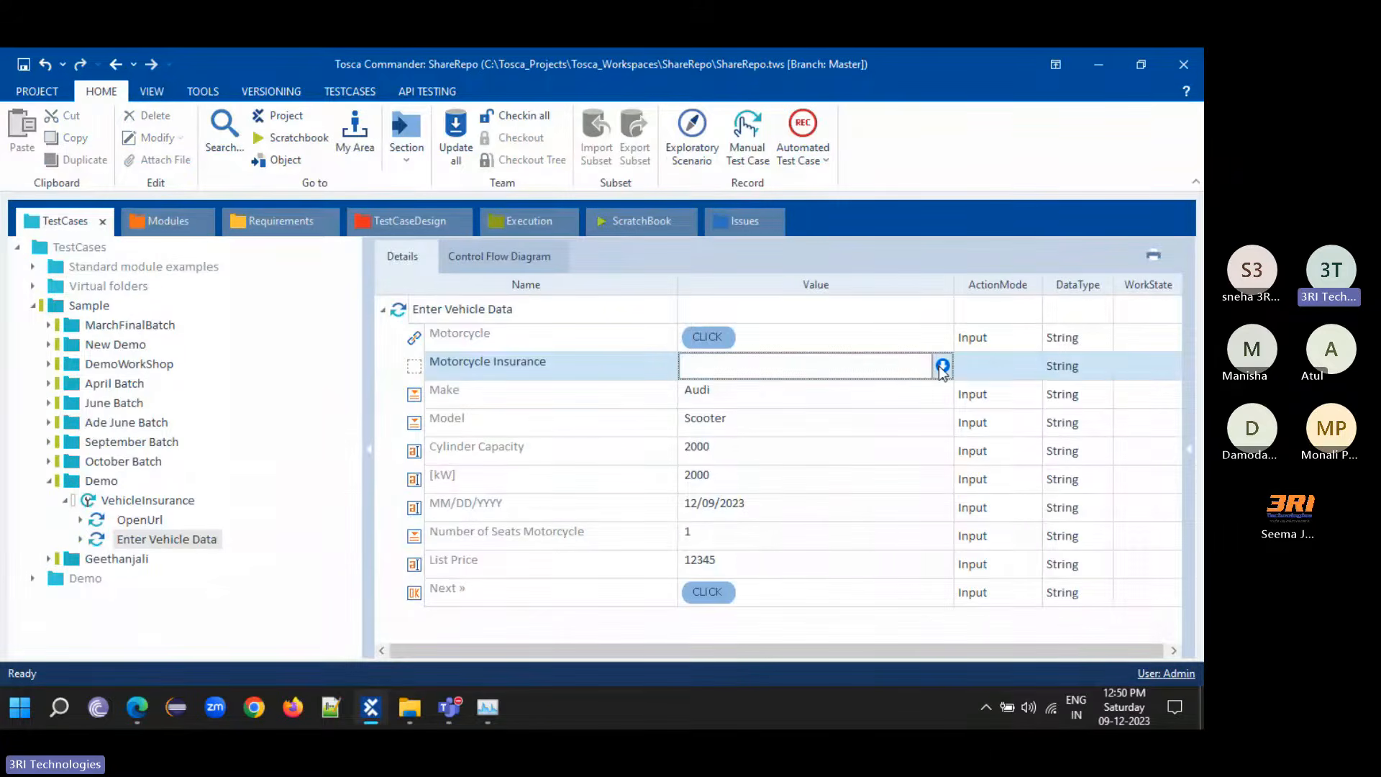
left_click(942, 366)
left_click(783, 391)
left_click(733, 469)
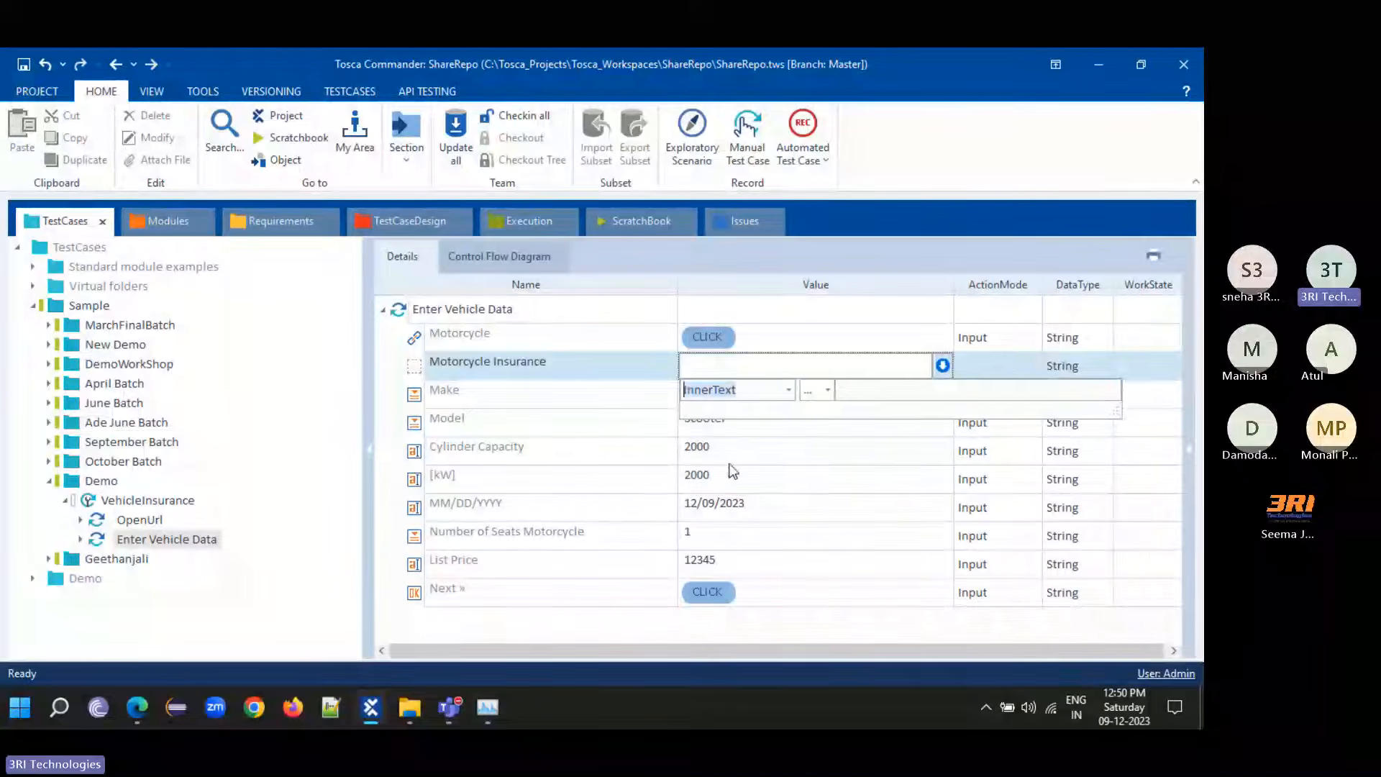
left_click(877, 389)
key("ctrl+v")
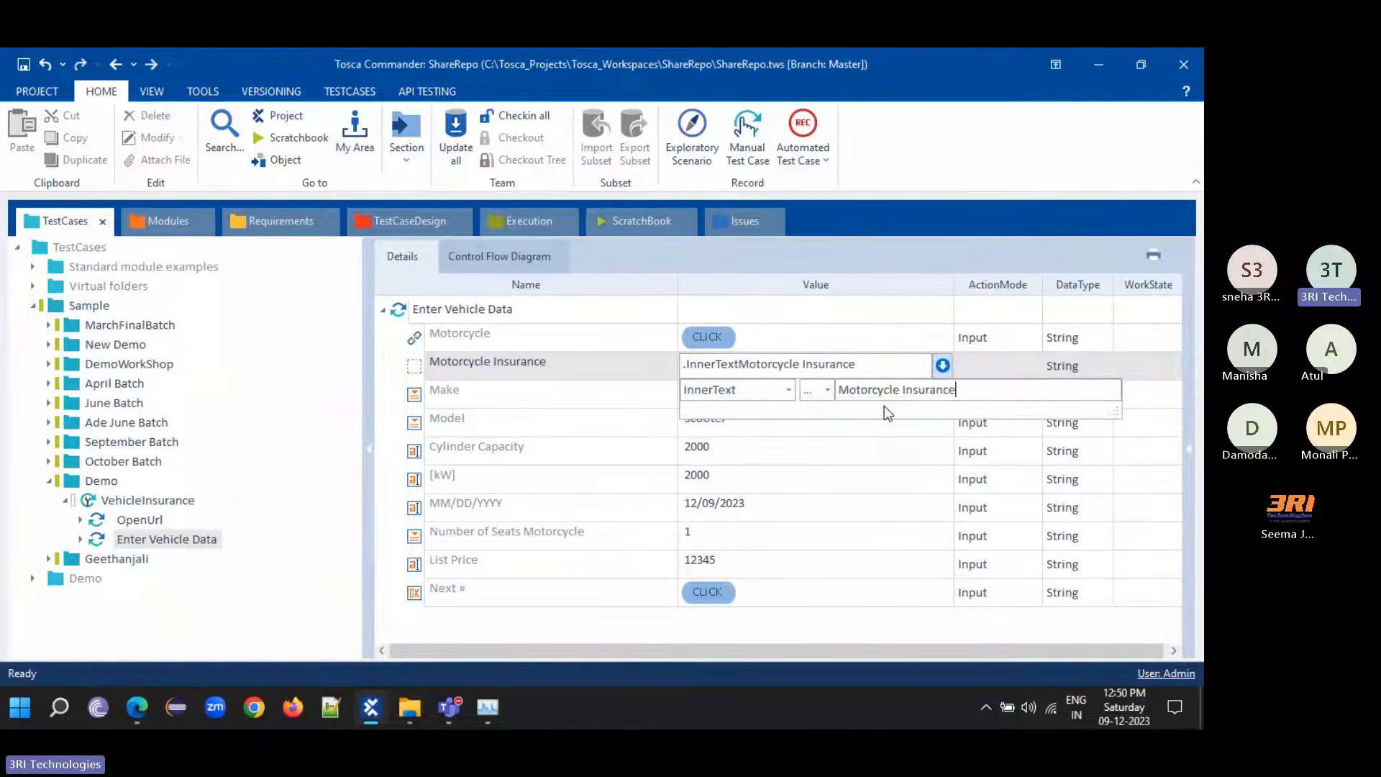
key("Return")
- Change the Motorcycle Insurance row's ActionMode to Verify
left_click(999, 369)
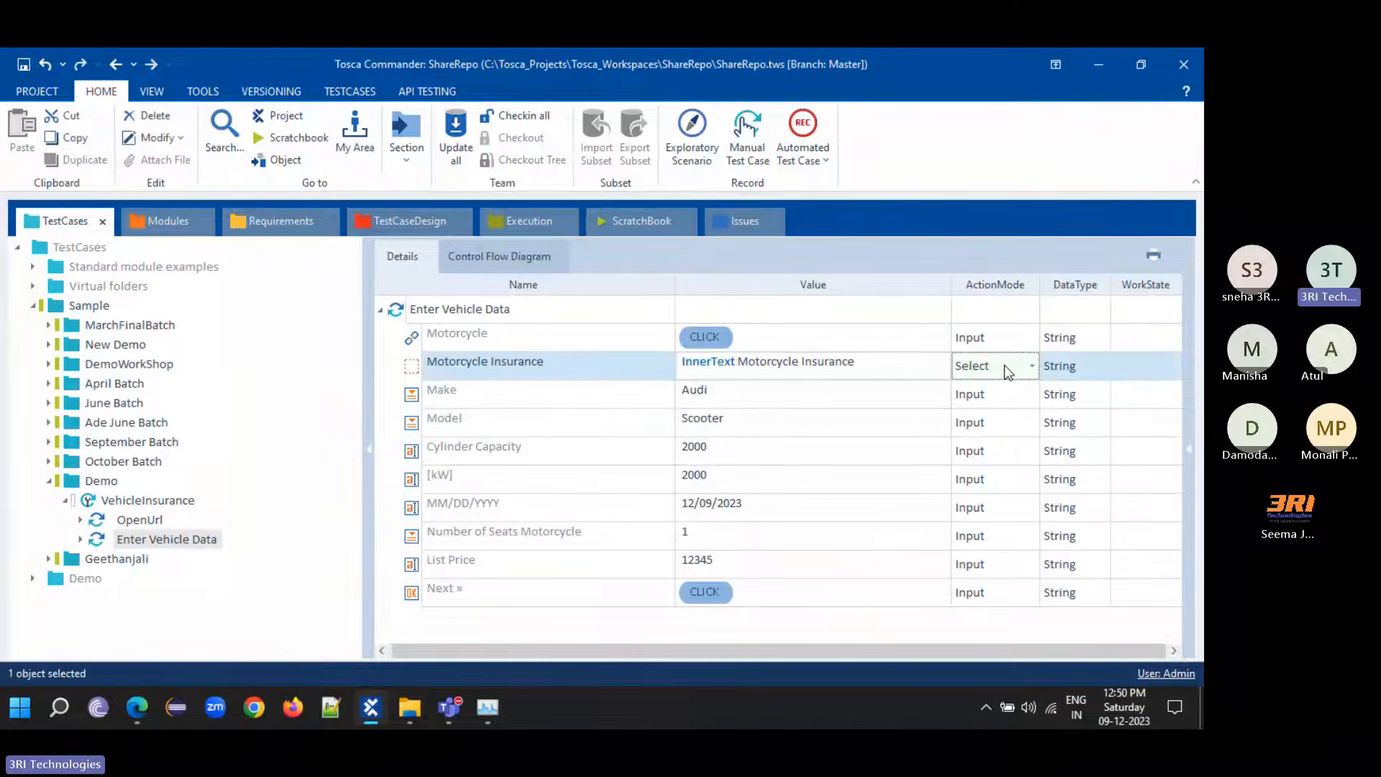
left_click(1004, 365)
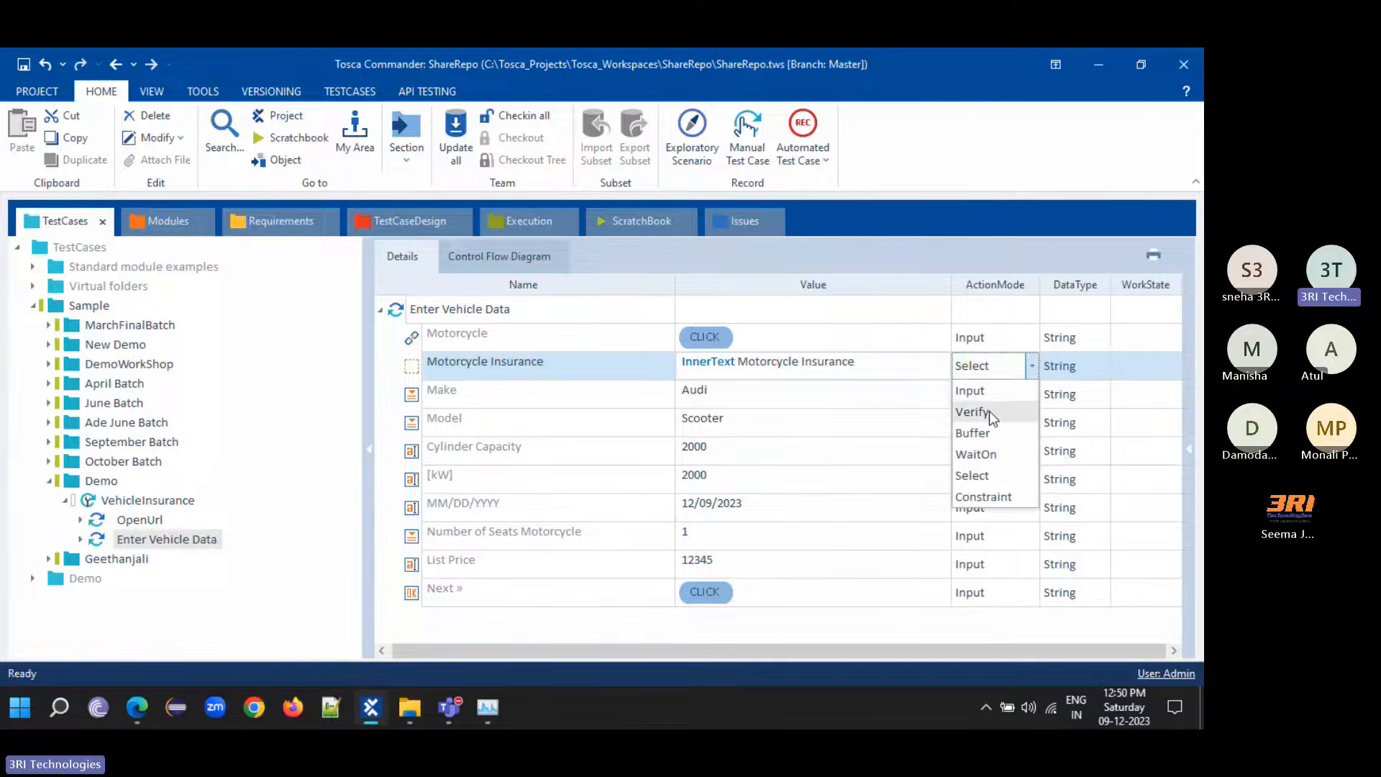
left_click(990, 412)
left_click(834, 425)
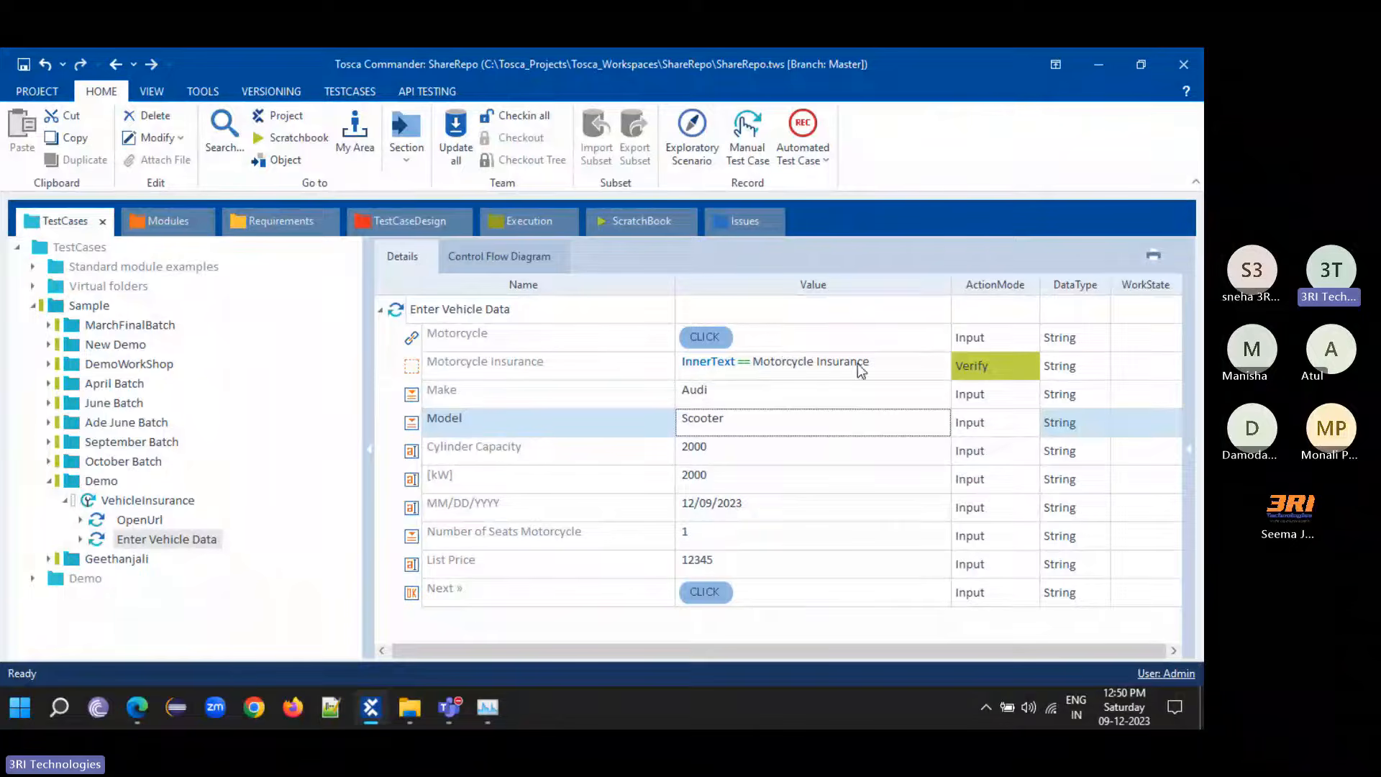
- Run the Enter Vehicle Data test step with its new verification in ScratchBook and follow it in the browser
right_click(475, 308)
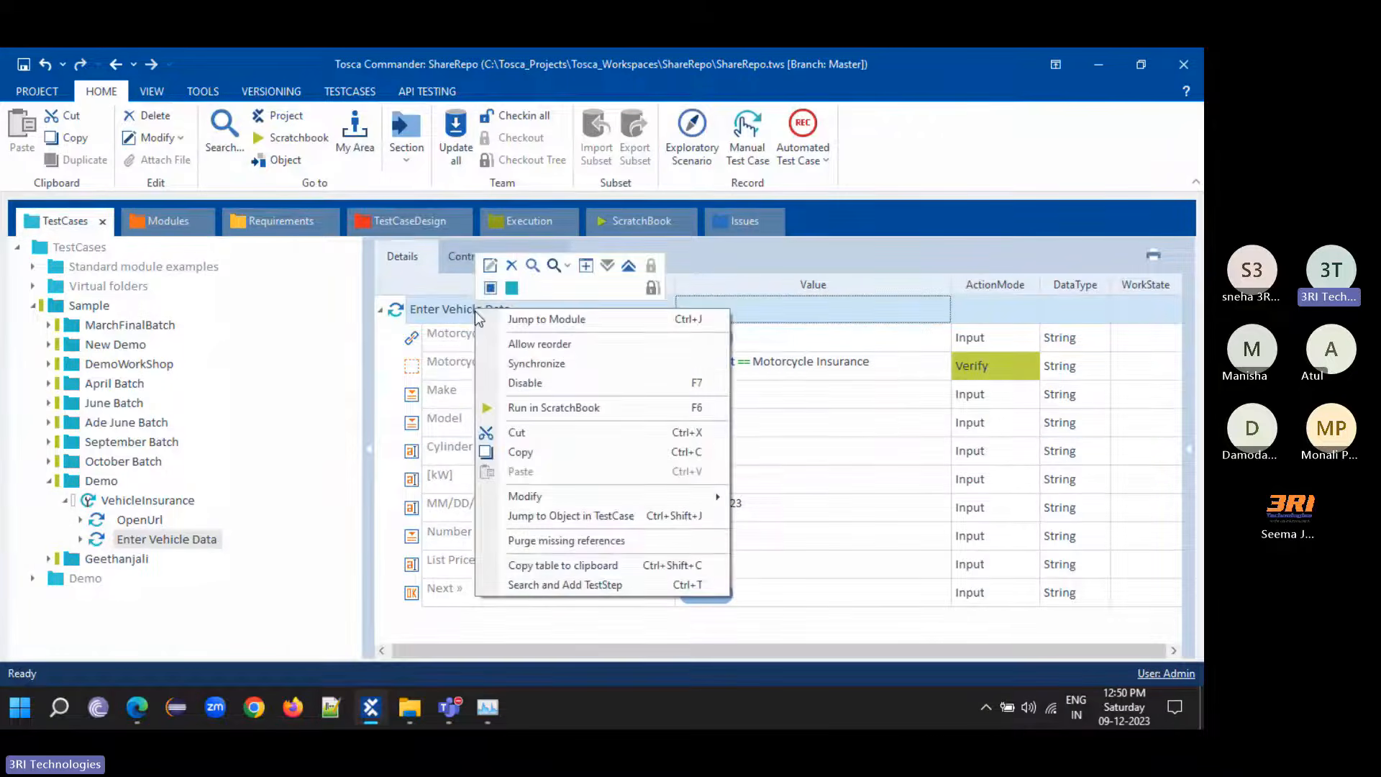
left_click(546, 406)
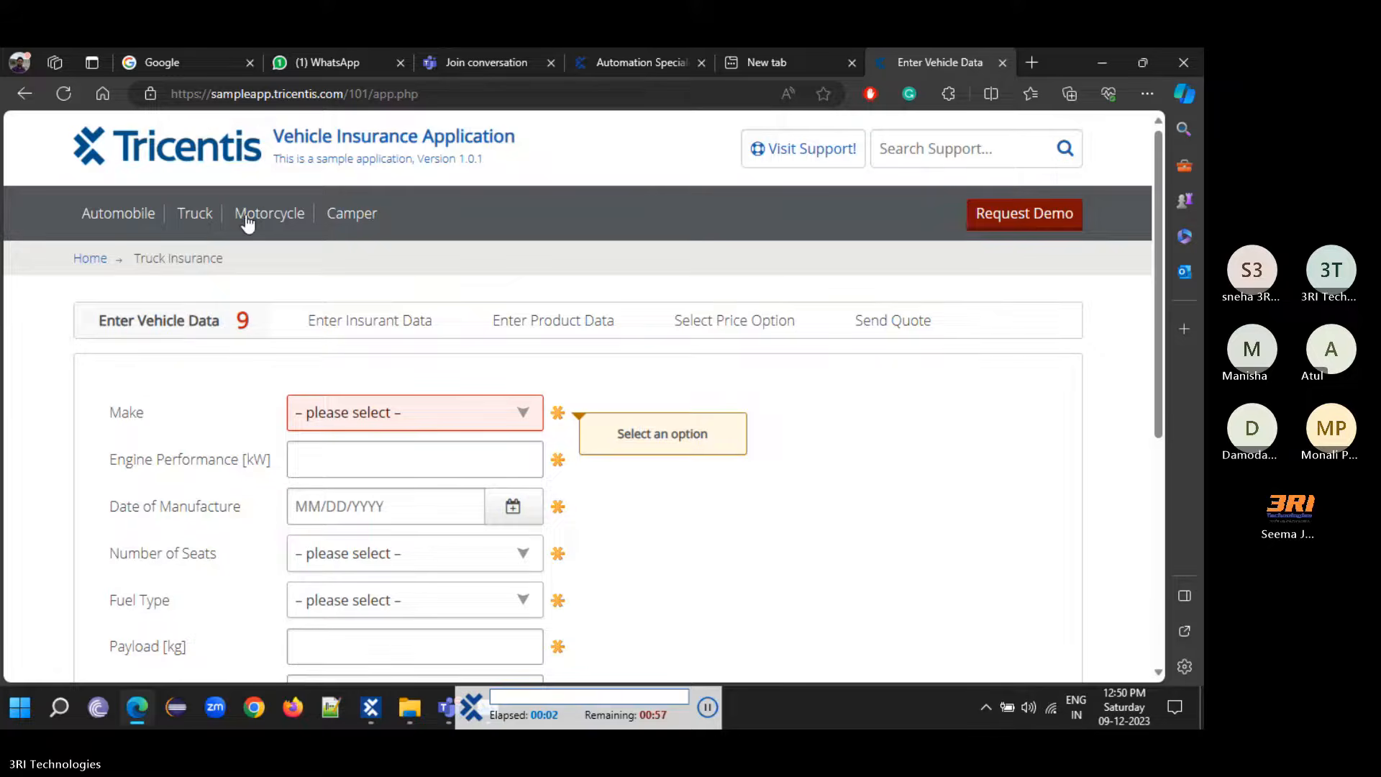
left_click(271, 216)
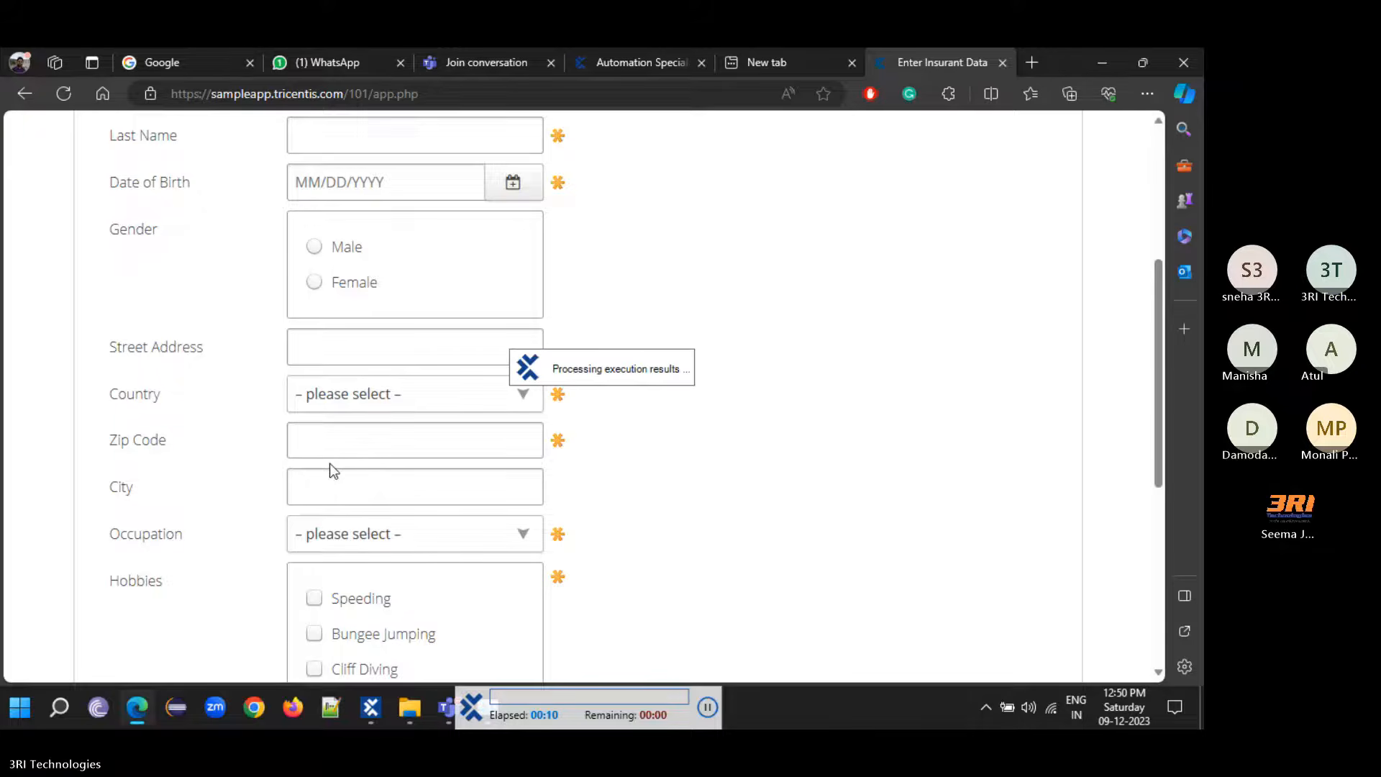
scroll(330, 464, "down", 1)
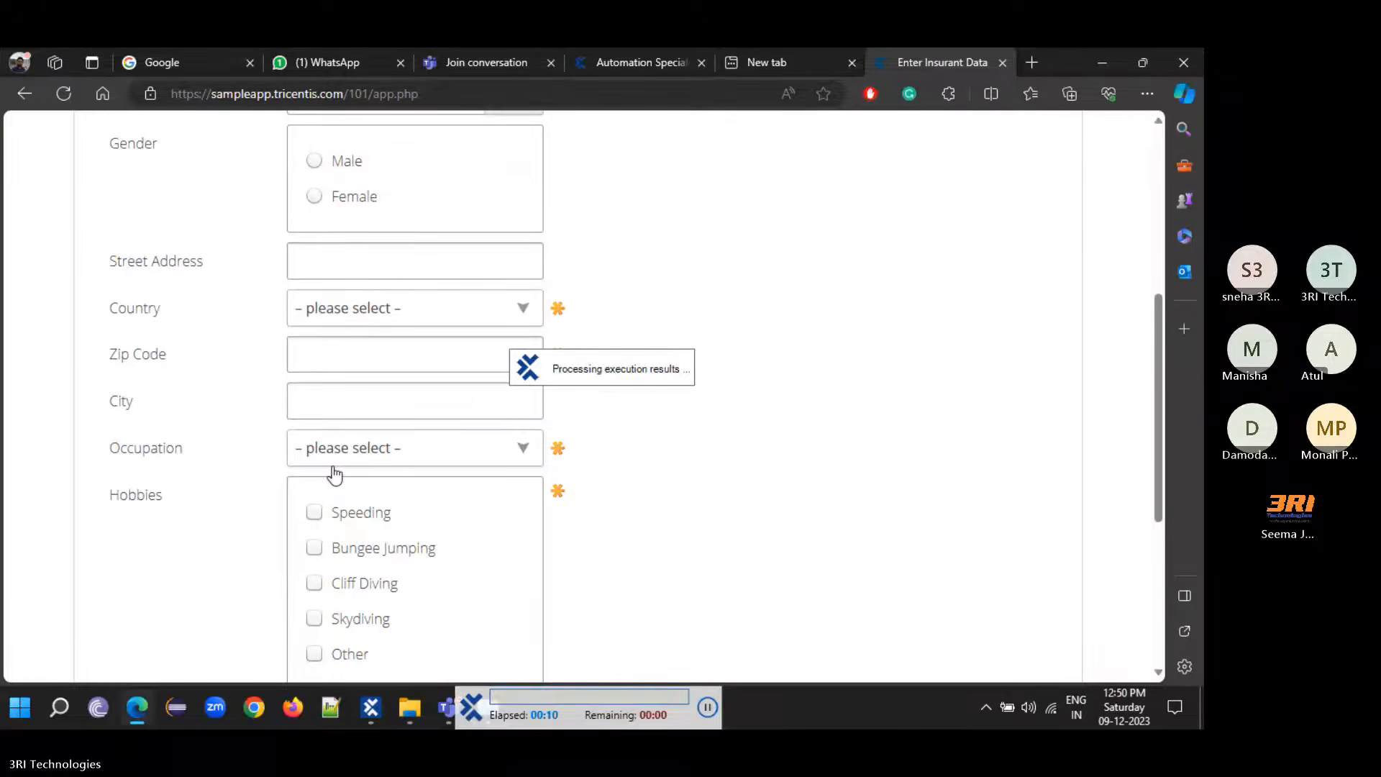
- Return the browser's insurance form from the insurant data page to the Enter Vehicle Data page
scroll(348, 511, "down", 1)
scroll(365, 547, "down", 3)
left_click(368, 483)
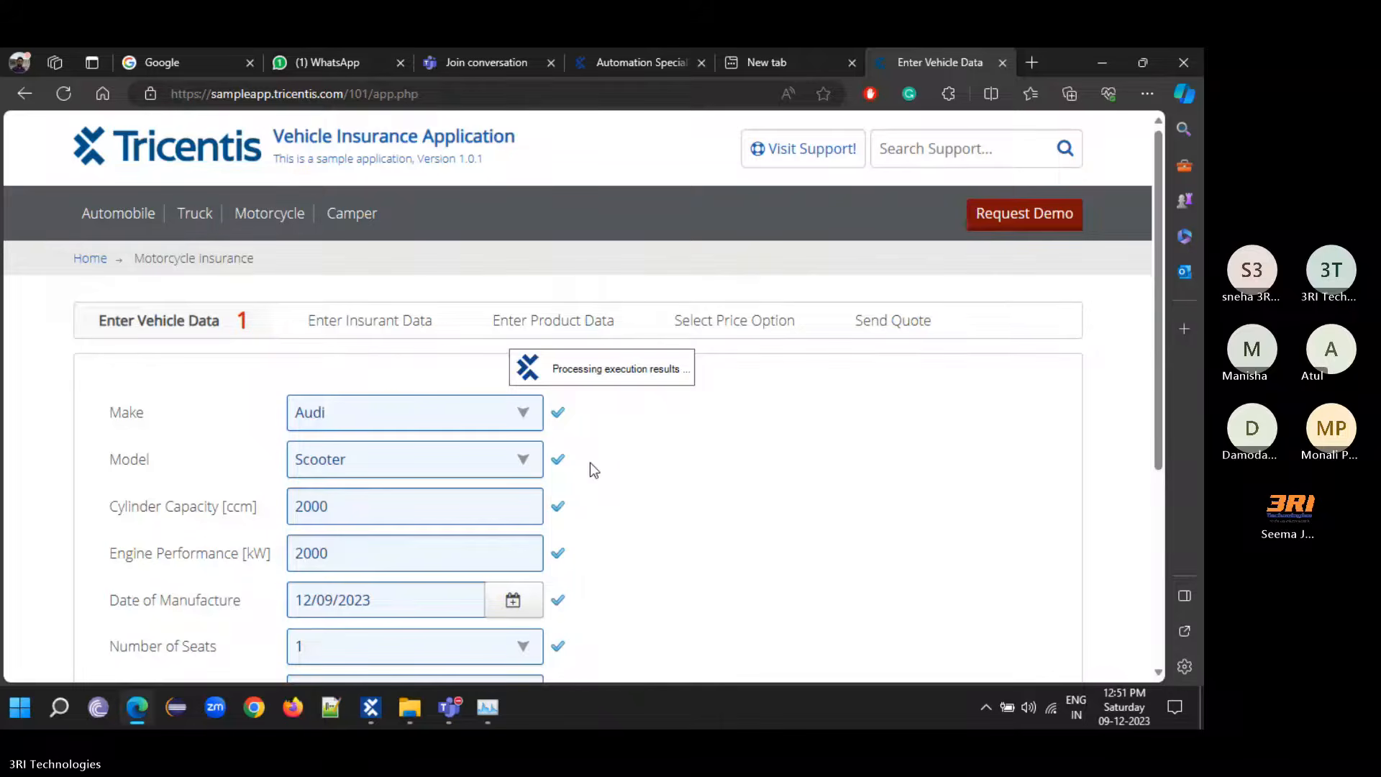
- Switch to Tosca Commander and compare the expected and actual values in the ScratchBook log for Motorcycle Insurance
left_click(374, 722)
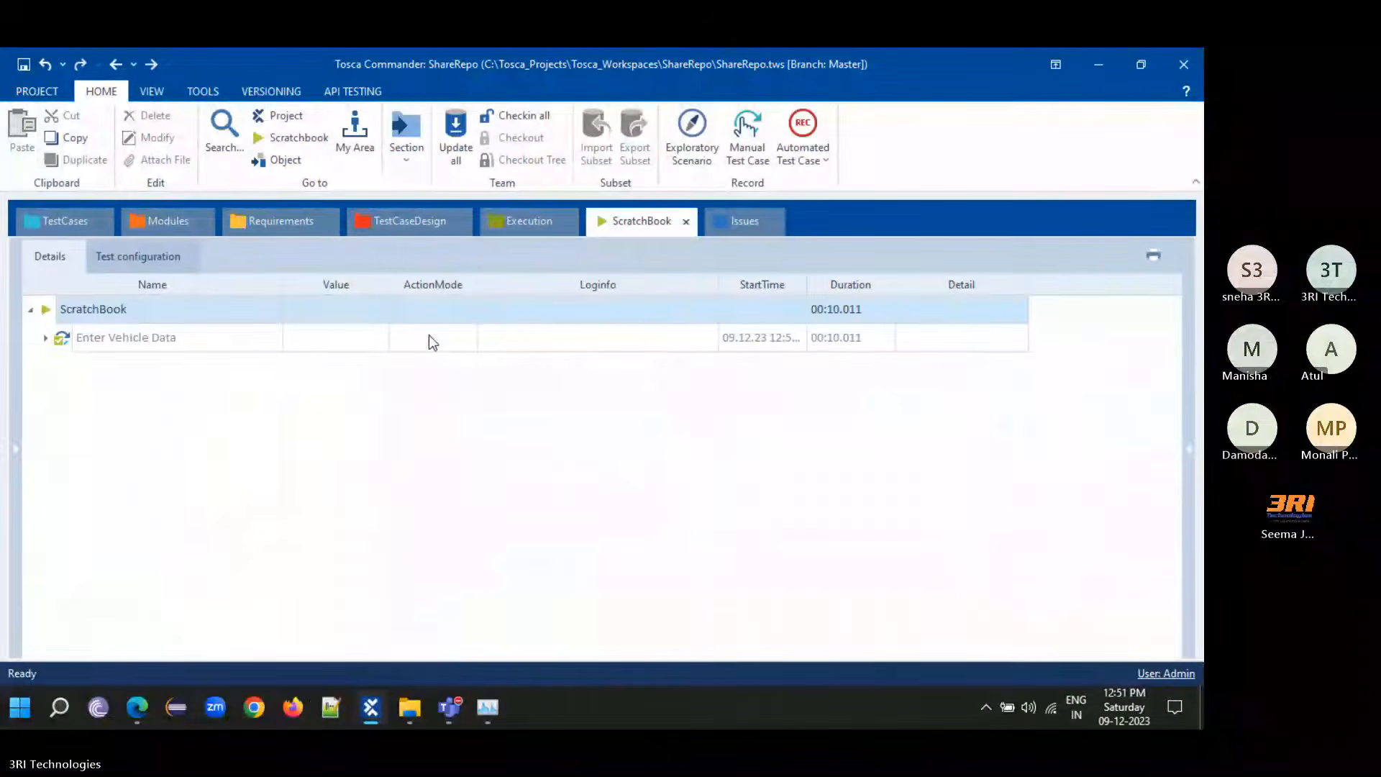
left_click(46, 337)
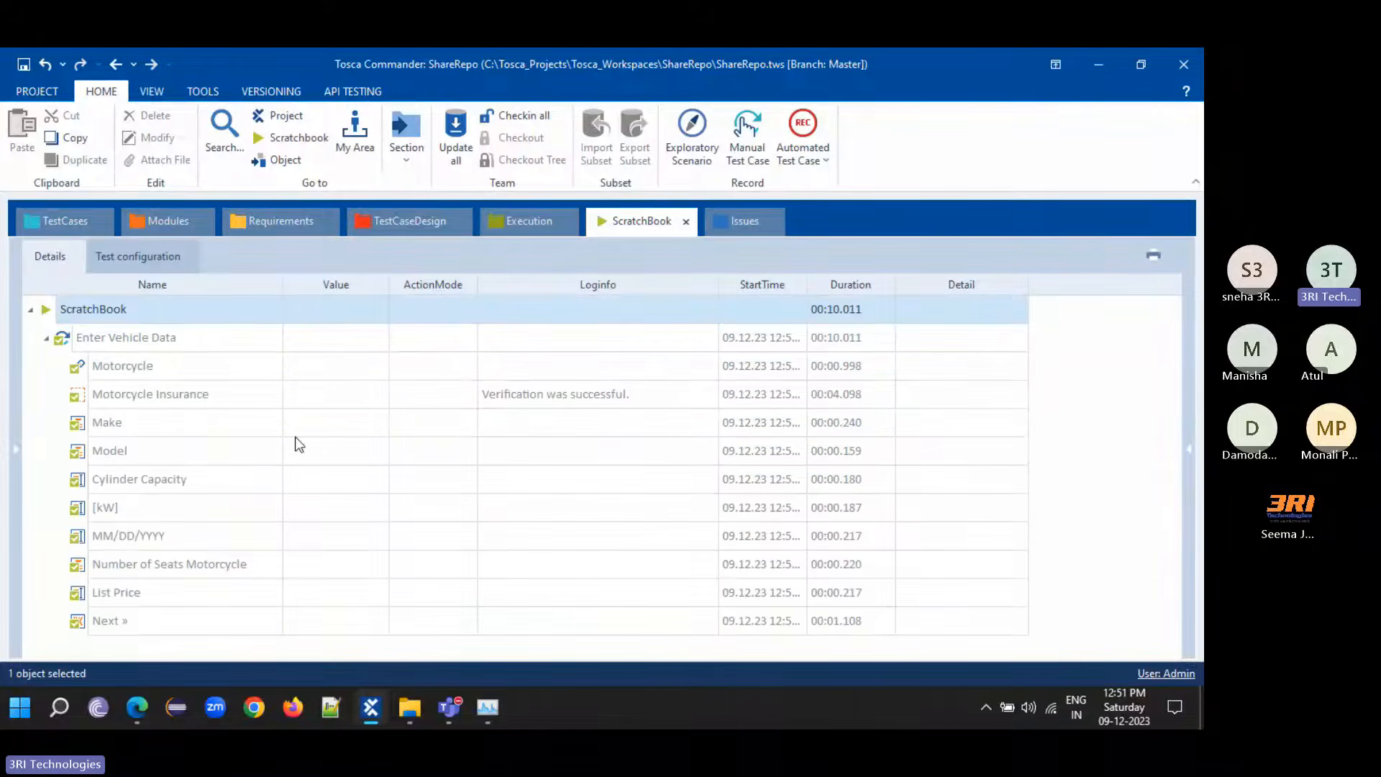
left_click(623, 396)
left_click(711, 393)
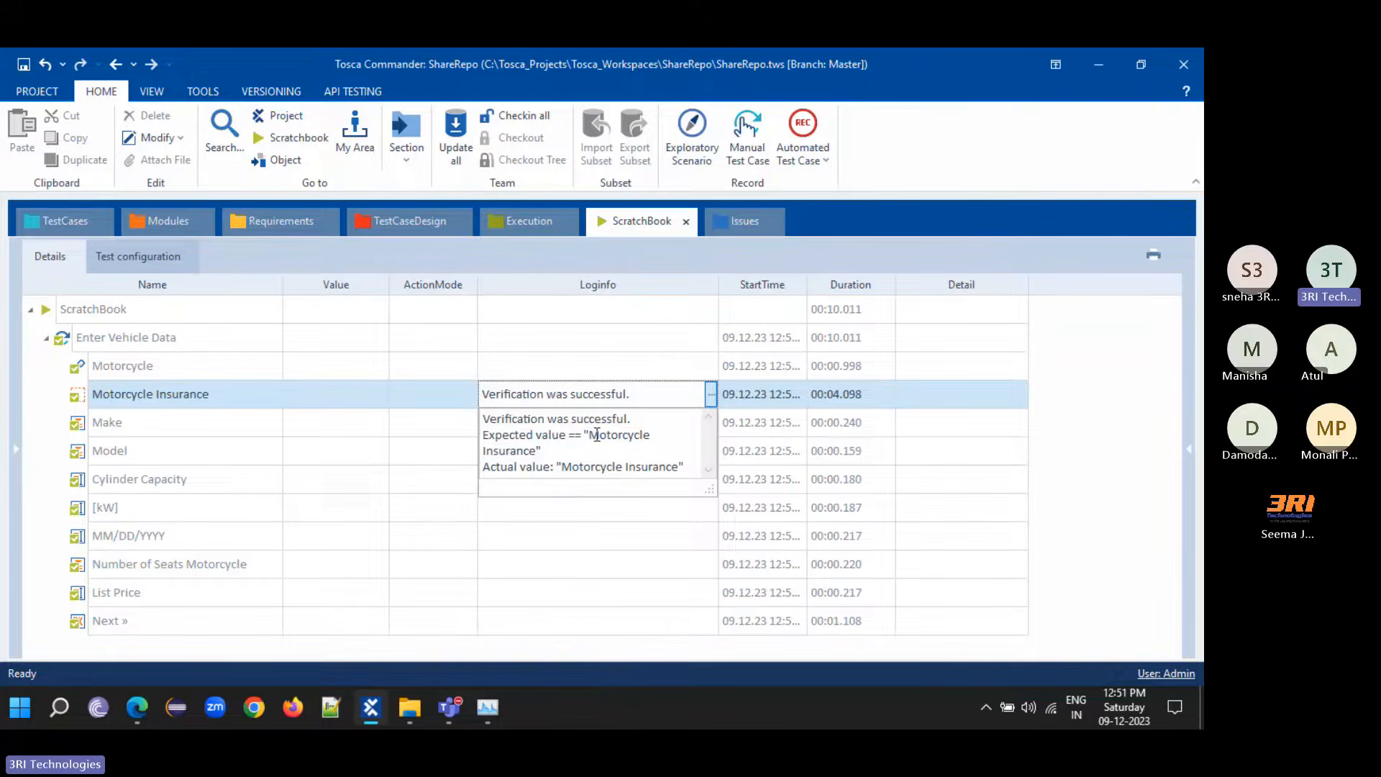
left_click_drag(592, 434, 672, 467)
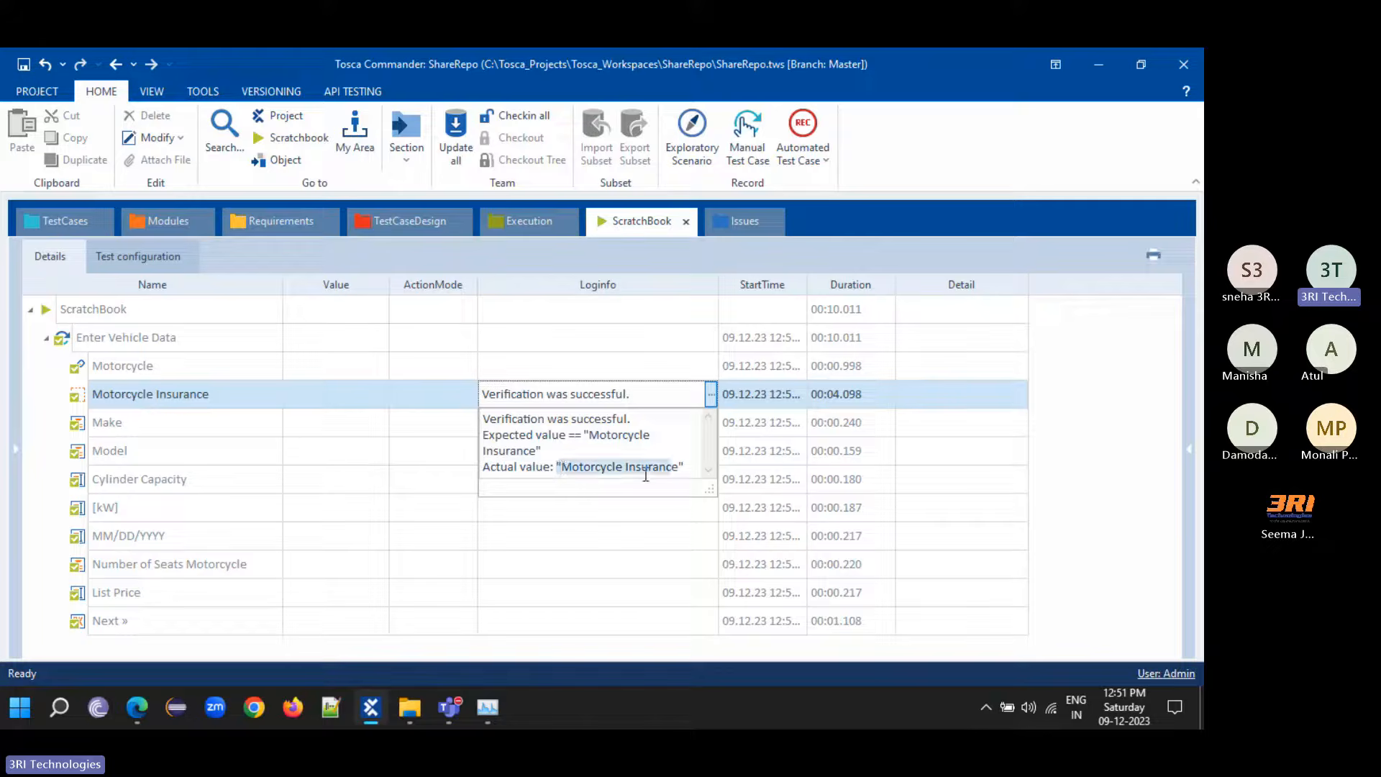
left_click(1106, 397)
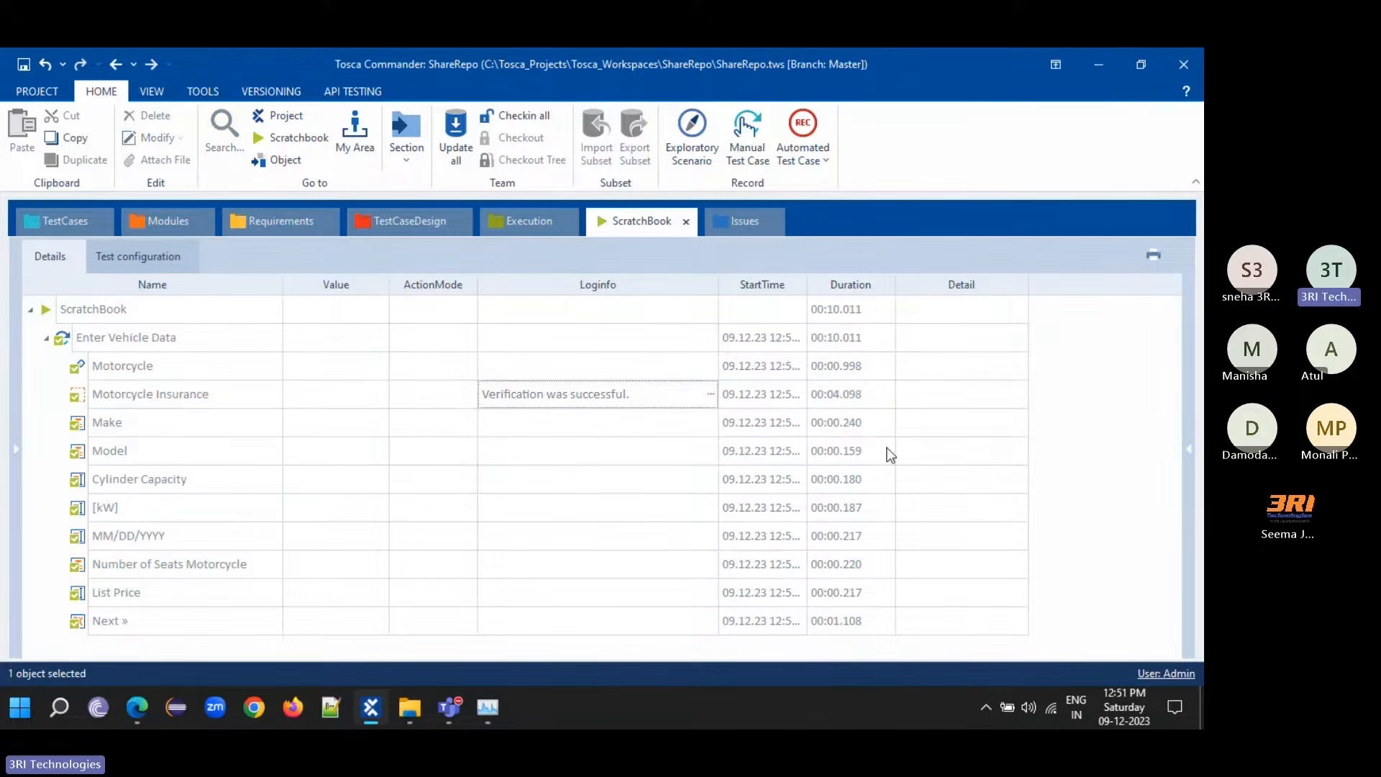
- In the Enter Vehicle Data test step, shorten the Motorcycle Insurance row's expected InnerText to "Motorcycle Insuranc"
left_click(52, 224)
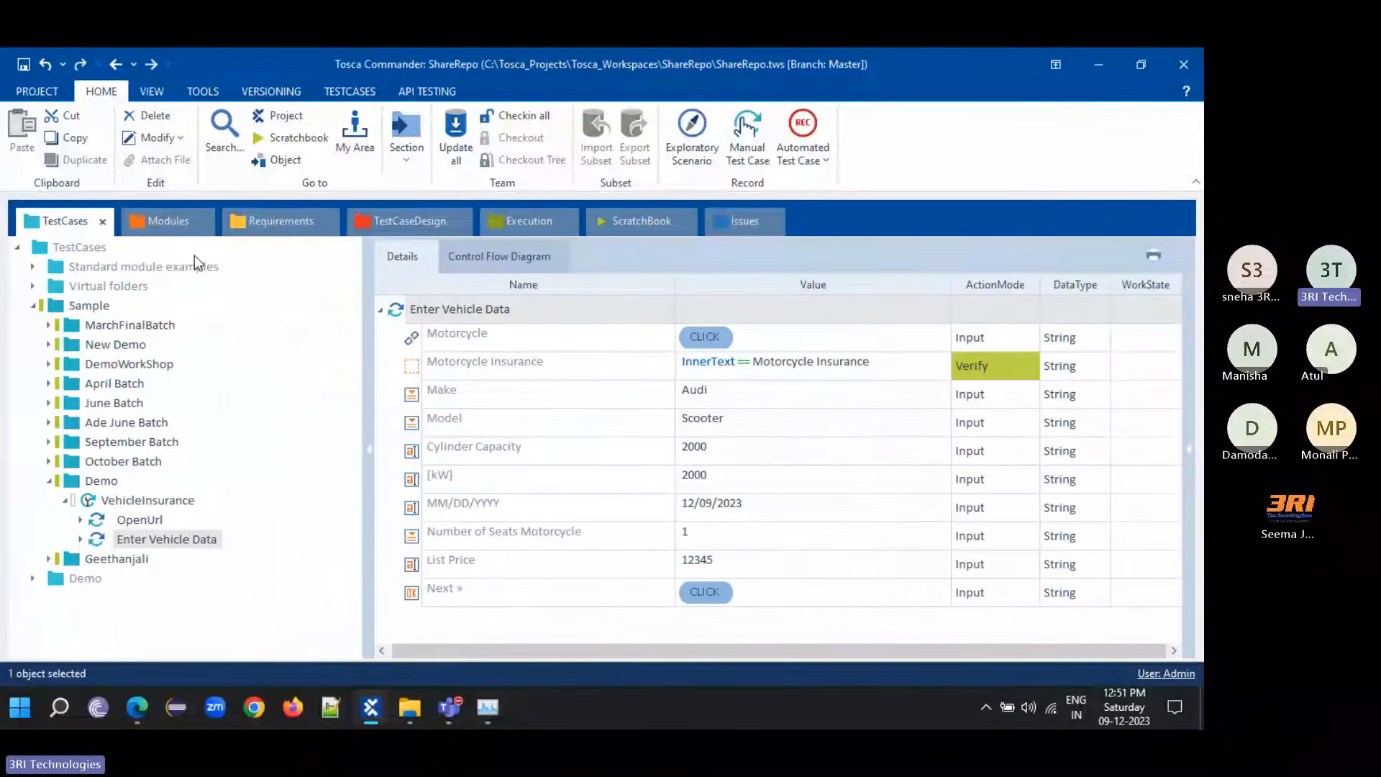
left_click(881, 361)
left_click(884, 371)
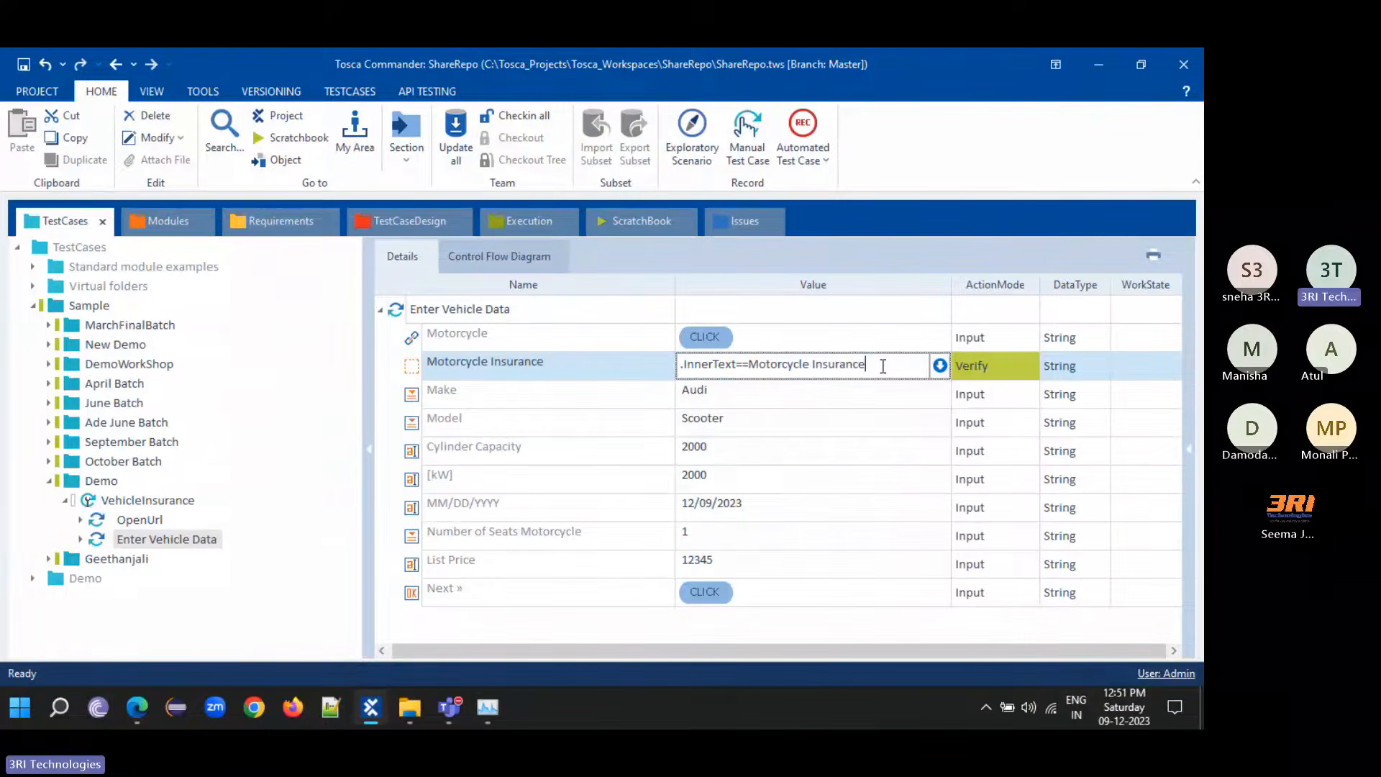
key("BackSpace")
left_click(468, 308)
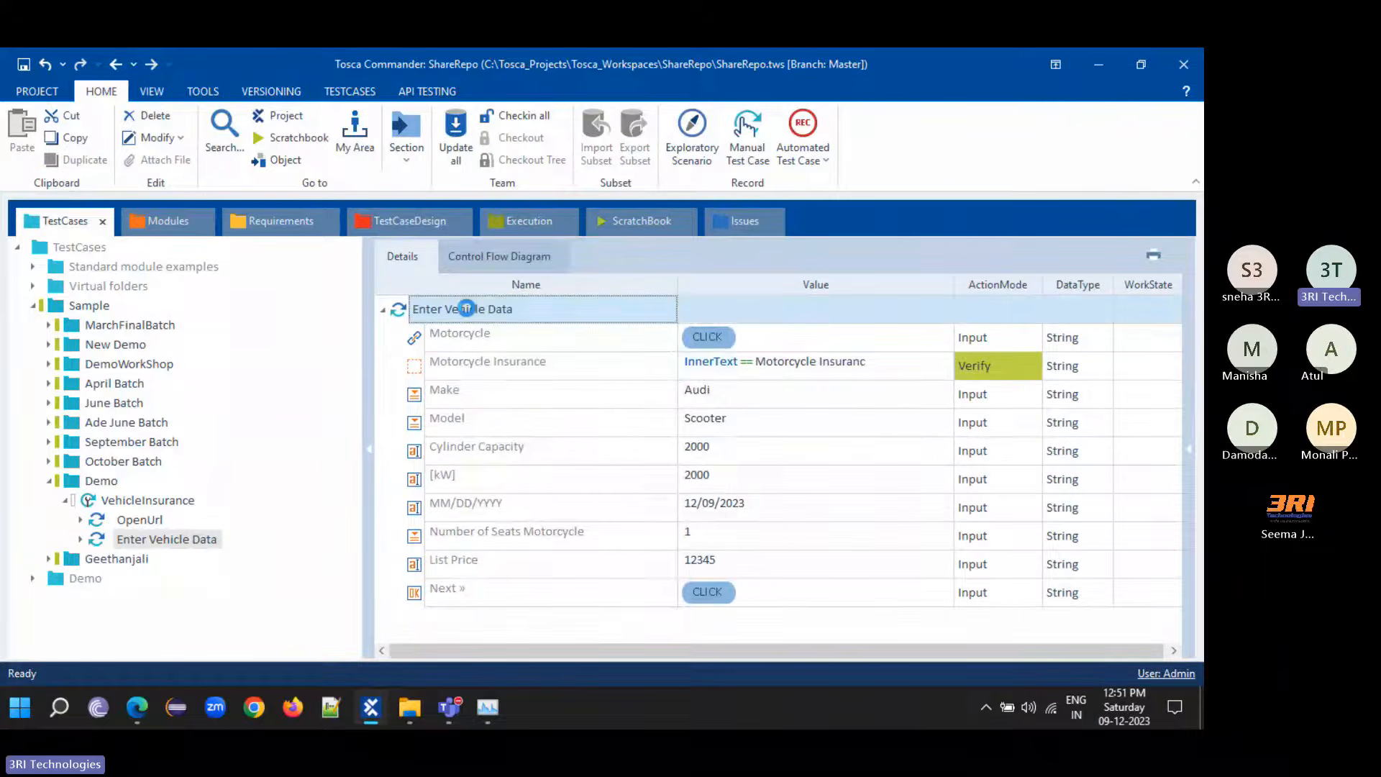
- Run the Enter Vehicle Data test step in ScratchBook, and return the browser form to the vehicle data page
right_click(468, 309)
left_click(538, 407)
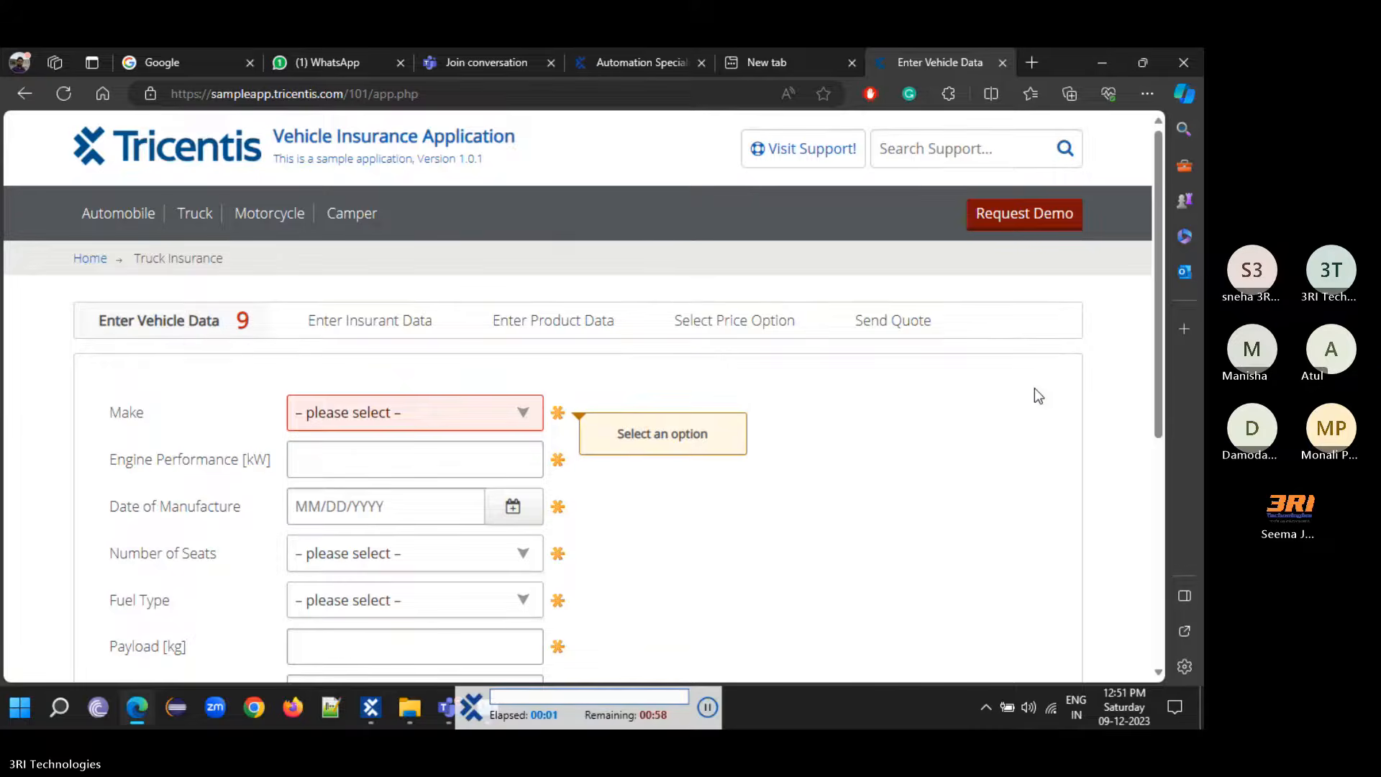
left_click(270, 215)
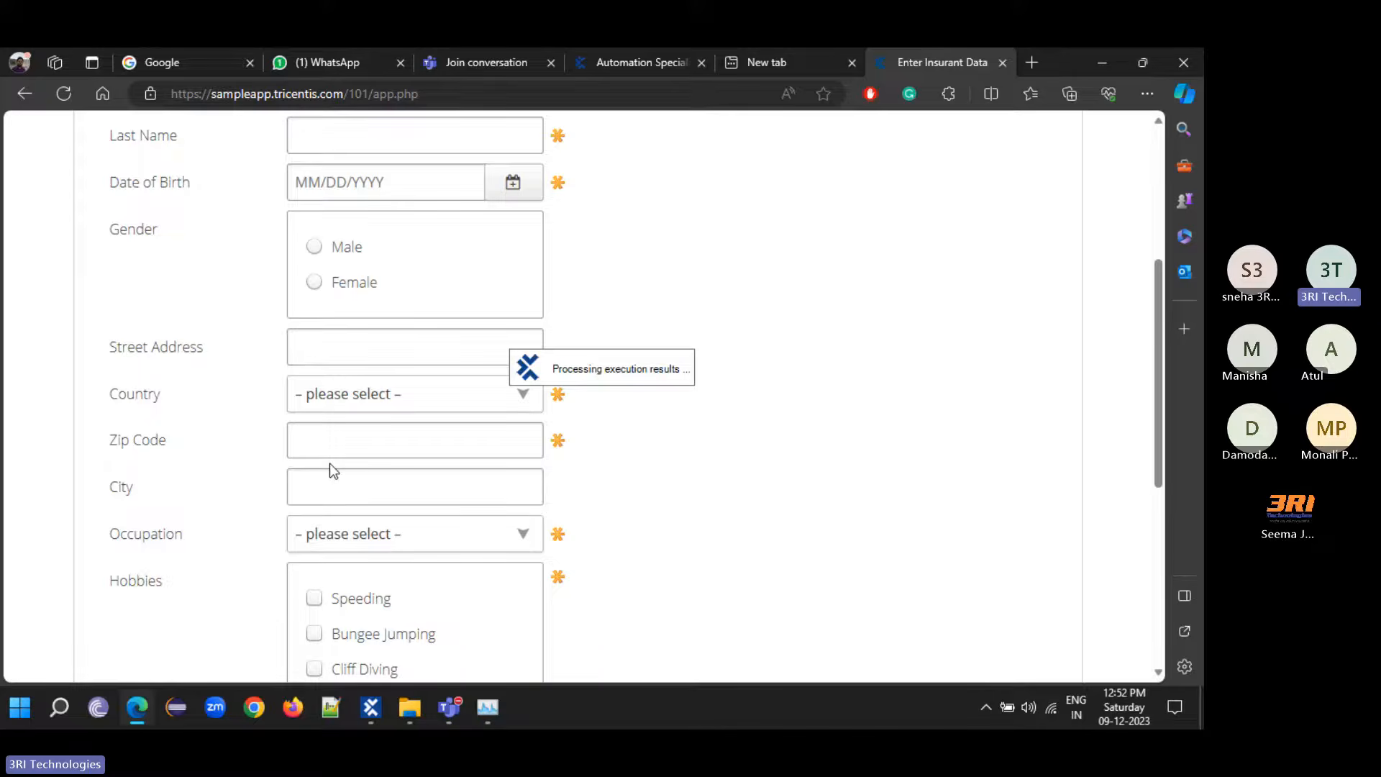
scroll(480, 532, "down", 5)
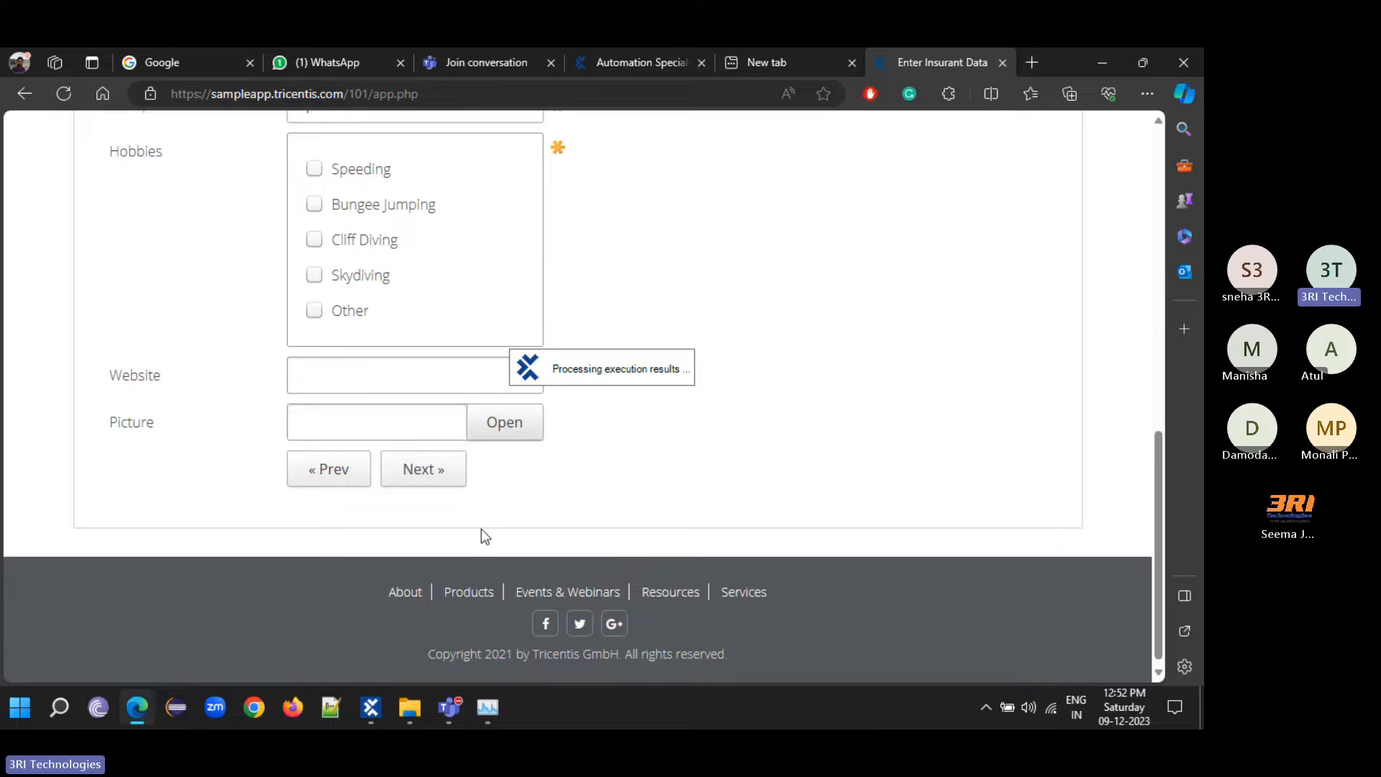
left_click(347, 475)
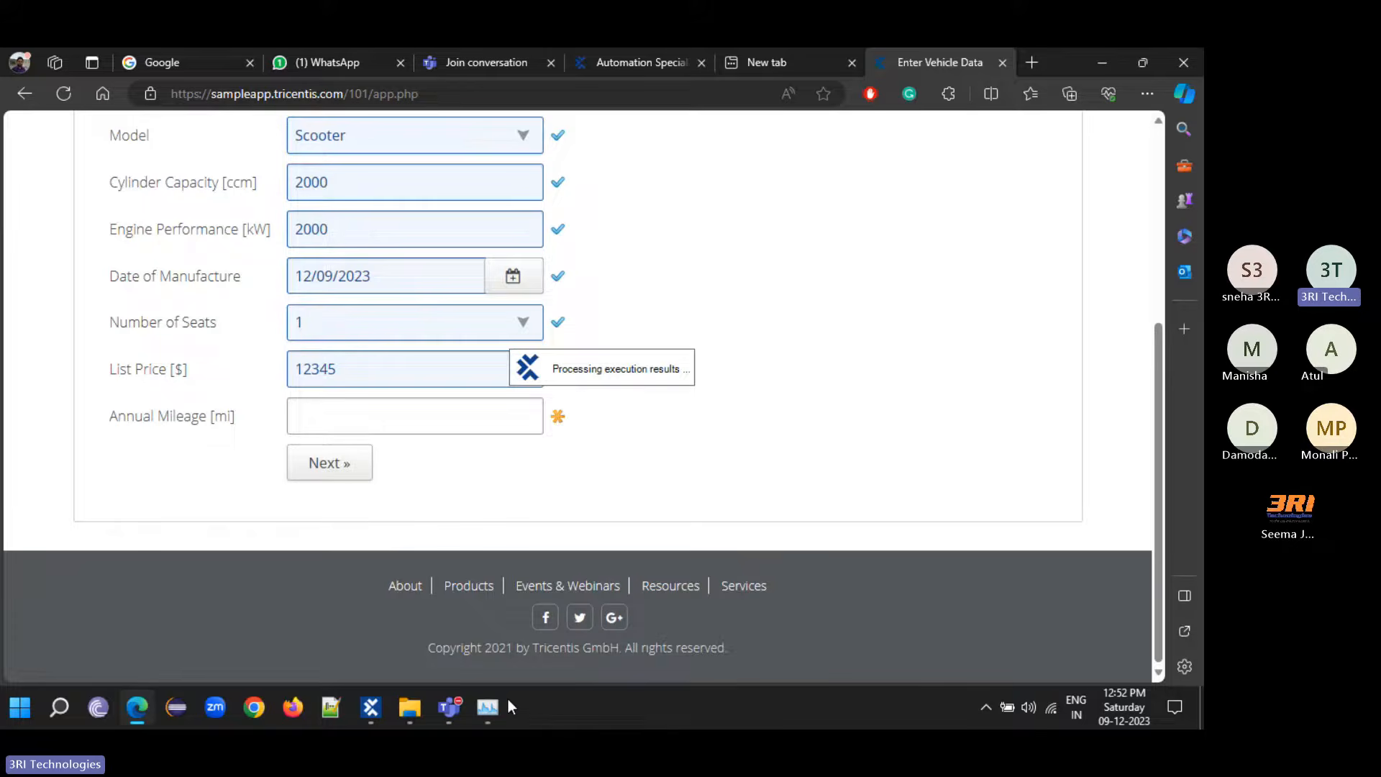
- Back in Tosca Commander, expand the new ScratchBook result and examine the Motorcycle Insurance verification's expected and actual values
left_click(371, 709)
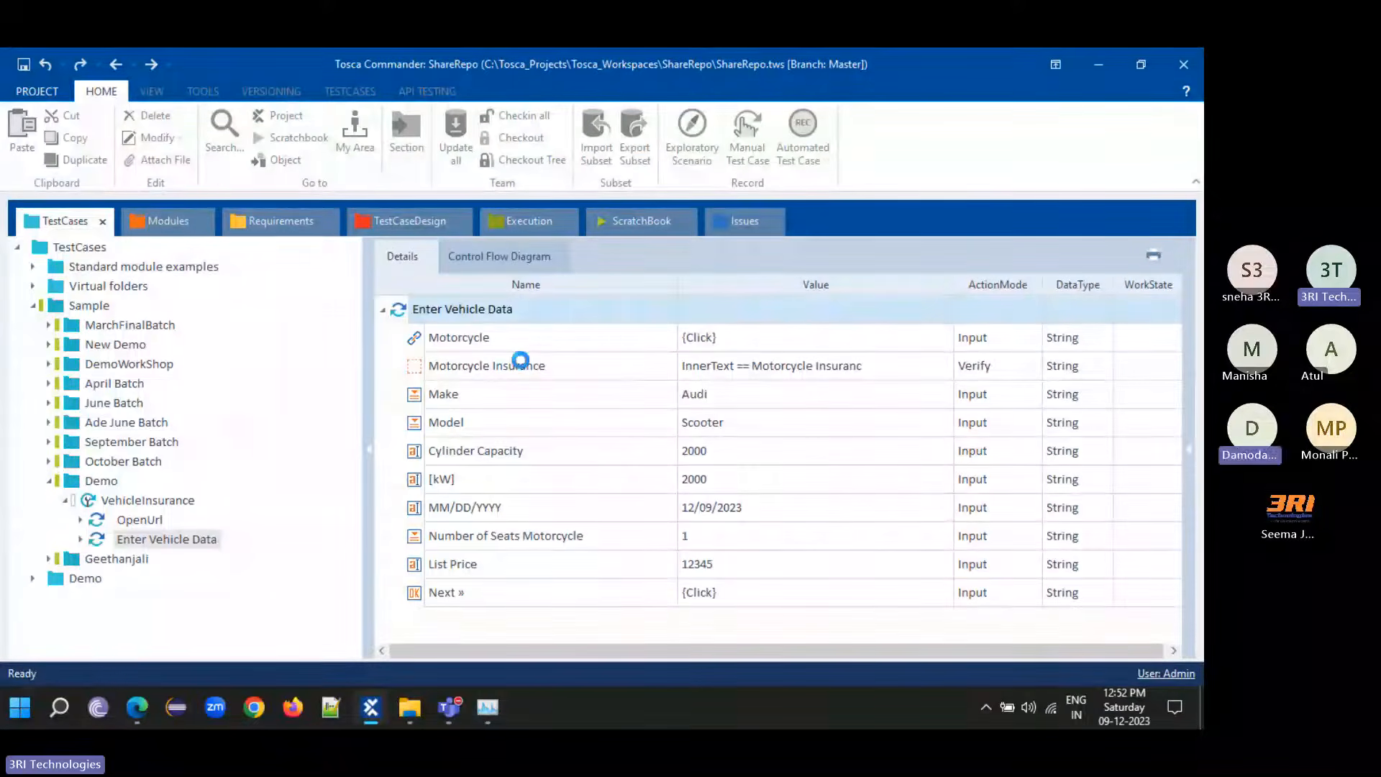
left_click(43, 337)
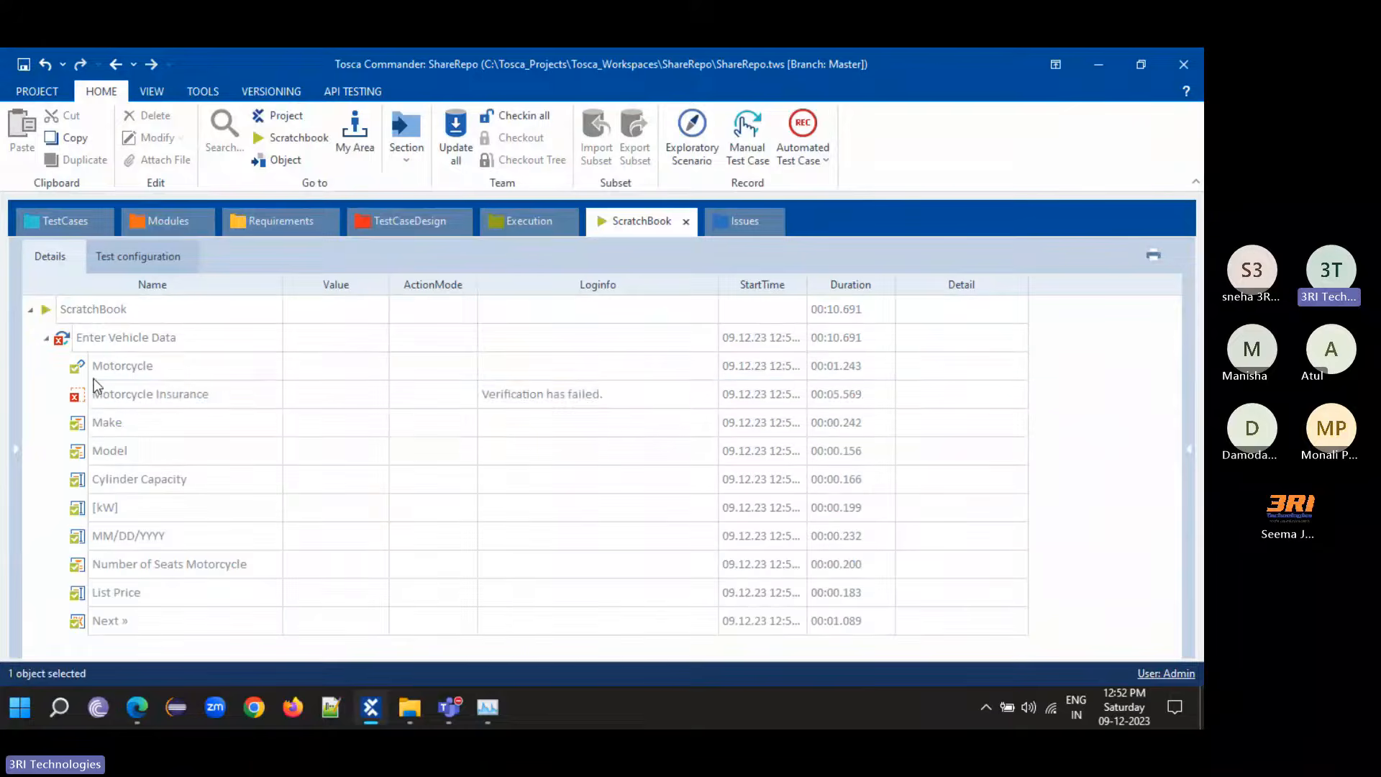
left_click(101, 395)
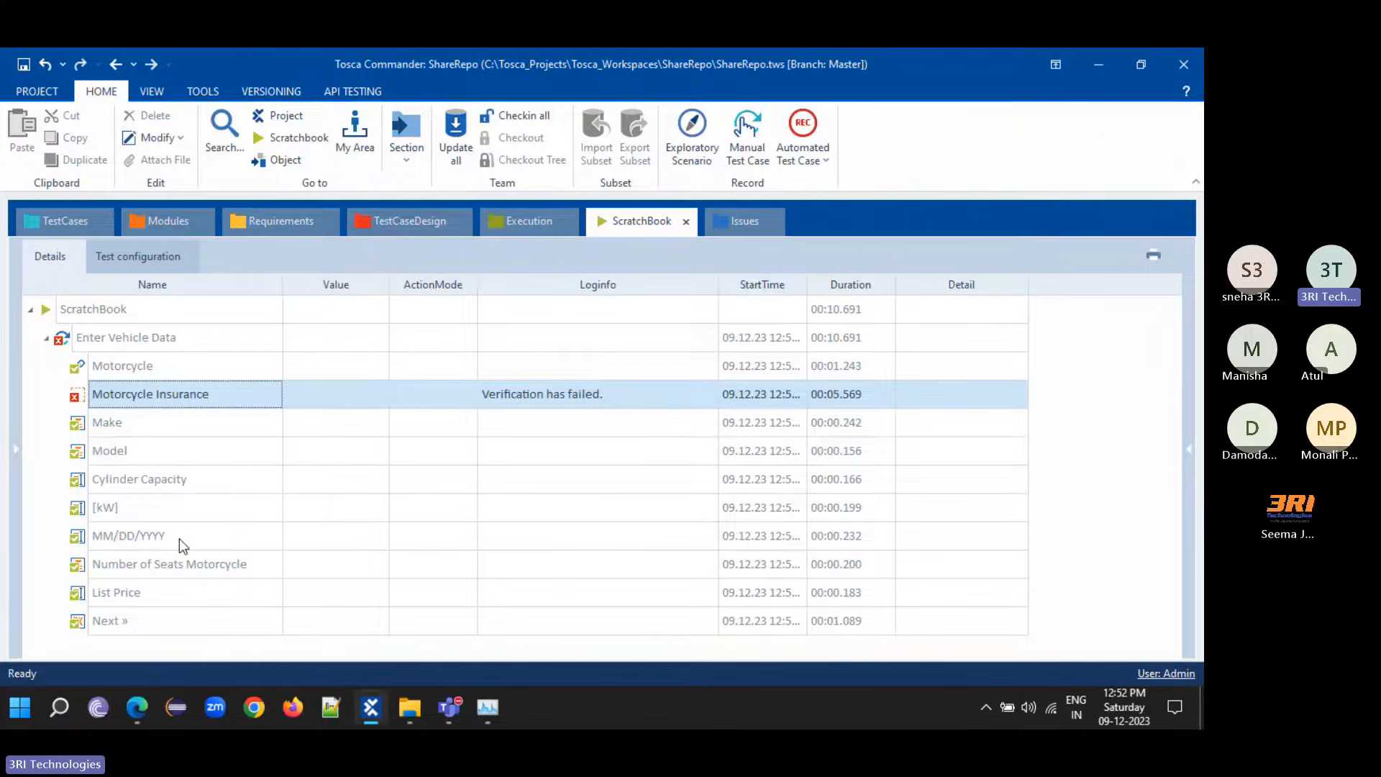
left_click(568, 418)
left_click(709, 399)
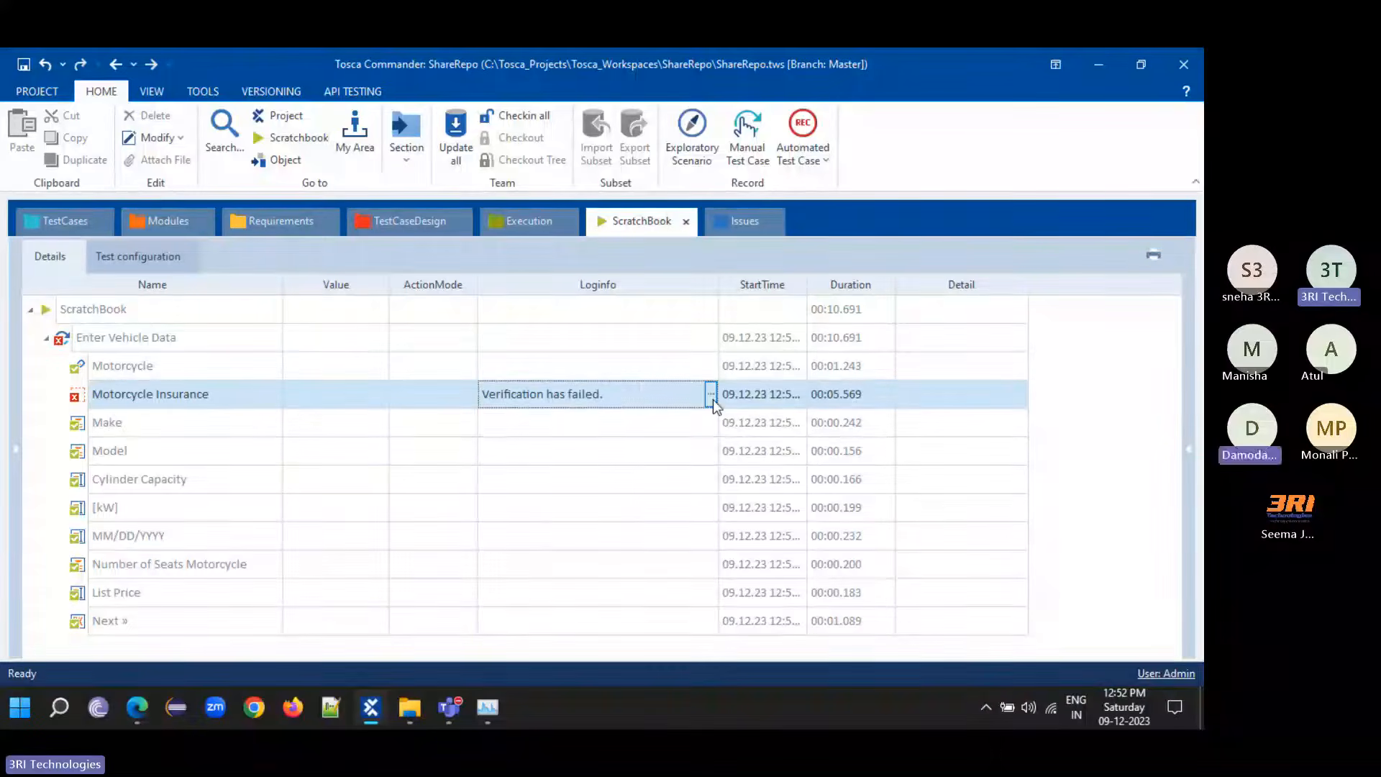
left_click(711, 396)
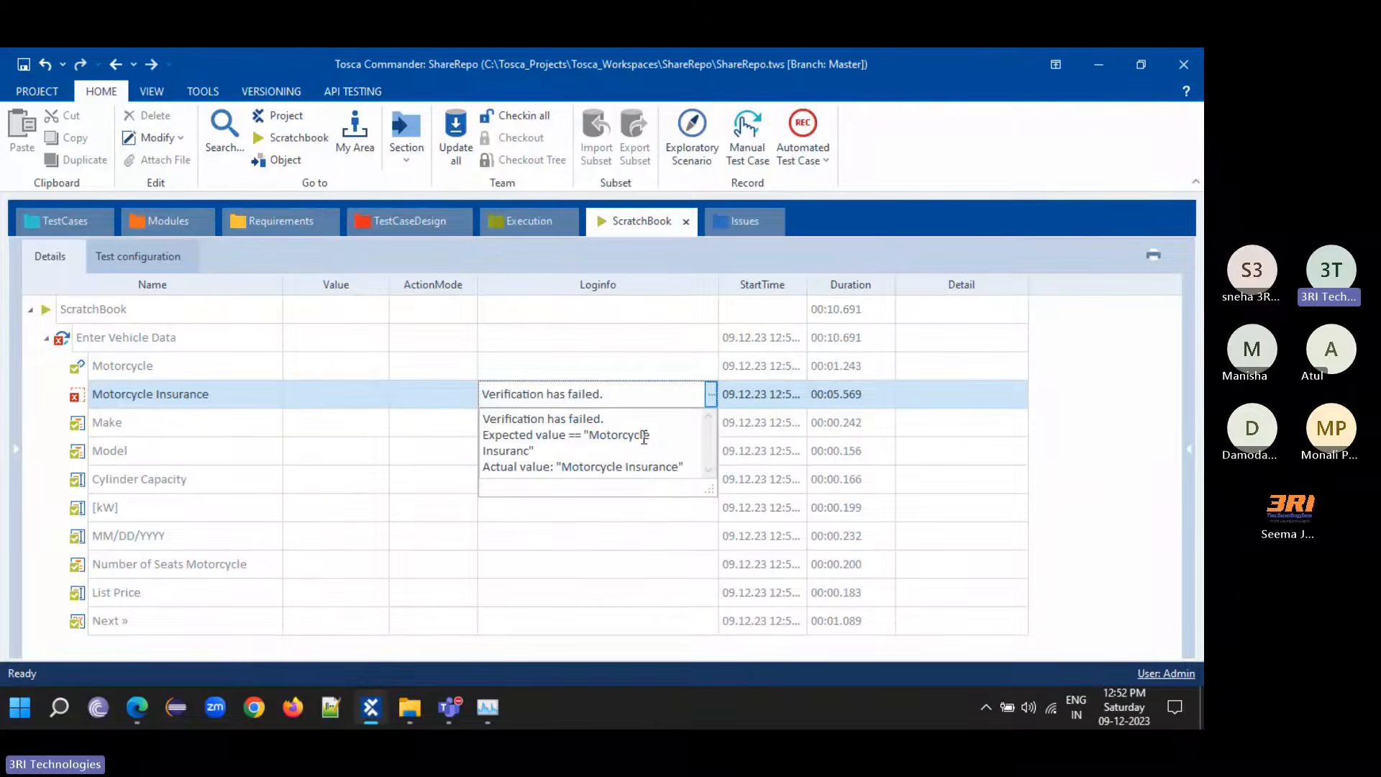
left_click(544, 453)
left_click_drag(680, 466, 628, 467)
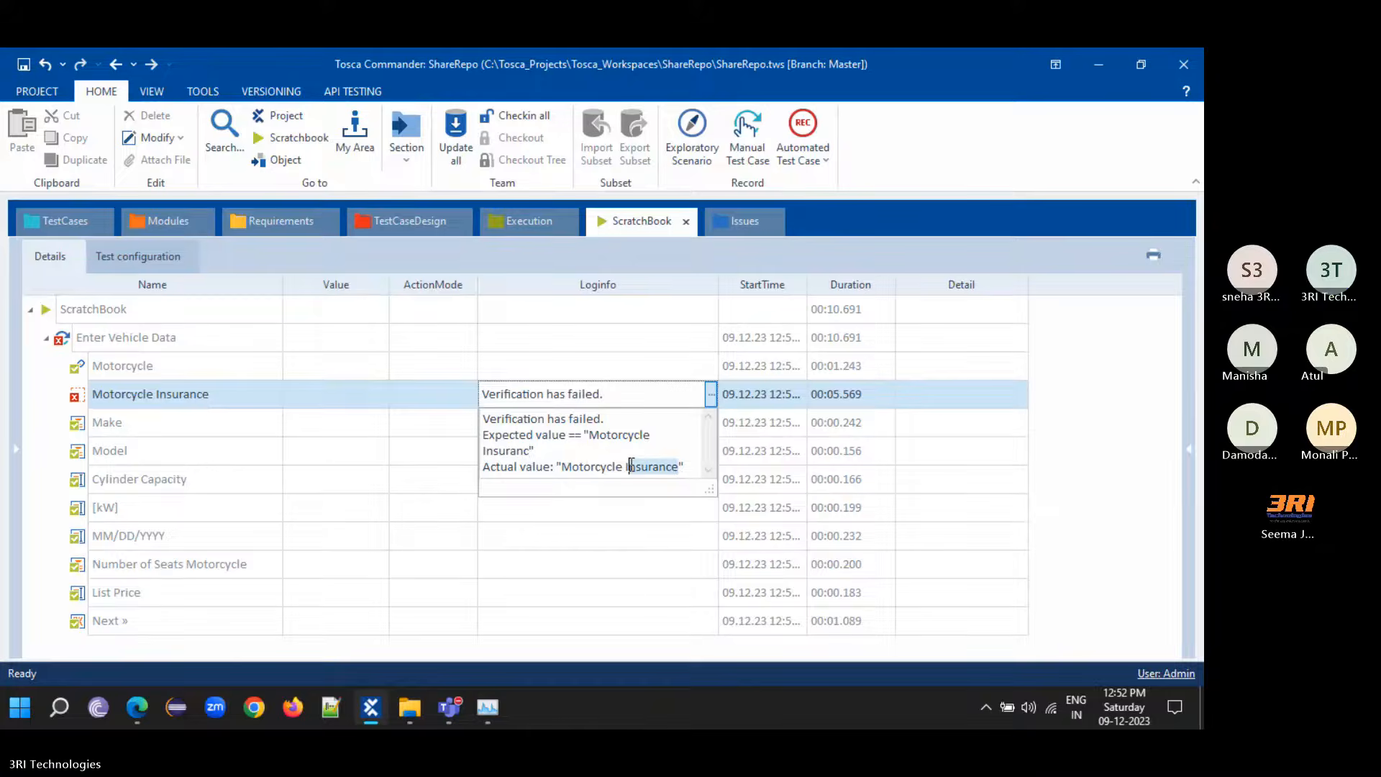
left_click(1125, 394)
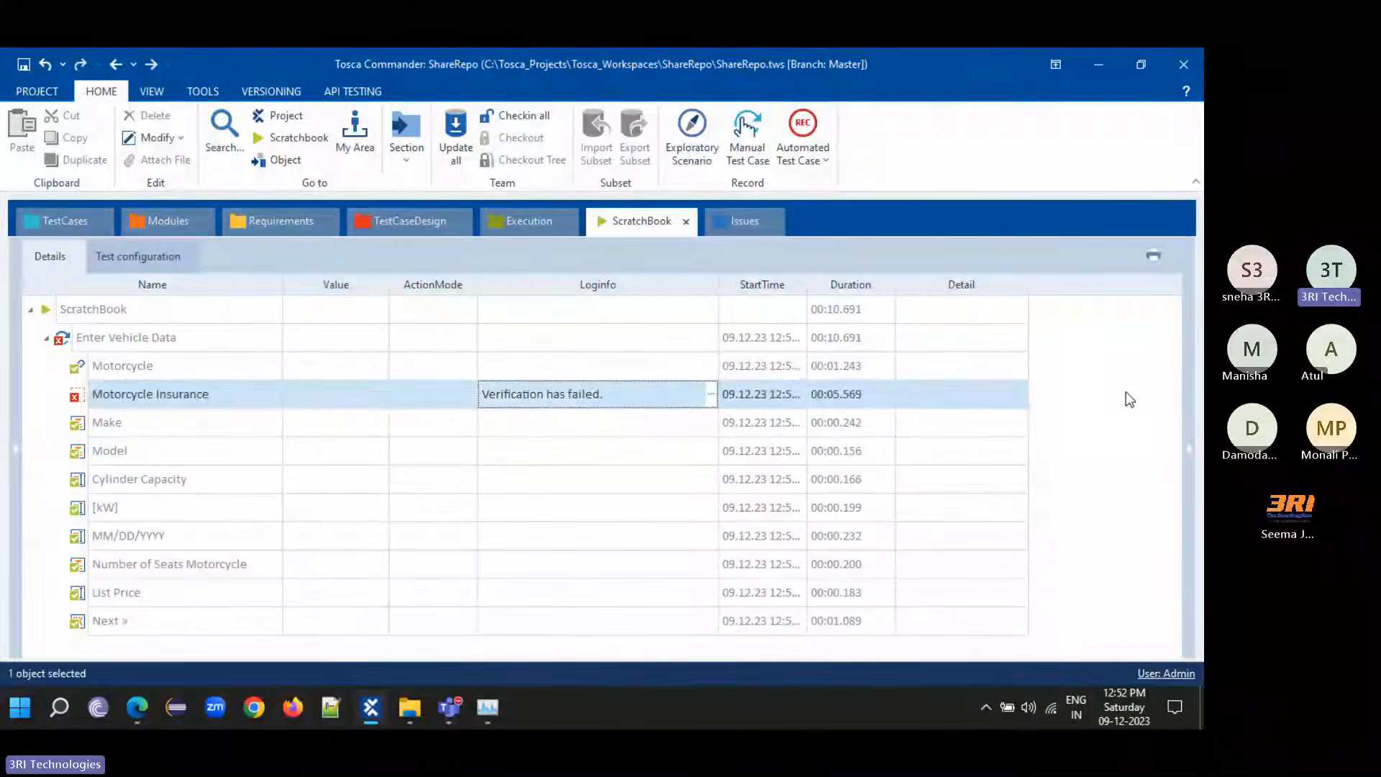
- Check out the TestMandate execution list in the Execution section
left_click(72, 223)
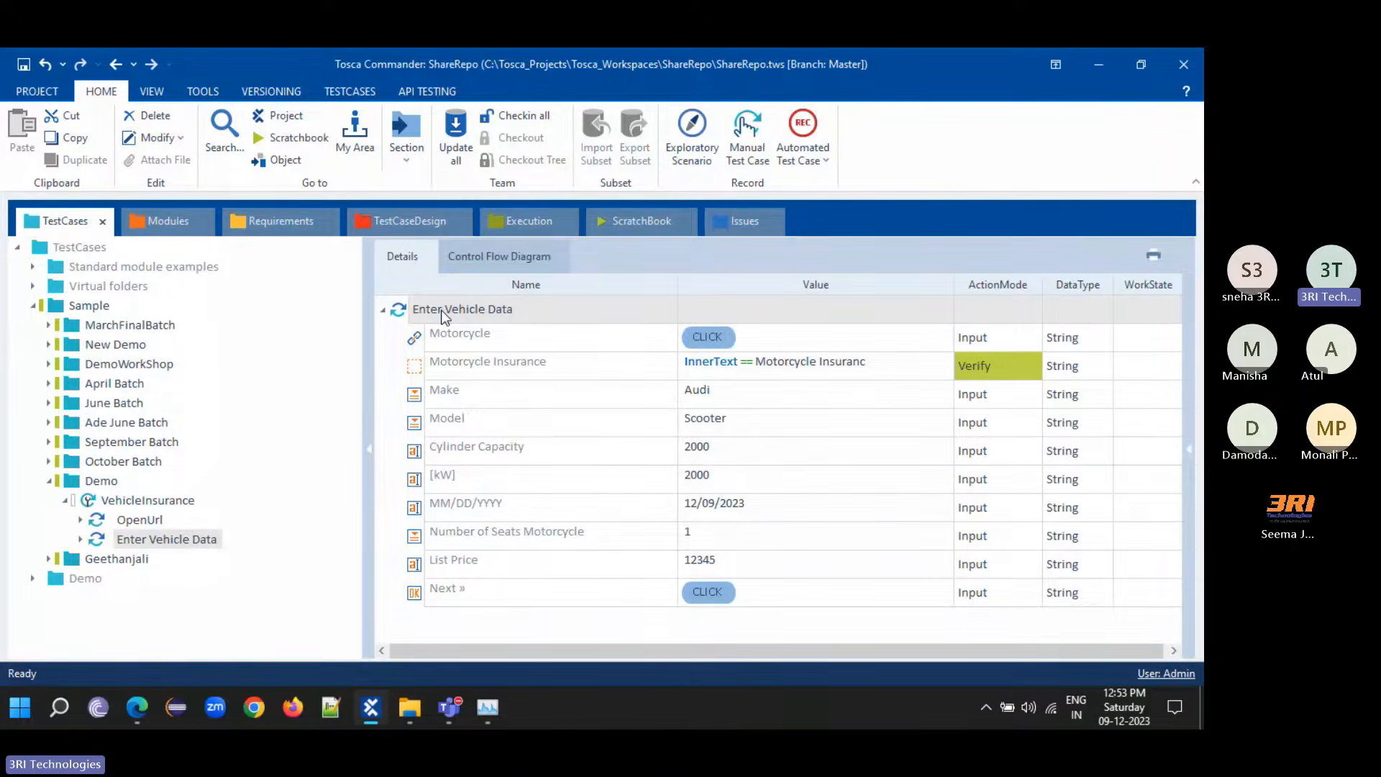
left_click(160, 546)
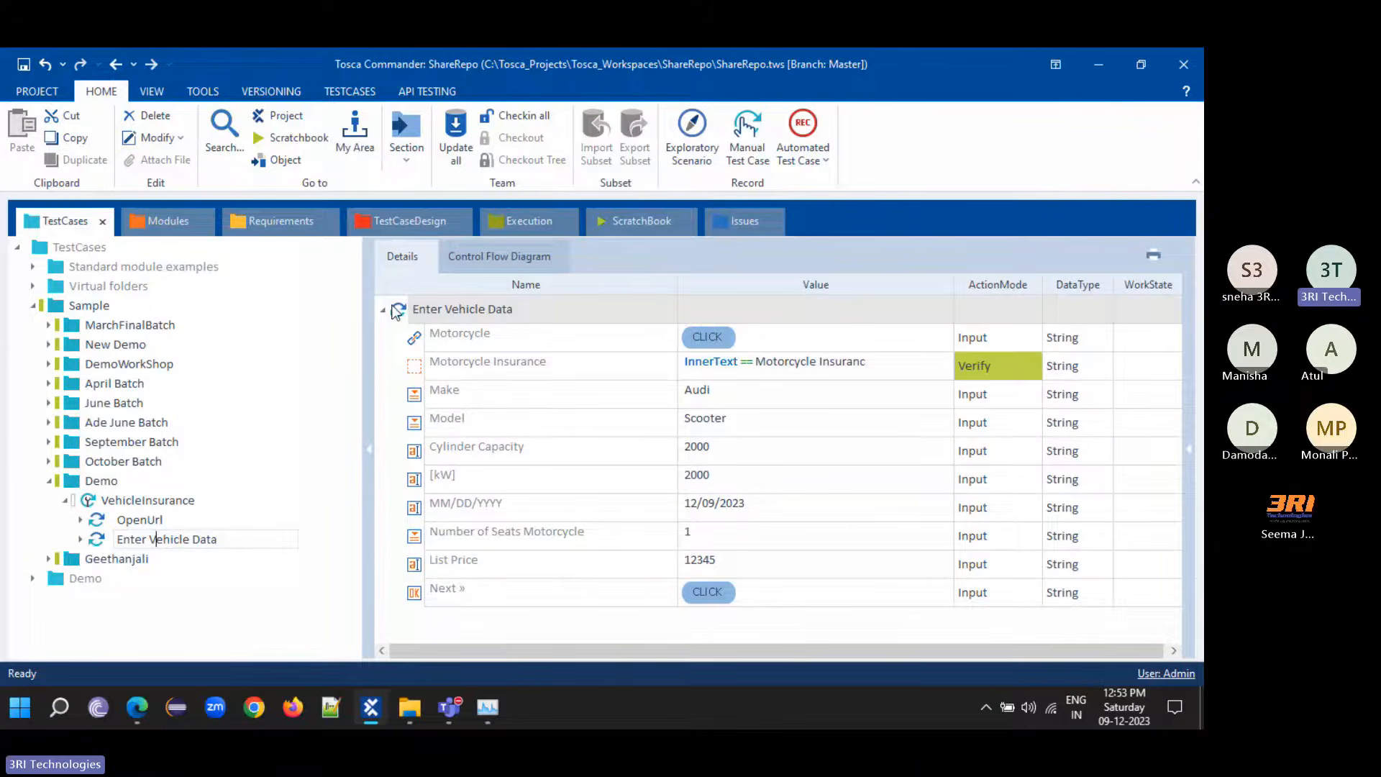
left_click(521, 215)
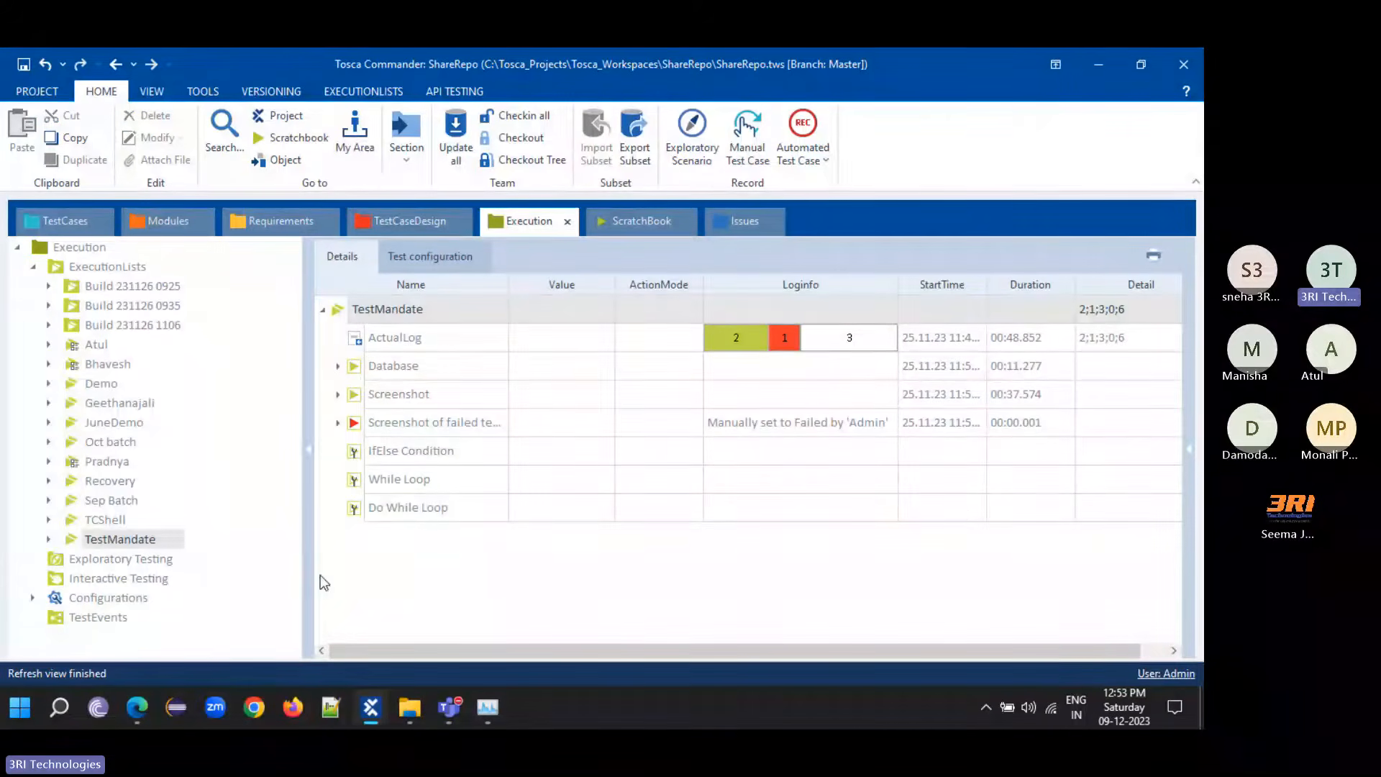
right_click(99, 543)
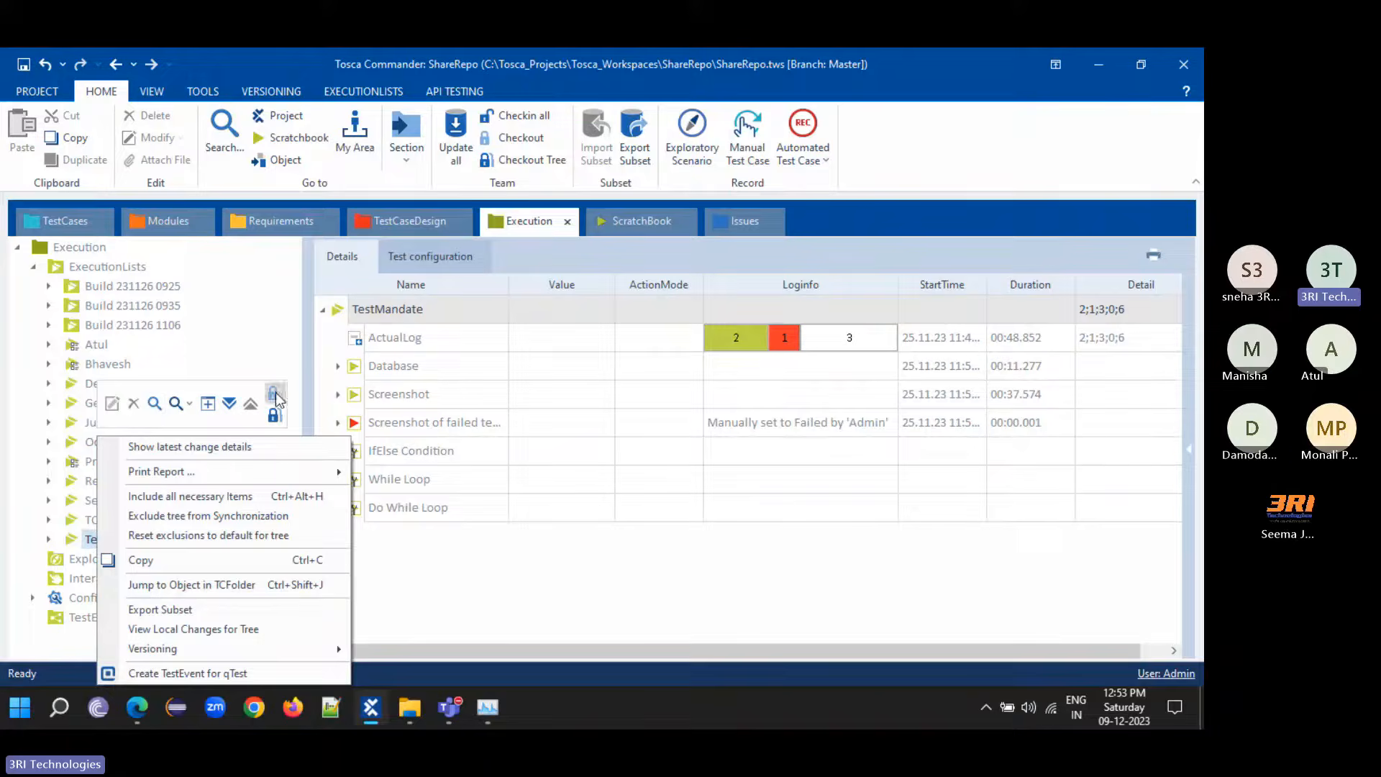
- Add the VehicleInsurance test case to the TestMandate execution list
left_click(63, 215)
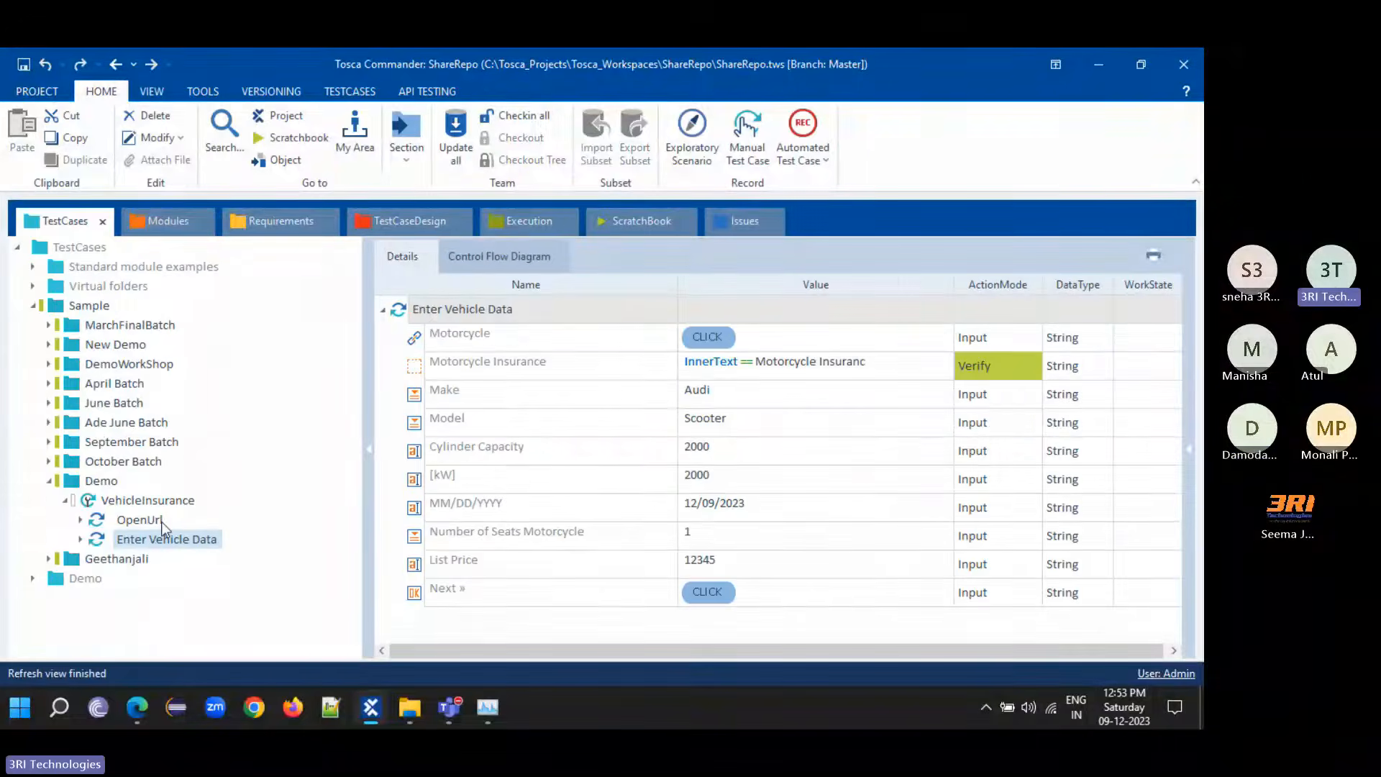
left_click(117, 503)
left_click_drag(117, 503, 435, 562)
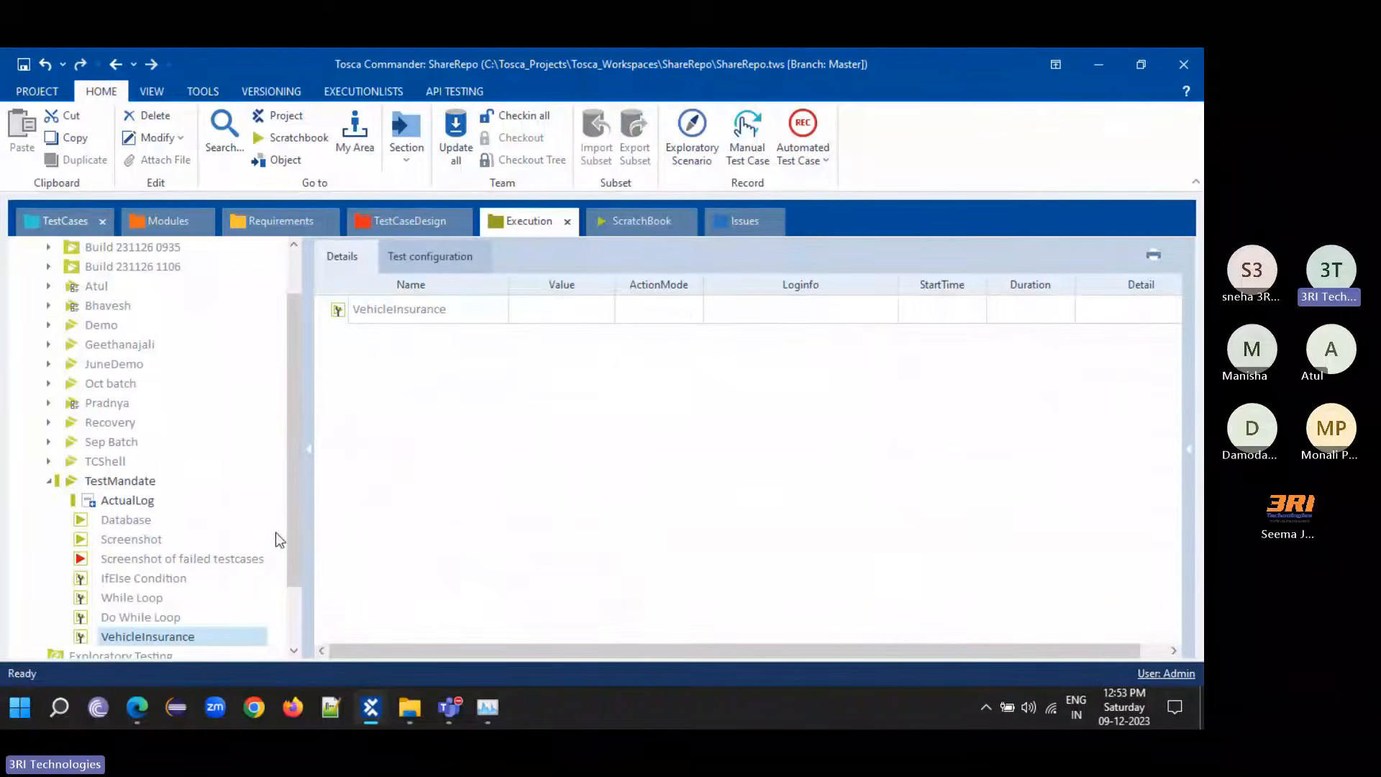
- Run VehicleInsurance from the execution list, closing the old insurance application tab in the browser and following the run
right_click(417, 315)
left_click(491, 429)
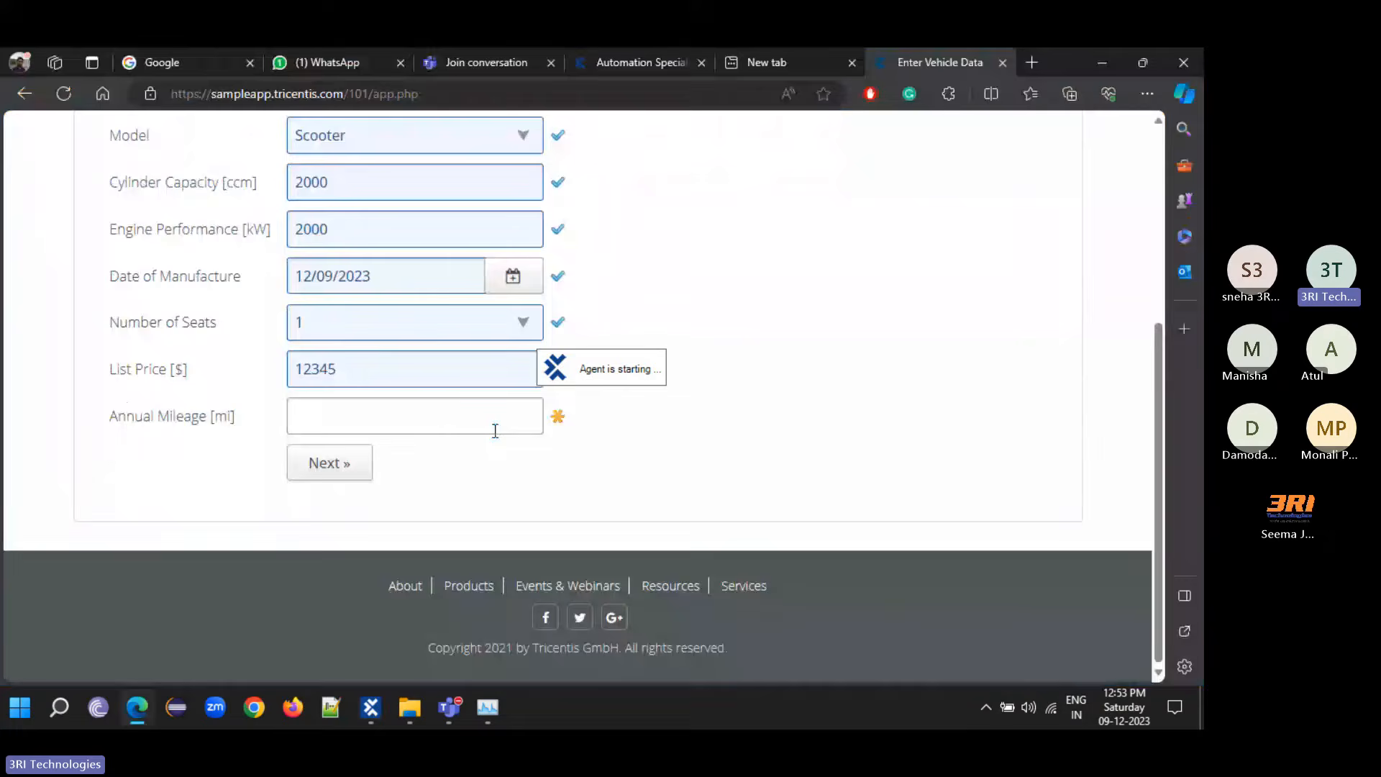
left_click(1003, 62)
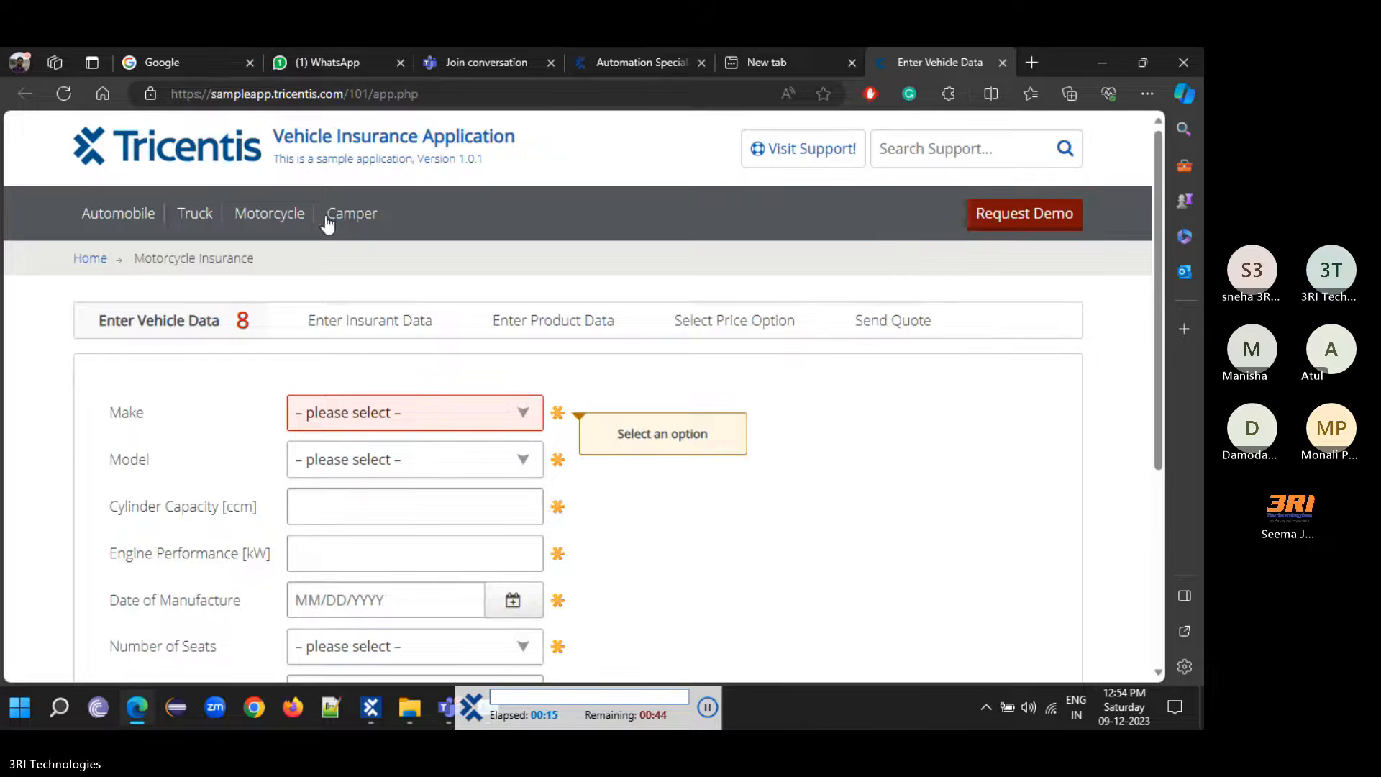
left_click(272, 222)
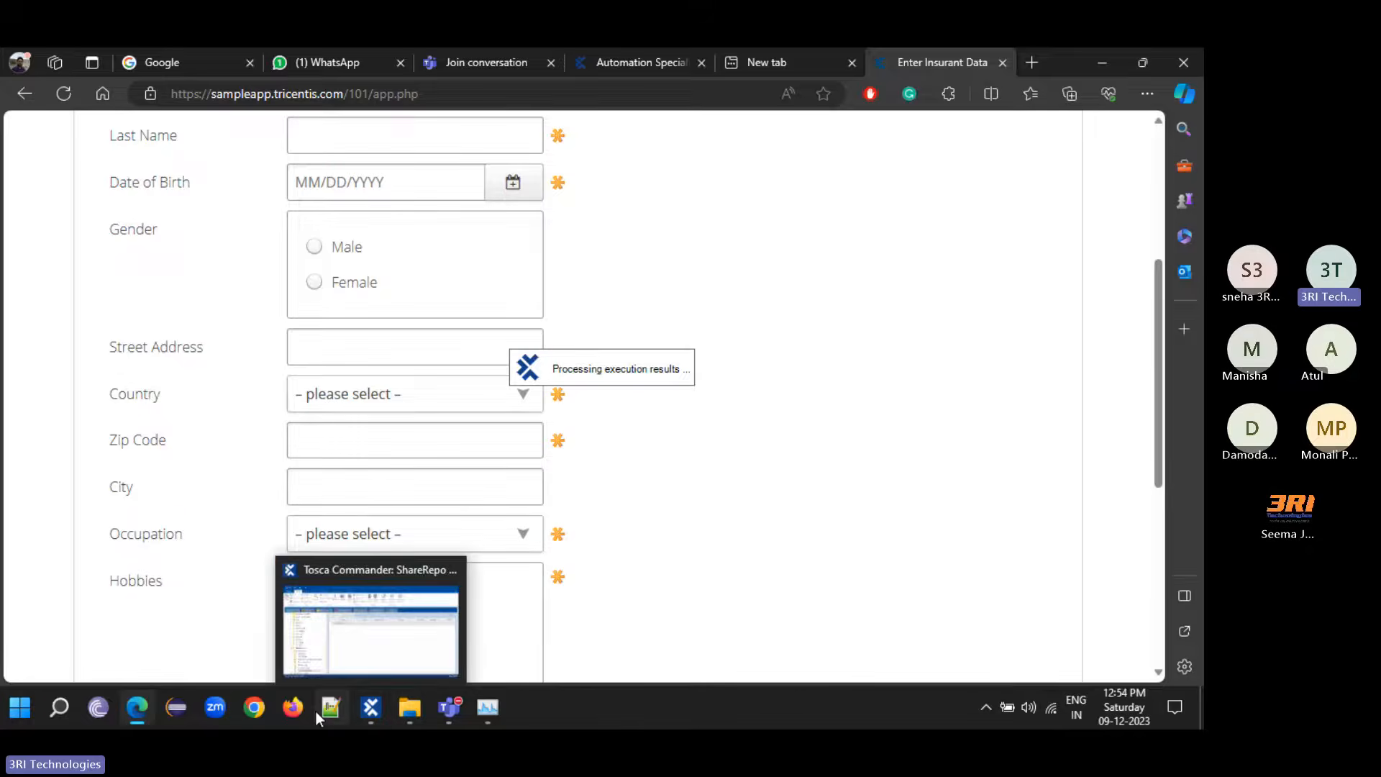
- Switch to Tosca Commander and examine the VehicleInsurance execution log for each test step's result
left_click(371, 707)
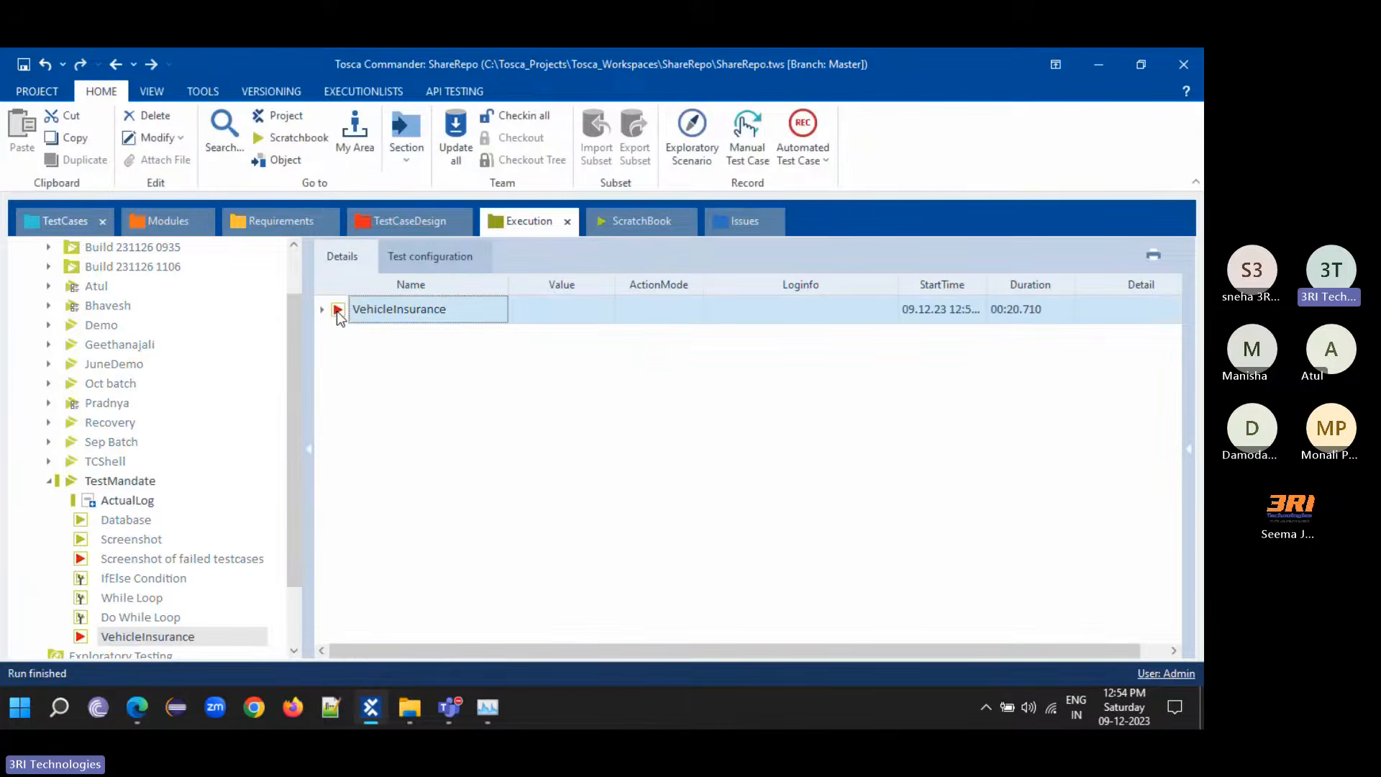
left_click(321, 310)
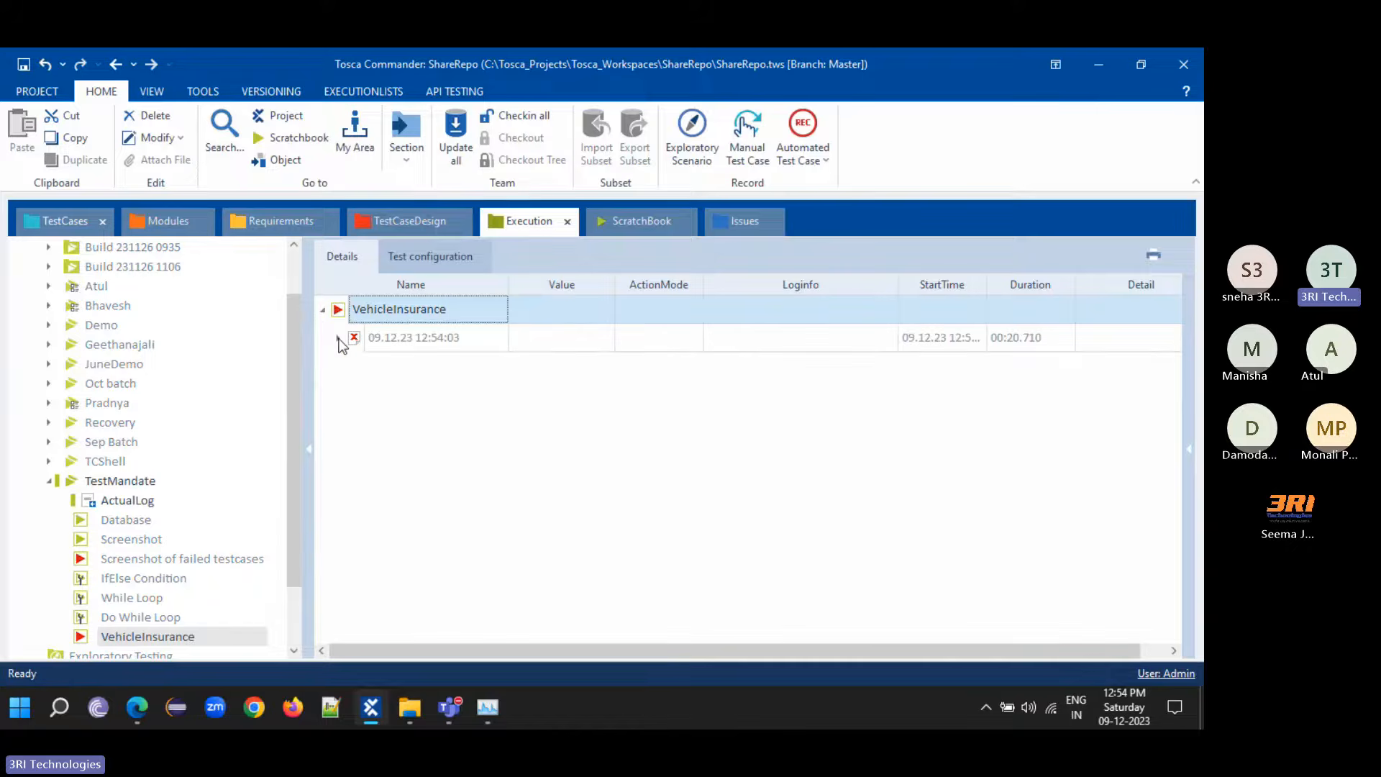
left_click(338, 338)
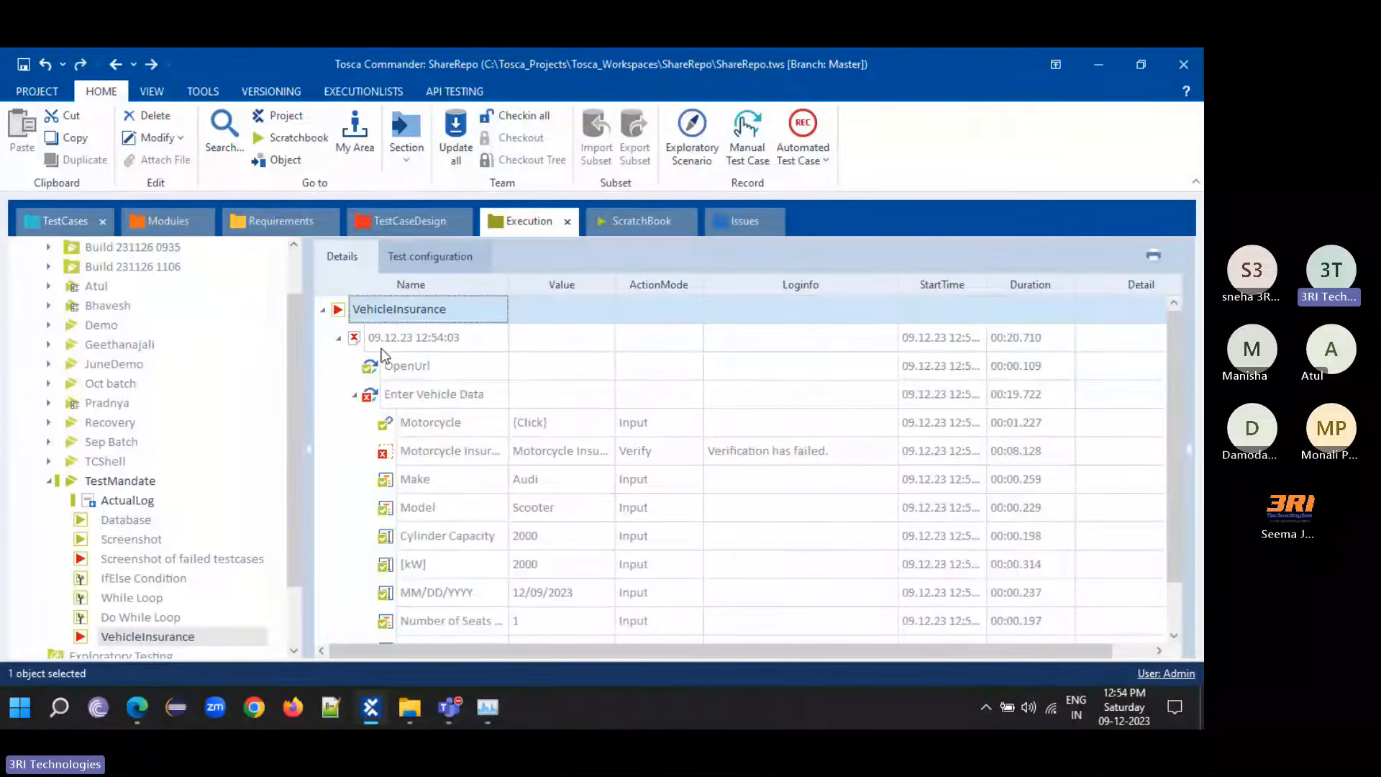
left_click(338, 338)
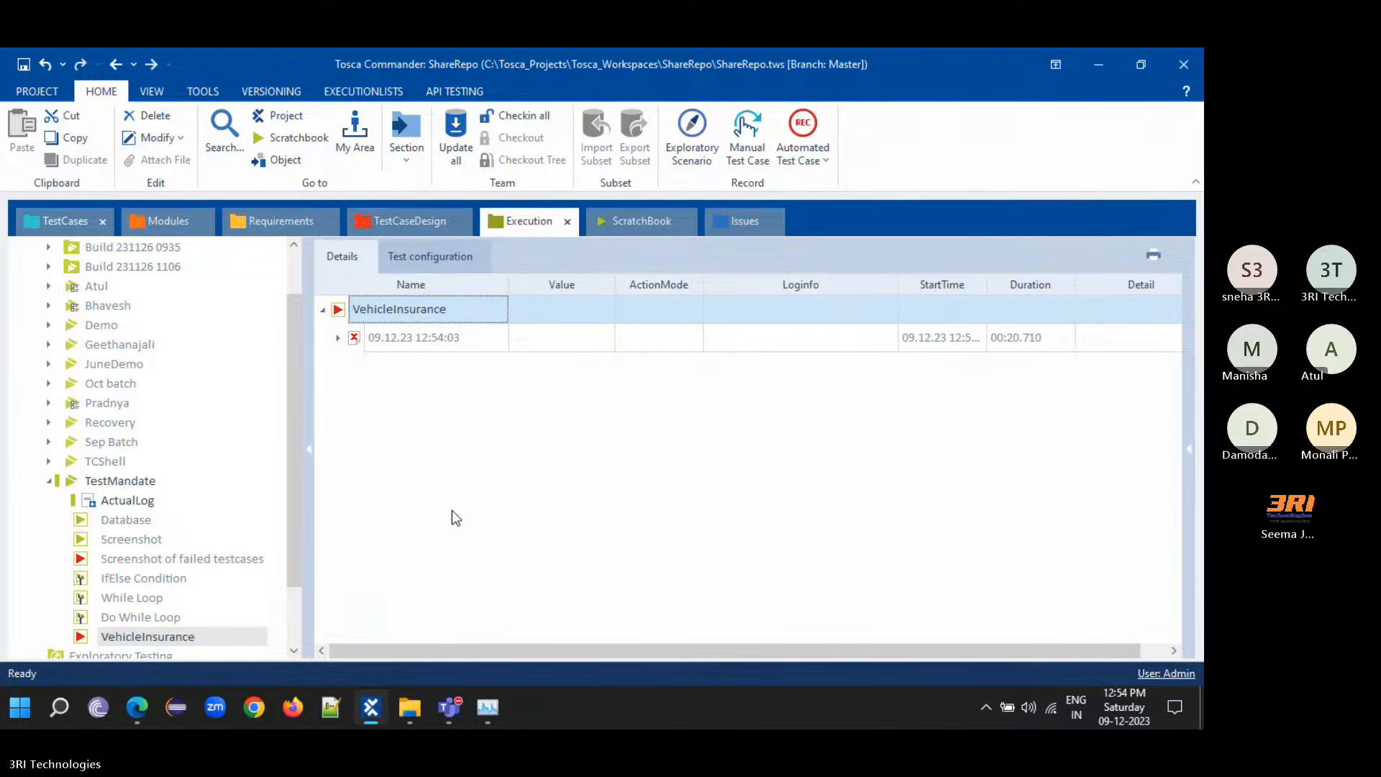
- Correct the Motorcycle Insurance verification in the Enter Vehicle Data step so its InnerText equals Motorcycle Insurance
left_click(64, 220)
left_click(147, 521)
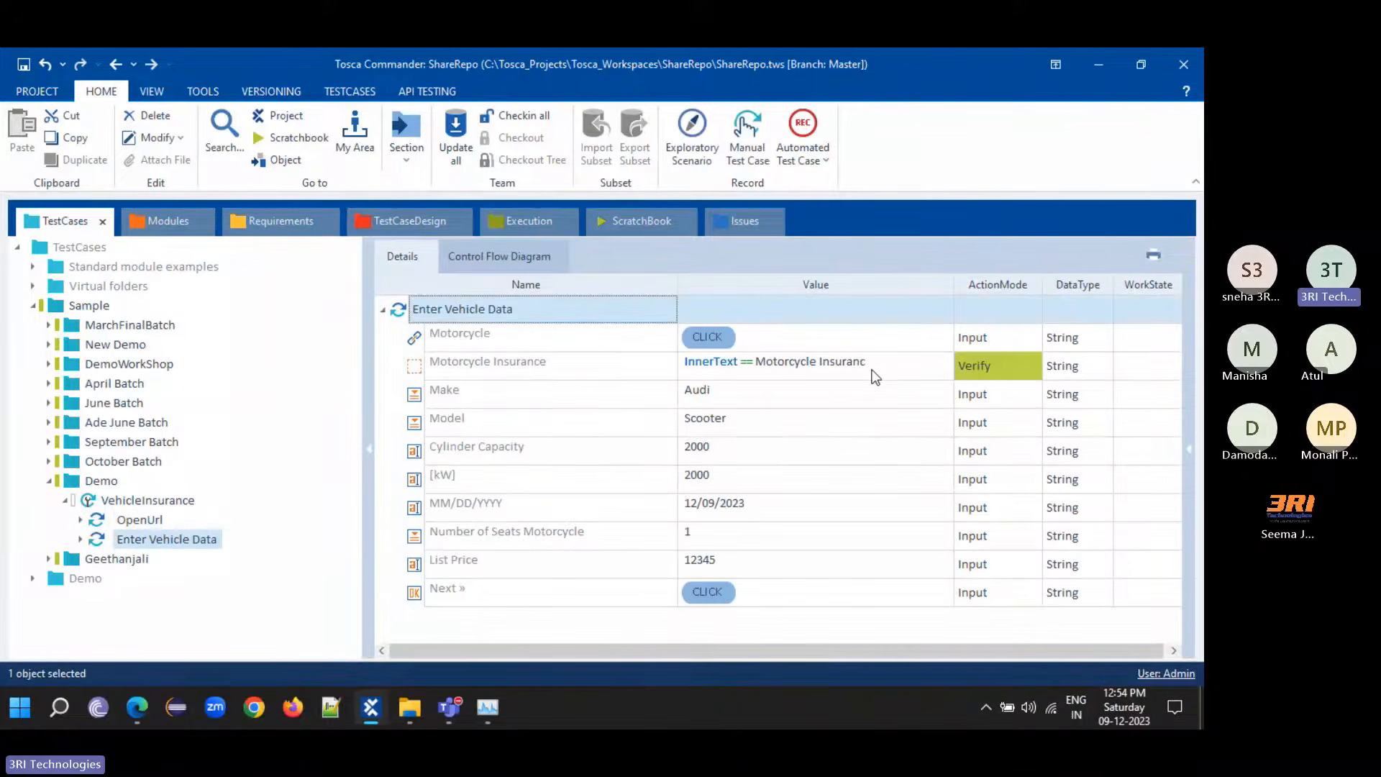
left_click(879, 364)
key("BackSpace")
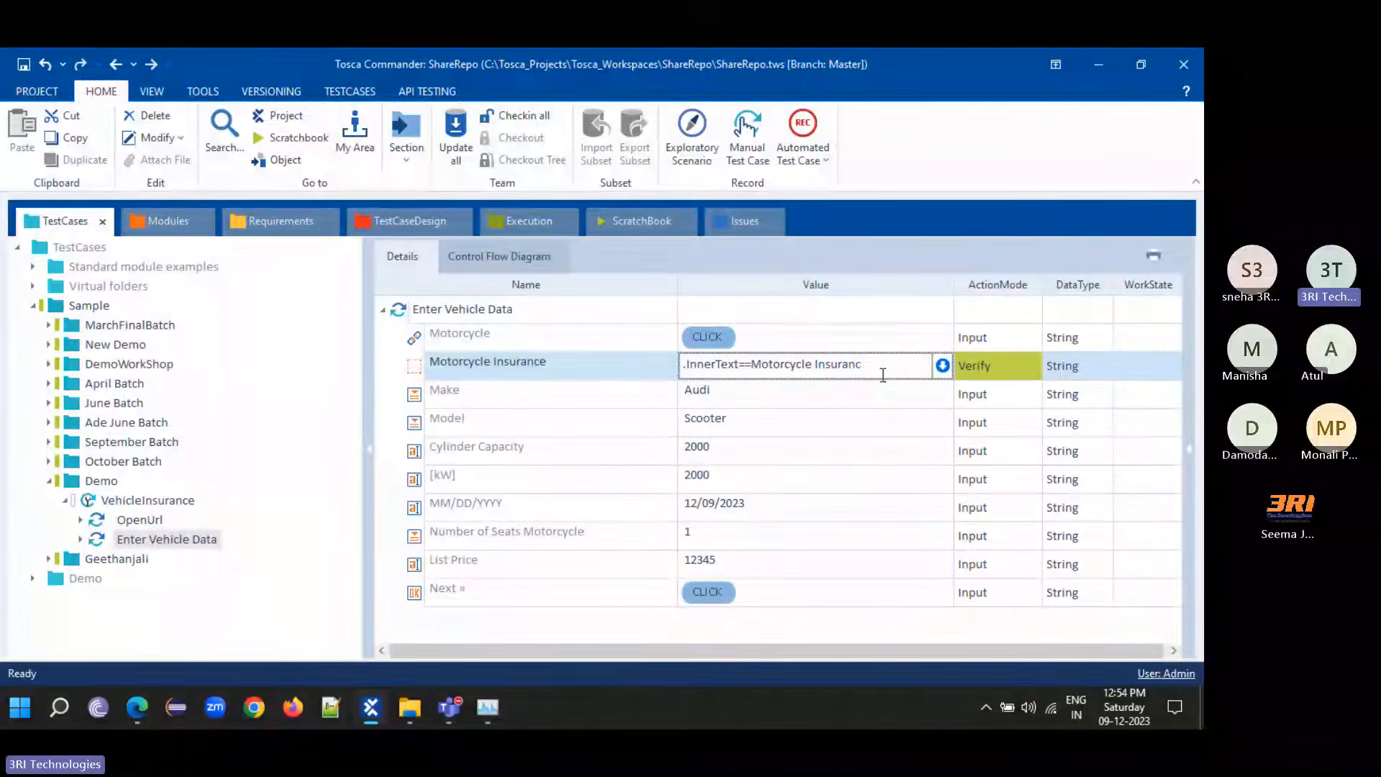
- Run VehicleInsurance again from the TestMandate execution list, closing the old insurance application tab in the browser
left_click(536, 219)
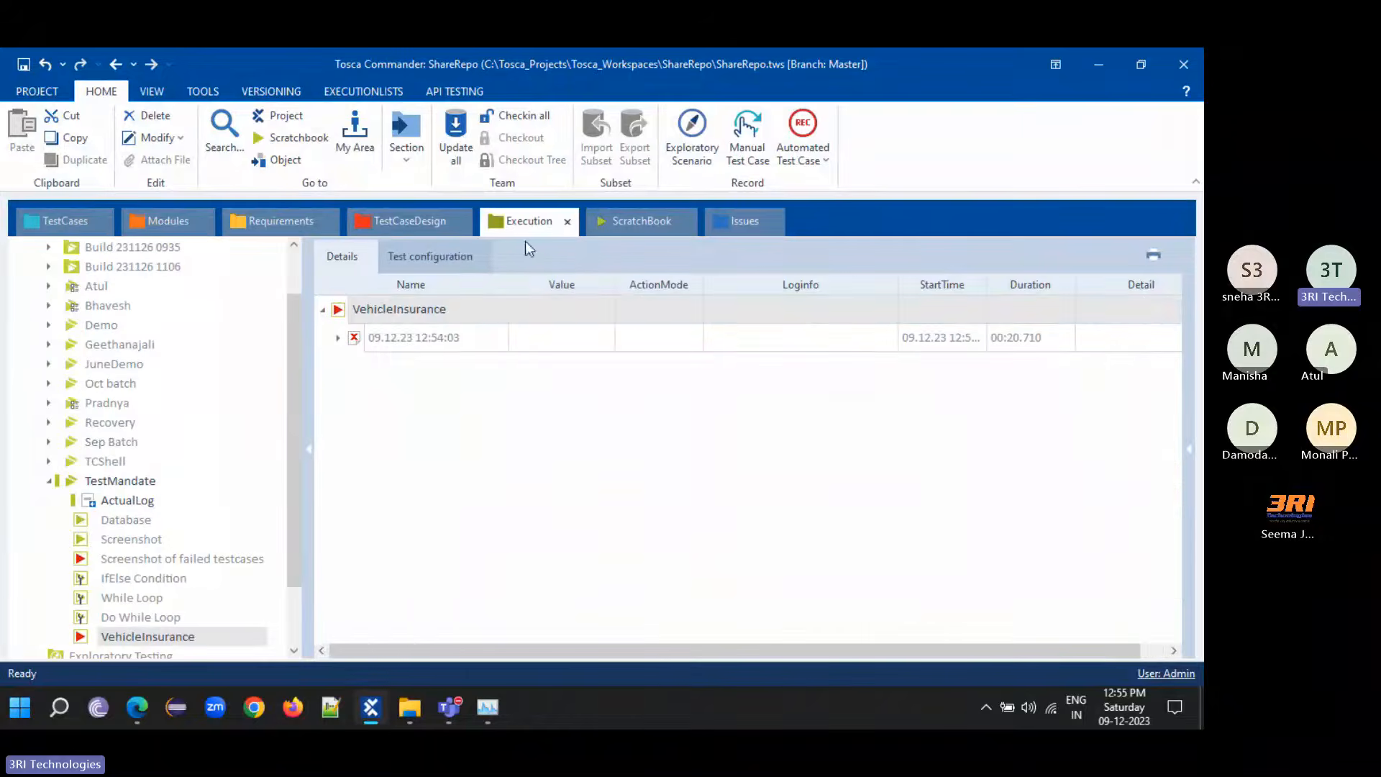
right_click(378, 311)
left_click(464, 434)
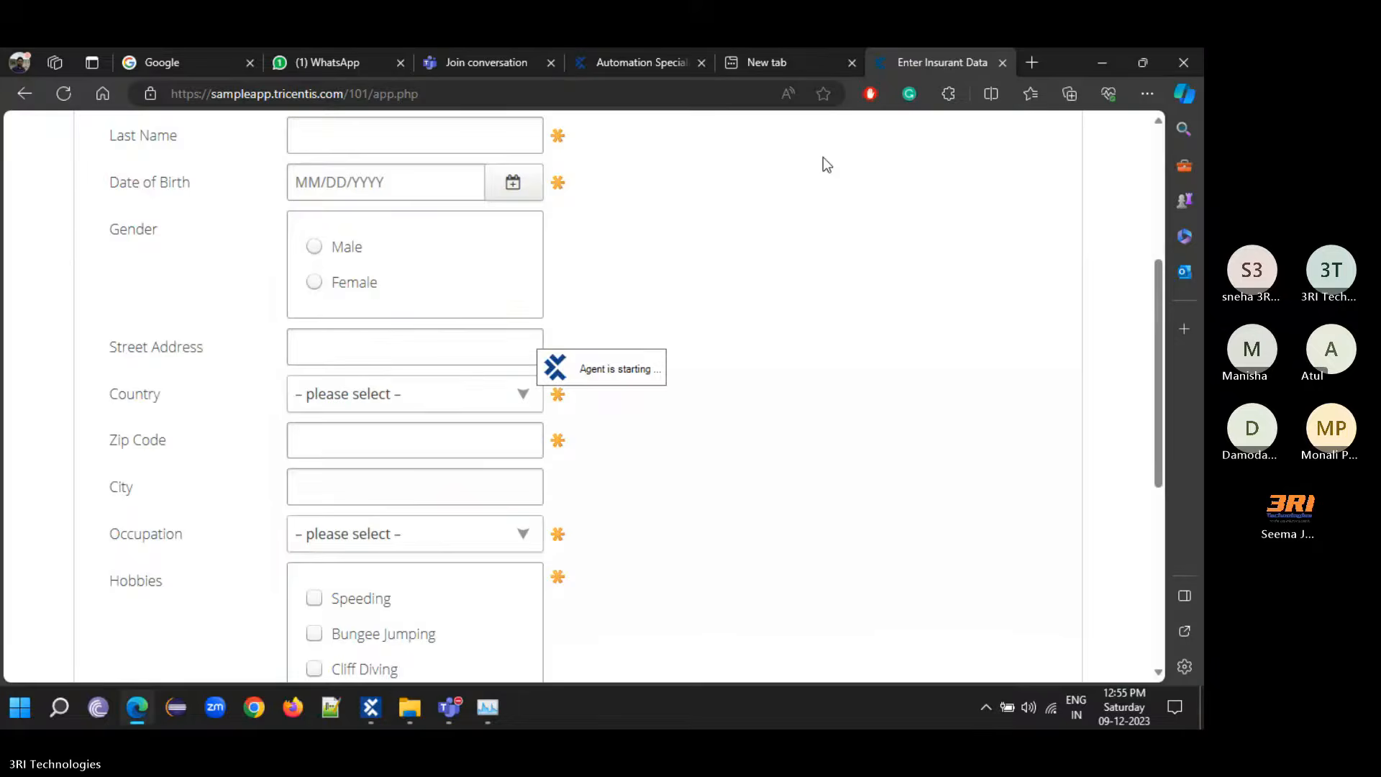
left_click(997, 64)
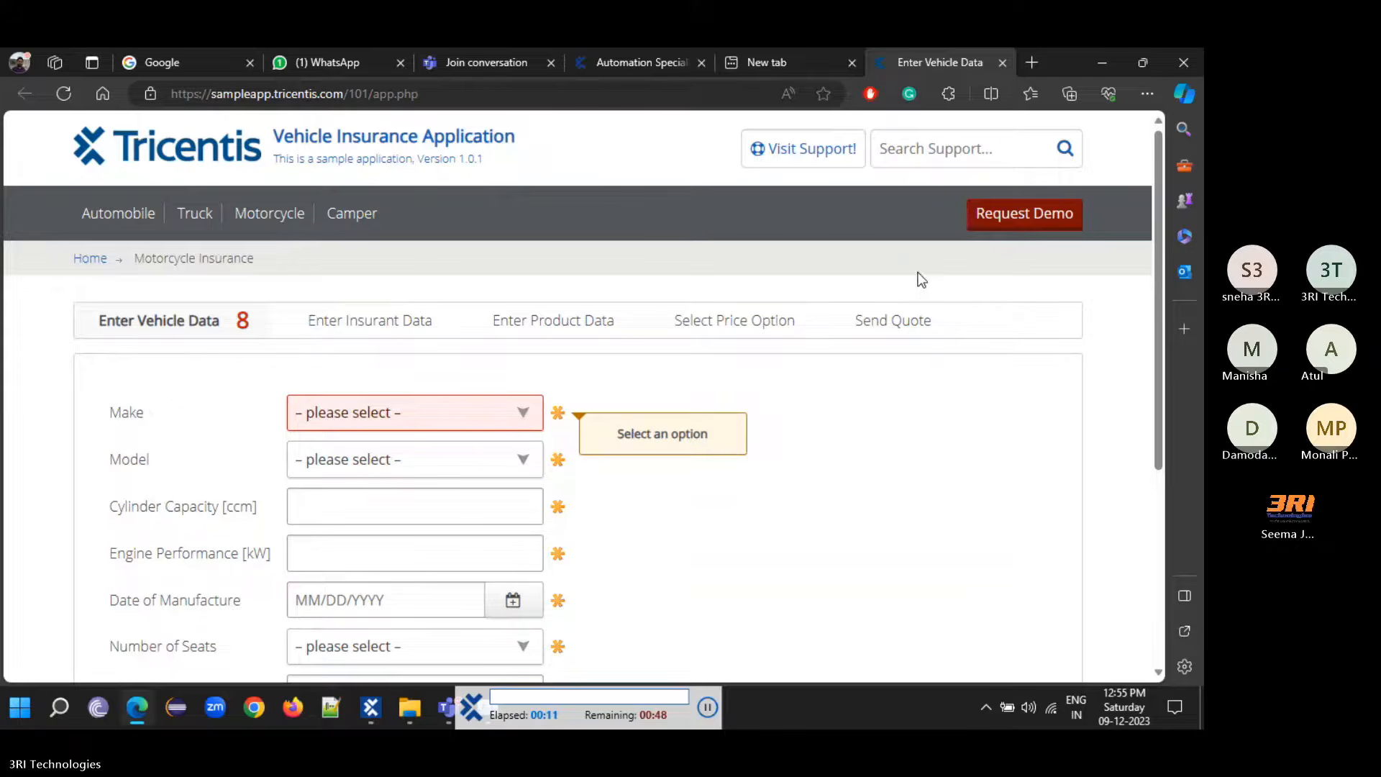
left_click(272, 216)
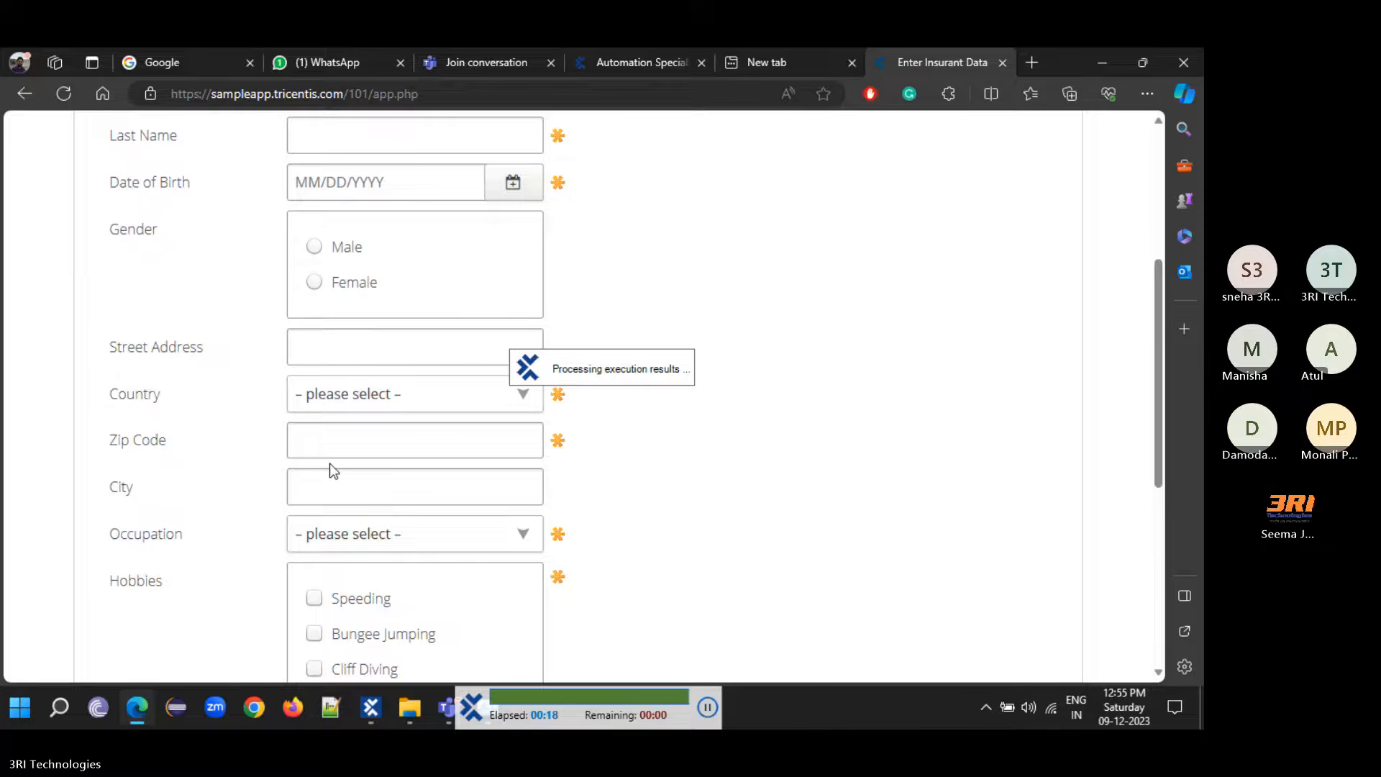
- Switch to Tosca Commander and compare the two VehicleInsurance execution logs, then check ScratchBook and return to the test case
left_click(371, 715)
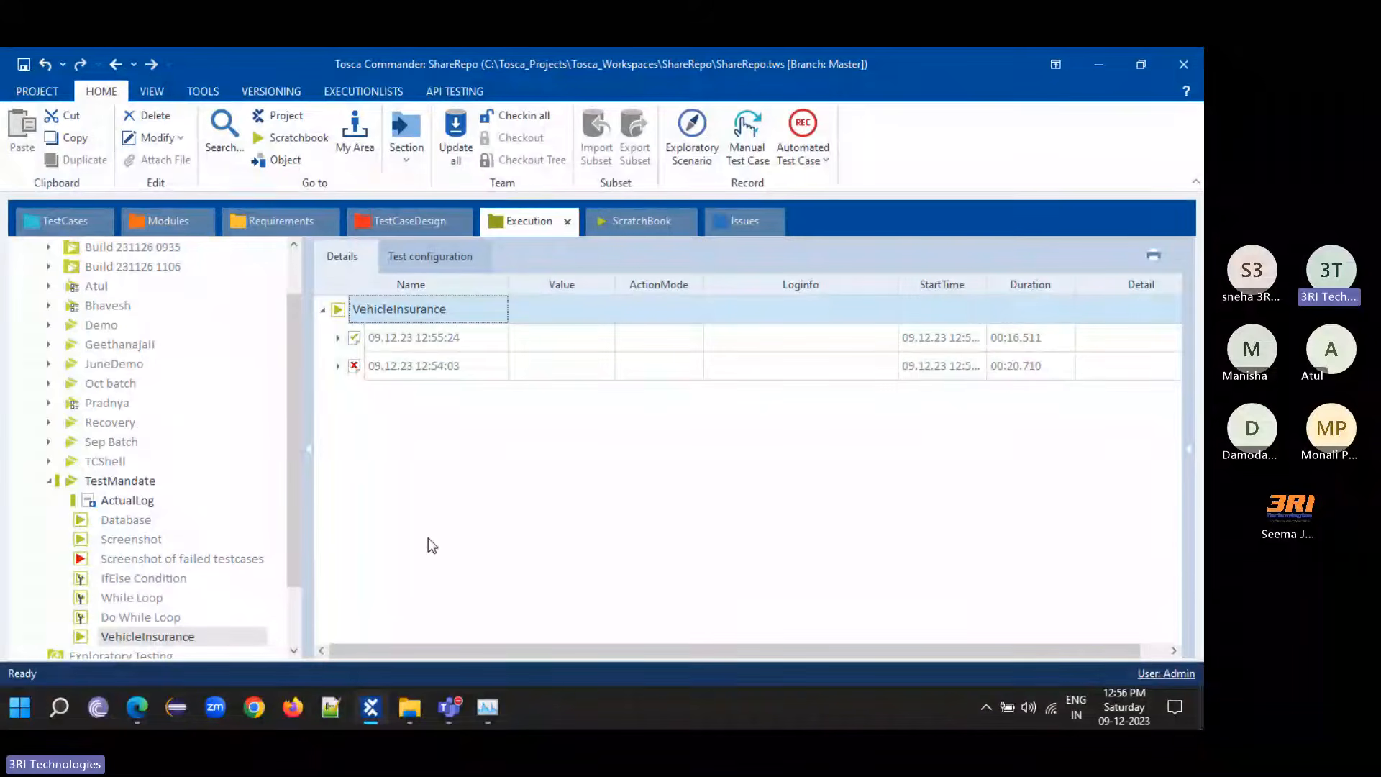
left_click(337, 337)
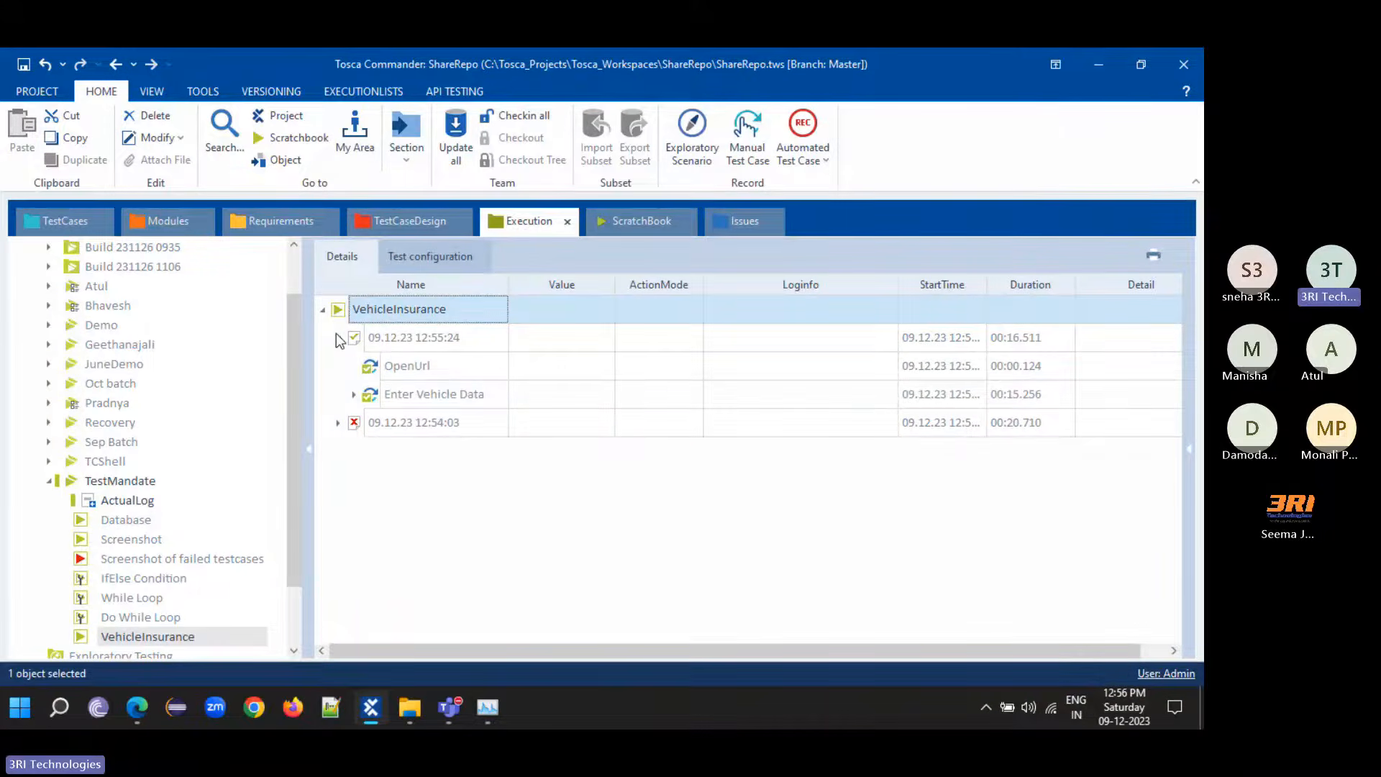
left_click(338, 424)
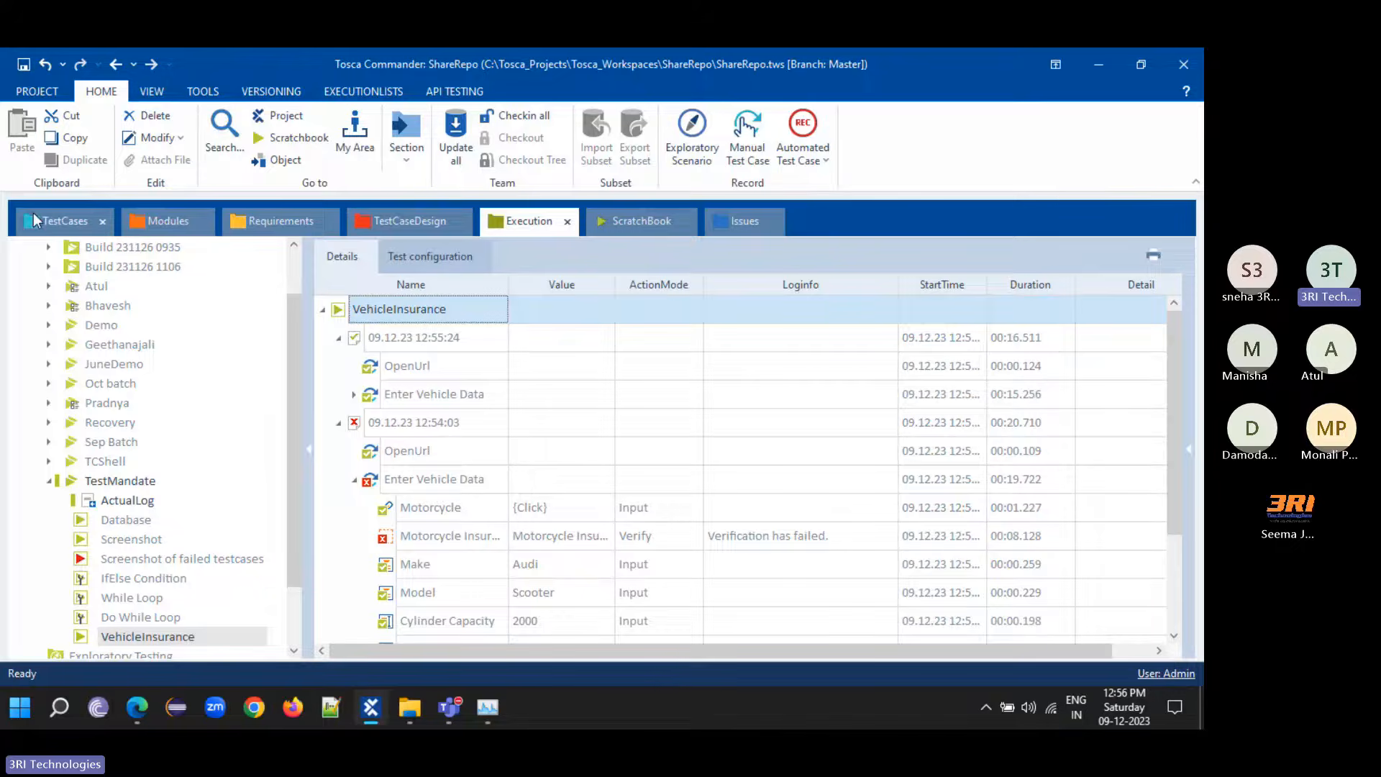
left_click(653, 229)
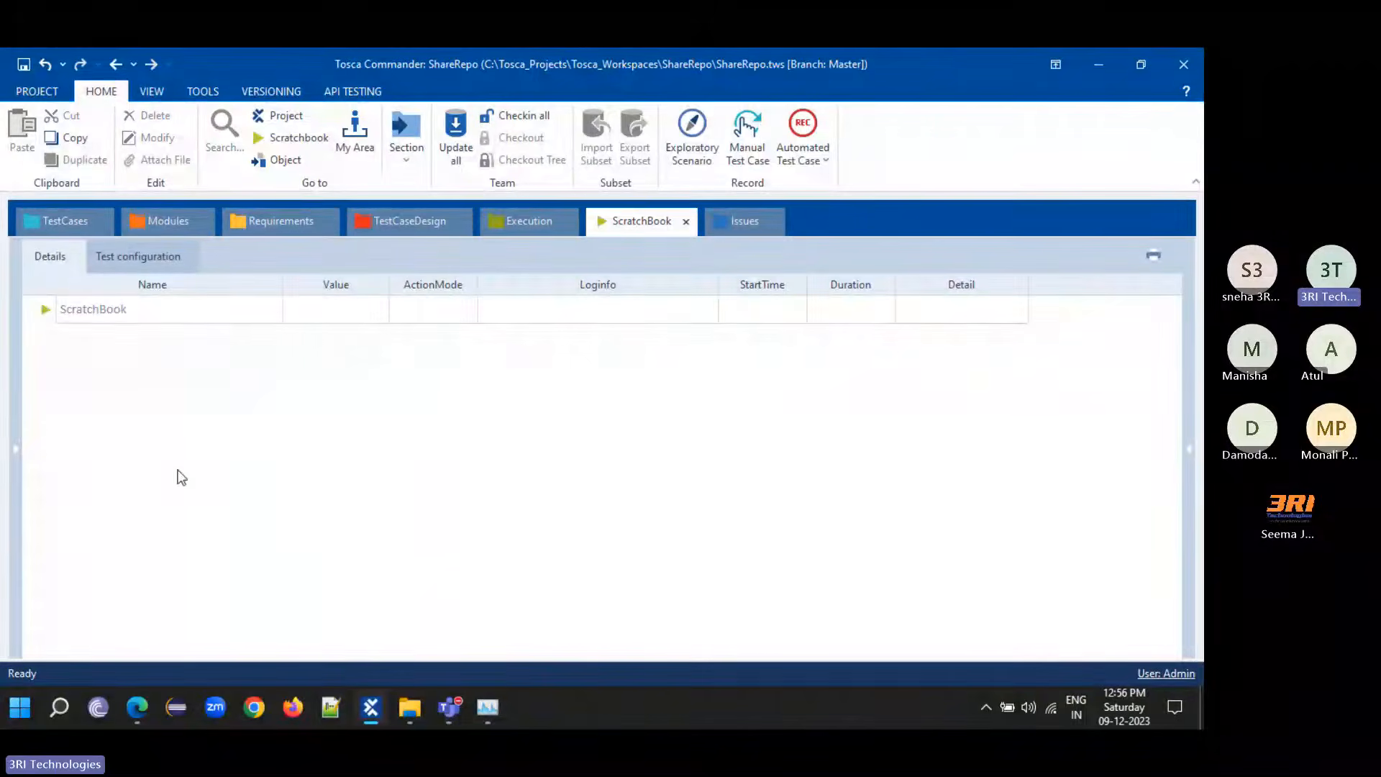
left_click(33, 221)
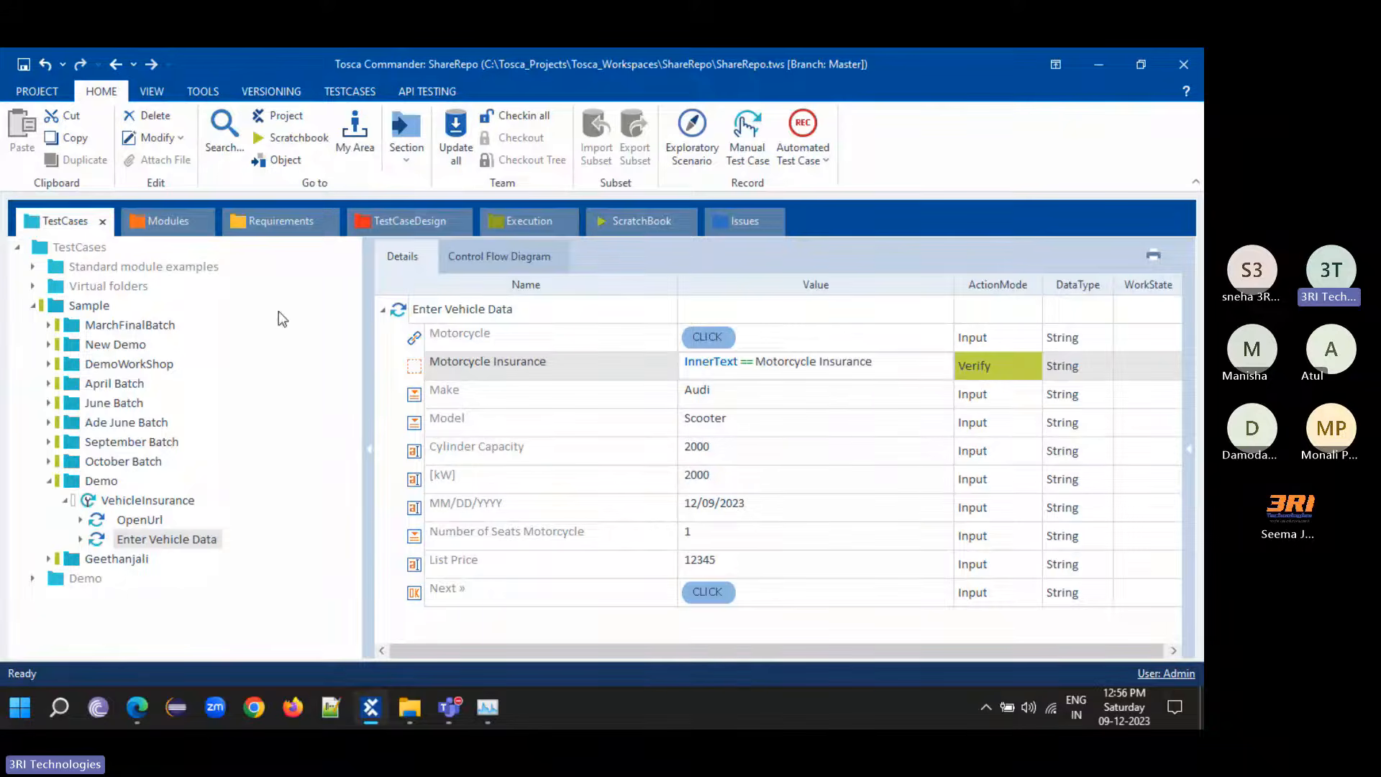
- Open the ShareRepo project tree, select the Folder test case under ApiScan_Import_1, and dock the project window among the section tabs
left_click(272, 117)
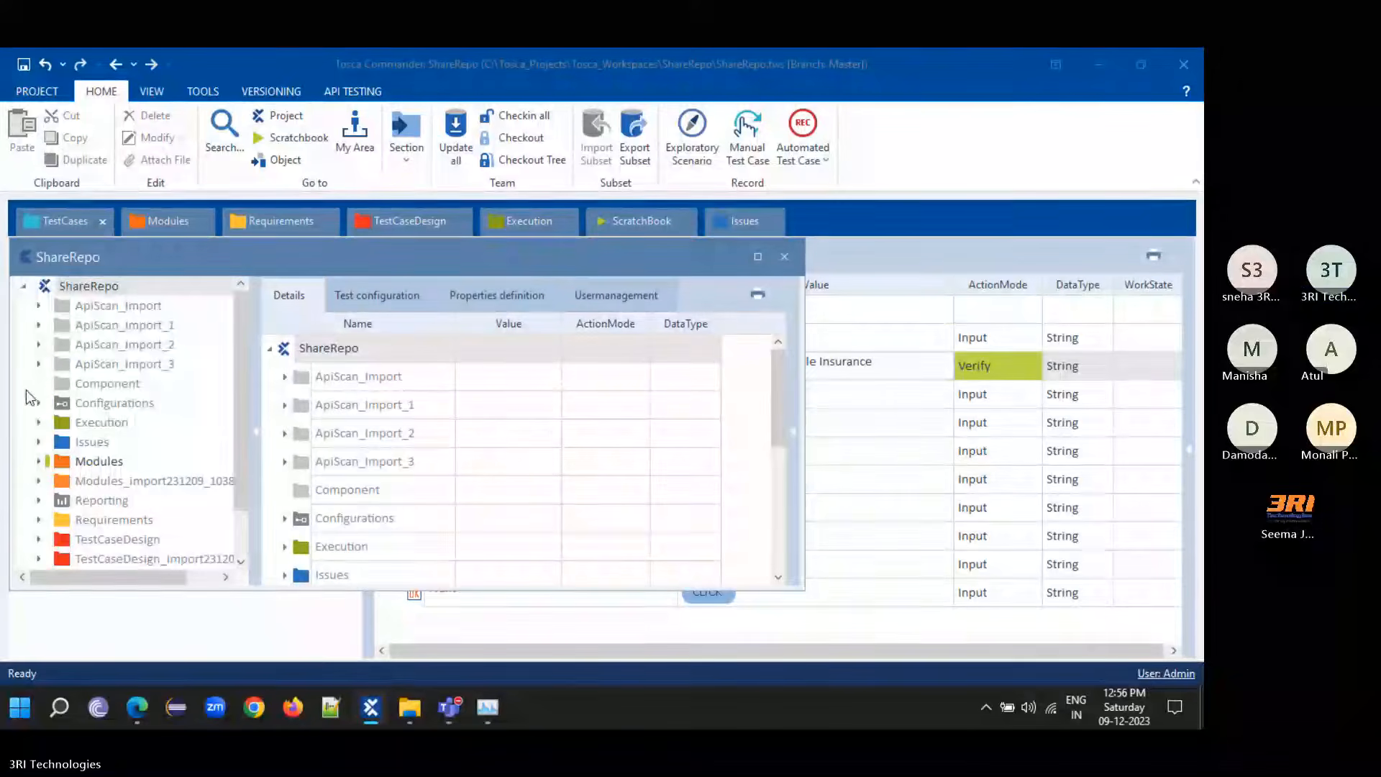
scroll(43, 403, "down", 1)
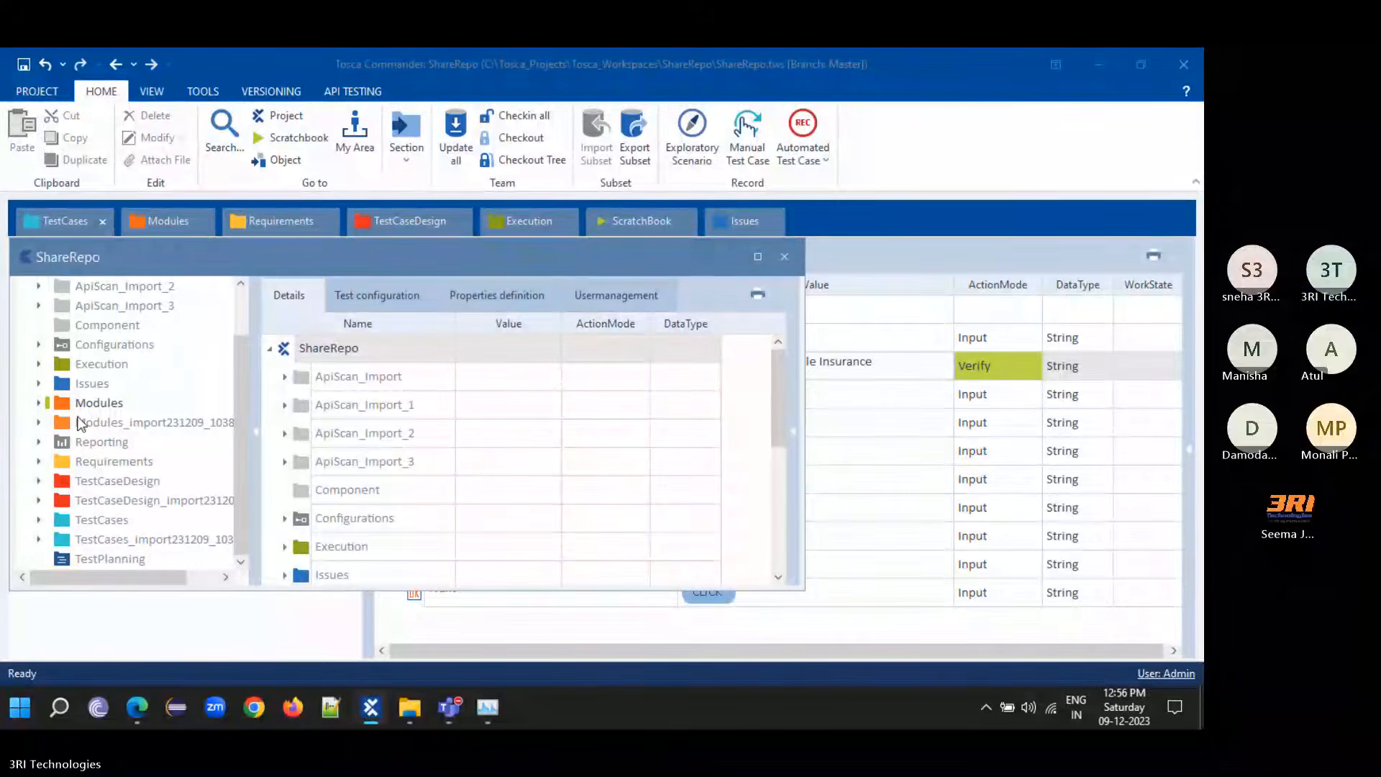
left_click(39, 519)
left_click(40, 519)
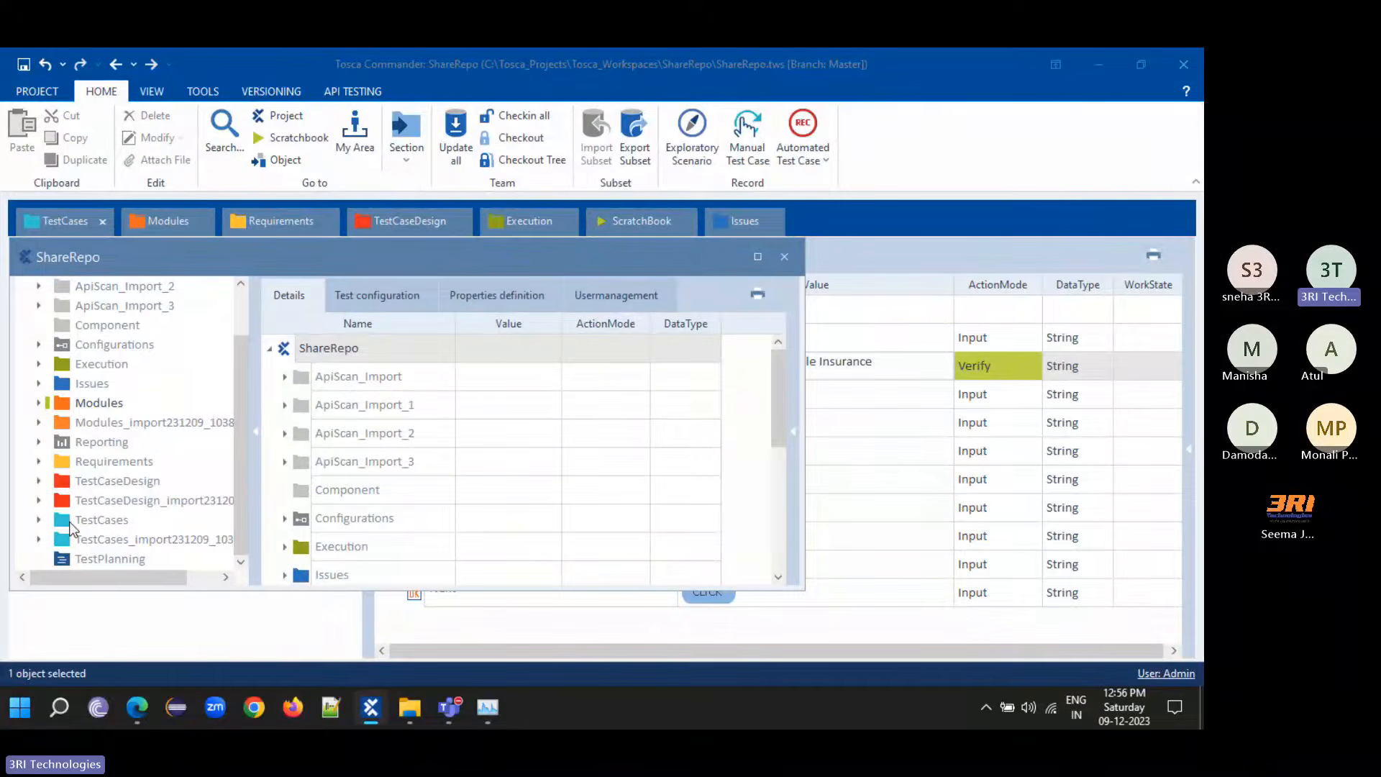
left_click(39, 540)
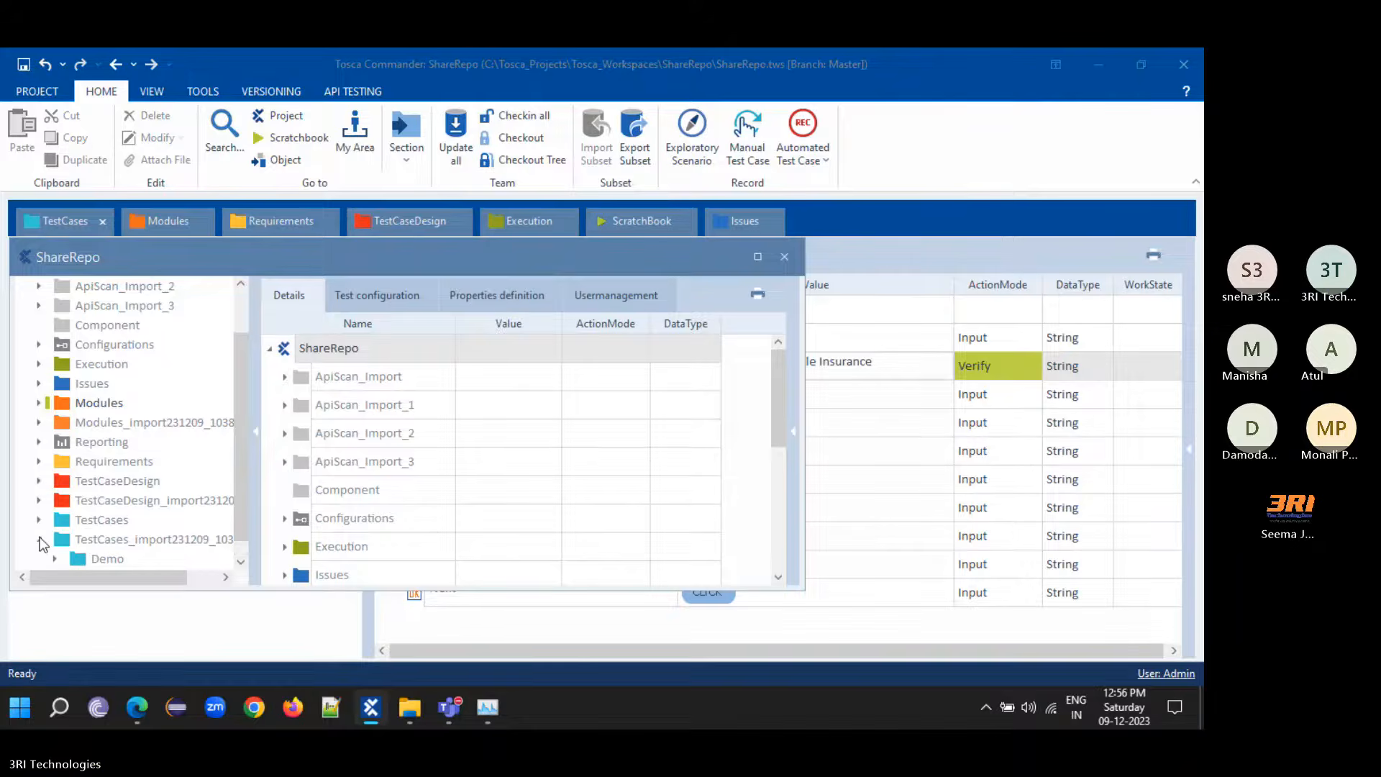
scroll(45, 521, "up", 1)
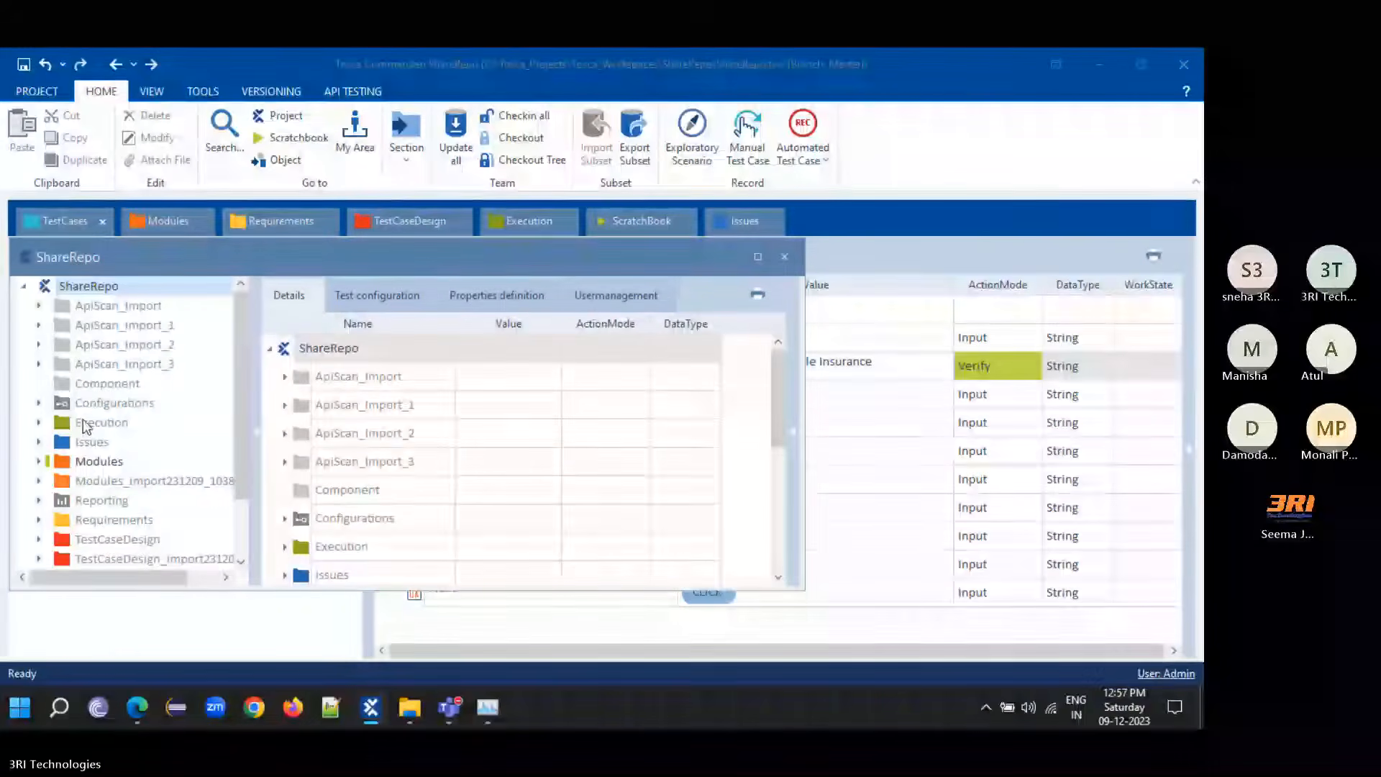
left_click(40, 325)
left_click(51, 364)
left_click(115, 384)
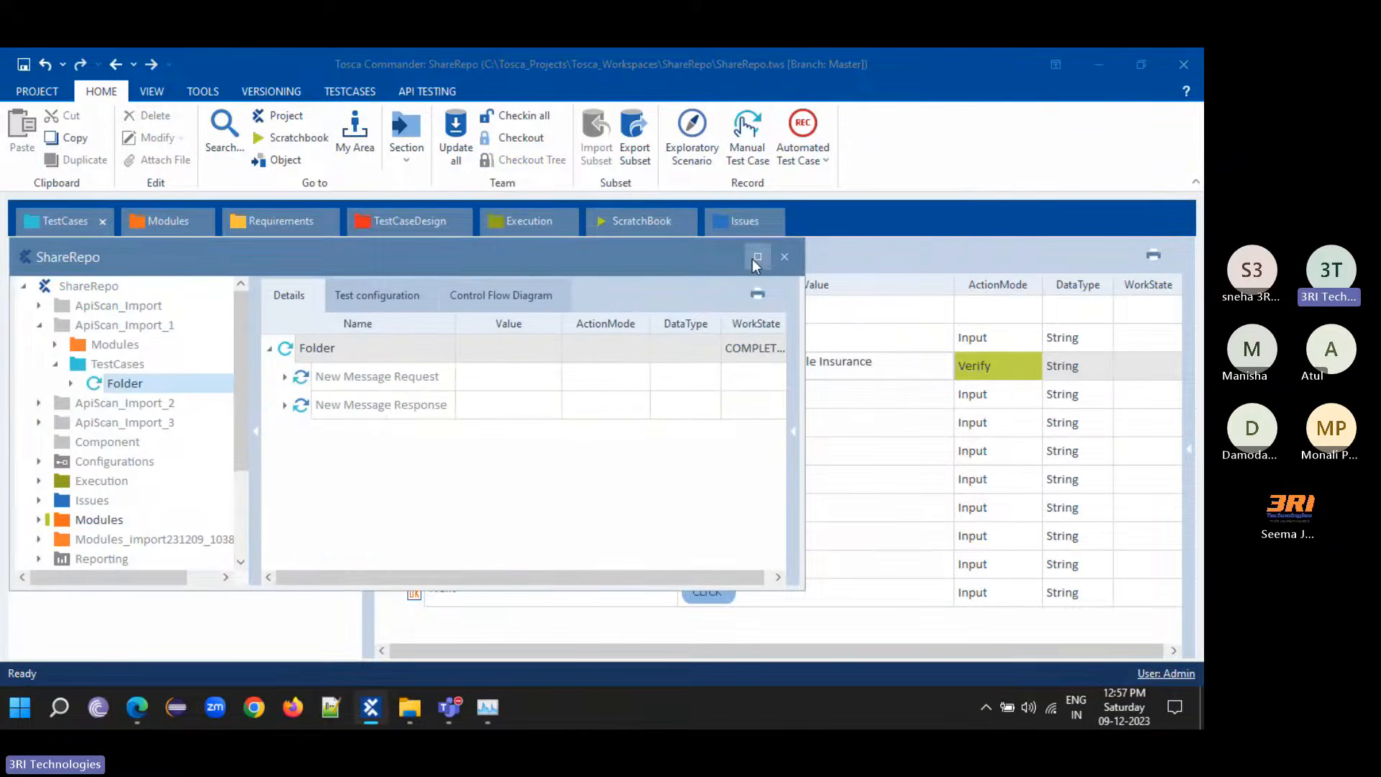
left_click_drag(679, 268, 878, 235)
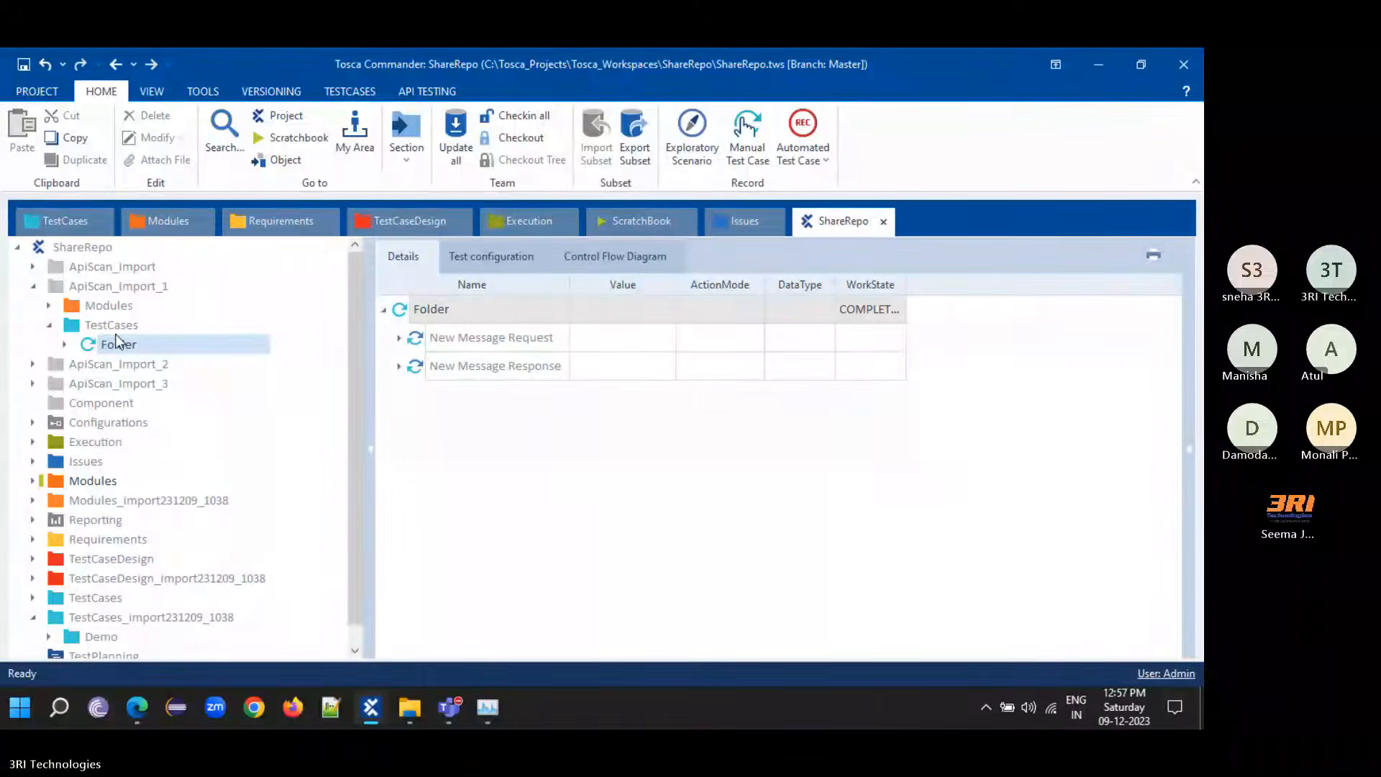
- Examine the New Message Request and New Message Response values of the ApiScan_Import_1 API test case
left_click(399, 337)
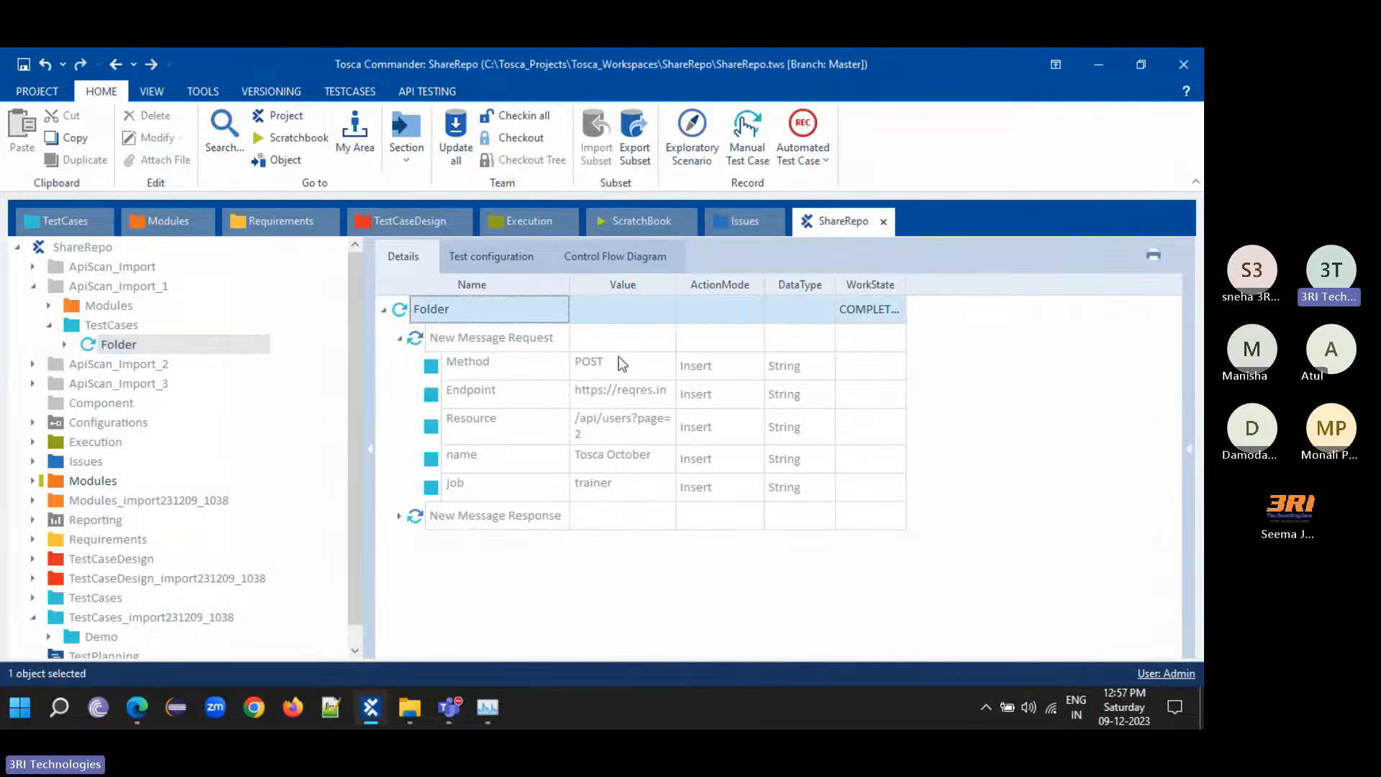
left_click(398, 517)
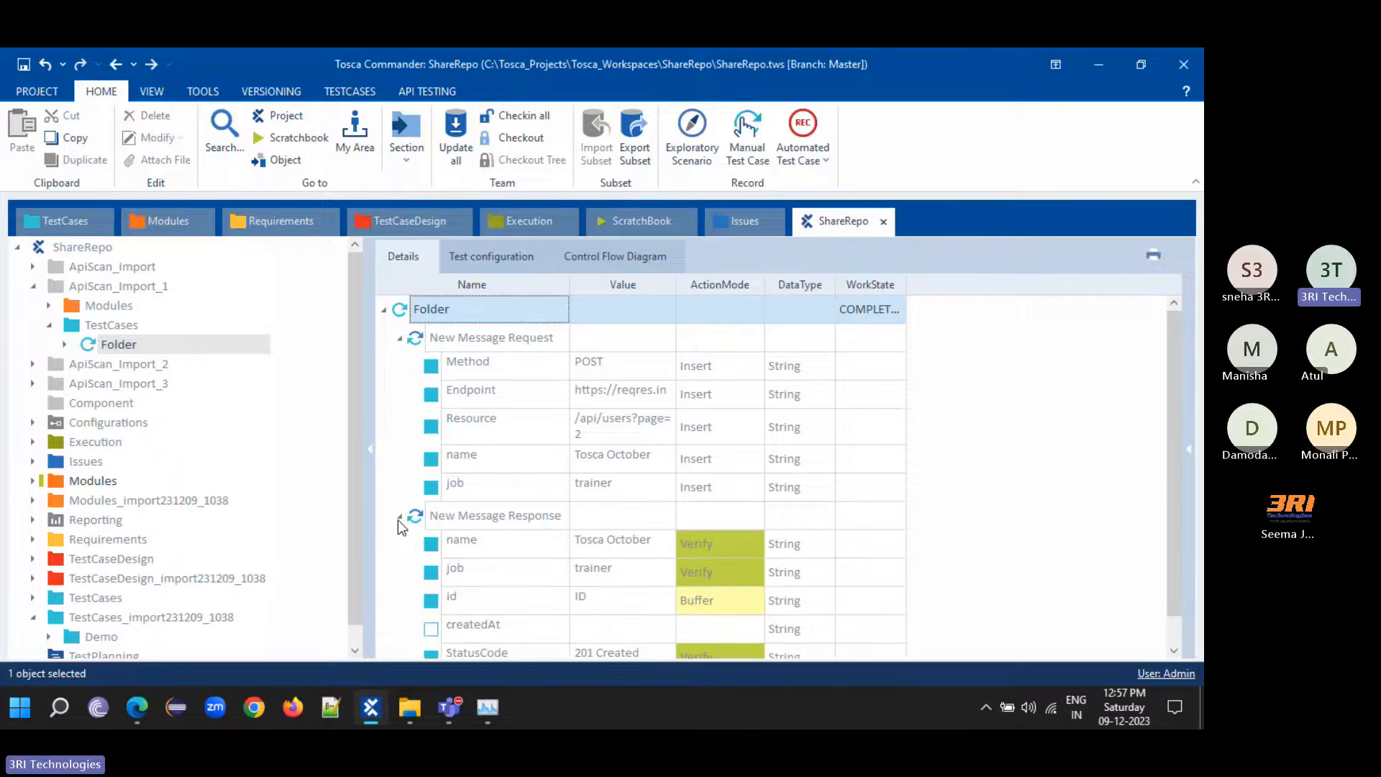
scroll(1058, 425, "down", 1)
scroll(541, 299, "up", 1)
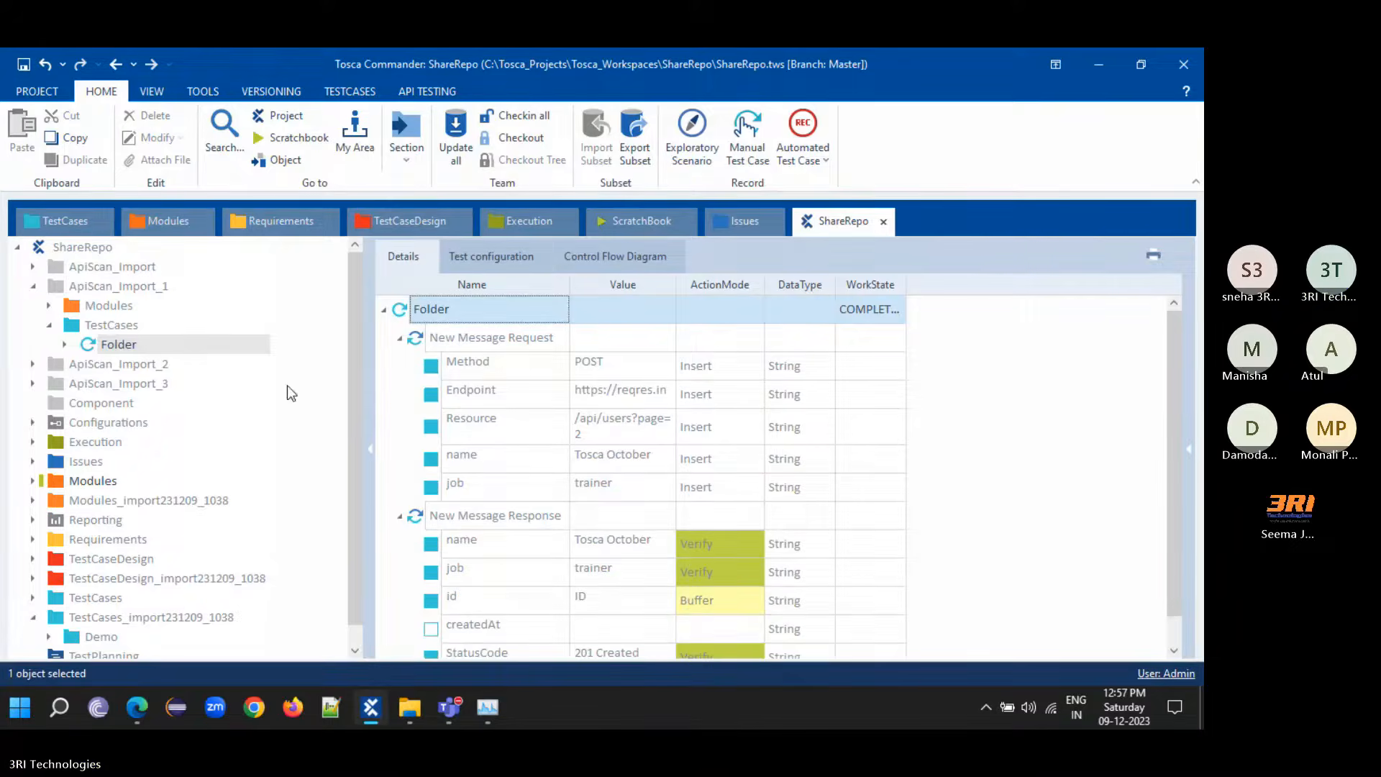
- Open the Folder test case in the TestCases folder of ApiScan_Import
left_click(33, 267)
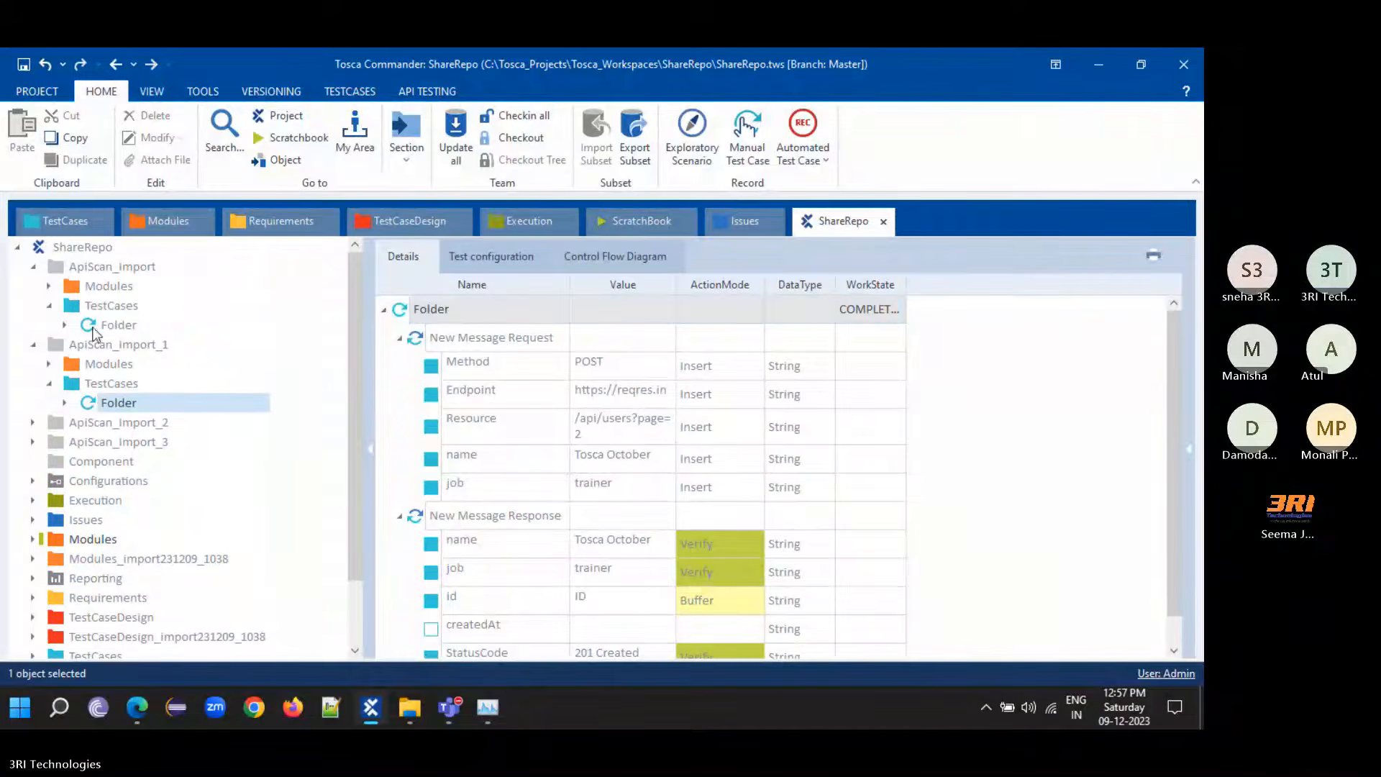
left_click(106, 326)
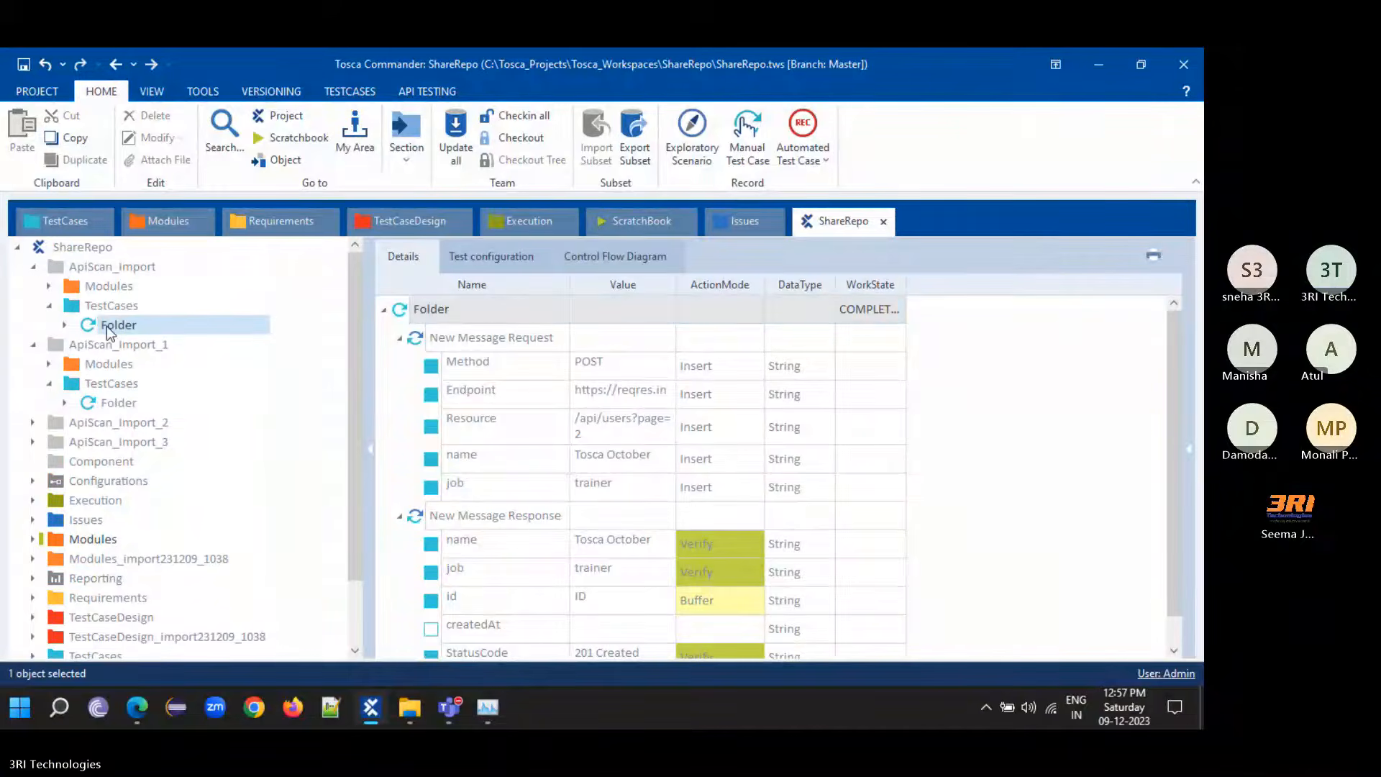
left_click(399, 337)
left_click(399, 338)
left_click(484, 317)
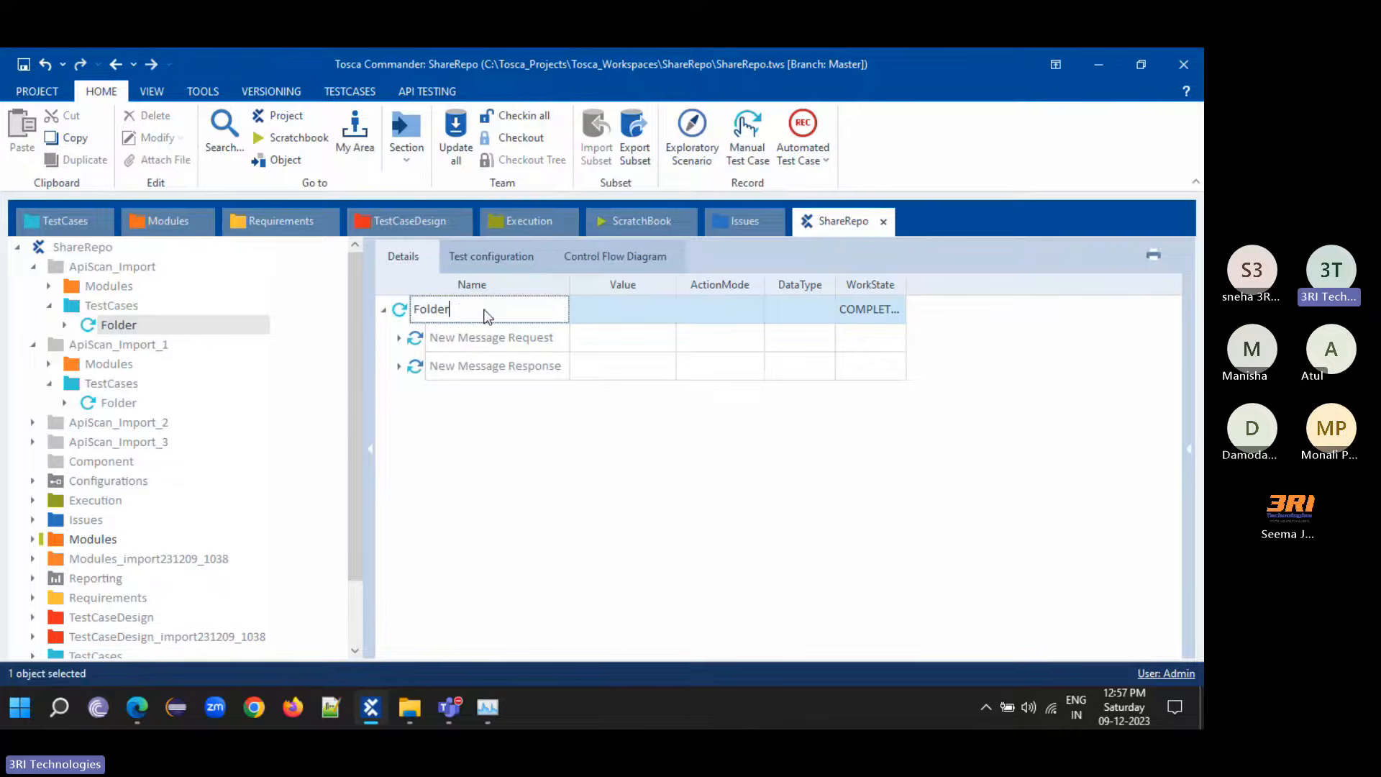
left_click(468, 399)
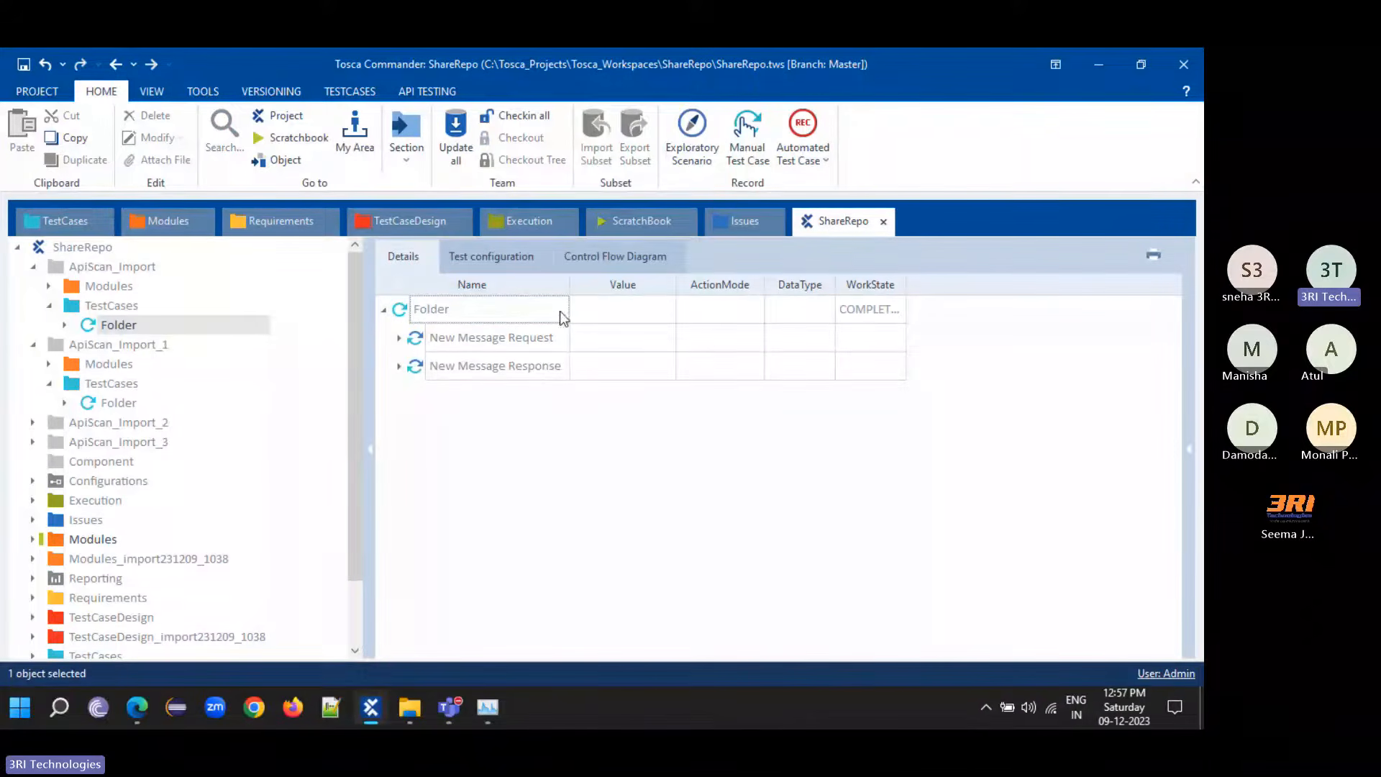
- Examine the ApiScan_Import test case's request values and its response checks down to the first data item
left_click(399, 337)
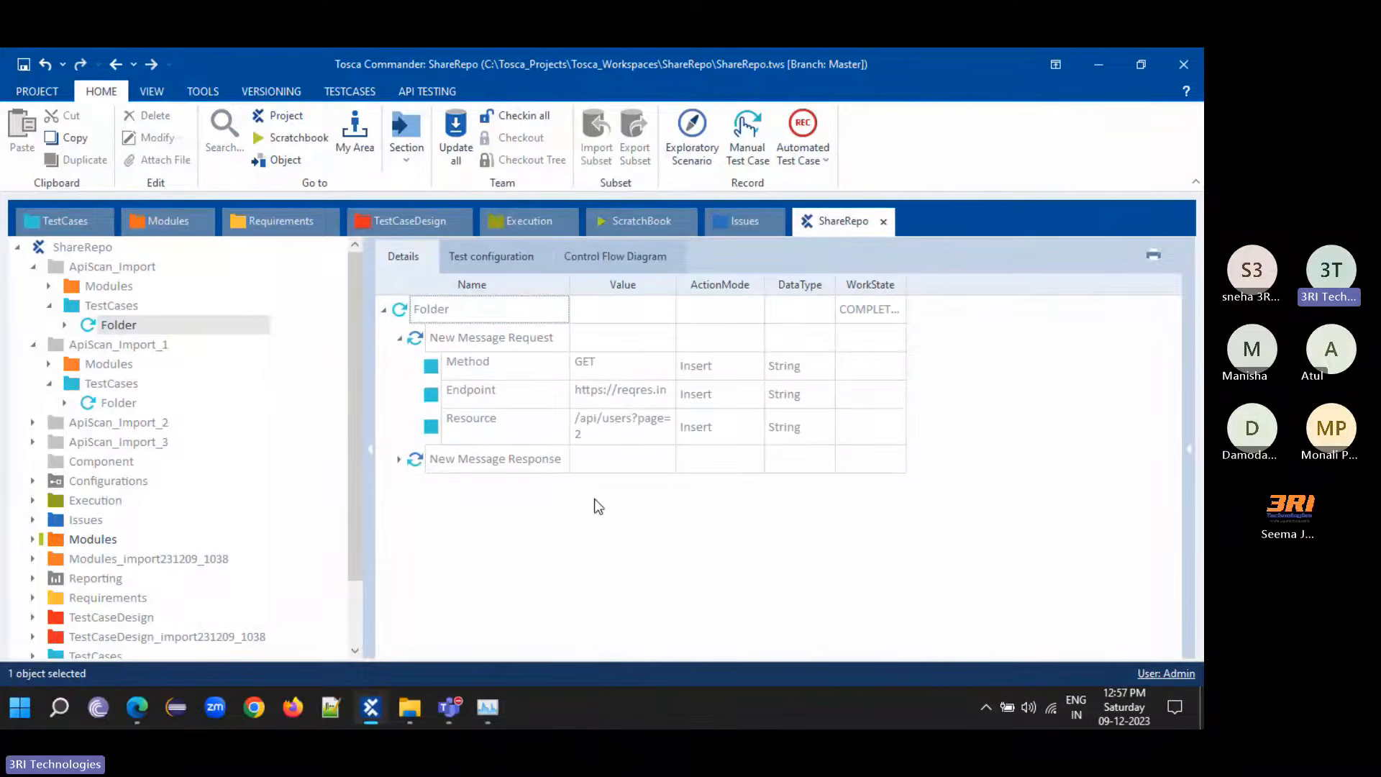
left_click(400, 459)
scroll(618, 518, "down", 1)
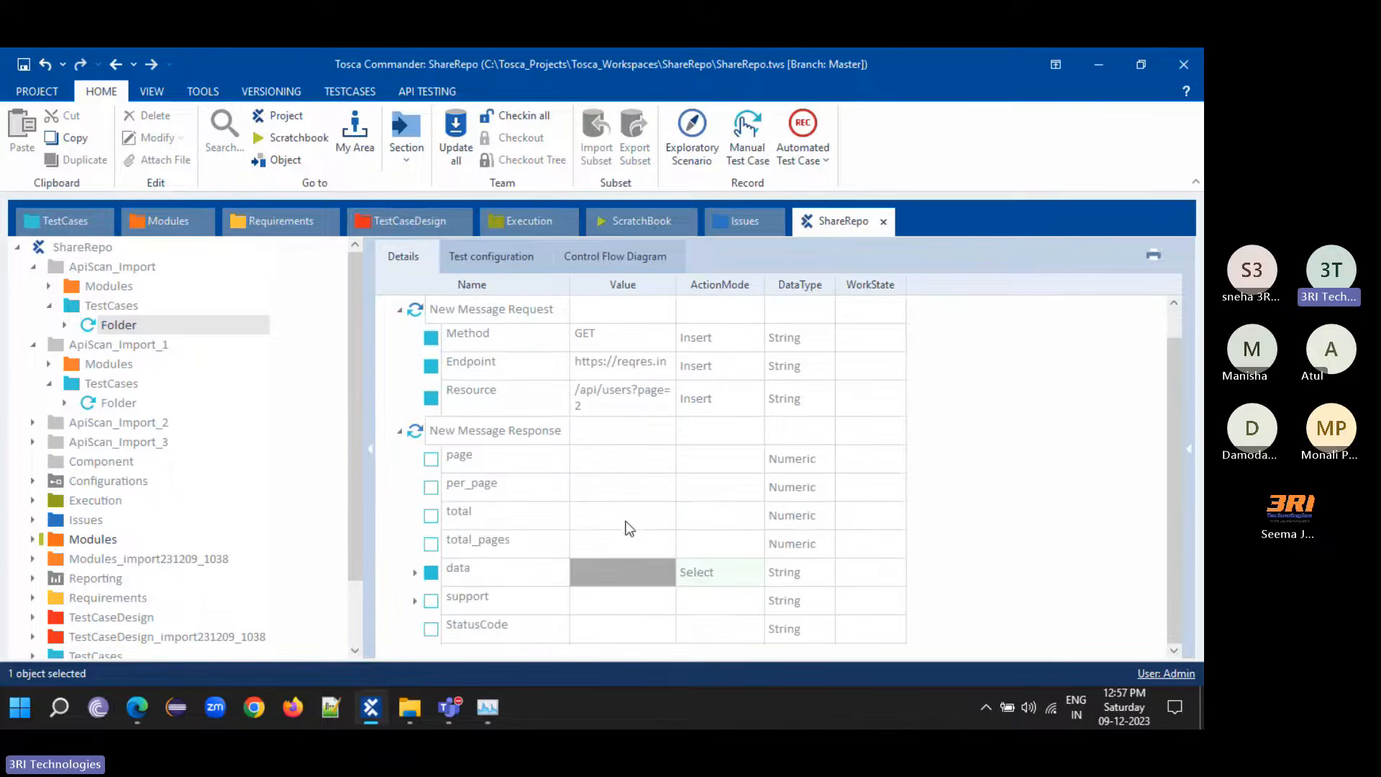
left_click(415, 573)
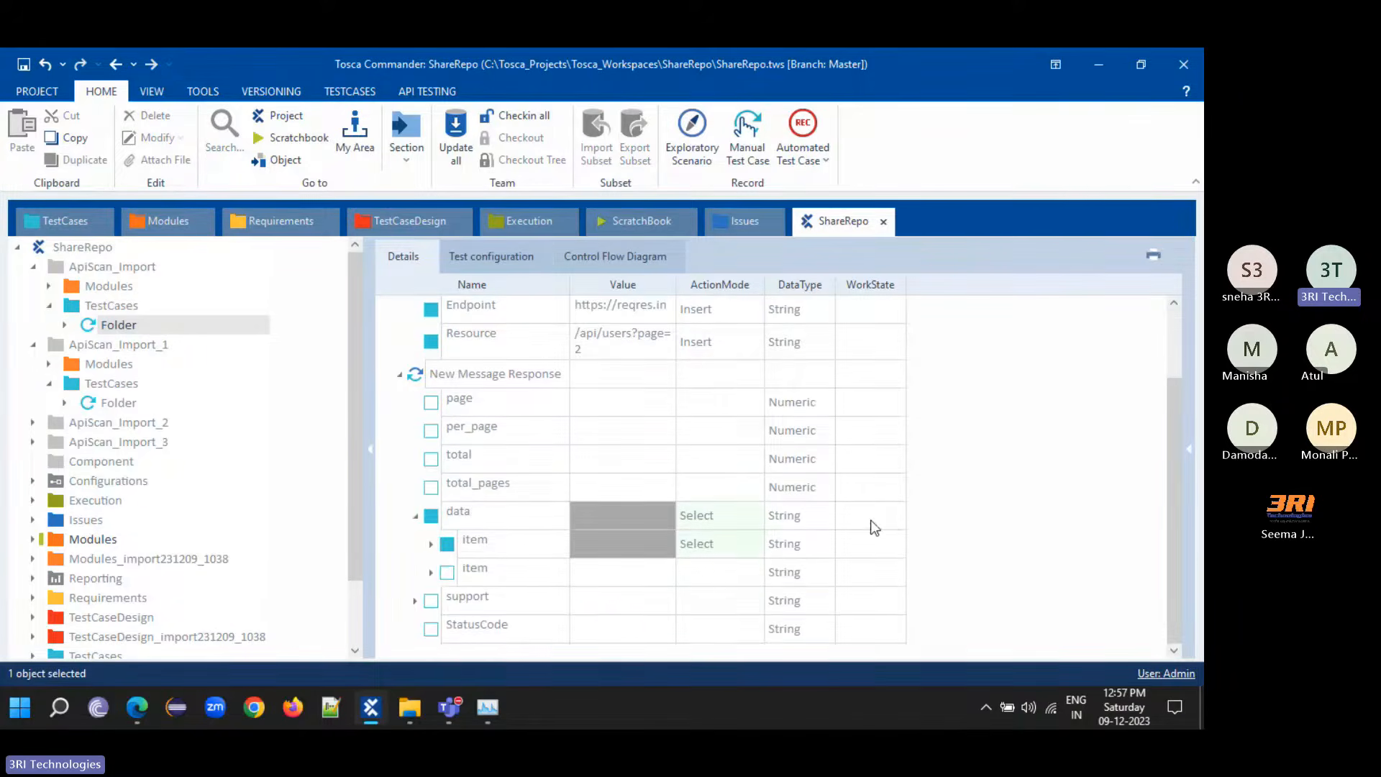
left_click(432, 544)
scroll(620, 438, "down", 2)
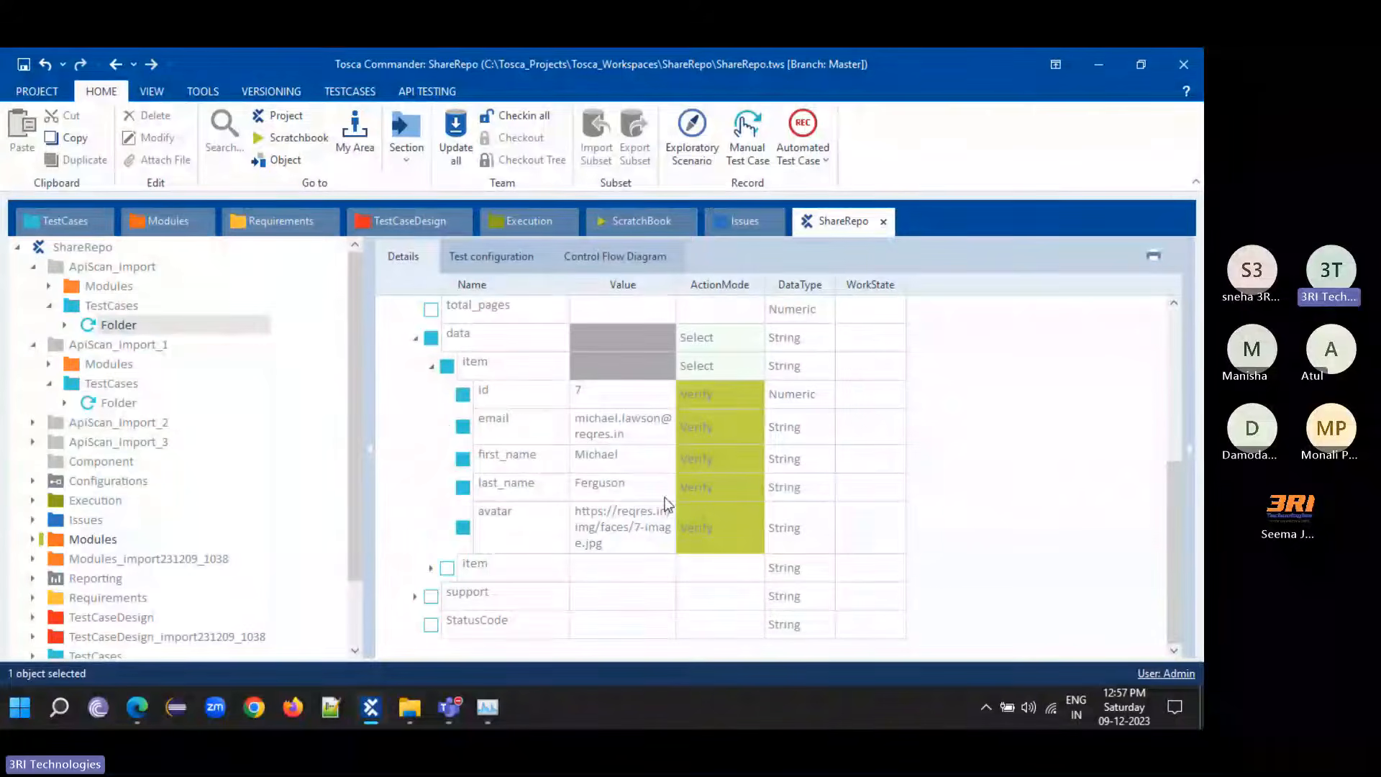
scroll(1042, 440, "up", 3)
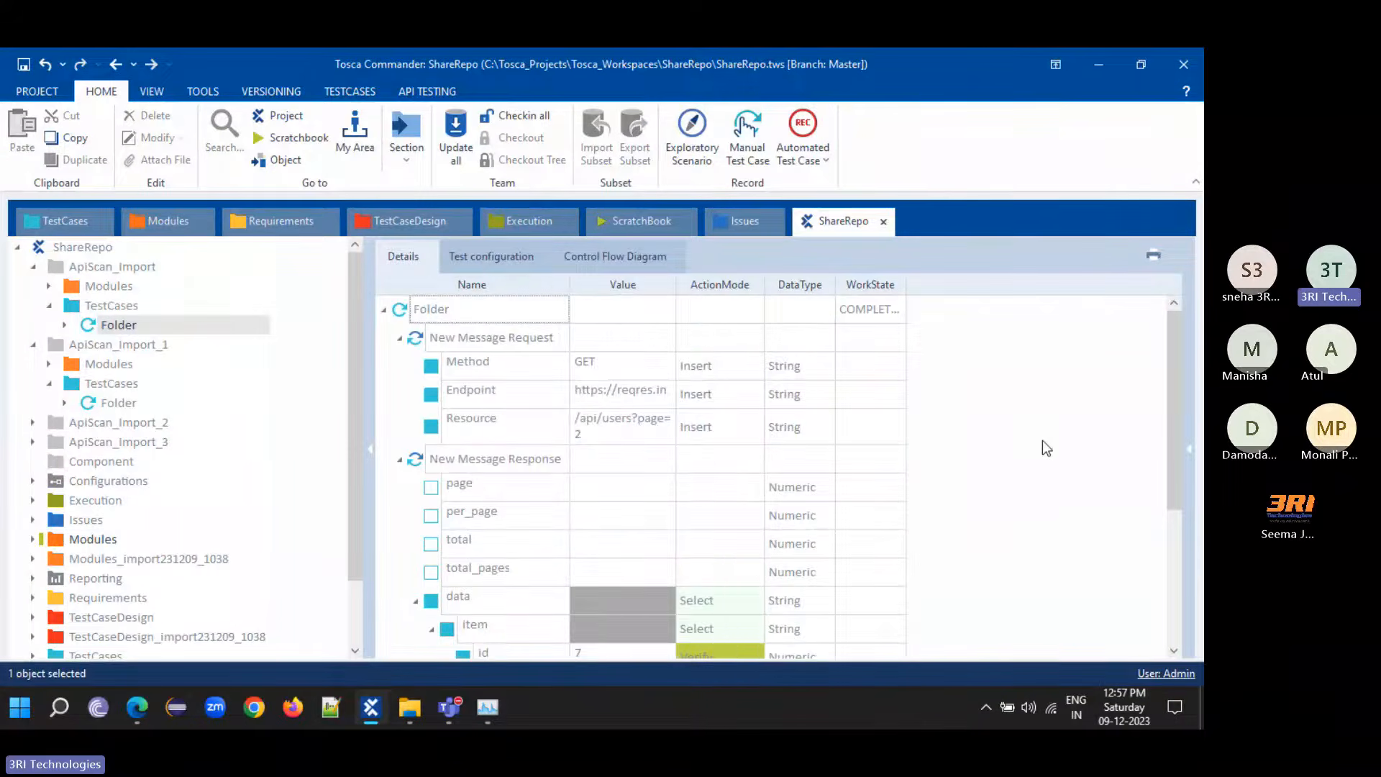
- Run the ApiScan_Import test case in ScratchBook and inspect its request and response results in Tosca Commander
right_click(480, 320)
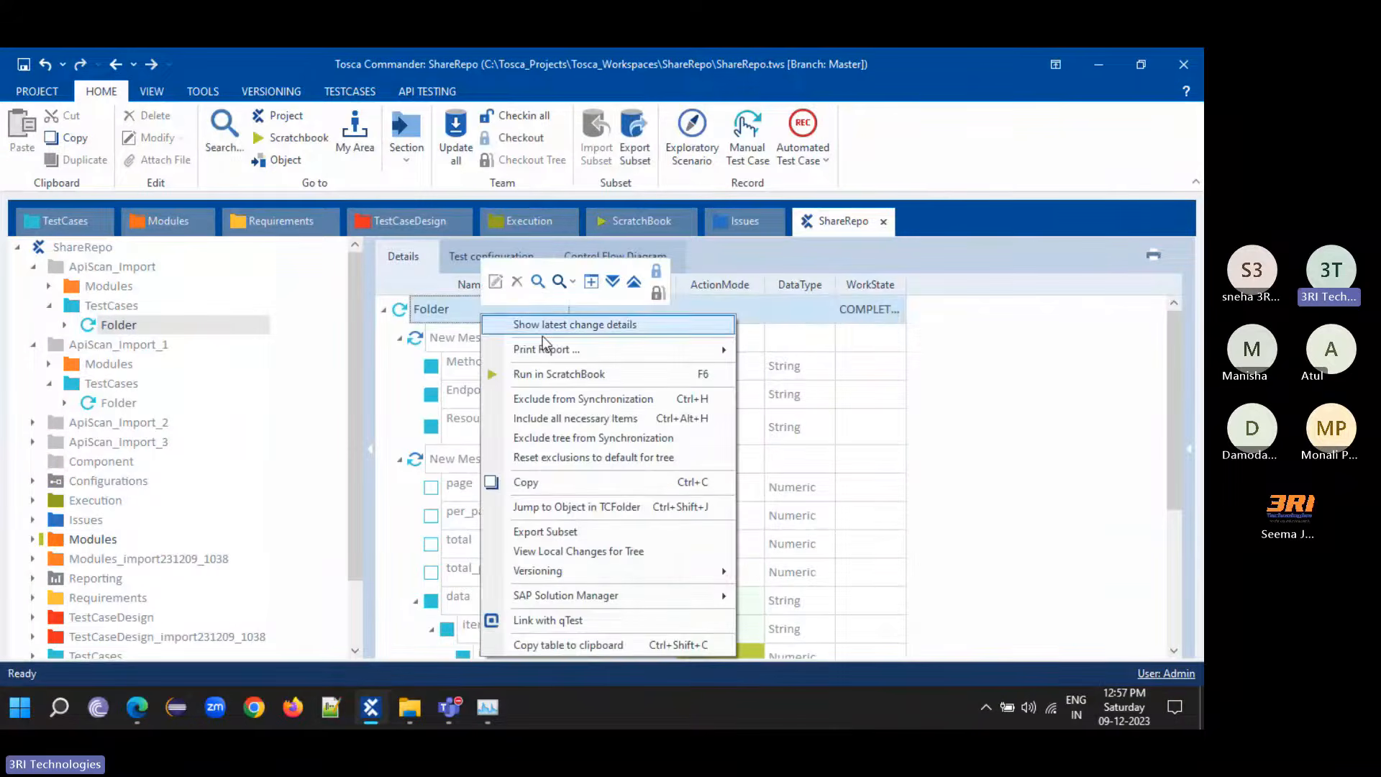
left_click(549, 371)
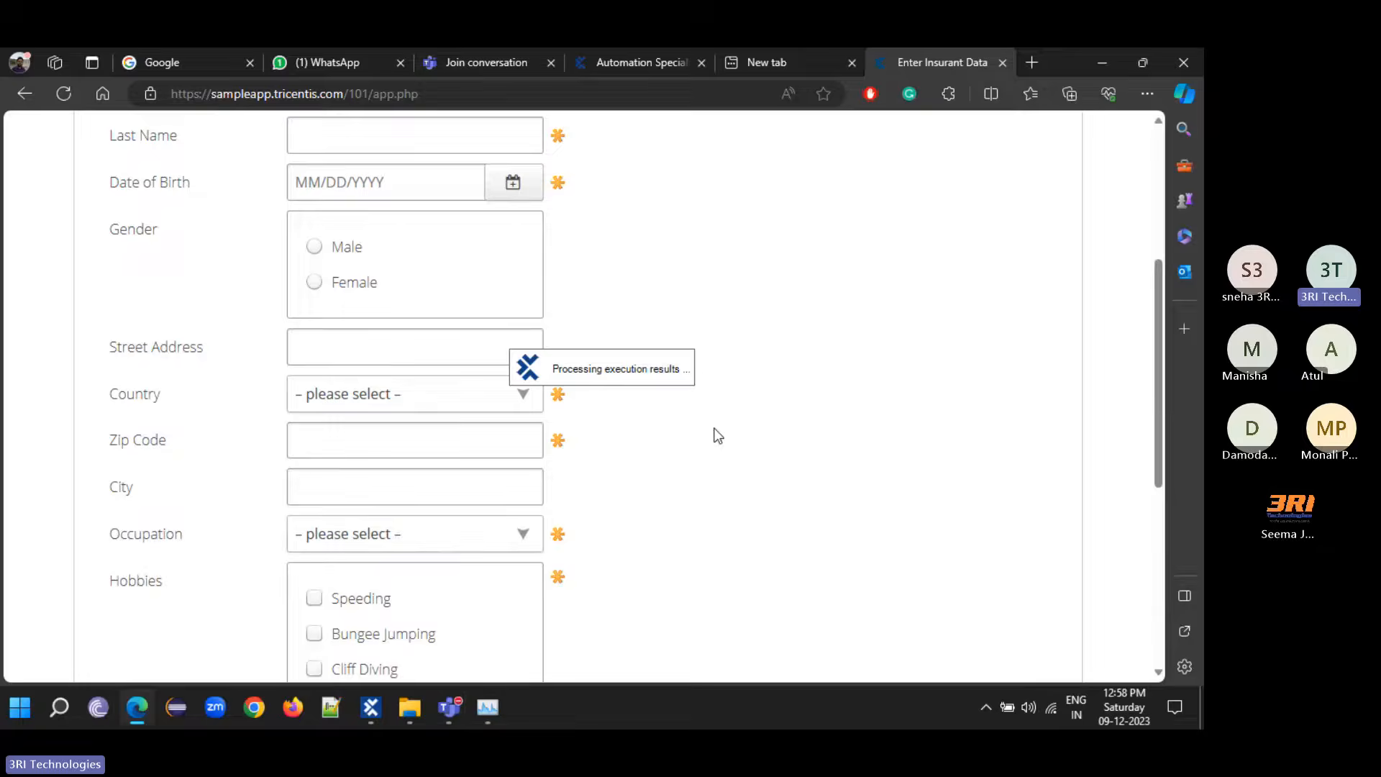
left_click(371, 707)
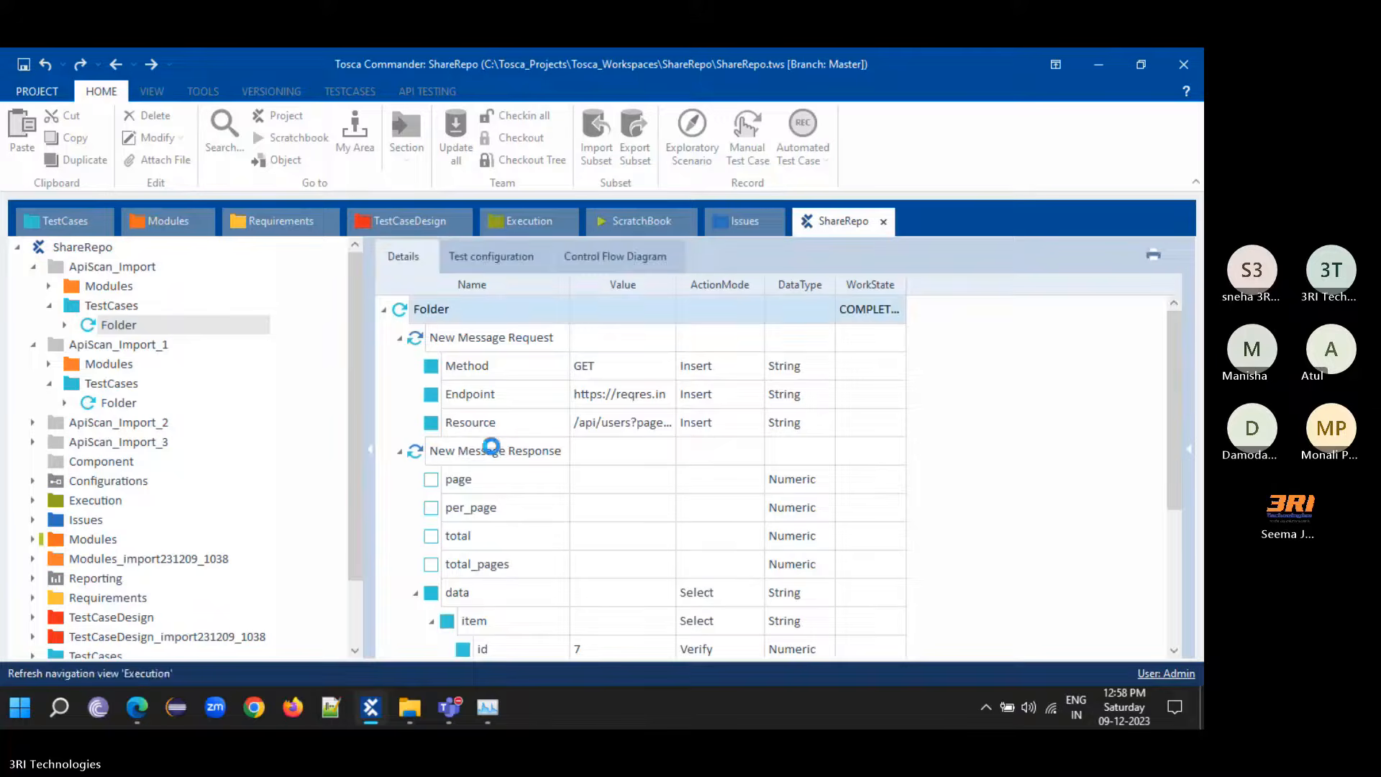
left_click(46, 366)
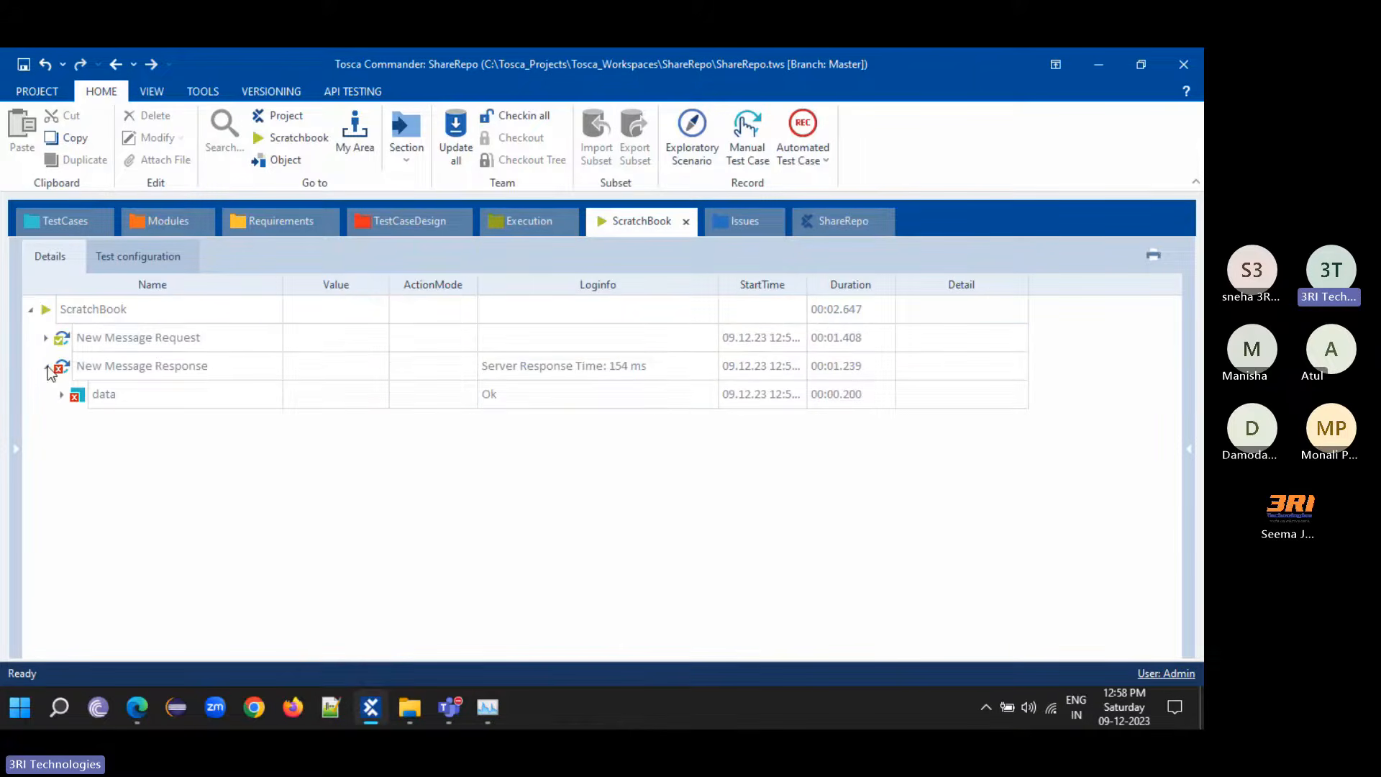
left_click(157, 344)
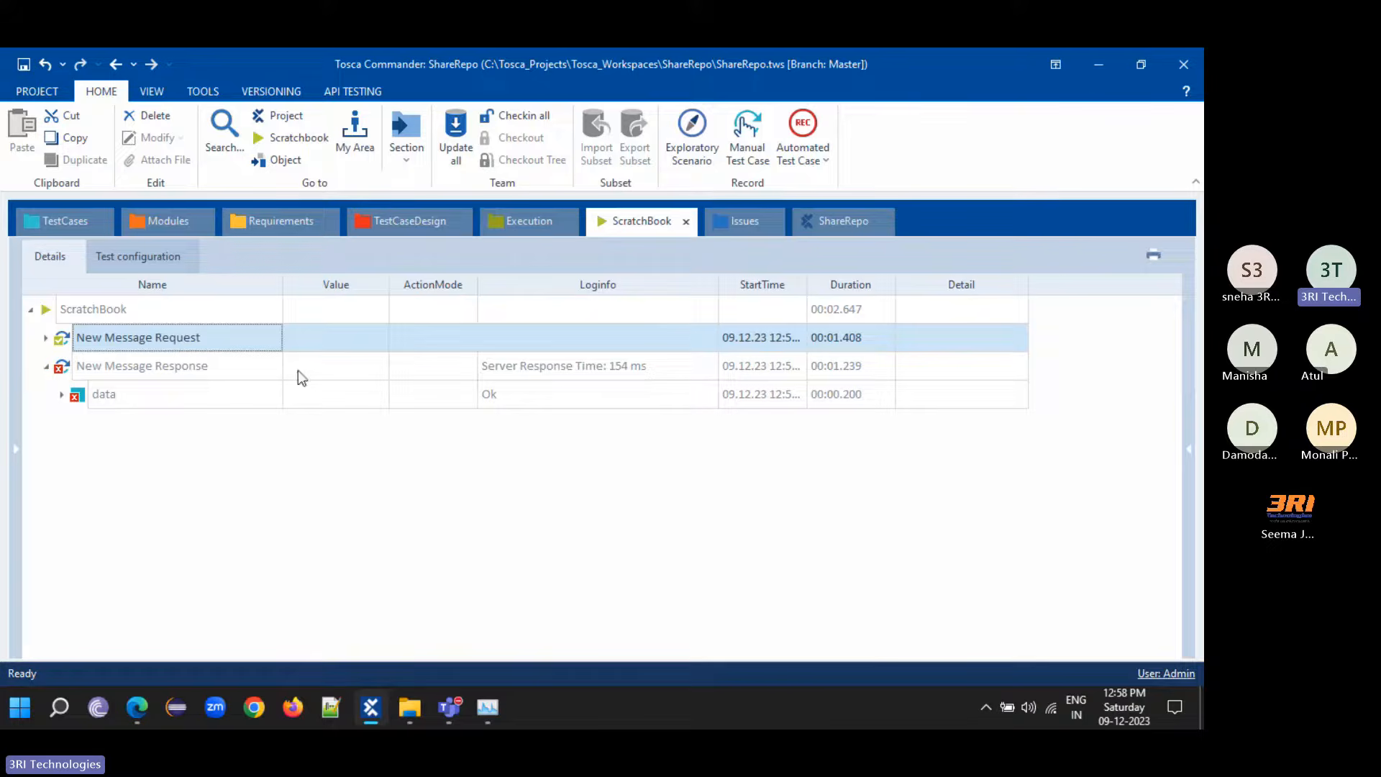
- Inspect the New Message Response results down to the item's fields and compare the expected and actual last_name values
left_click(61, 394)
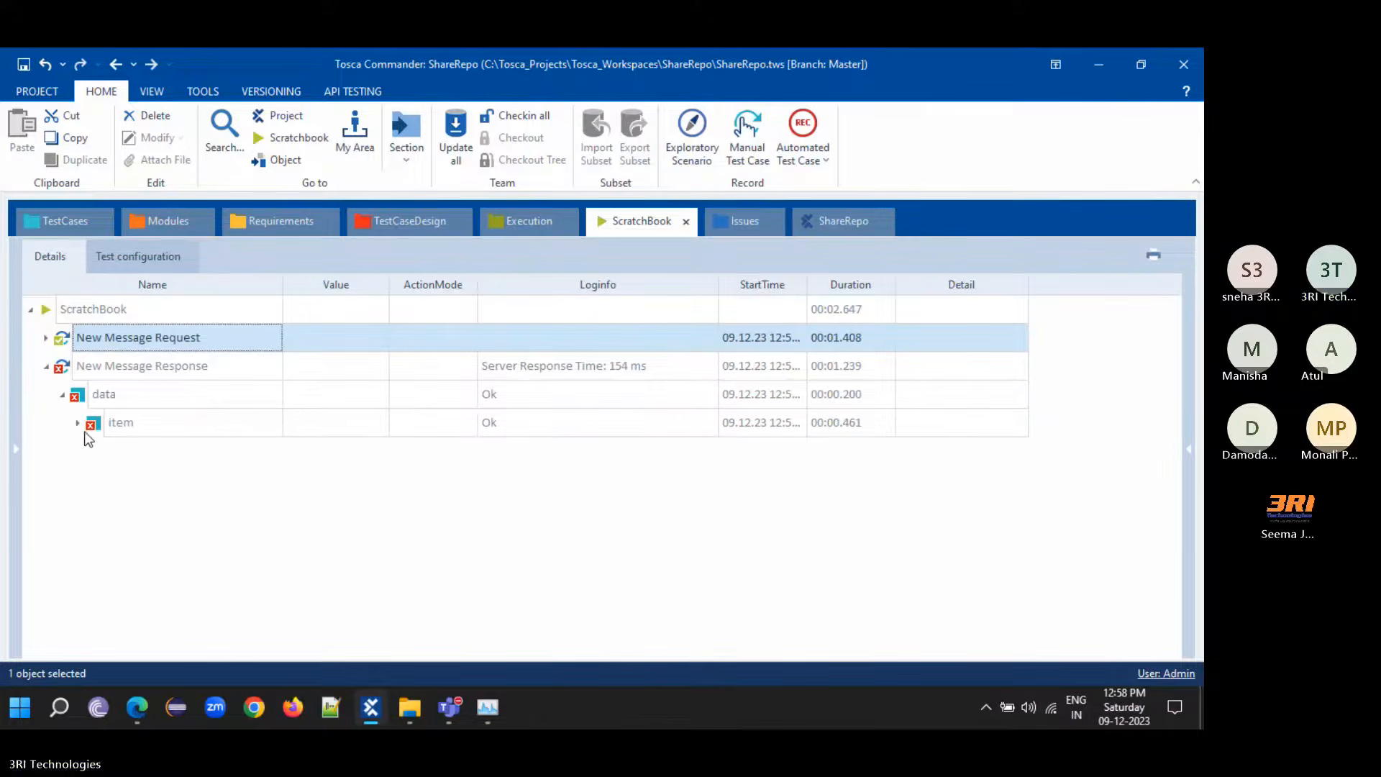
left_click(77, 423)
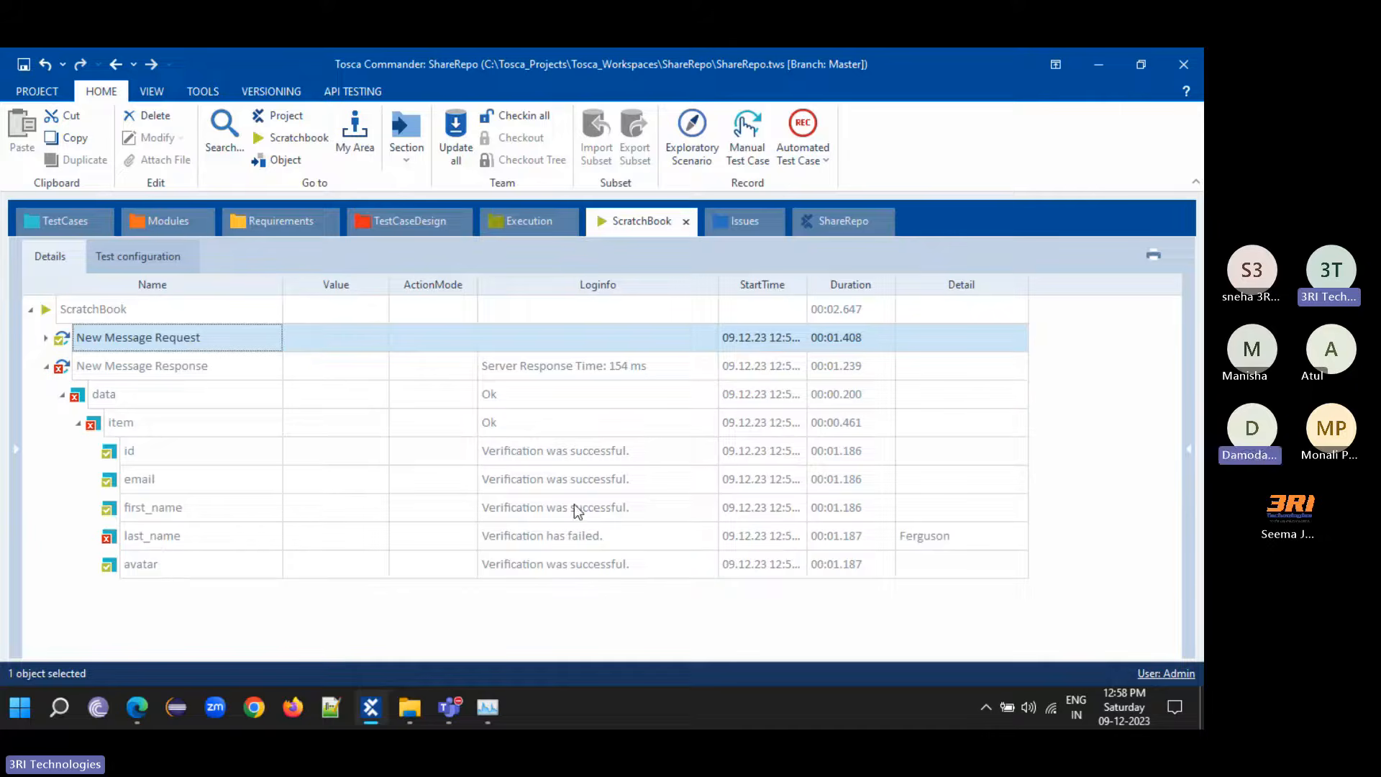
left_click(601, 532)
left_click(710, 536)
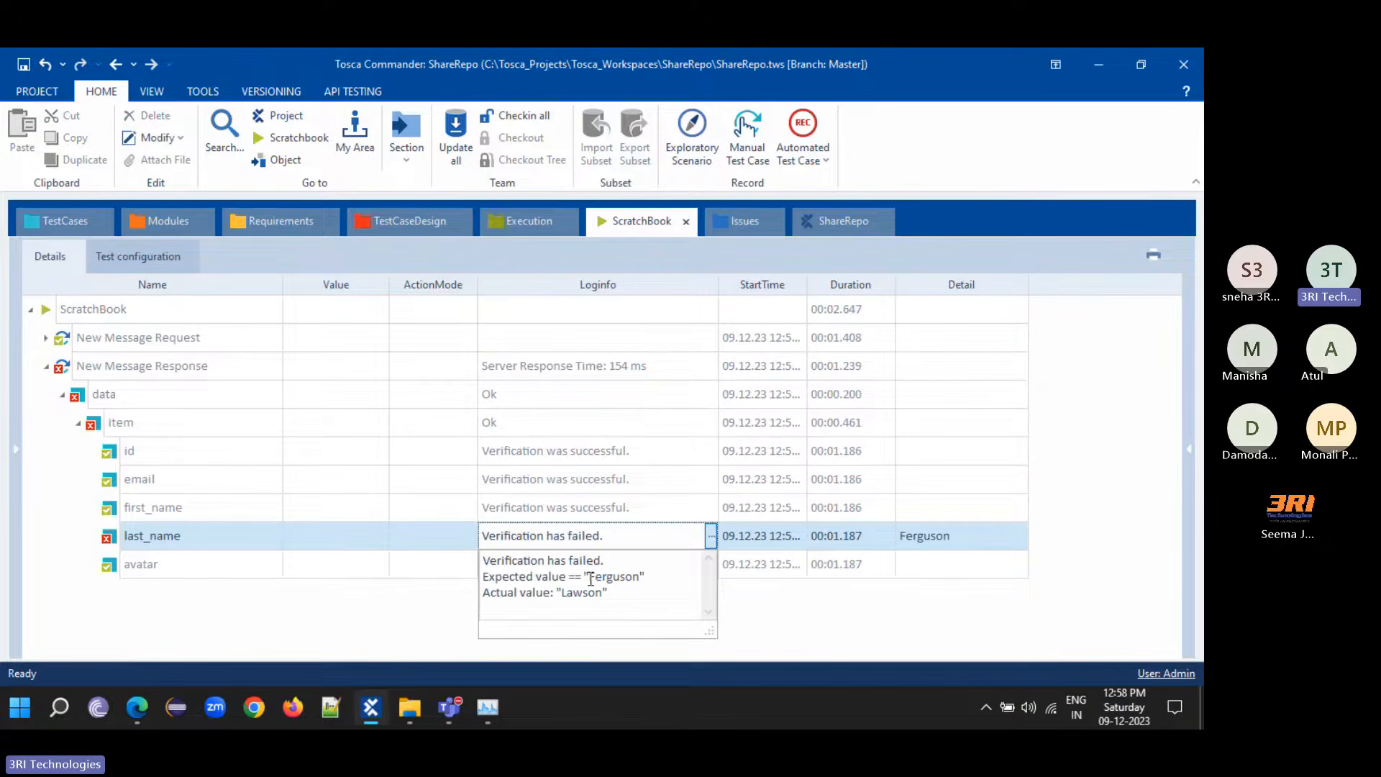
left_click_drag(591, 579, 633, 578)
left_click_drag(558, 593, 604, 593)
left_click(819, 633)
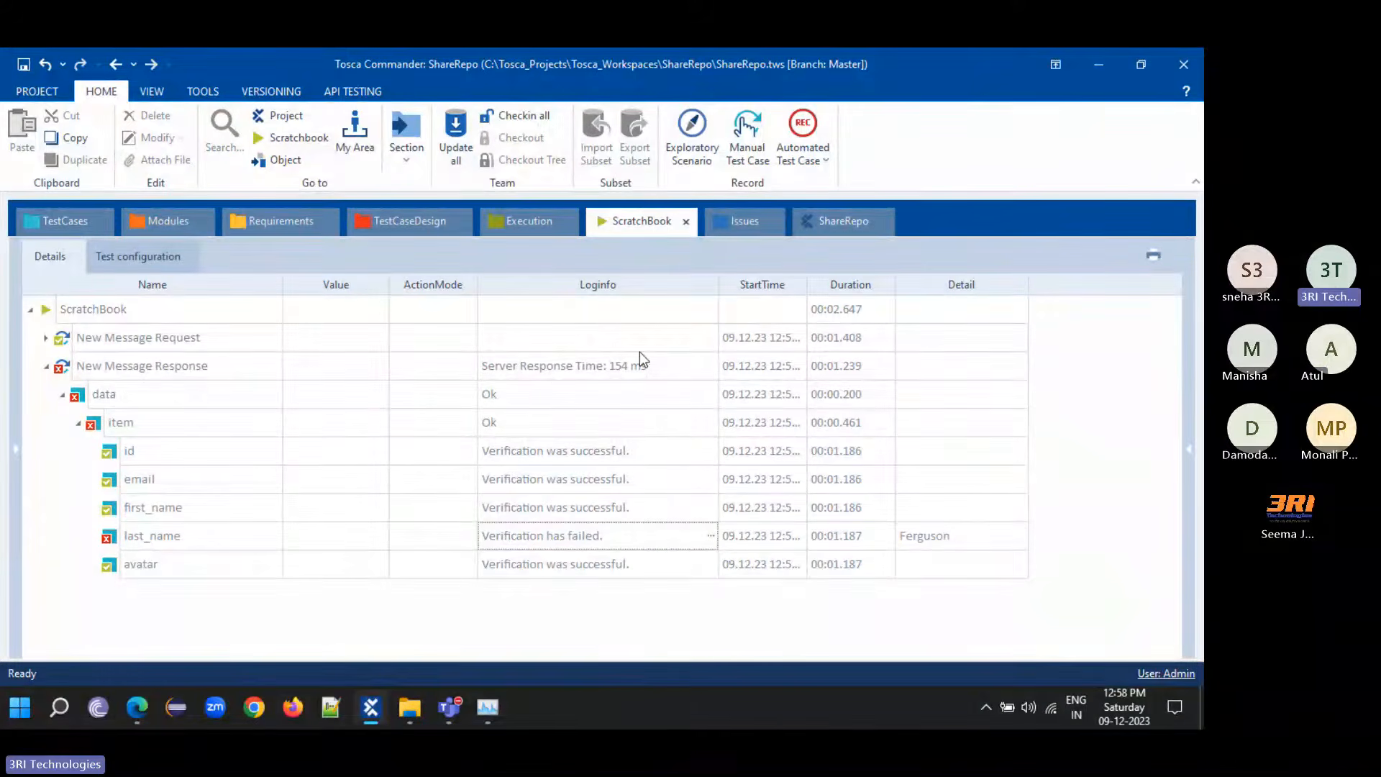
left_click(45, 369)
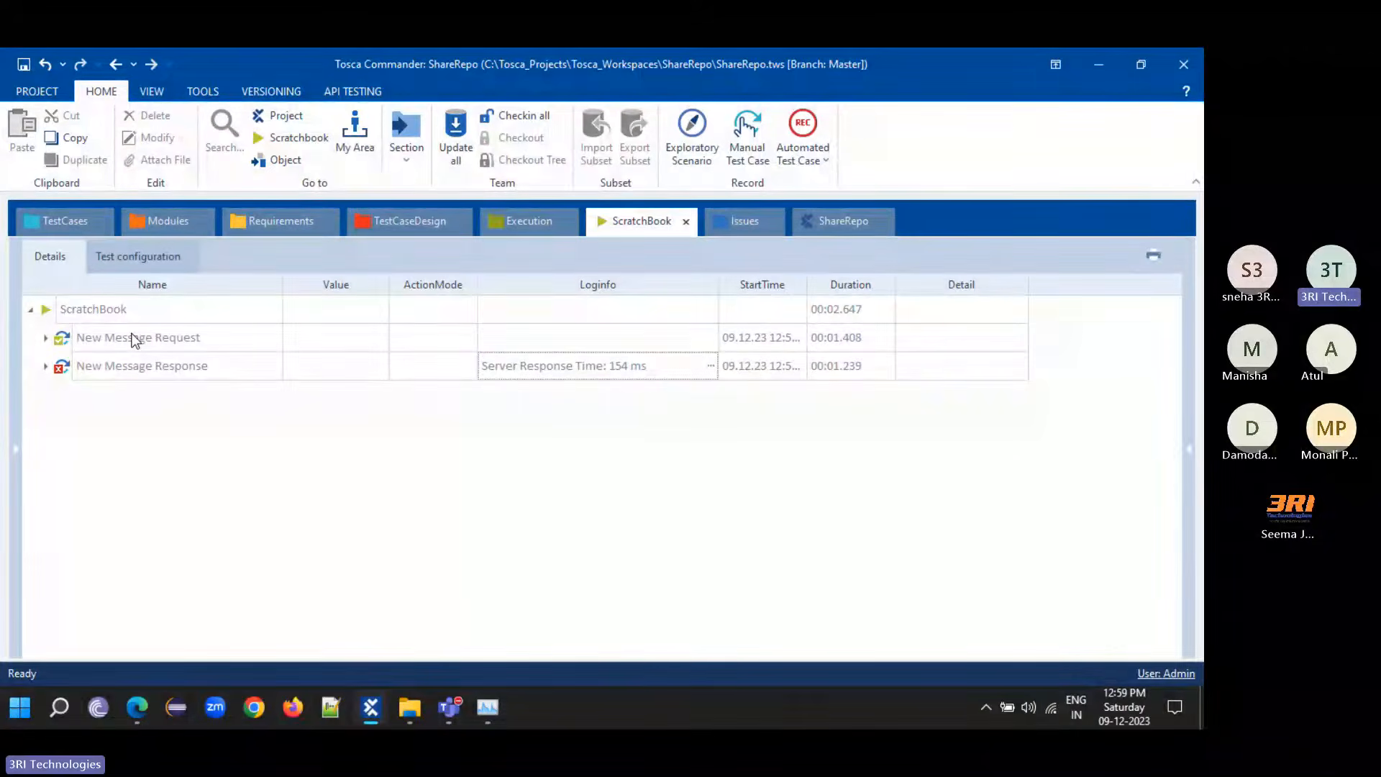
left_click(80, 371)
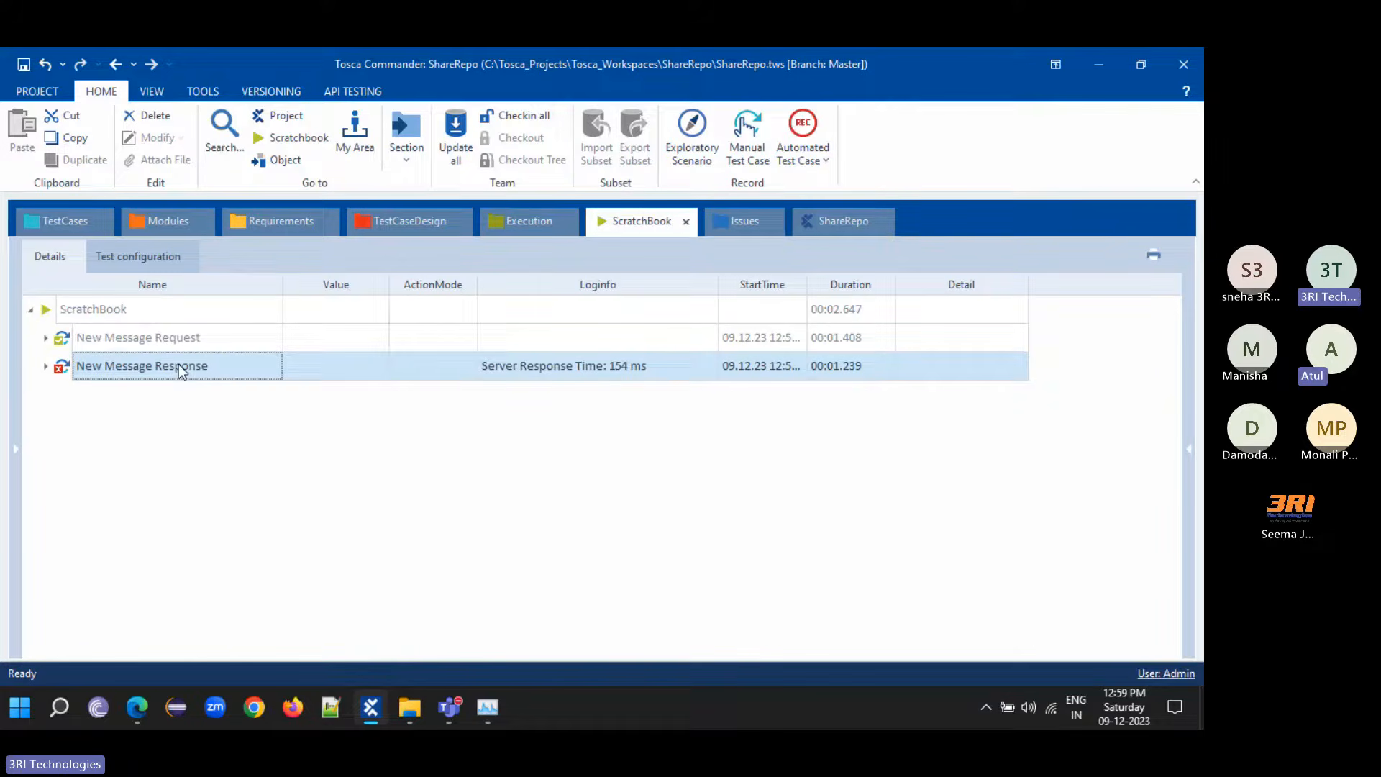
- Review the request and response values of the Folder test case in ApiScan_Import_1 and view its test configuration
left_click(820, 229)
left_click(114, 402)
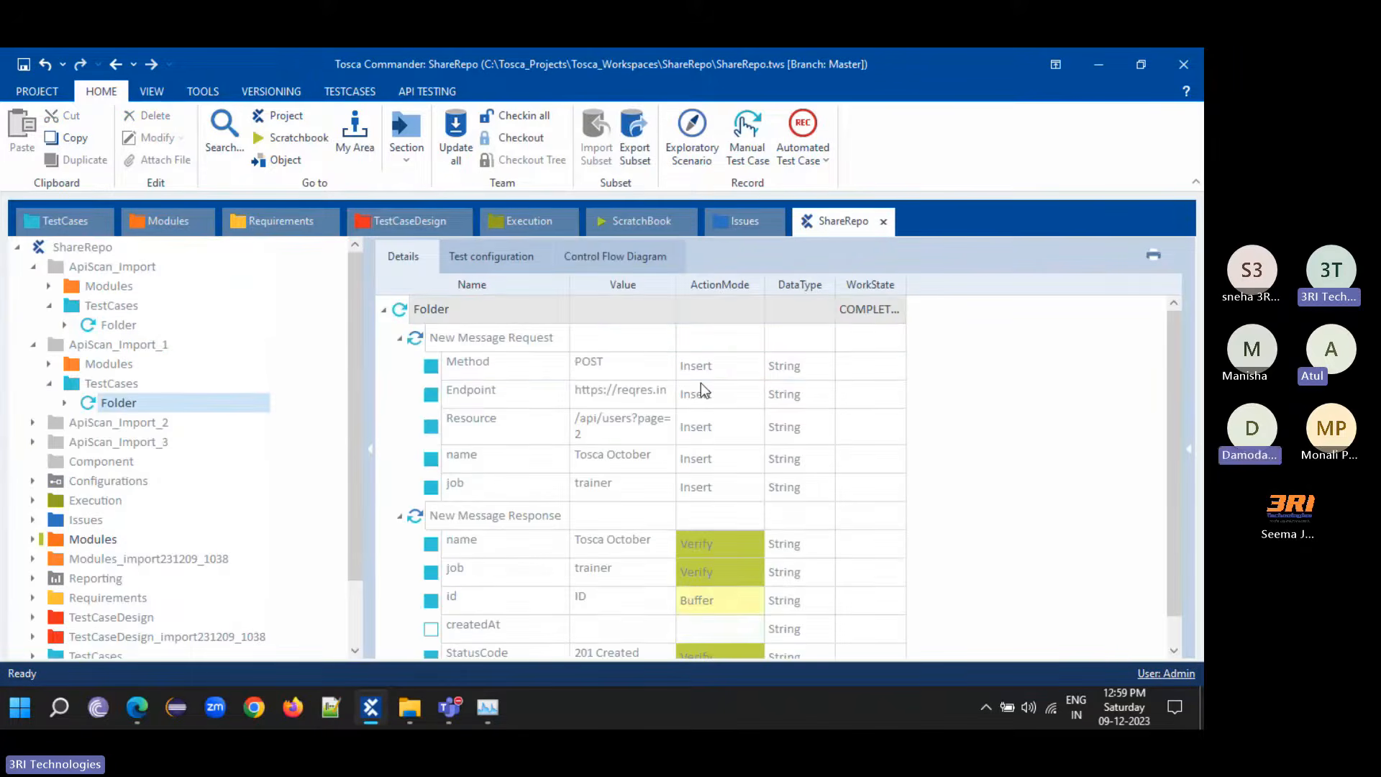
scroll(701, 390, "down", 1)
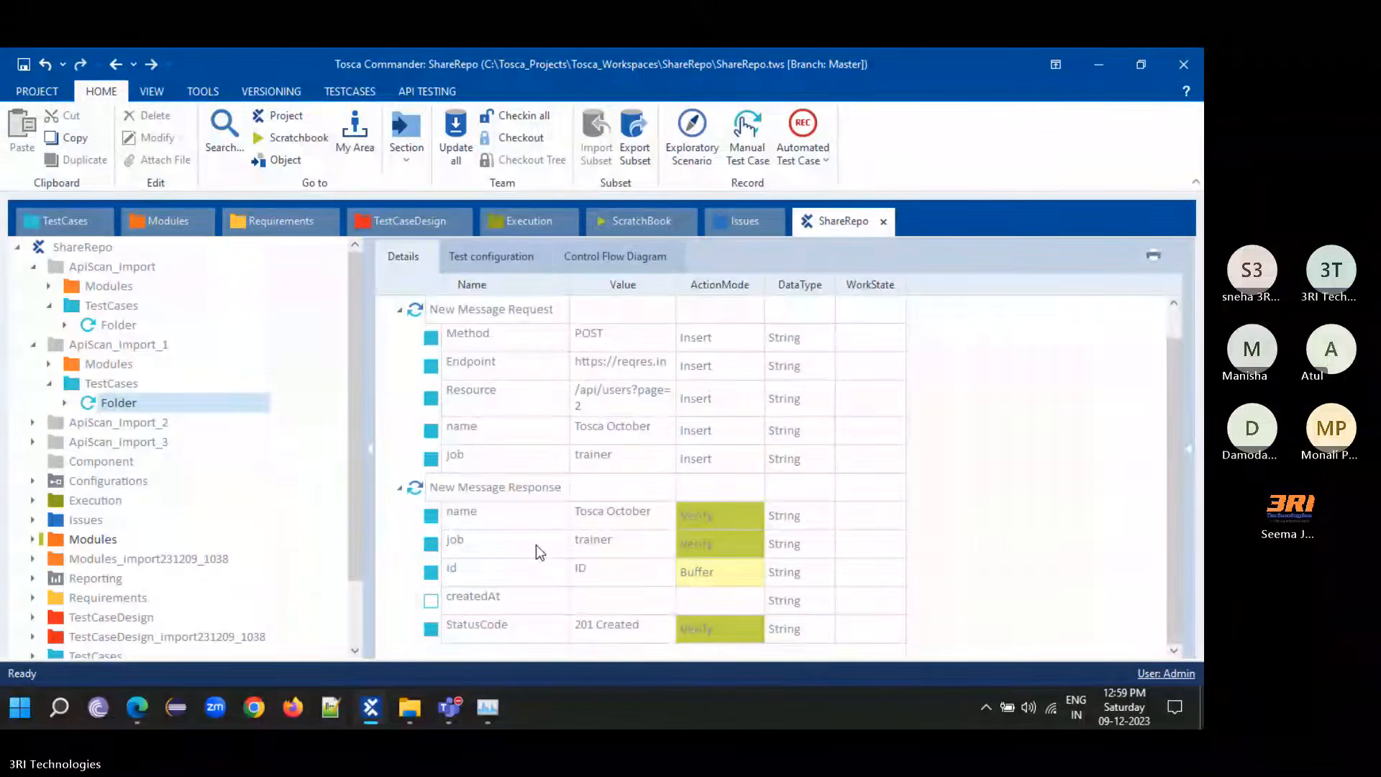
scroll(536, 545, "up", 1)
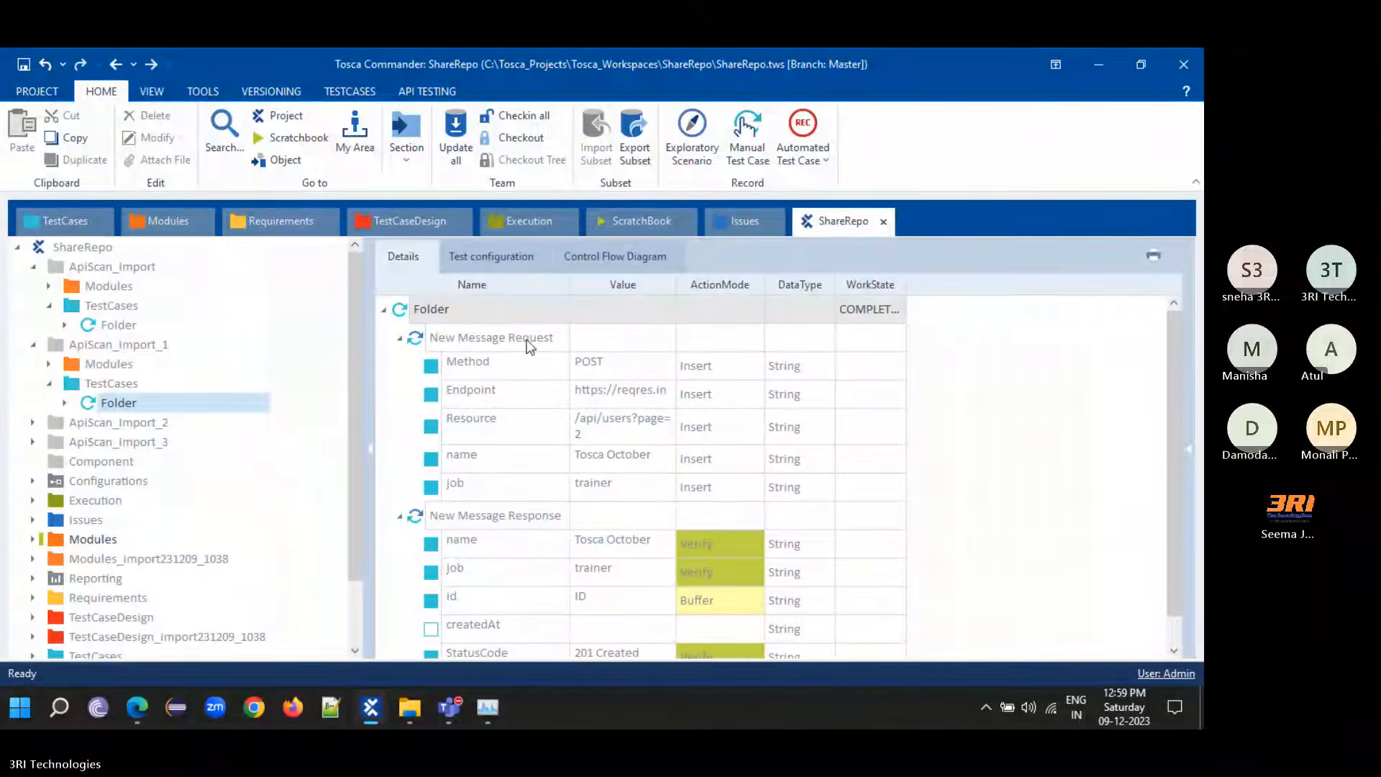
left_click(504, 261)
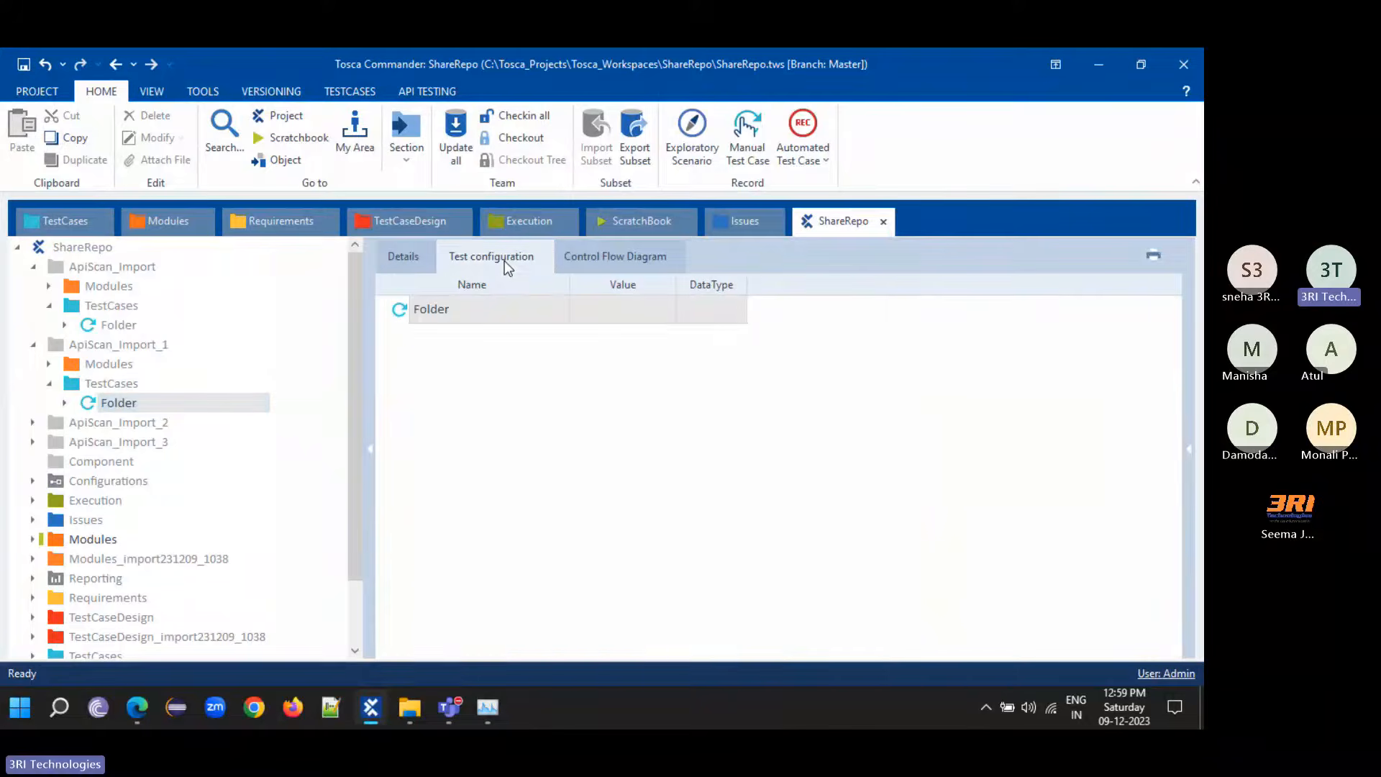
- Examine the New Message Request module of ApiScan_Import_1, including its payload, authentication setting and headers
left_click(90, 366)
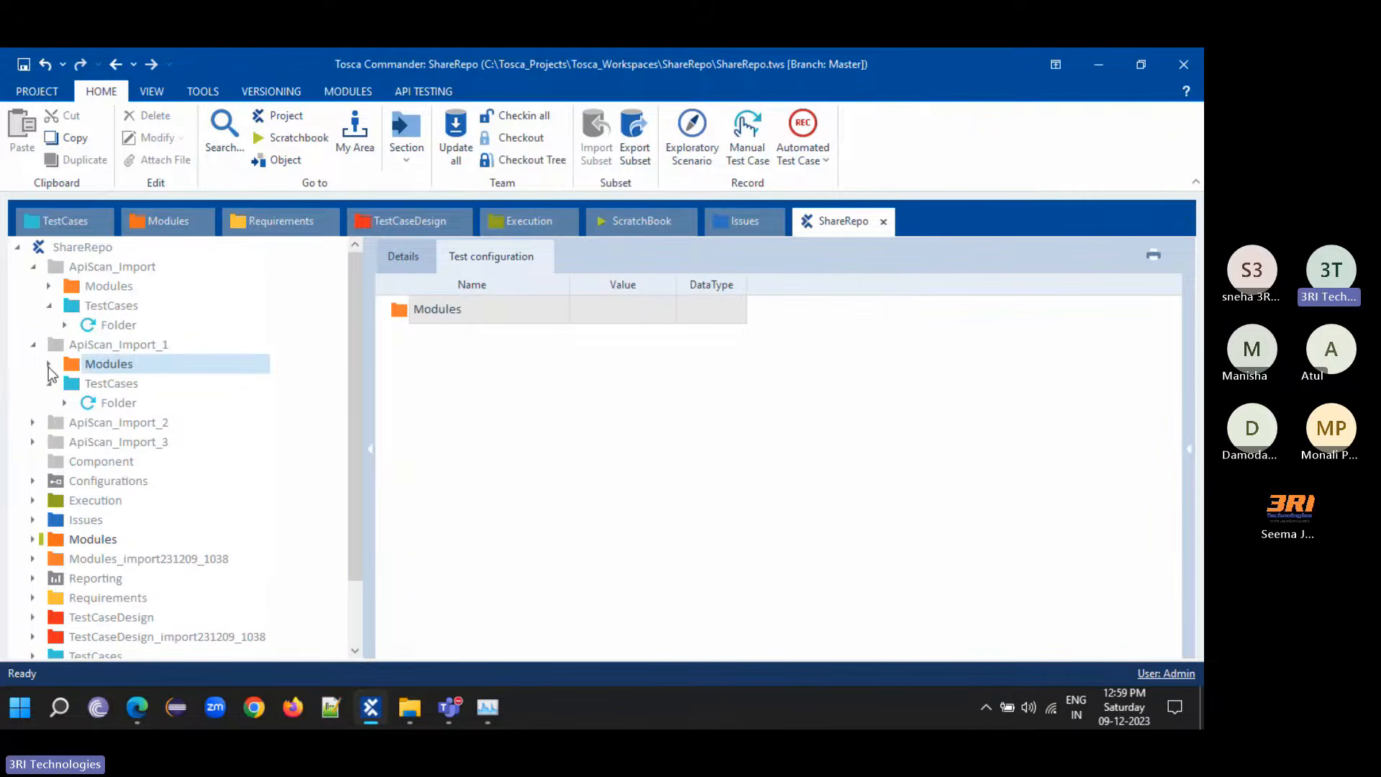
left_click(49, 365)
left_click(135, 403)
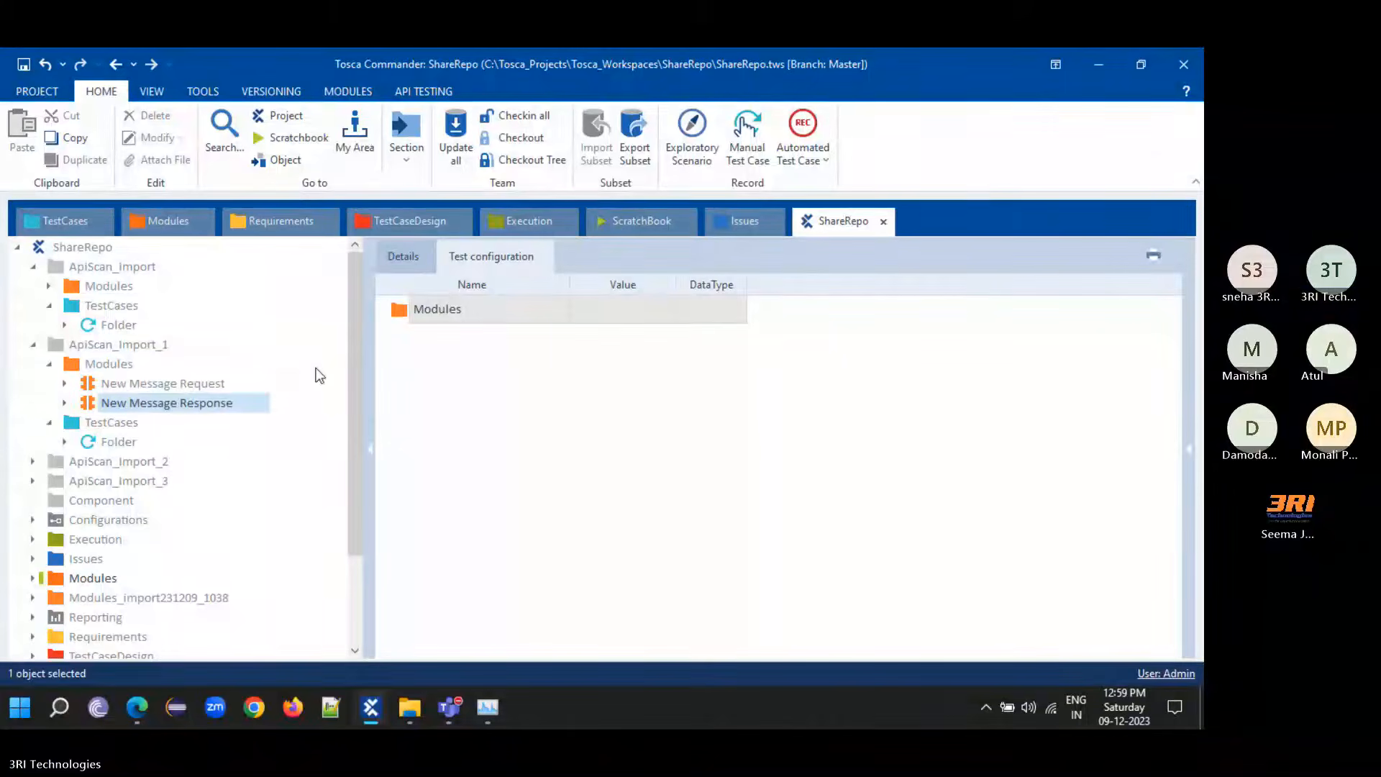
left_click(131, 384)
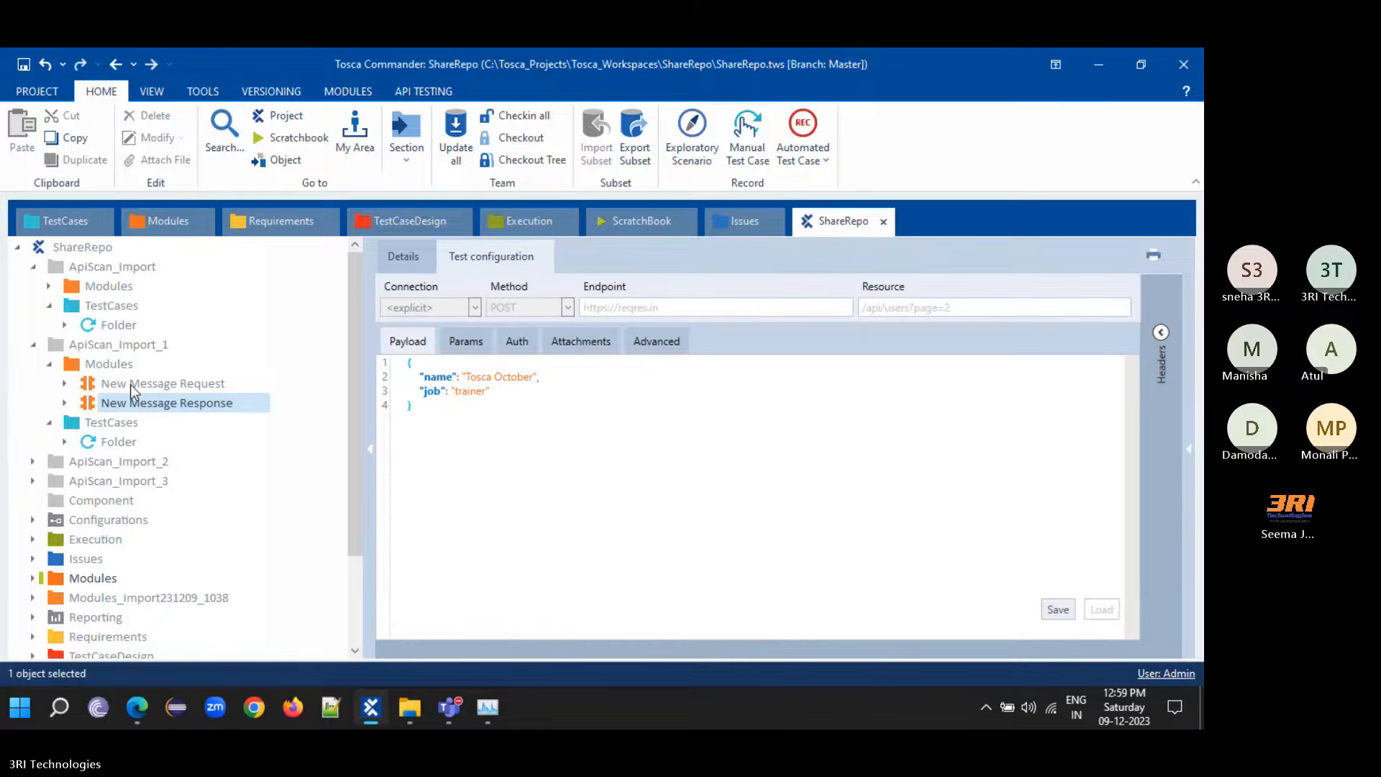
left_click(518, 344)
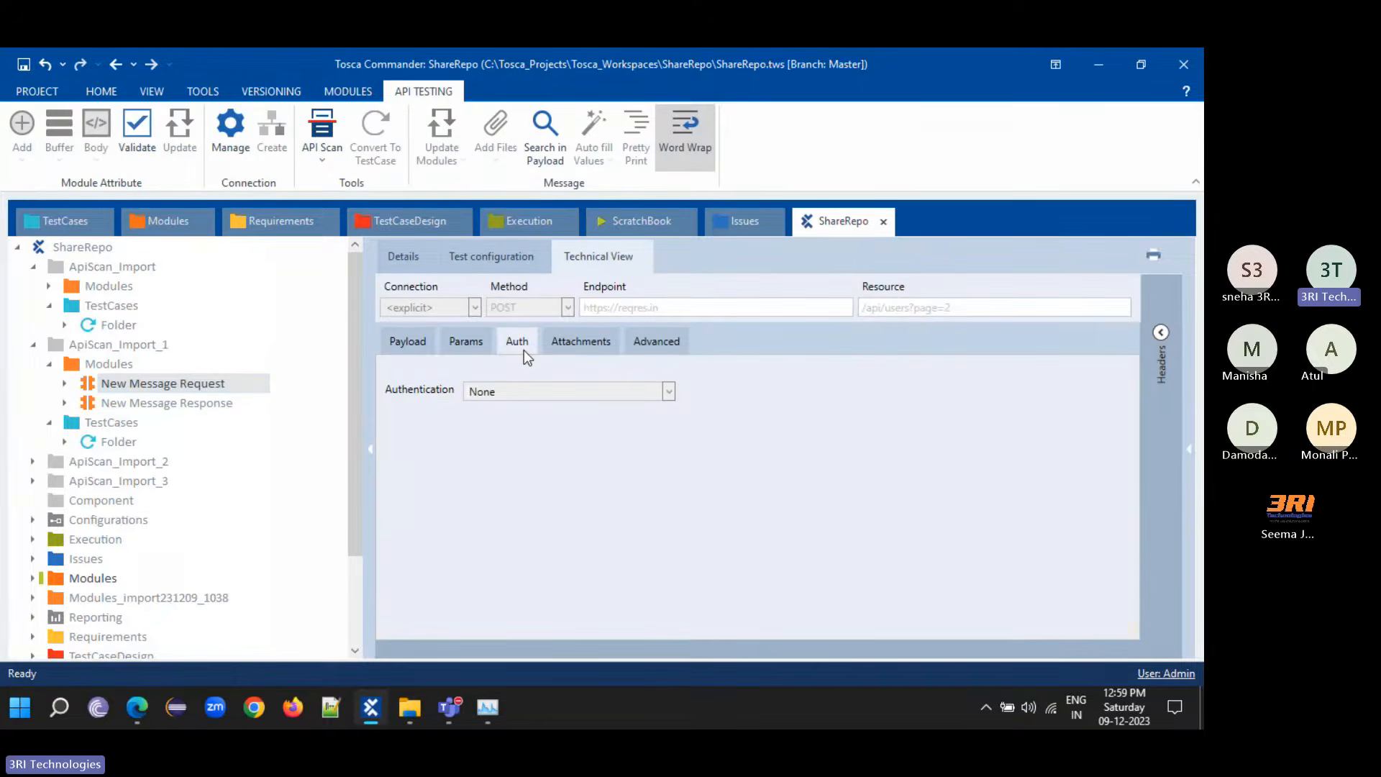
left_click(1161, 333)
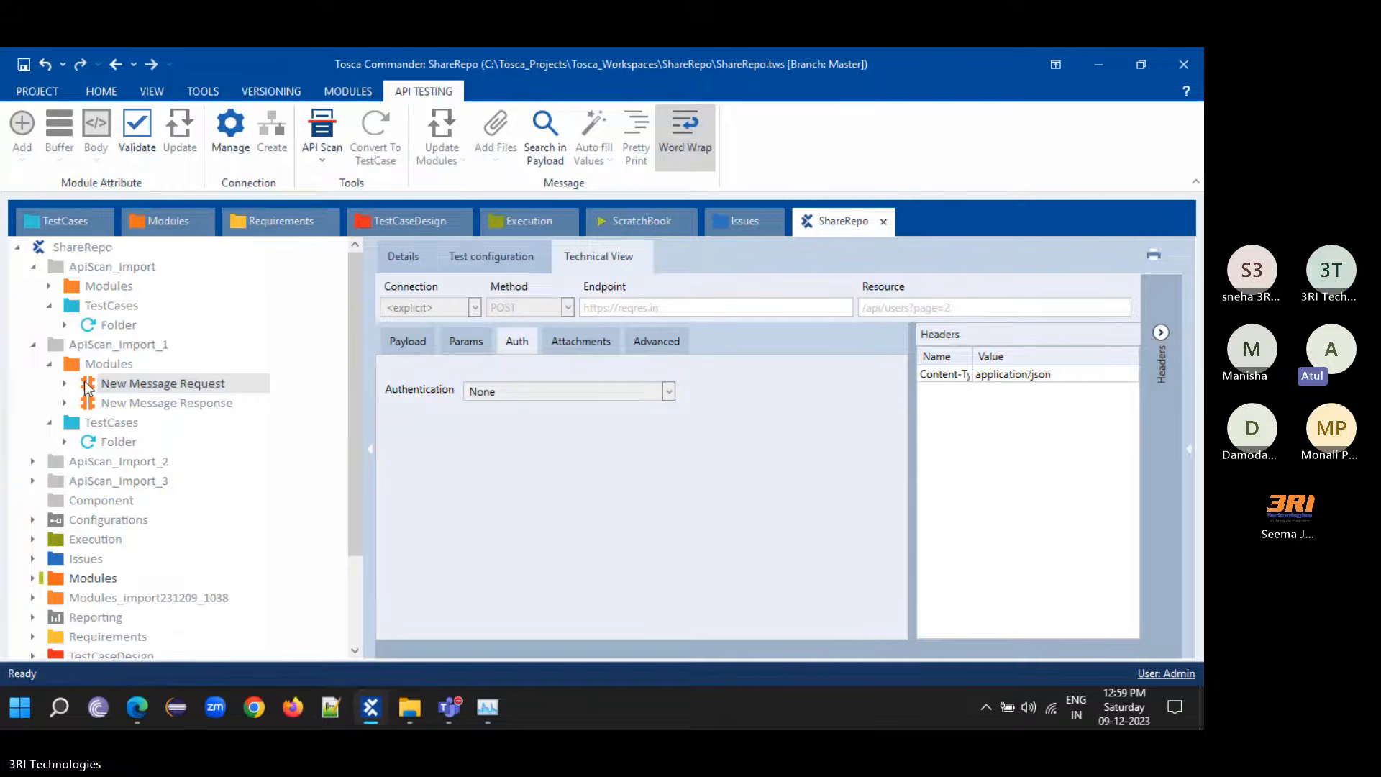
left_click(1161, 333)
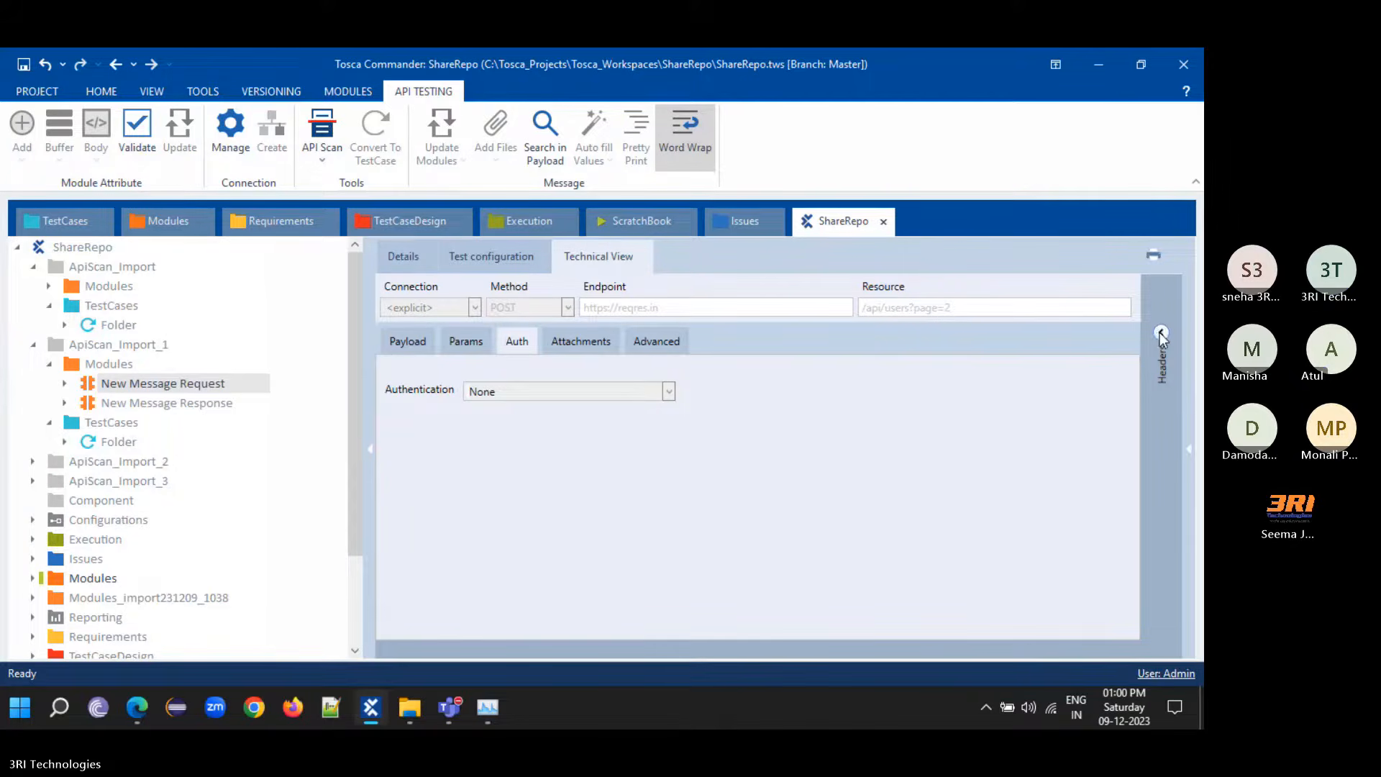
- Examine the users Request and users Response steps of the New Project test case in ApiScan_Import_3
left_click(32, 480)
left_click(130, 519)
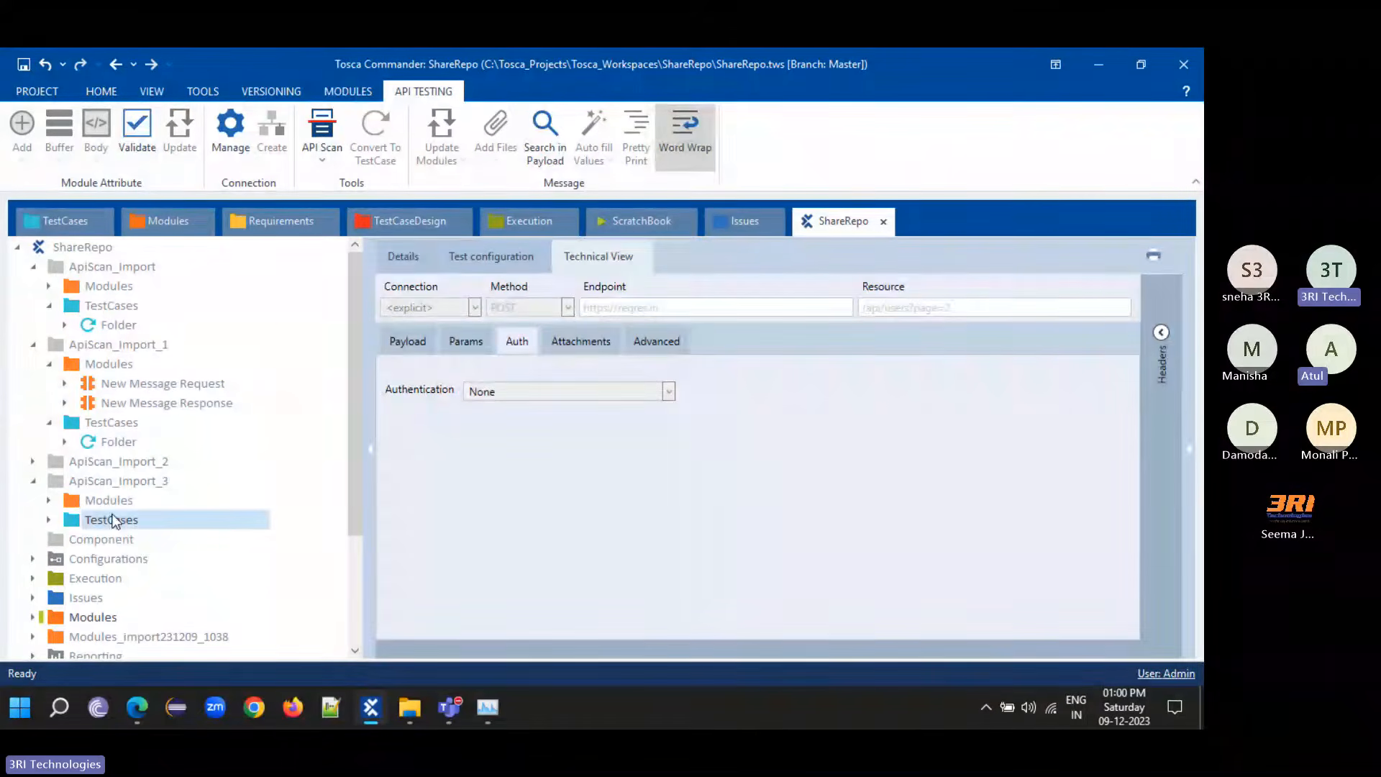
left_click(399, 338)
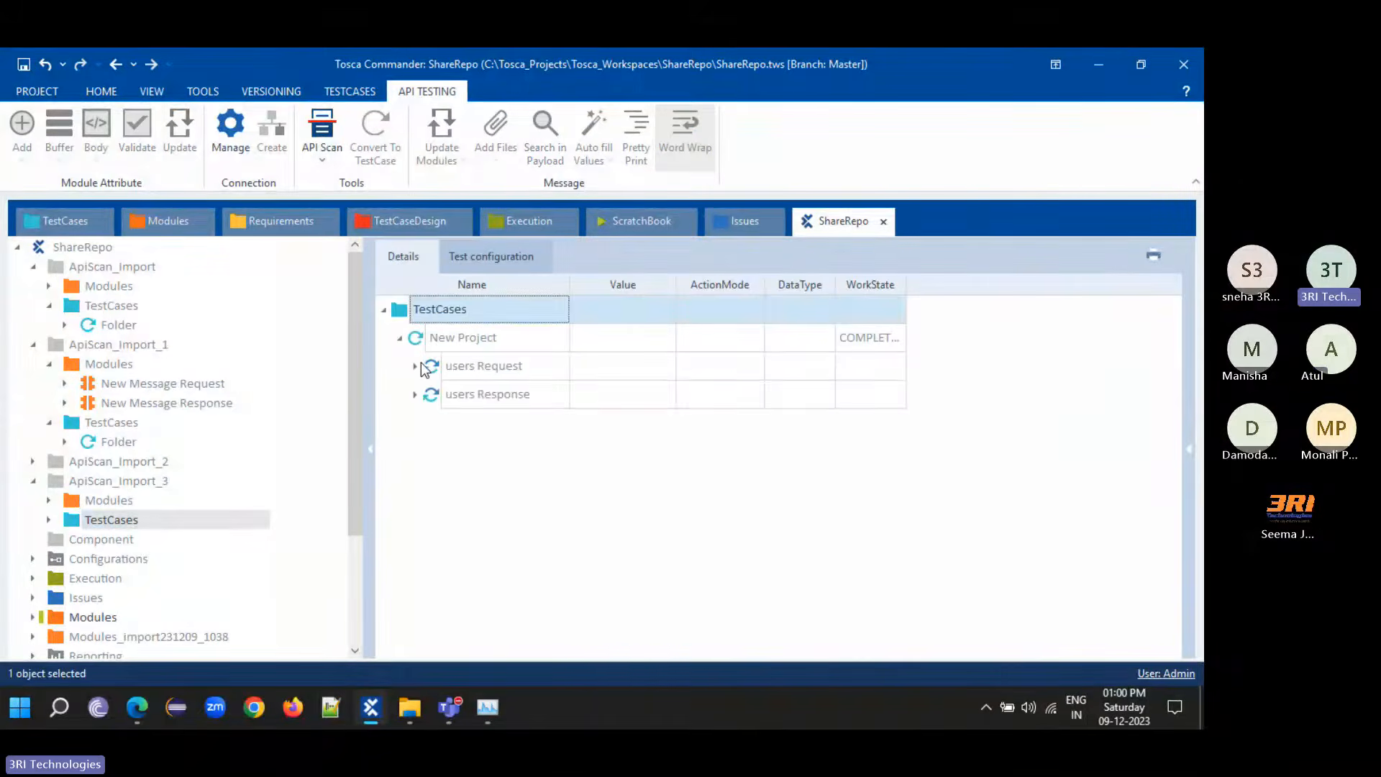
left_click(416, 395)
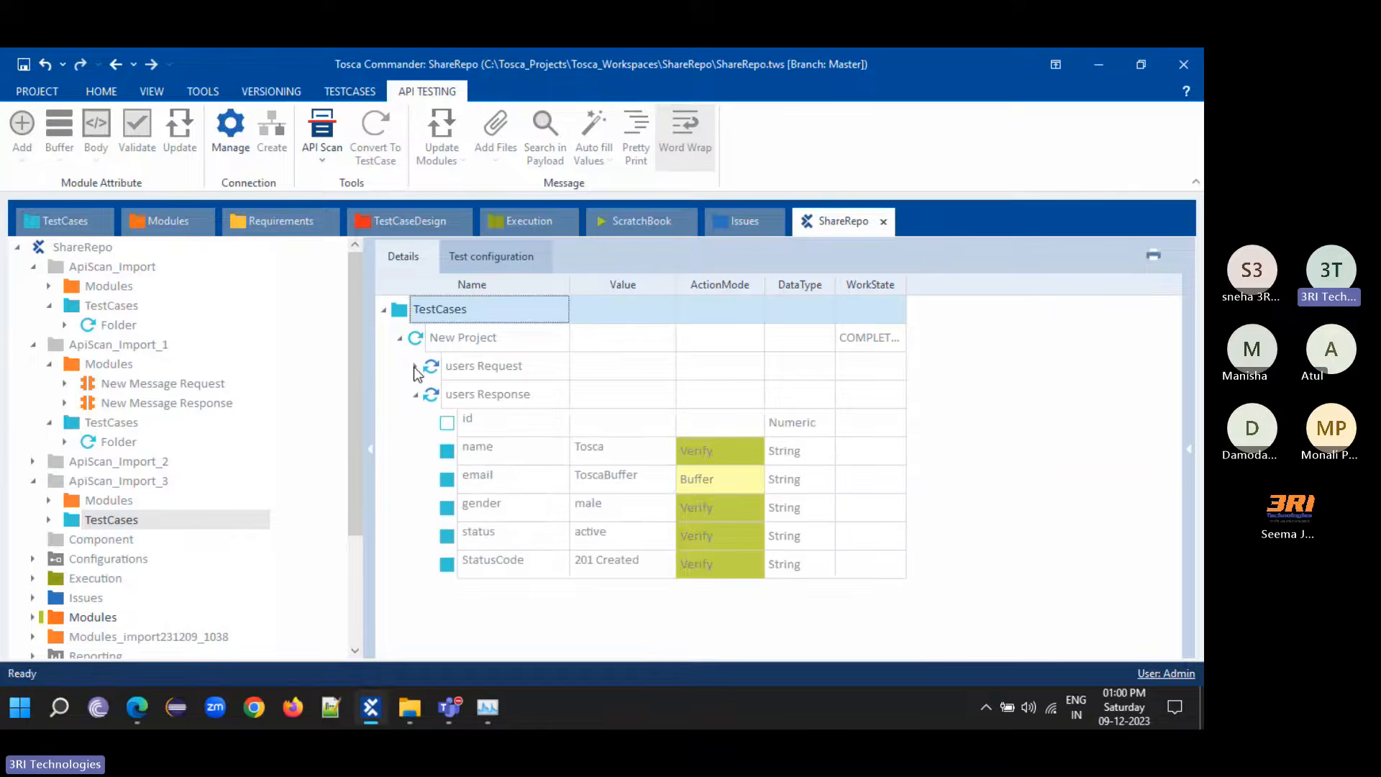
left_click(414, 367)
left_click(414, 367)
- Inspect the users Request and users Response modules of ApiScan_Import_3 and show the full Authorization value
left_click(108, 502)
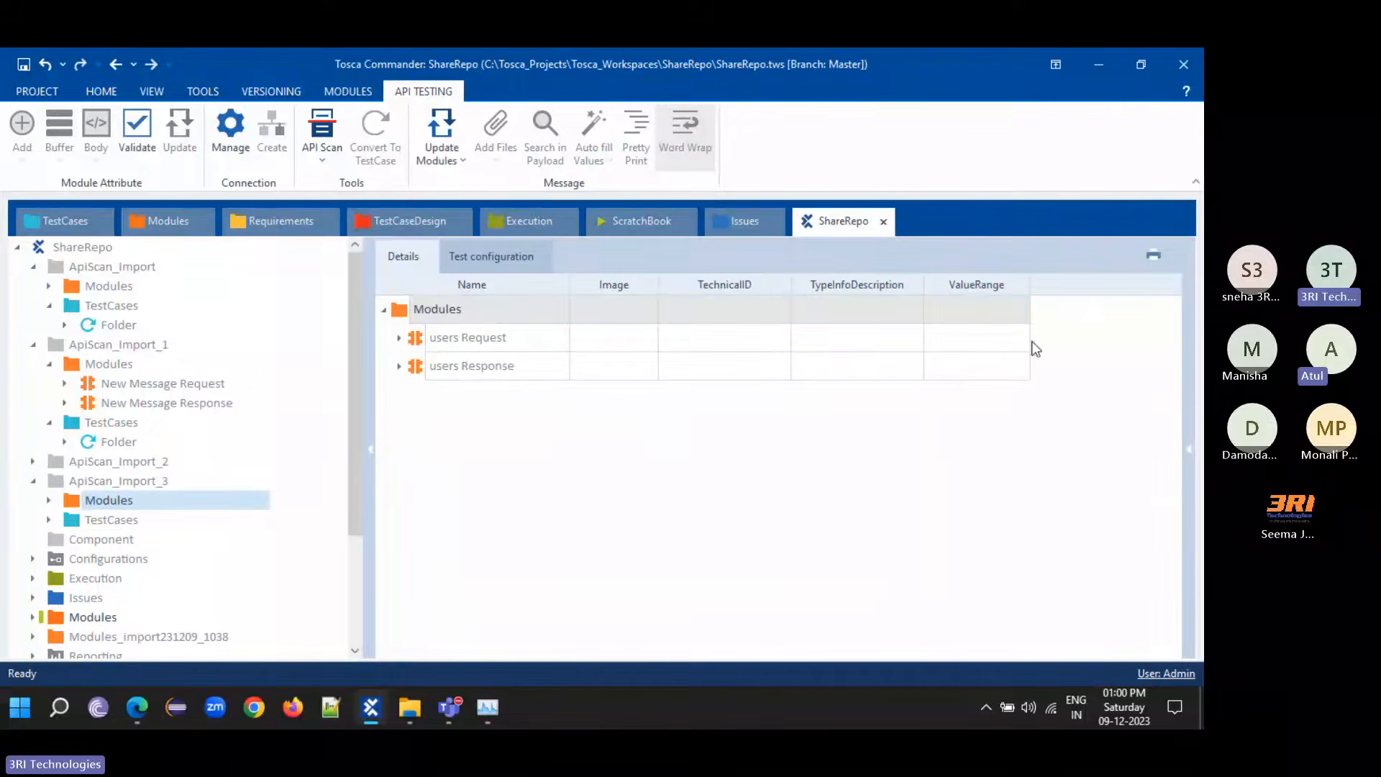
left_click(414, 367)
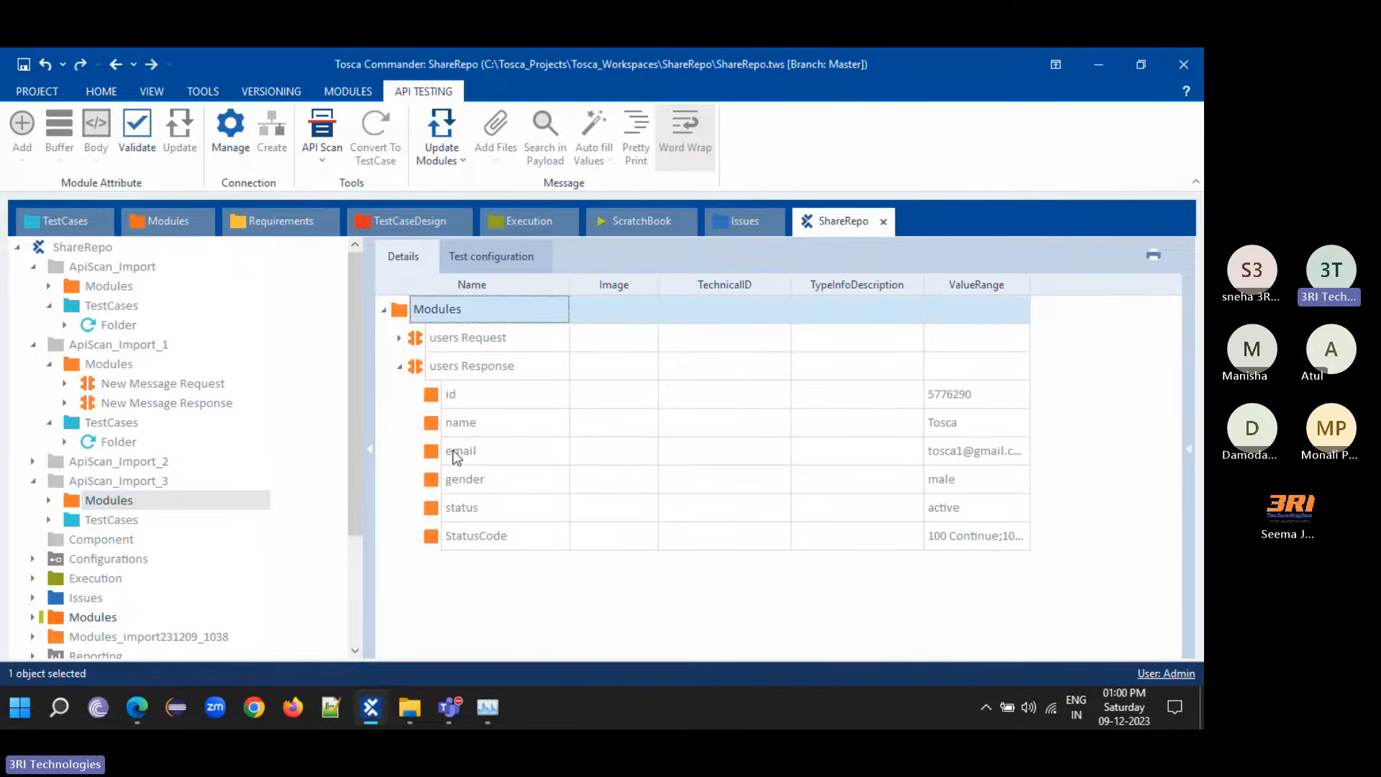
left_click(409, 341)
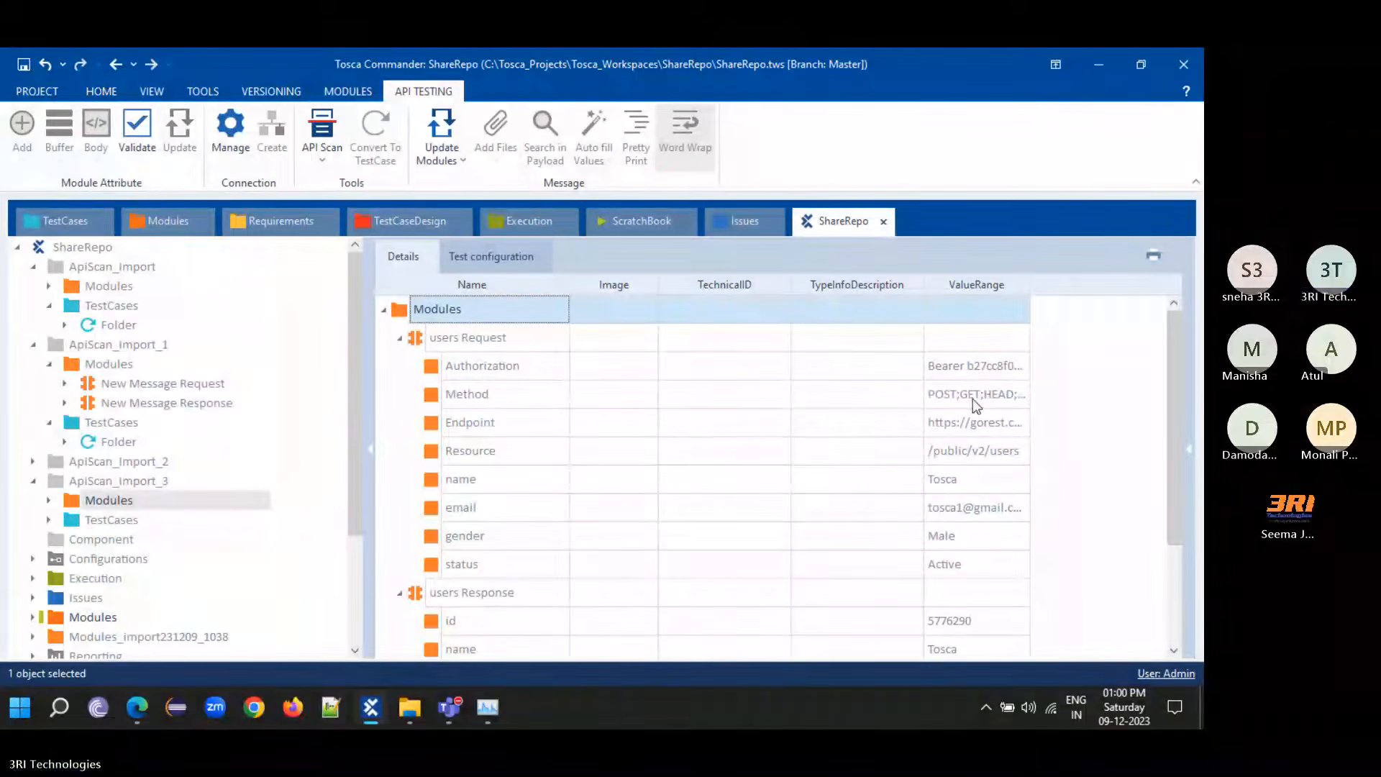
left_click(960, 370)
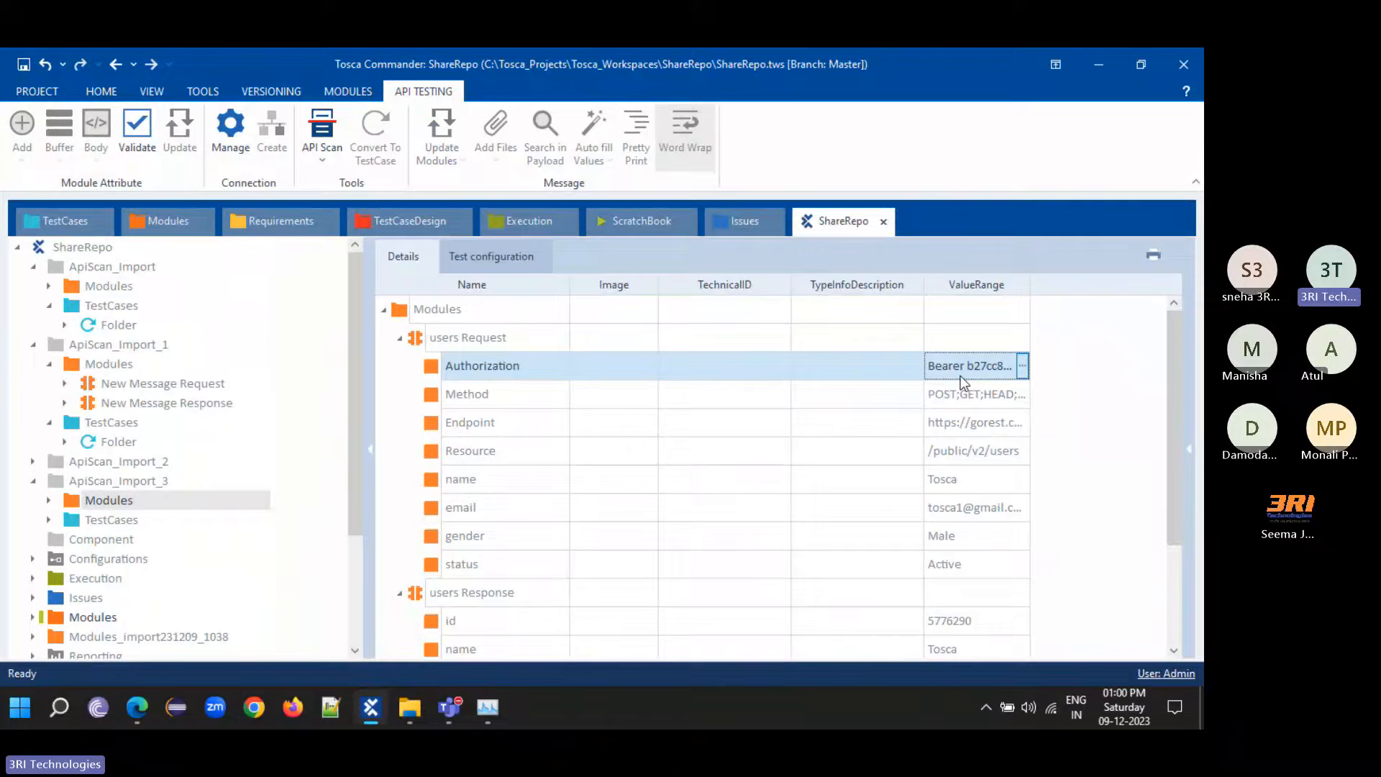
left_click(1022, 366)
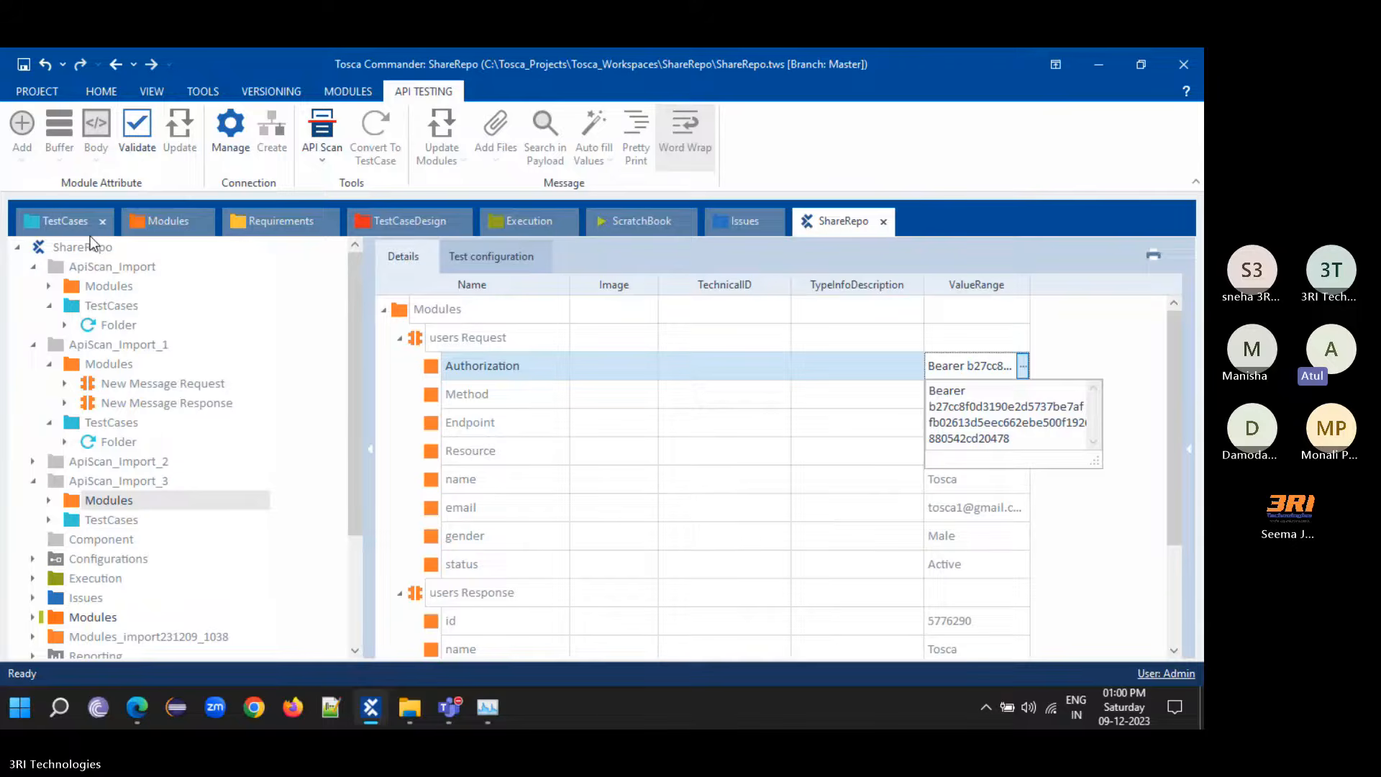
- Return to the TestCases section and look over the commands available for test cases and tools
left_click(63, 223)
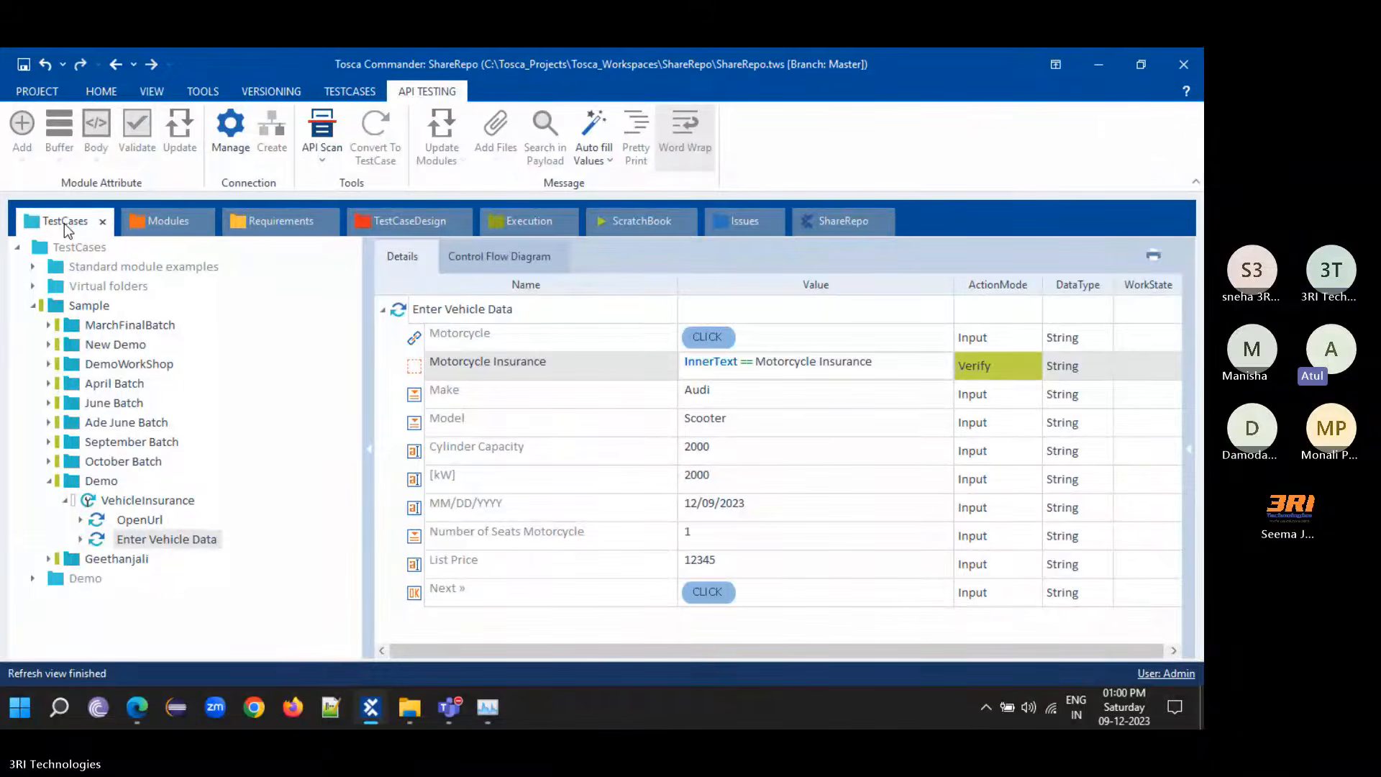
left_click(110, 93)
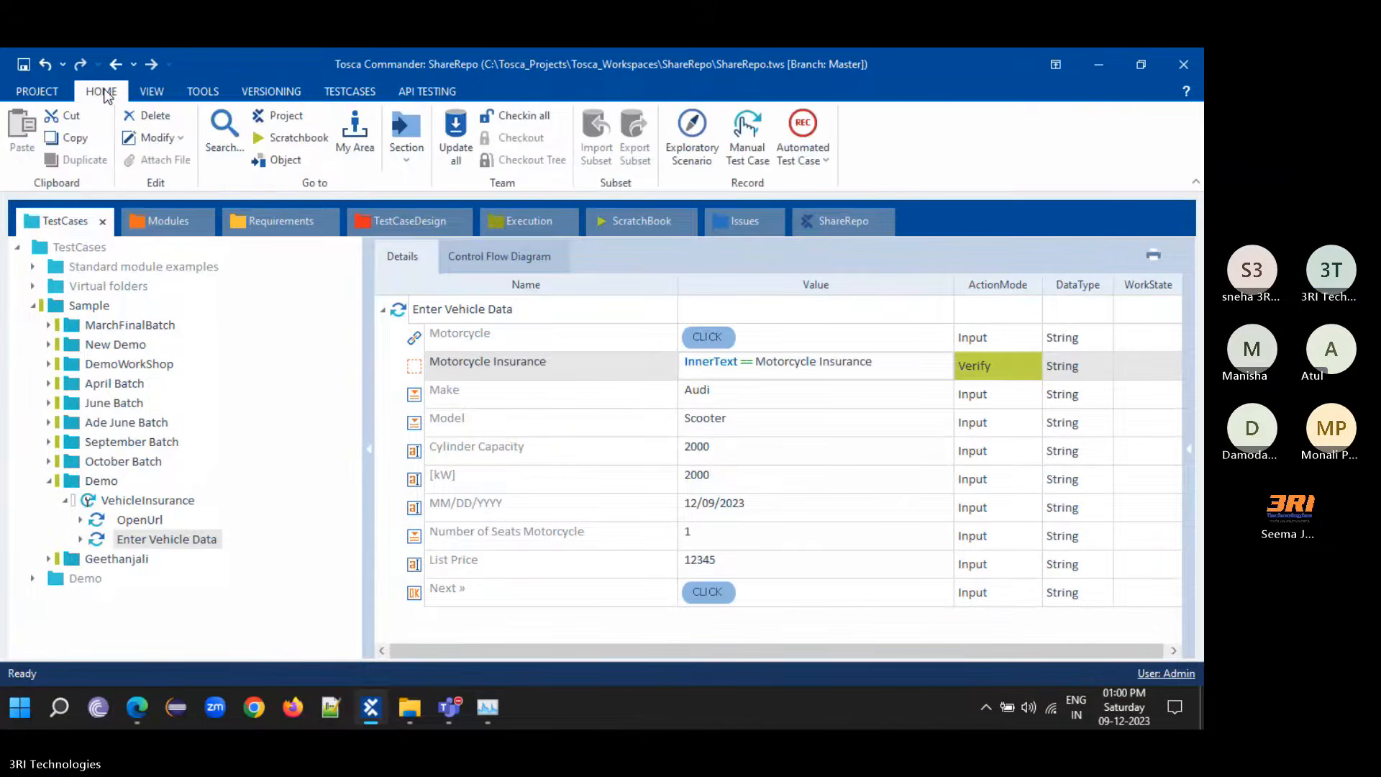
left_click(343, 94)
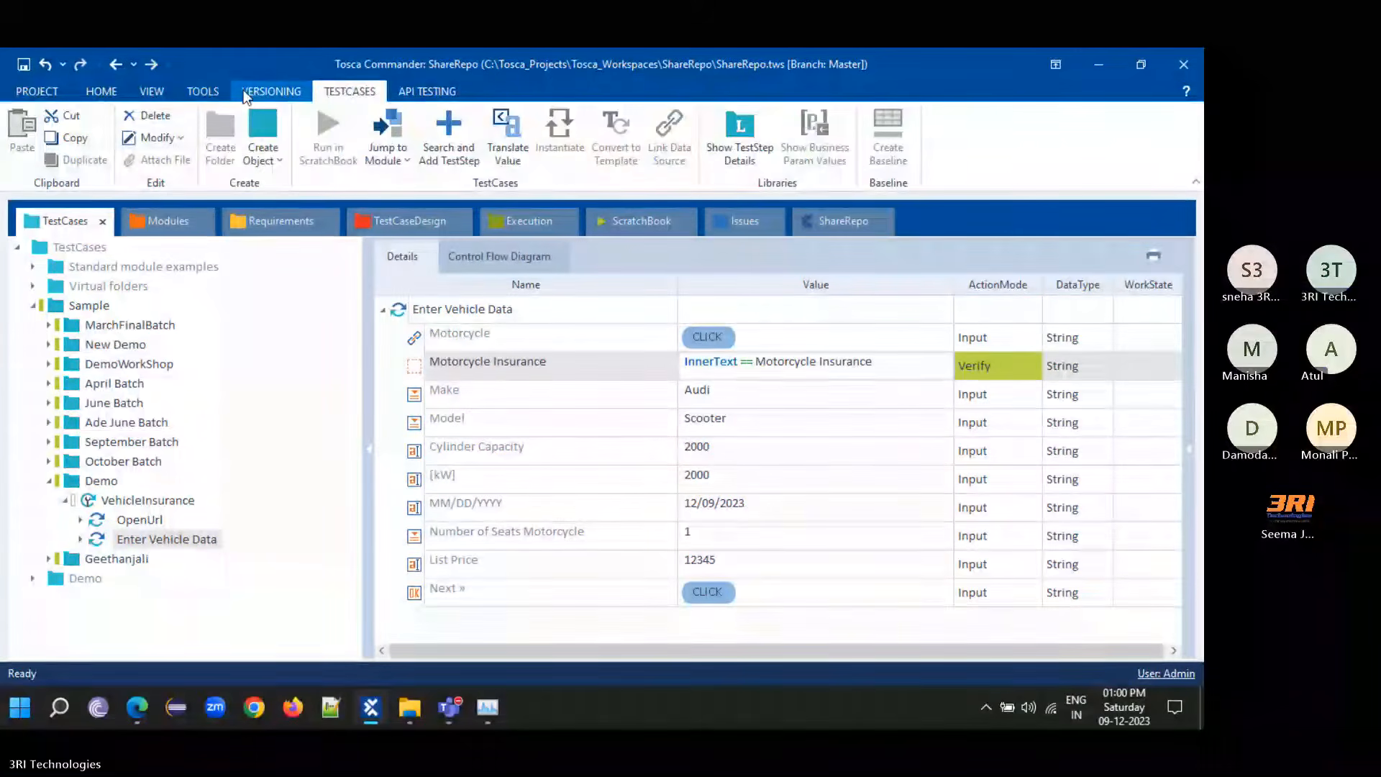
left_click(203, 91)
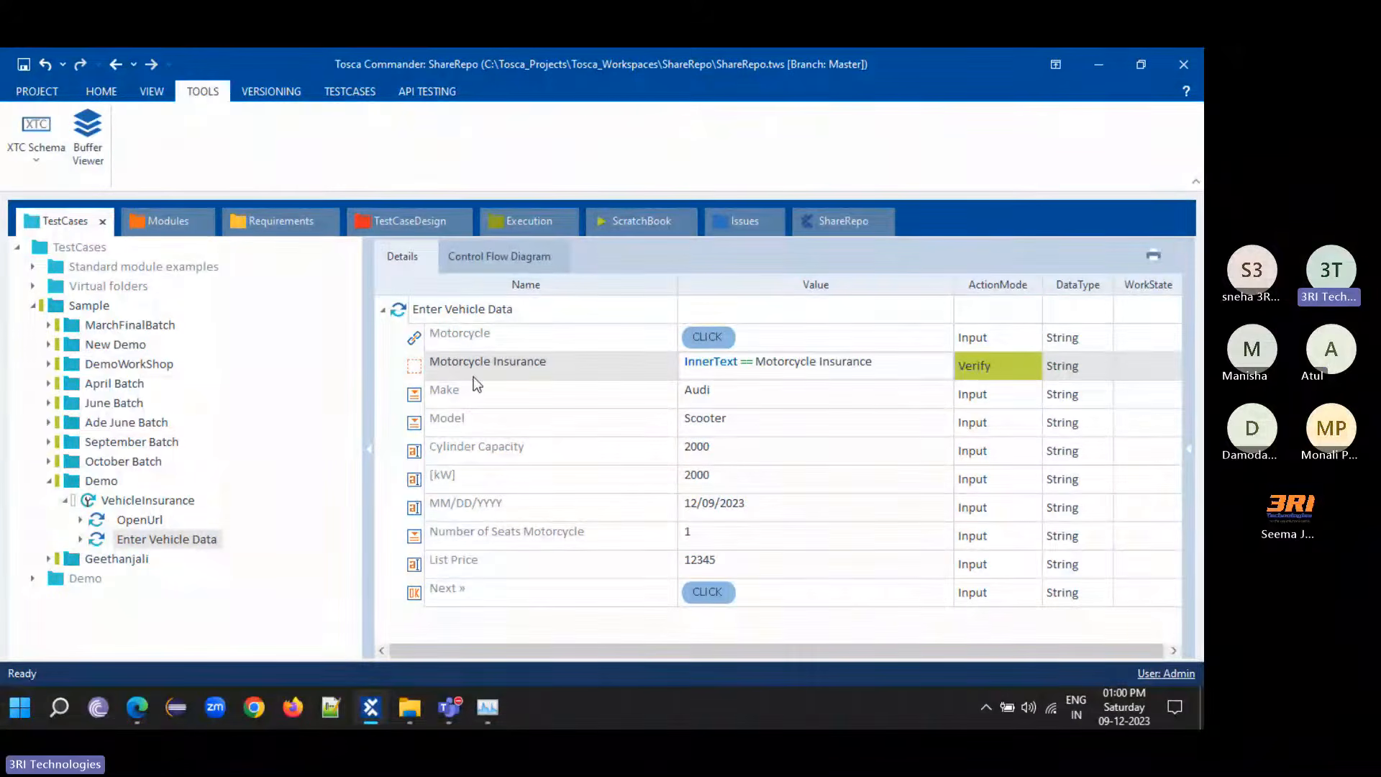
left_click(104, 97)
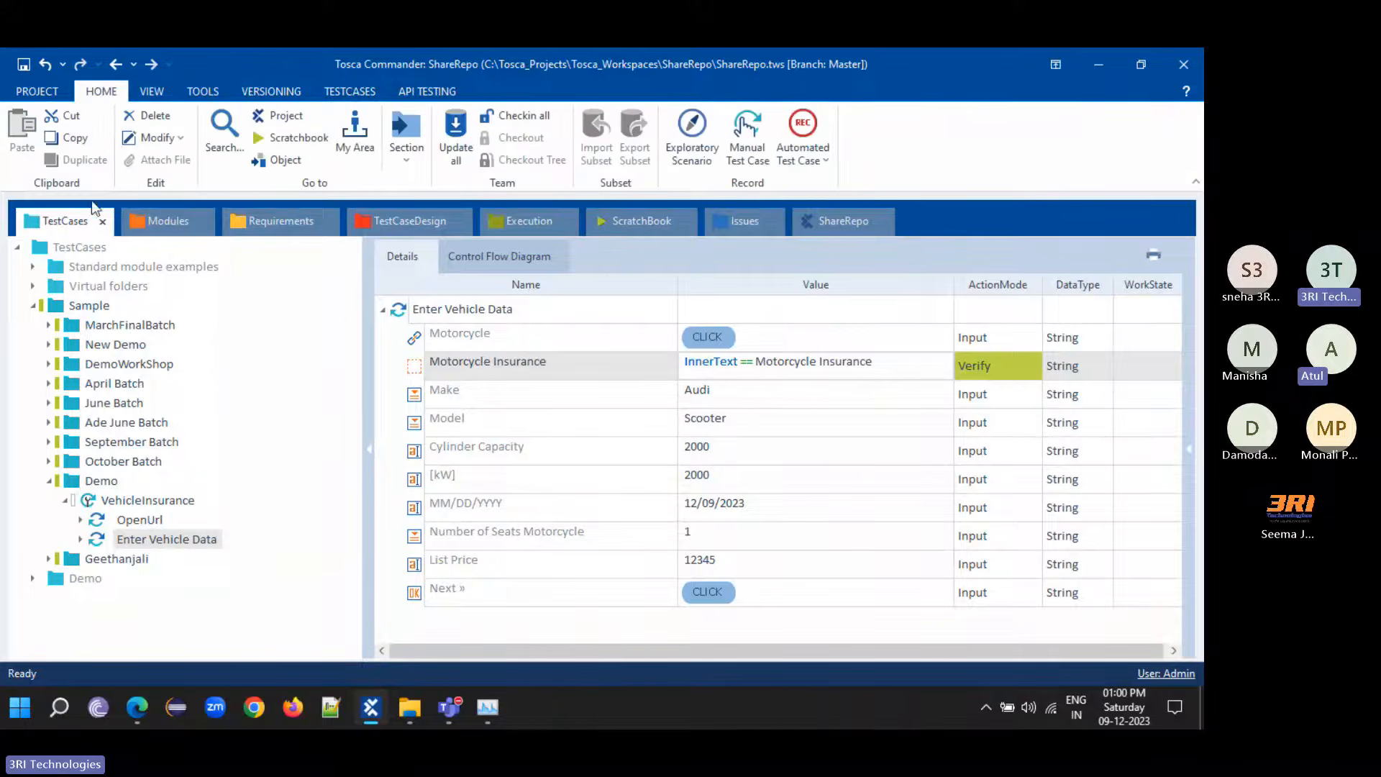
- Expand the top-level Demo folder in the TestCases tree and collapse the Sample folder with its Demo subfolder
left_click(32, 579)
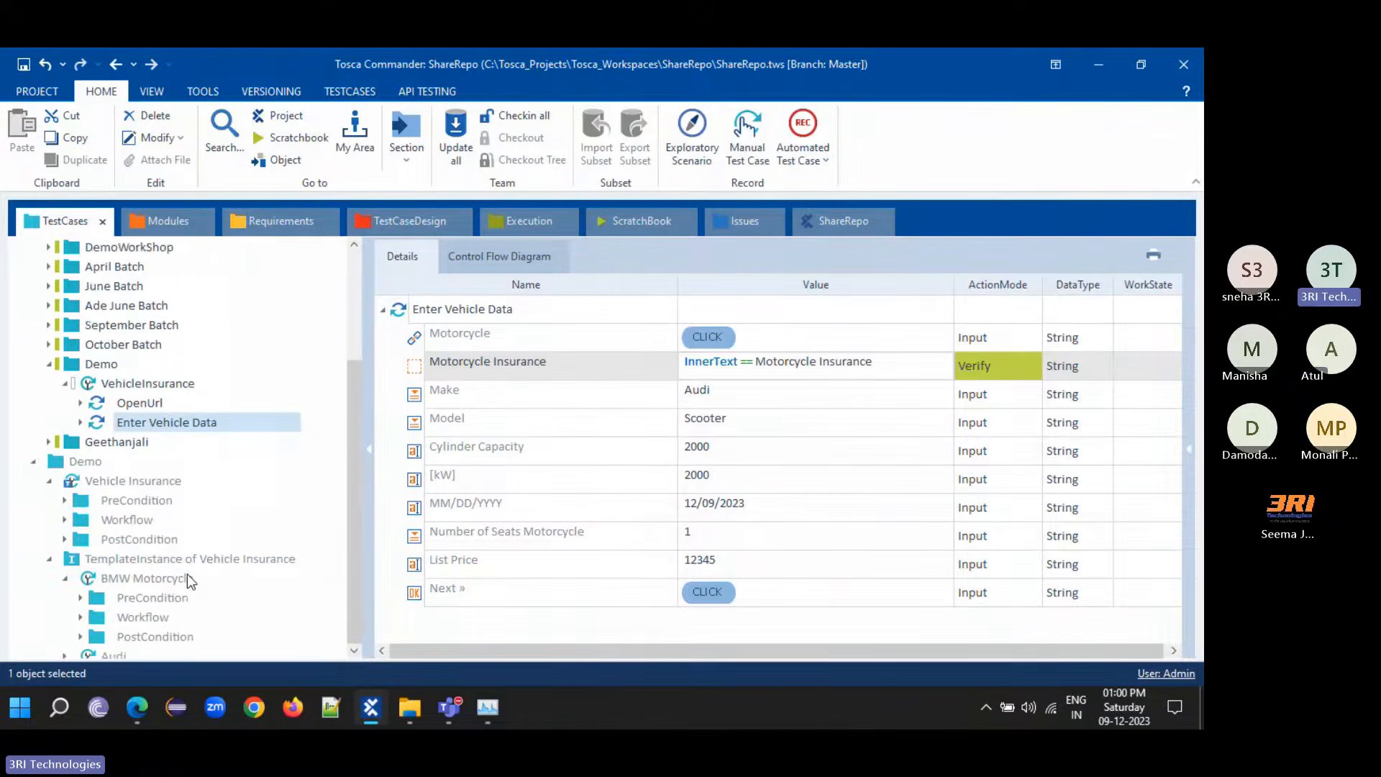
scroll(187, 574, "down", 2)
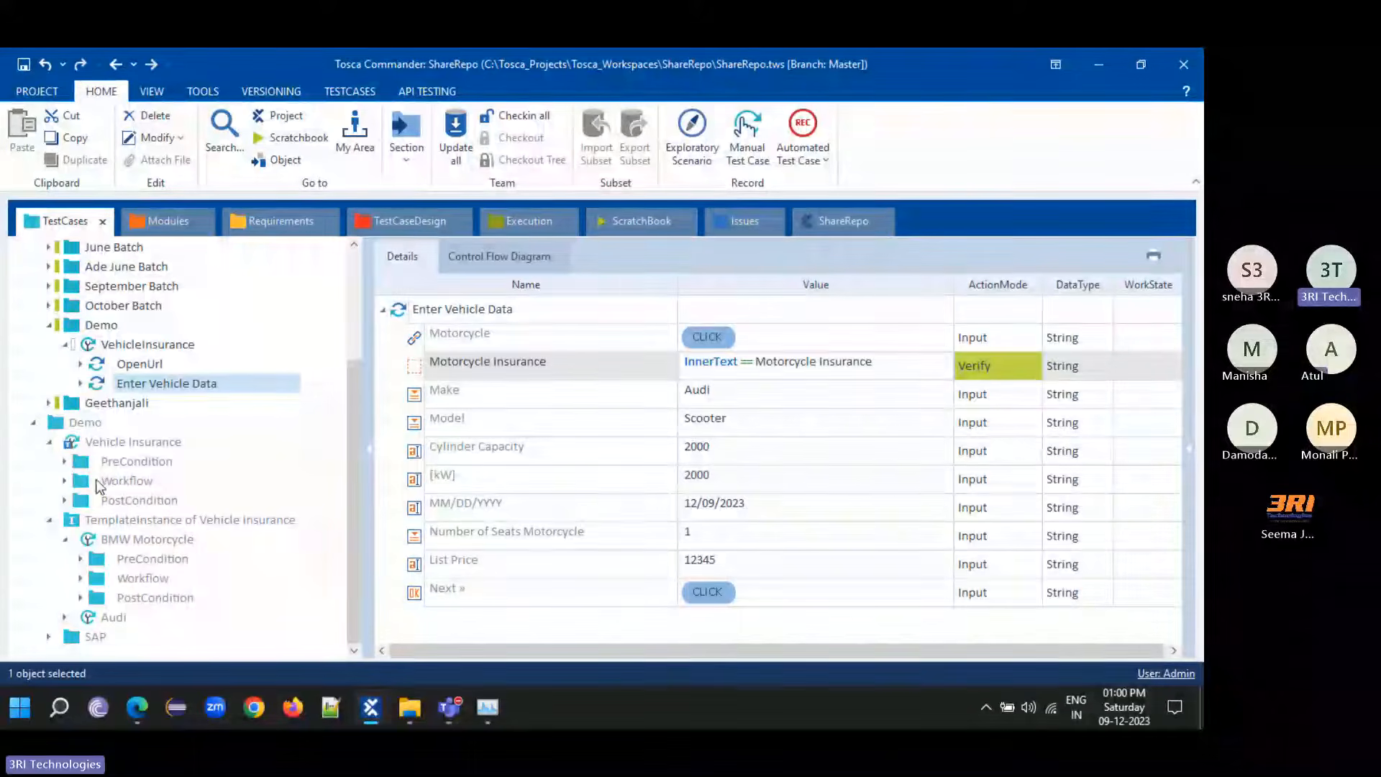
left_click(137, 363)
left_click(153, 385)
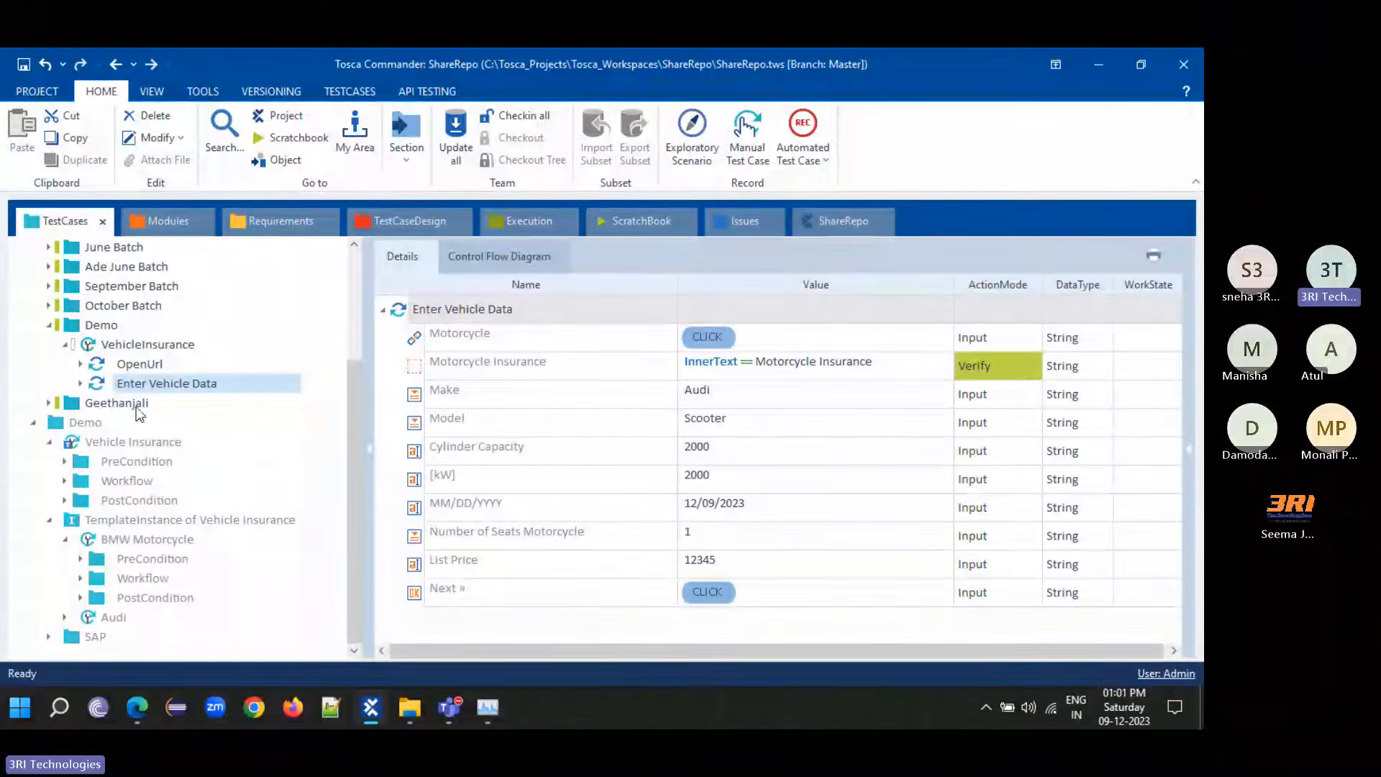
left_click(48, 324)
scroll(112, 362, "up", 3)
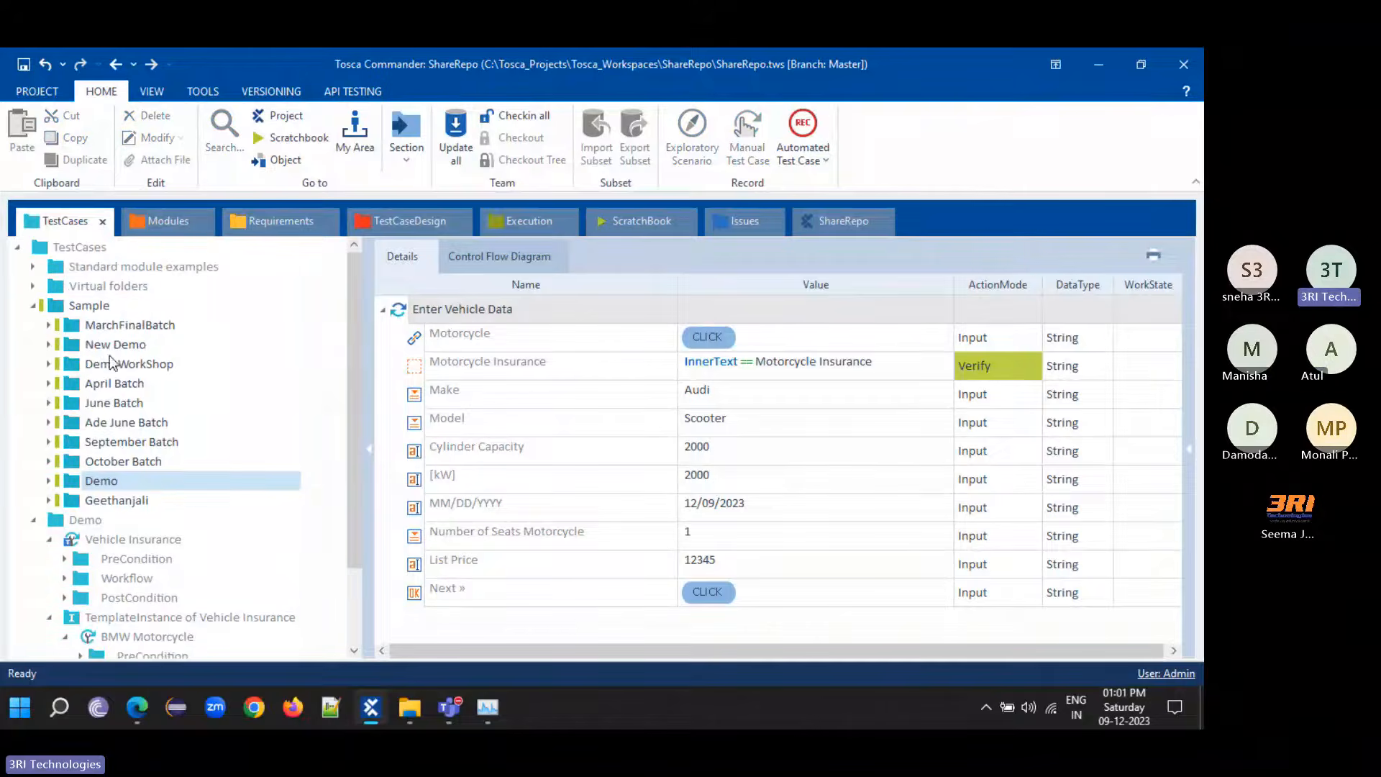
left_click(33, 306)
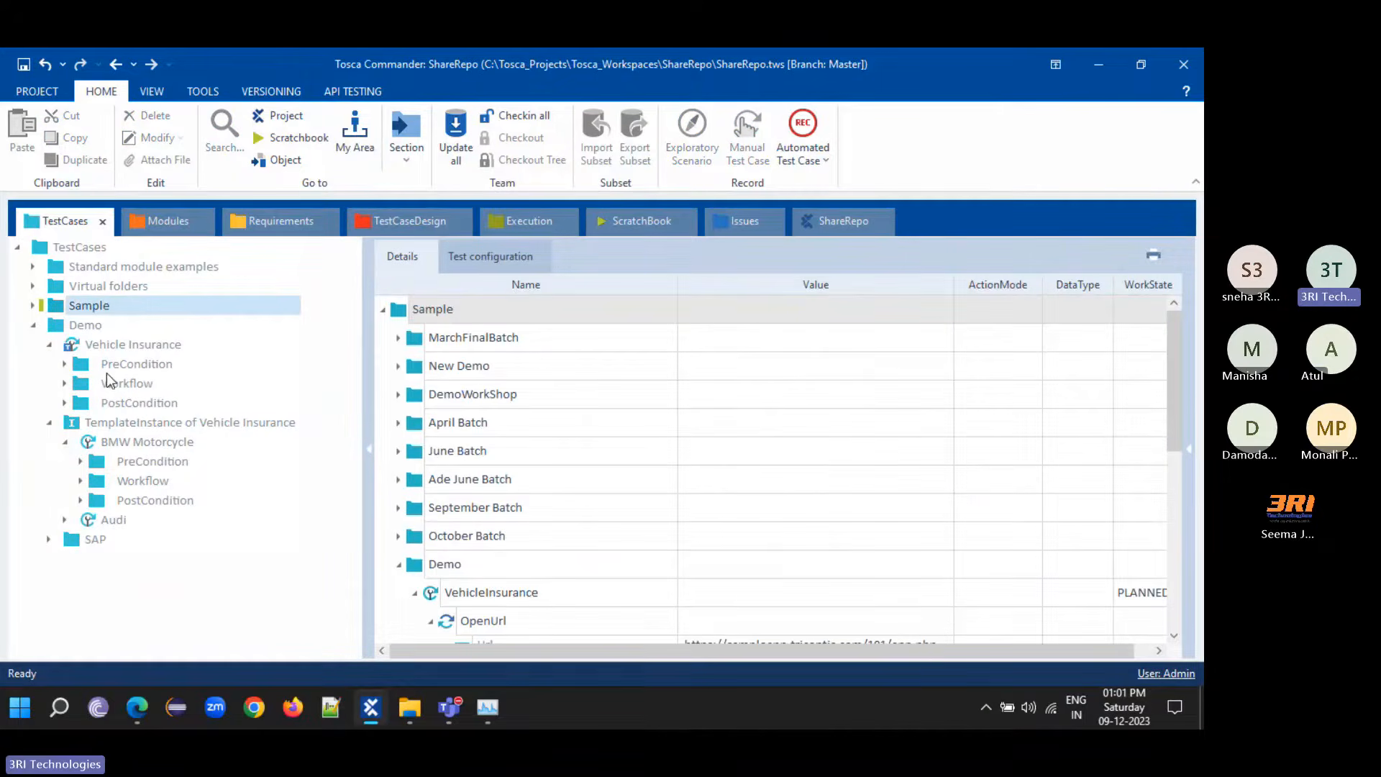
- Look over the Vehicle Insurance template and its TemplateInstance, and collapse the BMW Motorcycle test case in the tree
left_click(118, 341)
left_click(158, 430)
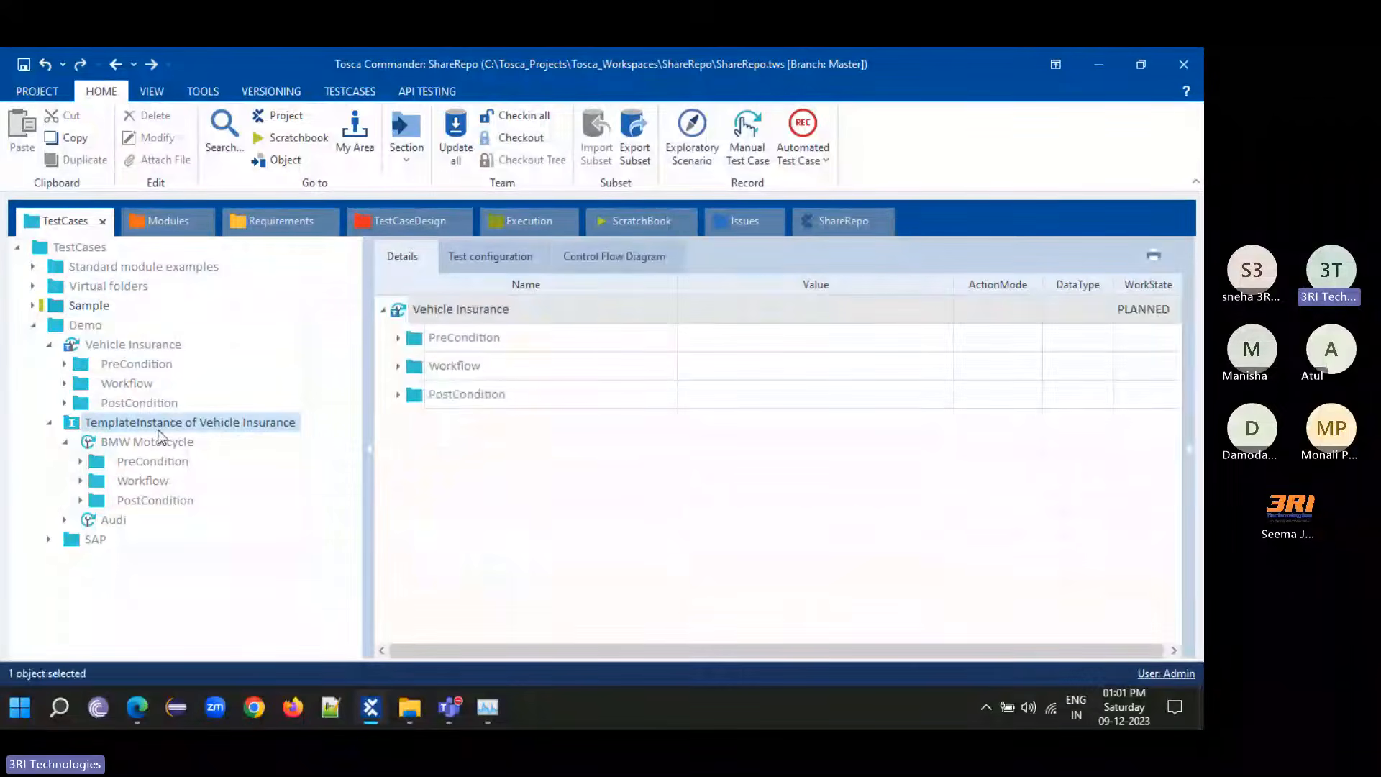
double_click(151, 441)
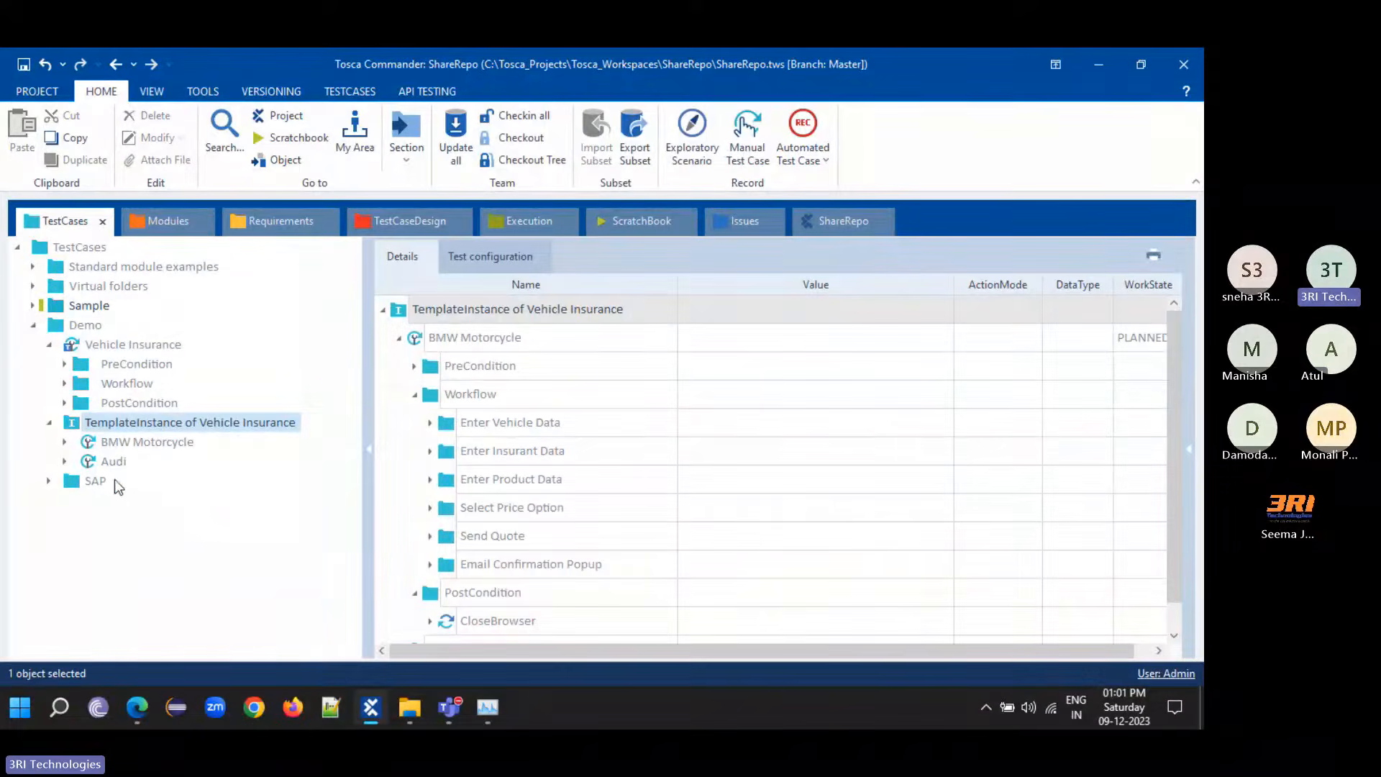
- Run the BMW Motorcycle test case of the TemplateInstance in ScratchBook
left_click(133, 442)
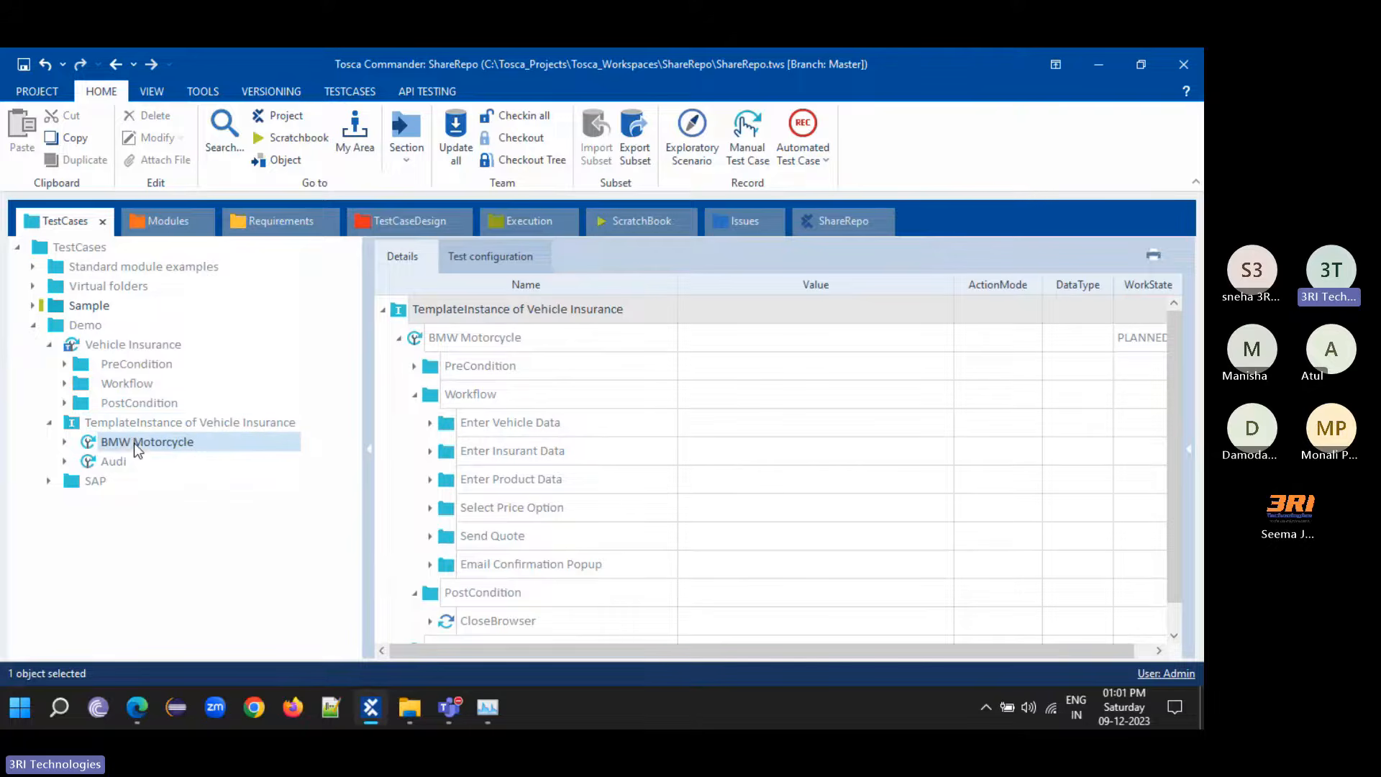
right_click(121, 445)
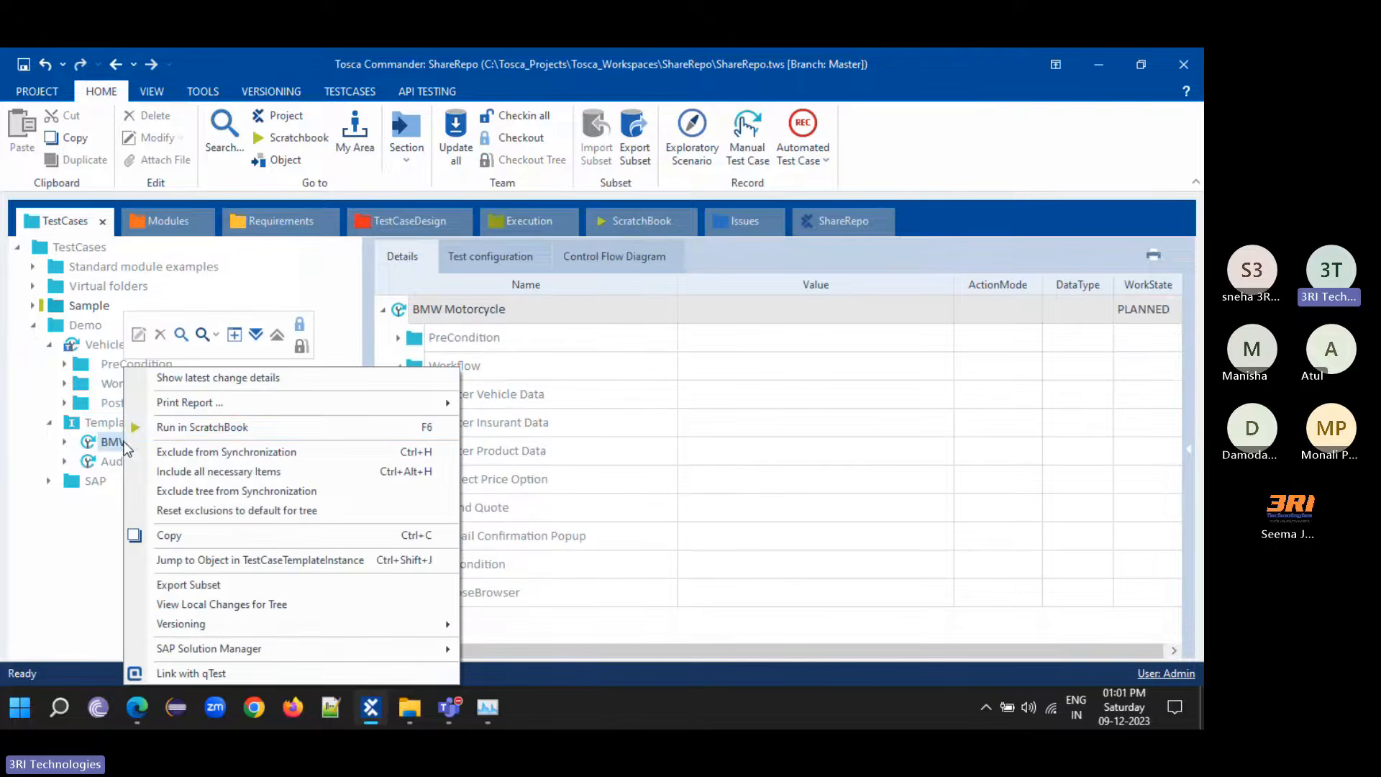
left_click(187, 427)
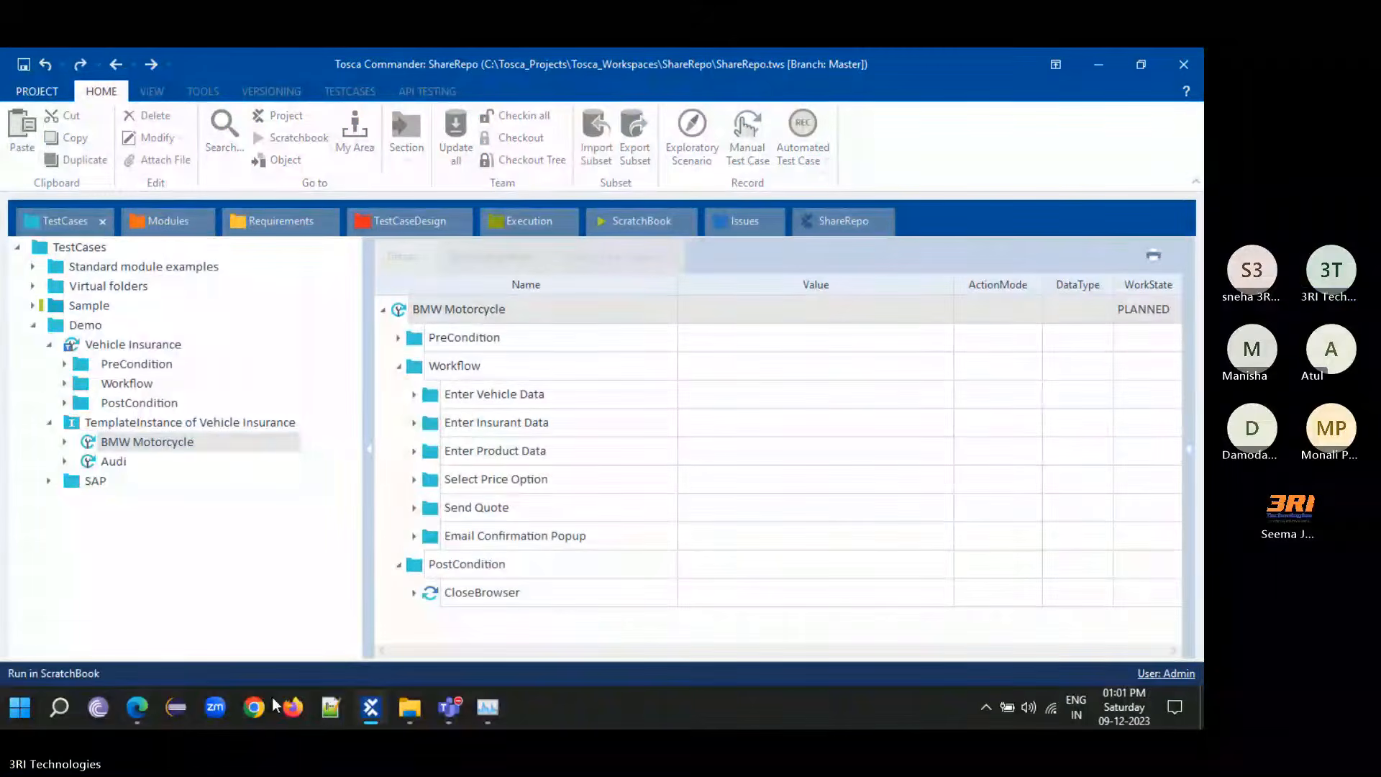
- Switch to Edge to follow the insurance form run, close the form's page, and return to Tosca Commander for the ScratchBook results
left_click(136, 709)
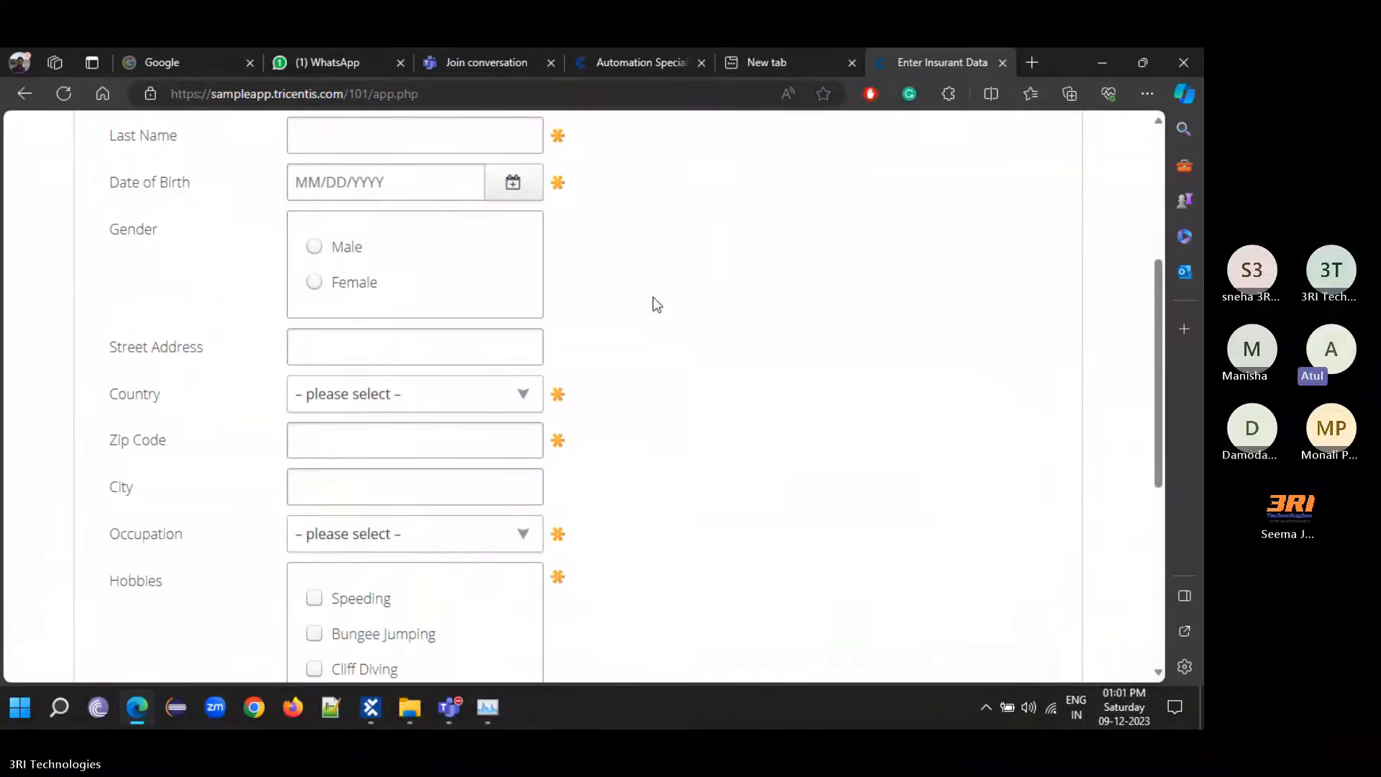
left_click(1001, 63)
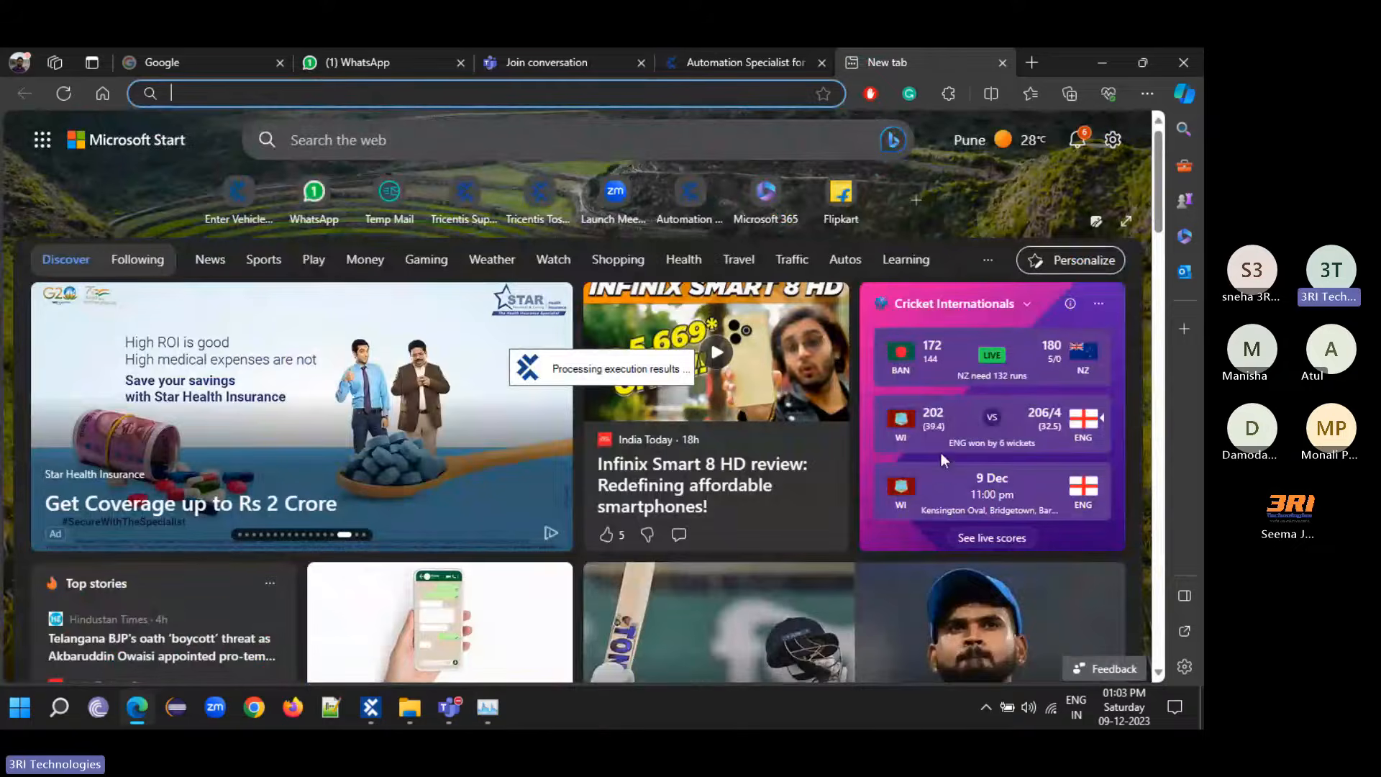
mouse_move(370, 707)
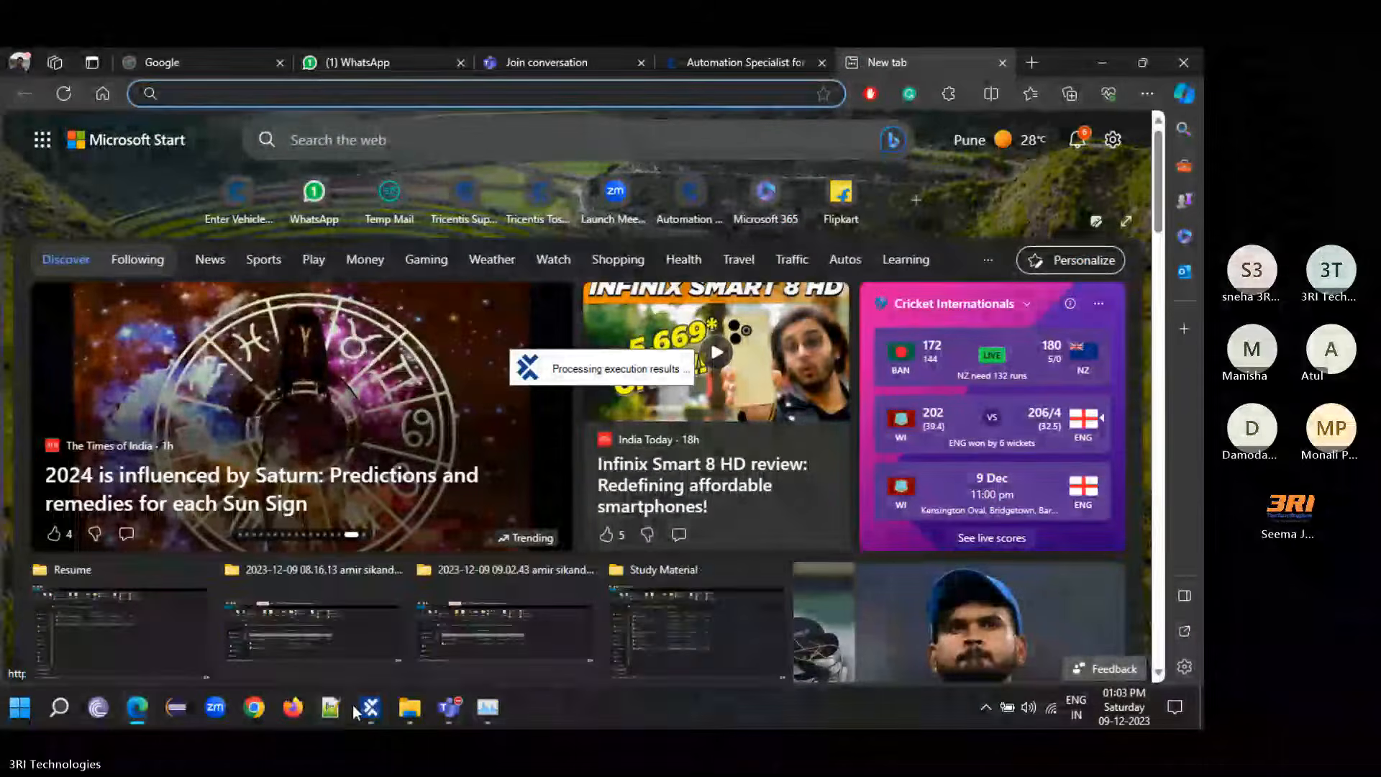
left_click(370, 629)
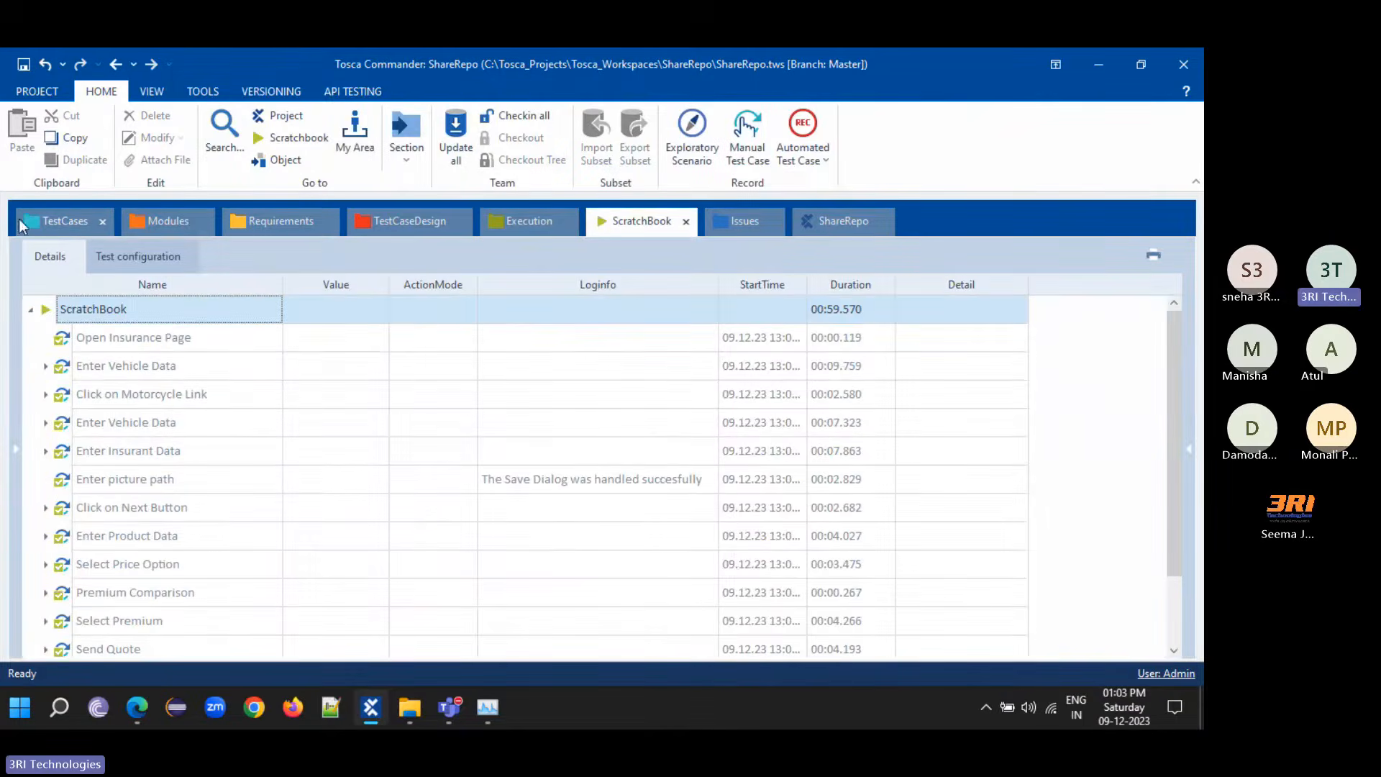
- Inspect the PreCondition, Workflow and PostCondition folders of the BMW Motorcycle test case in TestCases
left_click(63, 221)
left_click(66, 443)
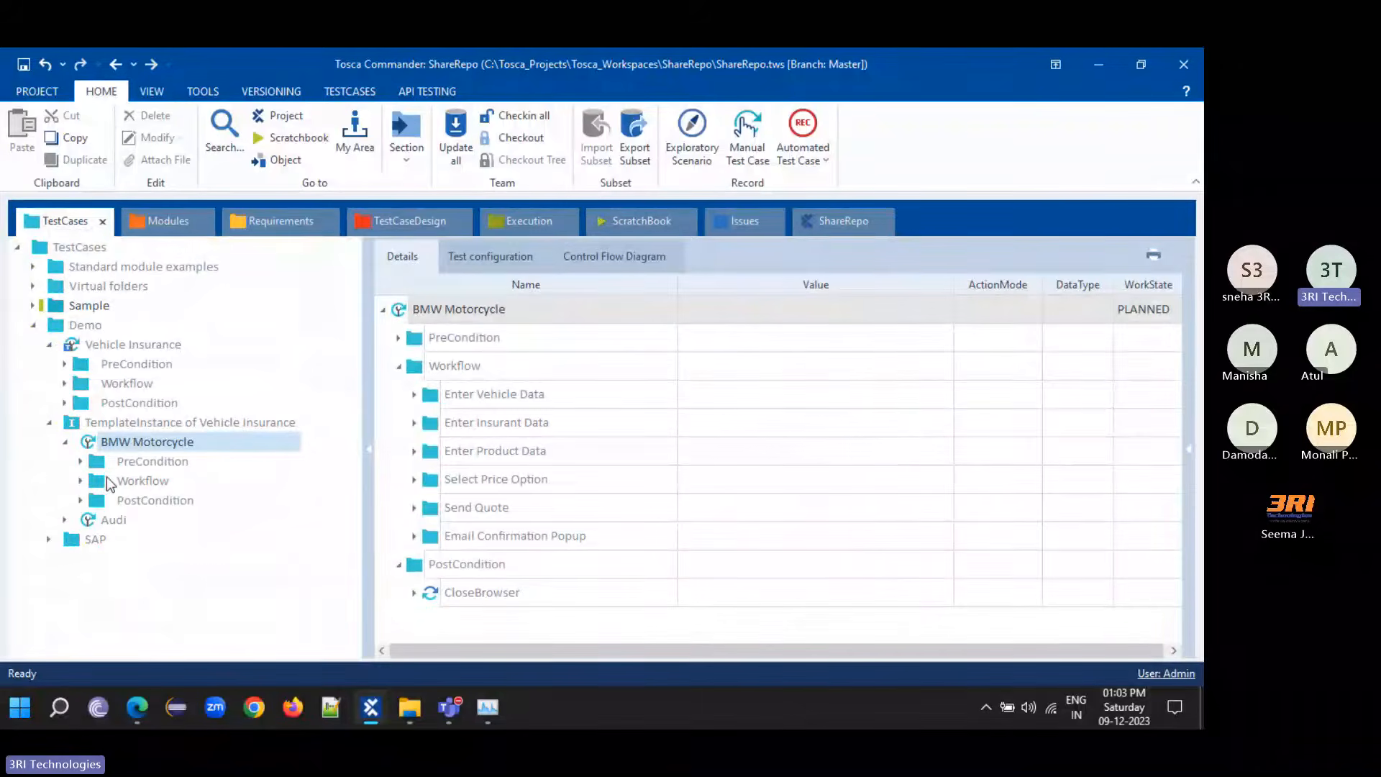
left_click(142, 462)
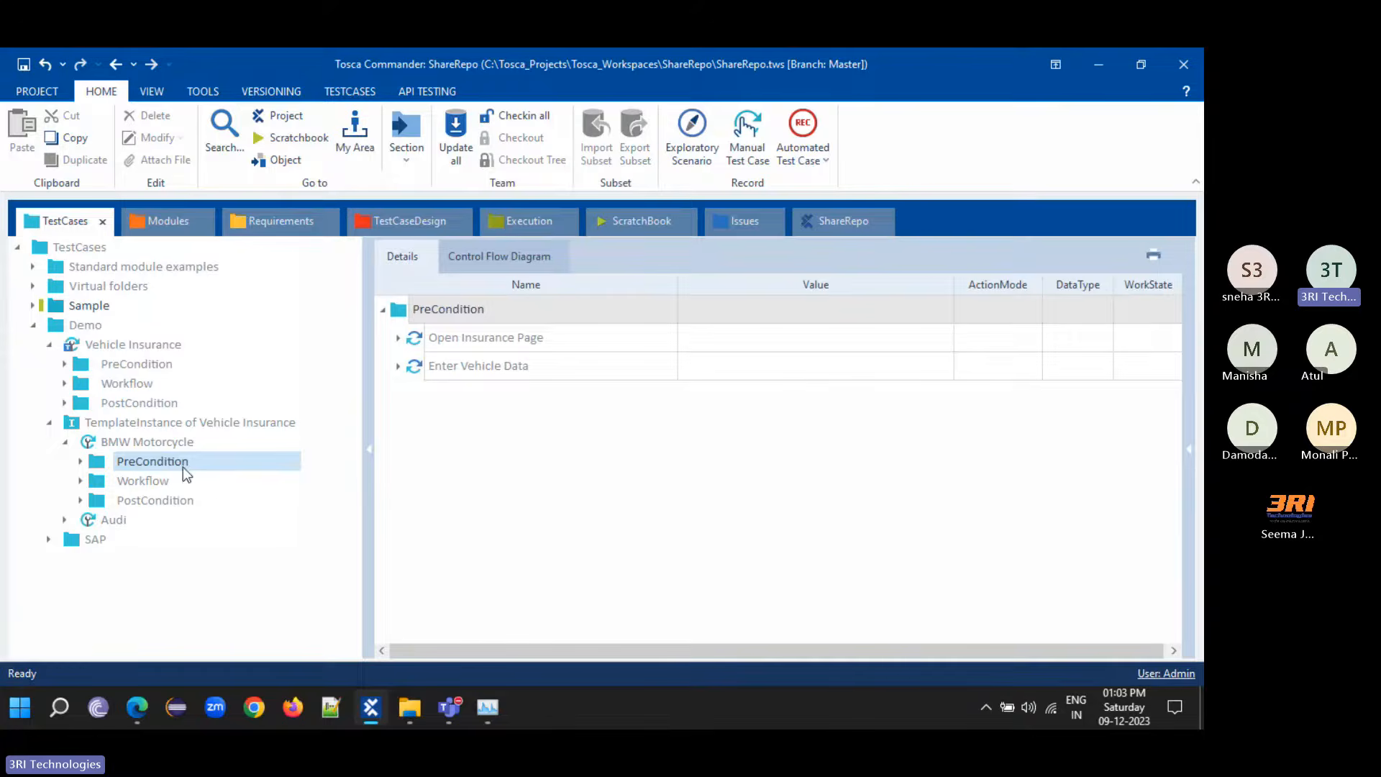
left_click(149, 481)
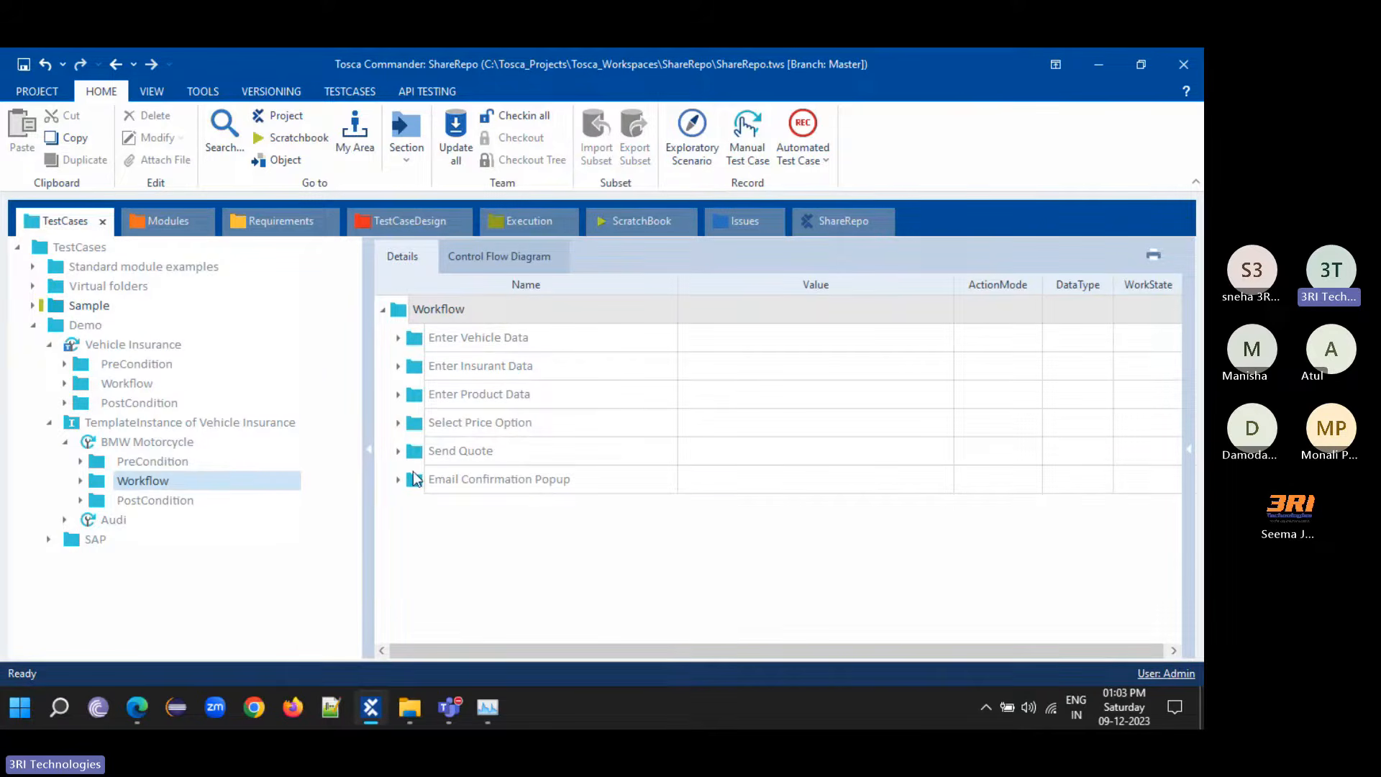
left_click(177, 500)
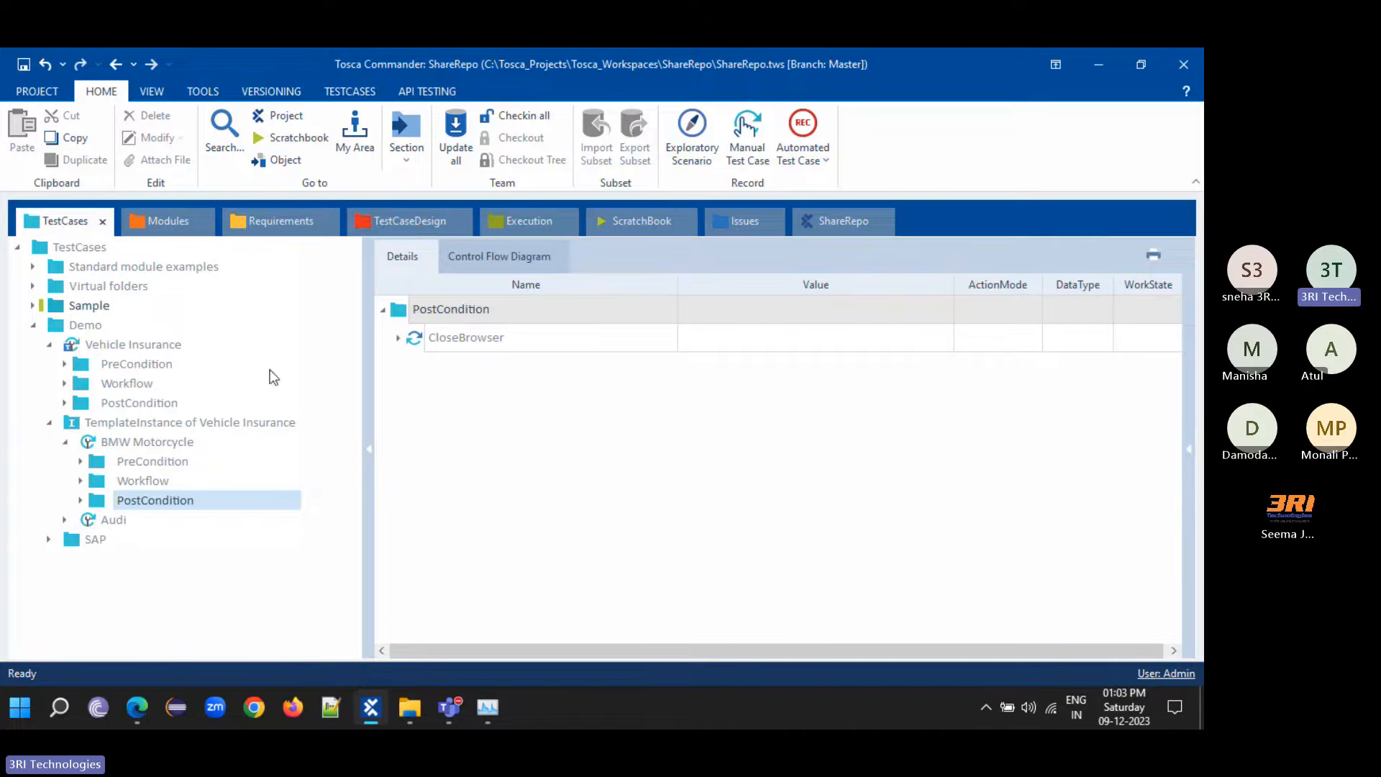
left_click(132, 439)
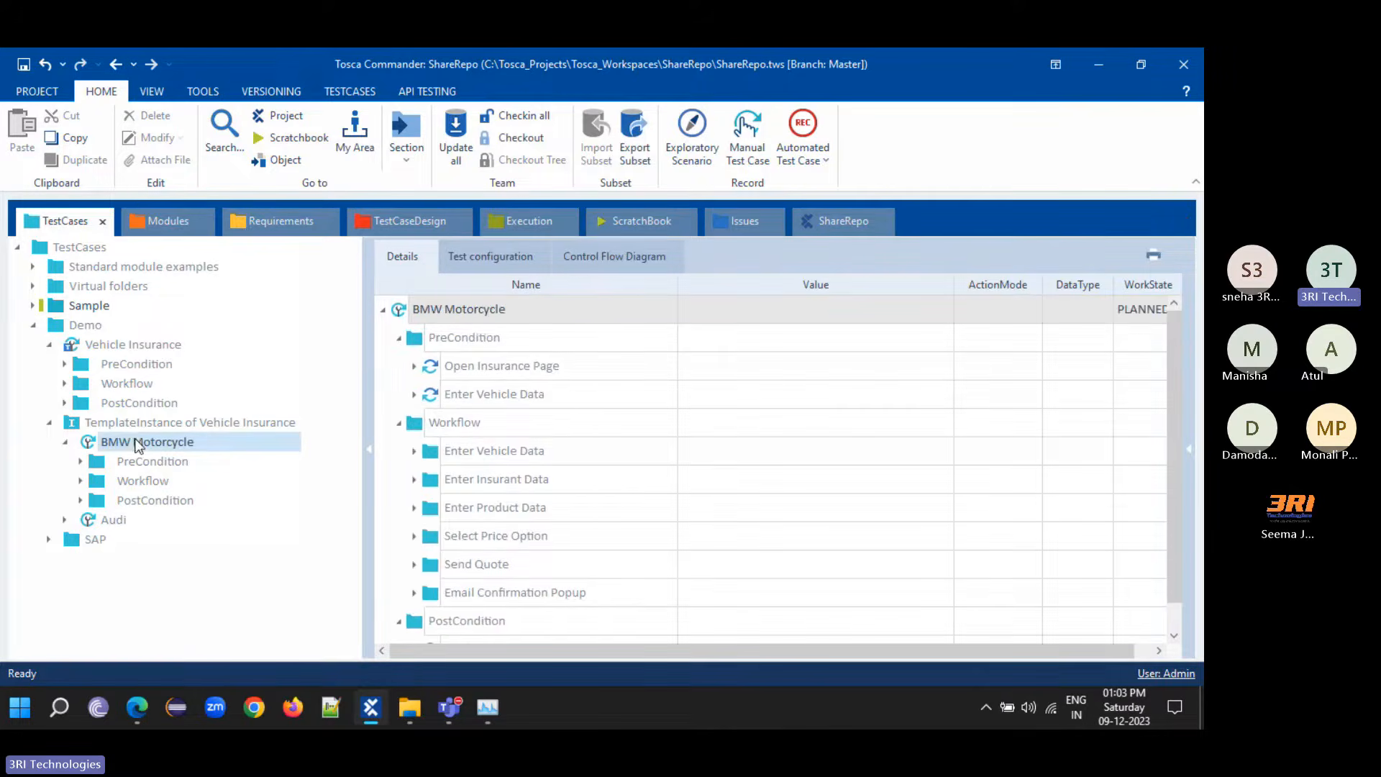
- Jump from the TemplateInstance of Vehicle Insurance to its template, and from the template to its schema definition
left_click(125, 424)
right_click(128, 422)
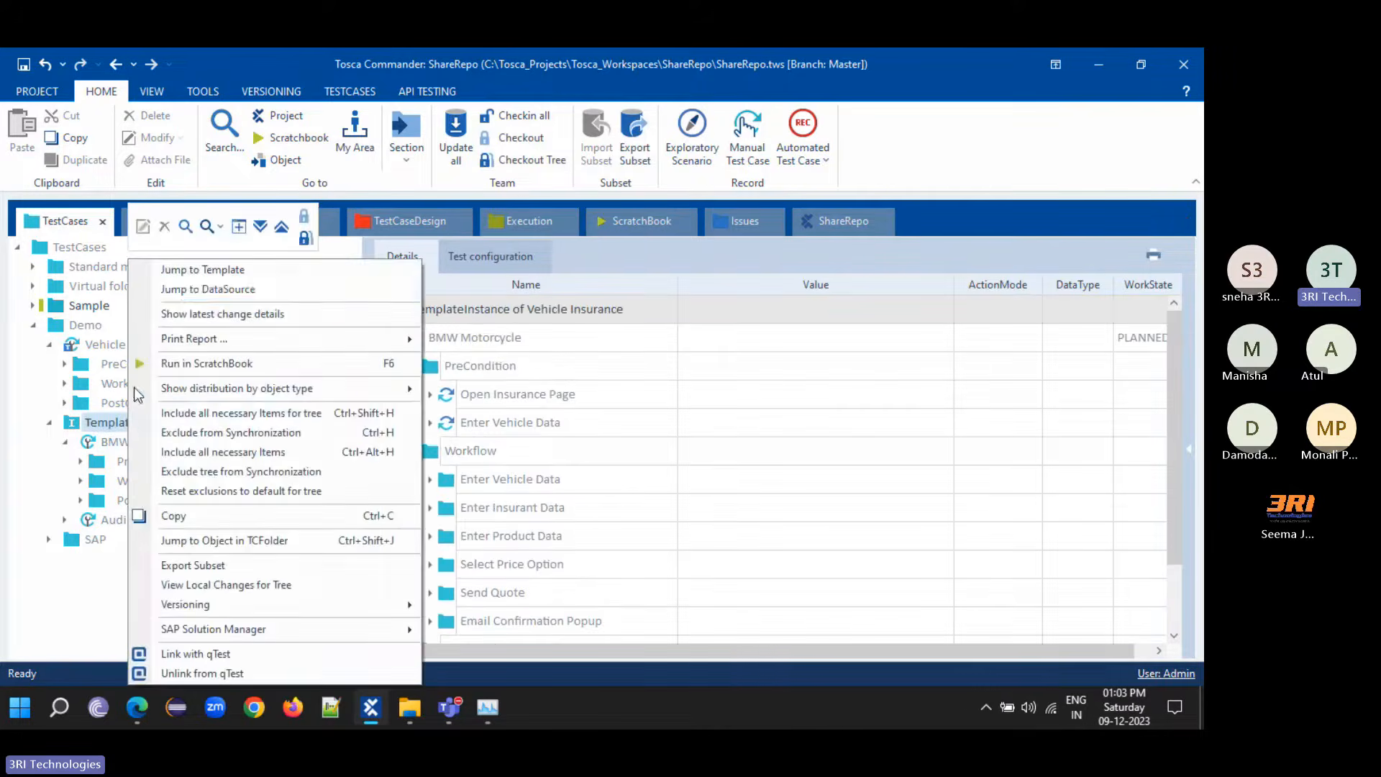
left_click(194, 271)
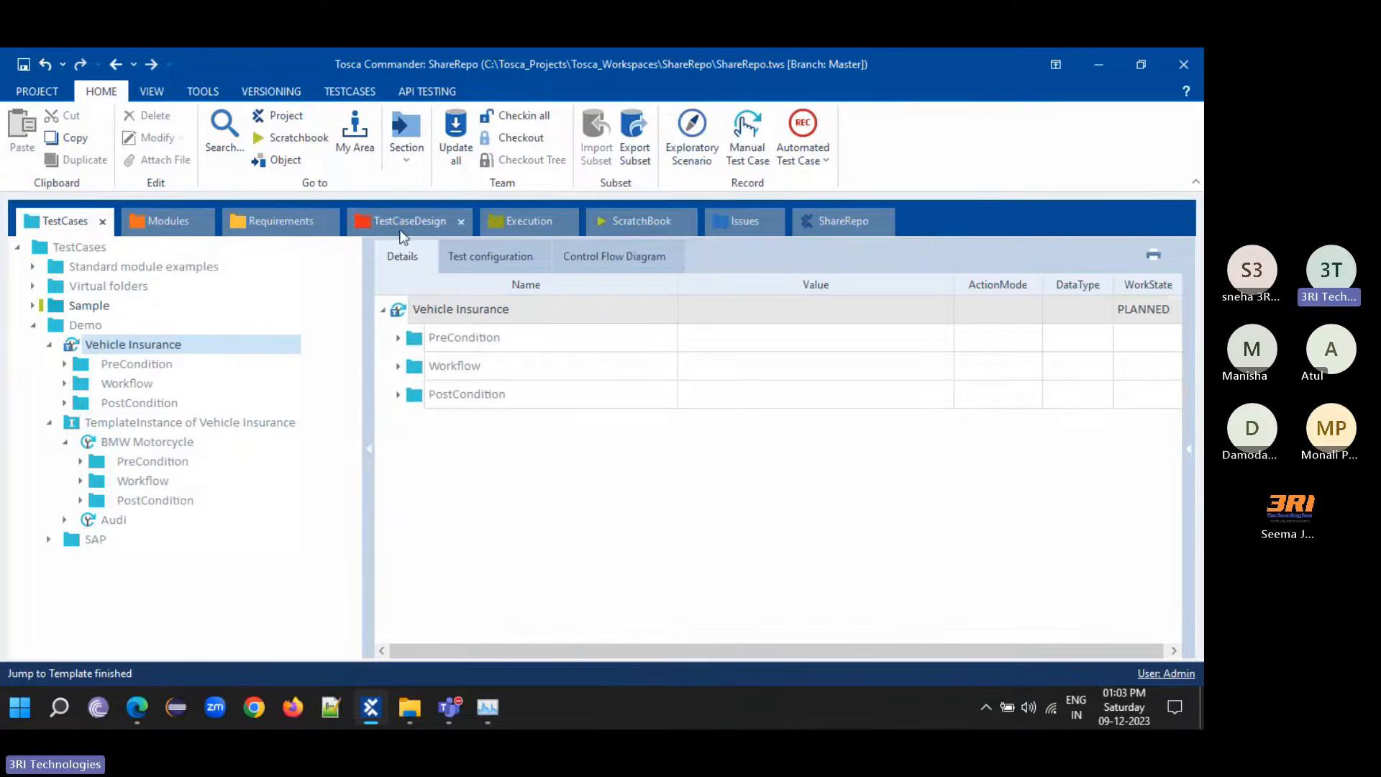
right_click(152, 346)
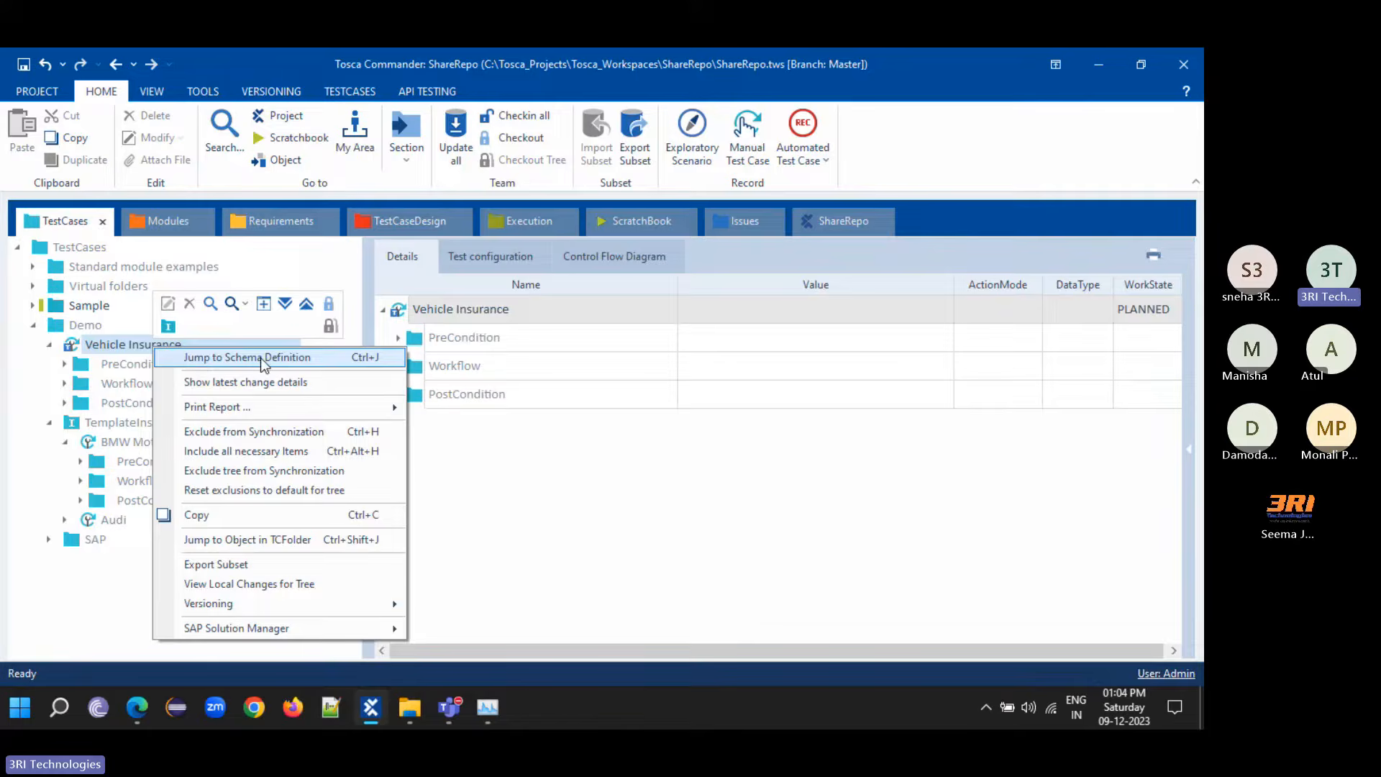
left_click(260, 358)
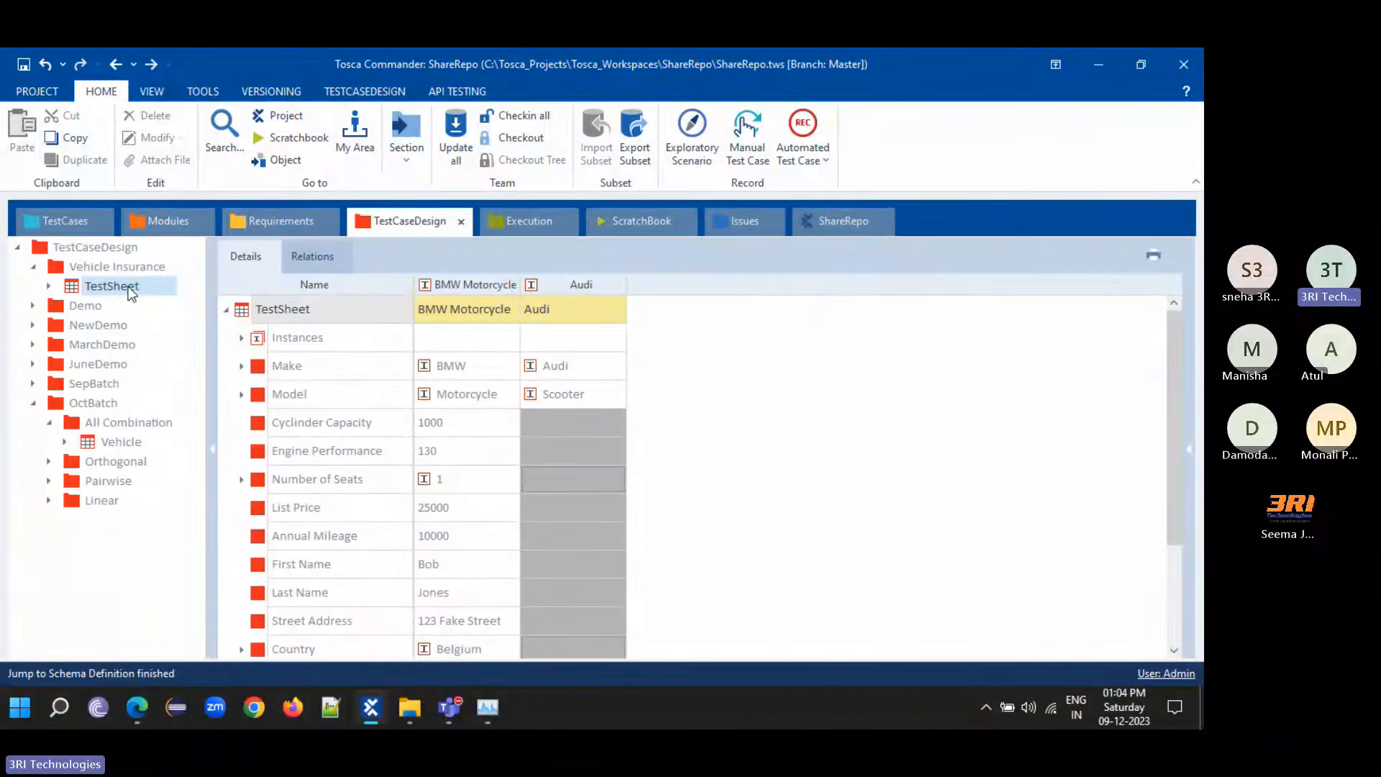
- Review the attributes and values of the BMW Motorcycle and Audi instances in the Vehicle Insurance TestSheet
scroll(472, 390, "down", 2)
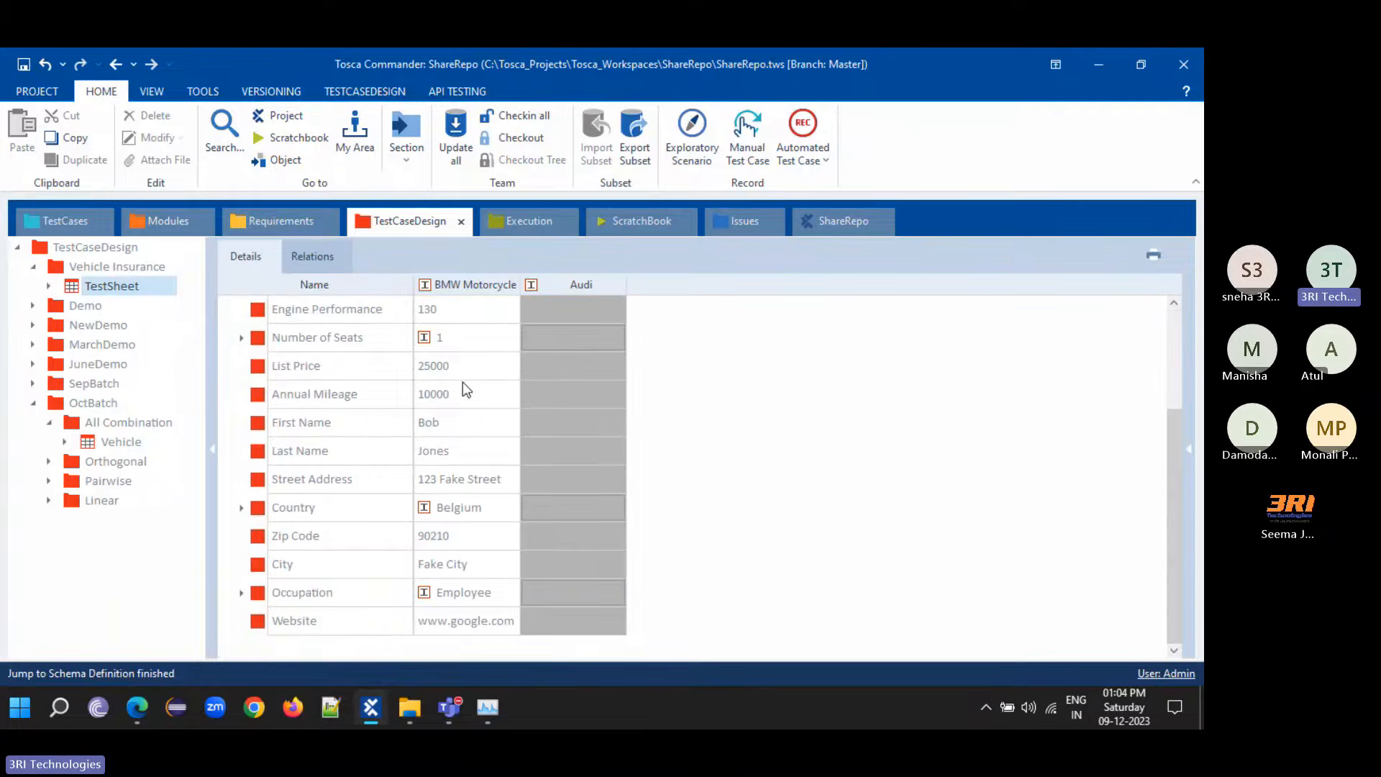
scroll(473, 556, "up", 2)
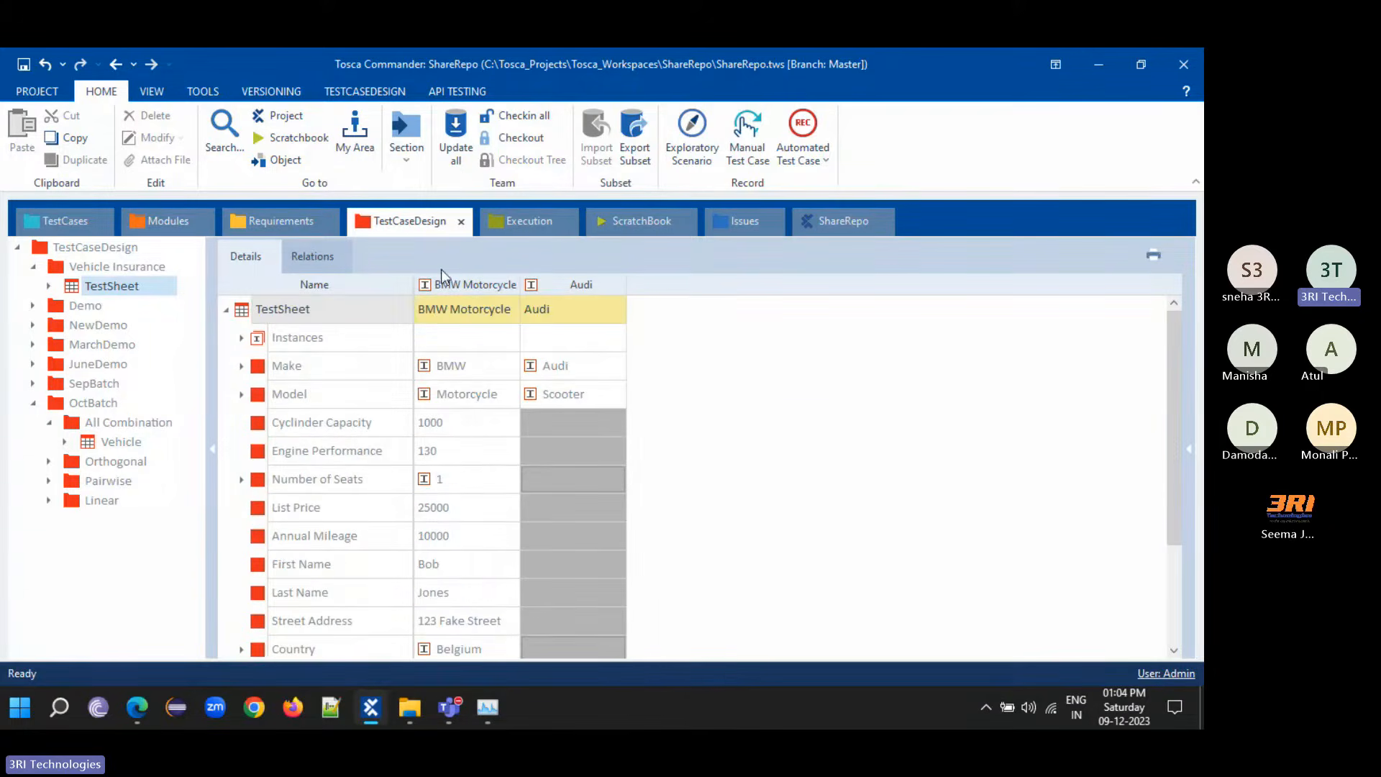
scroll(485, 586, "down", 2)
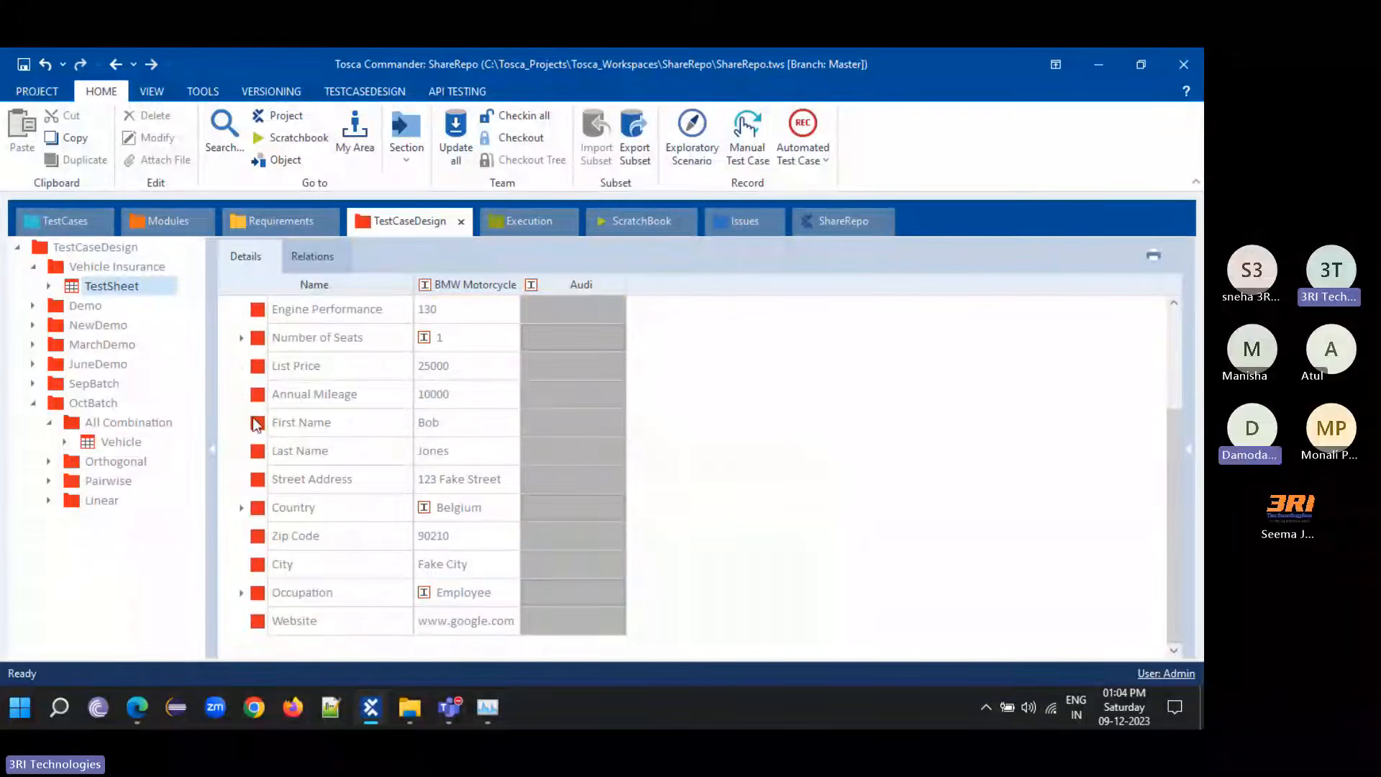
scroll(520, 388, "up", 2)
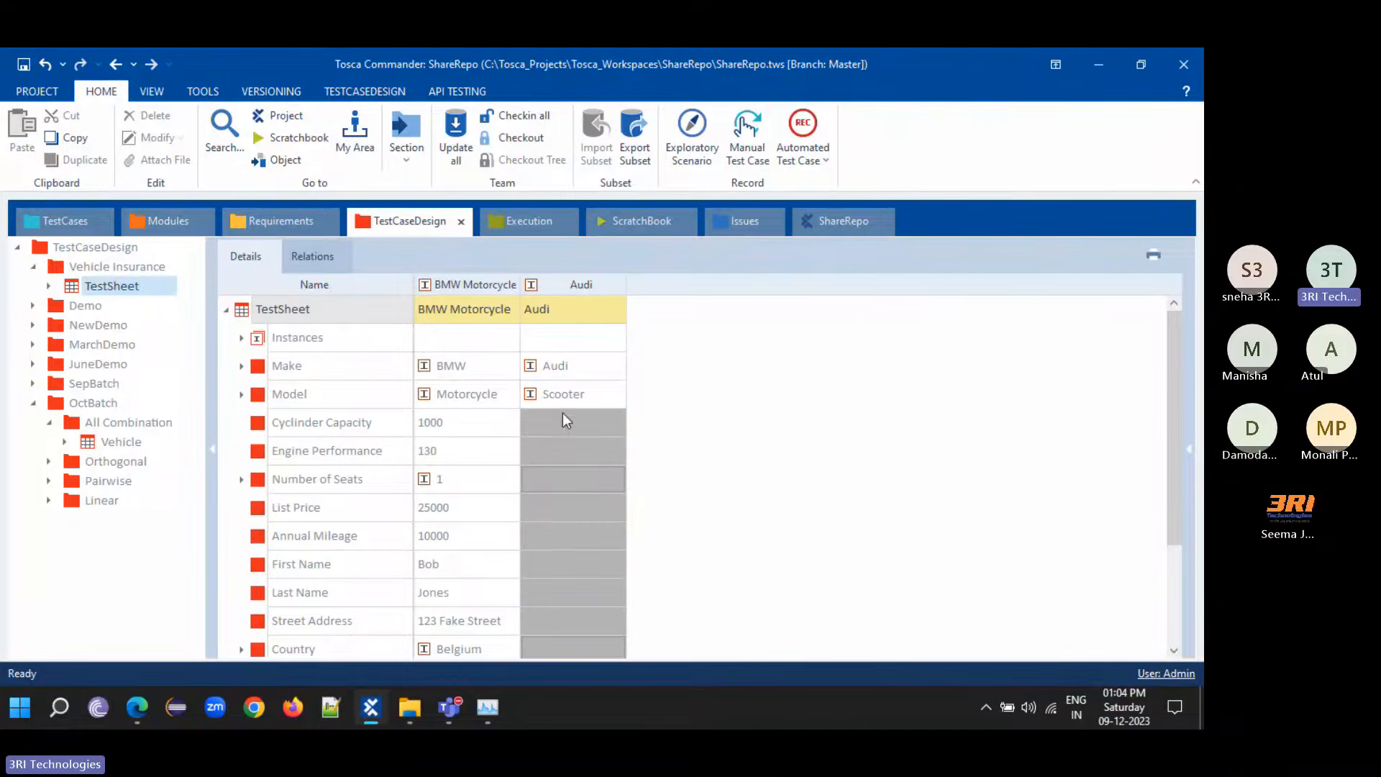
- Check out the Vehicle Insurance folder in TestCaseDesign together with its whole tree
left_click(328, 305)
right_click(329, 305)
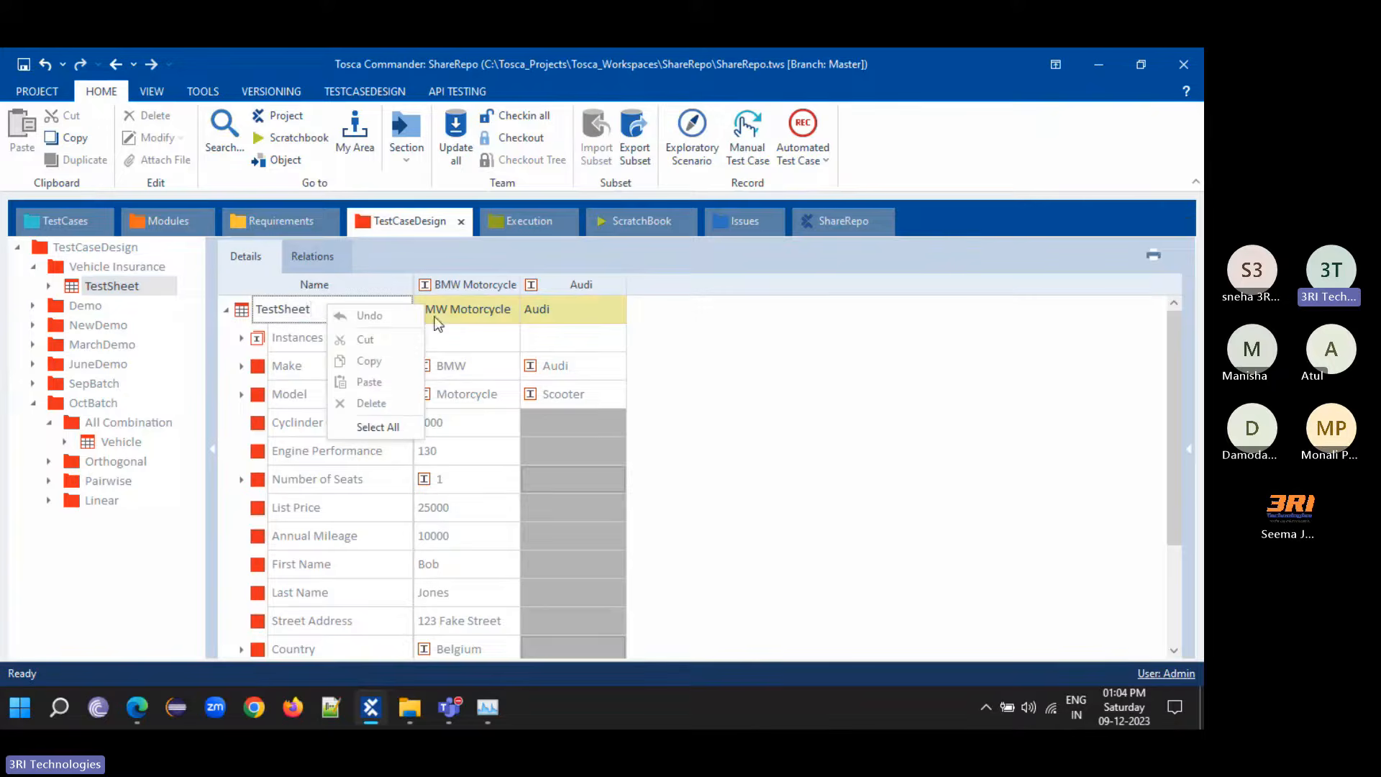
left_click(110, 266)
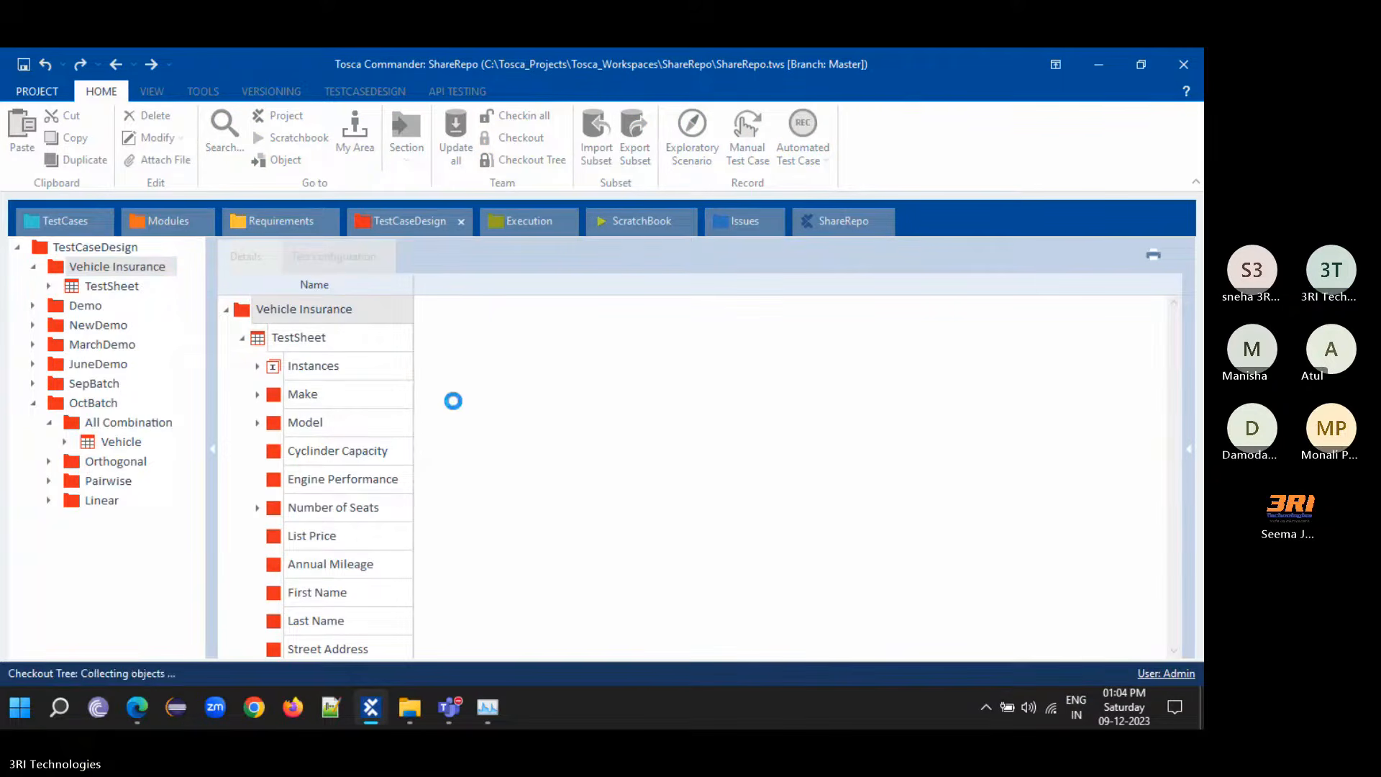
- Open the Vehicle Insurance TestSheet and set the Make of the Audi instance to Ford
left_click(110, 287)
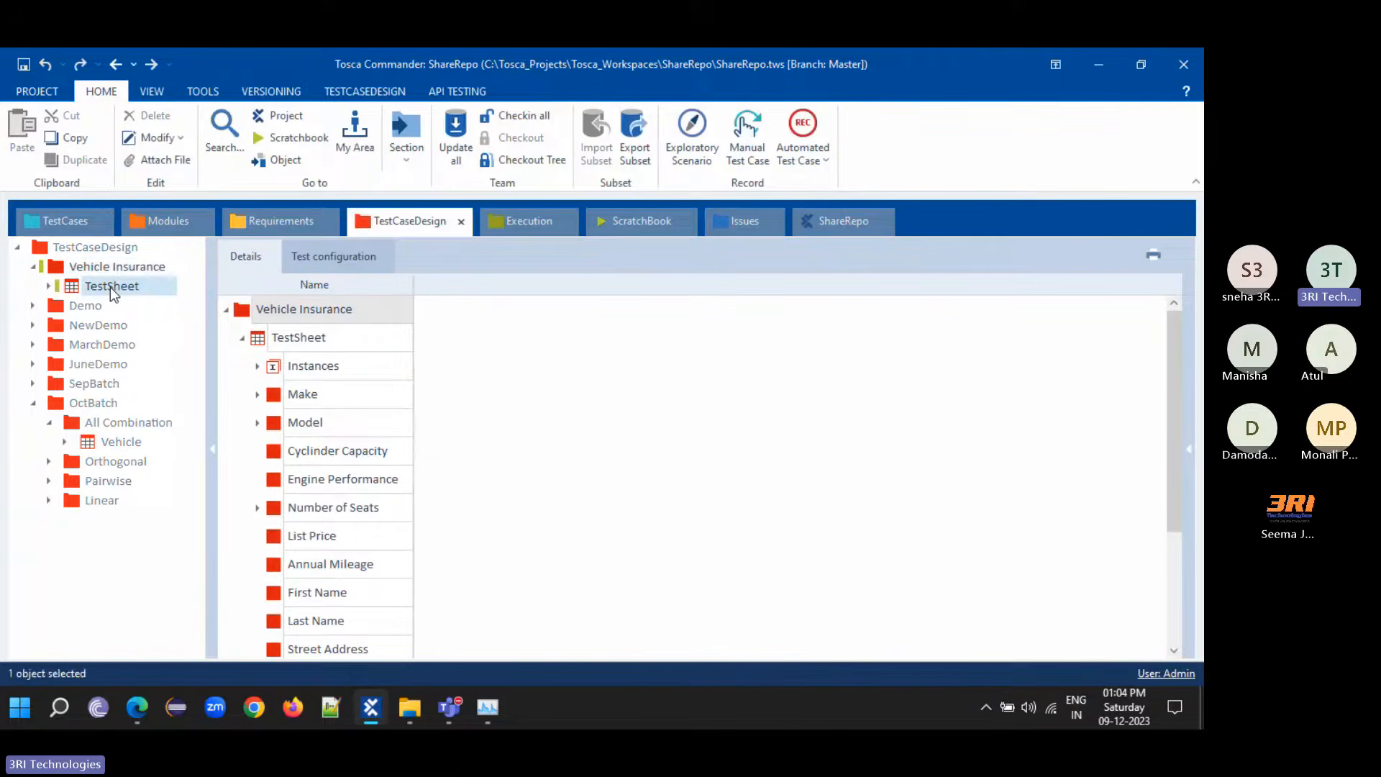
left_click(571, 391)
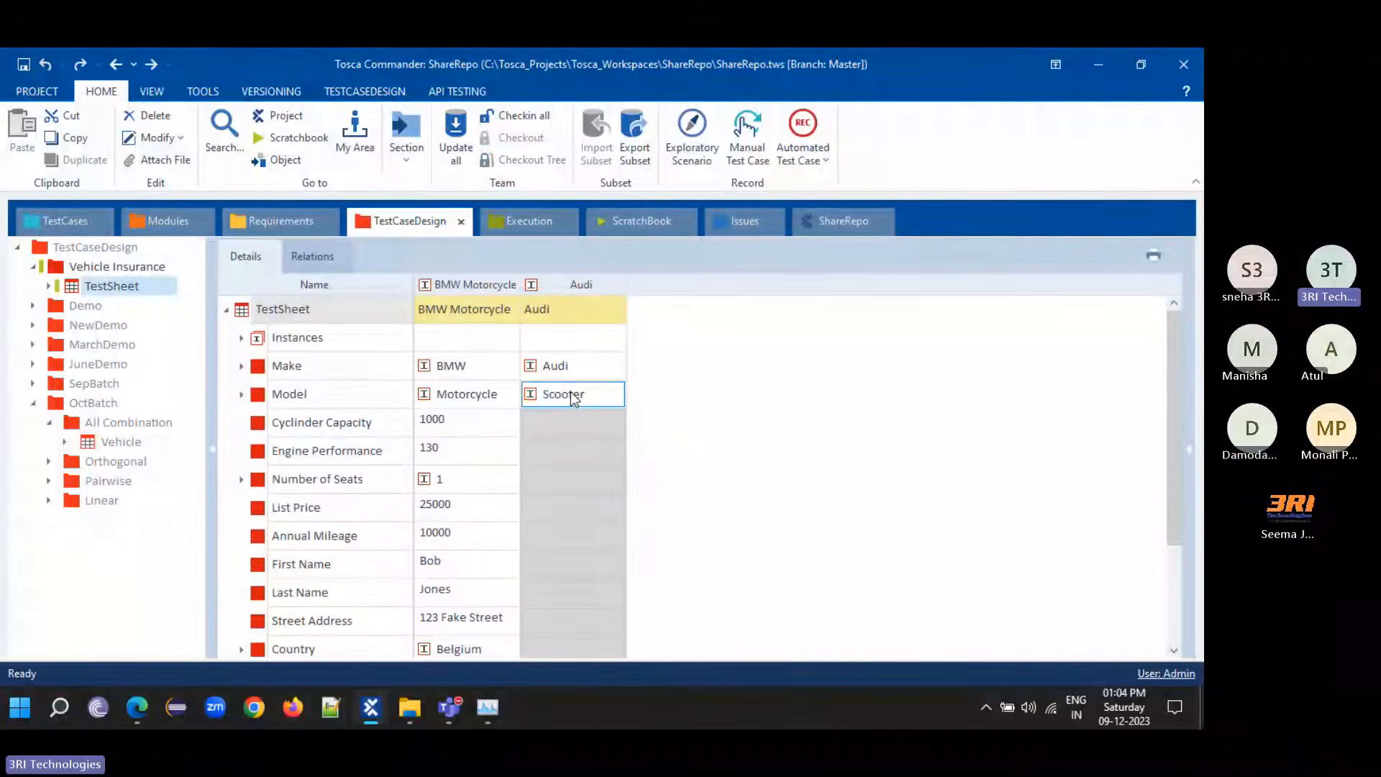
left_click(568, 365)
left_click(617, 367)
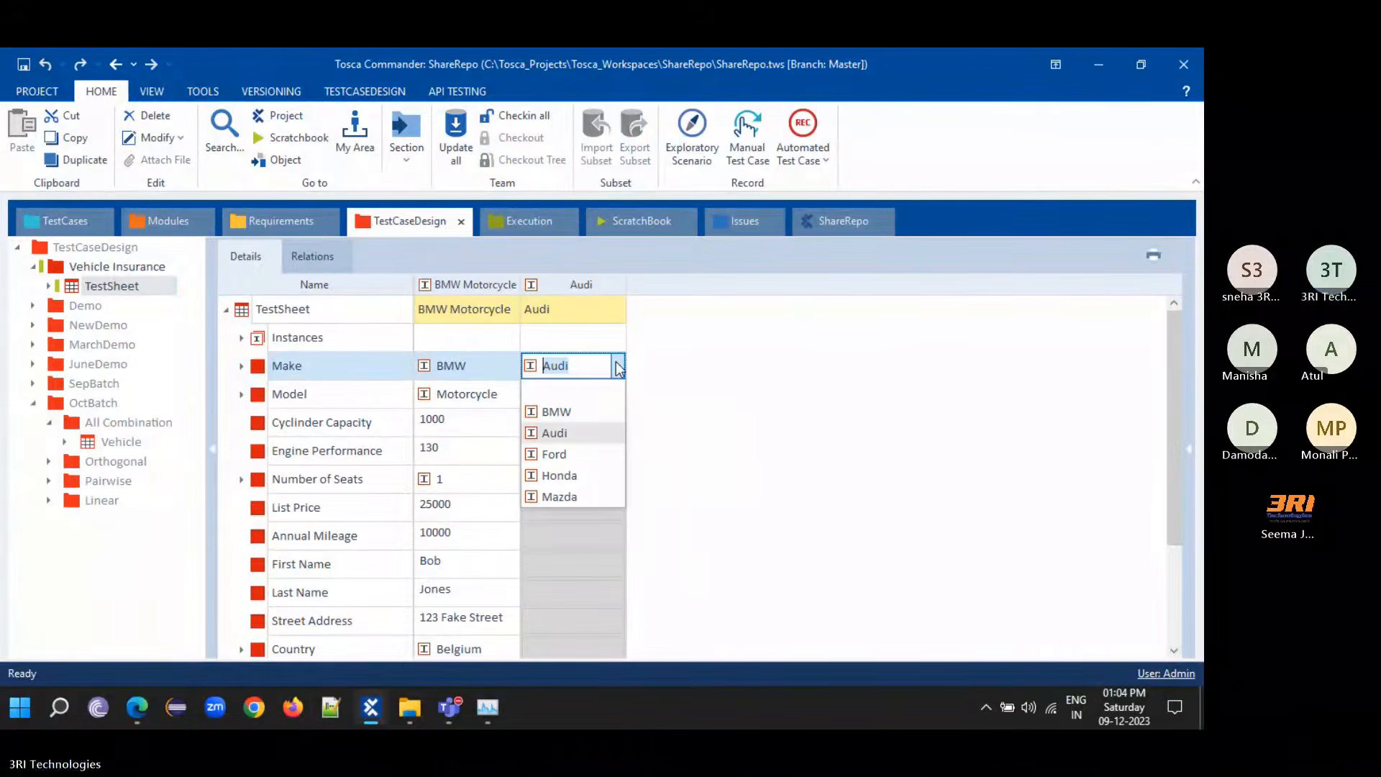
left_click(576, 452)
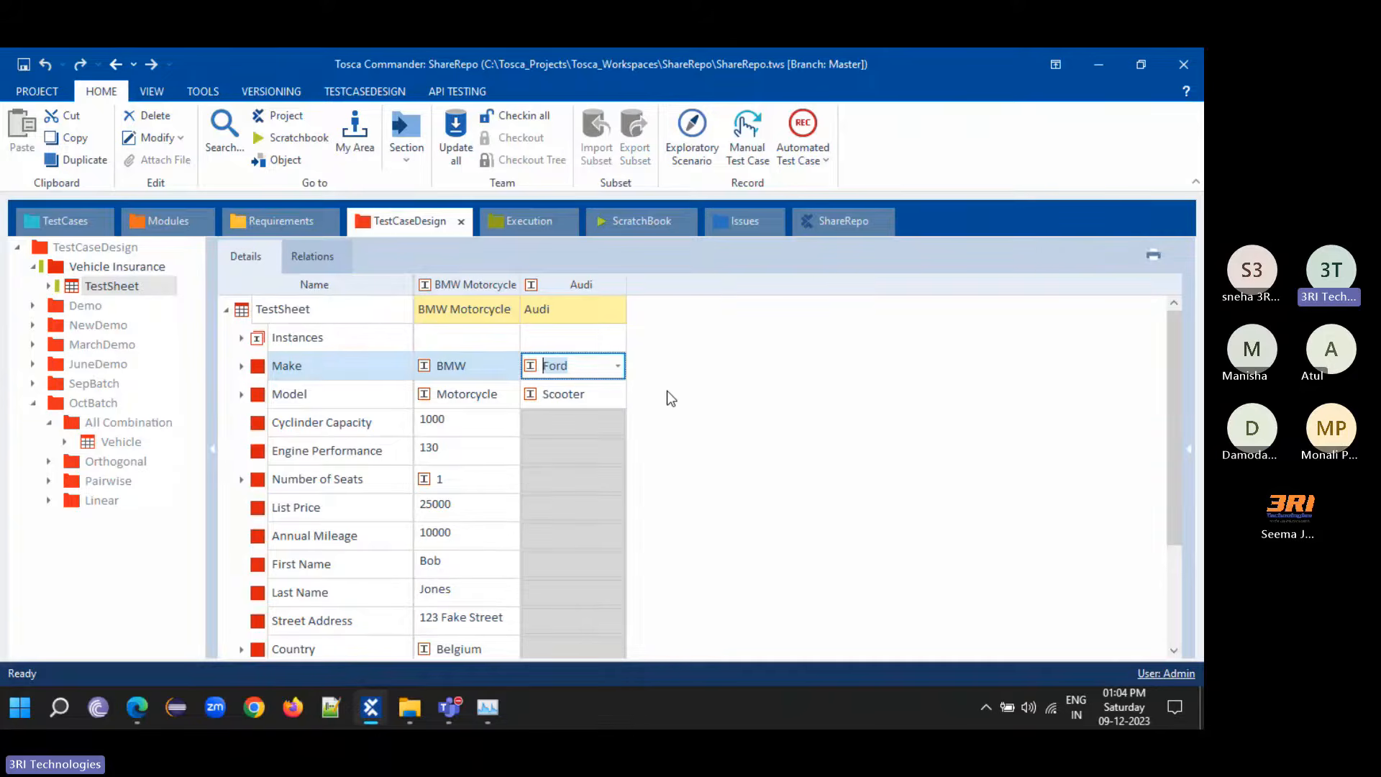
left_click(676, 431)
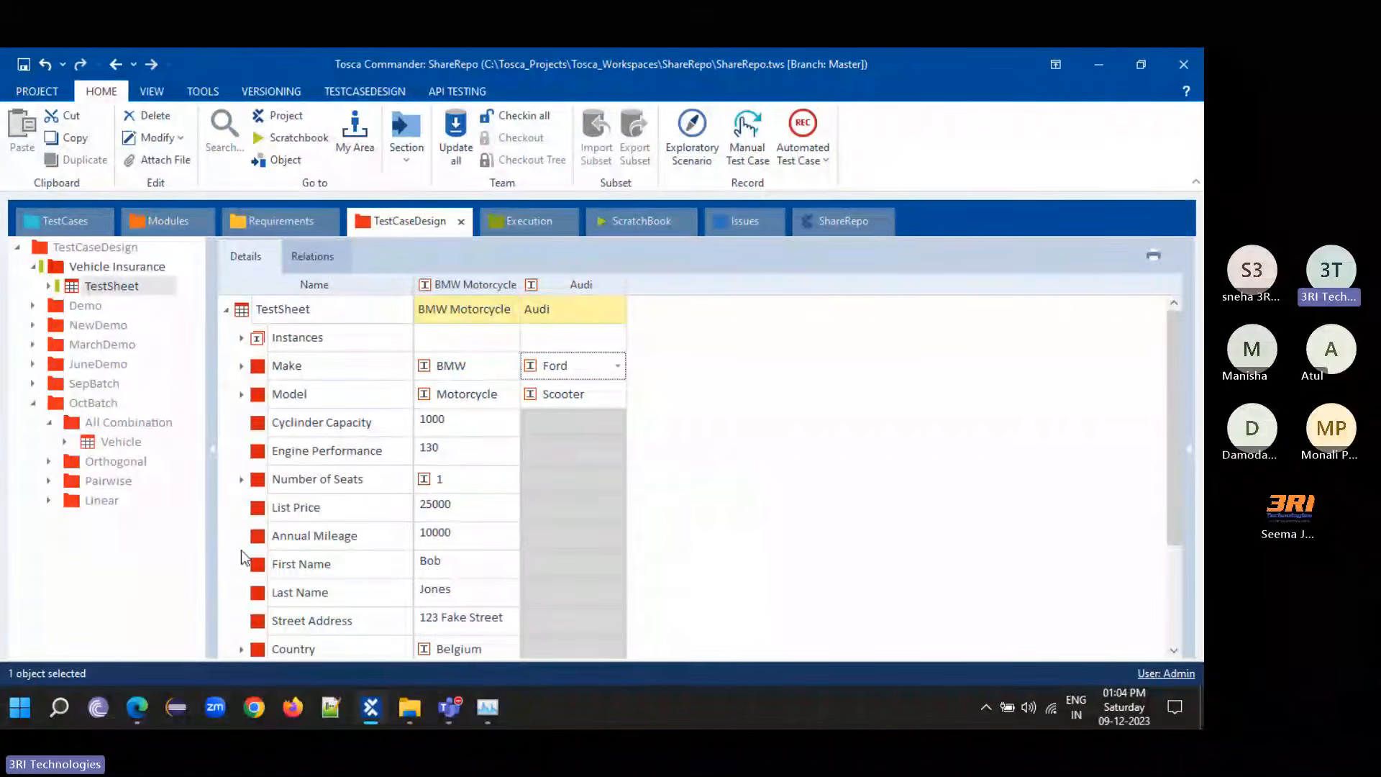
- Compare the TestSheet's instances in TestCaseDesign with the test cases under the TemplateInstance of Vehicle Insurance in TestCases
left_click(50, 223)
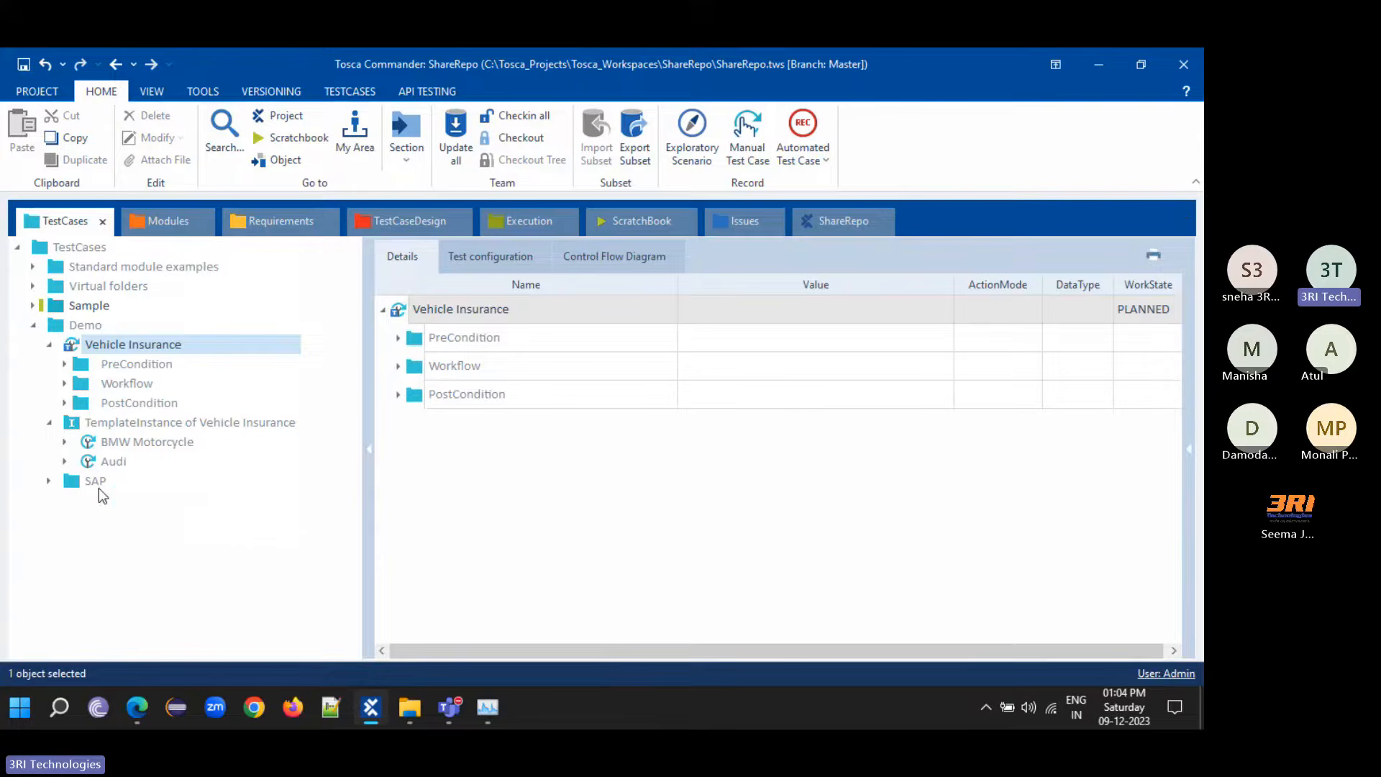
left_click(387, 223)
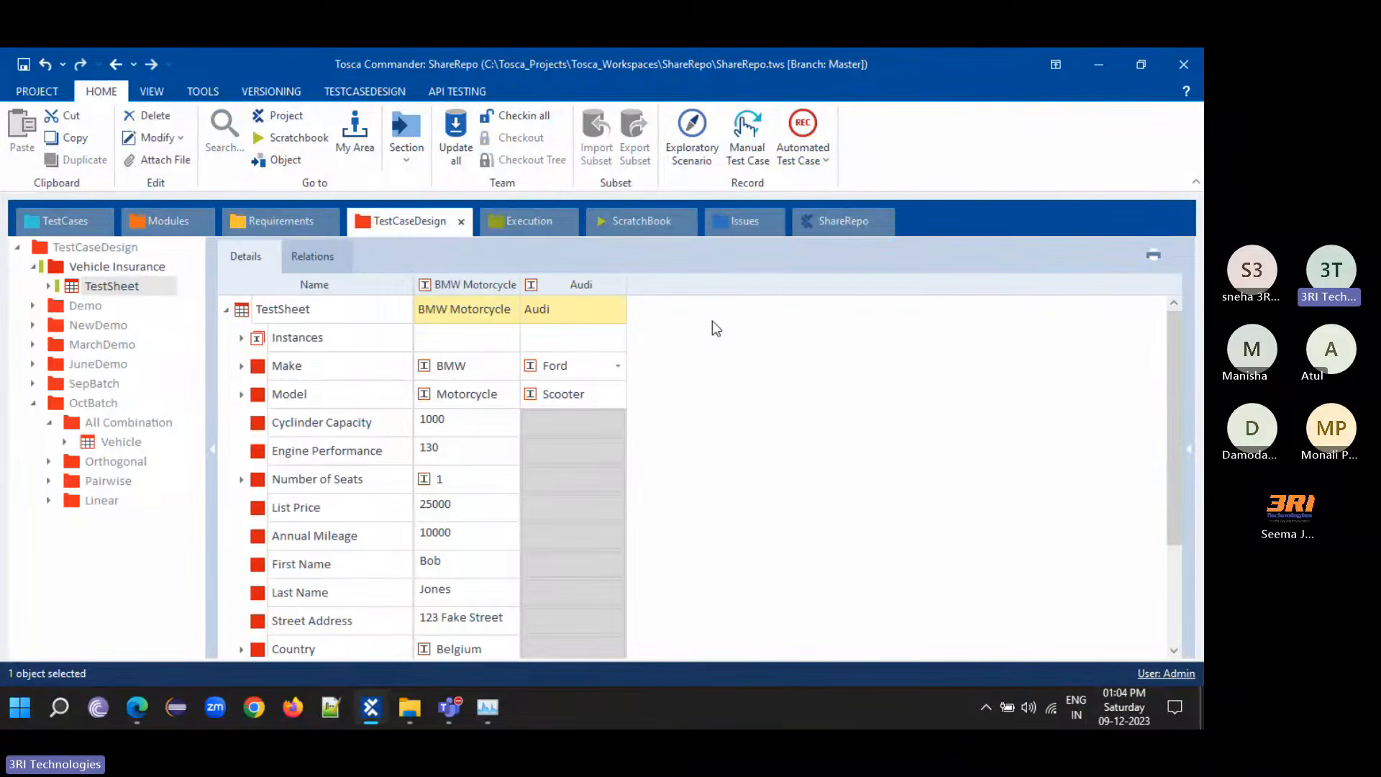
left_click(241, 338)
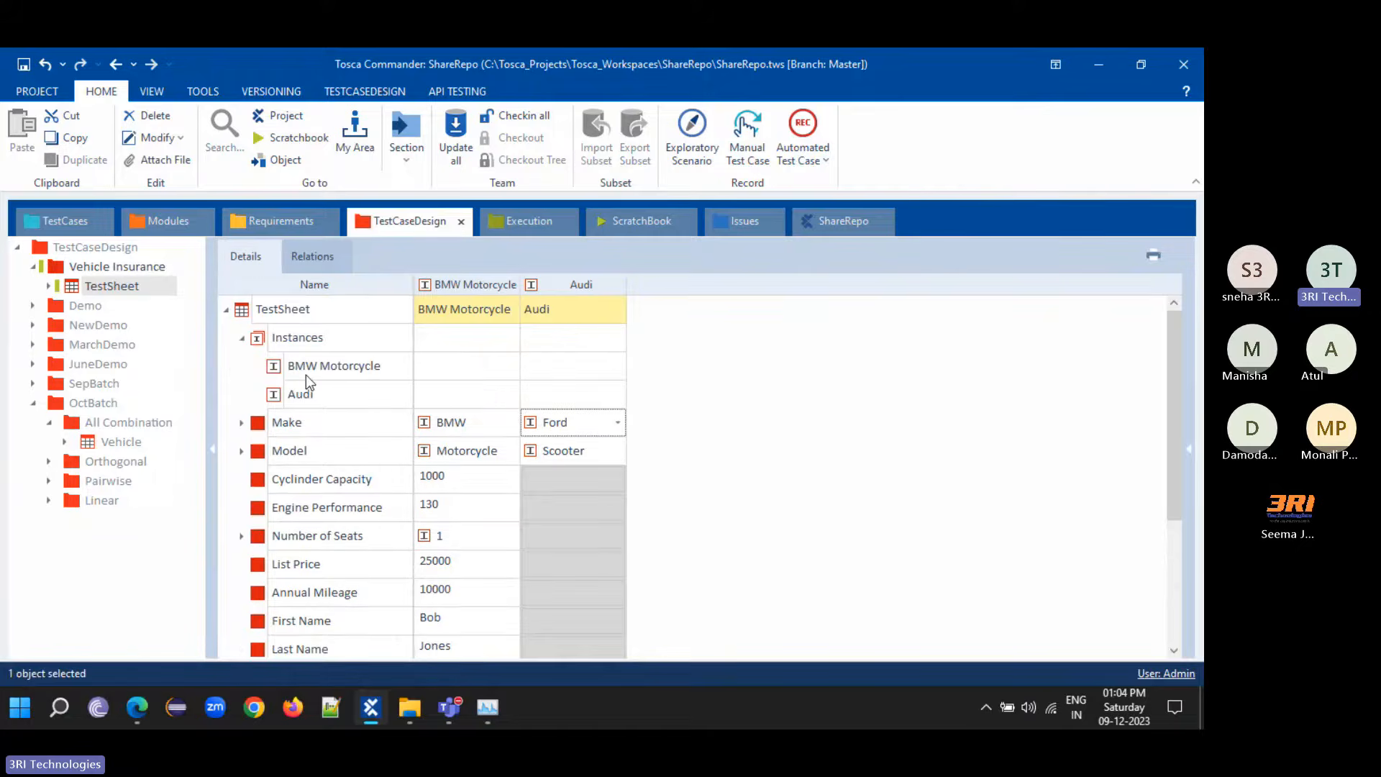
left_click(242, 337)
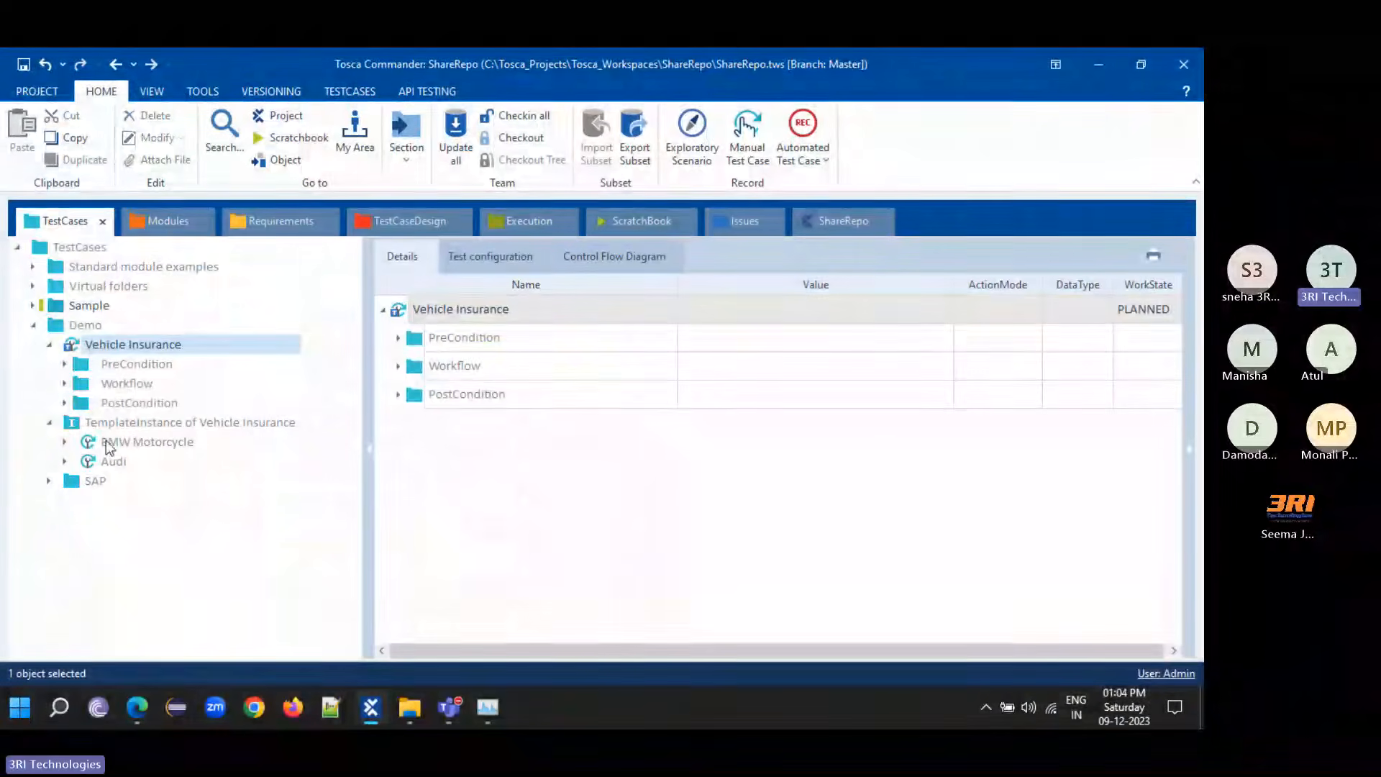
left_click(432, 221)
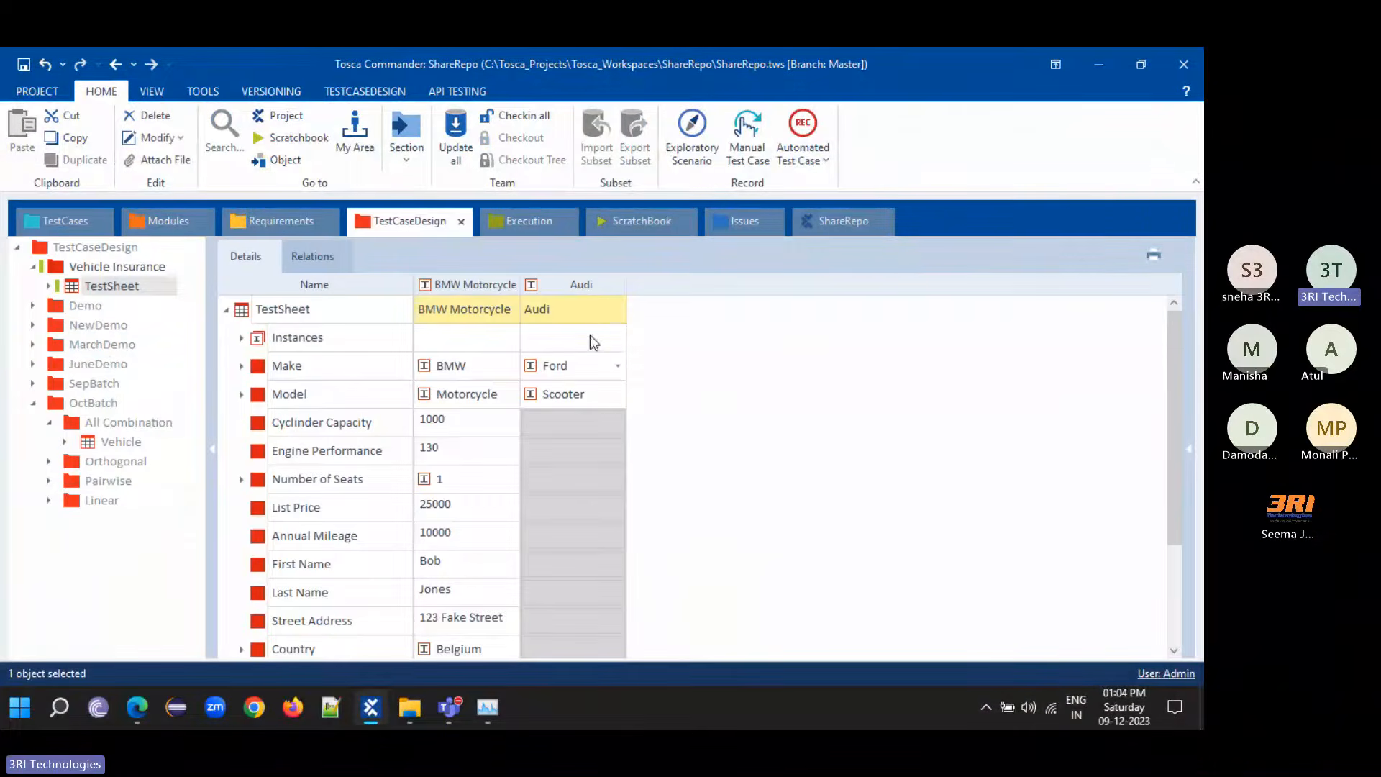
left_click(71, 218)
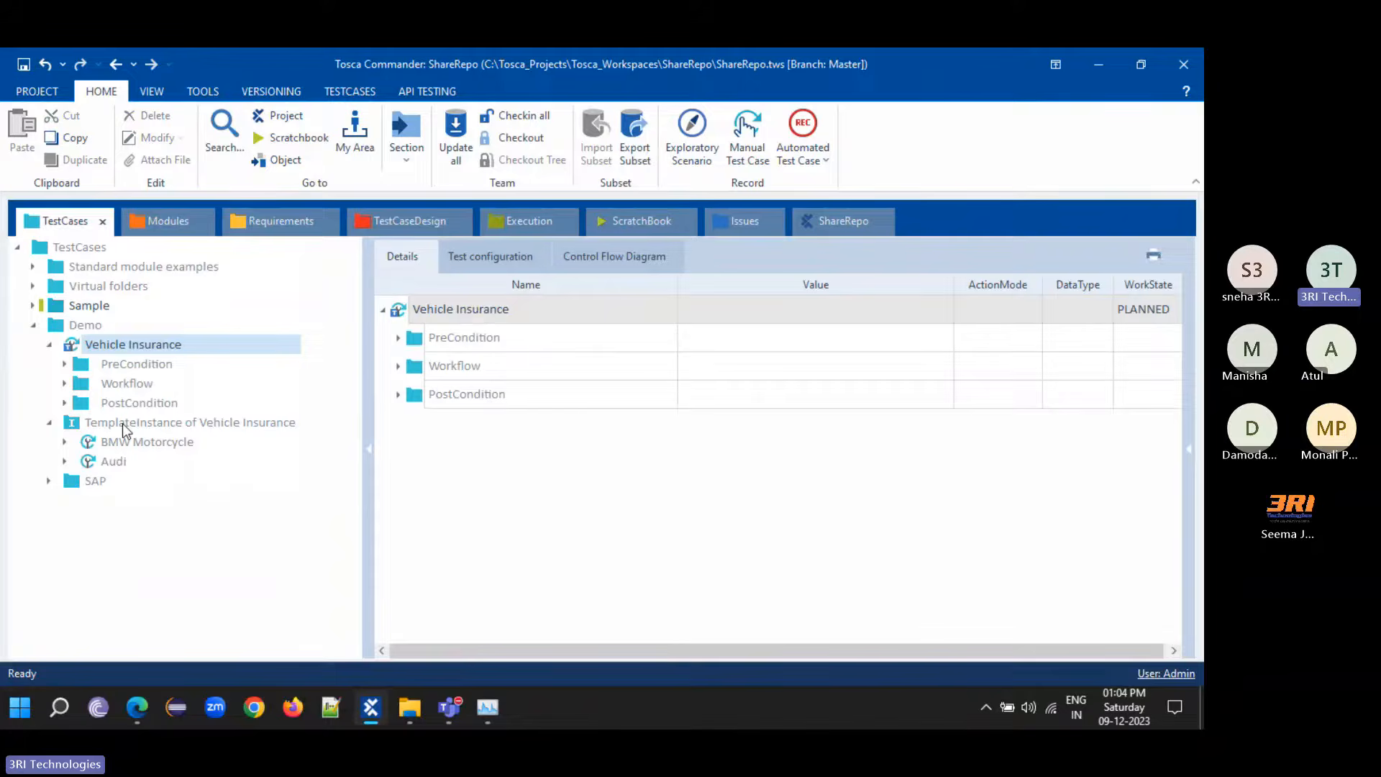
- Run the SAP Demo test case from the SAP folder under Demo in the ScratchBook
left_click(124, 424)
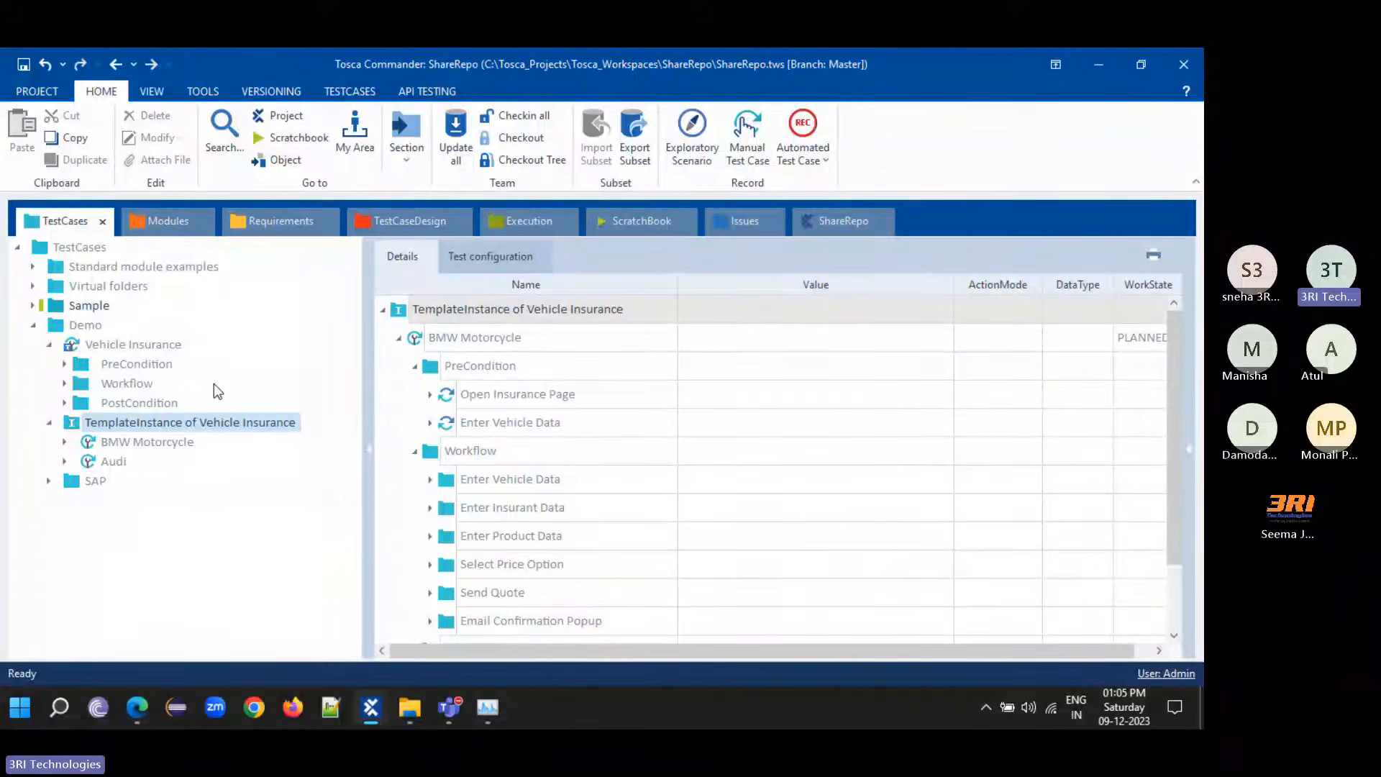
left_click(49, 345)
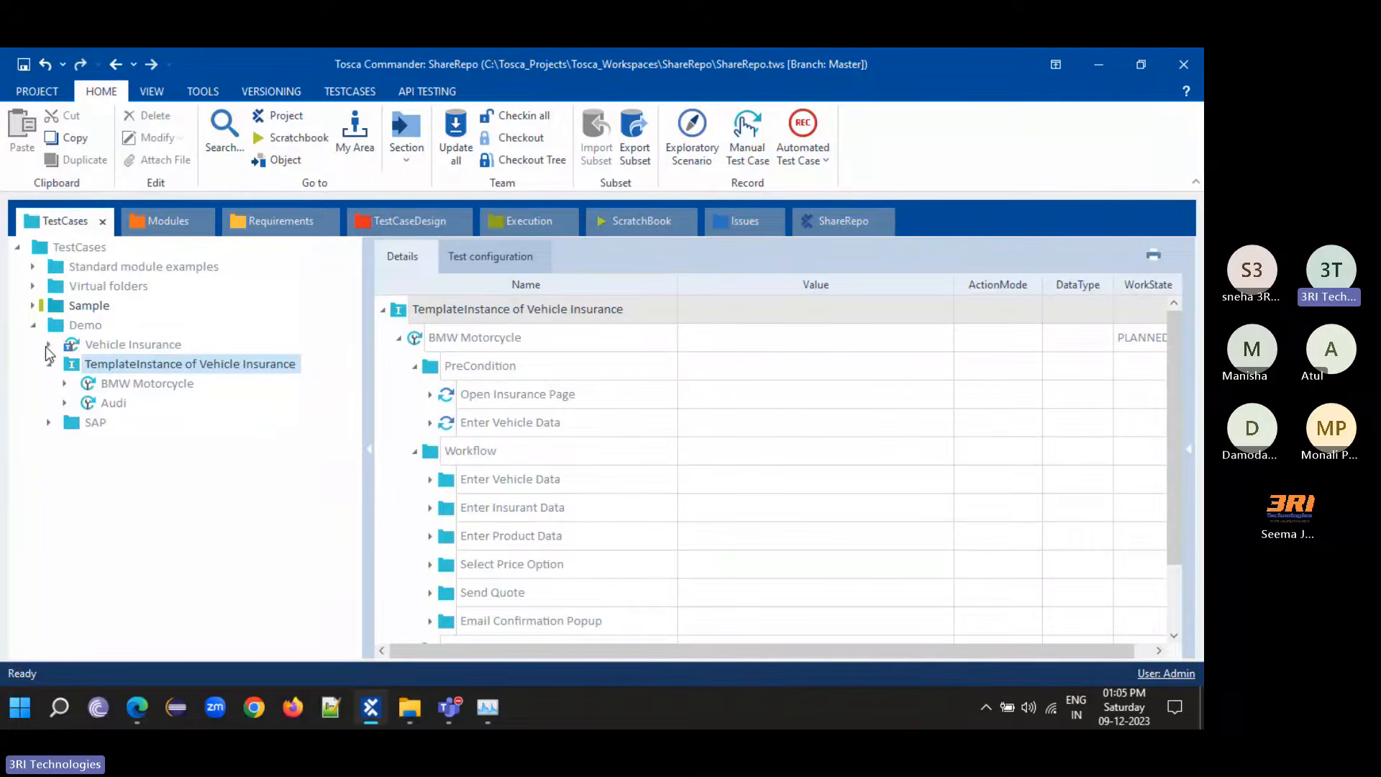
left_click(50, 364)
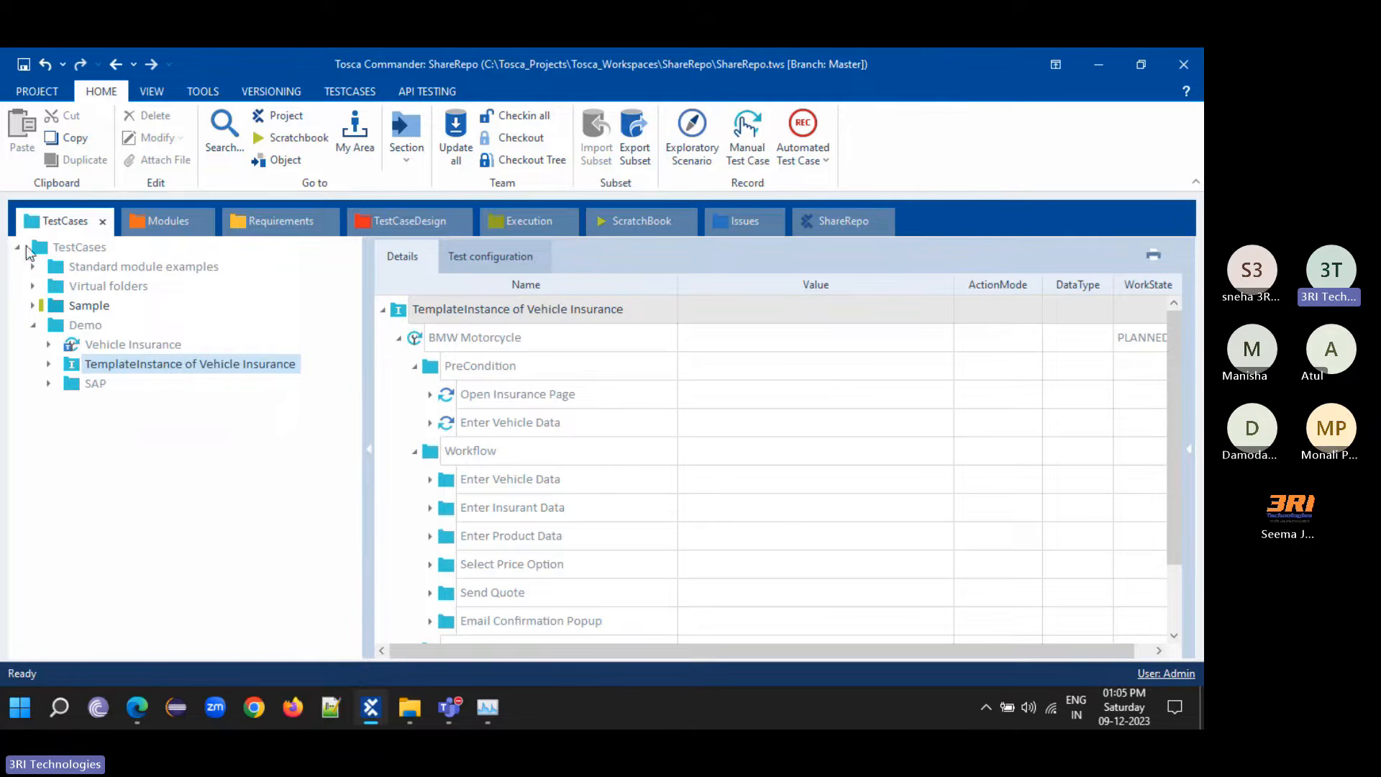
left_click(49, 384)
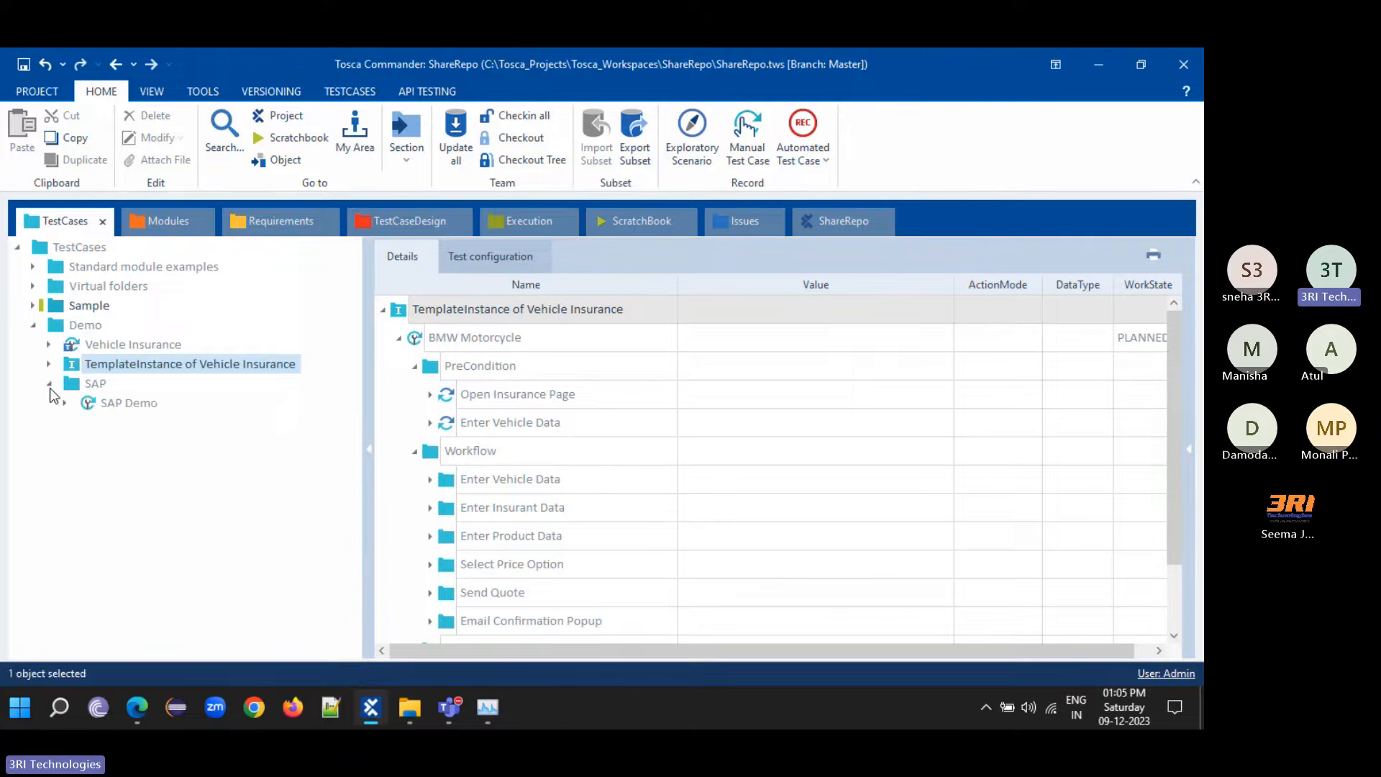
left_click(115, 404)
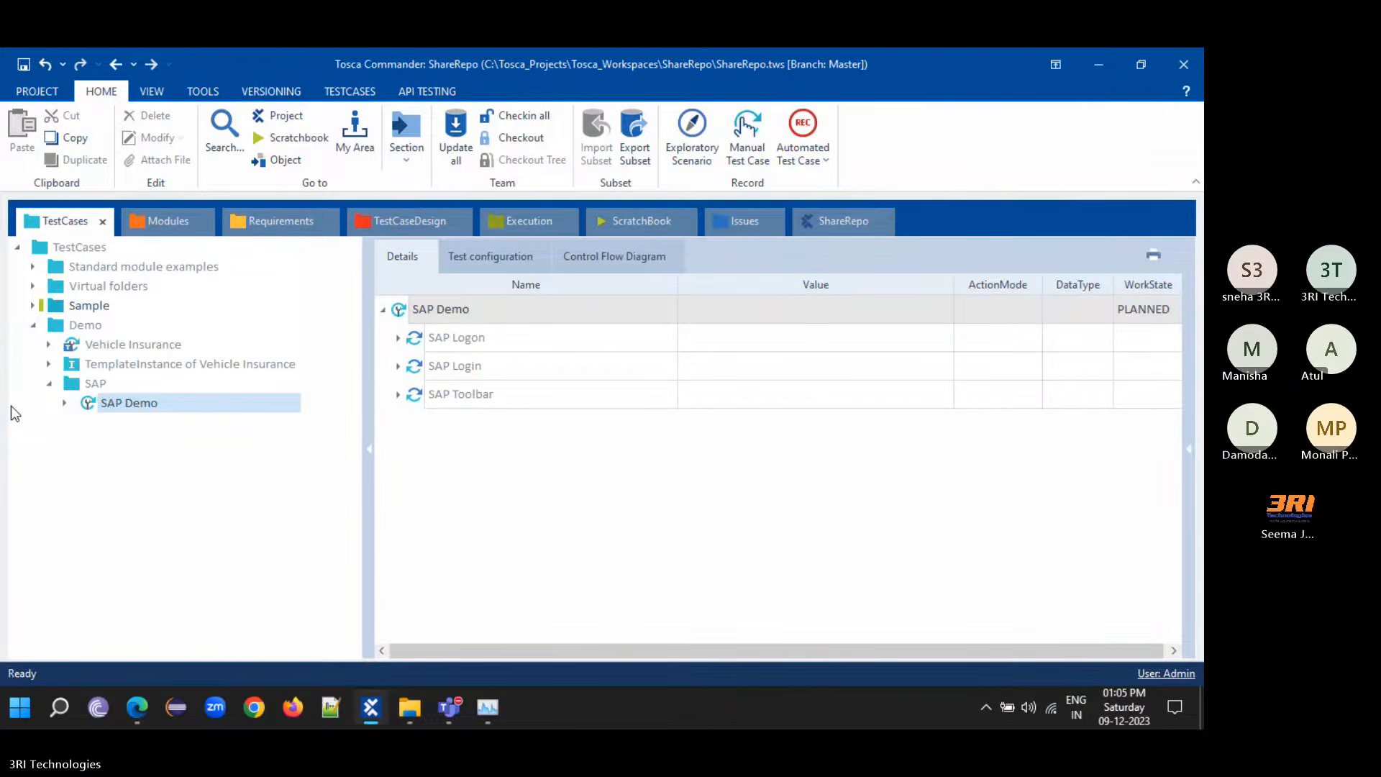
right_click(106, 399)
left_click(157, 428)
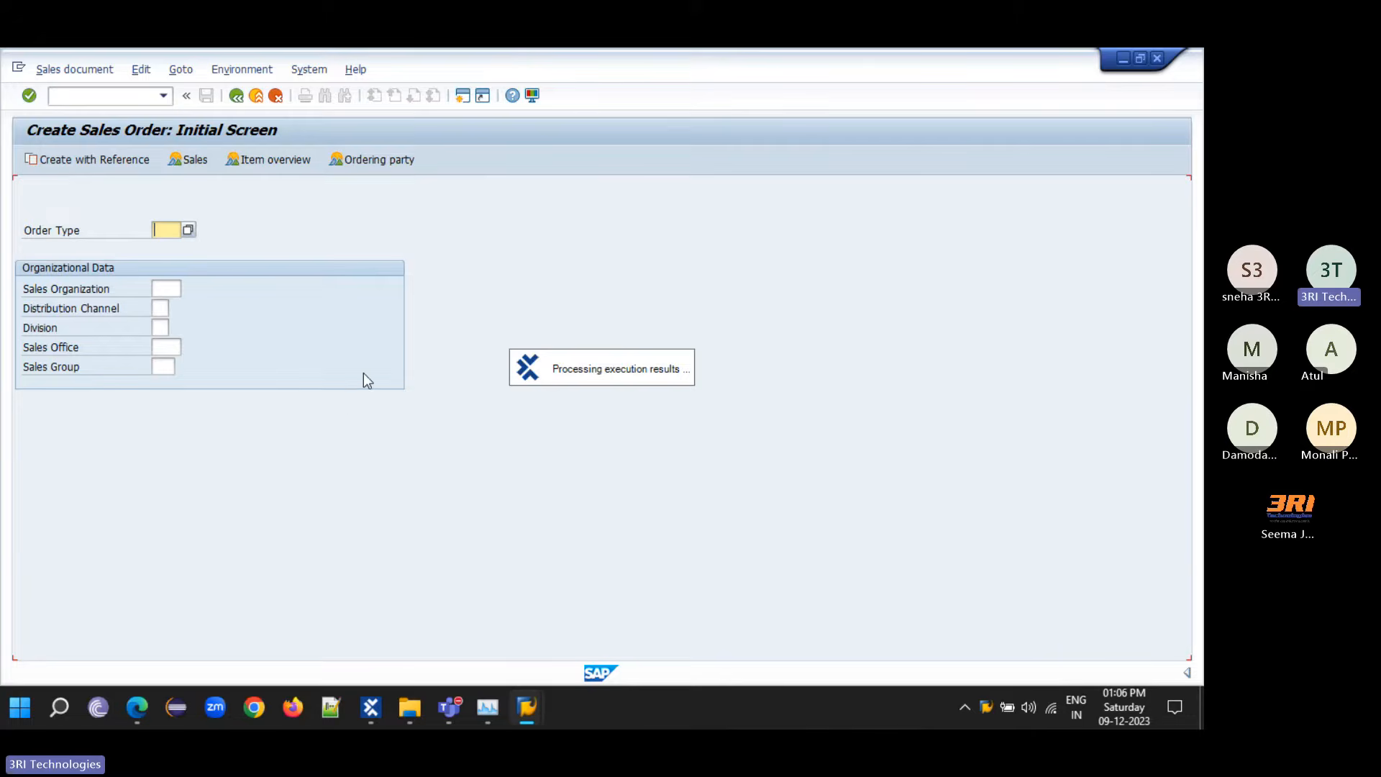
- Log off from SAP, close SAP Logon and switch back to Tosca Commander to view the ScratchBook results
left_click(1158, 59)
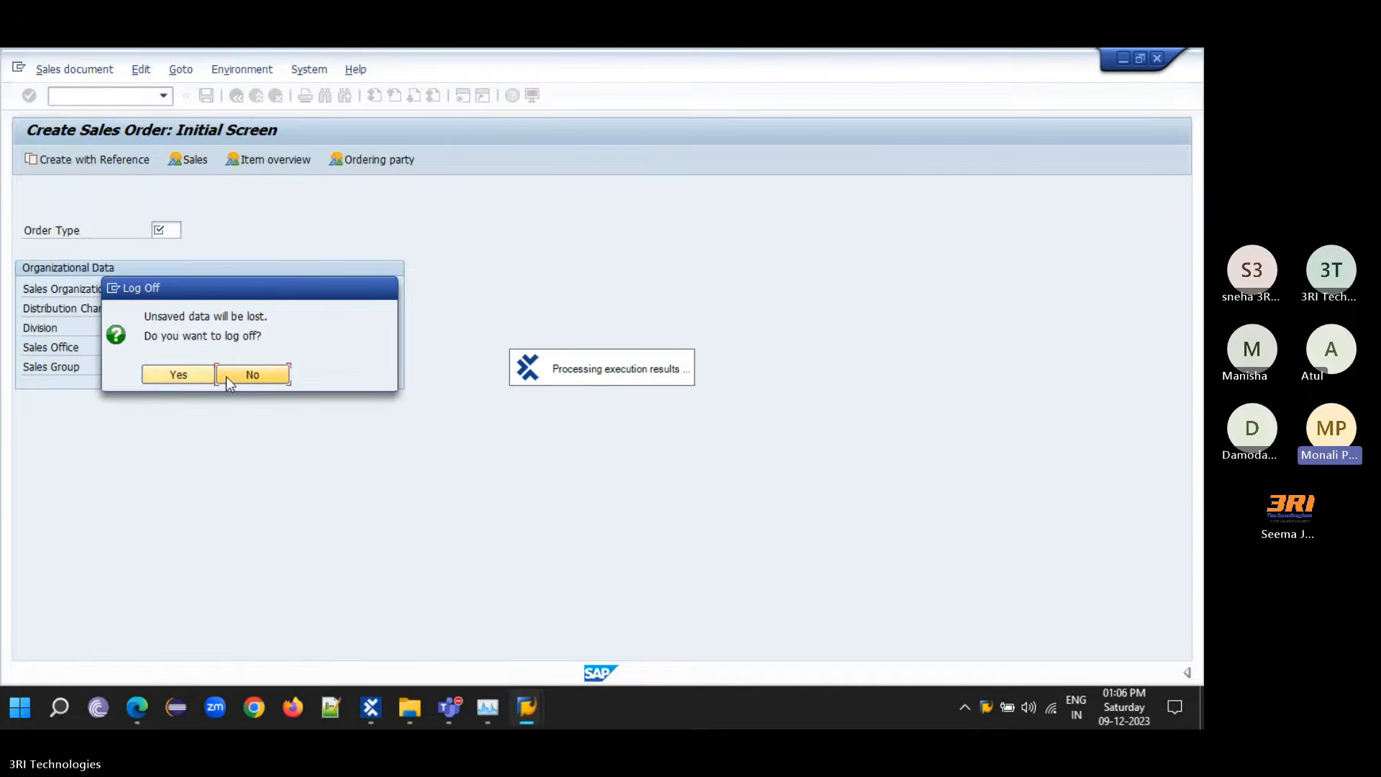
left_click(186, 375)
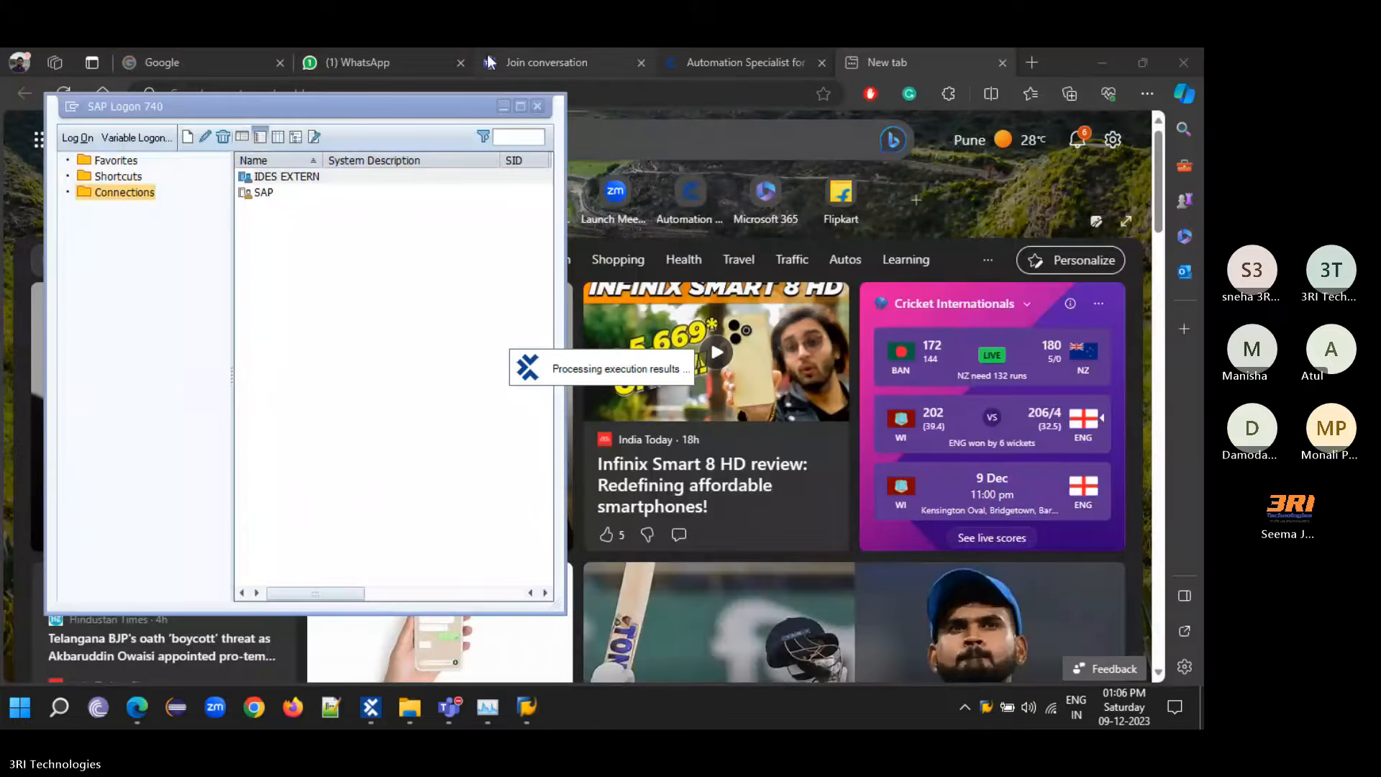
left_click(537, 107)
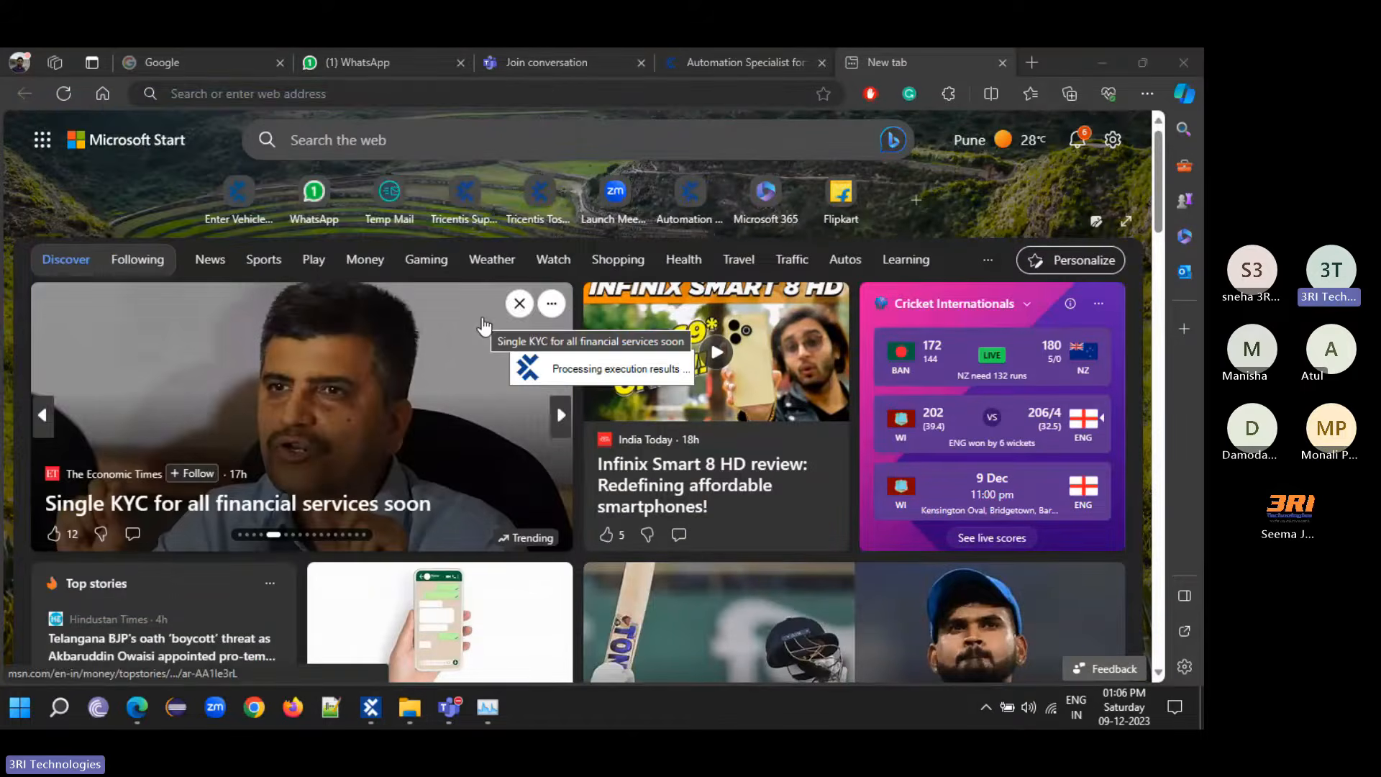
left_click(372, 708)
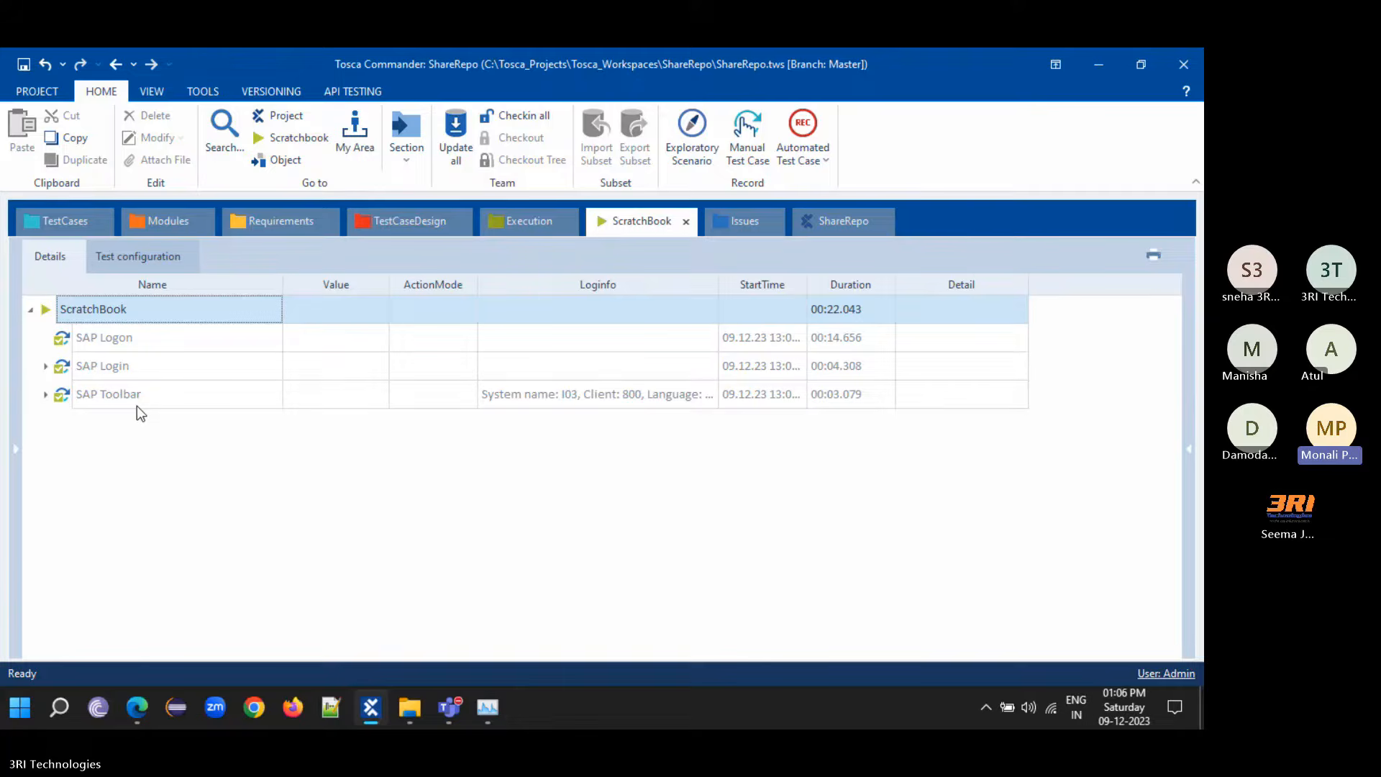
- Review the BMW Motorcycle and Audi test cases under the TemplateInstance of Vehicle Insurance in TestCases
left_click(63, 222)
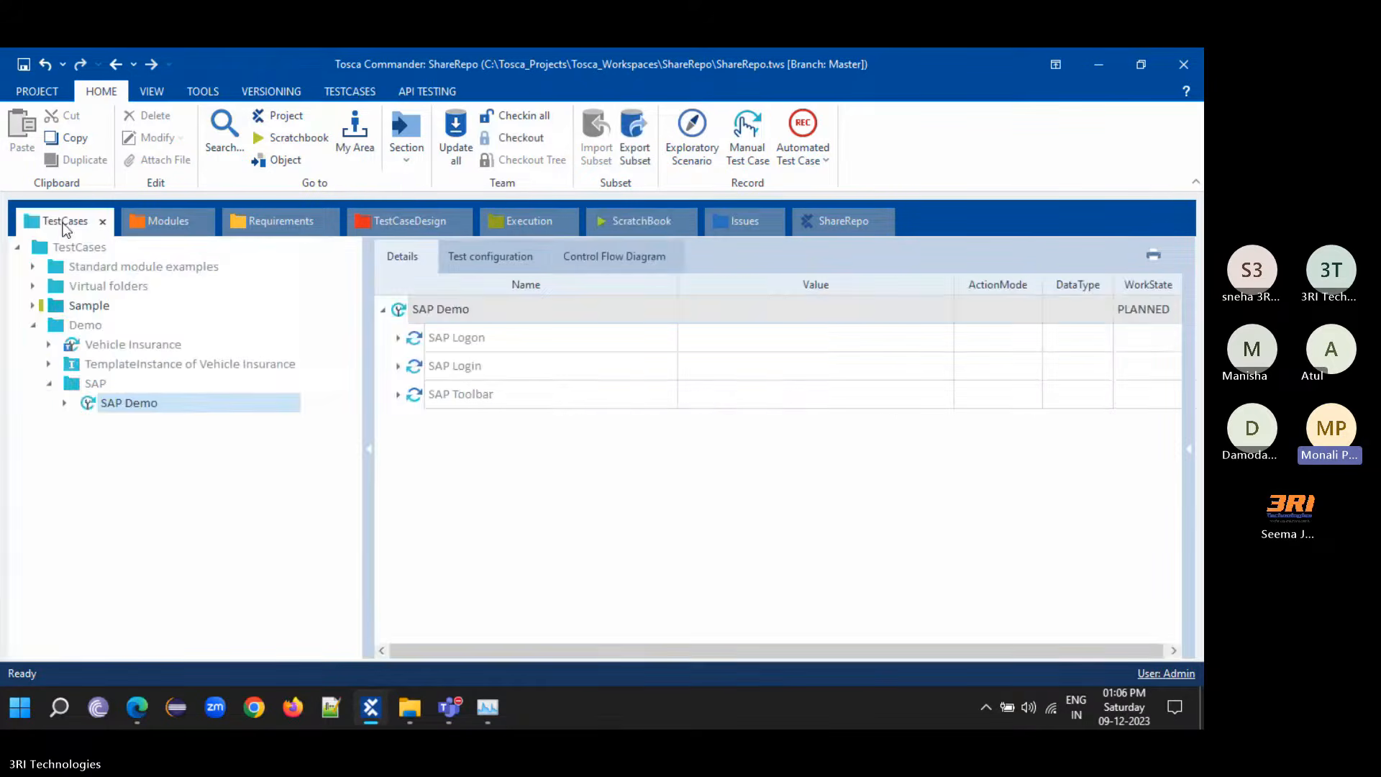
left_click(49, 387)
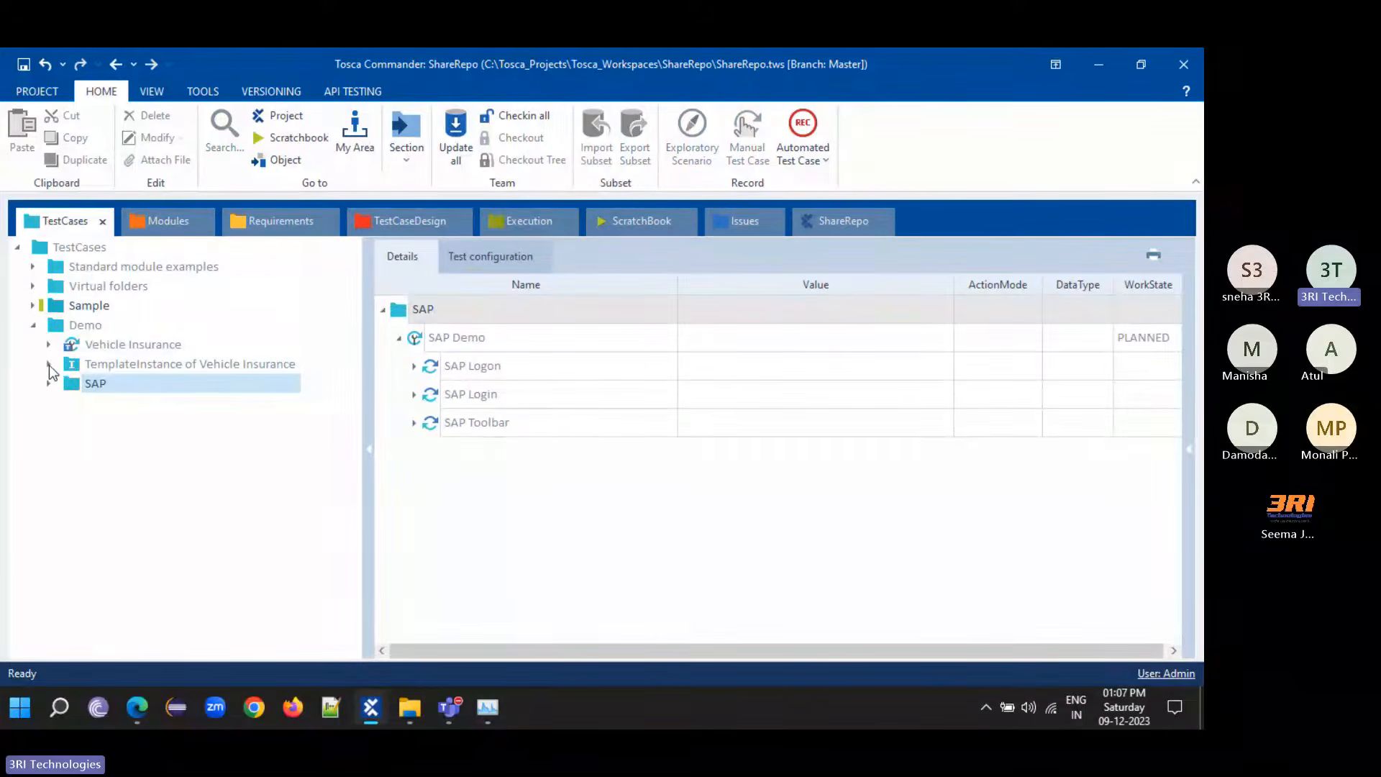
left_click(49, 365)
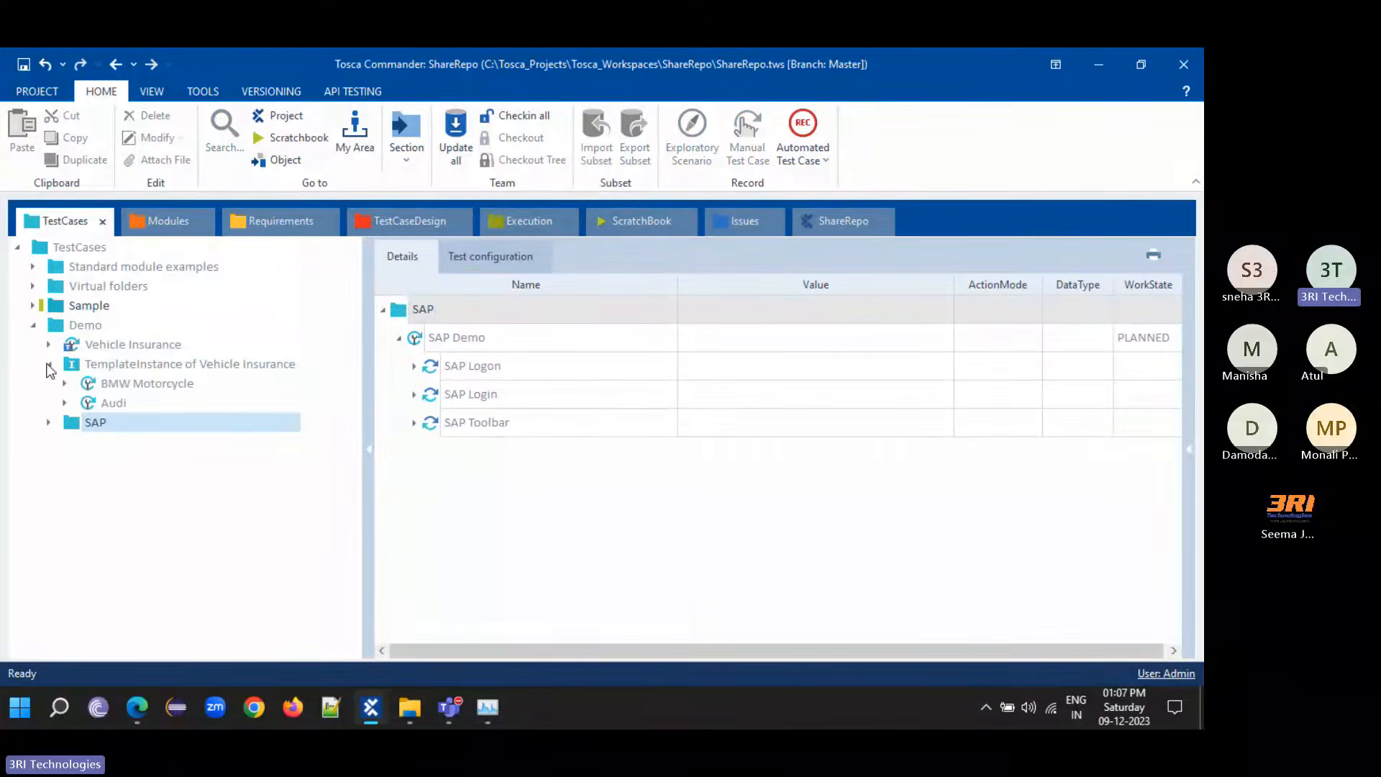
left_click(125, 382)
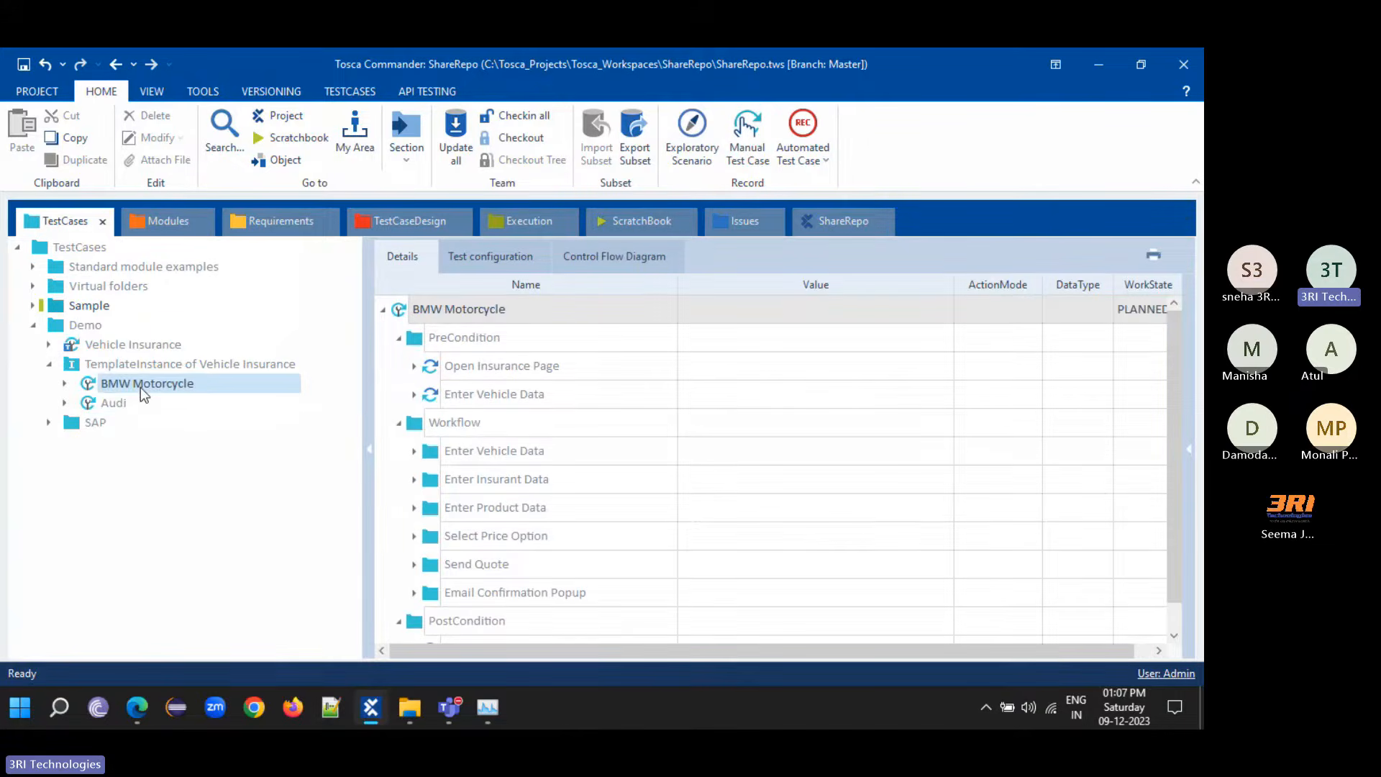
left_click(115, 405)
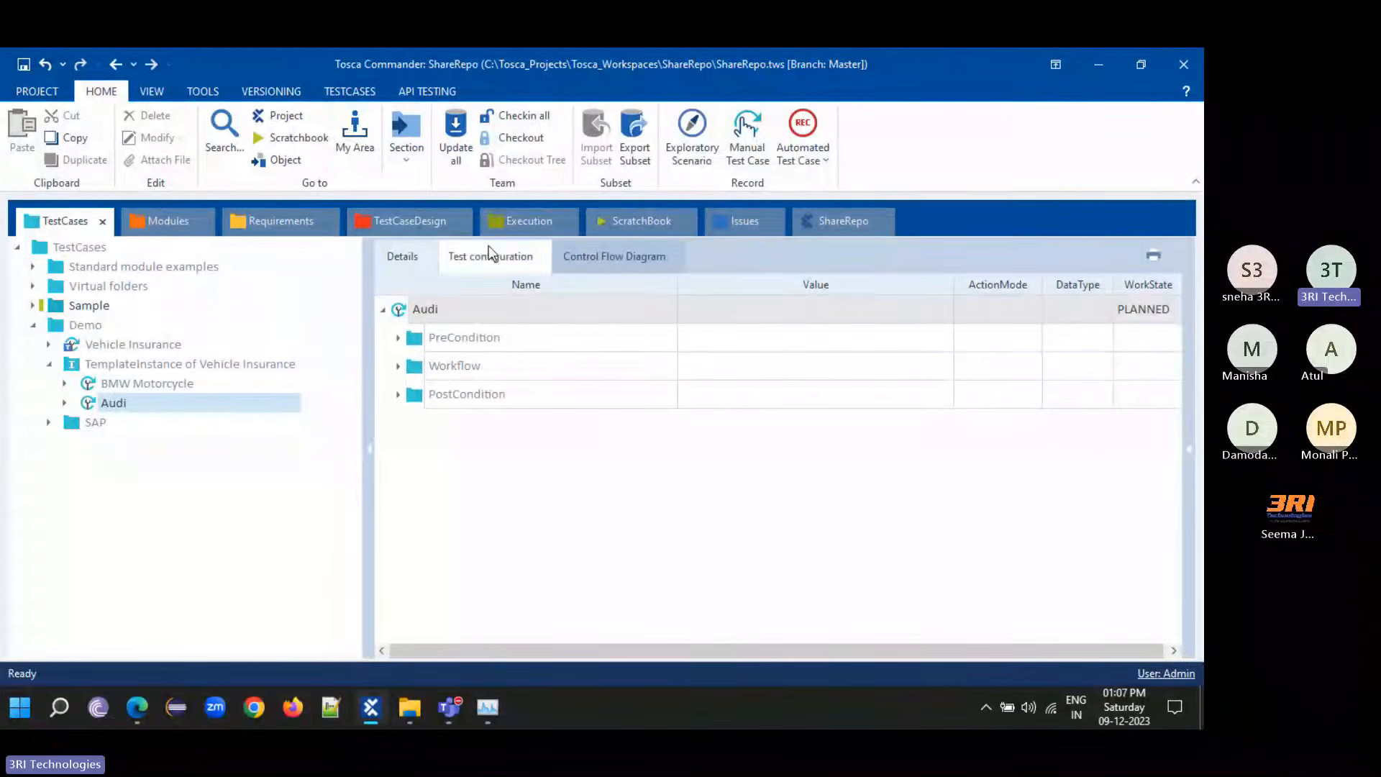
- Review the execution entries and logs of the TestMandate execution list
left_click(531, 222)
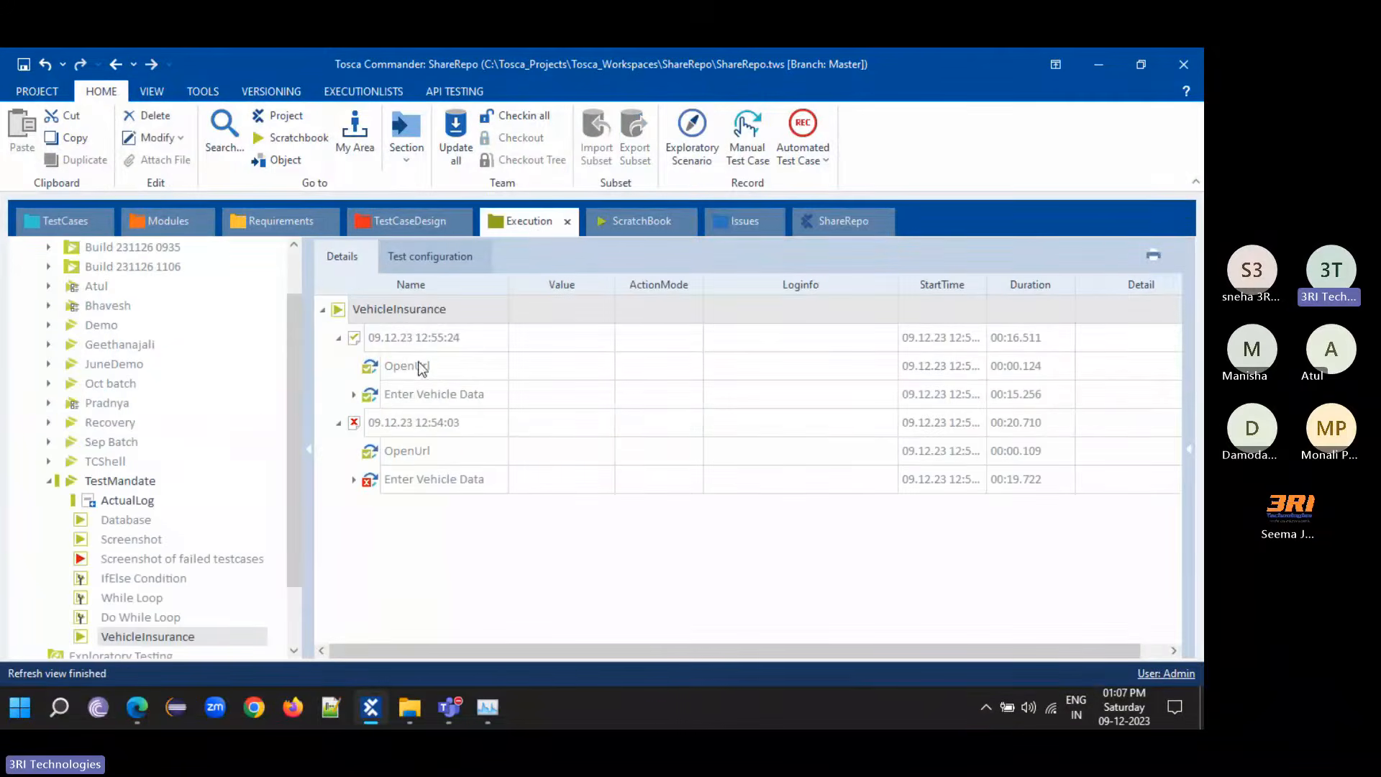
left_click(322, 310)
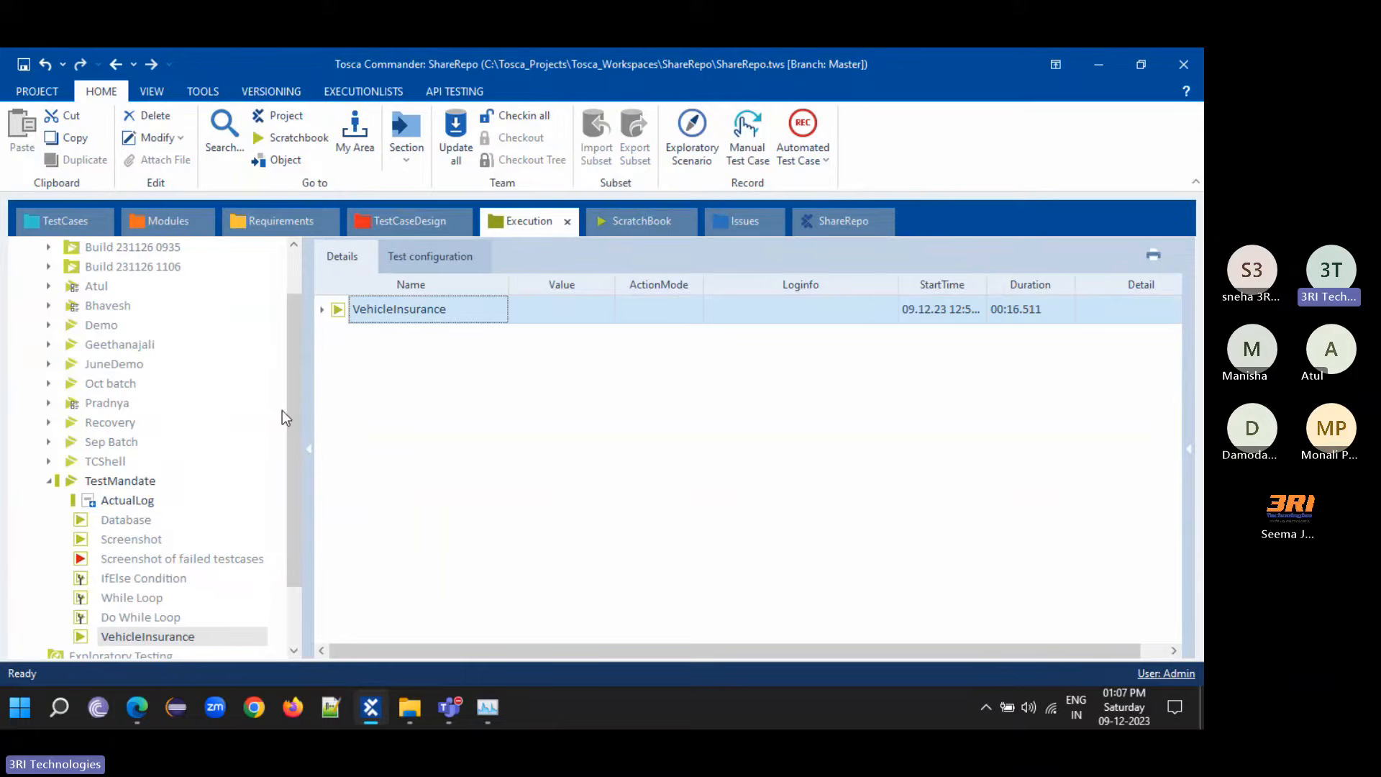
left_click(130, 482)
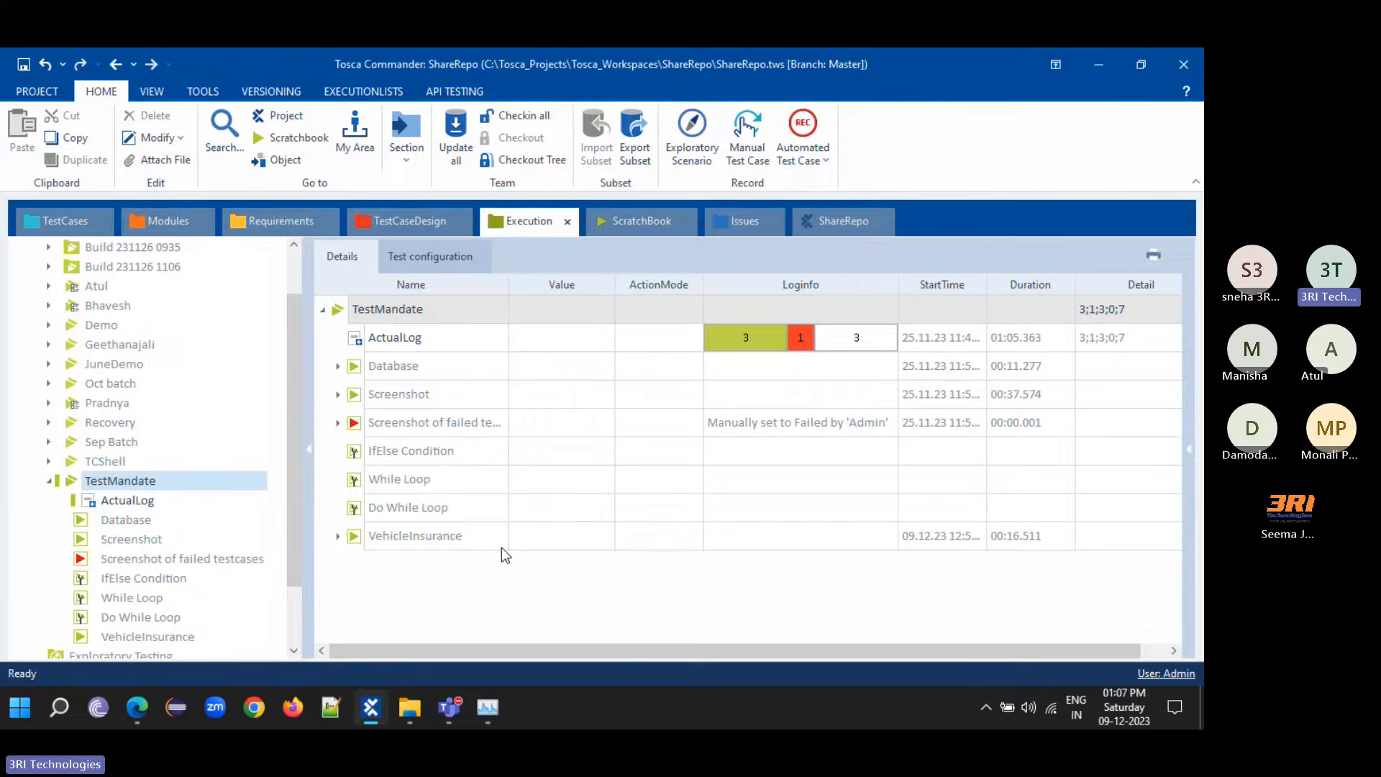
- Examine the PreCondition and Workflow folders of the Audi test case alongside the TestMandate execution list
left_click(60, 224)
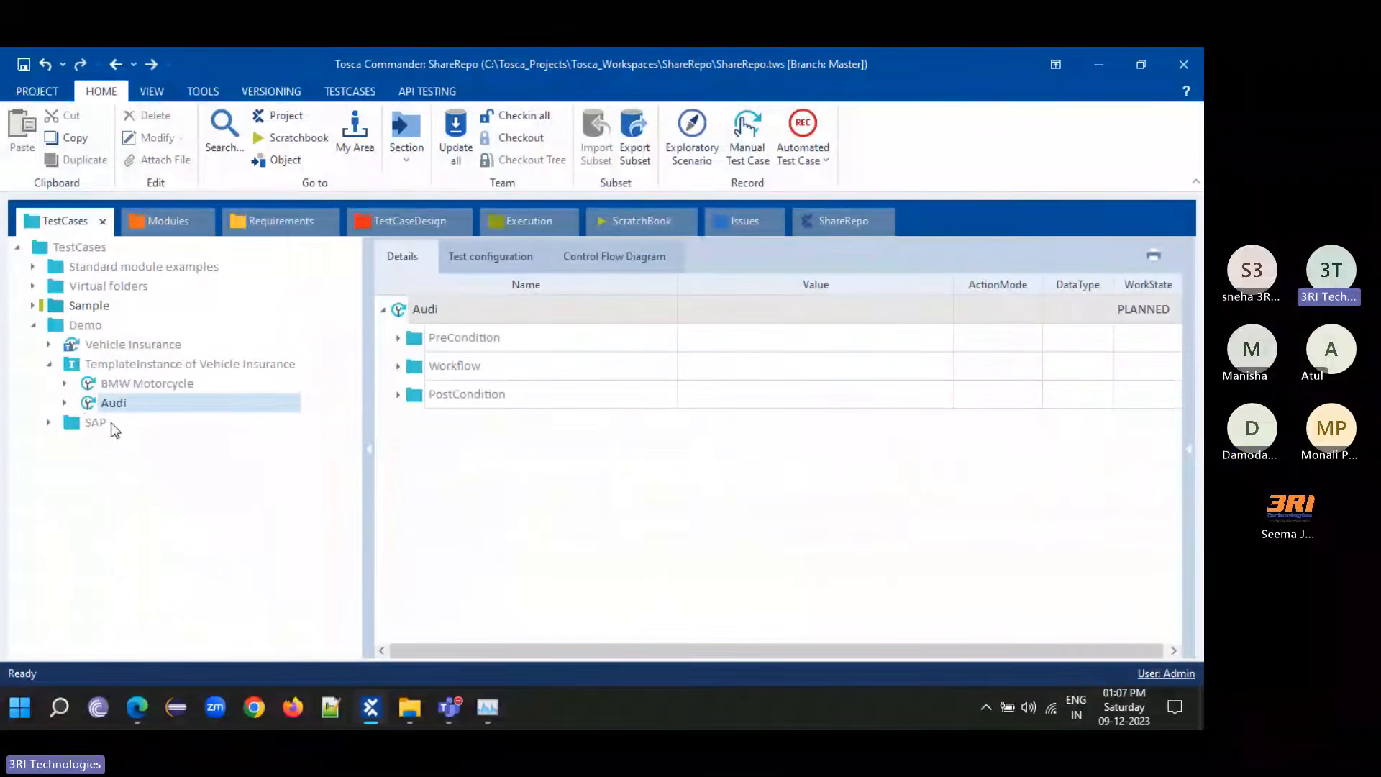
left_click(66, 403)
left_click(167, 427)
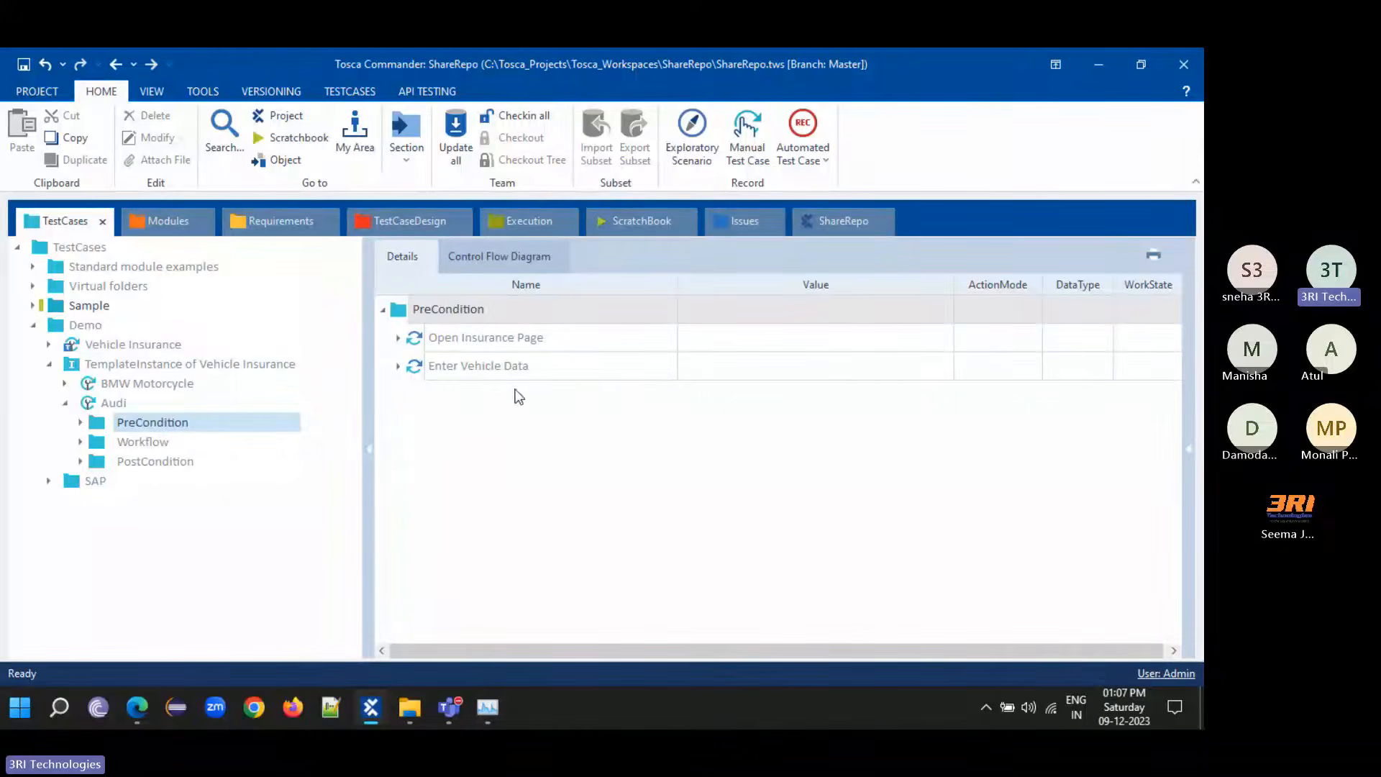
left_click(143, 443)
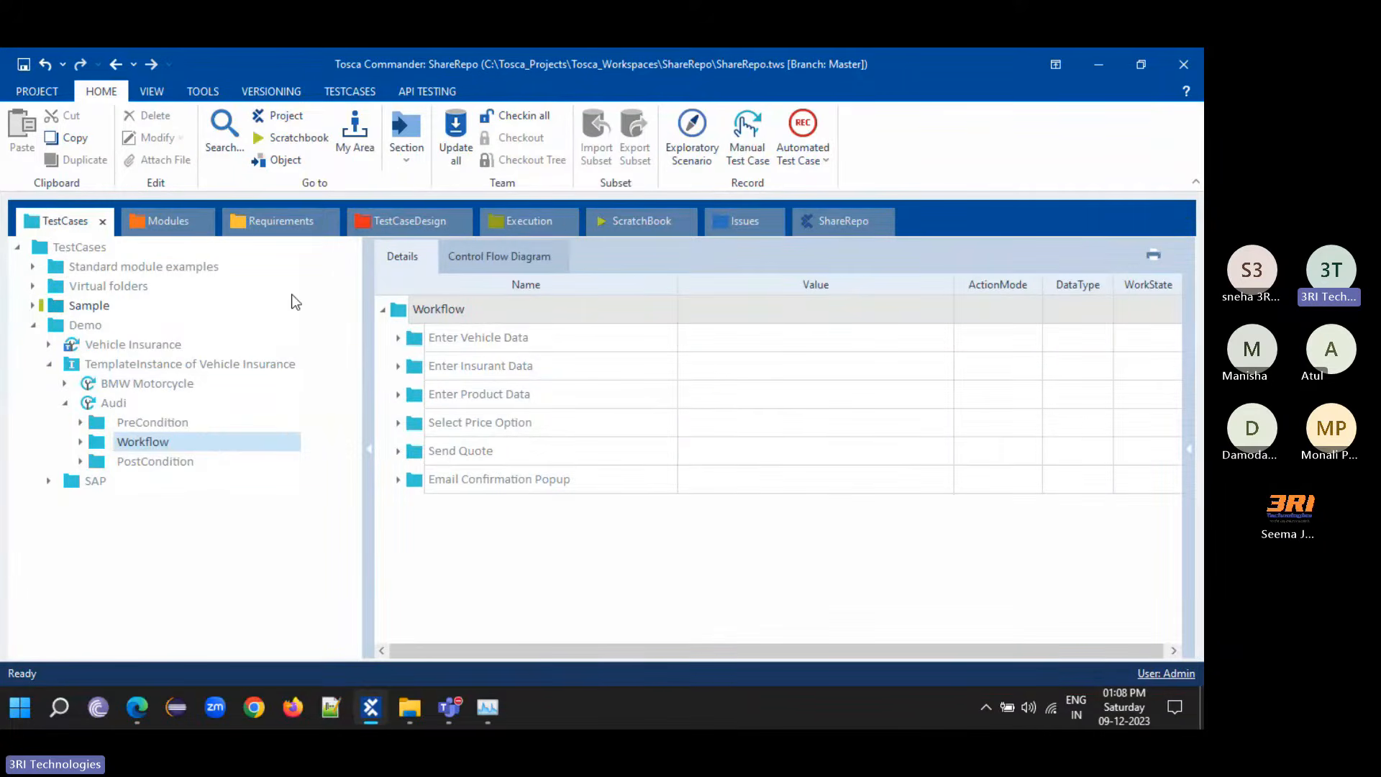
left_click(502, 224)
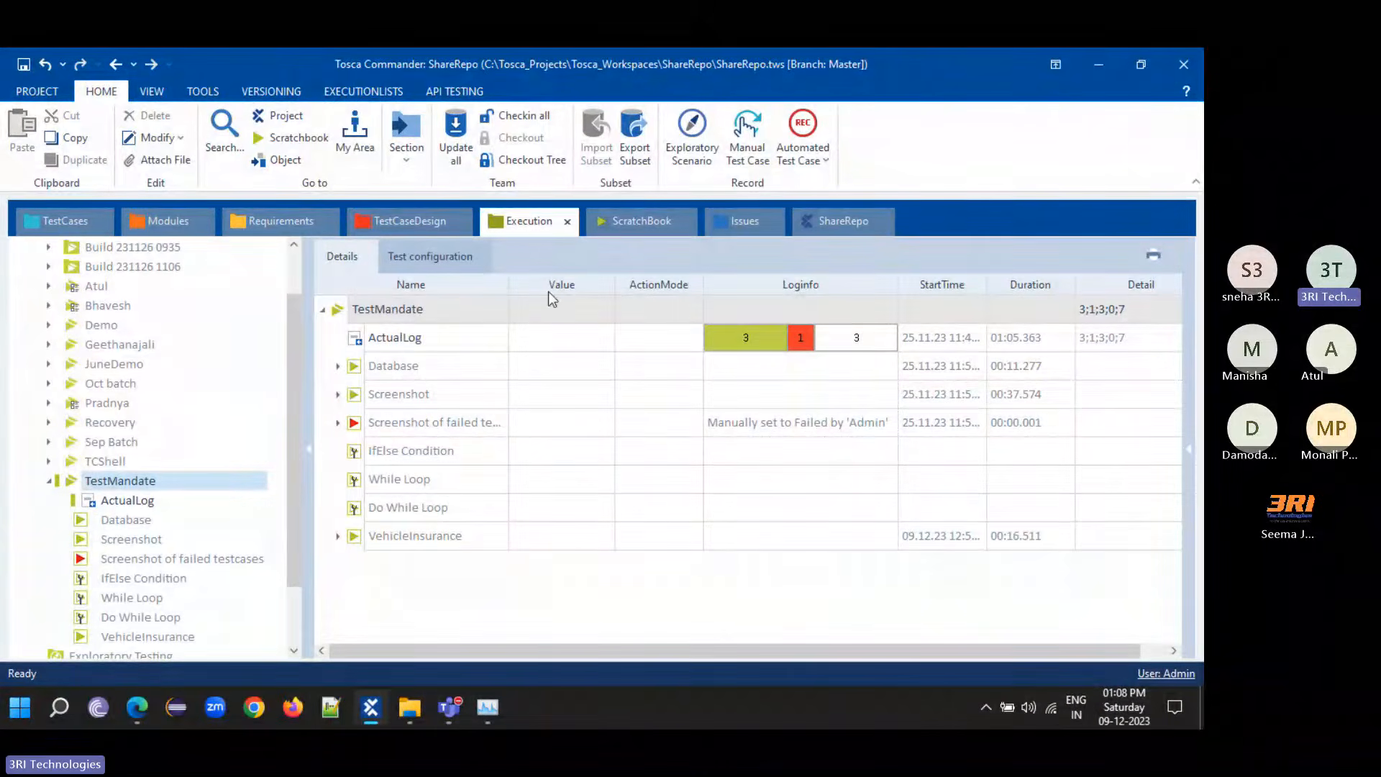
left_click(54, 210)
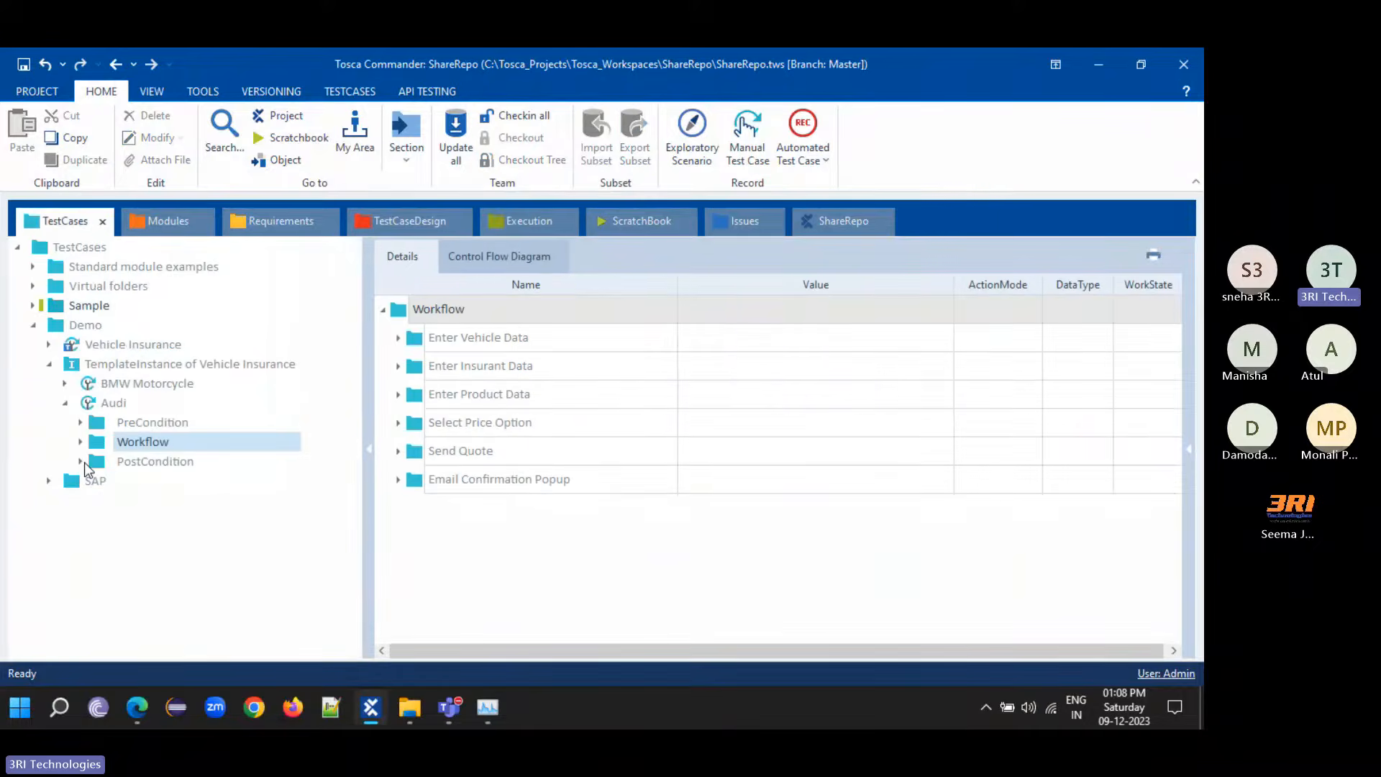
left_click(136, 425)
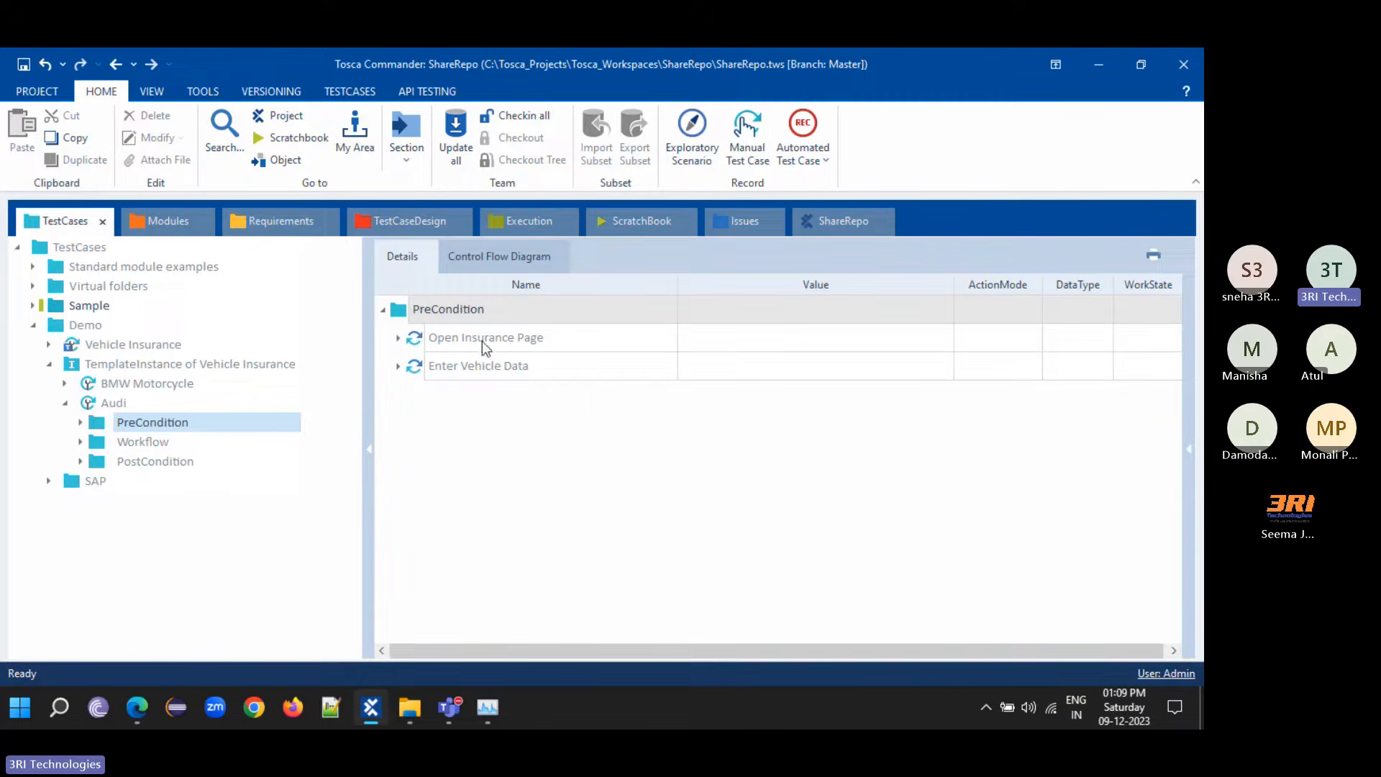
- Browse the Sap standard modules under TBox XEngines in Modules
left_click(156, 226)
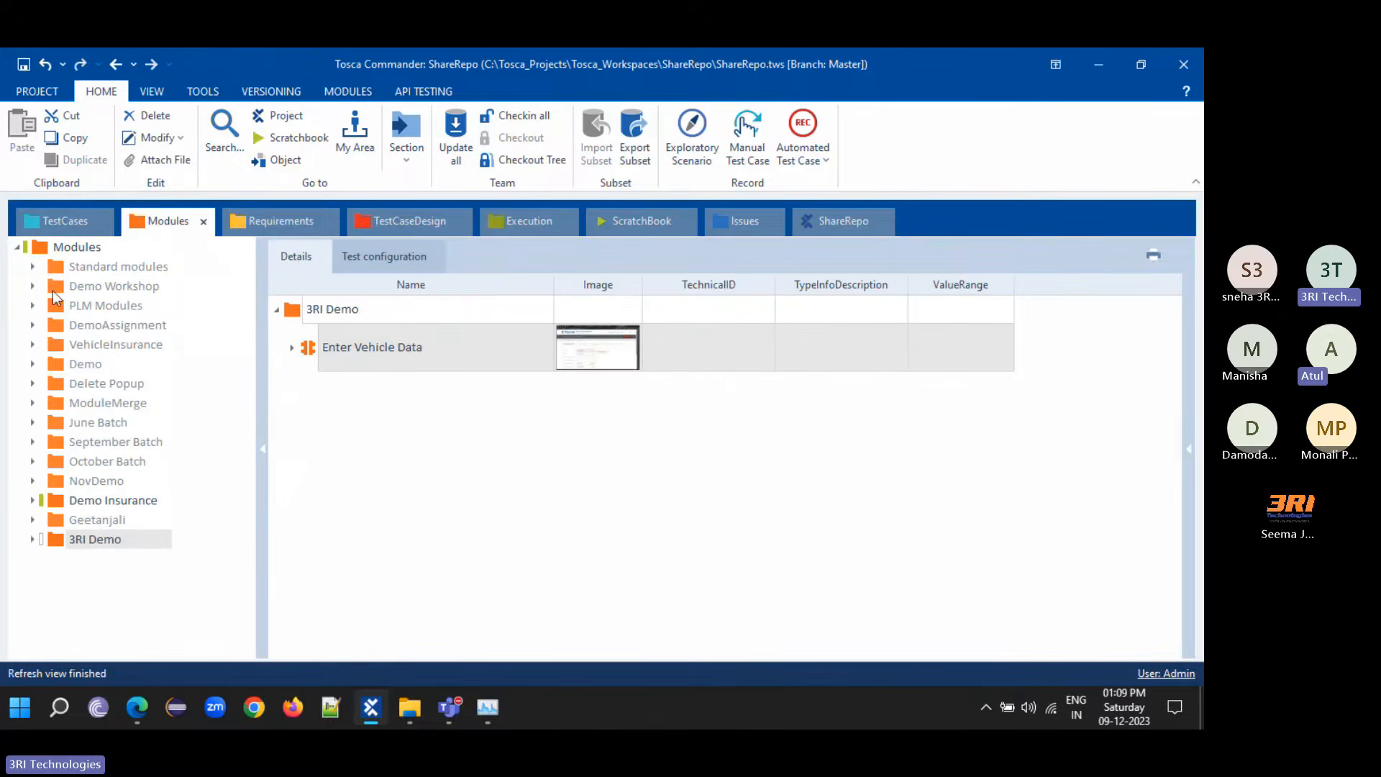
left_click(31, 267)
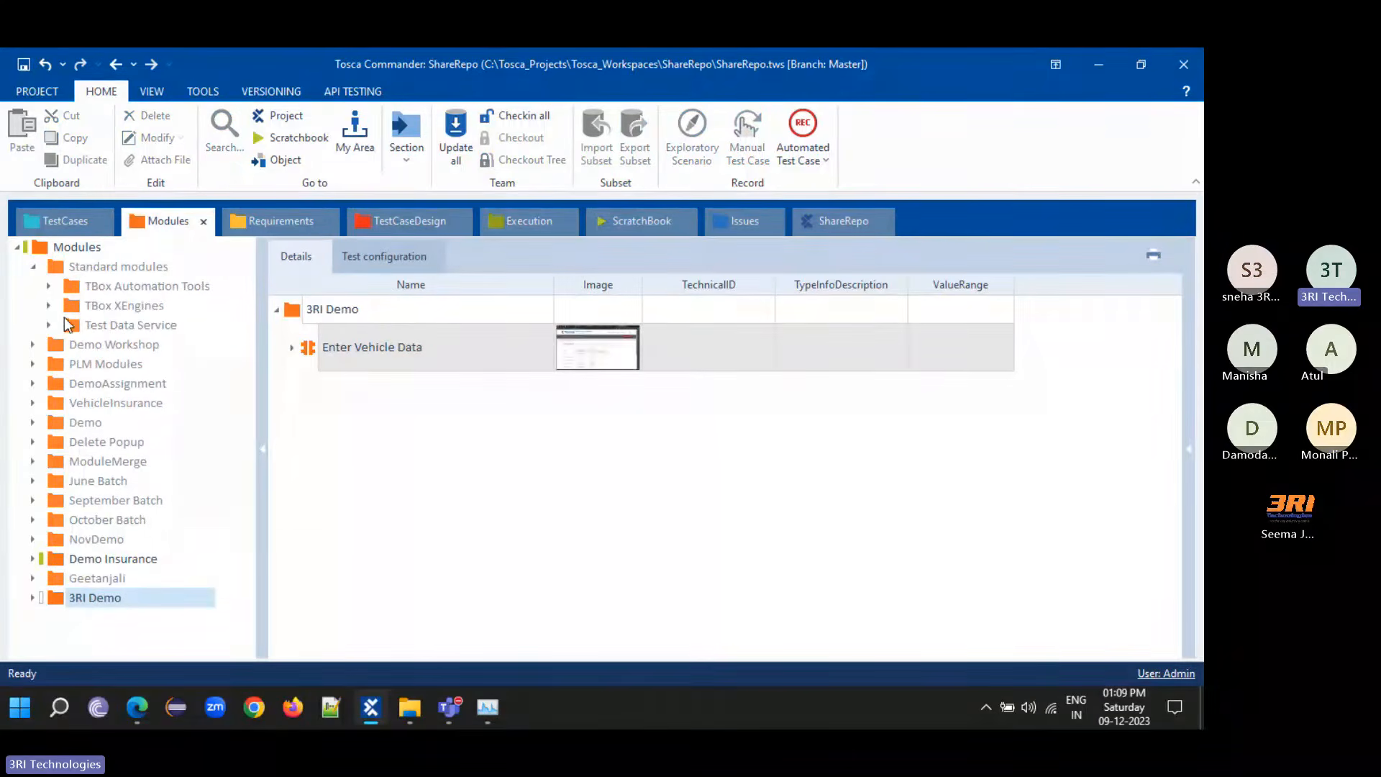
left_click(48, 306)
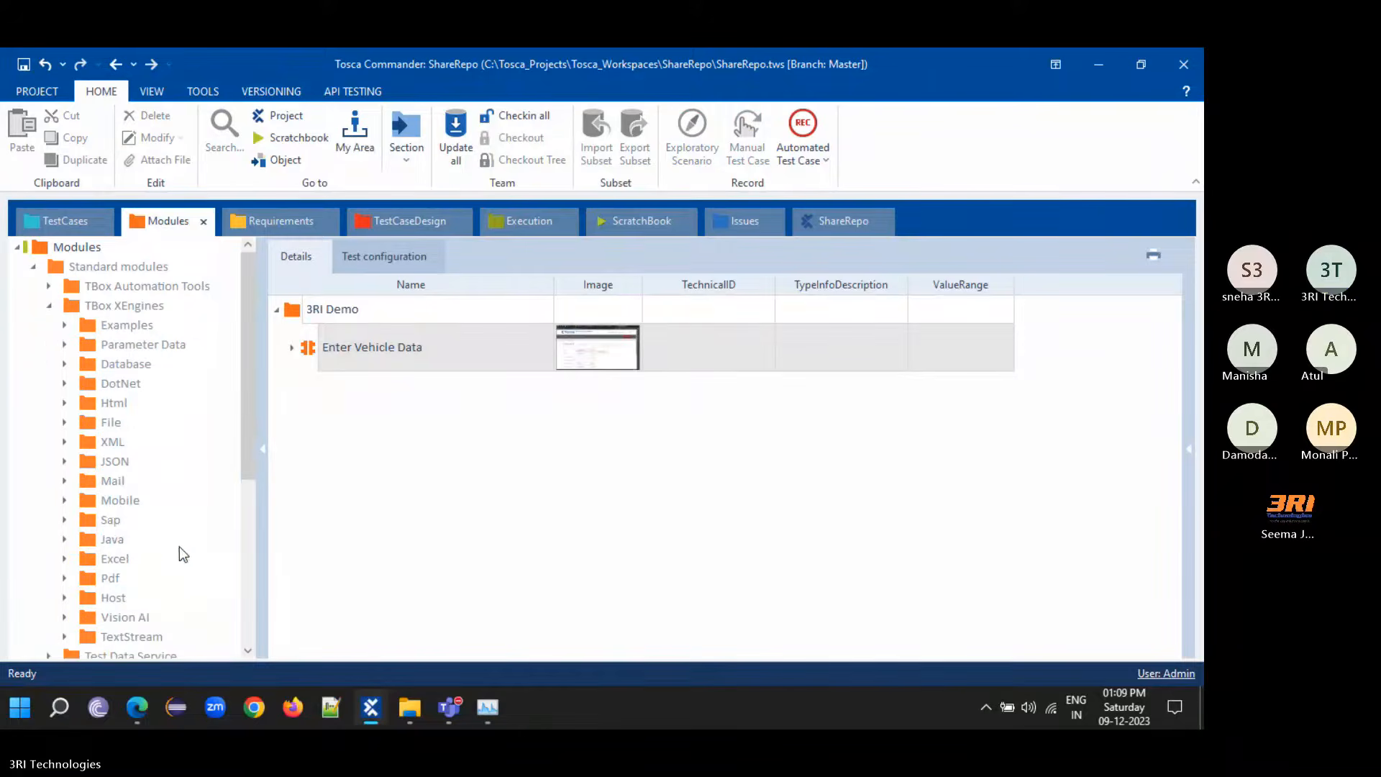
left_click(110, 521)
scroll(514, 469, "down", 10)
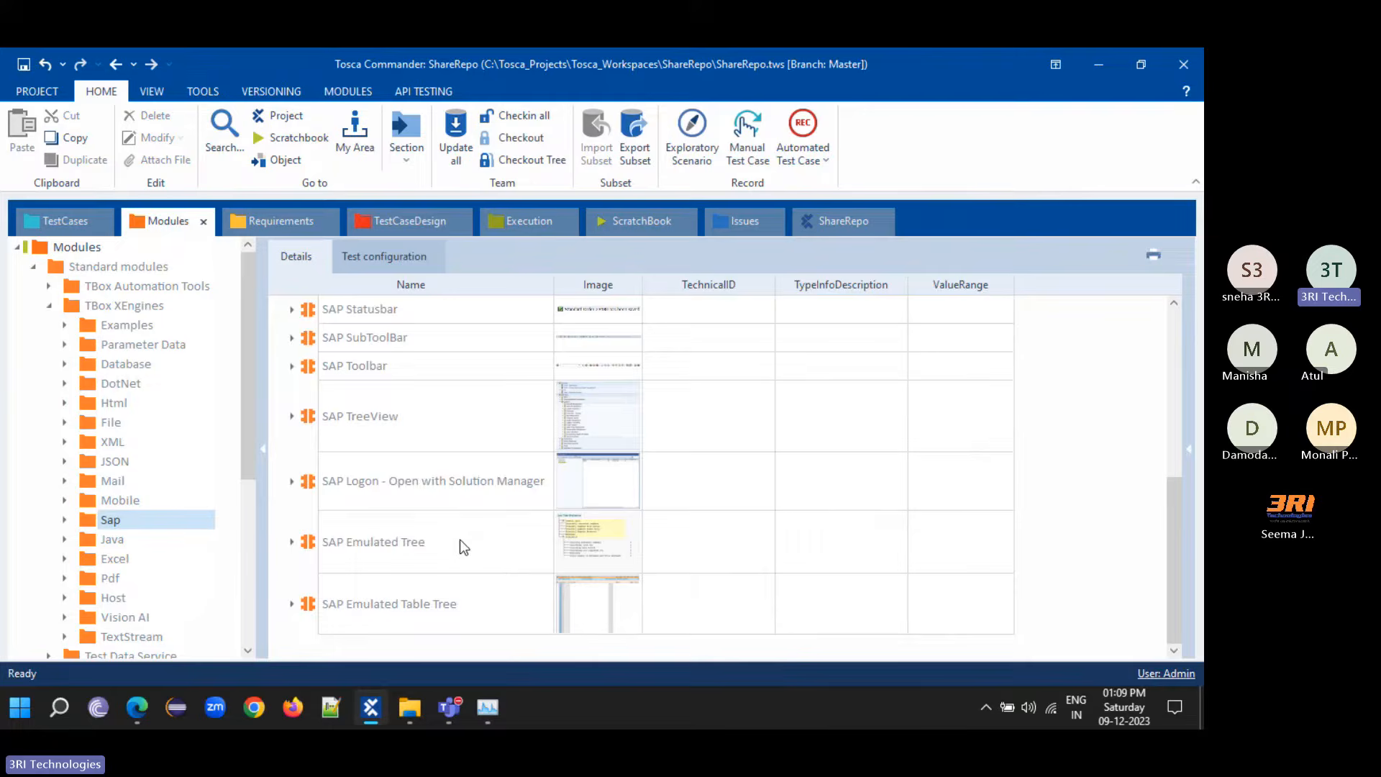
scroll(459, 541, "up", 10)
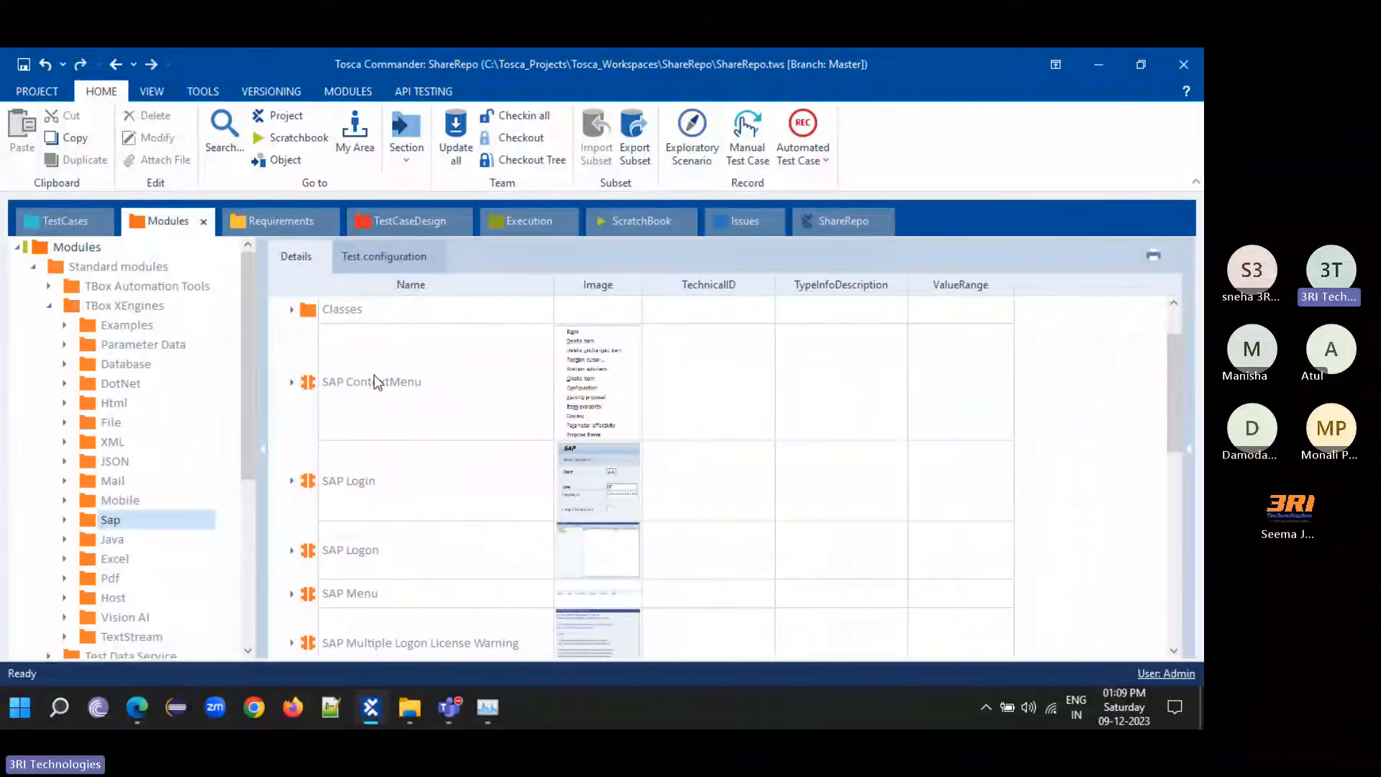
- Switch to Microsoft Edge and open the Enter Vehicle Data page at sampleapp.tricentis.com/101/app.php
left_click(47, 216)
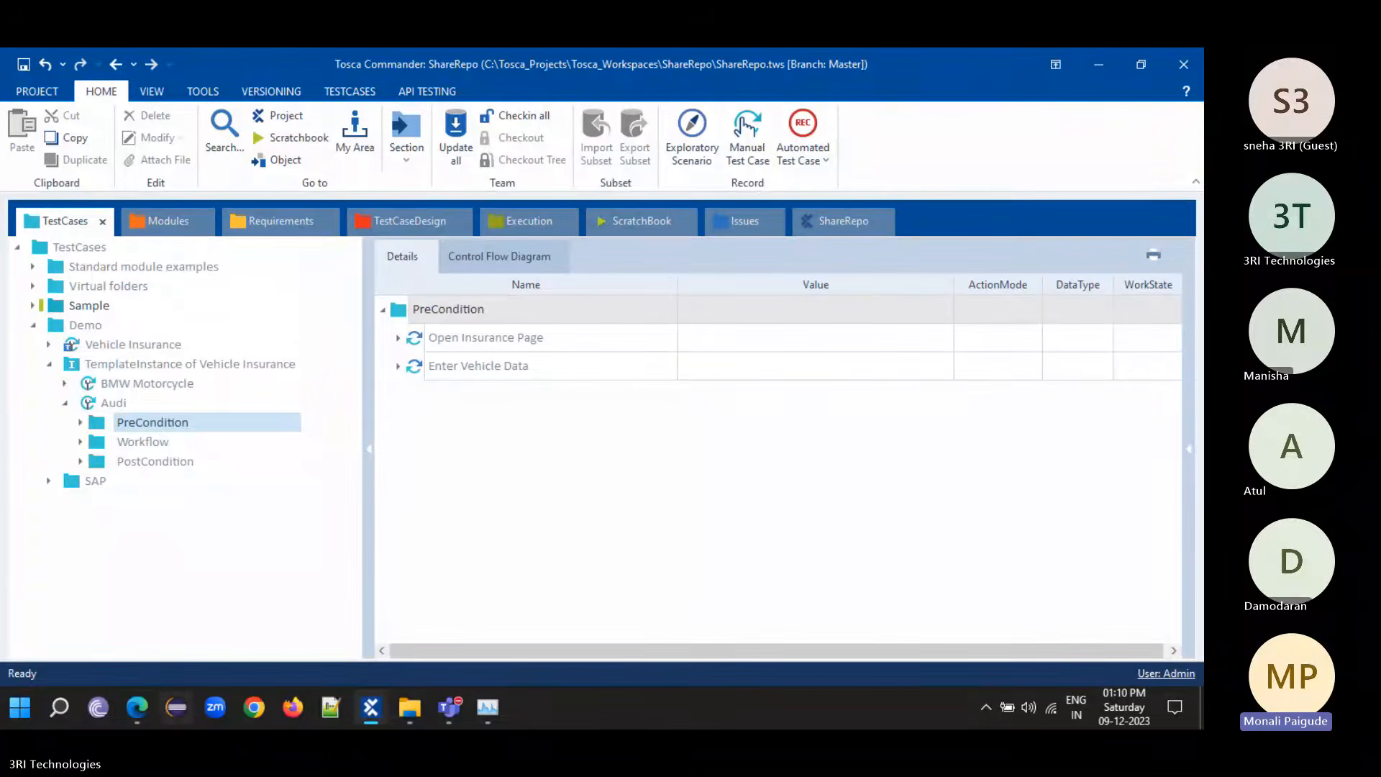
mouse_move(145, 708)
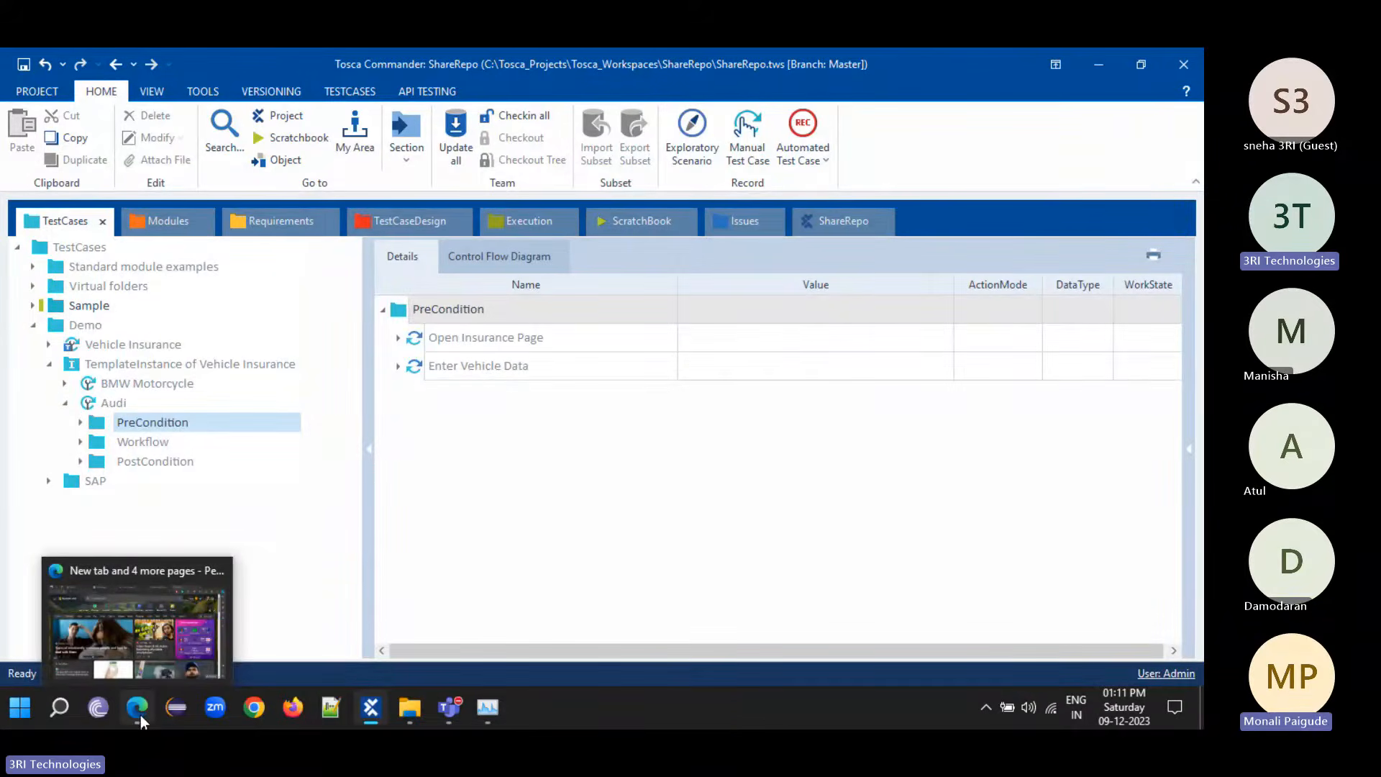
left_click(164, 220)
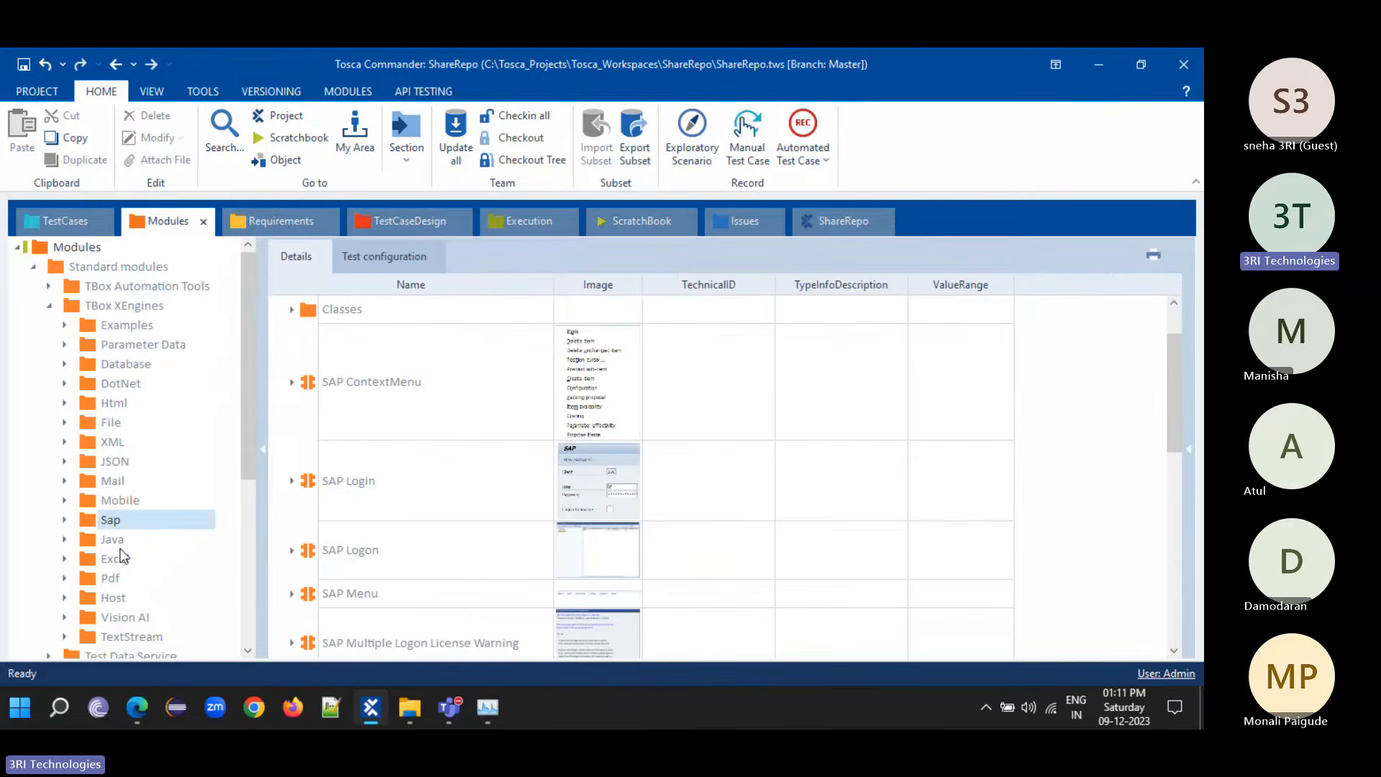
left_click(145, 715)
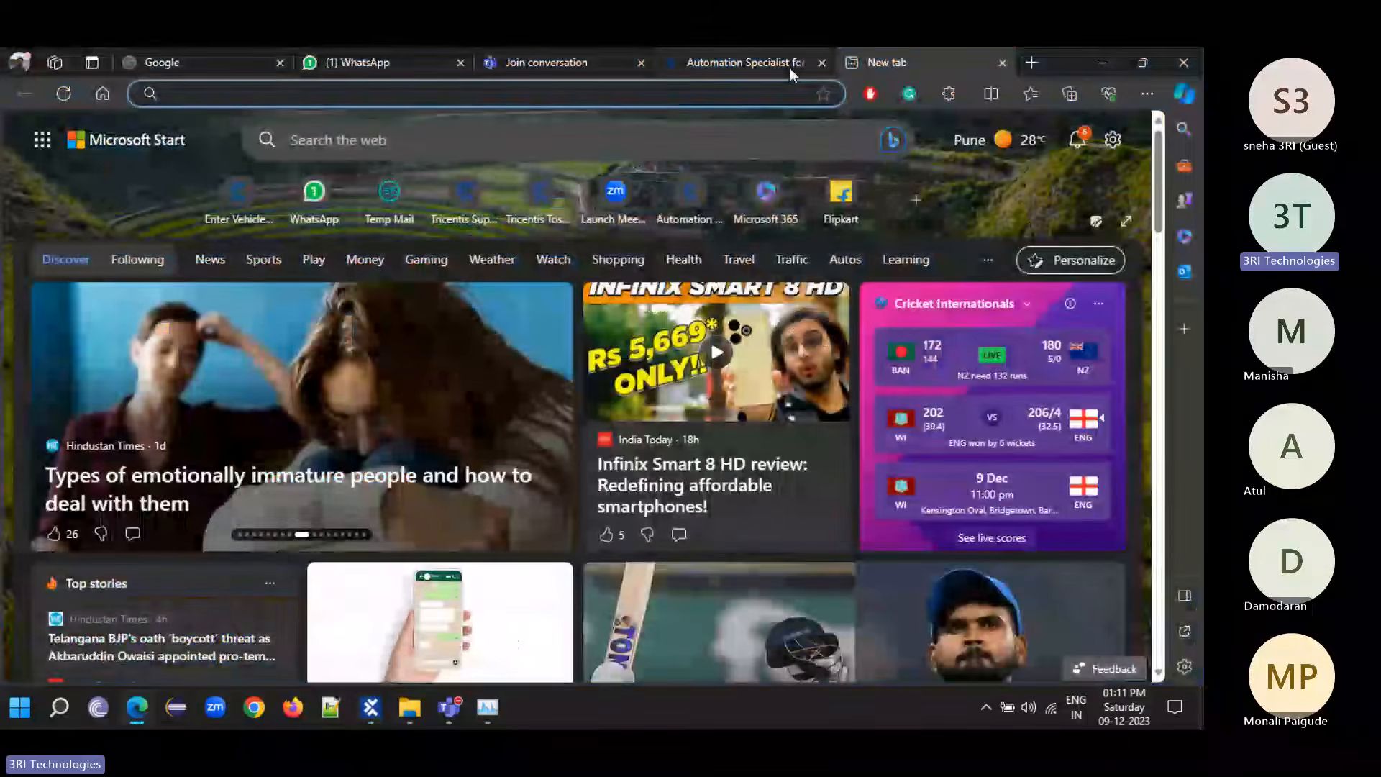
type("enter")
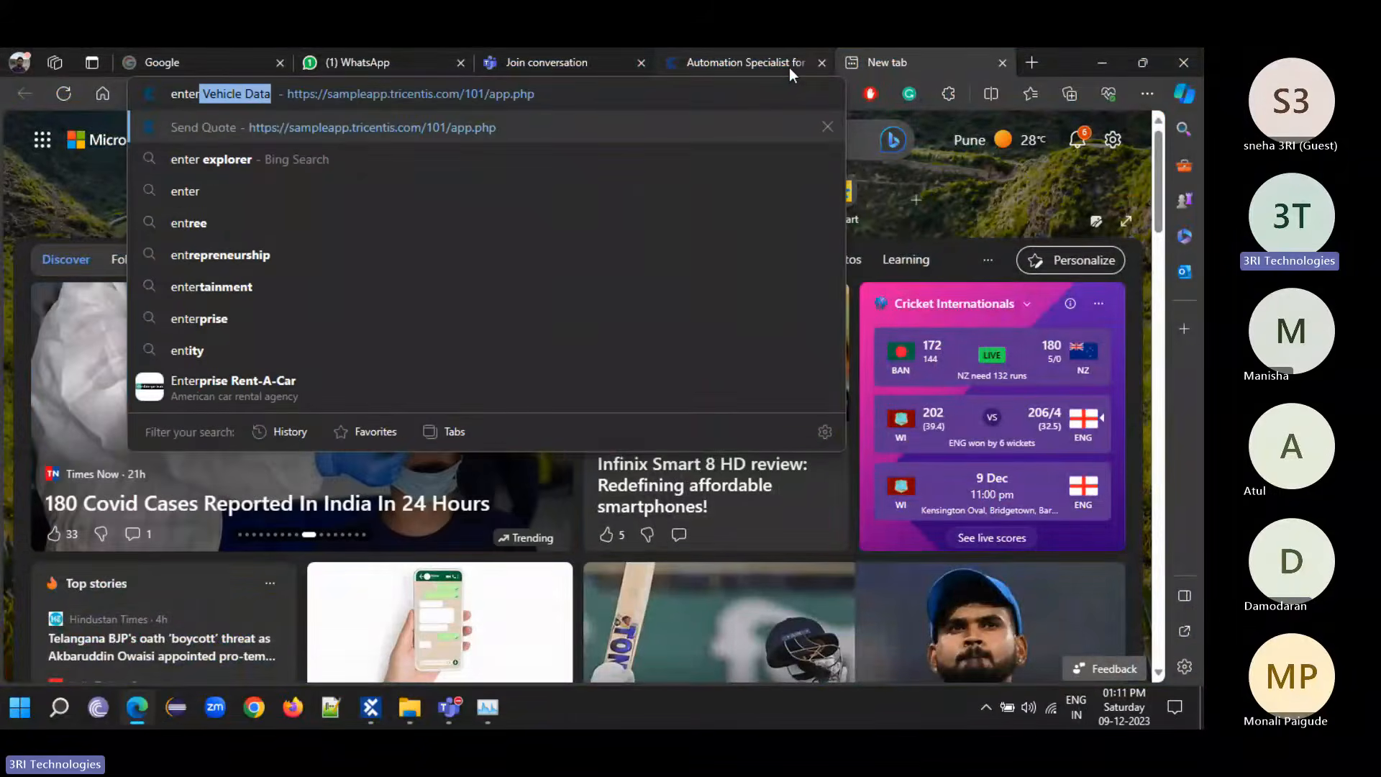
key("Return")
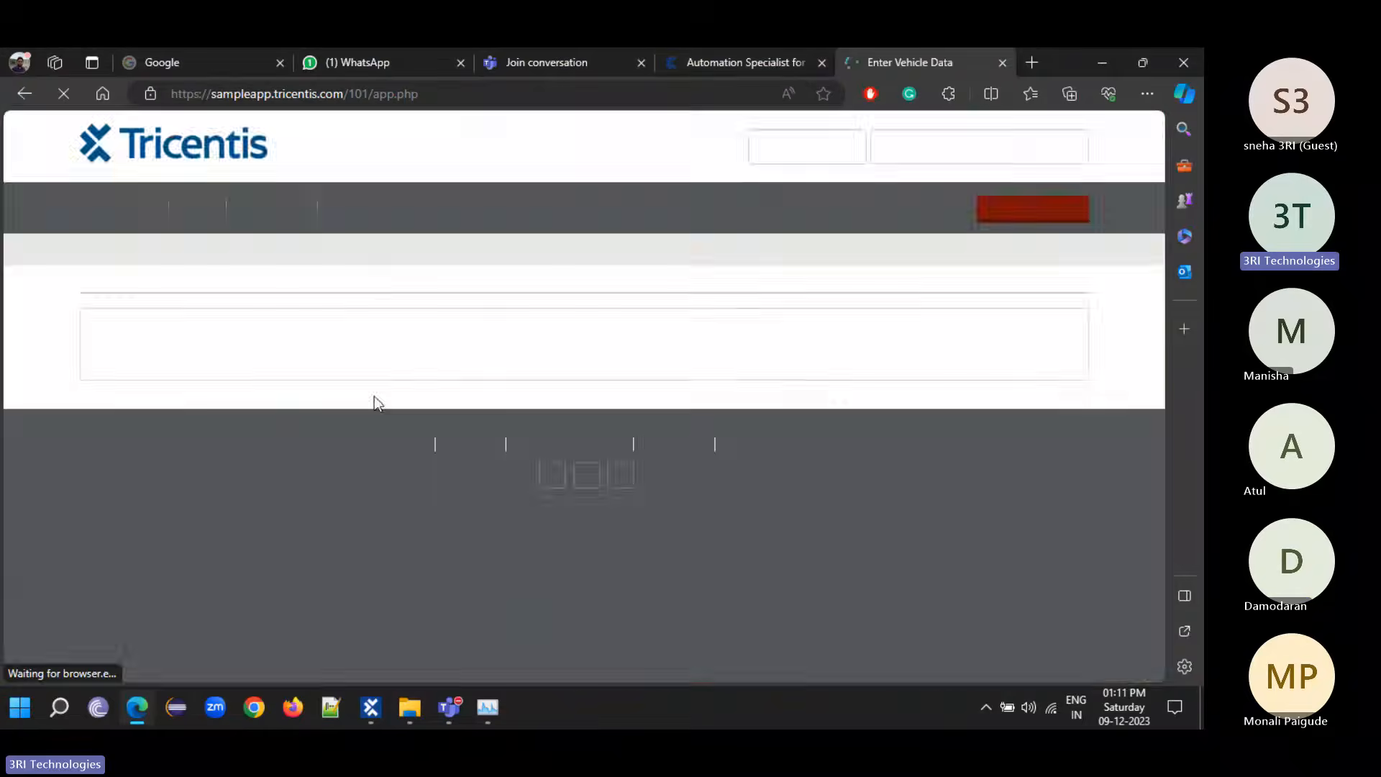
- Look over the fields of the Enter Vehicle Data form and the options offered for Make
scroll(439, 589, "down", 3)
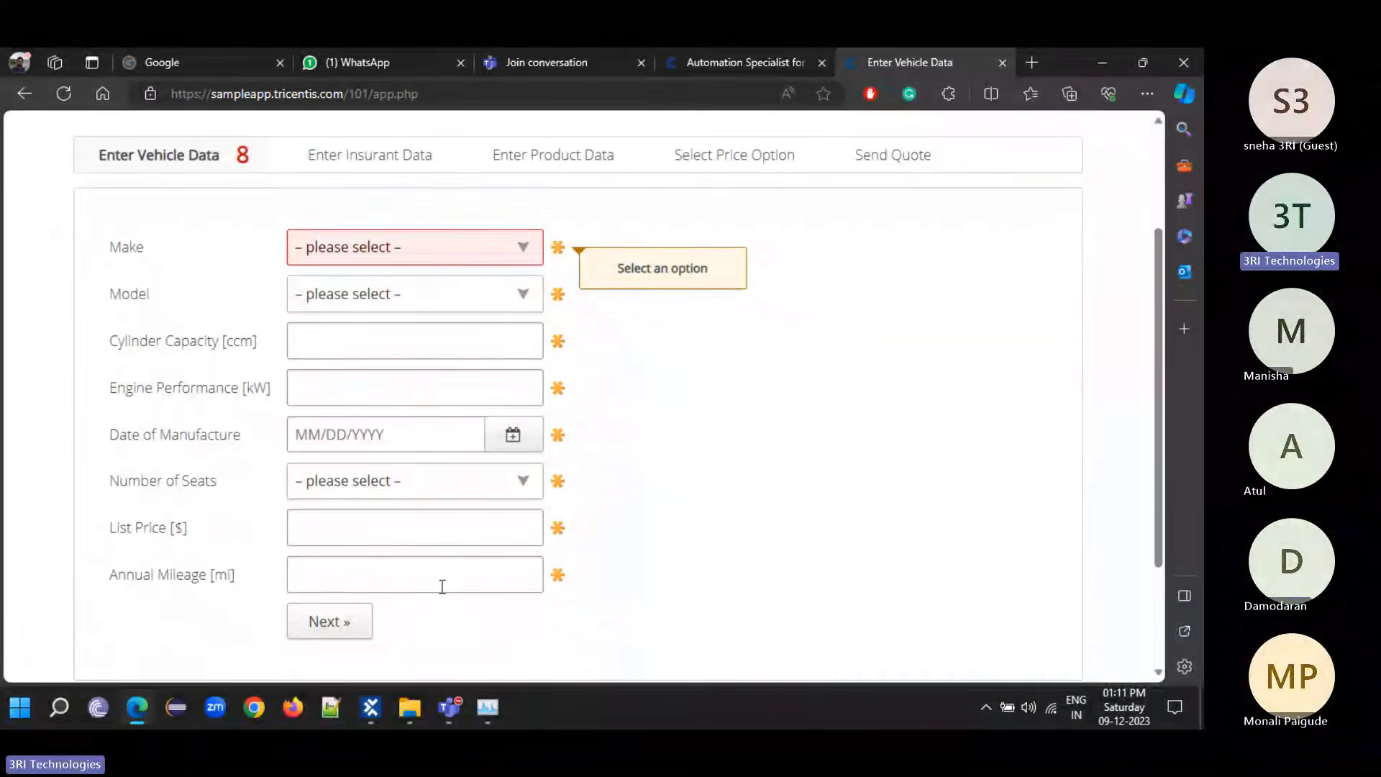
scroll(387, 370, "up", 3)
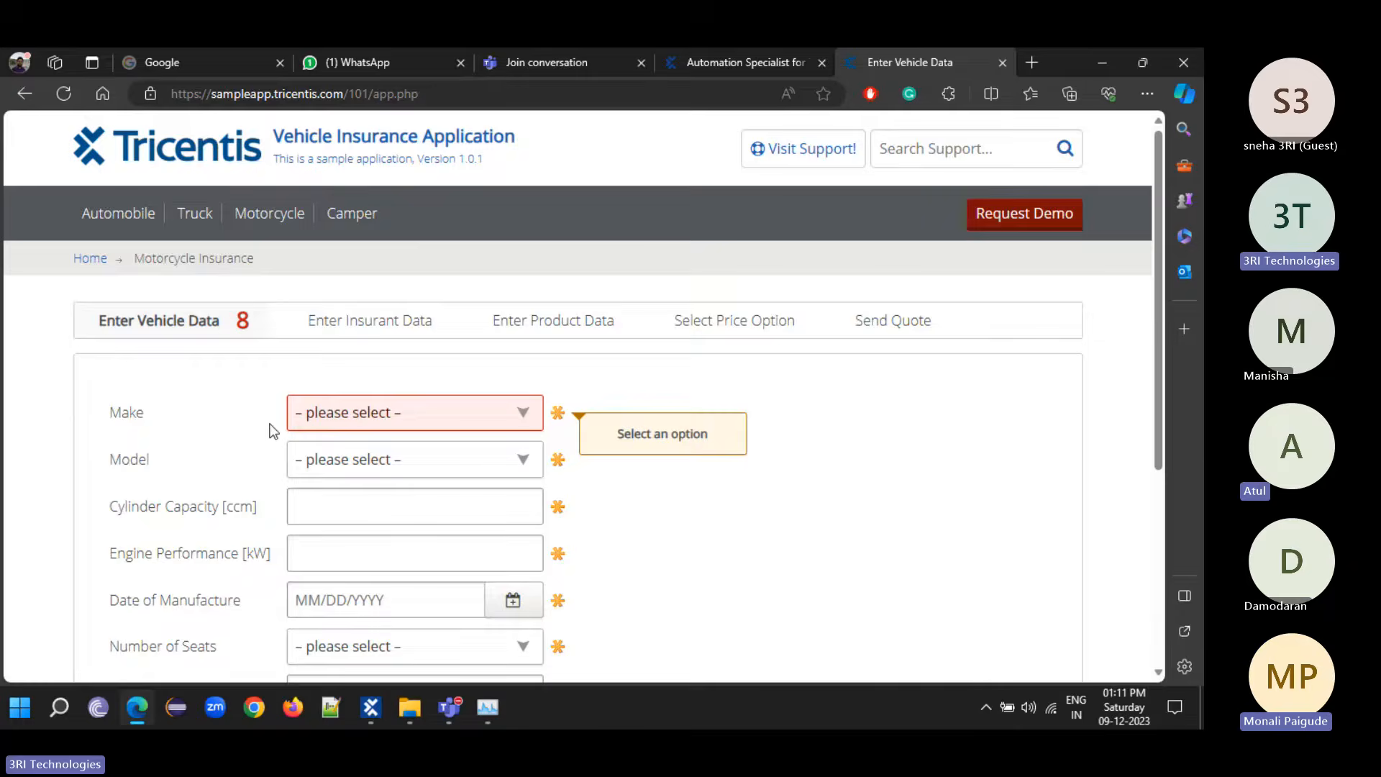
scroll(273, 431, "down", 1)
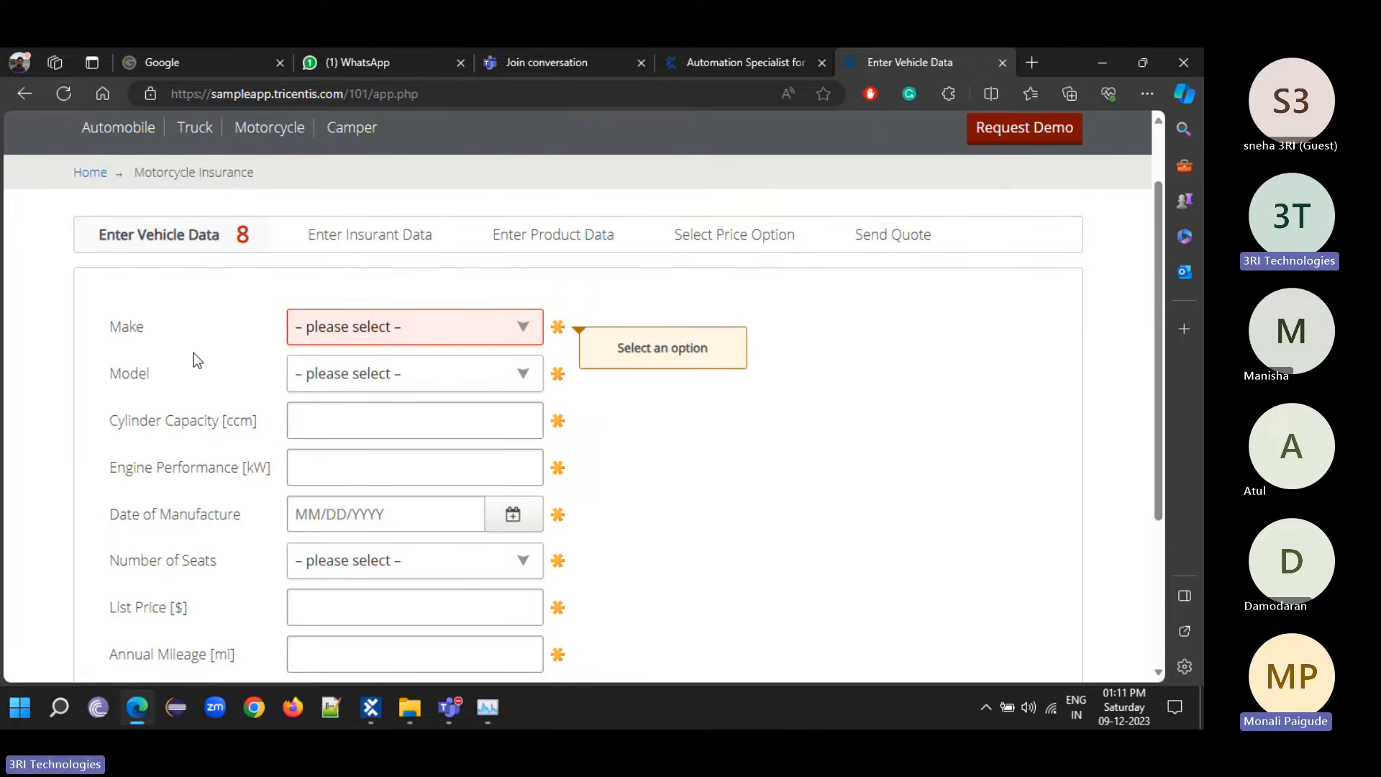
left_click(480, 332)
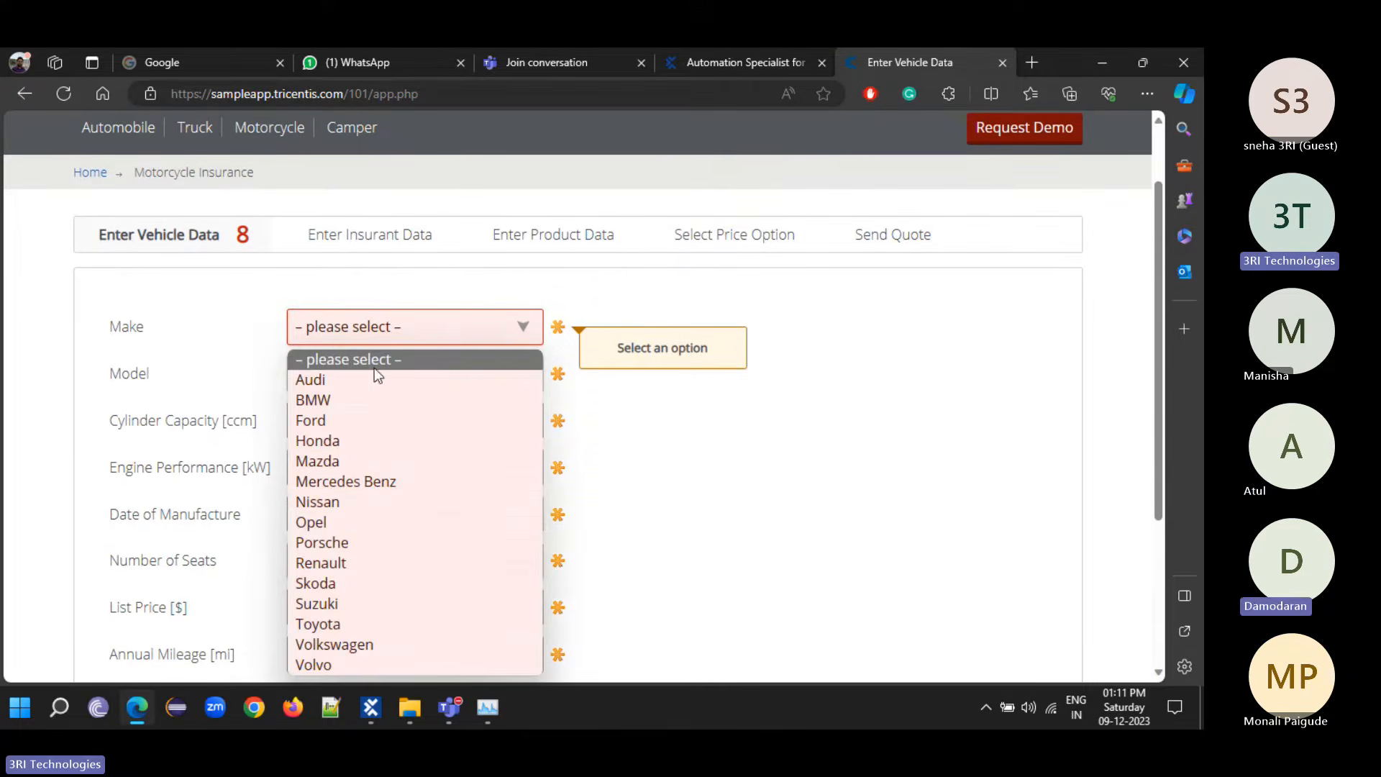
left_click(887, 403)
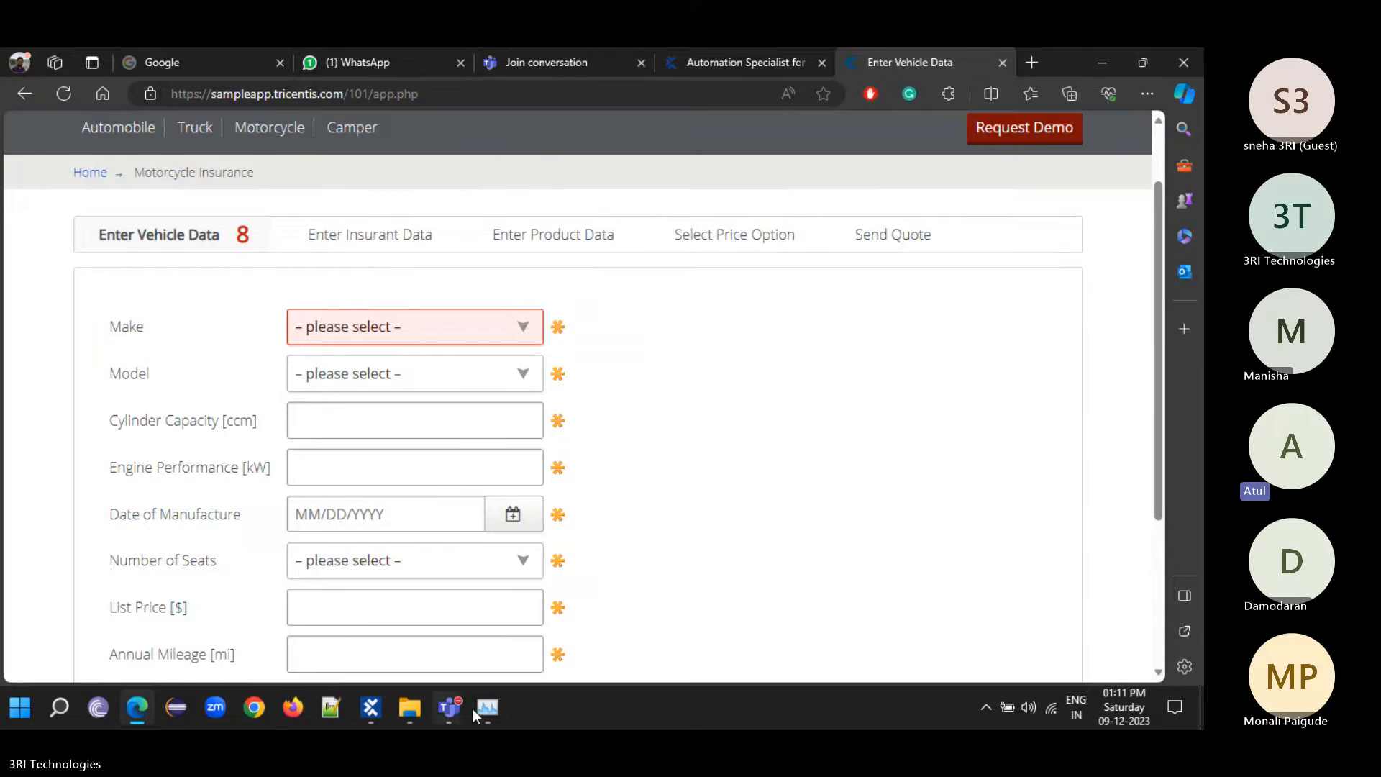
- Inspect the Make dropdown in the browser's developer tools and expand its select element to show the options
mouse_move(452, 713)
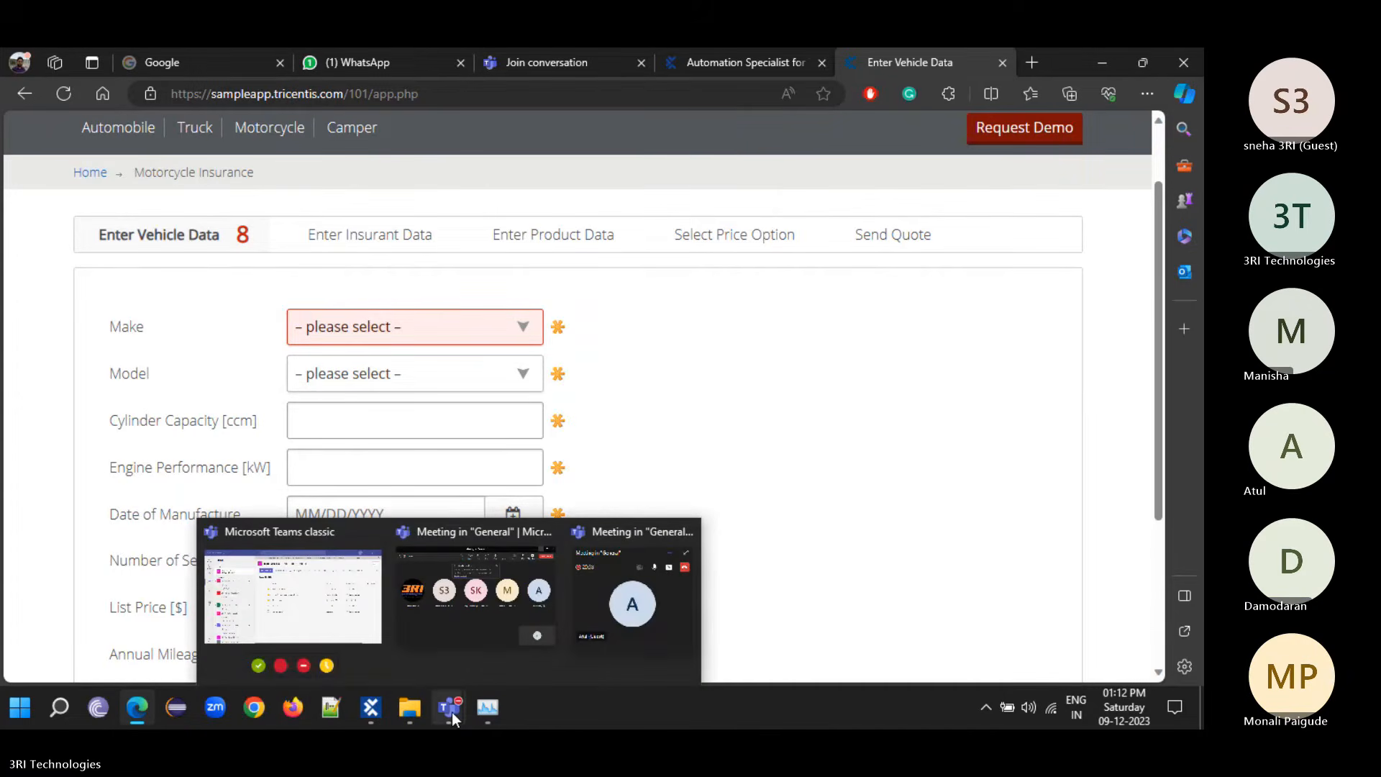
left_click(370, 712)
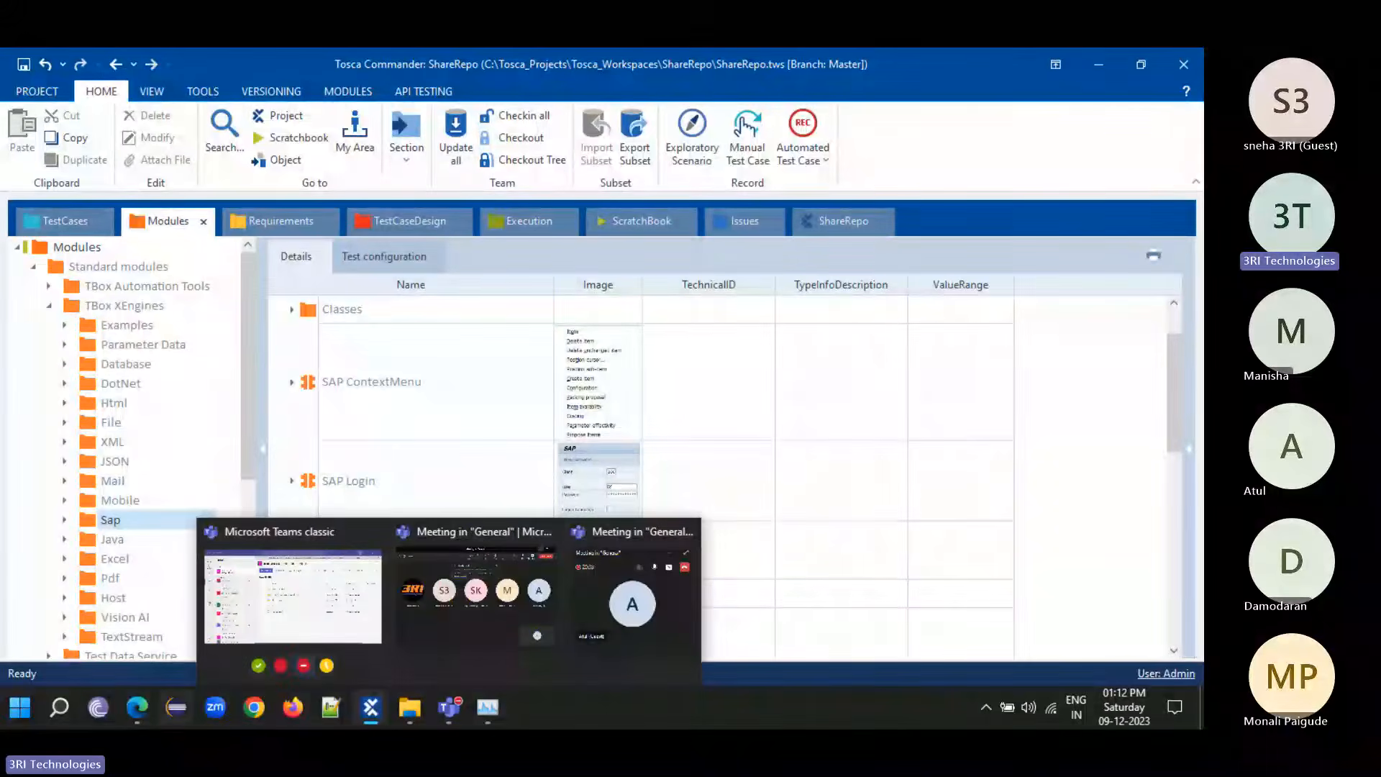
left_click(133, 721)
right_click(373, 330)
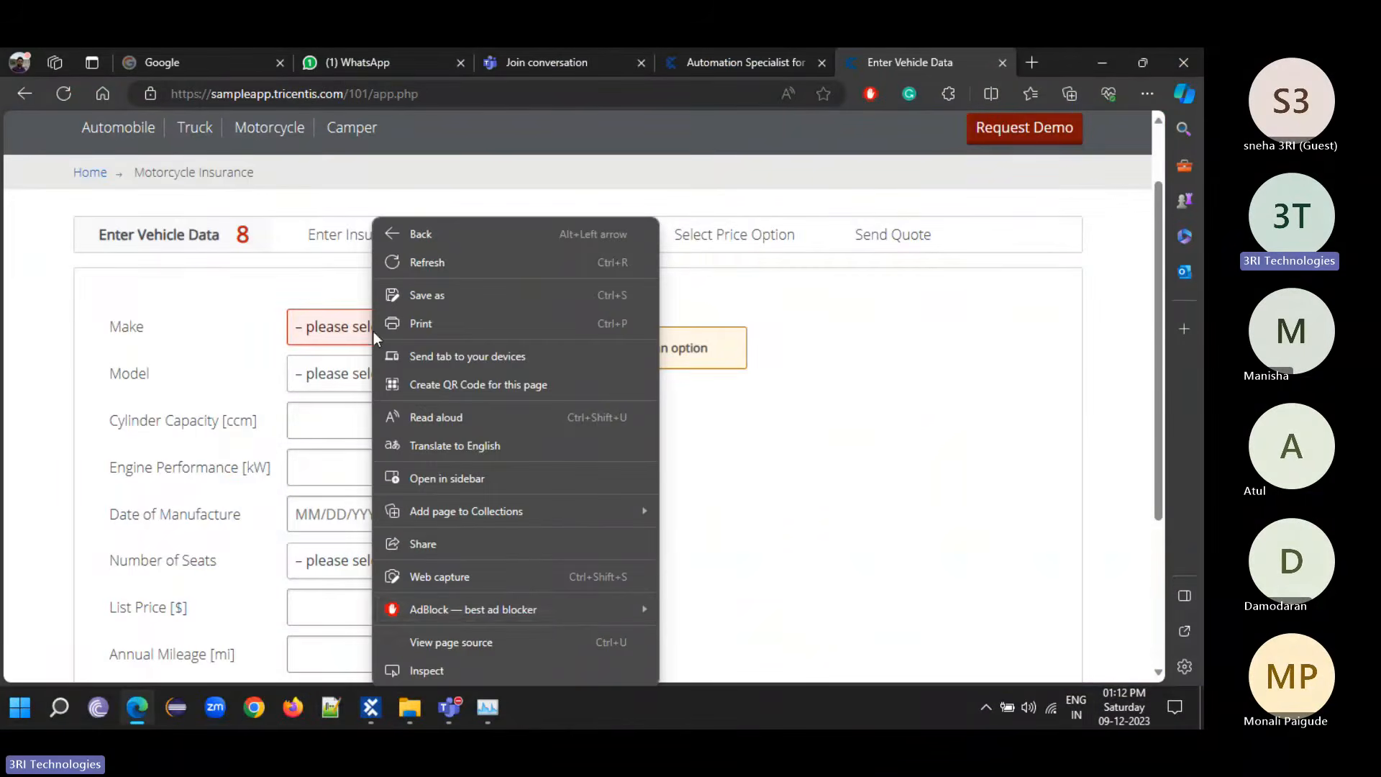
left_click(486, 684)
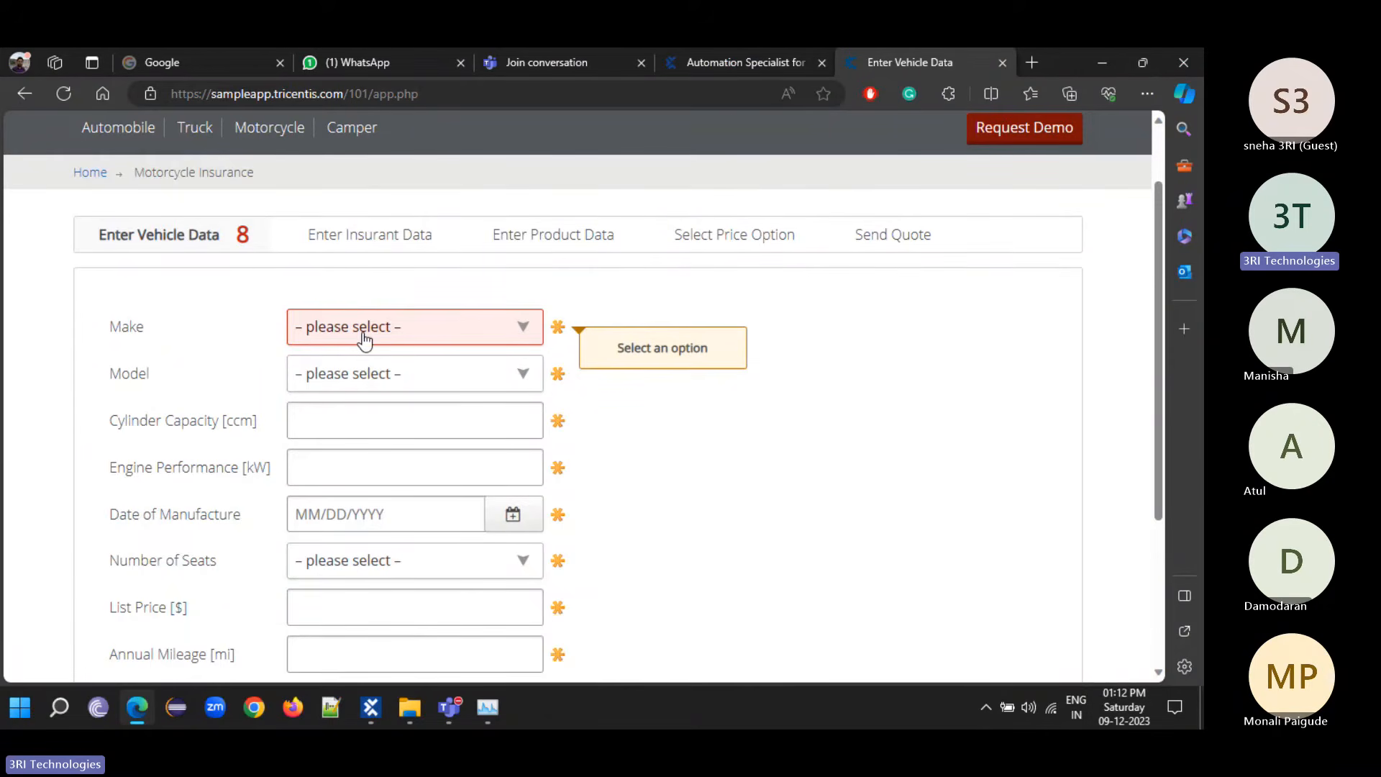
key("F12")
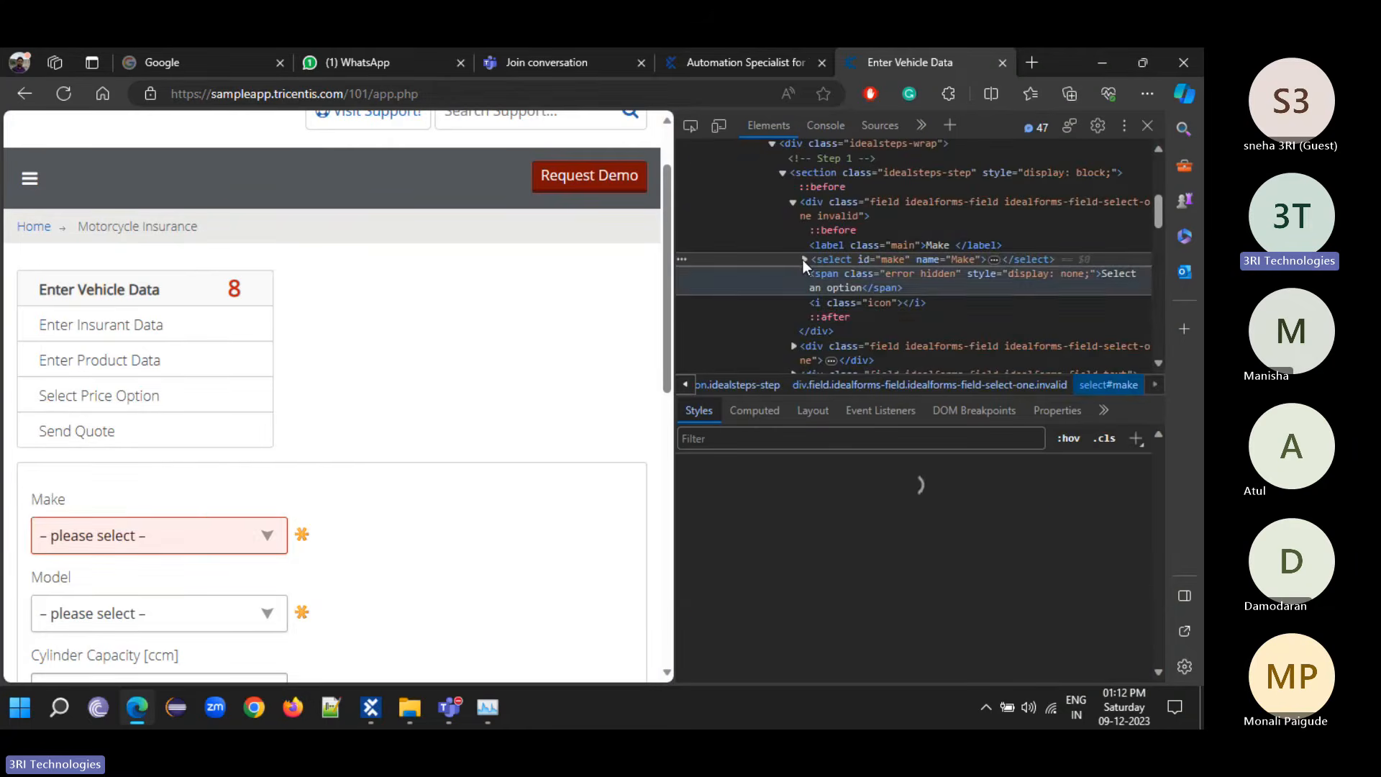
left_click(803, 260)
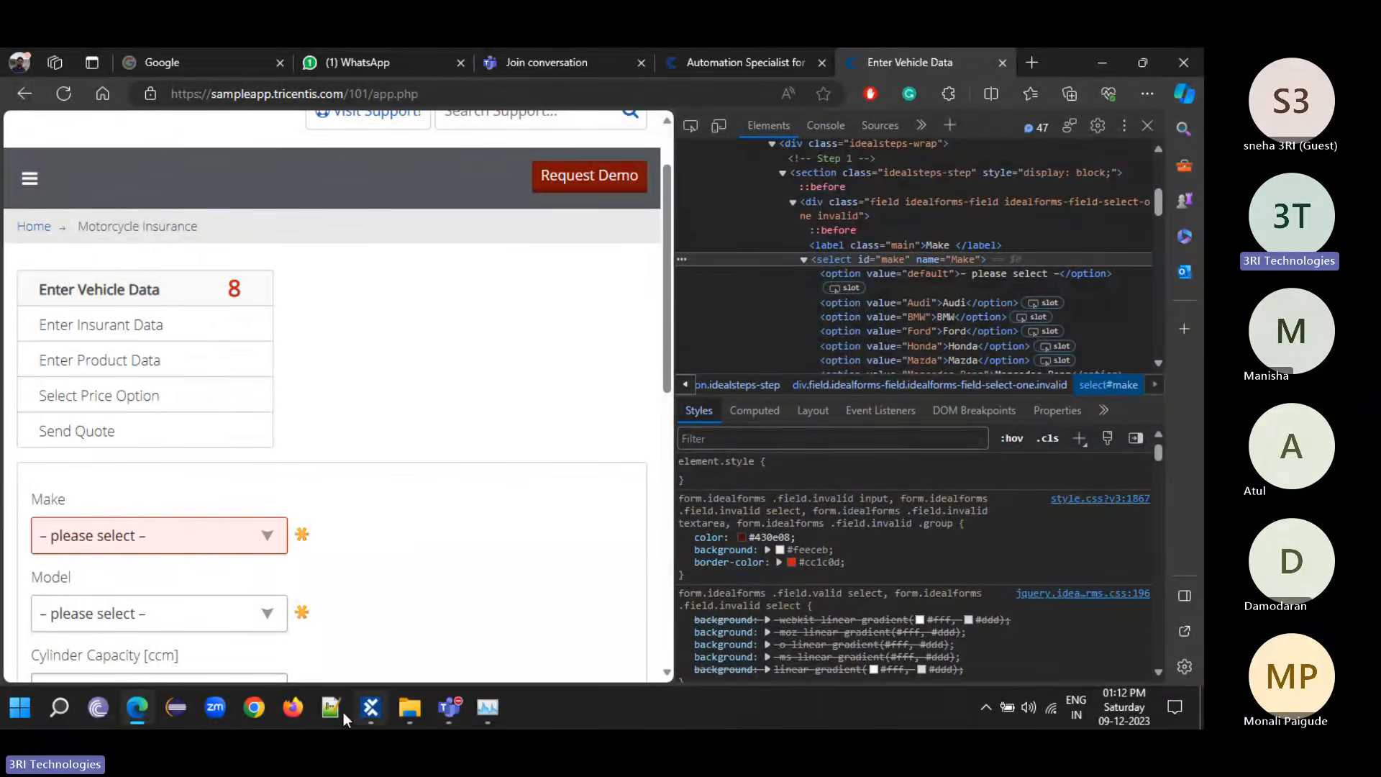
- Switch to Tosca Commander, collapse Standard modules, and expand the Enter Vehicle Data module in the 3RI Demo folder
left_click(382, 710)
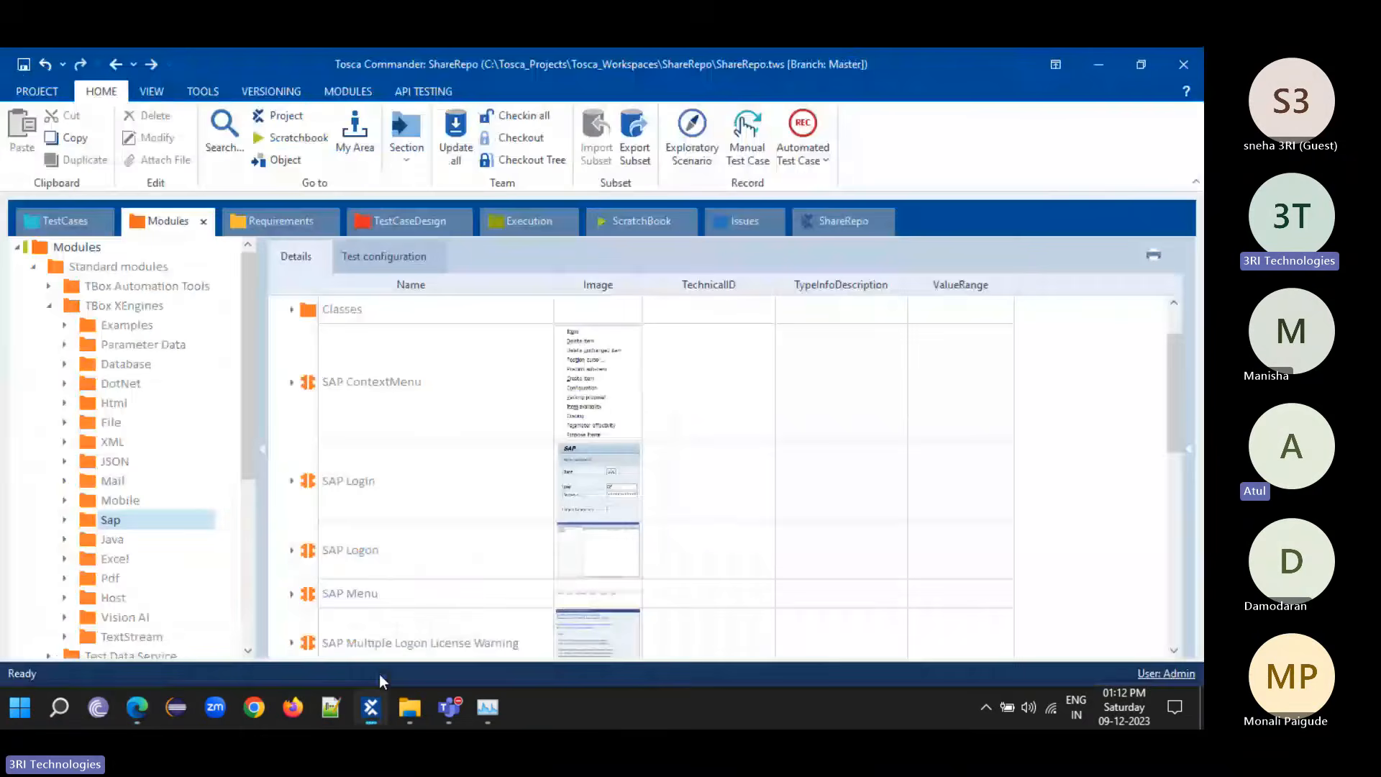
left_click(33, 266)
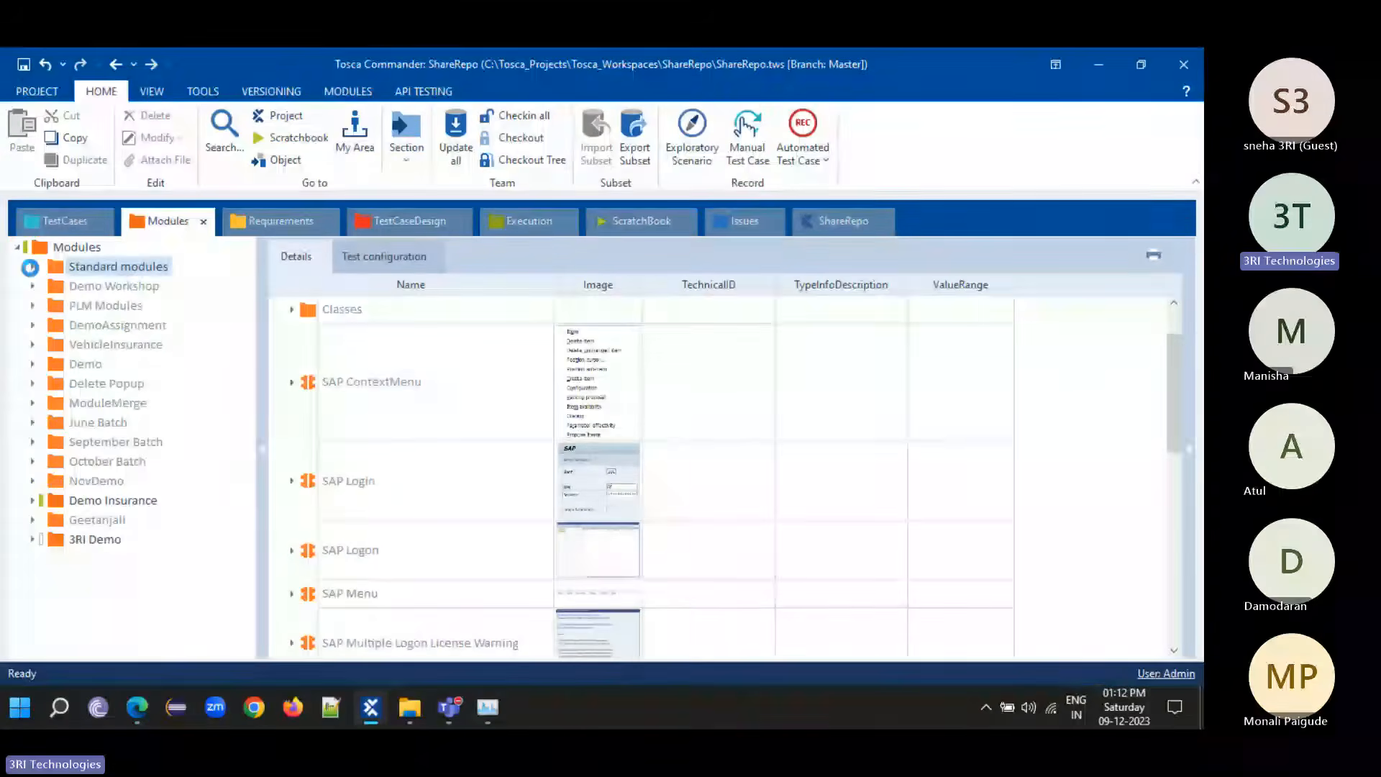
left_click(33, 538)
left_click(51, 559)
left_click(49, 558)
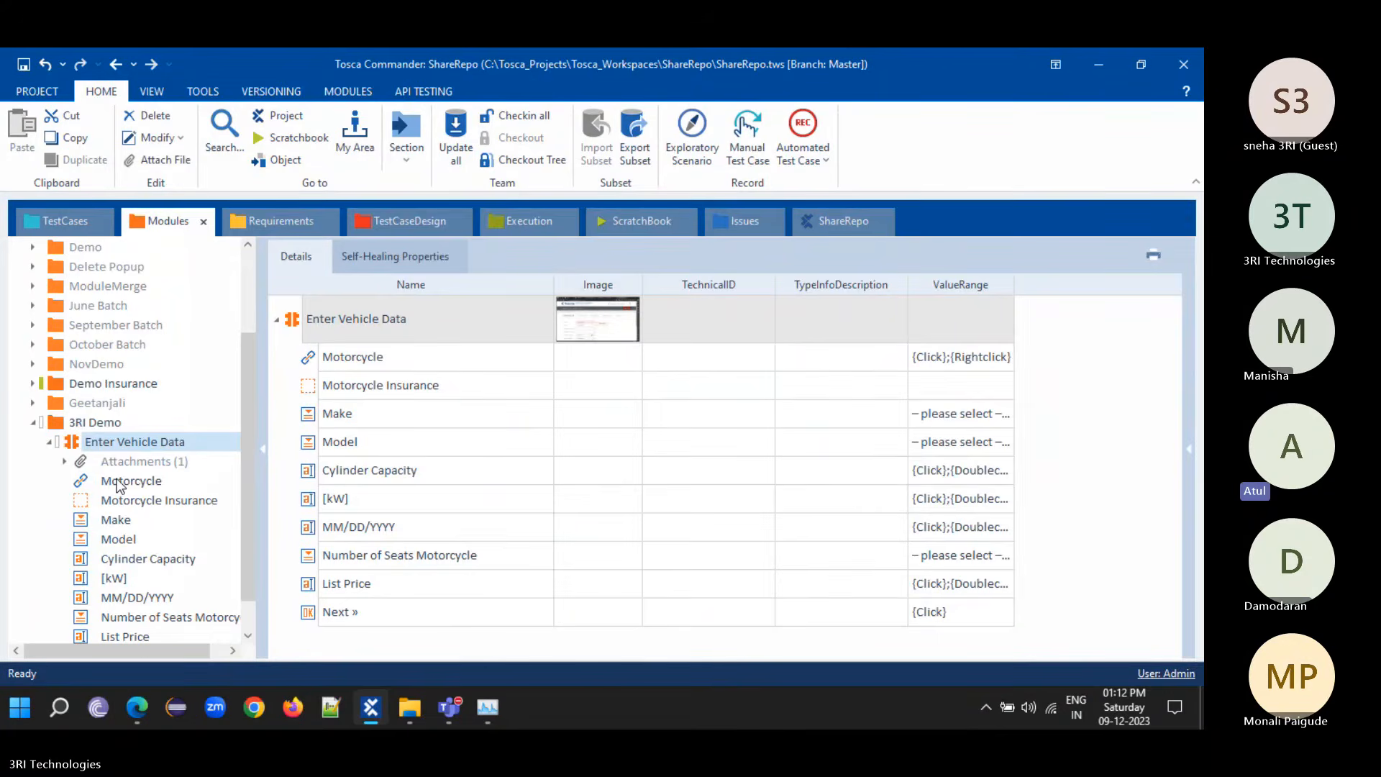
- Show the properties of the module's Make control and examine its technical identifiers such as Id and Tag
left_click(115, 519)
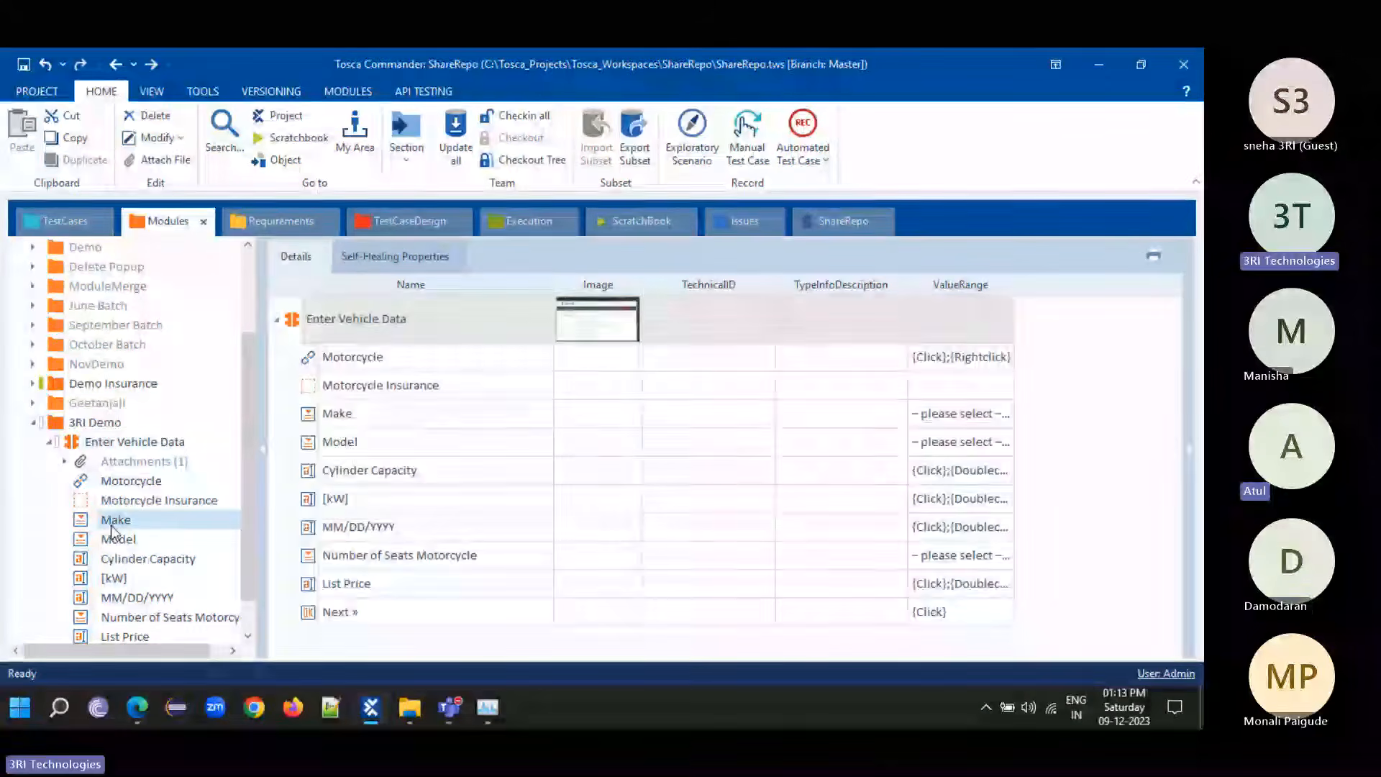
left_click(1192, 458)
scroll(1117, 464, "down", 1)
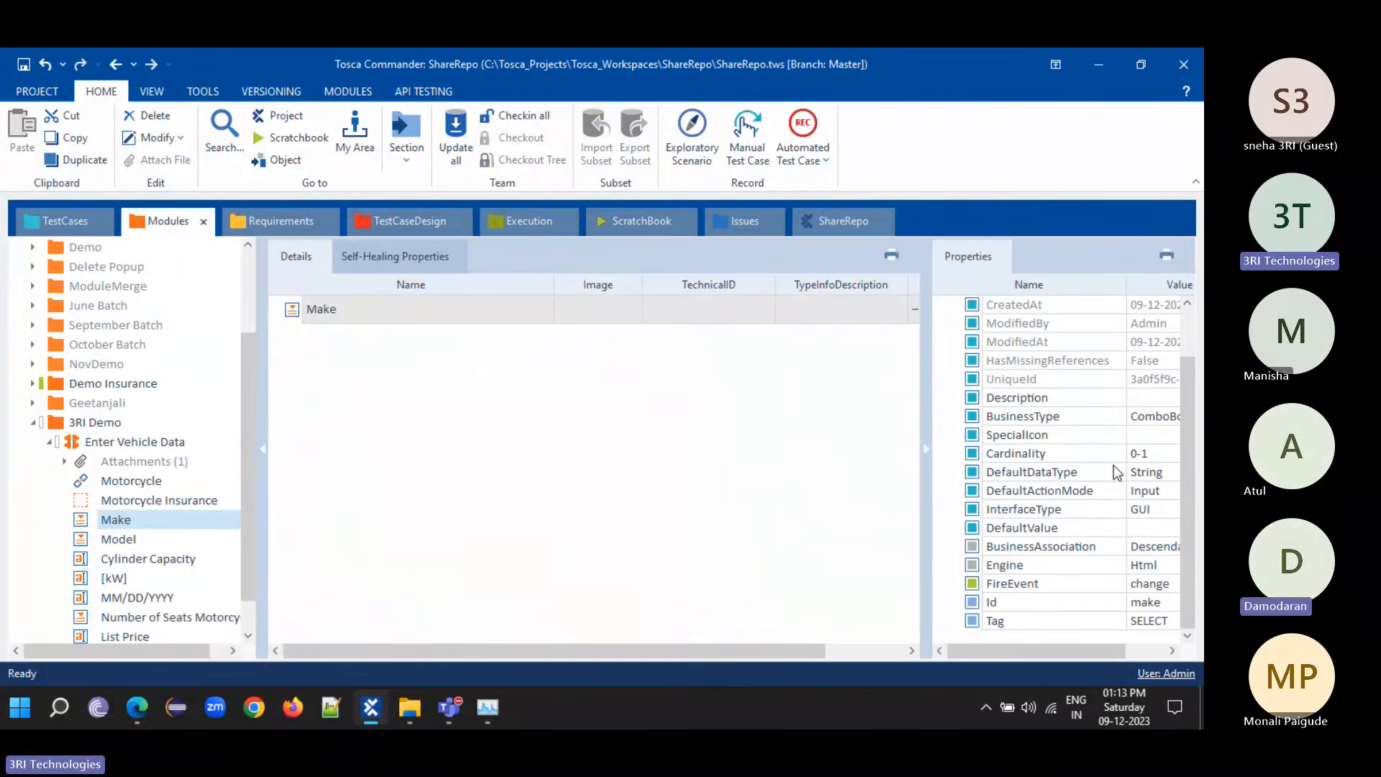
mouse_move(1047, 653)
left_mouse_down()
mouse_move(1094, 649)
mouse_move(1063, 649)
left_mouse_up()
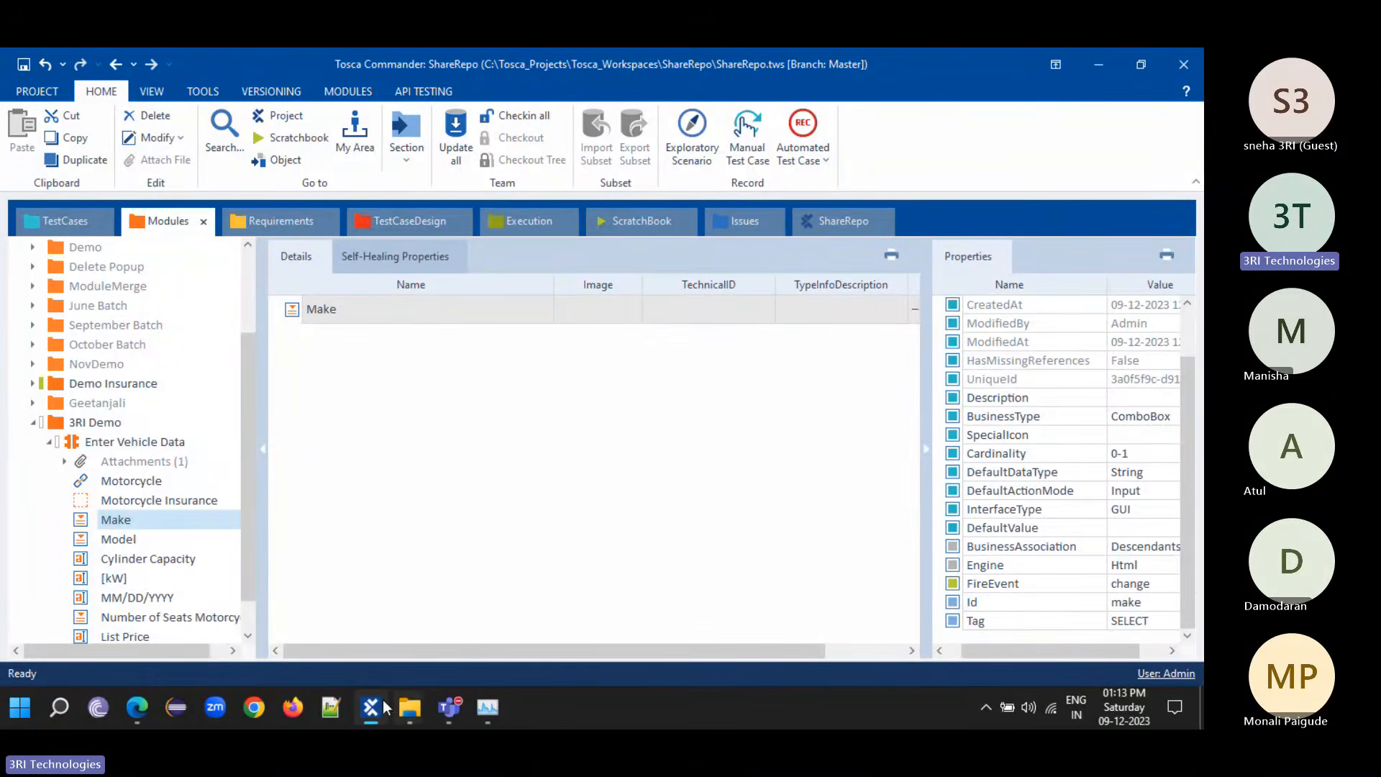
- Switch to Microsoft Edge, examine the option entries in the Make select element's HTML, and close the developer tools
left_click(143, 709)
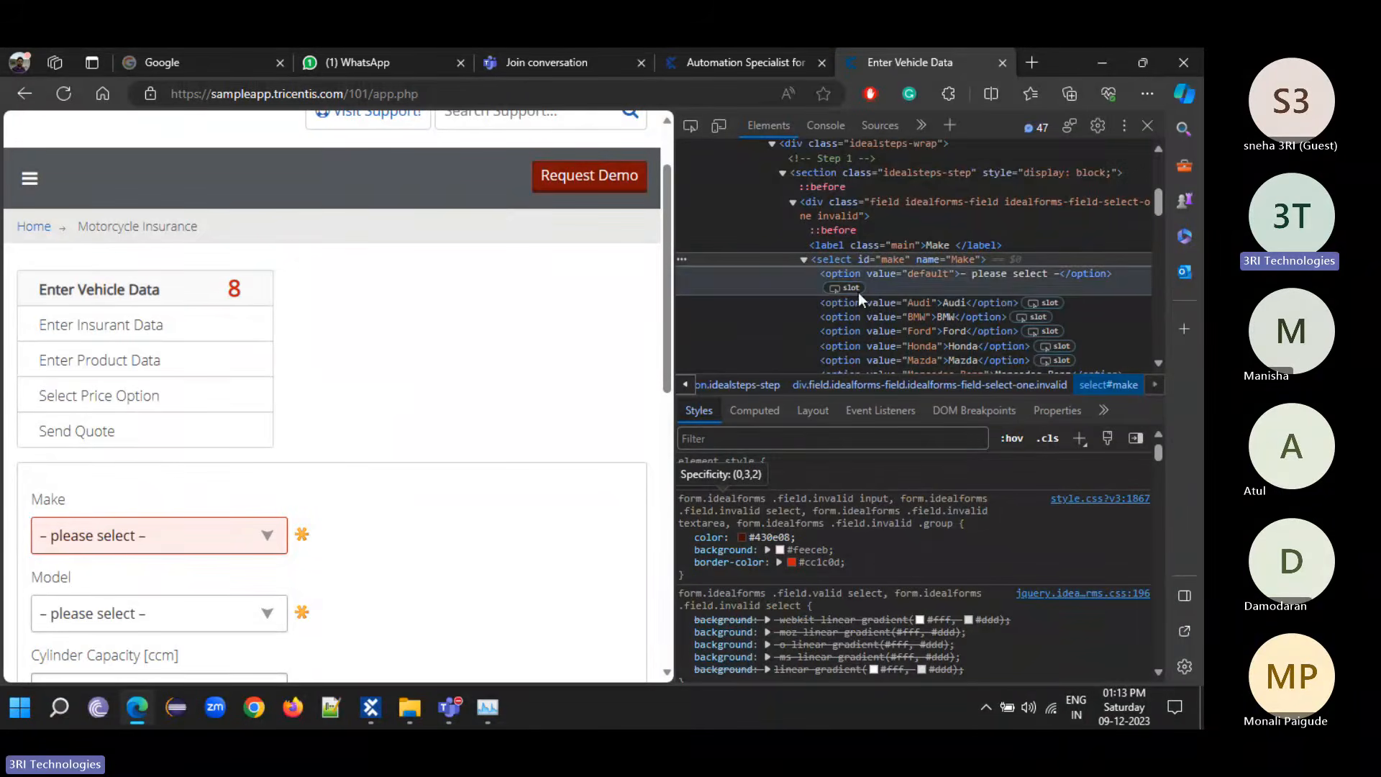
scroll(983, 301, "down", 1)
scroll(982, 300, "down", 1)
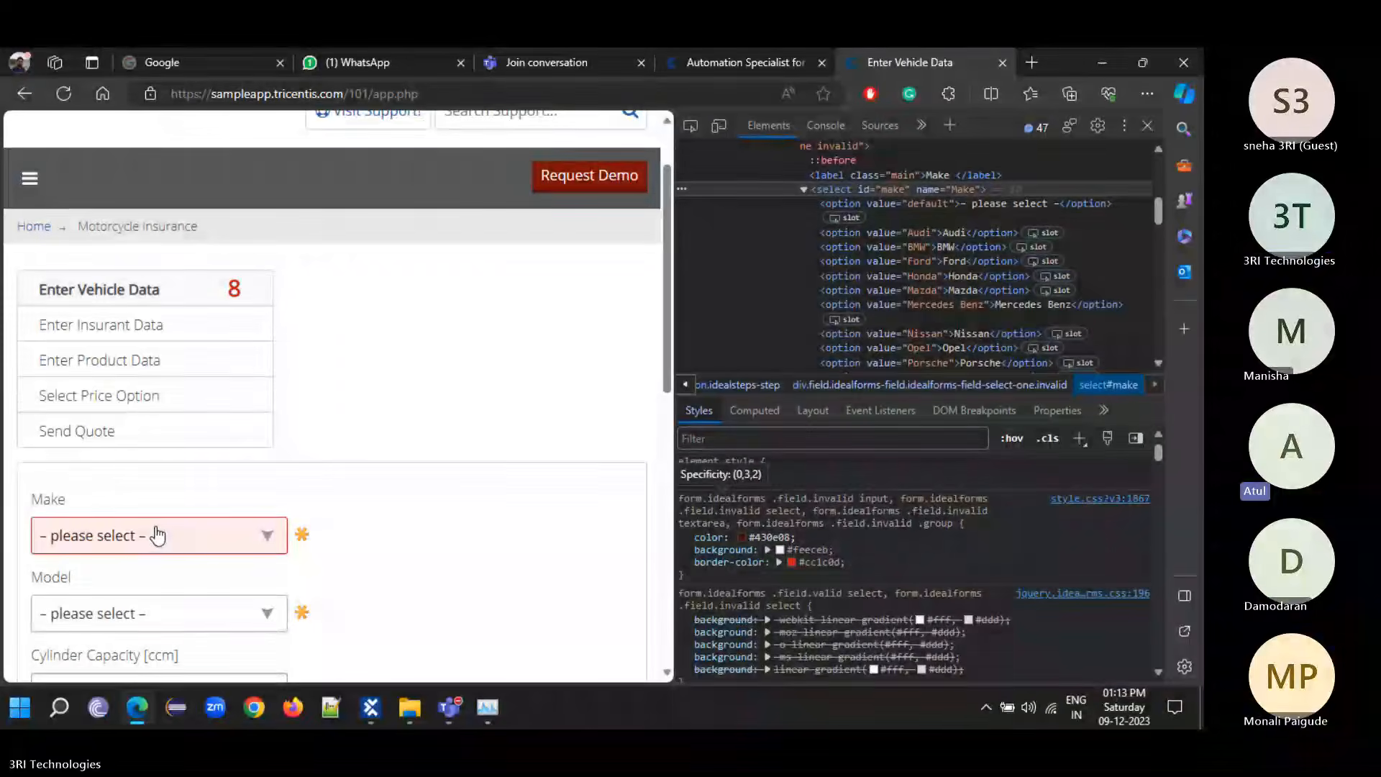
key("F12")
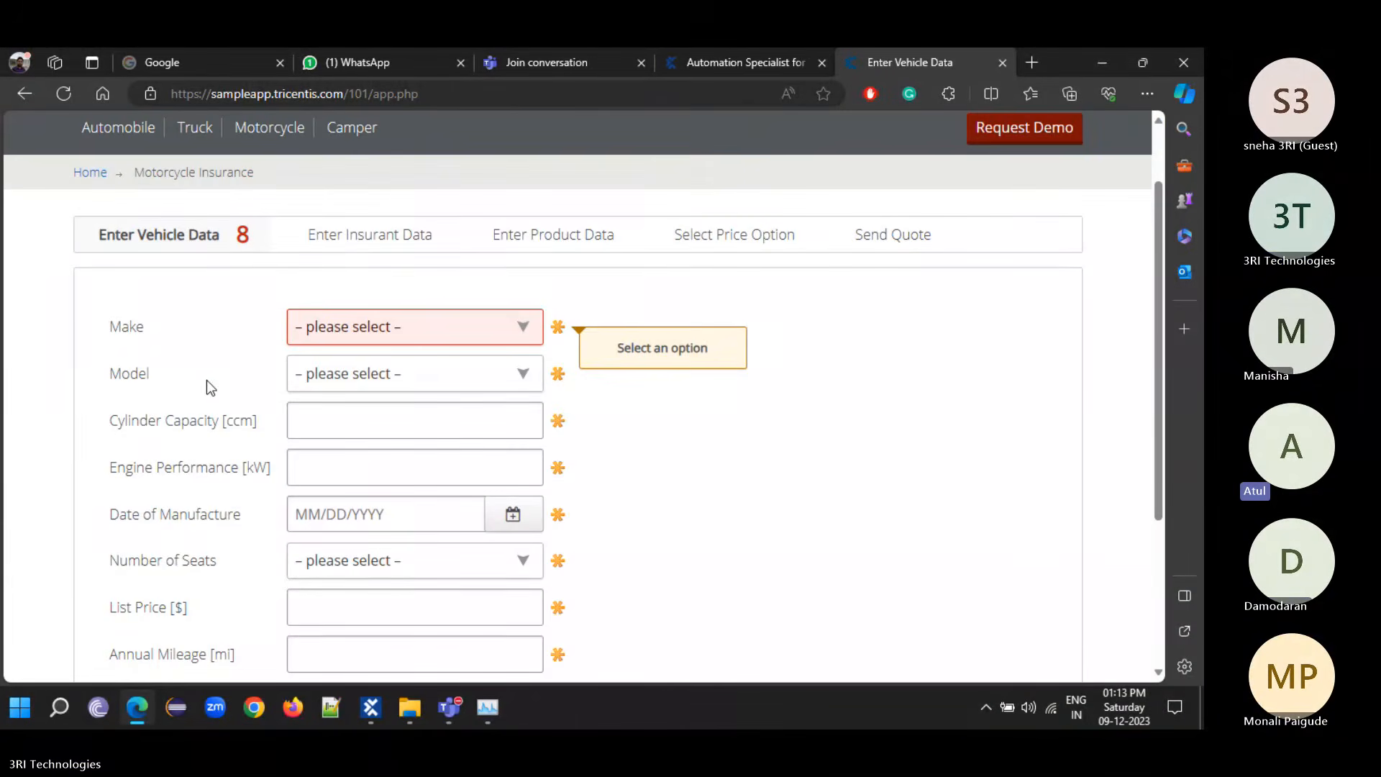